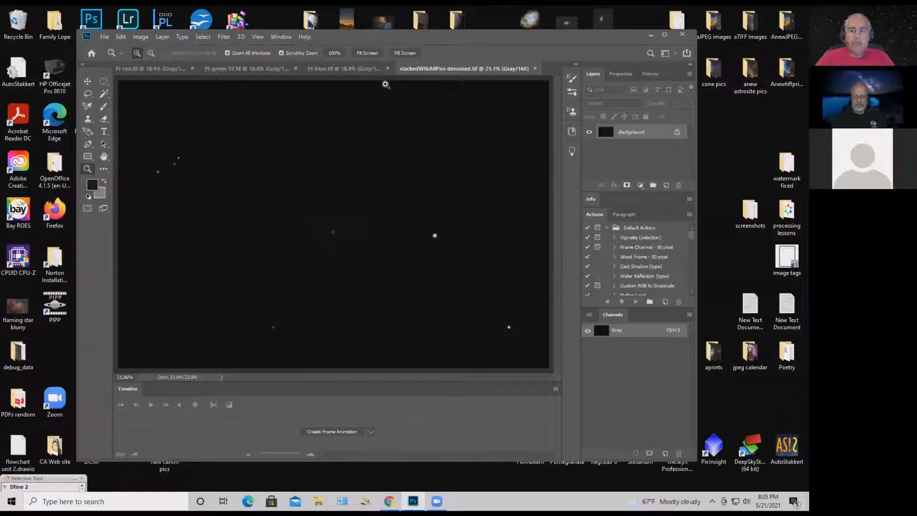
Look through the open red, green, blue and stacked grayscale images, ending on stackedWithAllPics-denoised.tif
{"action": "left_click_drag", "start_coordinate": [395, 171], "coordinate": [393, 170]}
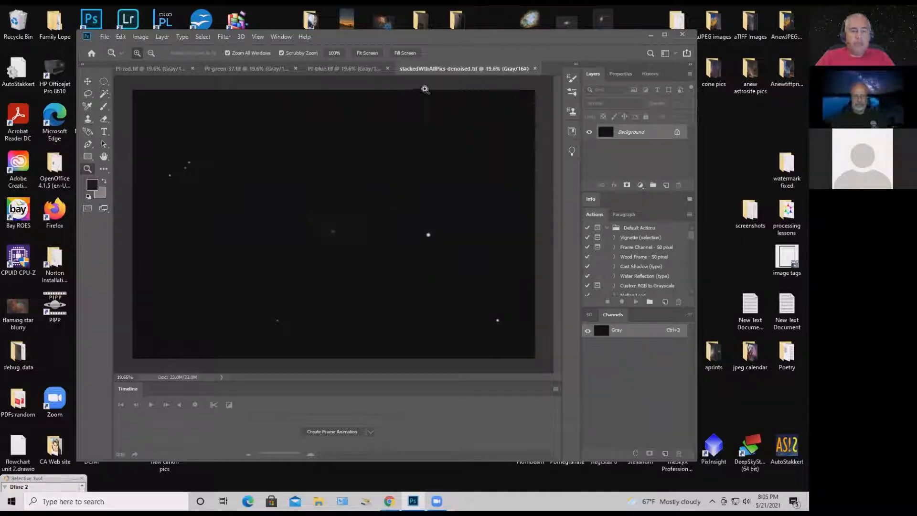
{"action": "left_click", "coordinate": [315, 70]}
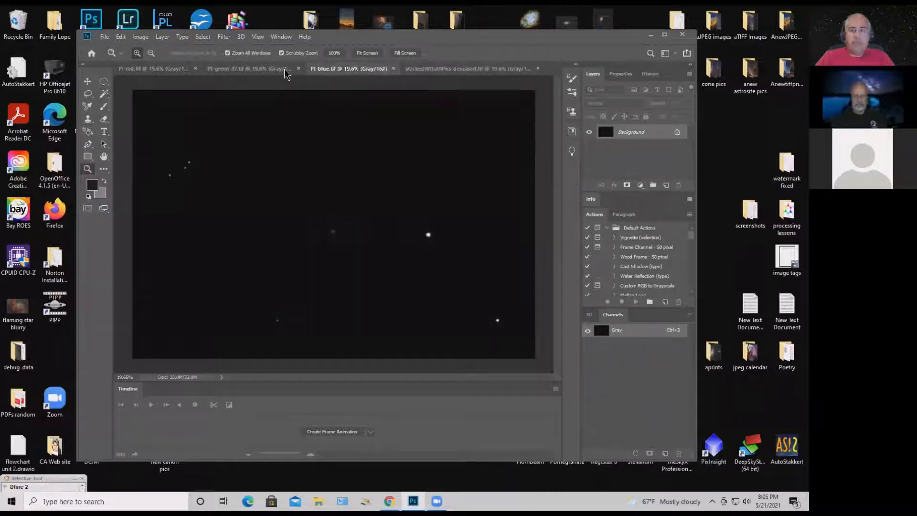
{"action": "left_click", "coordinate": [152, 70]}
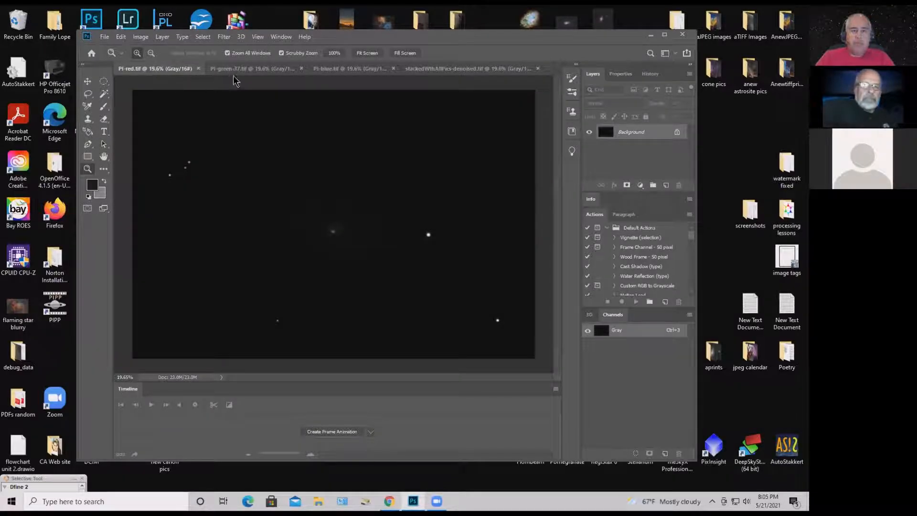
{"action": "left_click", "coordinate": [265, 72]}
{"action": "left_click", "coordinate": [338, 71]}
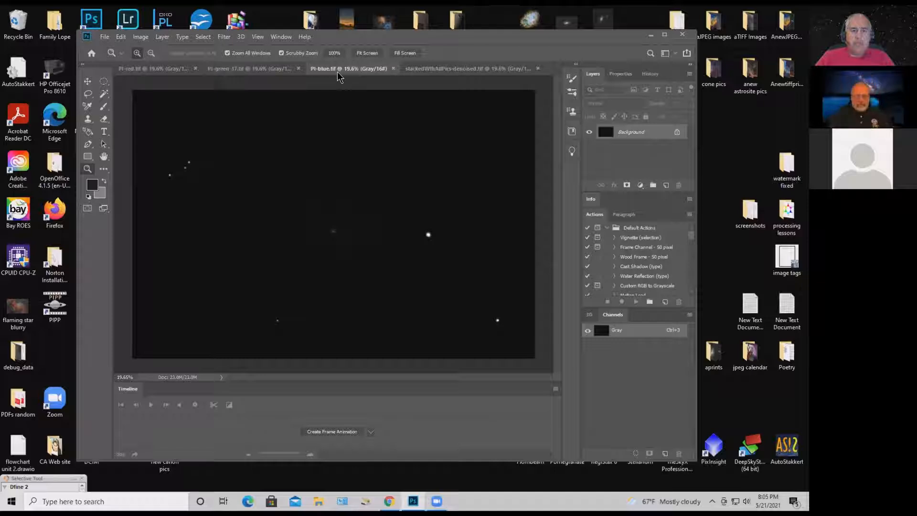
{"action": "left_click", "coordinate": [457, 72]}
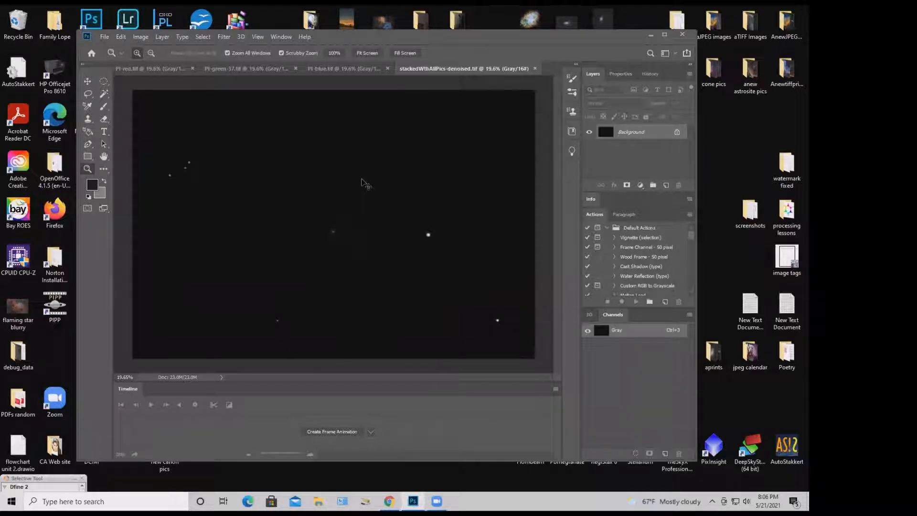
{"action": "key", "text": "ctrl+m"}
{"action": "left_click_drag", "start_coordinate": [424, 89], "coordinate": [648, 132]}
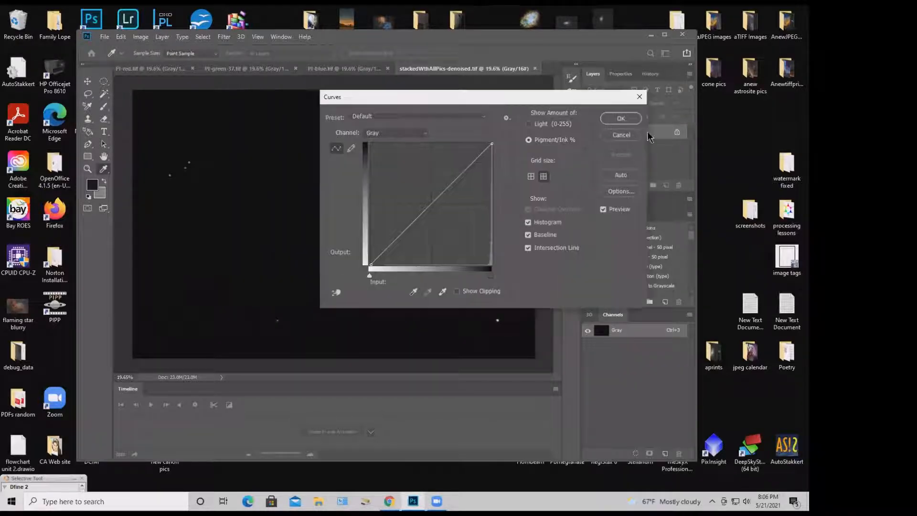
{"action": "left_click", "coordinate": [620, 135]}
Convert stackedWithAllPics-denoised.tif from grayscale to RGB Color mode
{"action": "left_click", "coordinate": [140, 37]}
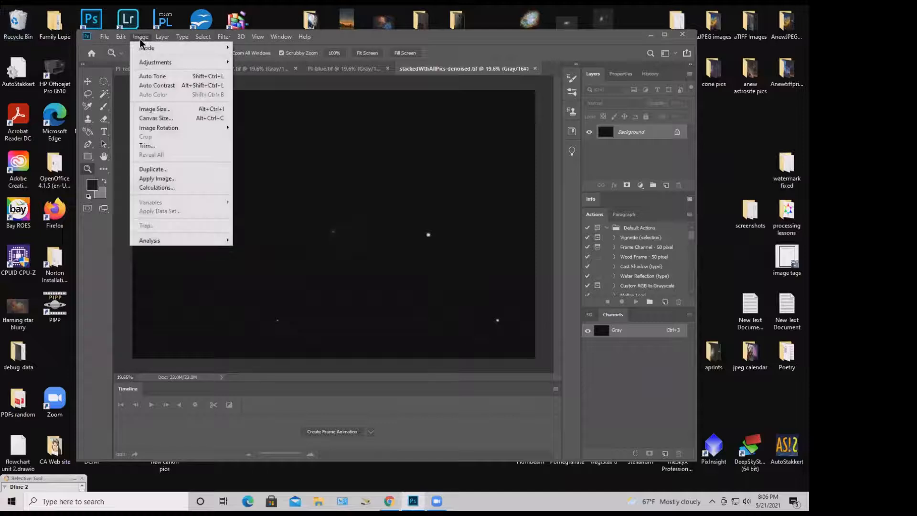
{"action": "mouse_move", "coordinate": [146, 47]}
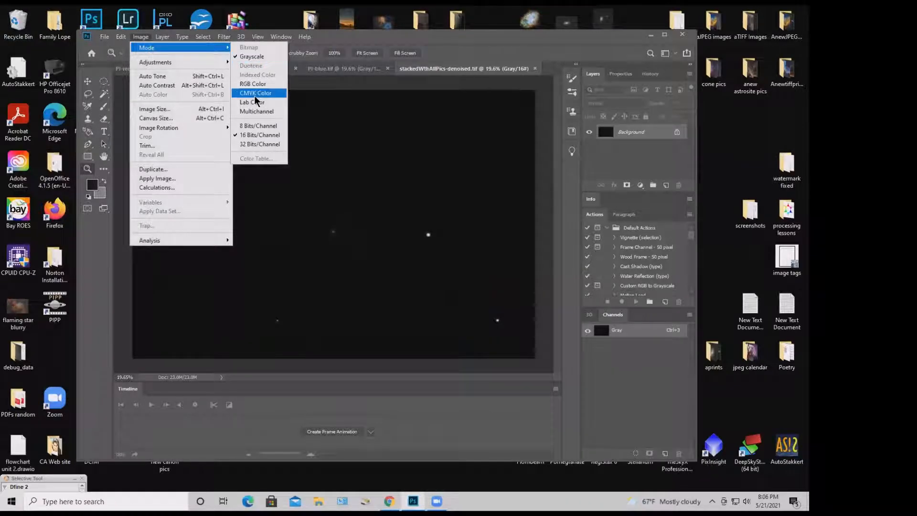
{"action": "left_click", "coordinate": [257, 84]}
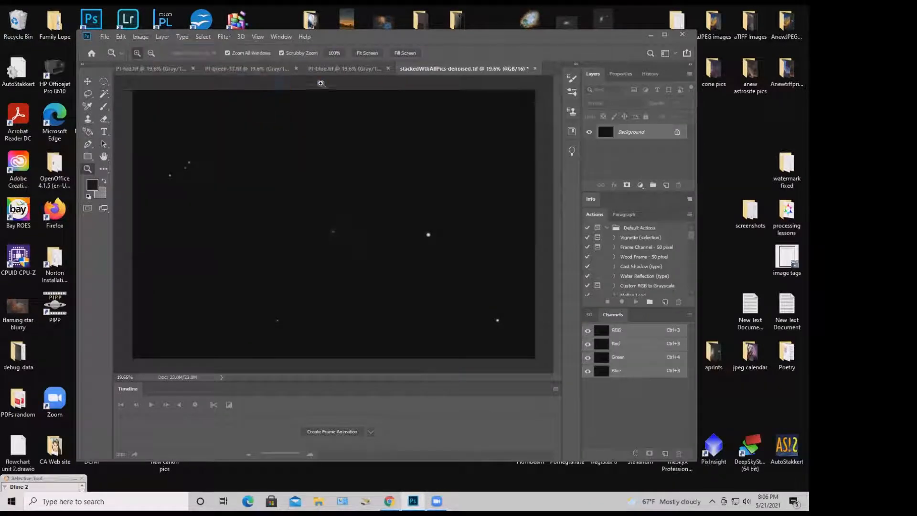
Convert the blue channel image, PI-blue.tif, to RGB Color mode
{"action": "left_click", "coordinate": [335, 69]}
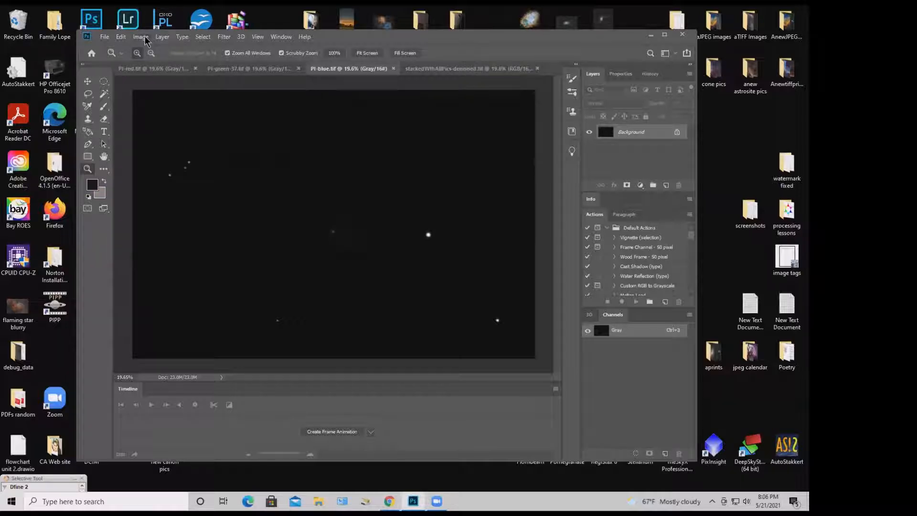
{"action": "left_click", "coordinate": [140, 37]}
{"action": "mouse_move", "coordinate": [153, 48]}
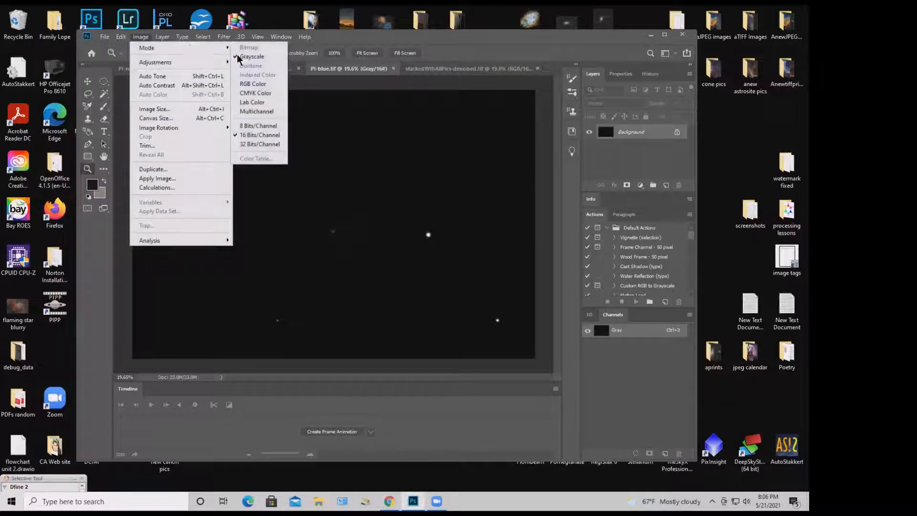
{"action": "left_click", "coordinate": [250, 85]}
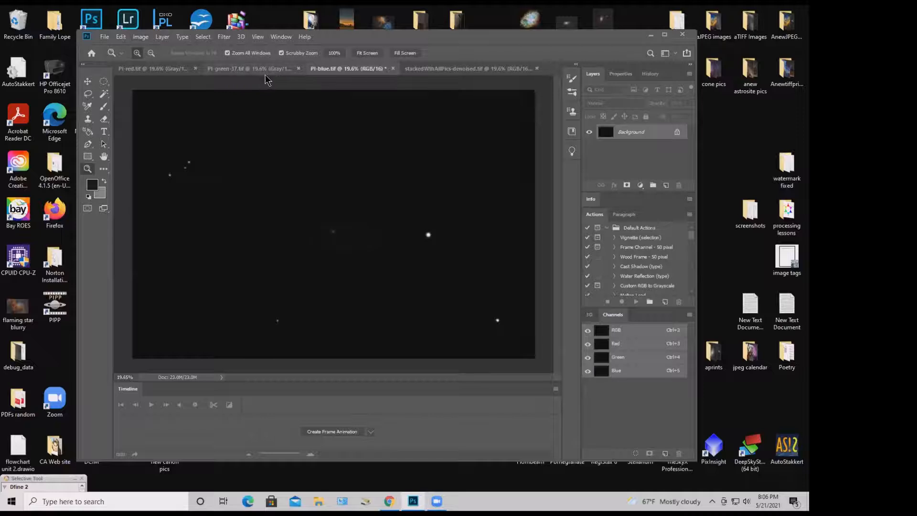
Convert the green channel image, PI-green-37.tif, to RGB Color mode and maximize the application window
{"action": "left_click", "coordinate": [265, 69]}
{"action": "left_click", "coordinate": [134, 38]}
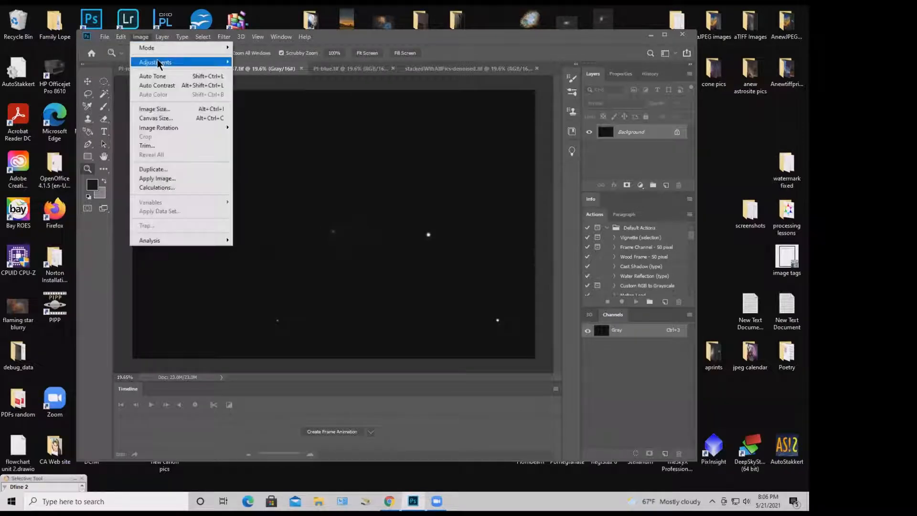
{"action": "mouse_move", "coordinate": [161, 65]}
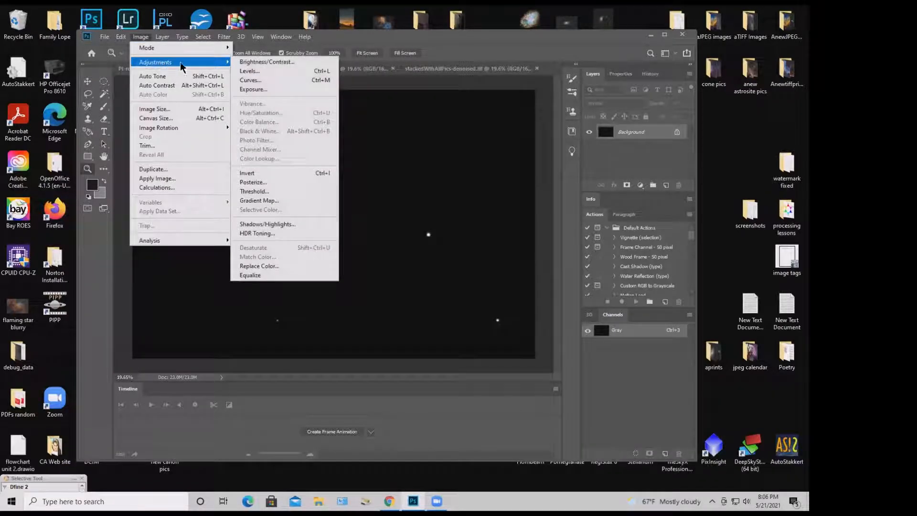
{"action": "mouse_move", "coordinate": [210, 49]}
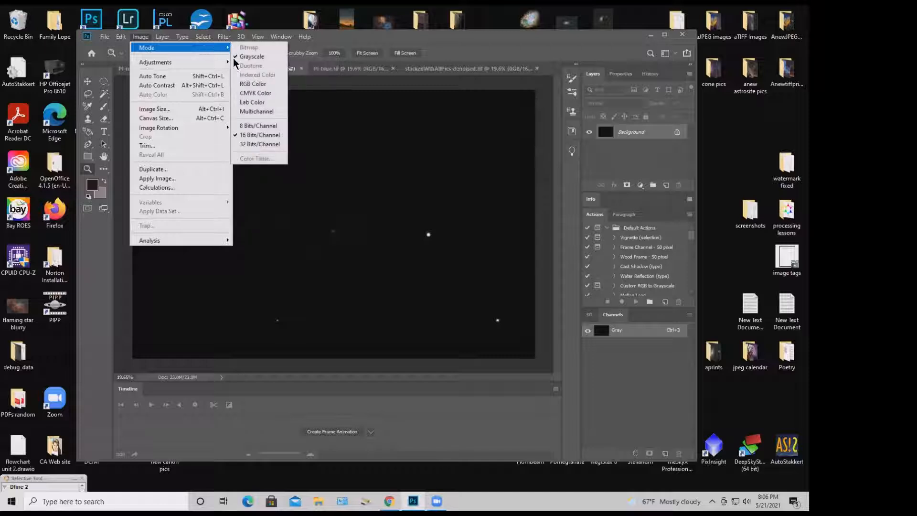
{"action": "left_click", "coordinate": [251, 85]}
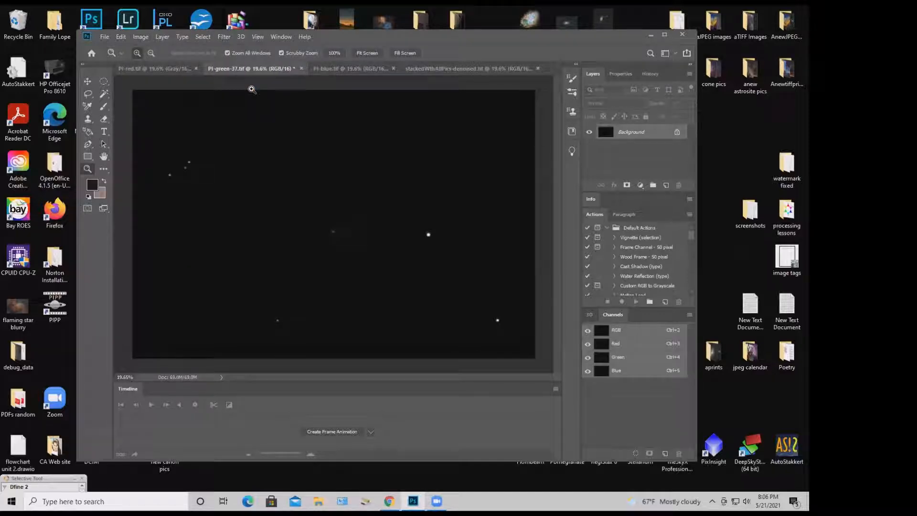
{"action": "left_click", "coordinate": [664, 34]}
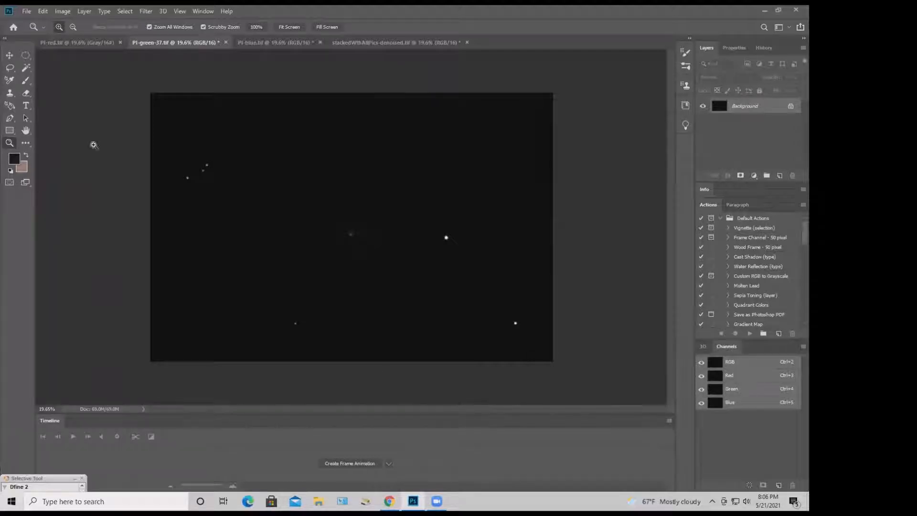
Convert the red channel image, PI-red.tif, to RGB Color mode and return to stackedWithAllPics-denoised.tif
{"action": "left_click", "coordinate": [84, 44]}
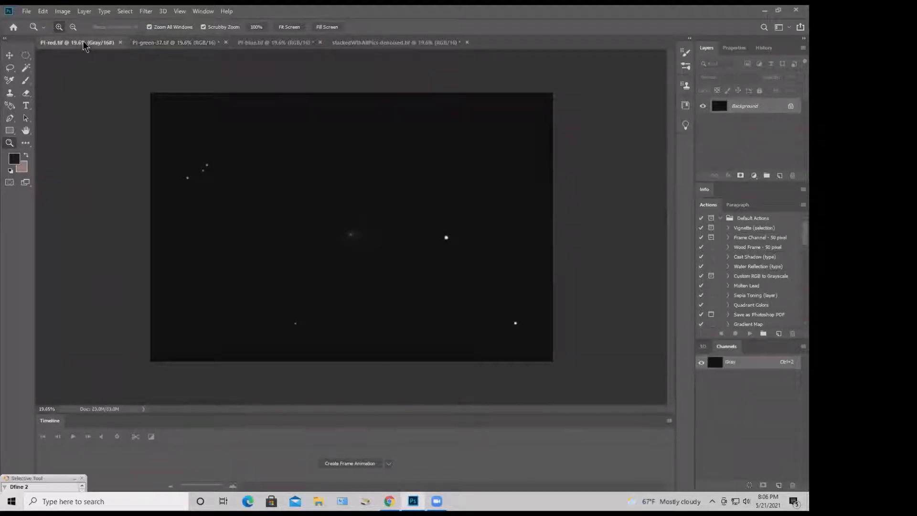
{"action": "left_click", "coordinate": [67, 13]}
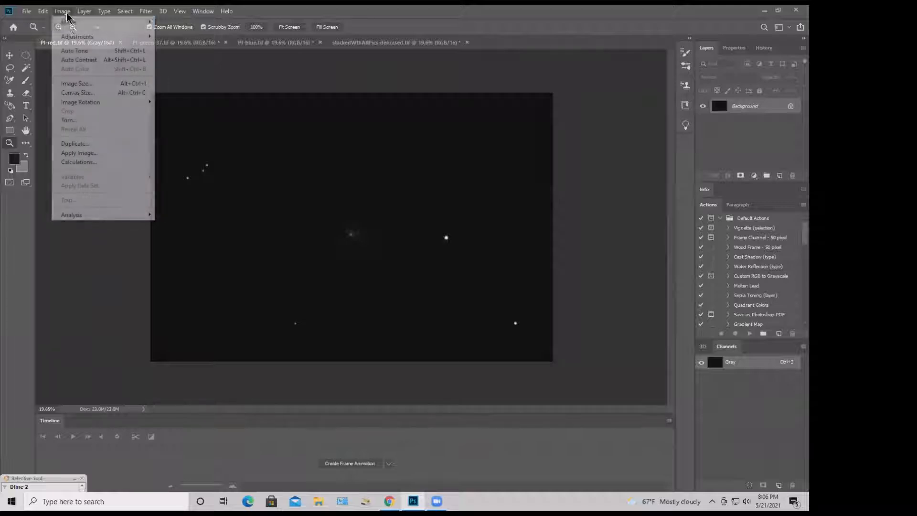
{"action": "mouse_move", "coordinate": [67, 22]}
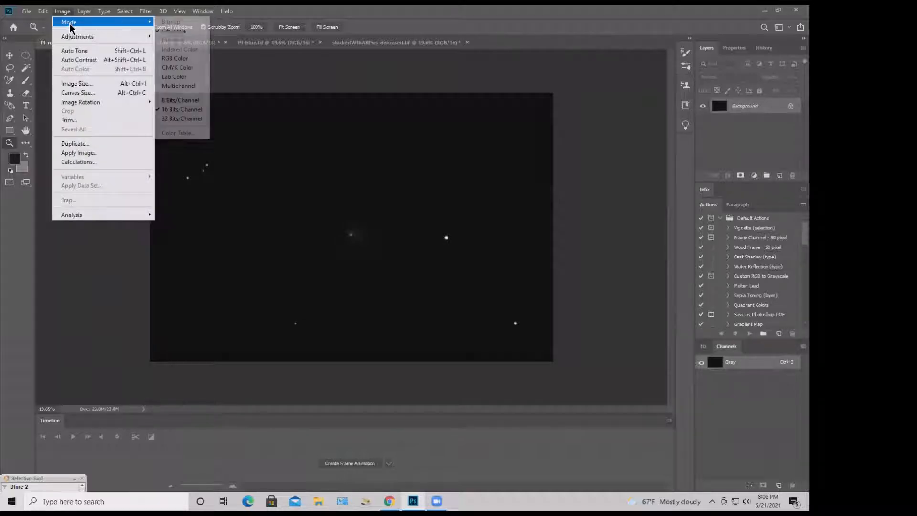
{"action": "left_click", "coordinate": [174, 59]}
{"action": "left_click", "coordinate": [394, 45]}
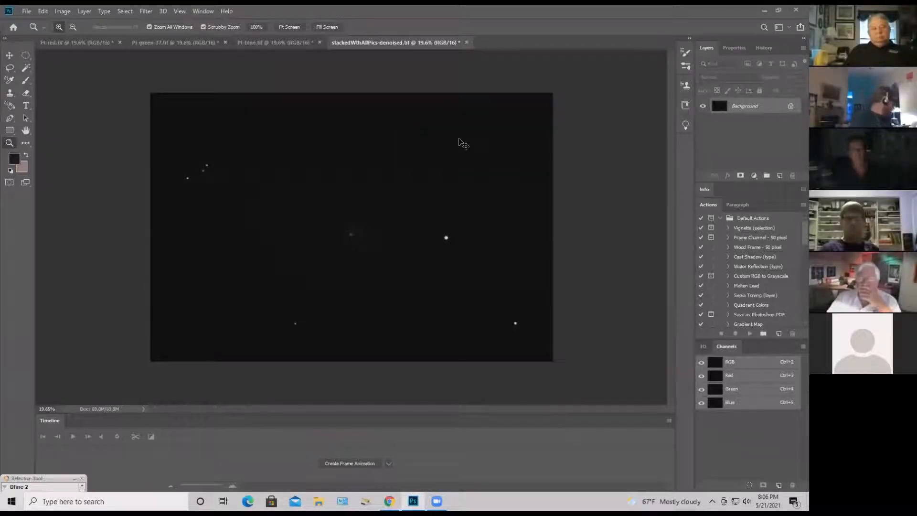
{"action": "key", "text": "ctrl+m"}
{"action": "left_click", "coordinate": [65, 12]}
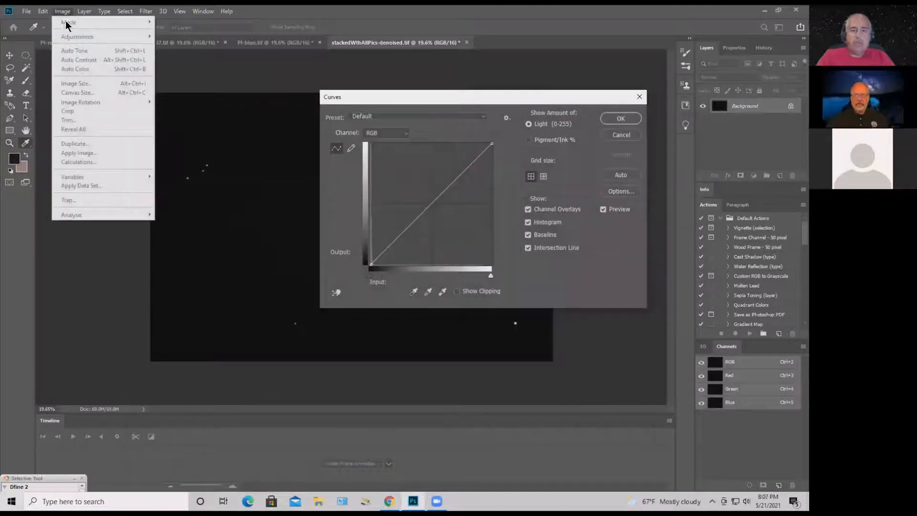
{"action": "left_click", "coordinate": [640, 97]}
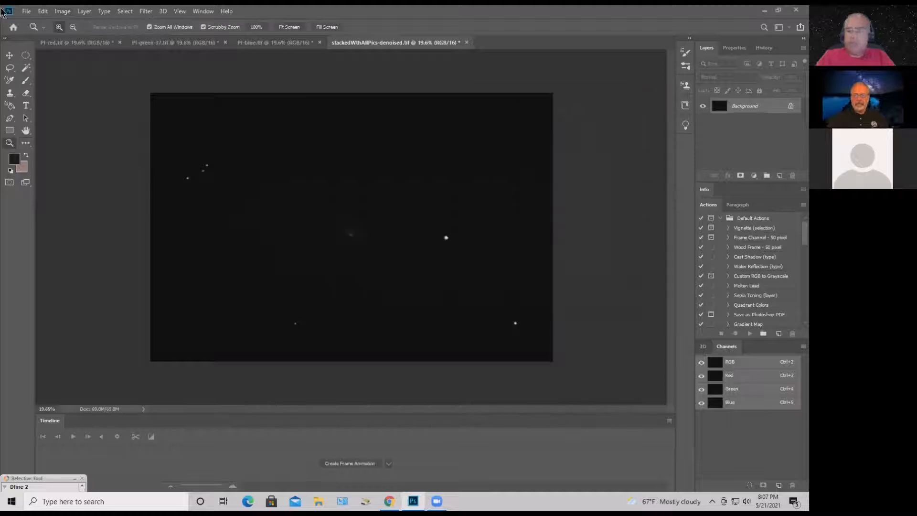
Apply an RGB Curves stretch to the stacked image, raising the shadows and adding an upper point at input 101, output 203
{"action": "left_click", "coordinate": [69, 14]}
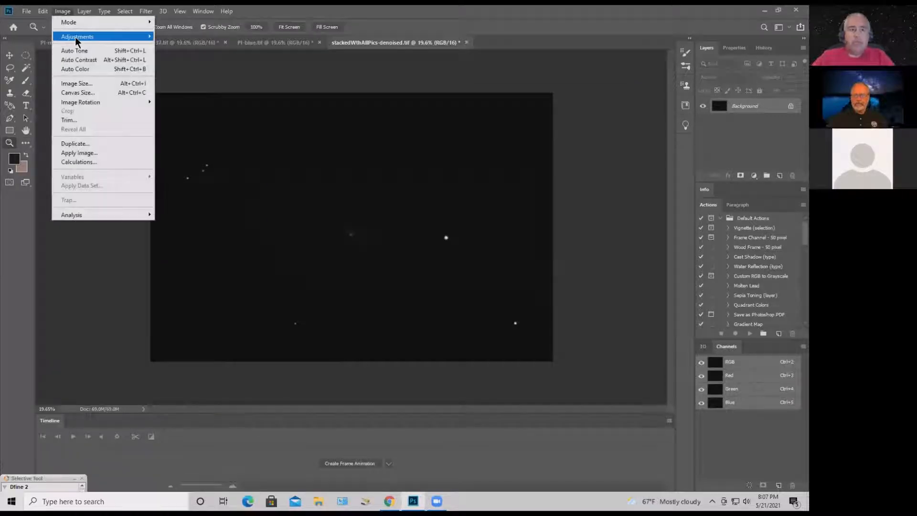
{"action": "mouse_move", "coordinate": [76, 37]}
{"action": "left_click", "coordinate": [191, 56]}
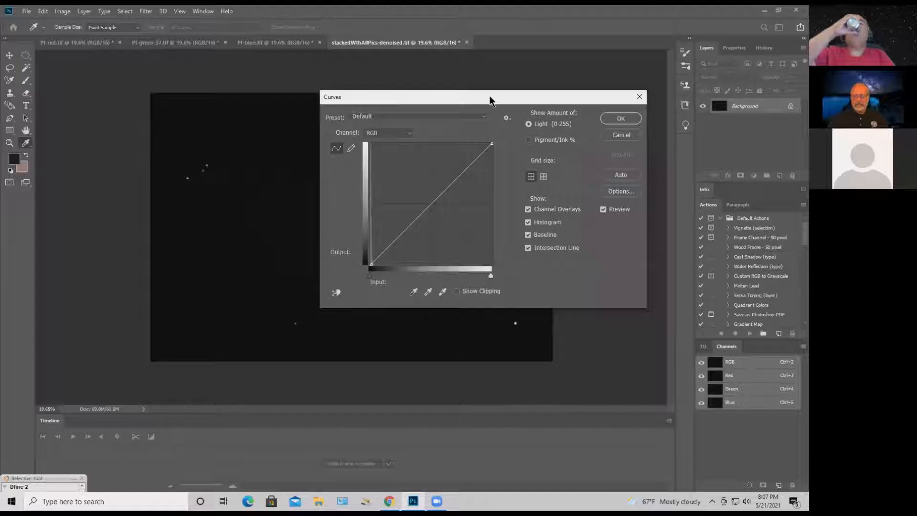
{"action": "left_click_drag", "start_coordinate": [493, 102], "coordinate": [656, 96]}
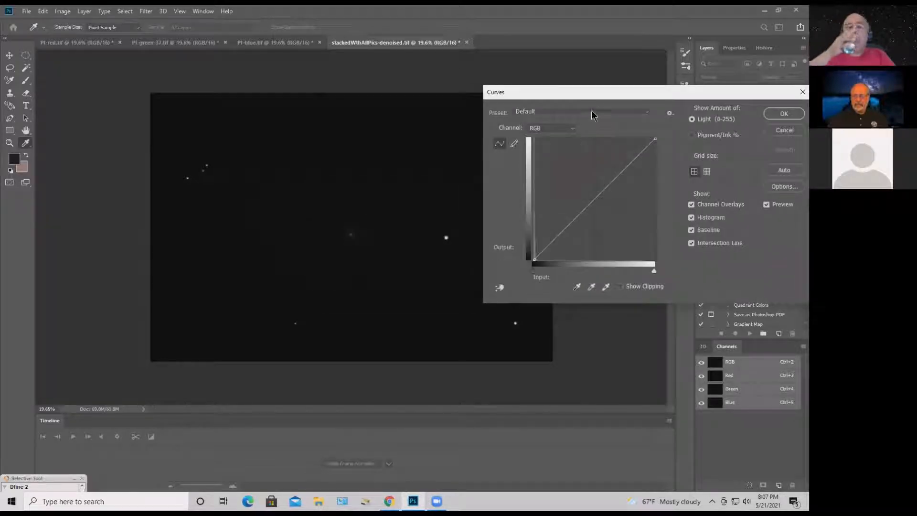
{"action": "left_click_drag", "start_coordinate": [600, 97], "coordinate": [622, 143]}
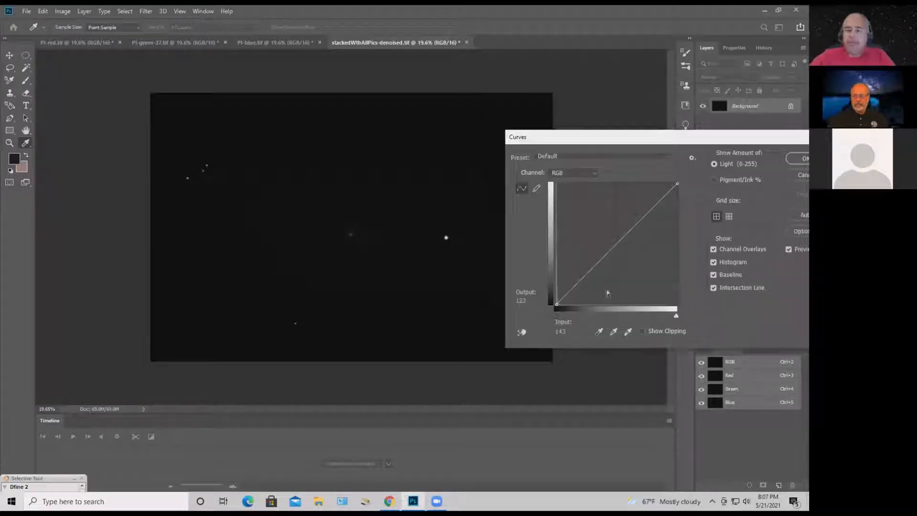
{"action": "left_click_drag", "start_coordinate": [577, 283], "coordinate": [562, 258]}
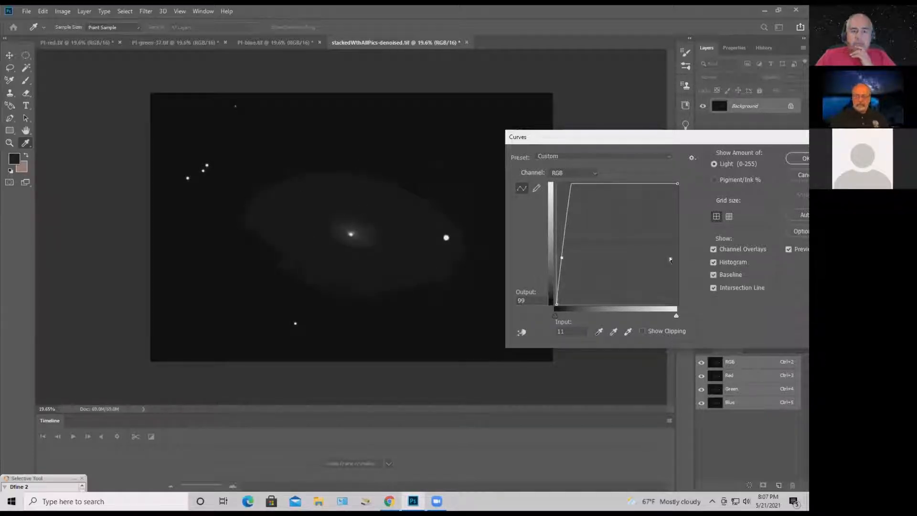
{"action": "left_click_drag", "start_coordinate": [563, 257], "coordinate": [571, 266]}
{"action": "left_click", "coordinate": [604, 208]}
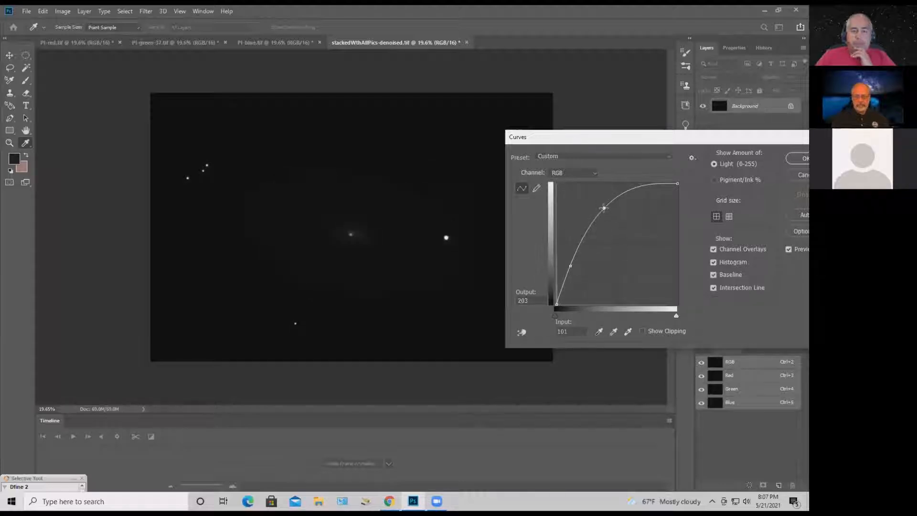
{"action": "left_click_drag", "start_coordinate": [677, 184], "coordinate": [677, 184]}
{"action": "left_click", "coordinate": [798, 158]}
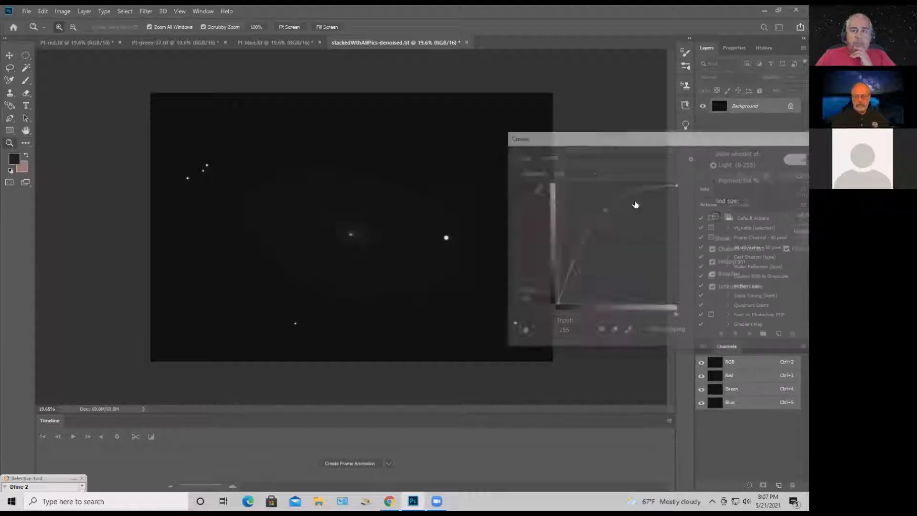
Apply a second RGB Curves stretch with points at input 37, output 93 and input 77, output 164, and the white end at output 253
{"action": "key", "text": "ctrl+m"}
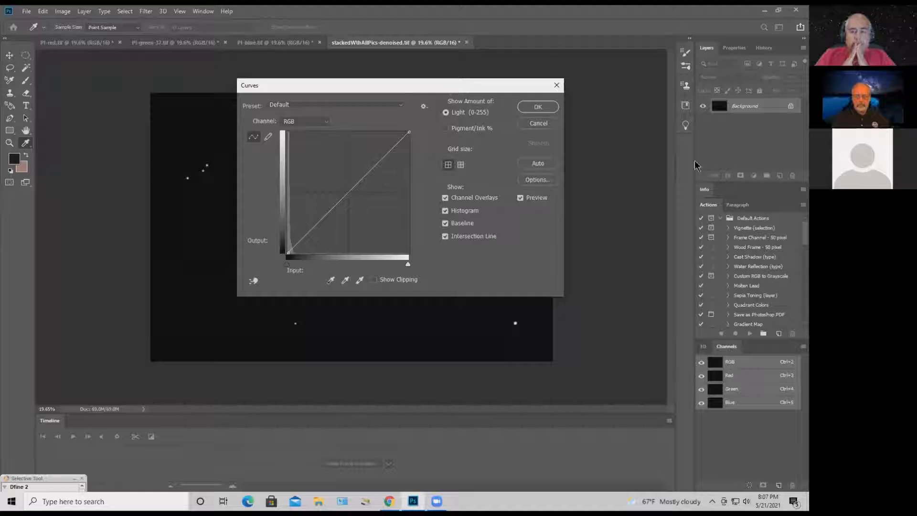
{"action": "left_click_drag", "start_coordinate": [451, 91], "coordinate": [694, 163]}
{"action": "left_click_drag", "start_coordinate": [558, 296], "coordinate": [548, 282]}
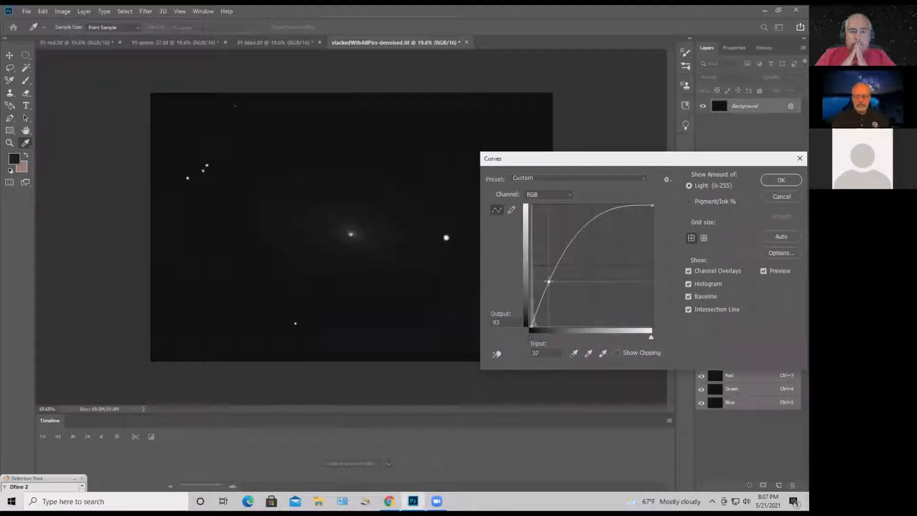
{"action": "left_click", "coordinate": [567, 248]}
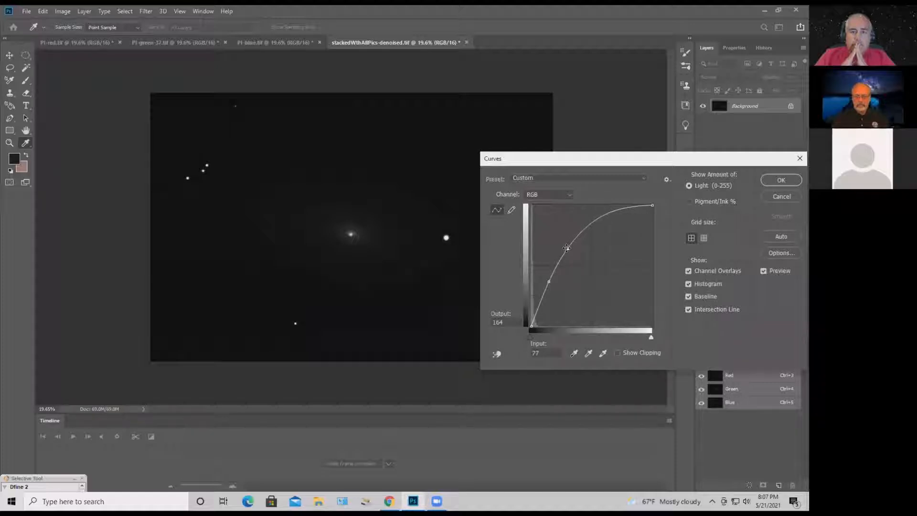
{"action": "left_click", "coordinate": [652, 206]}
{"action": "left_click", "coordinate": [775, 180]}
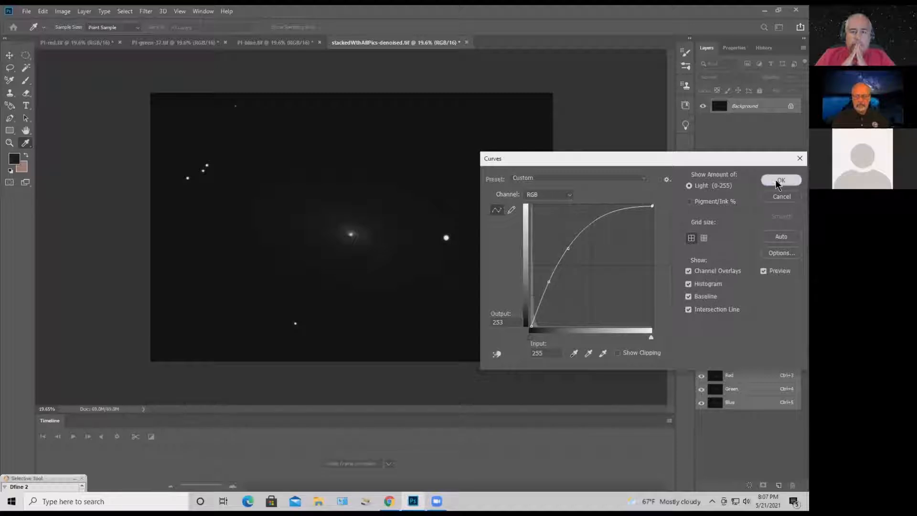
Apply a third RGB Curves stretch with points at input 29, output 70 and about input 74, output 147, and the white end at output 253
{"action": "key", "text": "ctrl+m"}
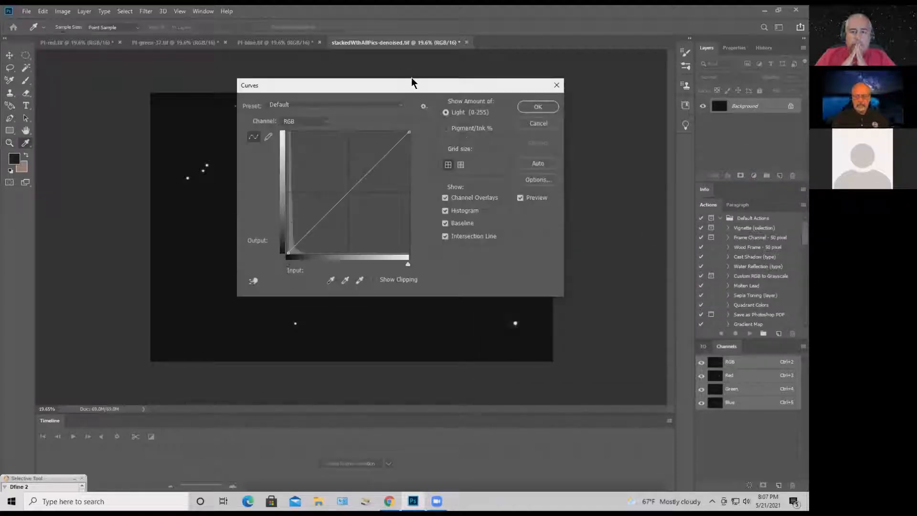
{"action": "left_click_drag", "start_coordinate": [417, 92], "coordinate": [672, 156]}
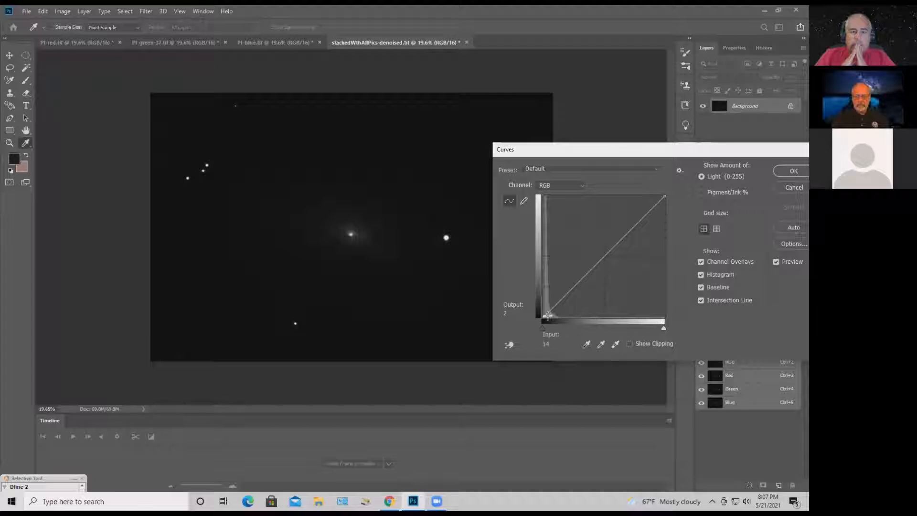
{"action": "mouse_move", "coordinate": [545, 317]}
{"action": "left_mouse_down"}
{"action": "mouse_move", "coordinate": [543, 268]}
{"action": "mouse_move", "coordinate": [538, 331]}
{"action": "left_mouse_up"}
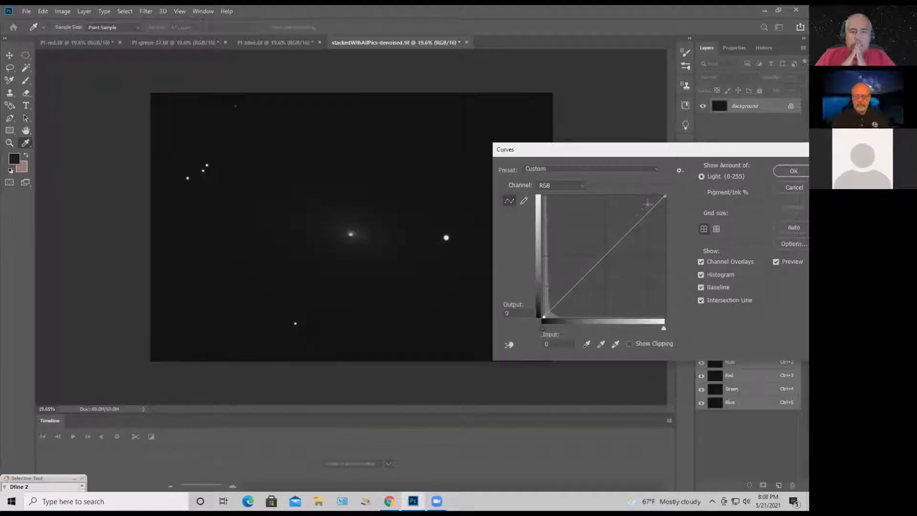
{"action": "left_click_drag", "start_coordinate": [662, 197], "coordinate": [676, 259]}
{"action": "left_click_drag", "start_coordinate": [679, 217], "coordinate": [676, 179]}
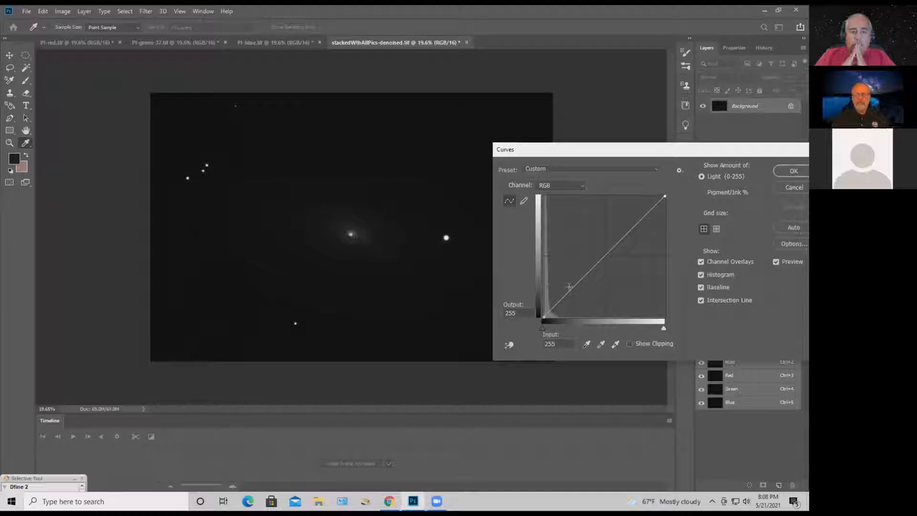
{"action": "left_click_drag", "start_coordinate": [562, 295], "coordinate": [557, 283]}
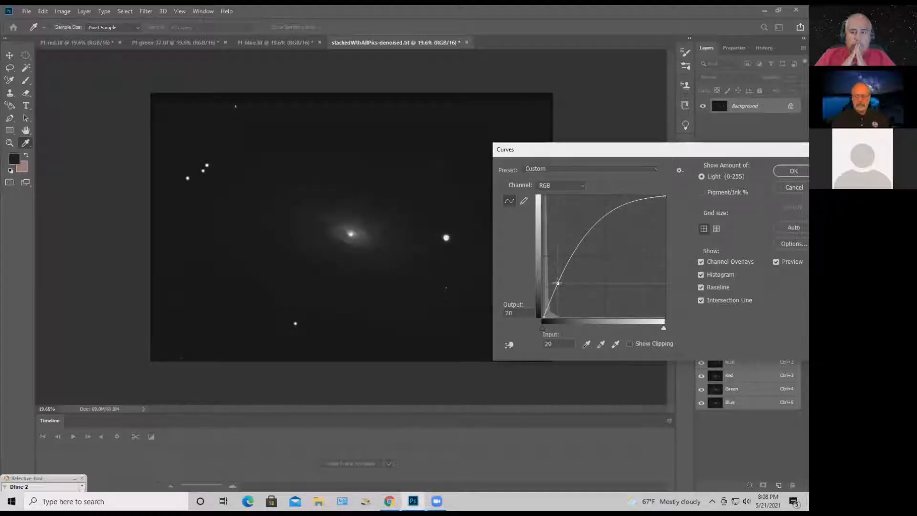
{"action": "left_click", "coordinate": [577, 246]}
{"action": "left_click_drag", "start_coordinate": [577, 246], "coordinate": [579, 246]}
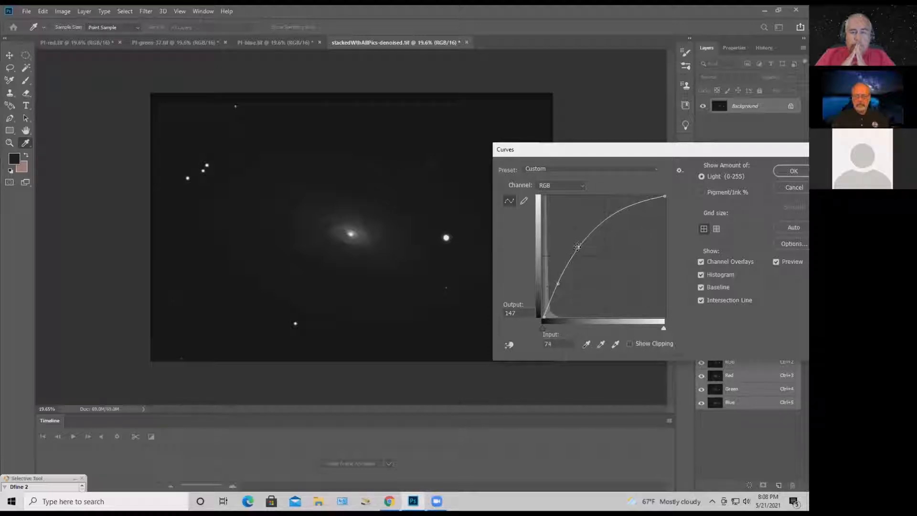
{"action": "left_click", "coordinate": [664, 197]}
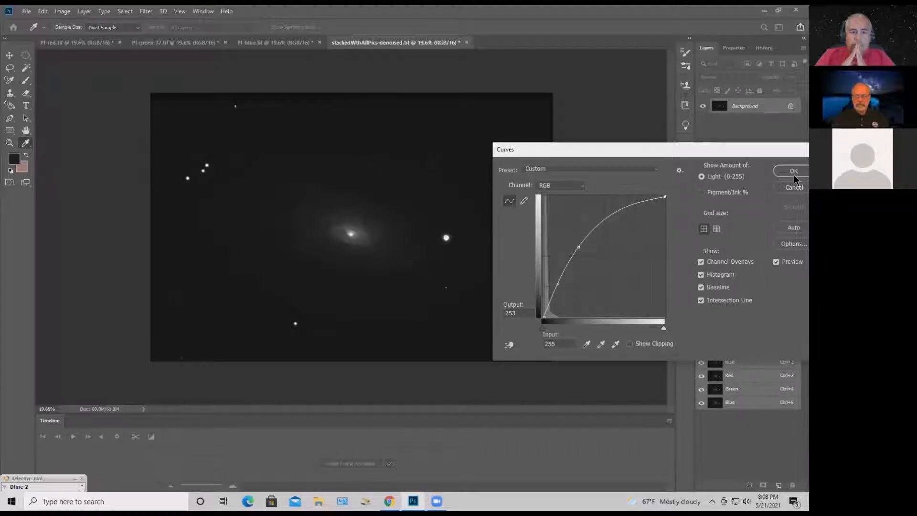
{"action": "left_click_drag", "start_coordinate": [663, 202], "coordinate": [662, 202]}
{"action": "left_click", "coordinate": [786, 176]}
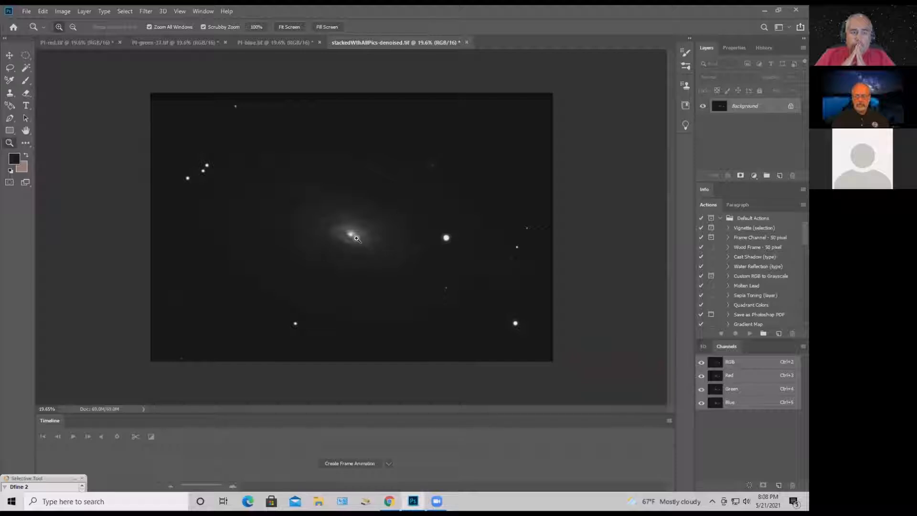
Apply a fourth, milder RGB Curves stretch with a point at input 65, output 93 and the white end at output 253
{"action": "mouse_move", "coordinate": [357, 238]}
{"action": "left_mouse_down"}
{"action": "mouse_move", "coordinate": [411, 237]}
{"action": "mouse_move", "coordinate": [367, 251]}
{"action": "left_mouse_up"}
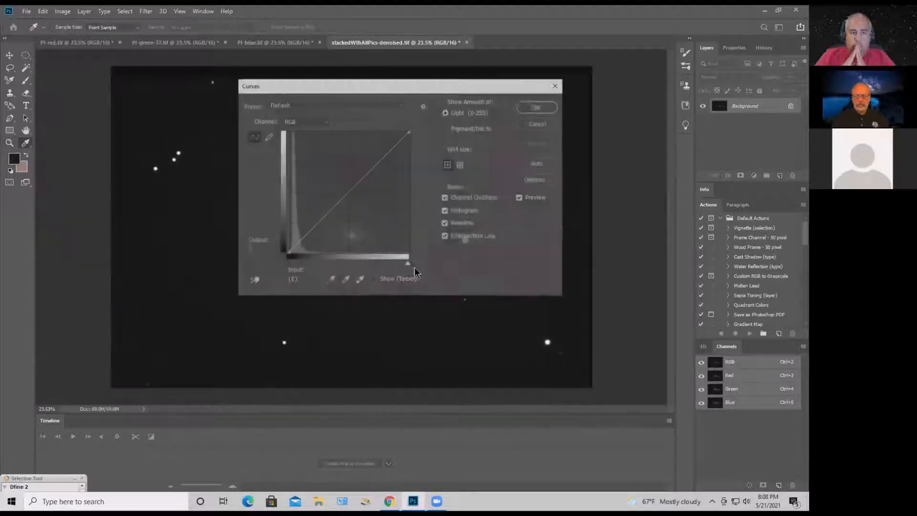
{"action": "key", "text": "ctrl+m"}
{"action": "left_click_drag", "start_coordinate": [379, 87], "coordinate": [601, 144]}
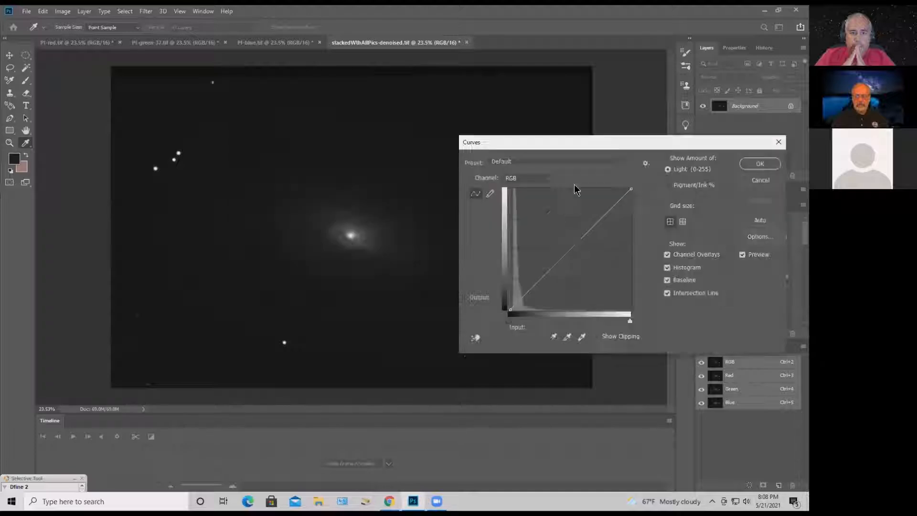
{"action": "mouse_move", "coordinate": [541, 266]}
{"action": "left_mouse_down"}
{"action": "mouse_move", "coordinate": [539, 258]}
{"action": "mouse_move", "coordinate": [541, 265]}
{"action": "left_mouse_up"}
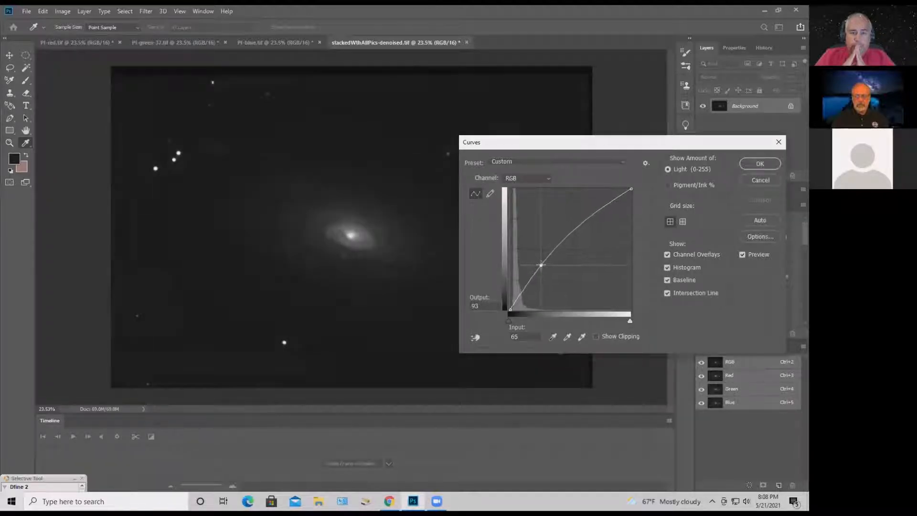
{"action": "left_click", "coordinate": [631, 190]}
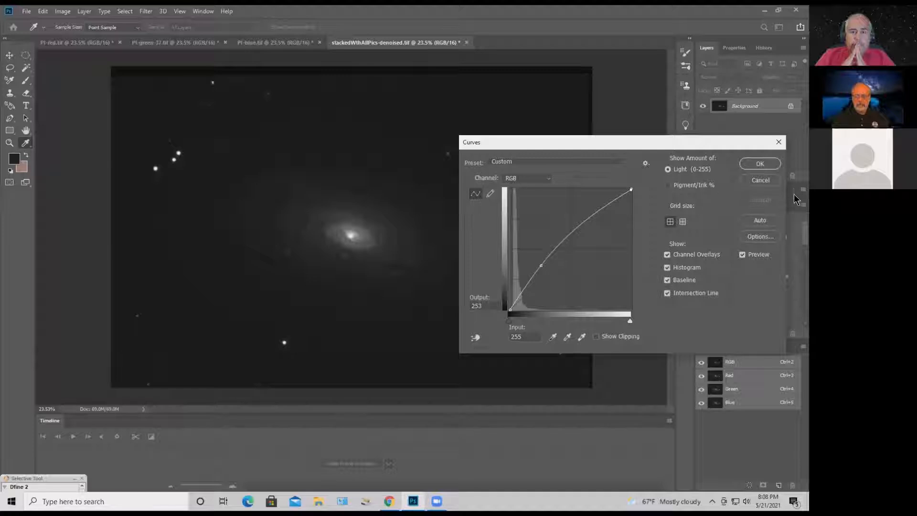
{"action": "left_click", "coordinate": [763, 166]}
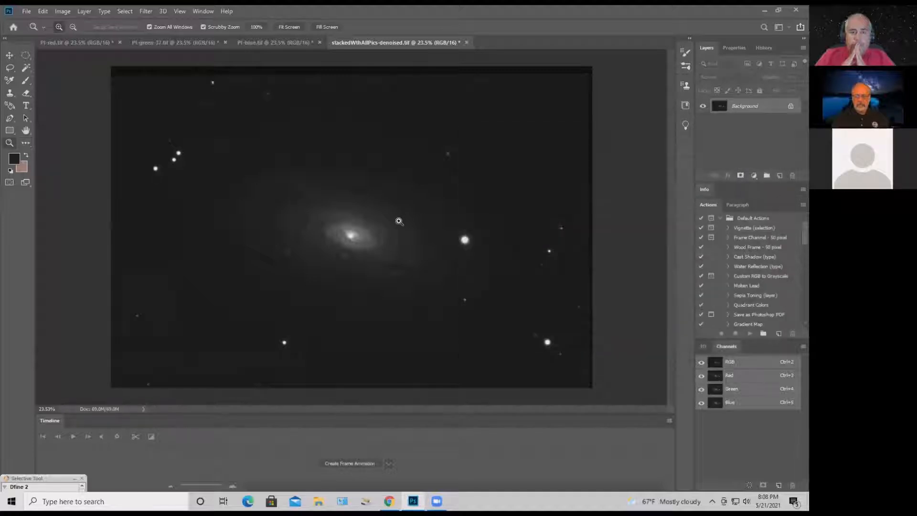
Select the galaxy's bright core and inner disk with the Magic Wand at a tolerance of 30
{"action": "left_click_drag", "start_coordinate": [355, 237], "coordinate": [370, 250]}
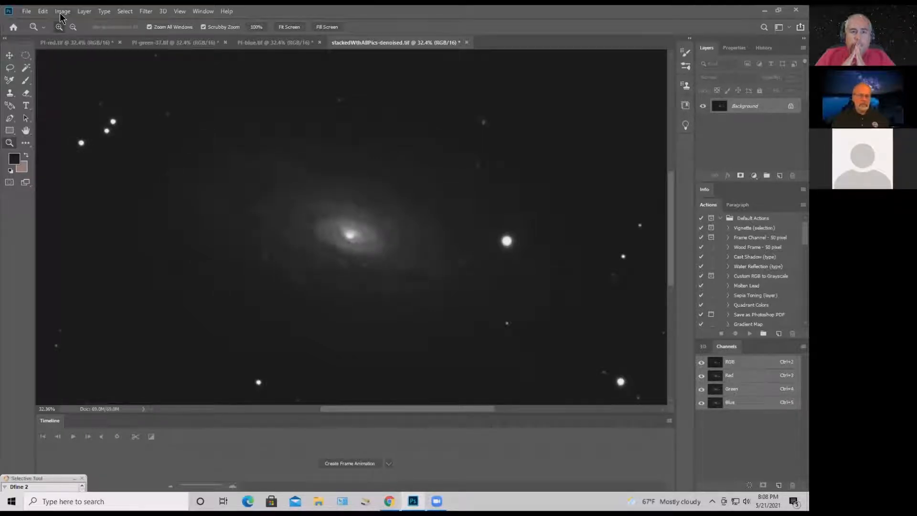
{"action": "left_click", "coordinate": [25, 70]}
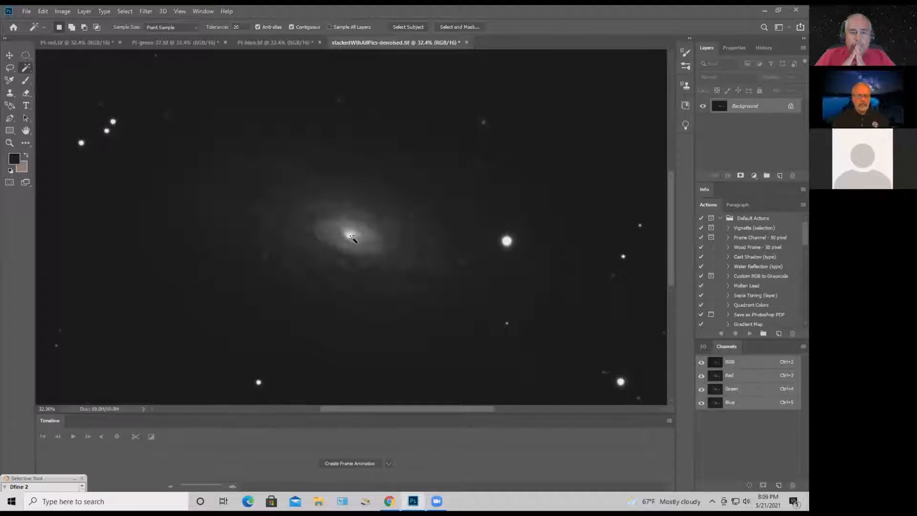
{"action": "left_click", "coordinate": [238, 26]}
{"action": "left_click", "coordinate": [246, 26]}
{"action": "left_click", "coordinate": [9, 142]}
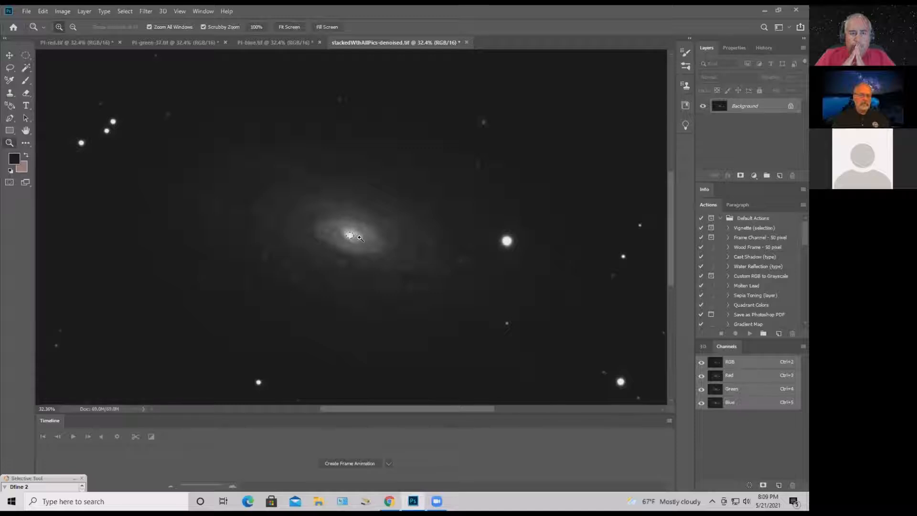
{"action": "left_click_drag", "start_coordinate": [360, 238], "coordinate": [392, 245]}
{"action": "left_click", "coordinate": [26, 67]}
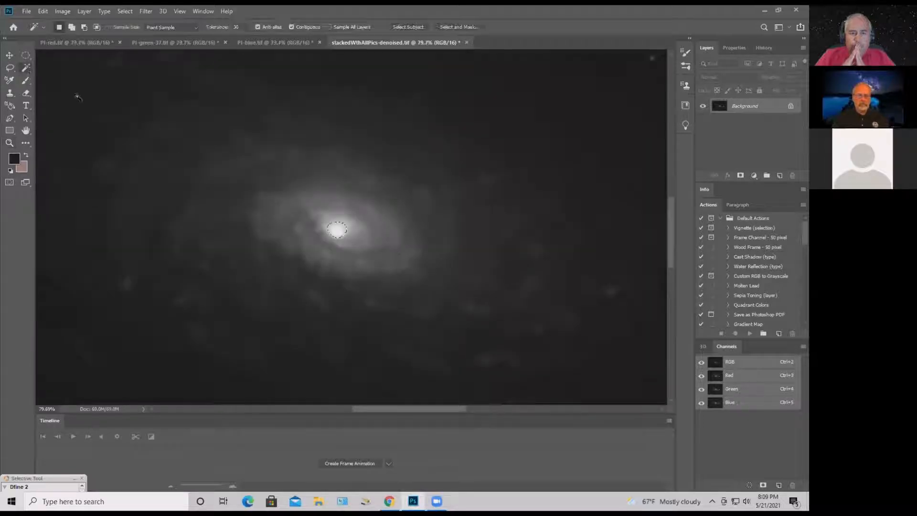
{"action": "left_click", "coordinate": [313, 222]}
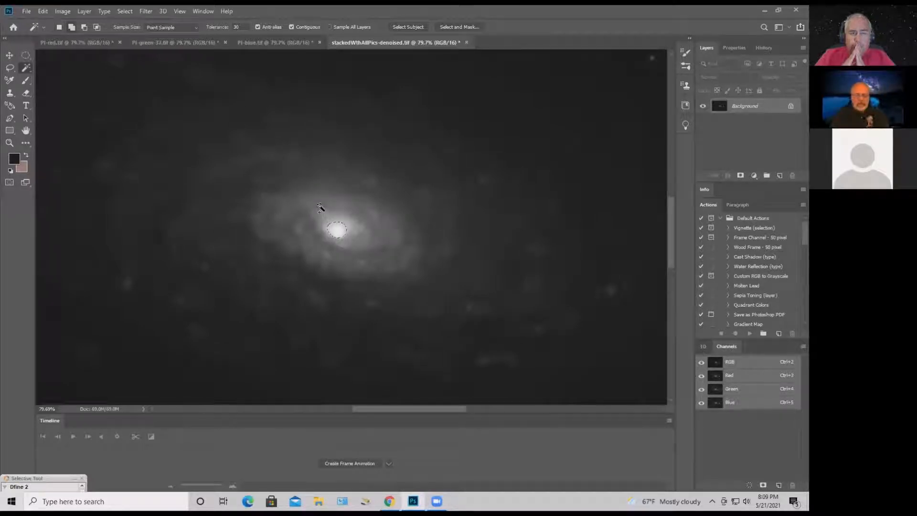
{"action": "left_click", "coordinate": [330, 221]}
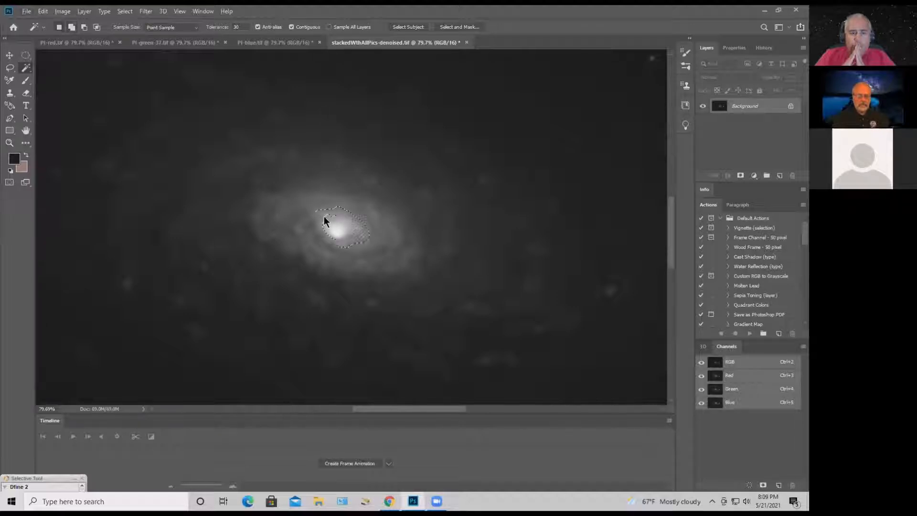
{"action": "left_click", "coordinate": [303, 230]}
Feather the galaxy core selection by 7 pixels and hide its outline
{"action": "left_click", "coordinate": [126, 11]}
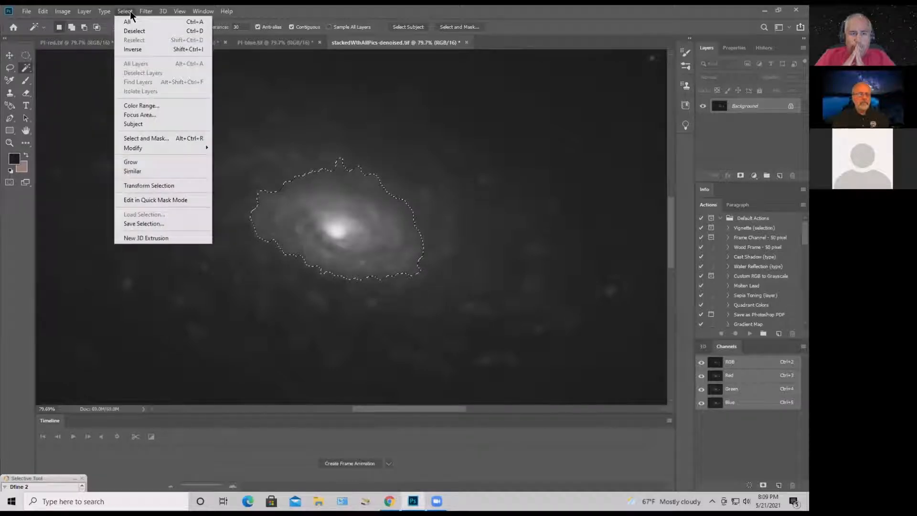
{"action": "left_click", "coordinate": [144, 11]}
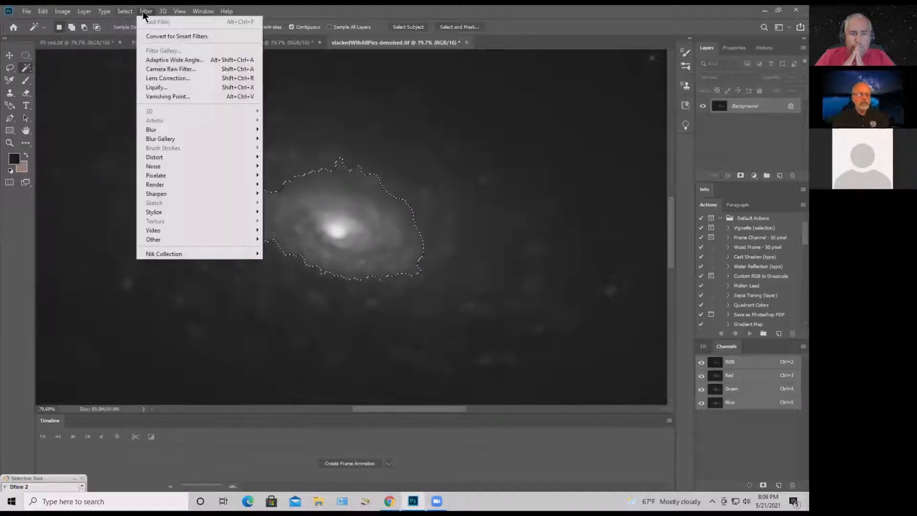
{"action": "mouse_move", "coordinate": [125, 13]}
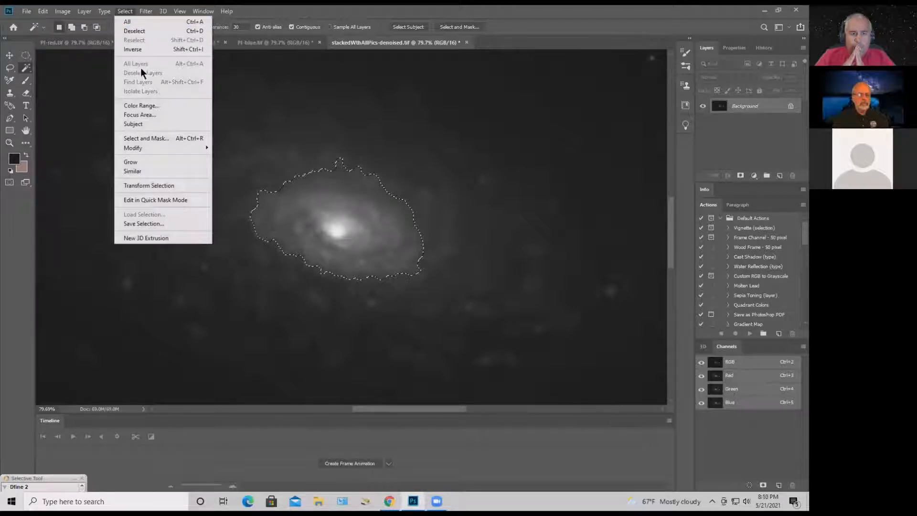
{"action": "mouse_move", "coordinate": [147, 146]}
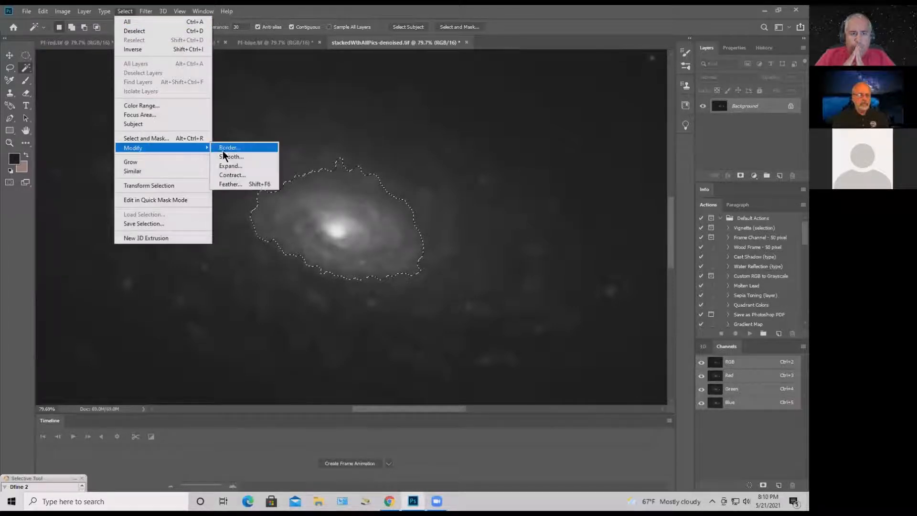
{"action": "left_click", "coordinate": [231, 182]}
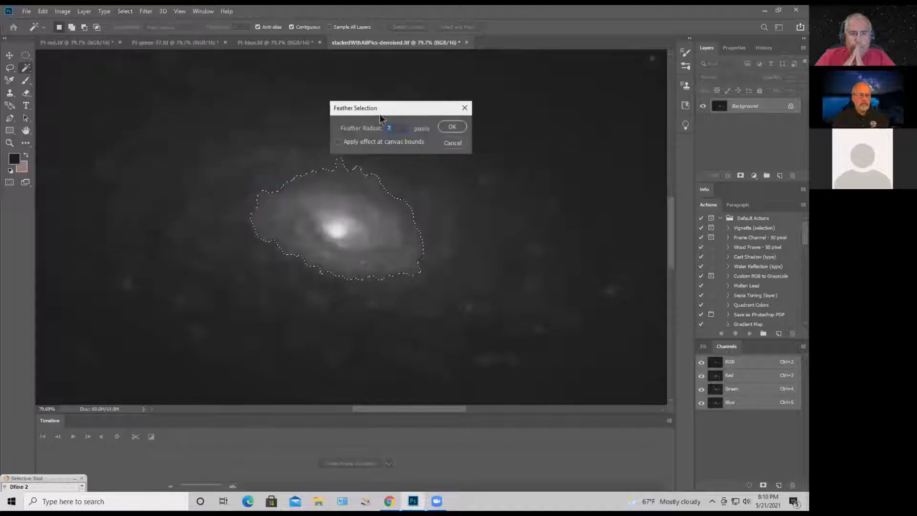
{"action": "left_click_drag", "start_coordinate": [383, 107], "coordinate": [446, 110]}
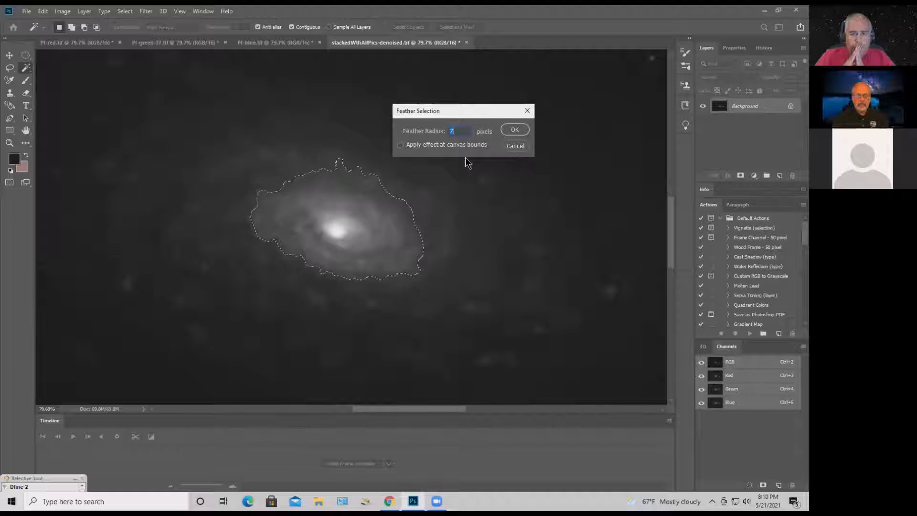
{"action": "key", "text": "Return"}
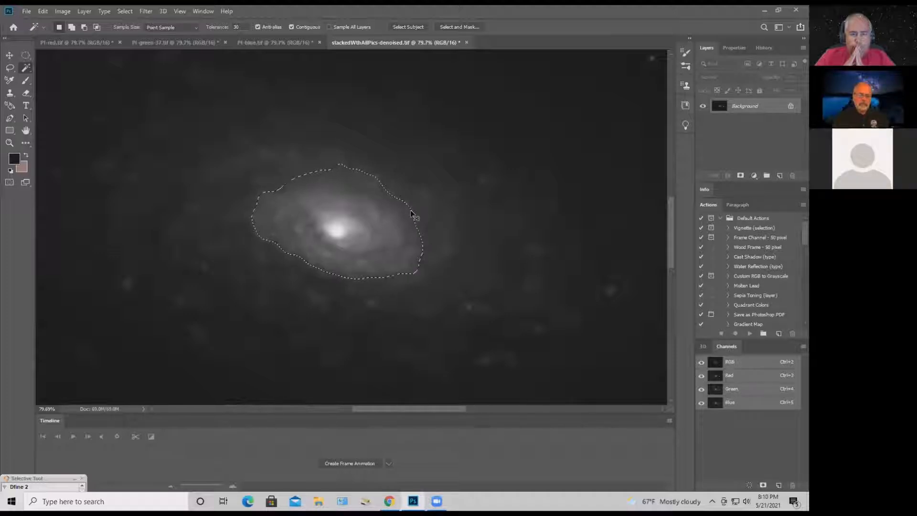
{"action": "key", "text": "ctrl+d"}
{"action": "key", "text": "ctrl+h"}
{"action": "key", "text": "ctrl+h"}
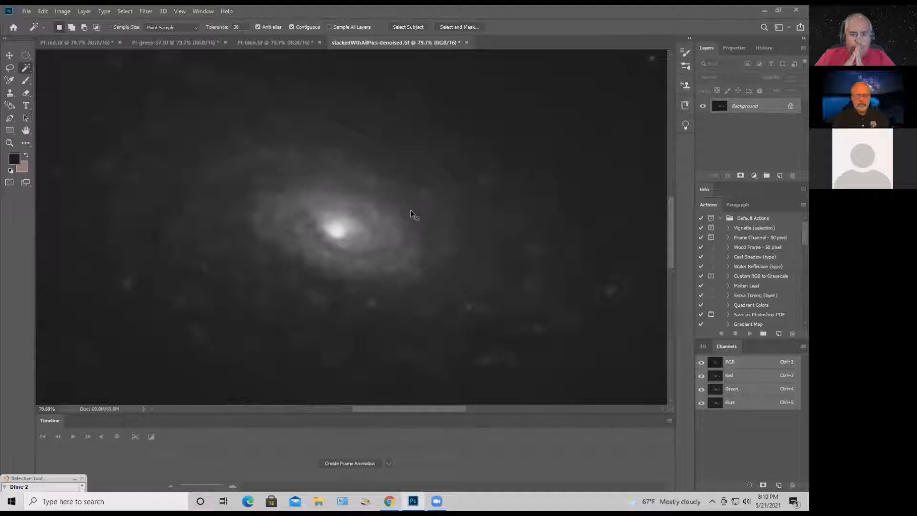
Start an RGB Curves adjustment on the feathered core selection and darken its midtones with a point at input 131, output 121
{"action": "key", "text": "ctrl+m"}
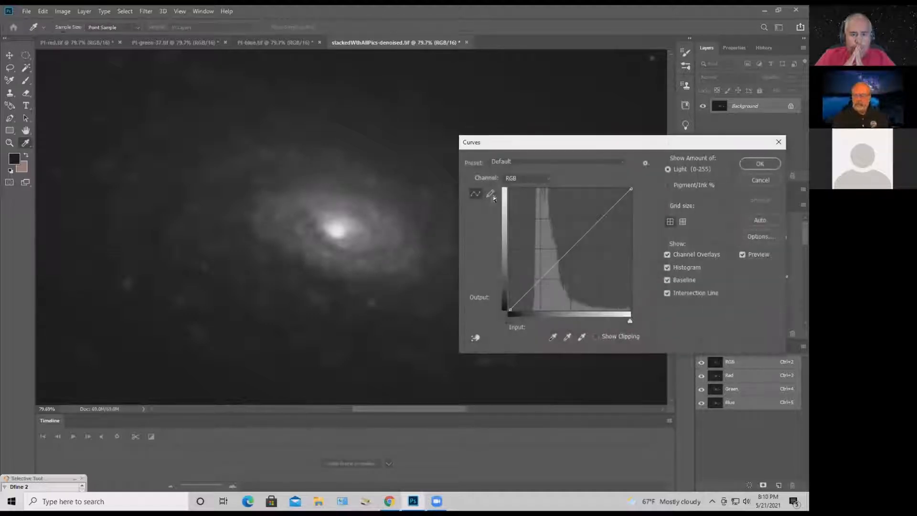
{"action": "left_click_drag", "start_coordinate": [563, 138], "coordinate": [606, 94]}
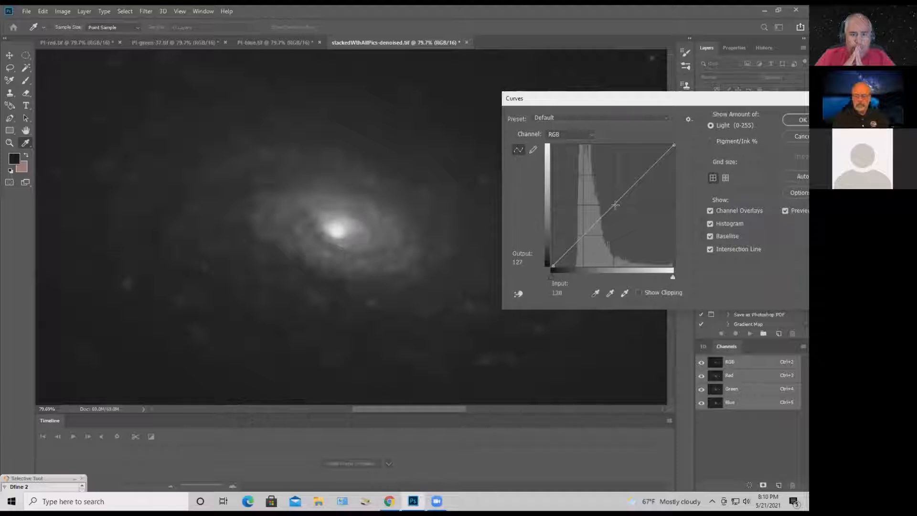
{"action": "left_click_drag", "start_coordinate": [611, 206], "coordinate": [615, 209]}
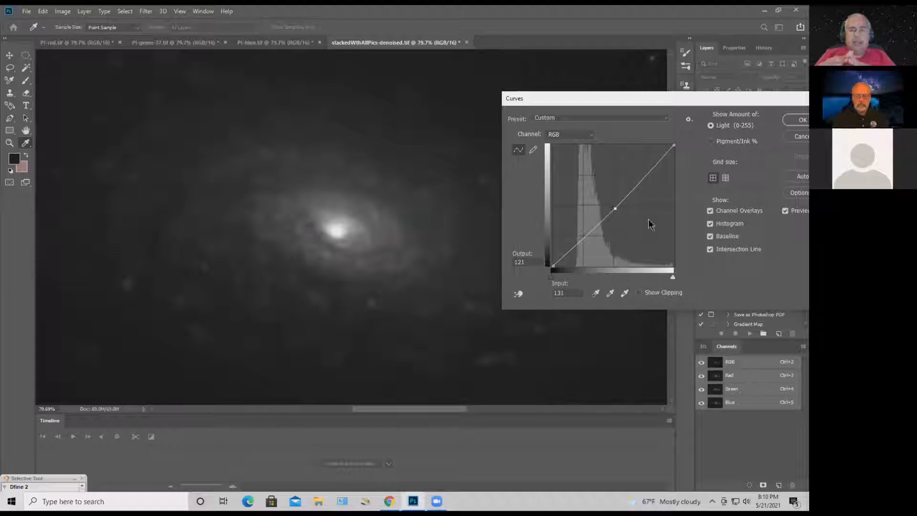
Compare the core with and without the adjustment preview, and apply the curve with its point at input 133, output 121
{"action": "left_click", "coordinate": [785, 212]}
{"action": "left_click", "coordinate": [786, 212]}
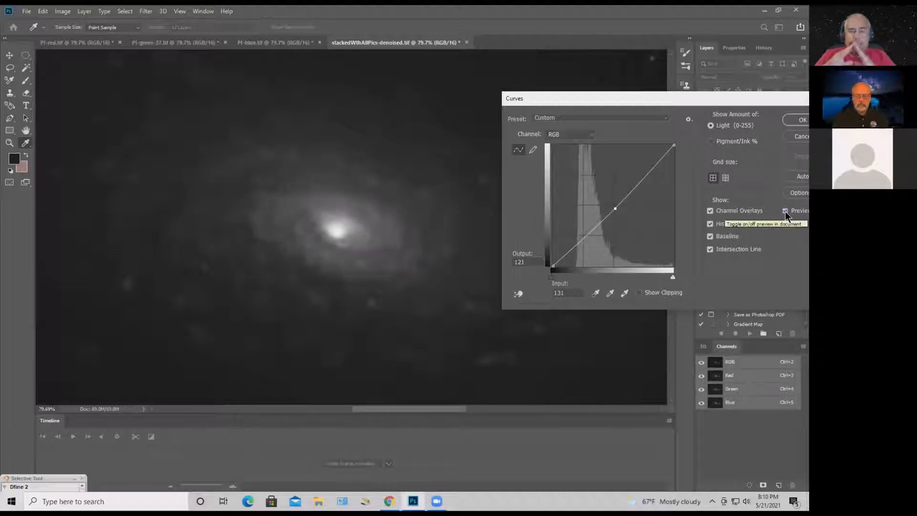
{"action": "left_click", "coordinate": [785, 212]}
{"action": "left_click", "coordinate": [786, 212]}
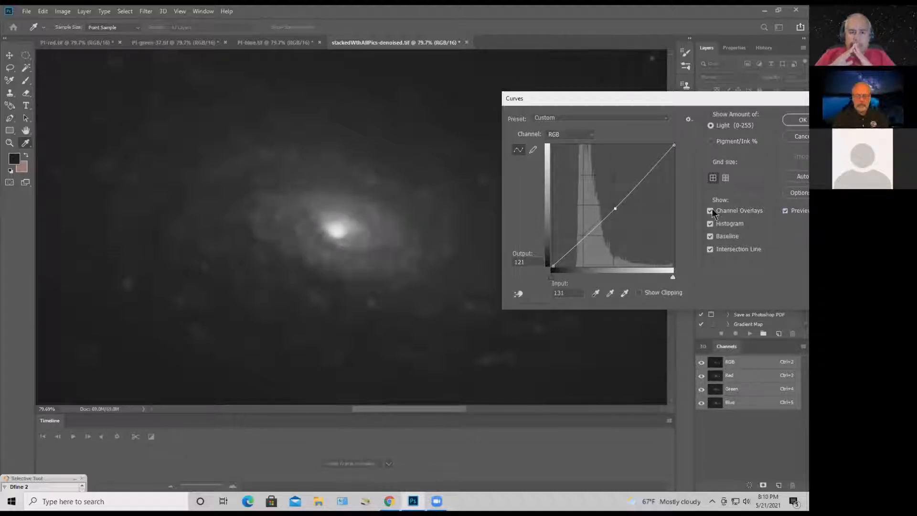
{"action": "left_click", "coordinate": [786, 213]}
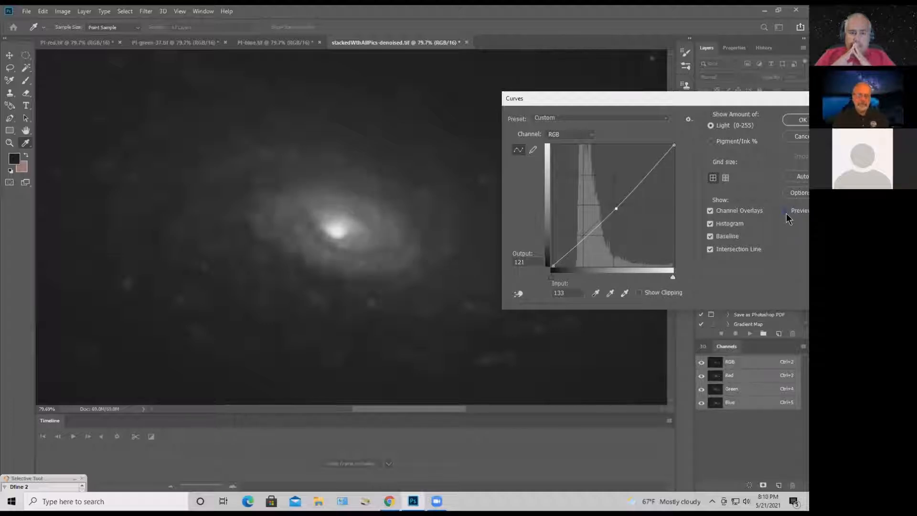
{"action": "left_click", "coordinate": [786, 213]}
{"action": "left_click", "coordinate": [786, 213]}
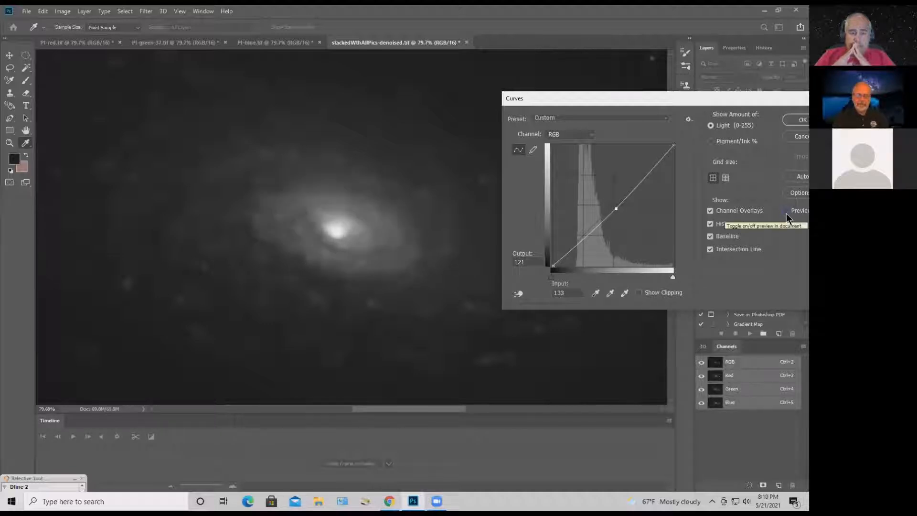
{"action": "left_click", "coordinate": [786, 213]}
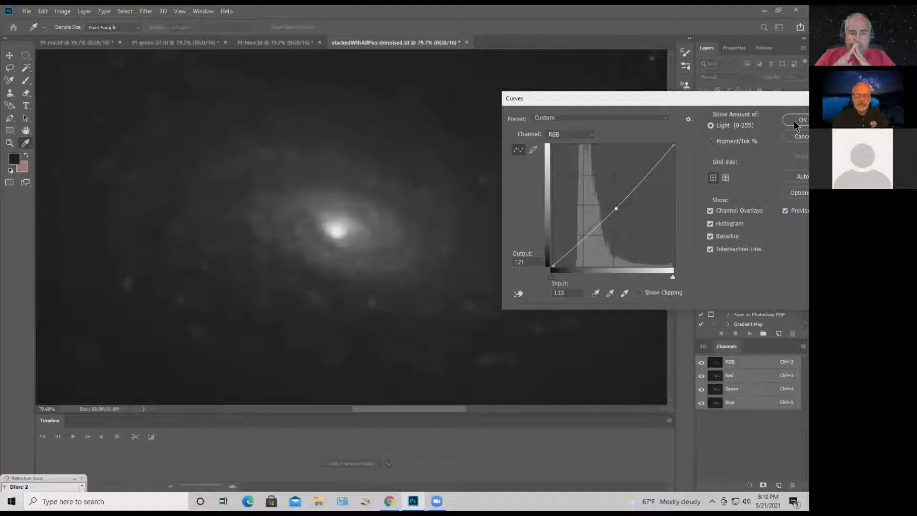
{"action": "left_click", "coordinate": [785, 211]}
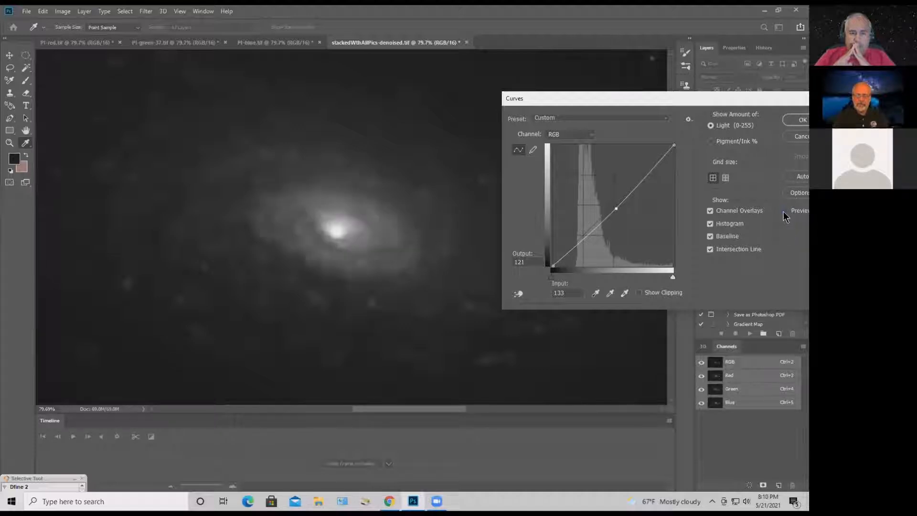
{"action": "left_click", "coordinate": [785, 211]}
{"action": "left_click", "coordinate": [794, 122]}
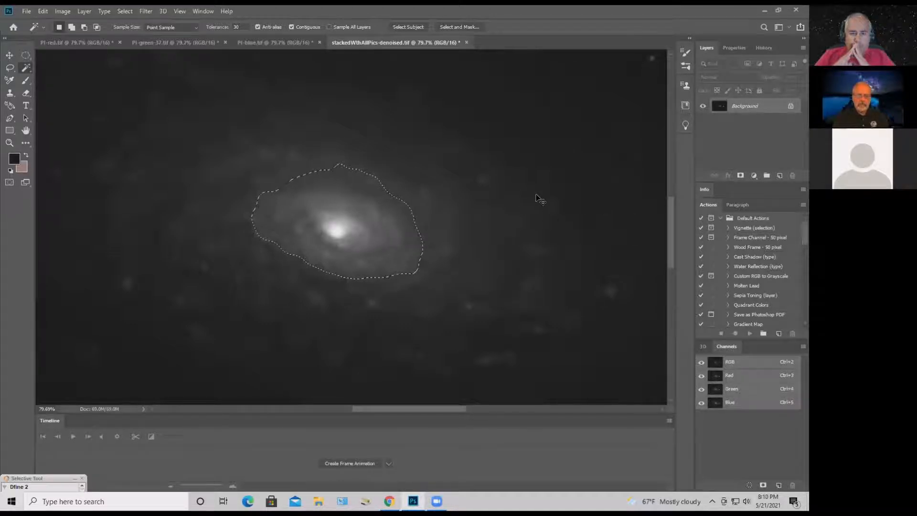
Deselect the galaxy core so that no selection remains on the image
{"action": "key", "text": "ctrl+d"}
{"action": "key", "text": "ctrl+f"}
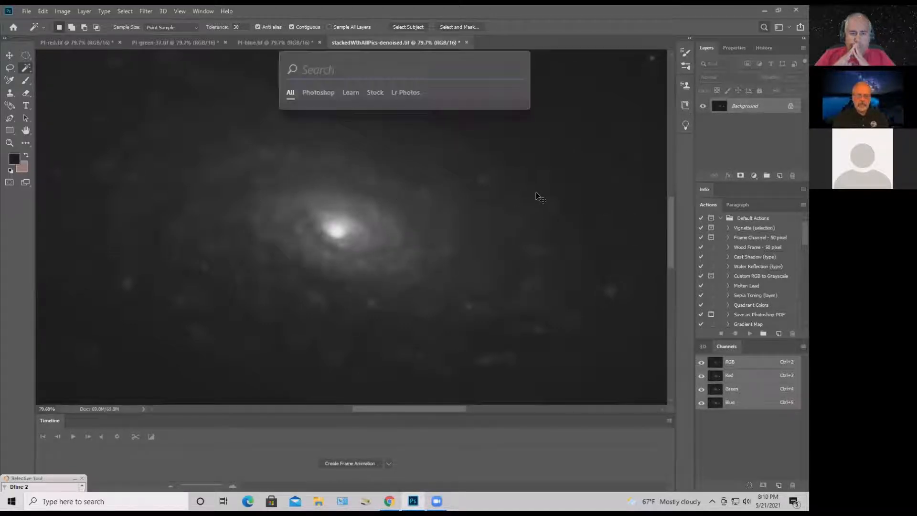
{"action": "left_click", "coordinate": [577, 165]}
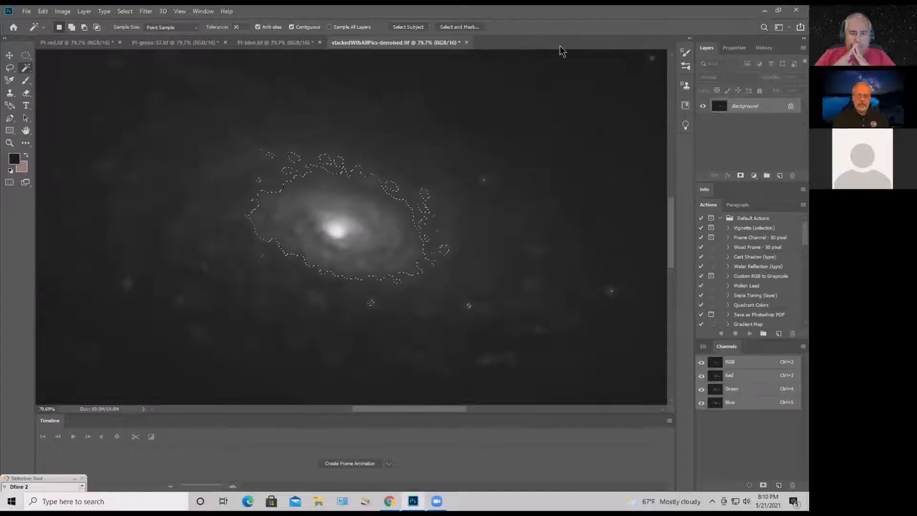
{"action": "key", "text": "ctrl+d"}
Apply another RGB Curves stretch to the whole image, raising the darker tones and setting the white end to output 253
{"action": "left_click", "coordinate": [9, 142]}
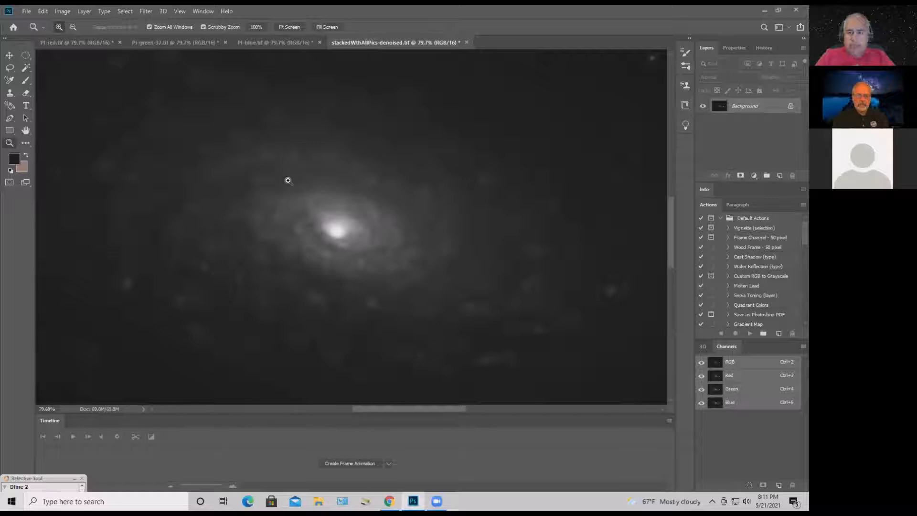
{"action": "left_click_drag", "start_coordinate": [286, 178], "coordinate": [262, 188]}
{"action": "left_click_drag", "start_coordinate": [337, 219], "coordinate": [343, 219]}
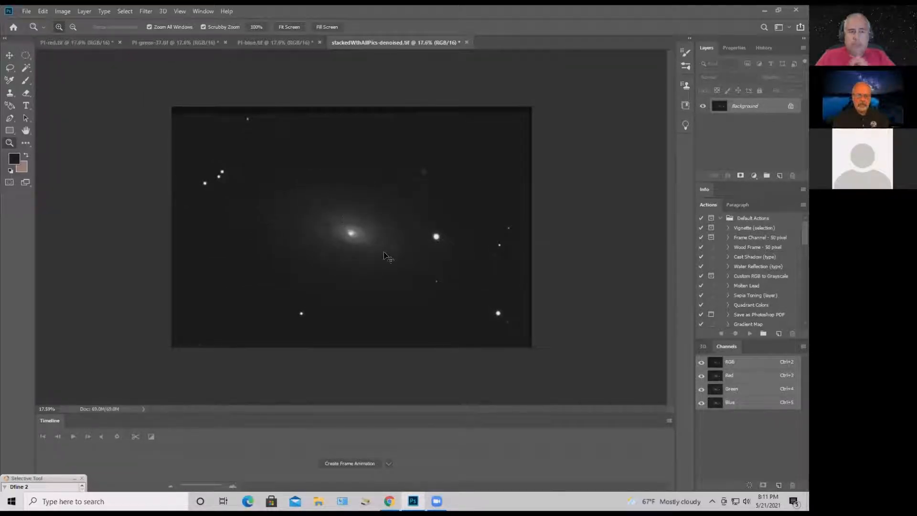
{"action": "key", "text": "ctrl+m"}
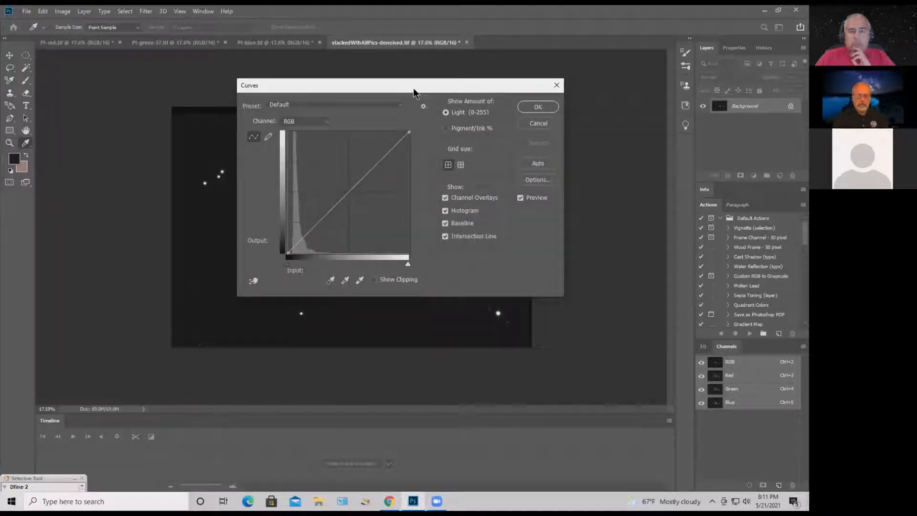
{"action": "left_click_drag", "start_coordinate": [413, 88], "coordinate": [688, 153]}
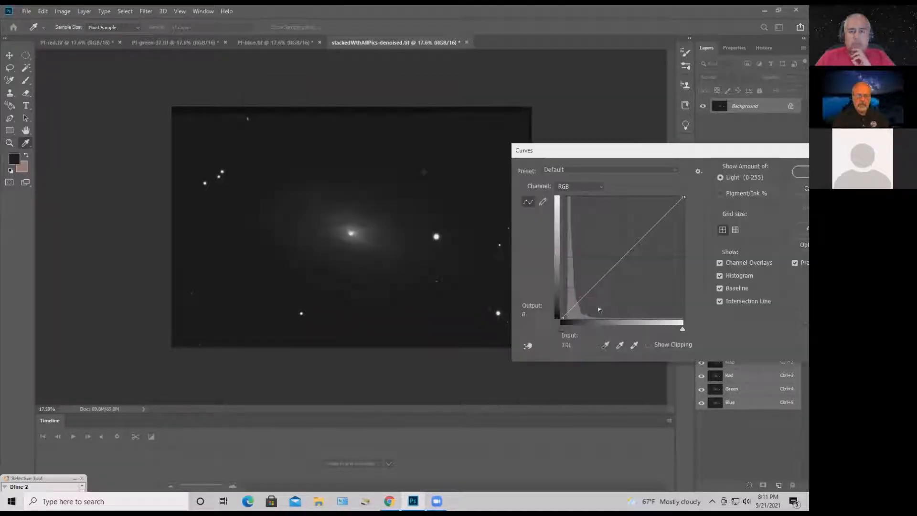
{"action": "left_click_drag", "start_coordinate": [585, 294], "coordinate": [589, 278]}
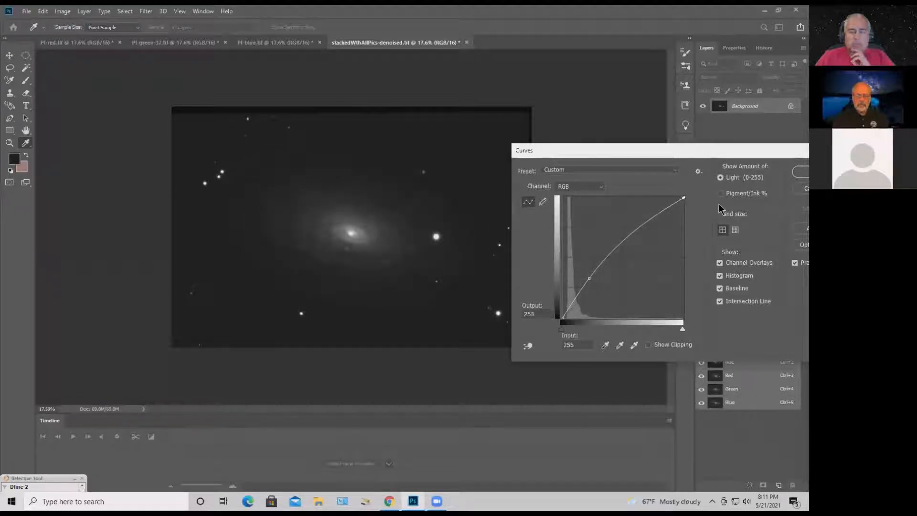
{"action": "left_click", "coordinate": [798, 172]}
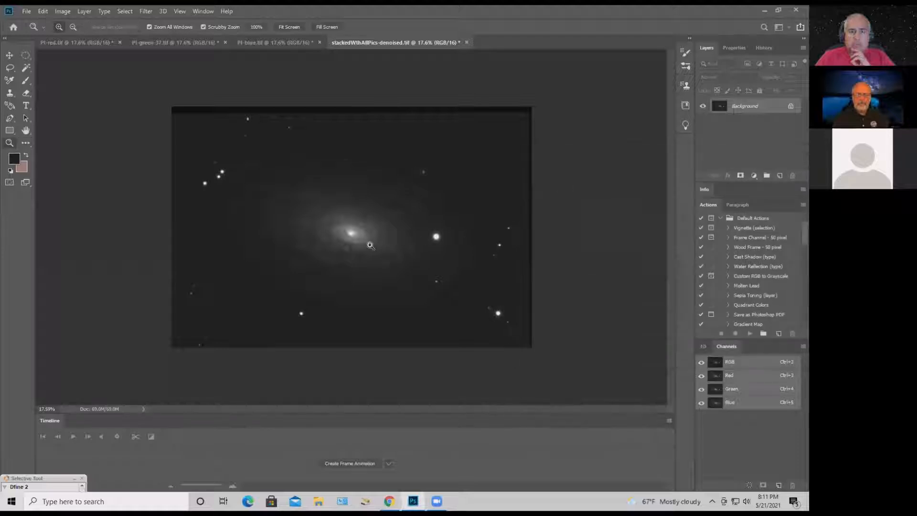
Start a new RGB Curves stretch and place a shadow point at input 33, output 33, trying output 41 as well
{"action": "left_click_drag", "start_coordinate": [355, 236], "coordinate": [381, 241]}
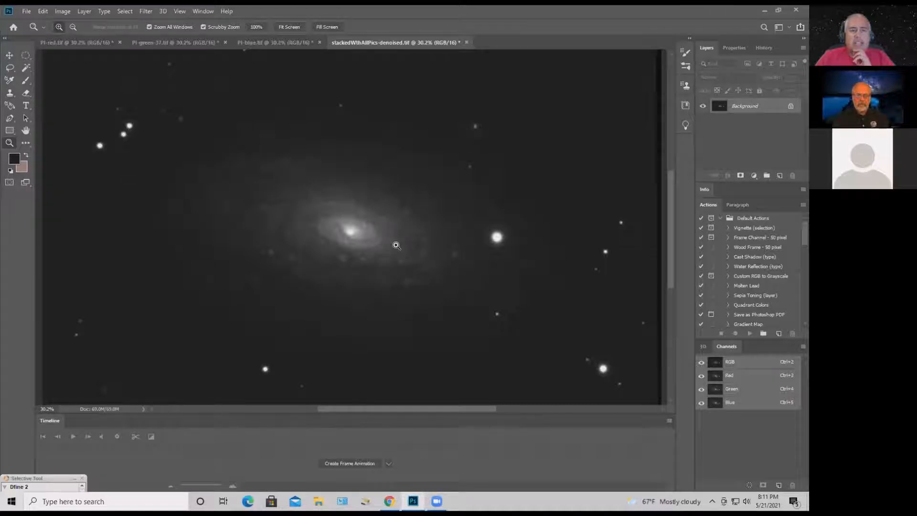
{"action": "left_click_drag", "start_coordinate": [389, 247], "coordinate": [381, 249]}
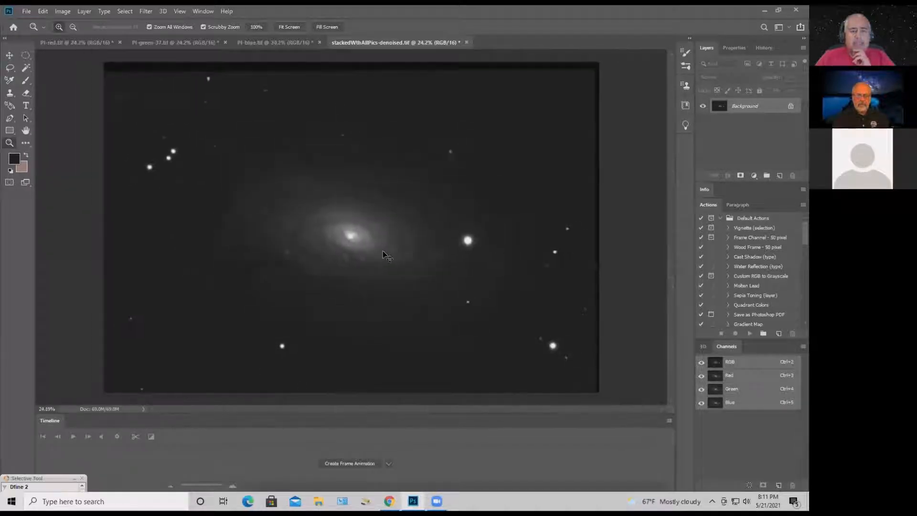
{"action": "key", "text": "ctrl+m"}
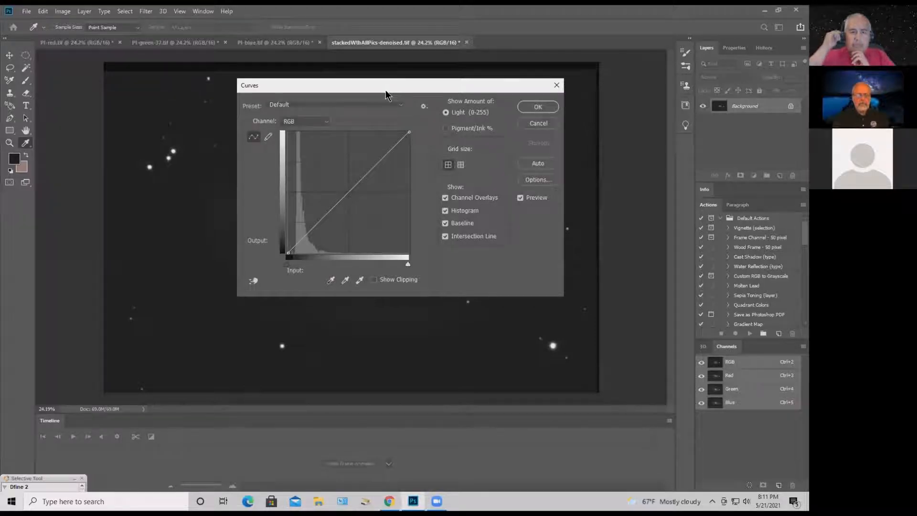
{"action": "left_click_drag", "start_coordinate": [385, 89], "coordinate": [660, 97]}
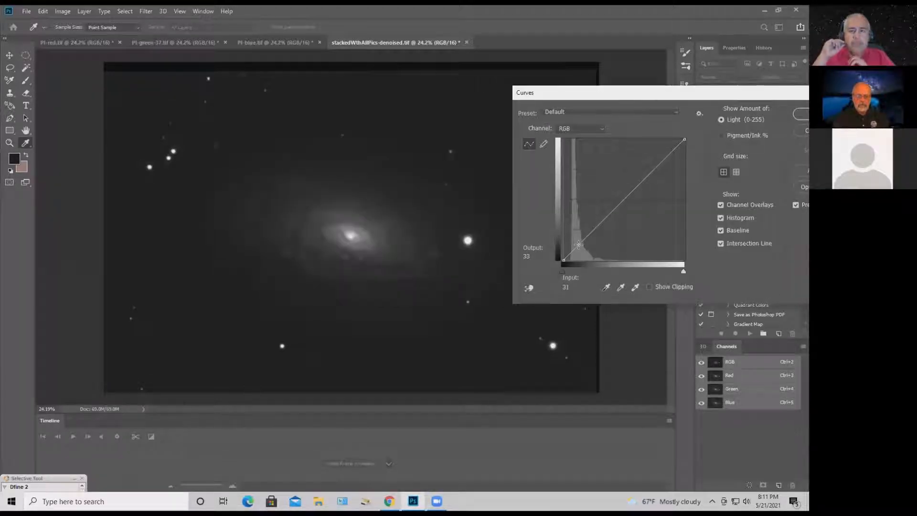
{"action": "left_click", "coordinate": [578, 245]}
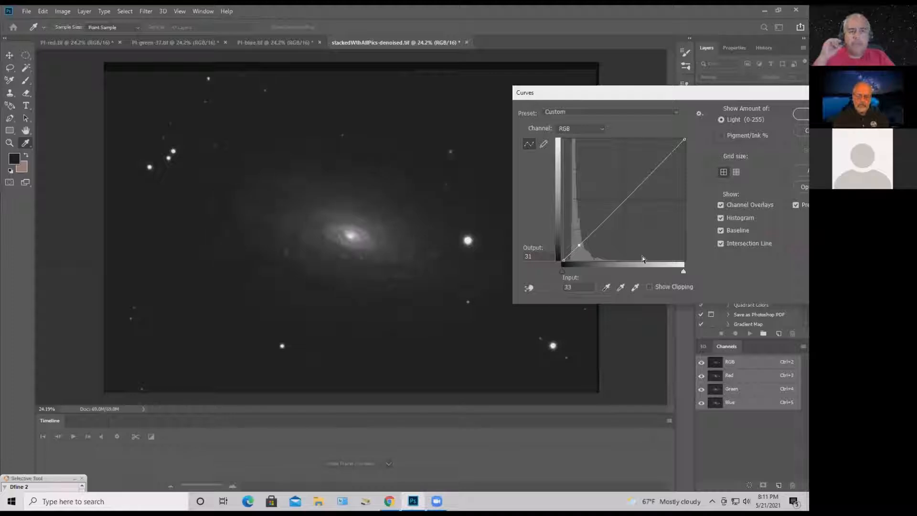
{"action": "key", "text": "Up"}
{"action": "key", "text": "Up"}
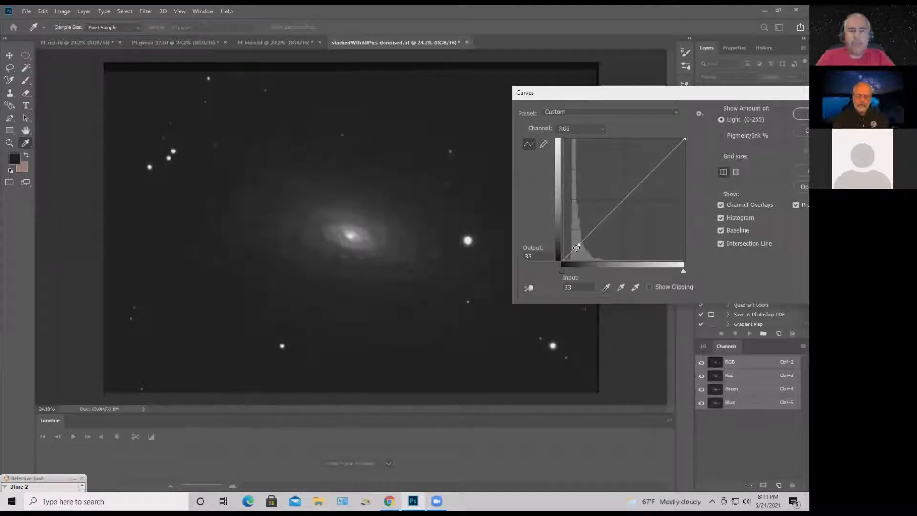
{"action": "key", "text": "Up"}
{"action": "key", "text": "Up"}
{"action": "key", "text": "Up"}
{"action": "key", "text": "Up"}
{"action": "key", "text": "Up"}
{"action": "key", "text": "Up"}
{"action": "key", "text": "Up"}
{"action": "key", "text": "Up"}
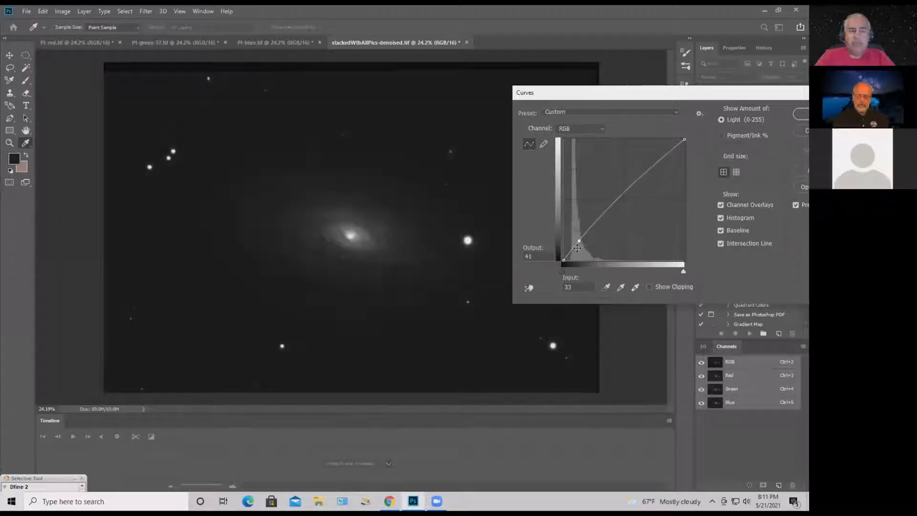
{"action": "key", "text": "Down"}
{"action": "key", "text": "Down"}
{"action": "key", "text": "Down"}
{"action": "key", "text": "Down"}
{"action": "key", "text": "Down"}
{"action": "key", "text": "Down"}
{"action": "key", "text": "Down"}
{"action": "key", "text": "Down"}
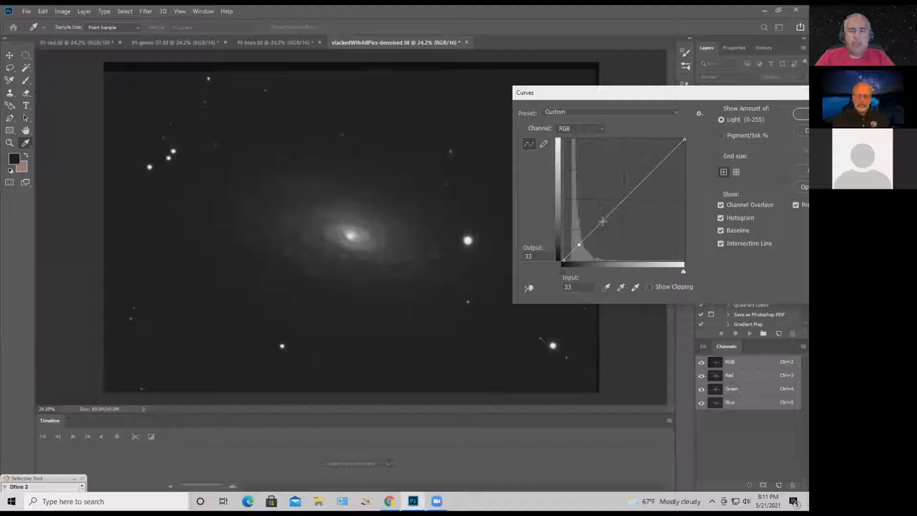
Remove the shadow point, apply the RGB stretch with a point at input 91, output 114, and adjust the white end
{"action": "left_click_drag", "start_coordinate": [604, 218], "coordinate": [607, 211]}
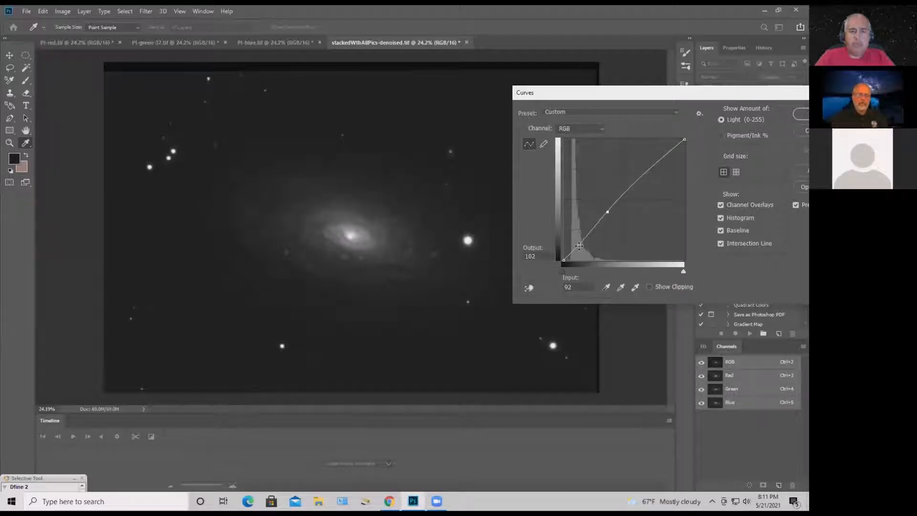
{"action": "left_click_drag", "start_coordinate": [579, 246], "coordinate": [698, 231]}
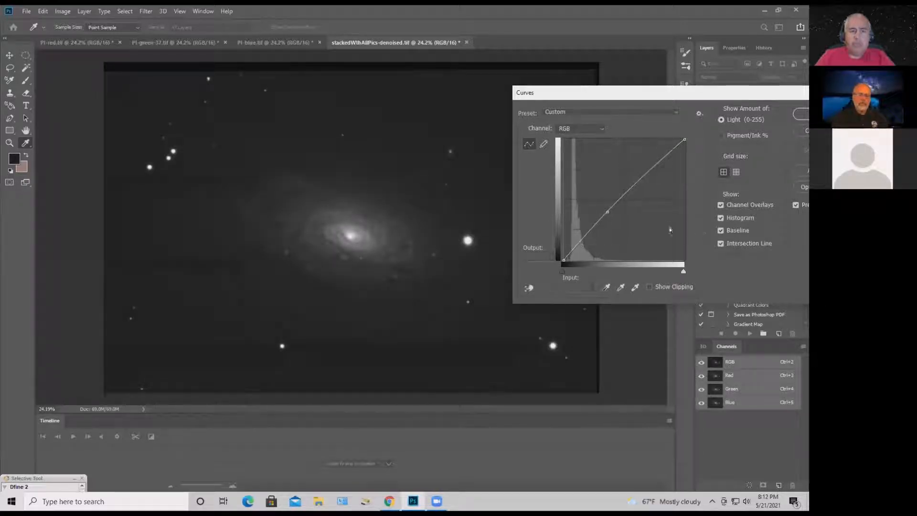
{"action": "mouse_move", "coordinate": [608, 211]}
{"action": "left_mouse_down"}
{"action": "mouse_move", "coordinate": [601, 216]}
{"action": "mouse_move", "coordinate": [607, 205]}
{"action": "left_mouse_up"}
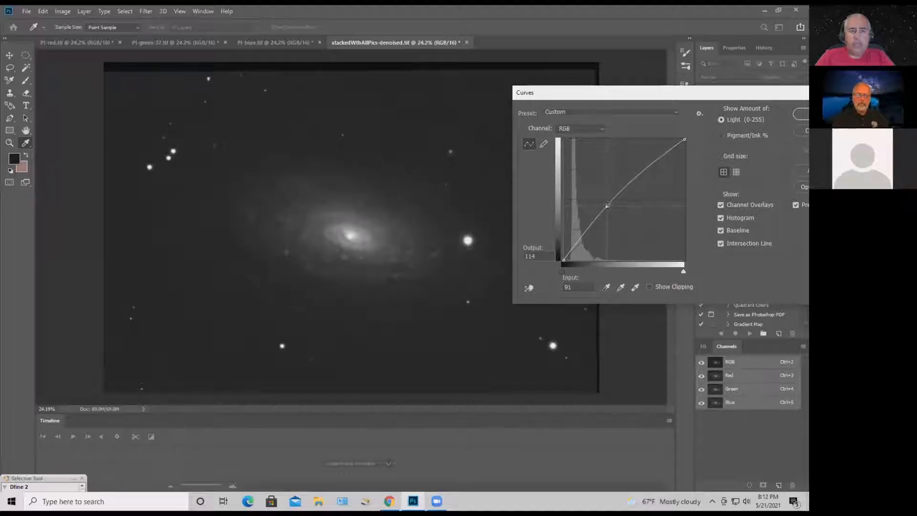
{"action": "left_click", "coordinate": [684, 141]}
{"action": "left_click_drag", "start_coordinate": [684, 141], "coordinate": [685, 141]}
{"action": "left_click", "coordinate": [795, 115]}
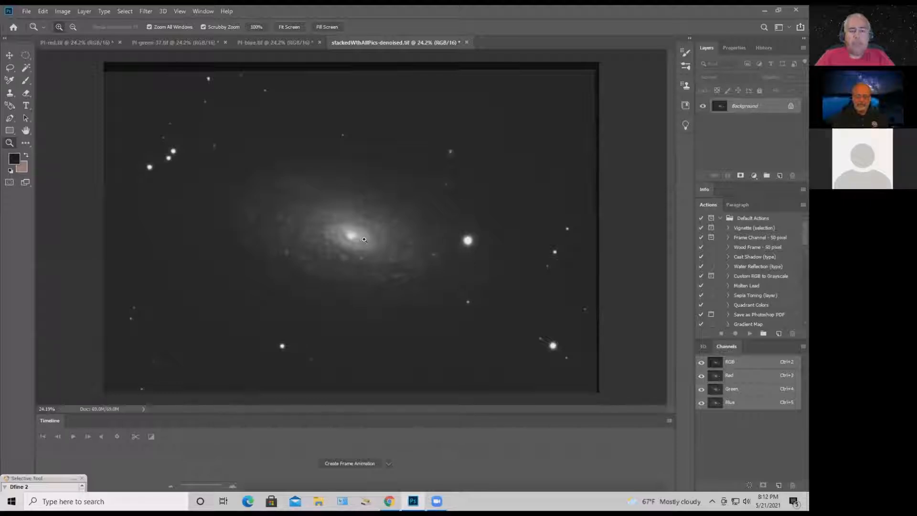
Try another RGB Curves stretch on the whole image with a point at input 82, output 116
{"action": "mouse_move", "coordinate": [352, 240]}
{"action": "left_mouse_down"}
{"action": "mouse_move", "coordinate": [382, 245]}
{"action": "mouse_move", "coordinate": [359, 255]}
{"action": "mouse_move", "coordinate": [361, 244]}
{"action": "mouse_move", "coordinate": [366, 251]}
{"action": "left_mouse_up"}
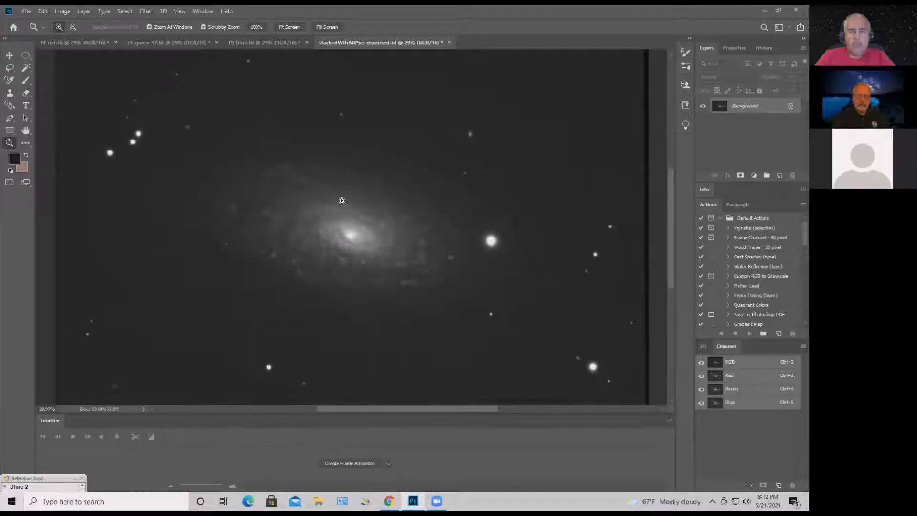
{"action": "key", "text": "ctrl+m"}
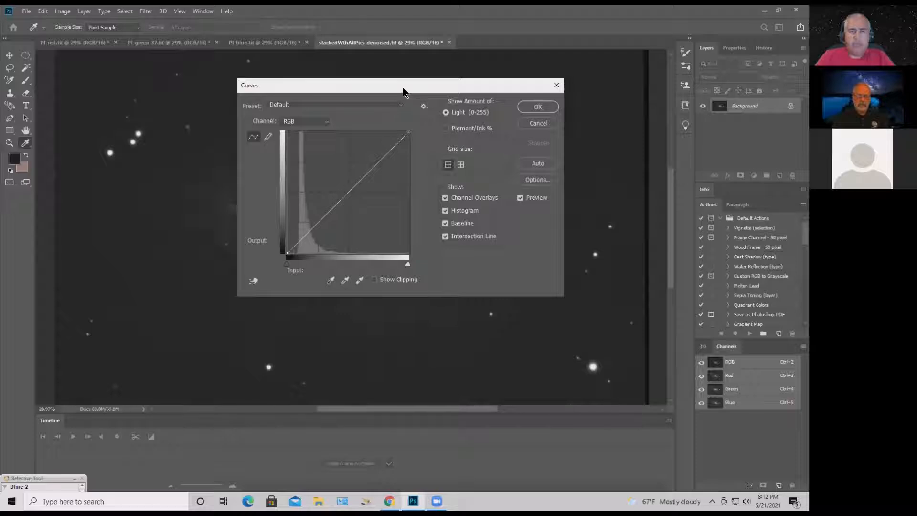
{"action": "left_click_drag", "start_coordinate": [402, 87], "coordinate": [700, 127]}
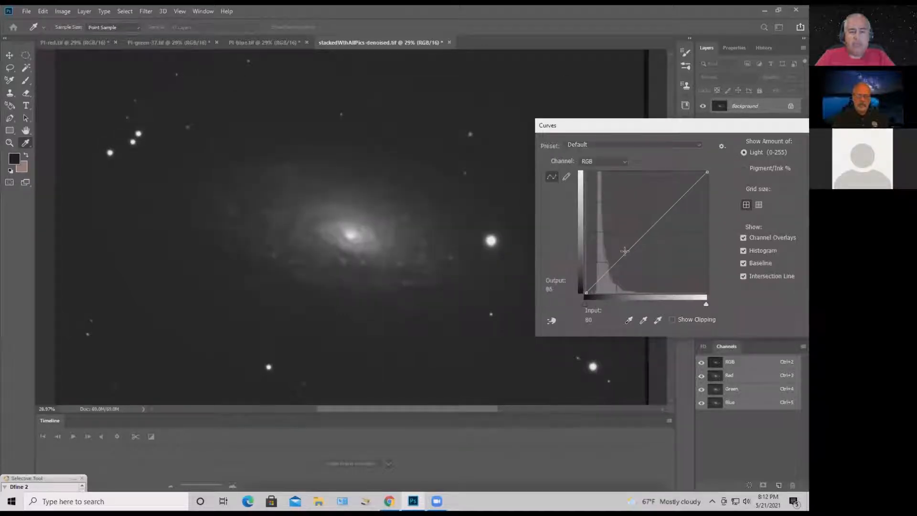
{"action": "left_click_drag", "start_coordinate": [624, 251], "coordinate": [623, 230]}
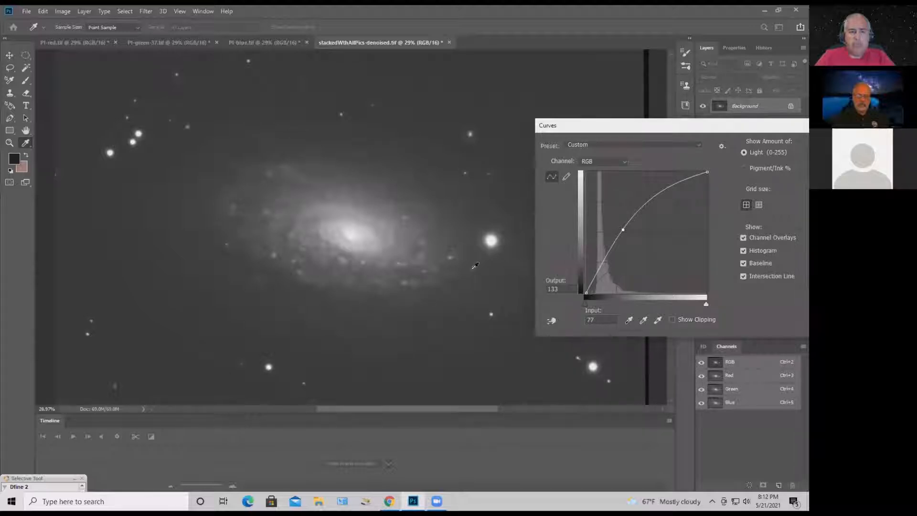
{"action": "mouse_move", "coordinate": [623, 229]}
{"action": "left_mouse_down"}
{"action": "mouse_move", "coordinate": [633, 245]}
{"action": "mouse_move", "coordinate": [625, 238]}
{"action": "left_mouse_up"}
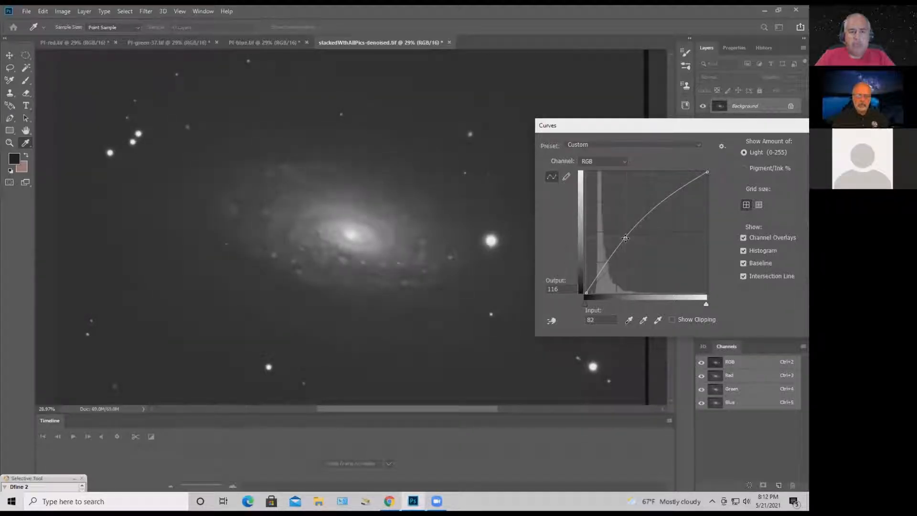
{"action": "left_click_drag", "start_coordinate": [706, 127], "coordinate": [681, 124]}
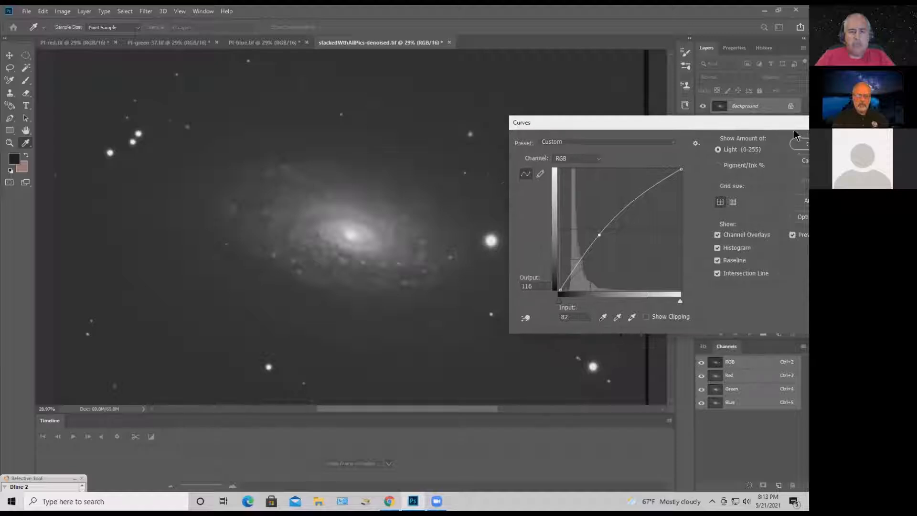
{"action": "key", "text": "ctrl+space"}
{"action": "left_click_drag", "start_coordinate": [449, 260], "coordinate": [438, 271]}
{"action": "key", "text": "ctrl+m"}
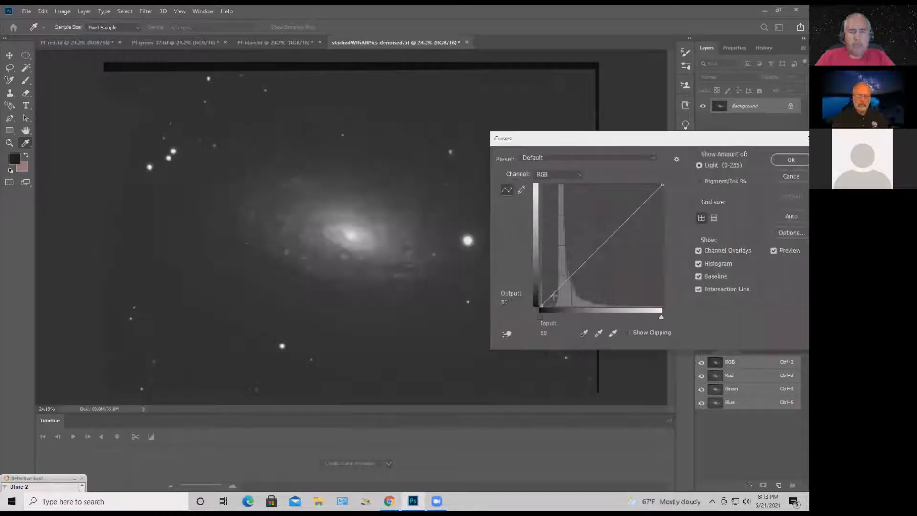
{"action": "left_click", "coordinate": [554, 292]}
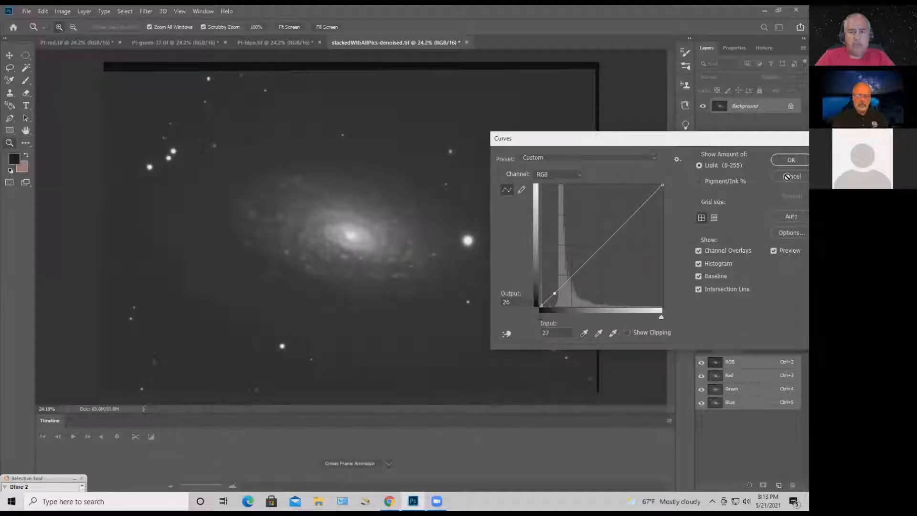
{"action": "left_click", "coordinate": [791, 176]}
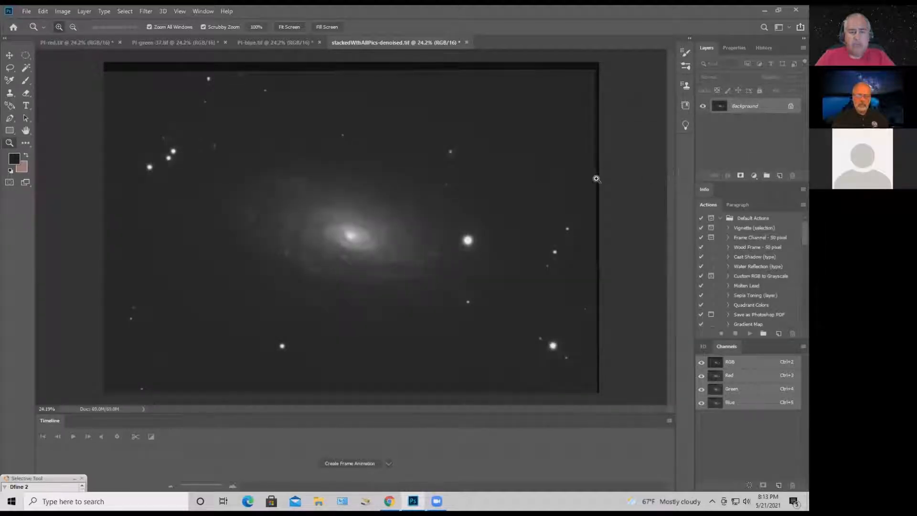
Duplicate the Background layer within the stacked galaxy document
{"action": "right_click", "coordinate": [745, 111]}
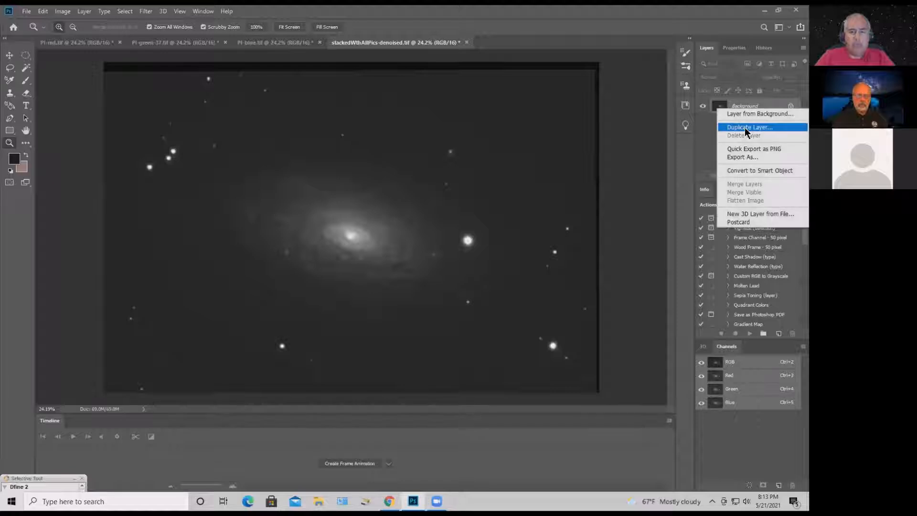
{"action": "left_click", "coordinate": [746, 127]}
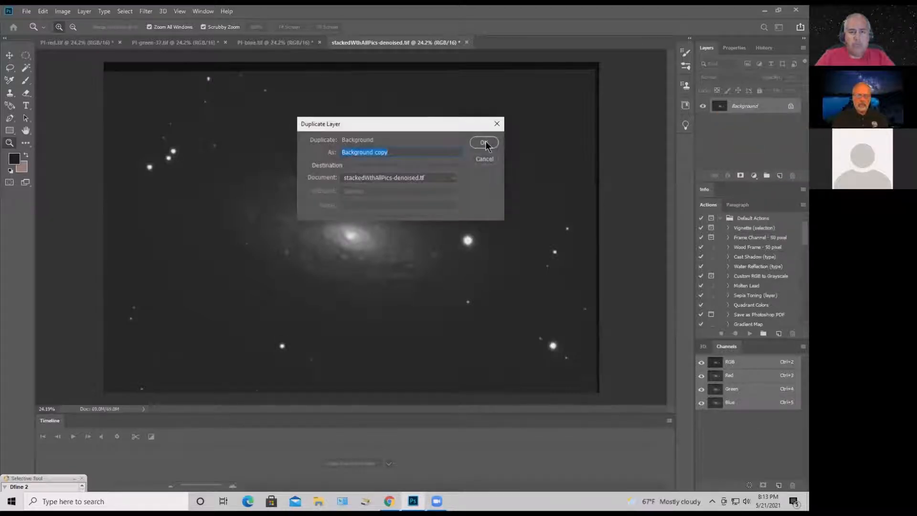
{"action": "left_click", "coordinate": [484, 142]}
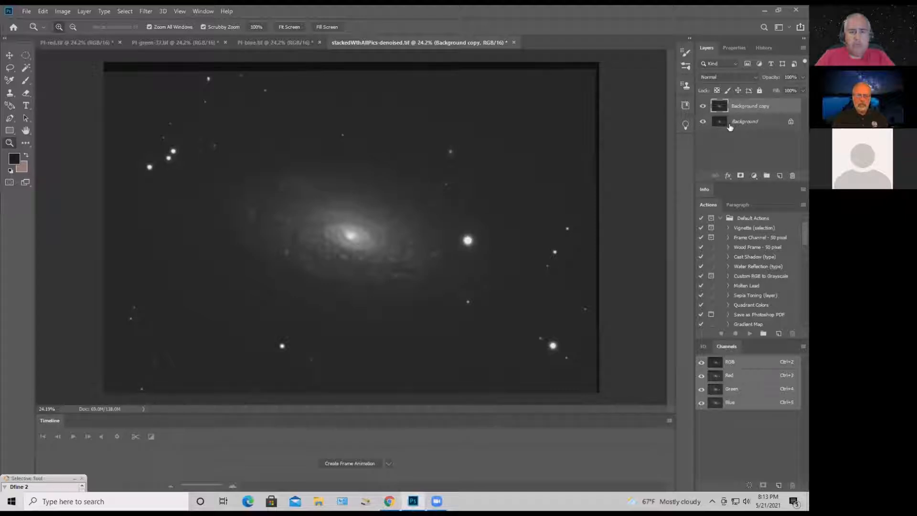
Apply an RGB Curves stretch to the Background copy layer with a point at input 73, output 110
{"action": "key", "text": "ctrl+m"}
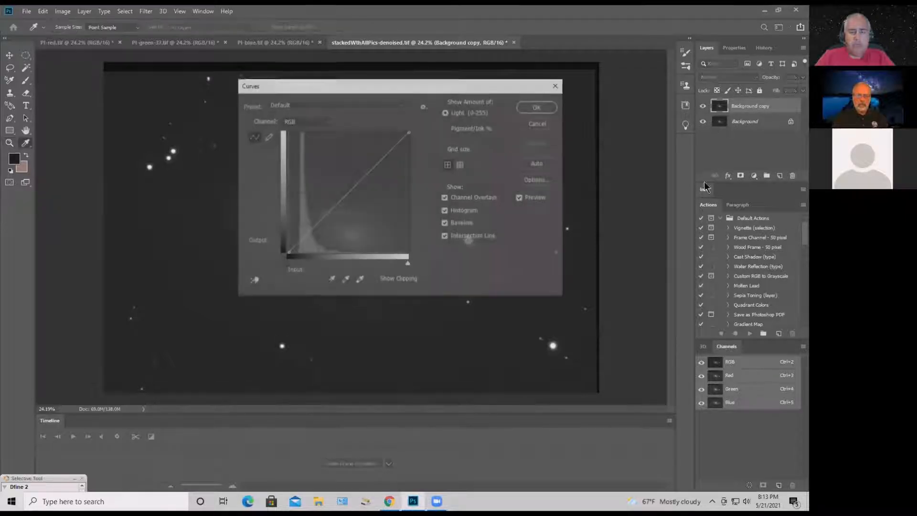
{"action": "left_click_drag", "start_coordinate": [473, 91], "coordinate": [778, 140]}
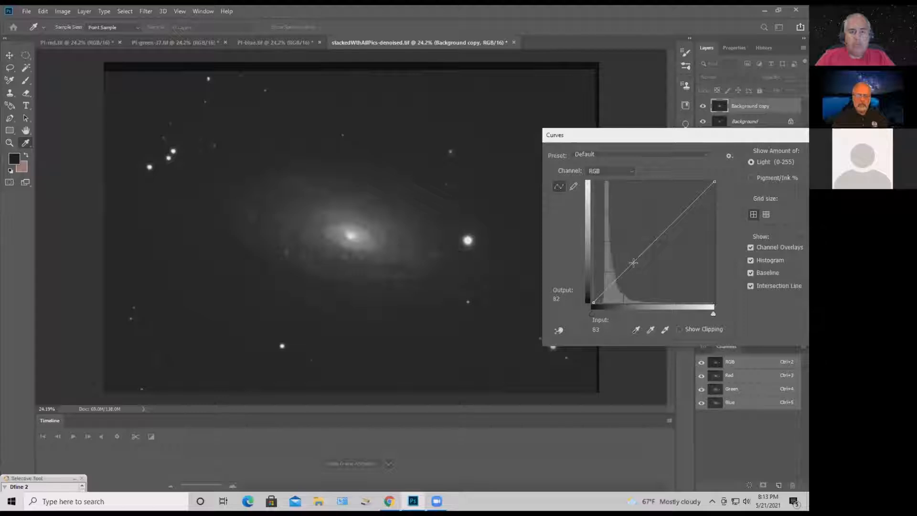
{"action": "left_click_drag", "start_coordinate": [633, 263], "coordinate": [628, 250]}
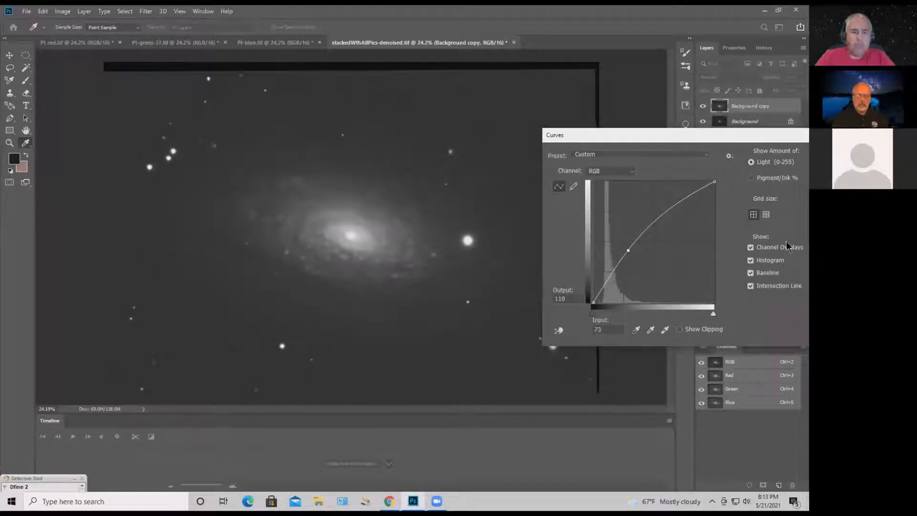
{"action": "left_click_drag", "start_coordinate": [777, 139], "coordinate": [732, 139]}
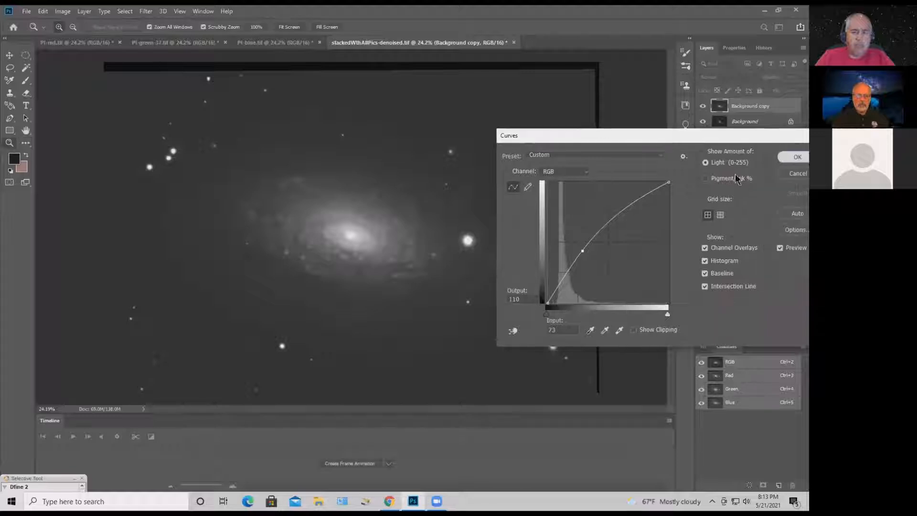
{"action": "left_click", "coordinate": [790, 158]}
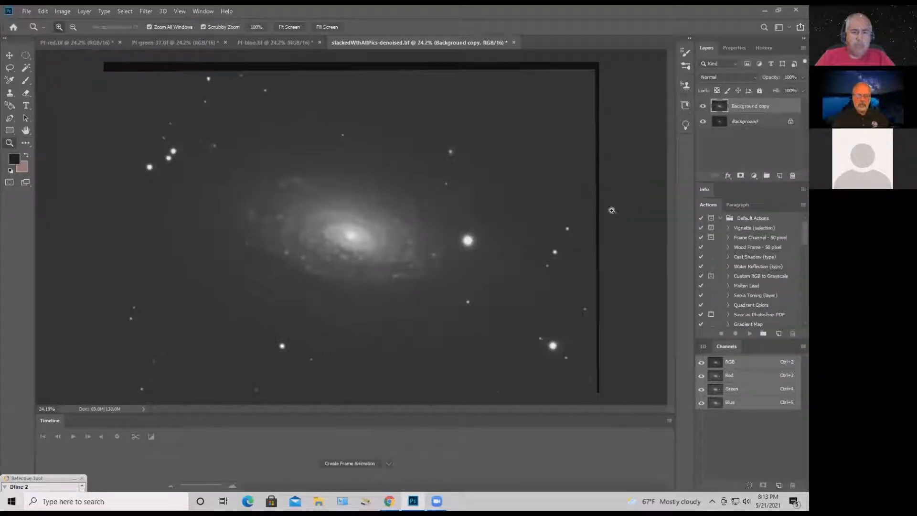
Apply an RGB Curves contrast adjustment to the copy with a shadow point at input 45, output 36, and a slightly raised midtone point
{"action": "key", "text": "ctrl+m"}
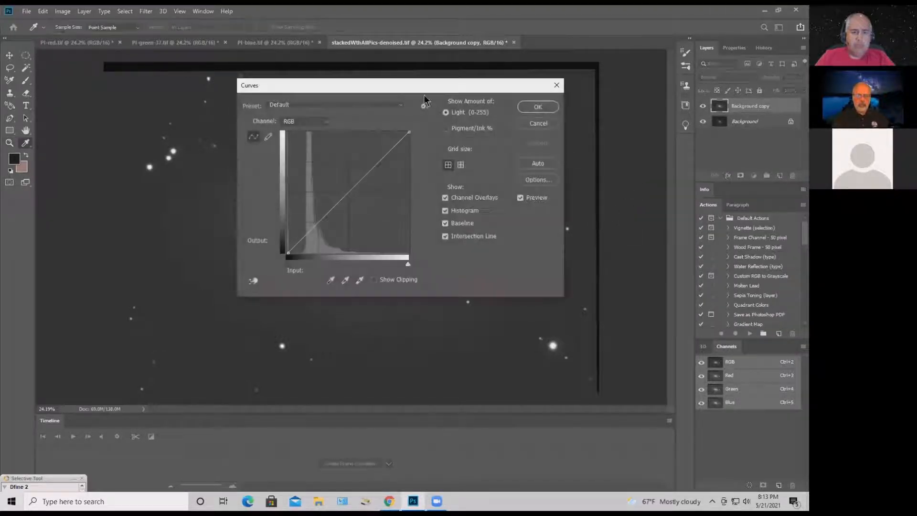
{"action": "left_click_drag", "start_coordinate": [428, 94], "coordinate": [678, 156]}
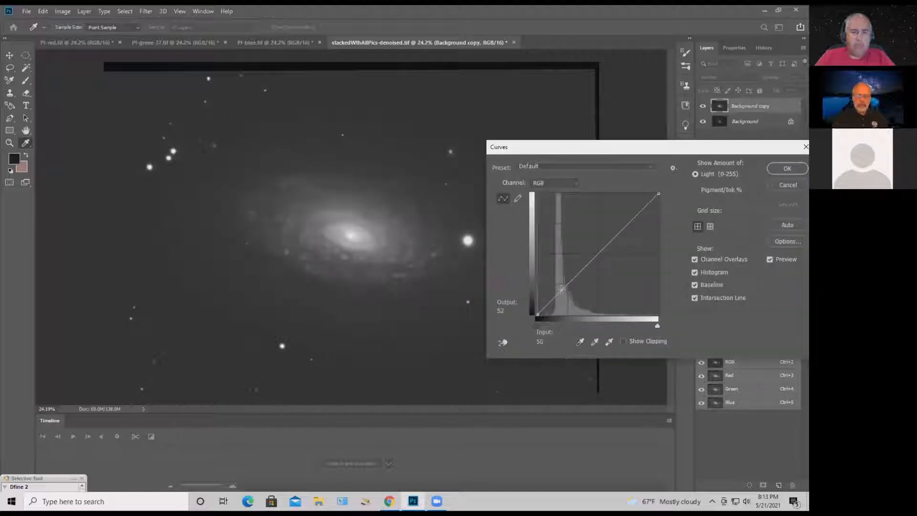
{"action": "left_click_drag", "start_coordinate": [562, 289], "coordinate": [559, 298]}
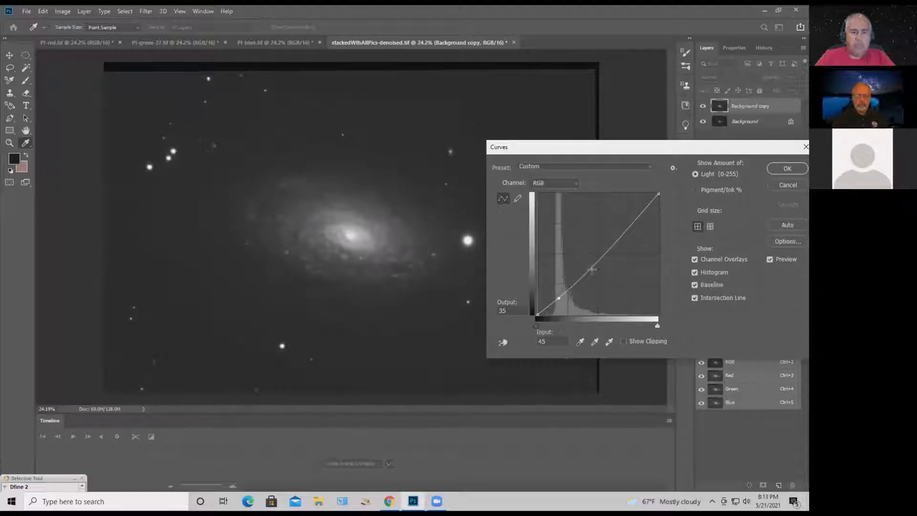
{"action": "left_click", "coordinate": [594, 263]}
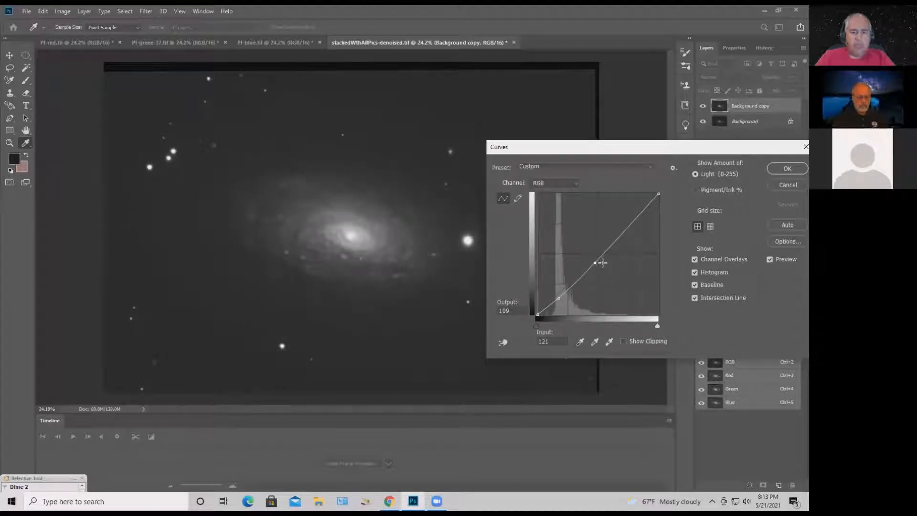
{"action": "key", "text": "Up"}
{"action": "key", "text": "Up"}
{"action": "key", "text": "Right"}
{"action": "key", "text": "Right"}
{"action": "left_click", "coordinate": [559, 298]}
{"action": "left_click", "coordinate": [787, 169]}
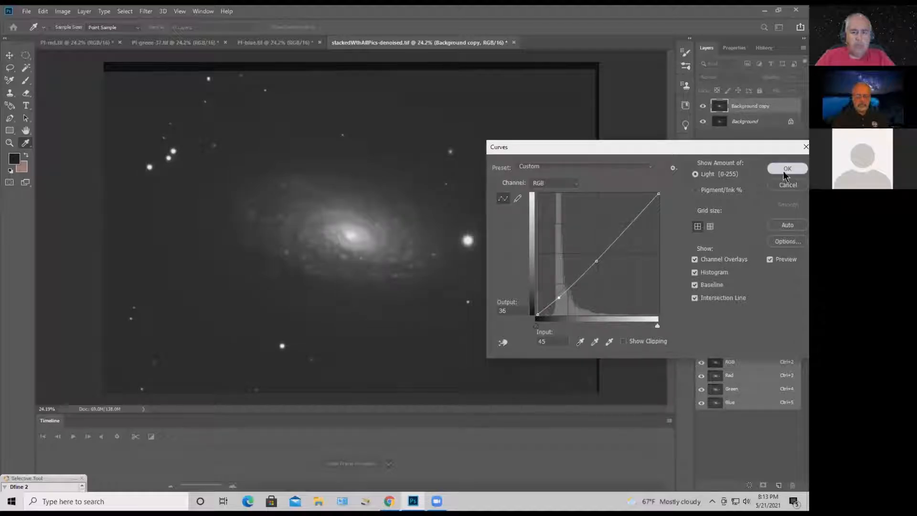
Toggle the Background copy's visibility to compare it with the original, and inspect the galaxy's detail up close
{"action": "key", "text": "z"}
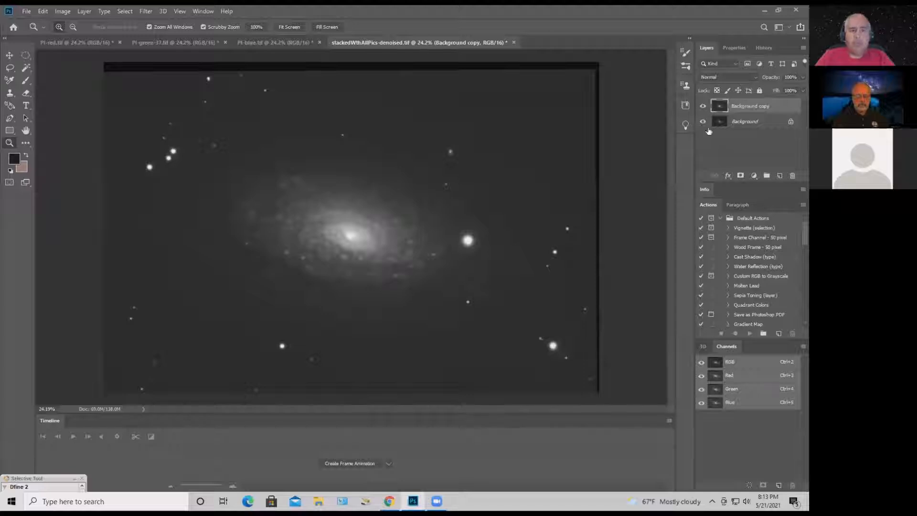
{"action": "left_click", "coordinate": [702, 107]}
{"action": "left_click", "coordinate": [703, 106]}
{"action": "left_click", "coordinate": [702, 107]}
{"action": "left_click_drag", "start_coordinate": [356, 251], "coordinate": [366, 252]}
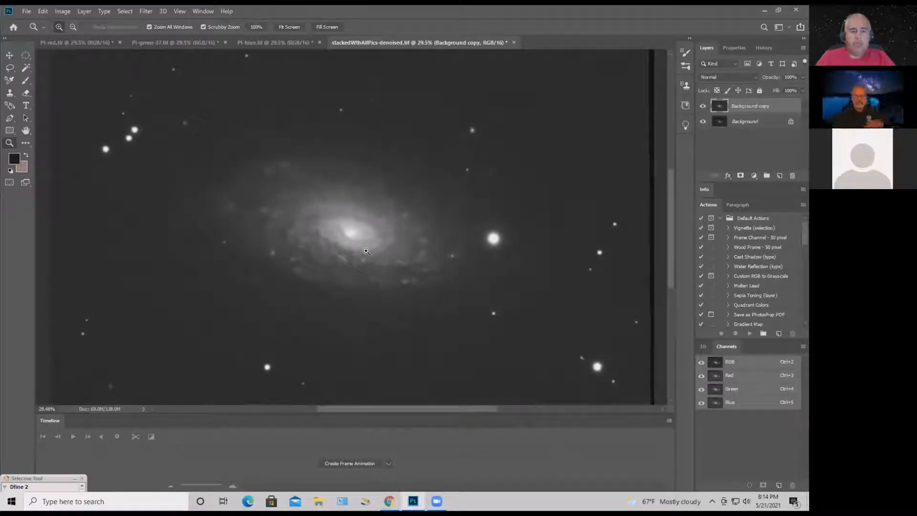
{"action": "left_click_drag", "start_coordinate": [365, 253], "coordinate": [354, 261]}
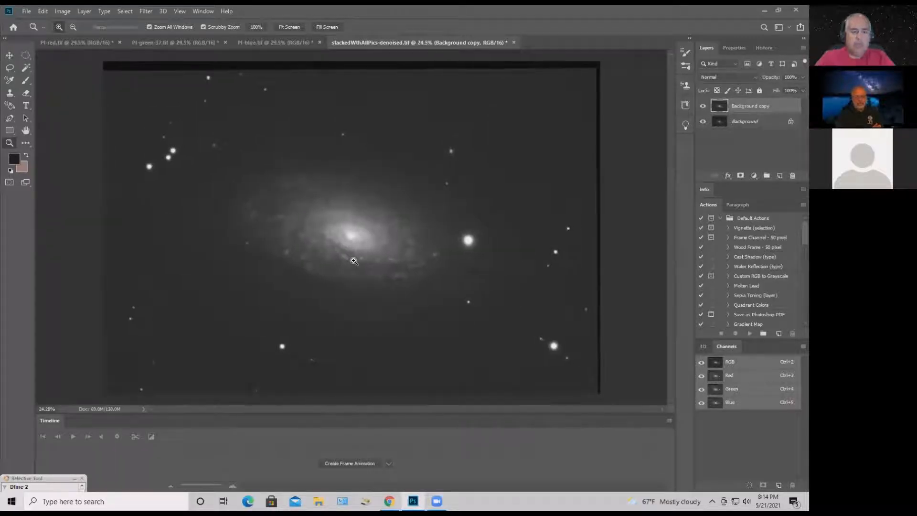
Apply a mild RGB Curves stretch to the Background copy with a point at input 90, output 102
{"action": "key", "text": "ctrl+m"}
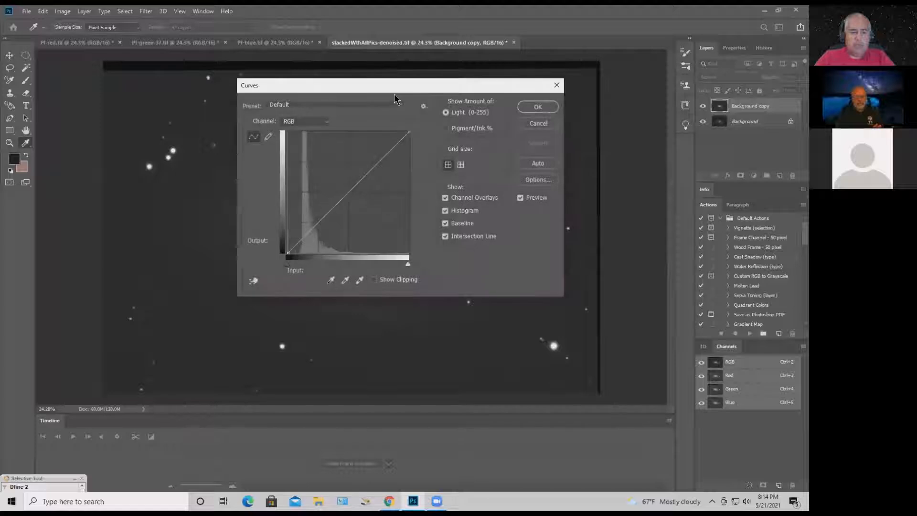
{"action": "left_click_drag", "start_coordinate": [393, 90], "coordinate": [681, 155]}
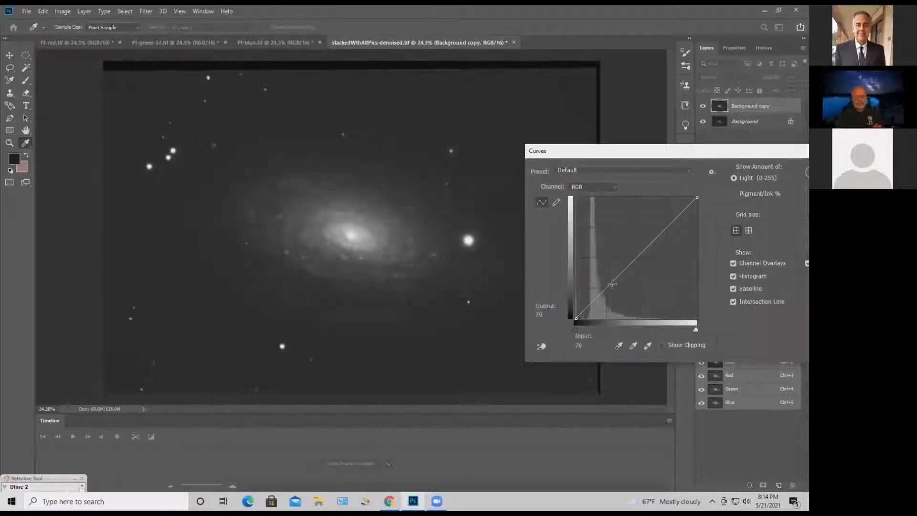
{"action": "left_click_drag", "start_coordinate": [613, 282], "coordinate": [619, 270]}
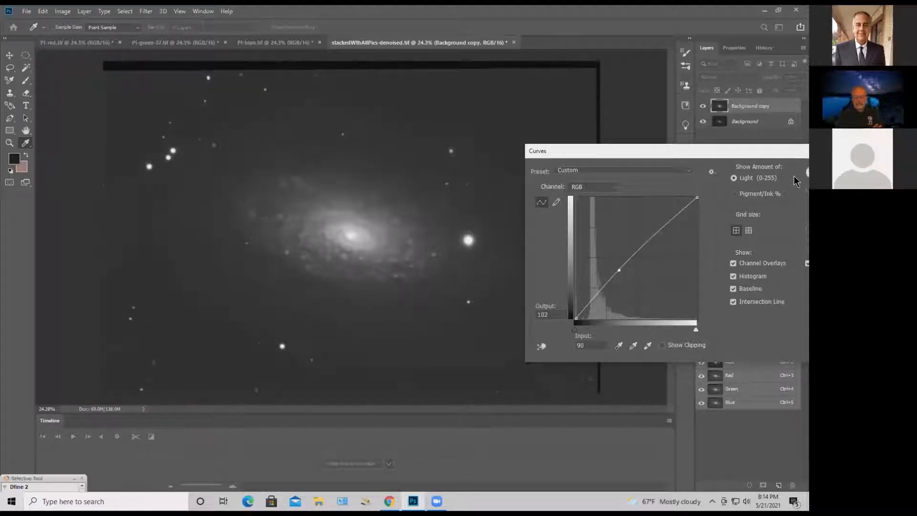
{"action": "key", "text": "Return"}
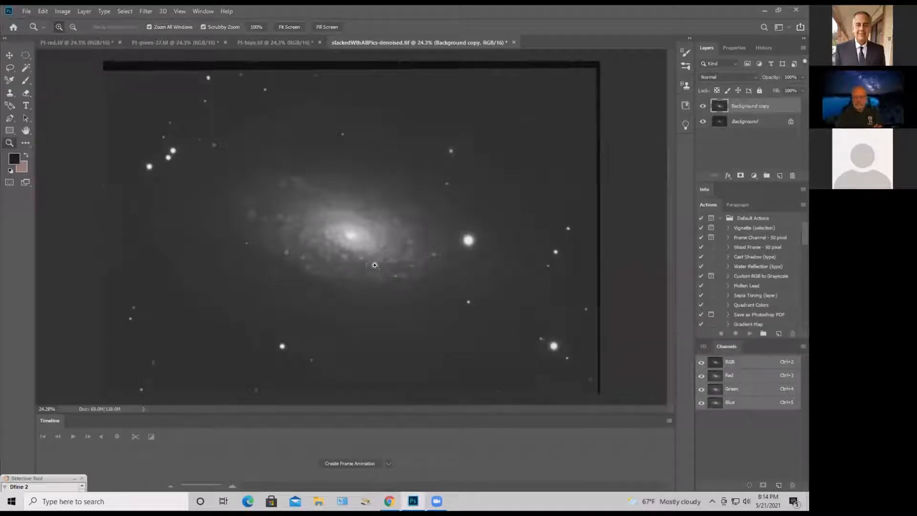
Duplicate the stretched Background copy layer within the same document
{"action": "left_click_drag", "start_coordinate": [375, 266], "coordinate": [379, 272]}
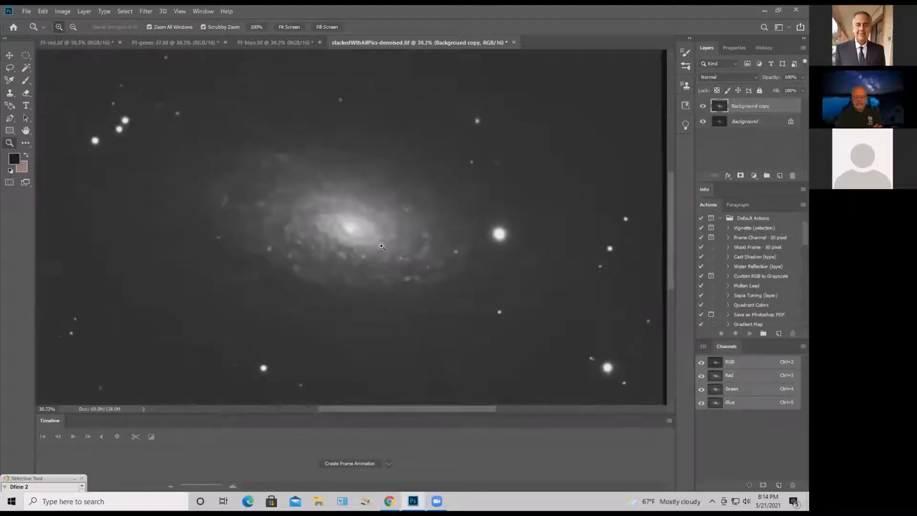
{"action": "right_click", "coordinate": [746, 111]}
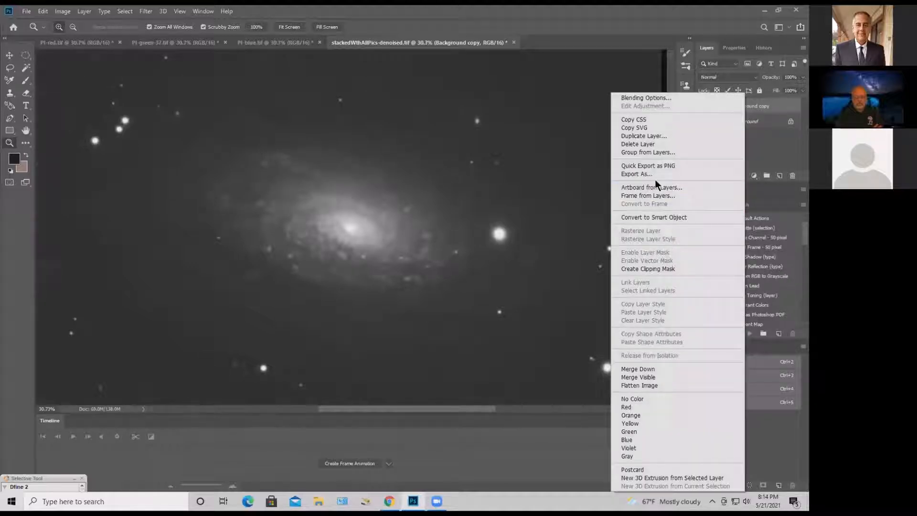
{"action": "left_click", "coordinate": [643, 136]}
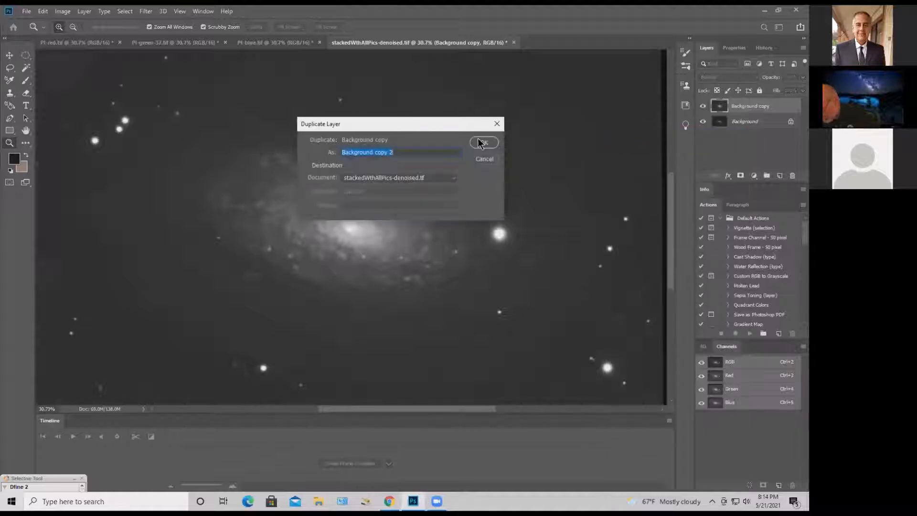
{"action": "left_click", "coordinate": [480, 142]}
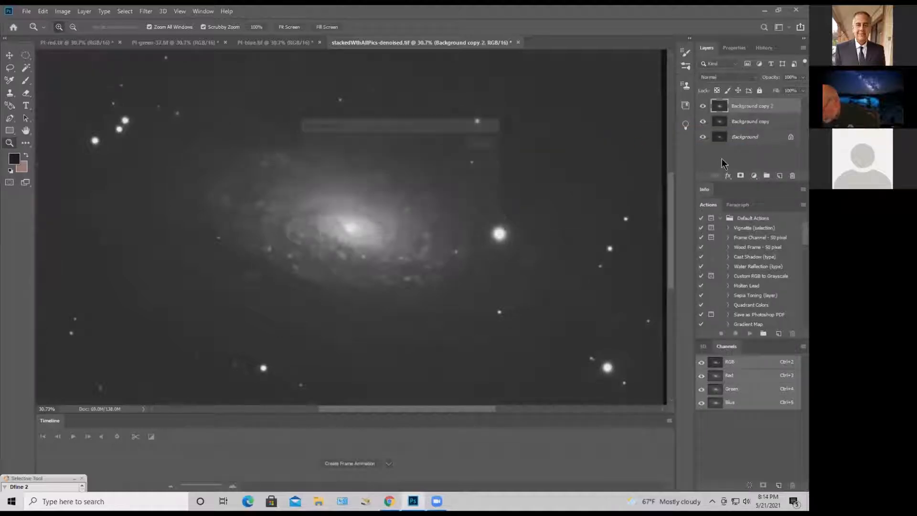
Hide and show the newest layer copy to compare, and look closely at the galaxy's core
{"action": "left_click", "coordinate": [703, 108]}
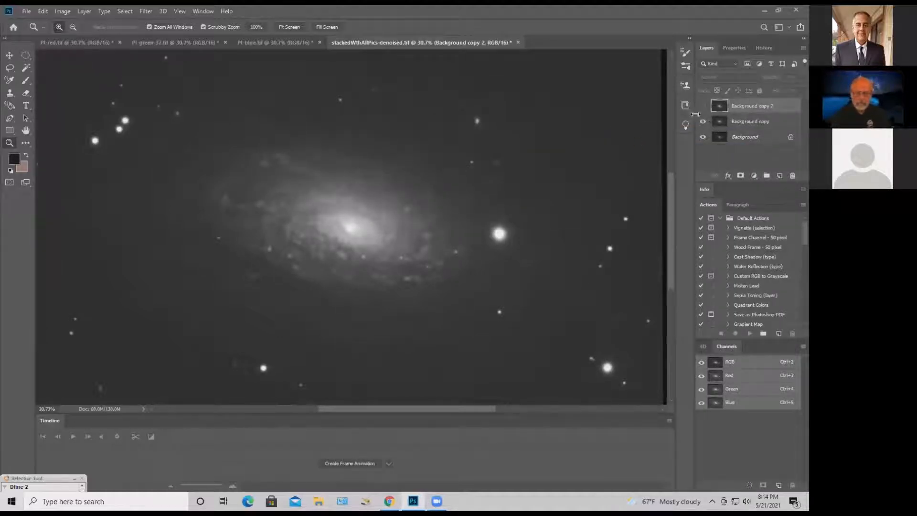
{"action": "left_click", "coordinate": [703, 106]}
{"action": "left_click_drag", "start_coordinate": [349, 223], "coordinate": [372, 239]}
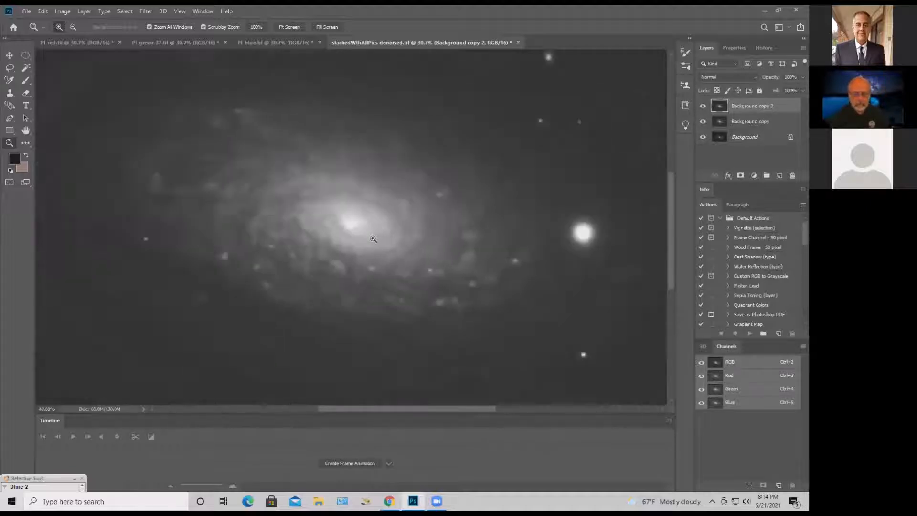
Select the galaxy's bright core with the Magic Wand and trim the ragged upper edge of the selection with the Lasso
{"action": "left_click", "coordinate": [26, 69]}
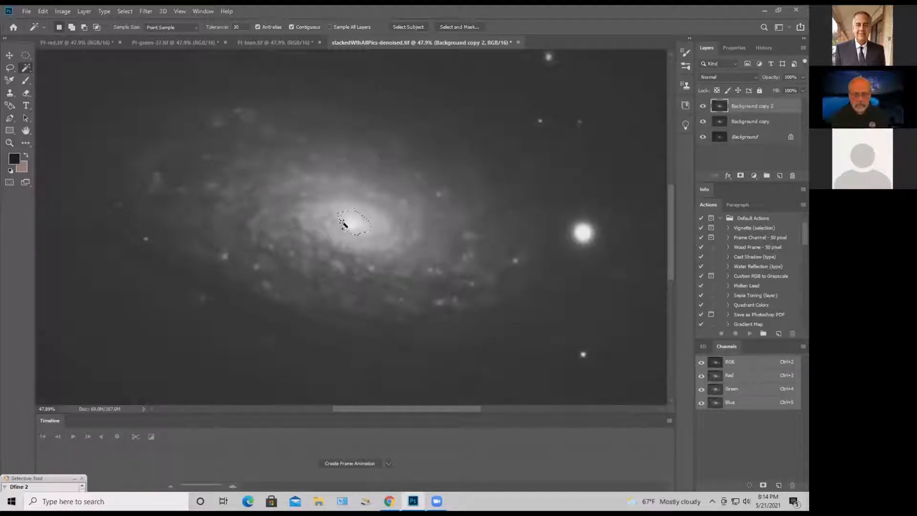
{"action": "left_click", "coordinate": [331, 232], "text": "shift"}
{"action": "left_click", "coordinate": [332, 234], "text": "shift"}
{"action": "left_click", "coordinate": [10, 68]}
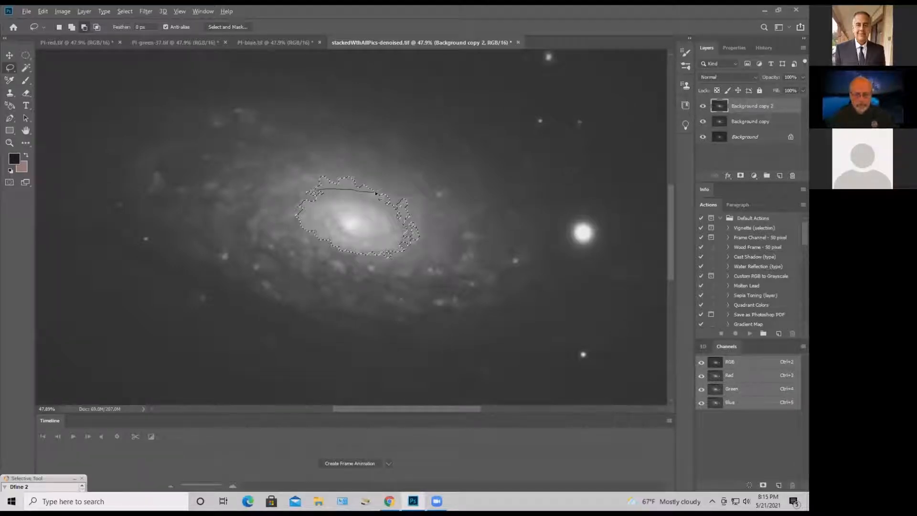
{"action": "mouse_move", "coordinate": [376, 192]}
{"action": "left_mouse_down"}
{"action": "mouse_move", "coordinate": [346, 168]}
{"action": "mouse_move", "coordinate": [322, 164]}
{"action": "mouse_move", "coordinate": [302, 191]}
{"action": "left_mouse_up"}
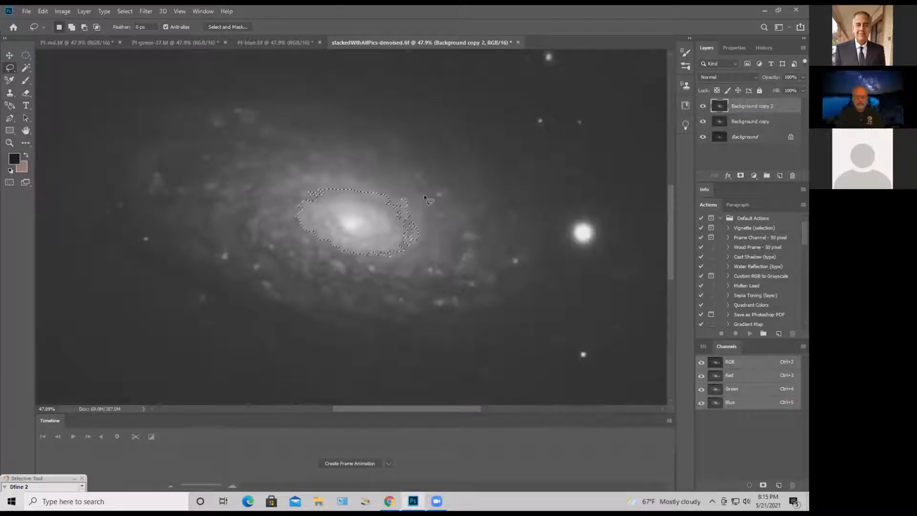
Feather the core selection by 13 pixels and hide its outline
{"action": "key", "text": "shift"}
{"action": "key", "text": "shift+F6"}
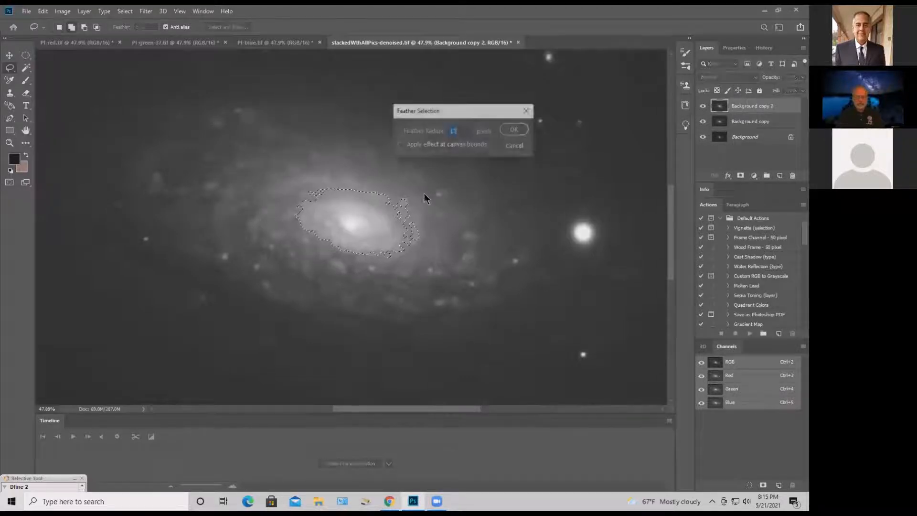
{"action": "key", "text": "Return"}
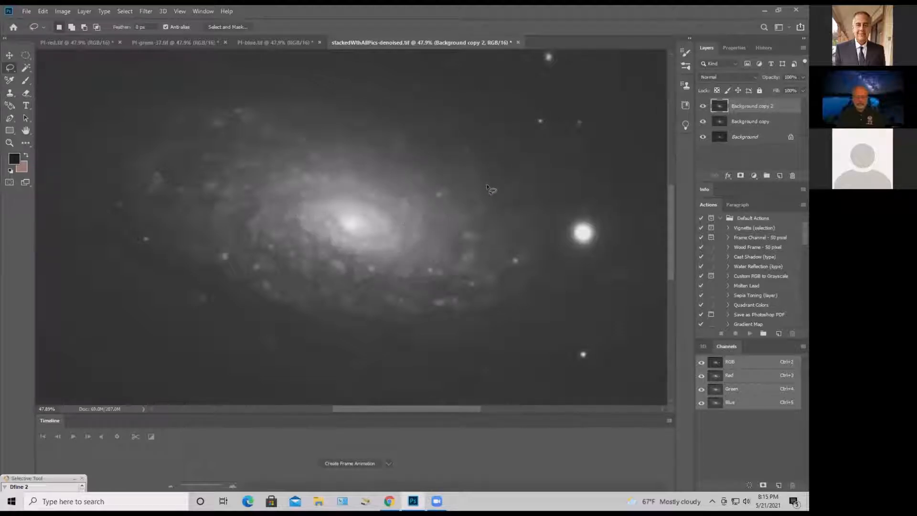
Darken the feathered core with an RGB Curves point at input 135, output 120, keeping the galaxy in view
{"action": "key", "text": "ctrl+m"}
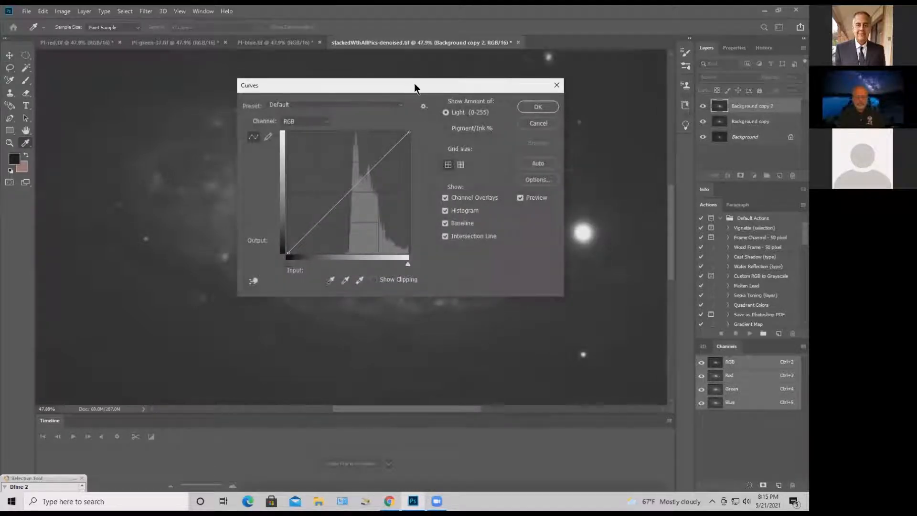
{"action": "left_click_drag", "start_coordinate": [414, 83], "coordinate": [653, 79]}
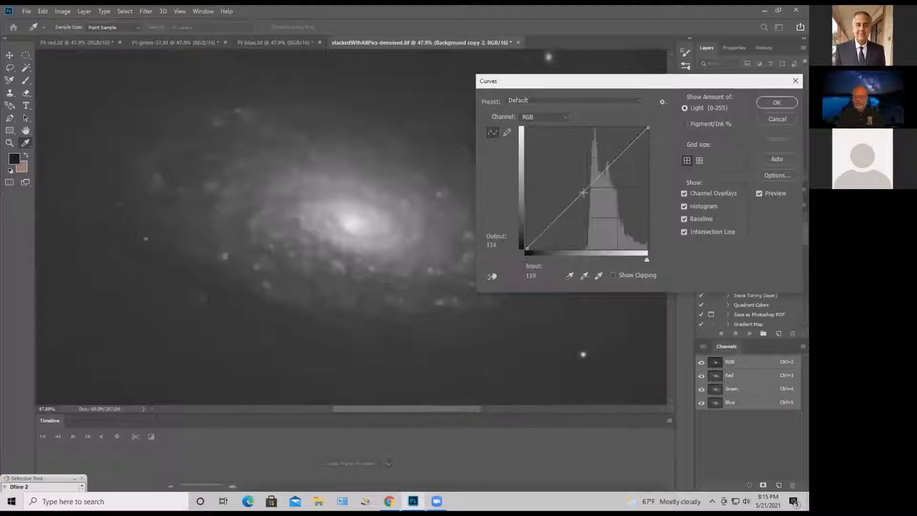
{"action": "left_click", "coordinate": [585, 192]}
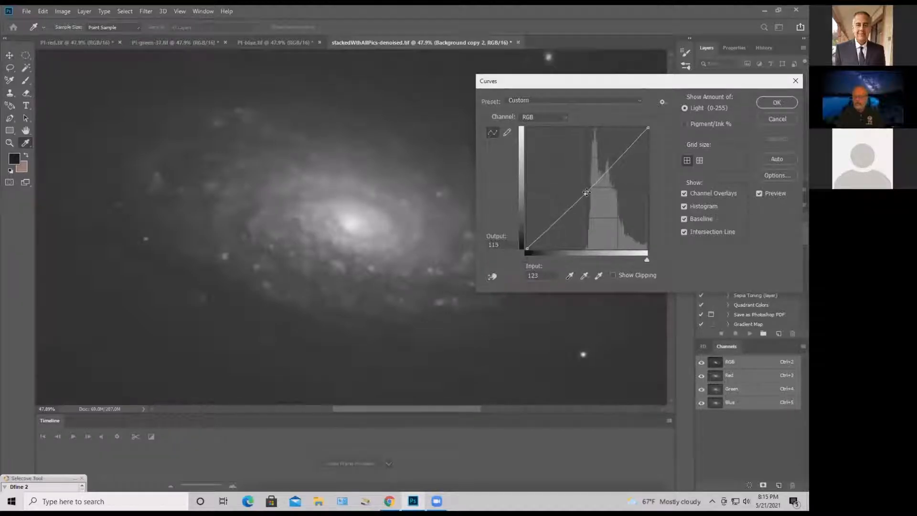
{"action": "left_click_drag", "start_coordinate": [587, 193], "coordinate": [589, 190]}
{"action": "key", "text": "Right"}
{"action": "key", "text": "Right"}
{"action": "key", "text": "Right"}
{"action": "key", "text": "Right"}
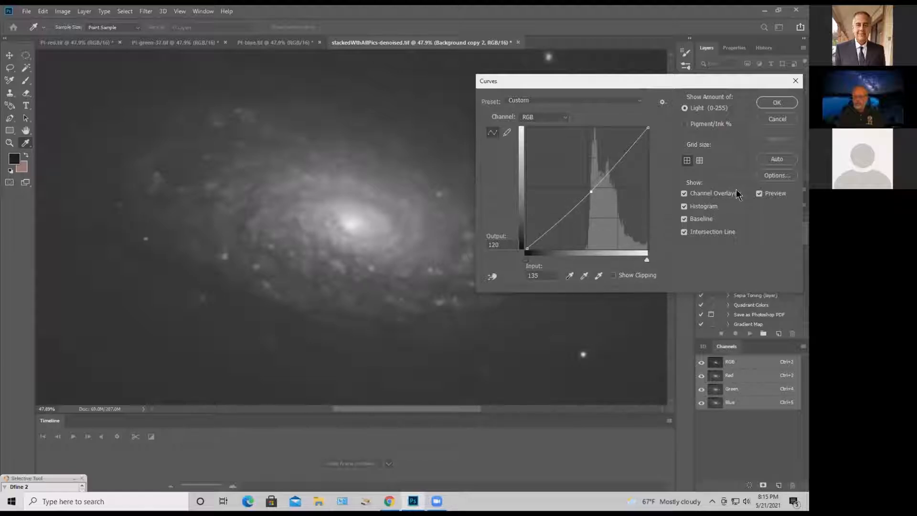
Compare the core with and without the curve, refine the point to input 134, output 122, and apply it
{"action": "left_click", "coordinate": [759, 194]}
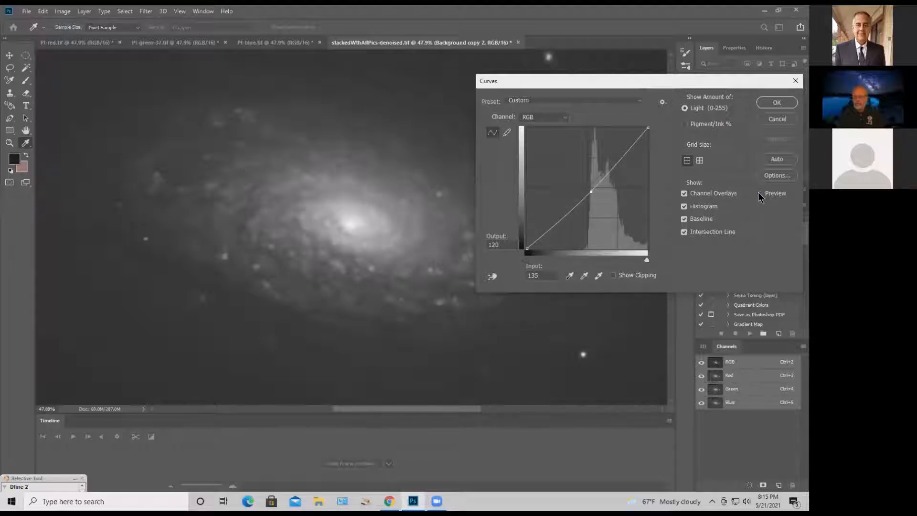
{"action": "left_click", "coordinate": [759, 194]}
{"action": "left_click", "coordinate": [759, 194]}
{"action": "left_click", "coordinate": [759, 194]}
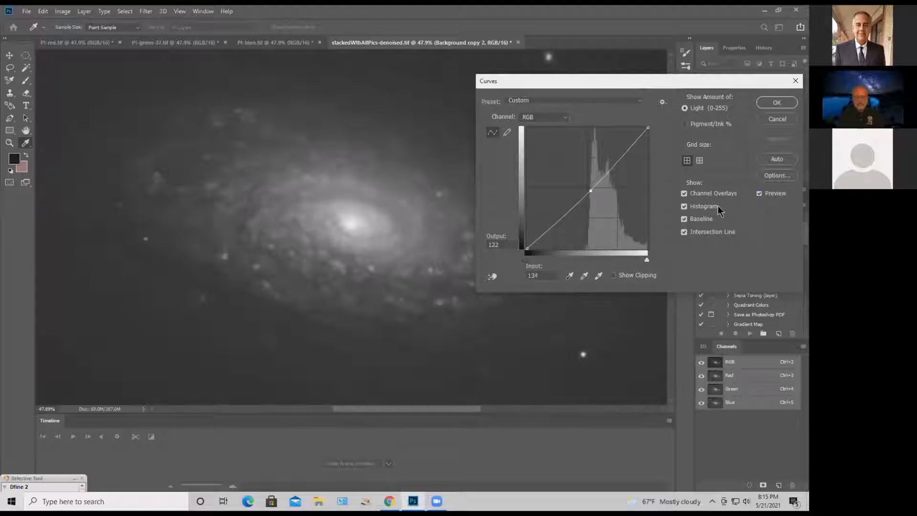
{"action": "left_click", "coordinate": [759, 194]}
{"action": "left_click", "coordinate": [760, 193]}
{"action": "key", "text": "Left"}
{"action": "key", "text": "Up"}
{"action": "key", "text": "Up"}
{"action": "left_click", "coordinate": [773, 103]}
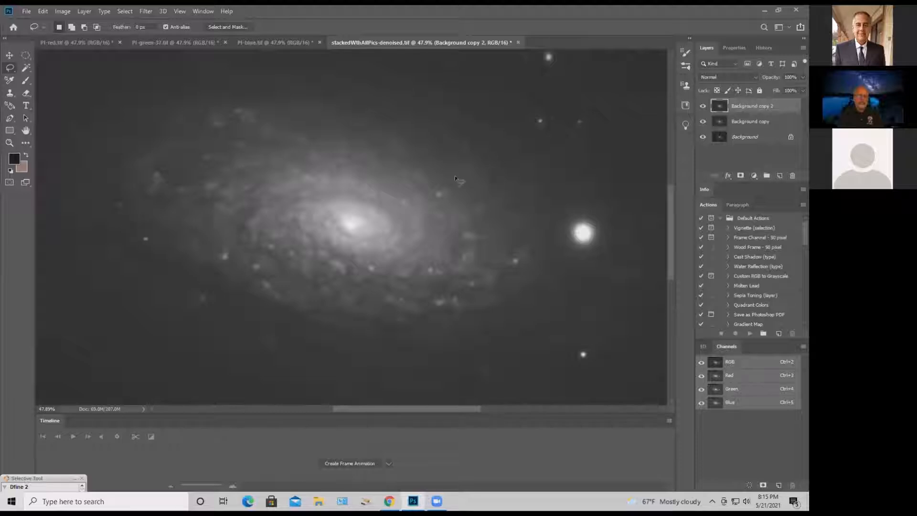
Examine the galaxy's core and surrounding arms at close and wider magnifications to judge the blending of the adjustment
{"action": "left_click", "coordinate": [9, 143]}
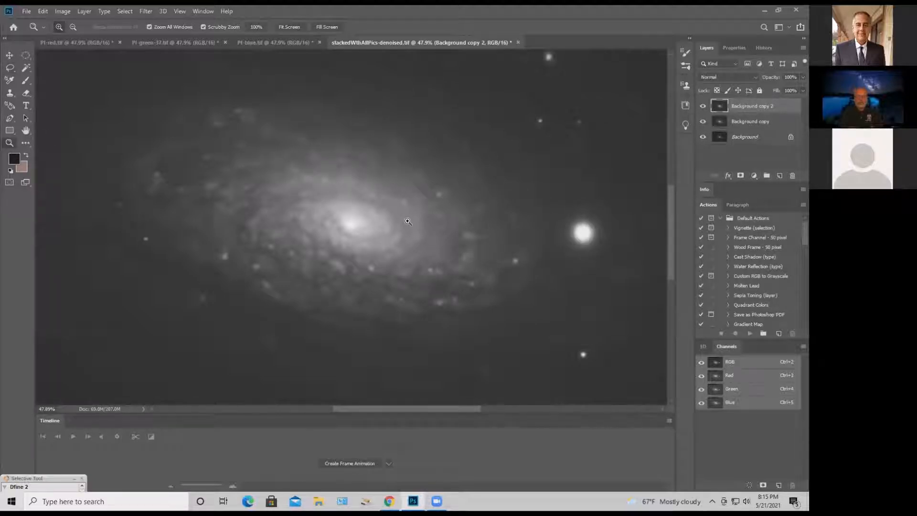
{"action": "left_click_drag", "start_coordinate": [407, 221], "coordinate": [474, 256]}
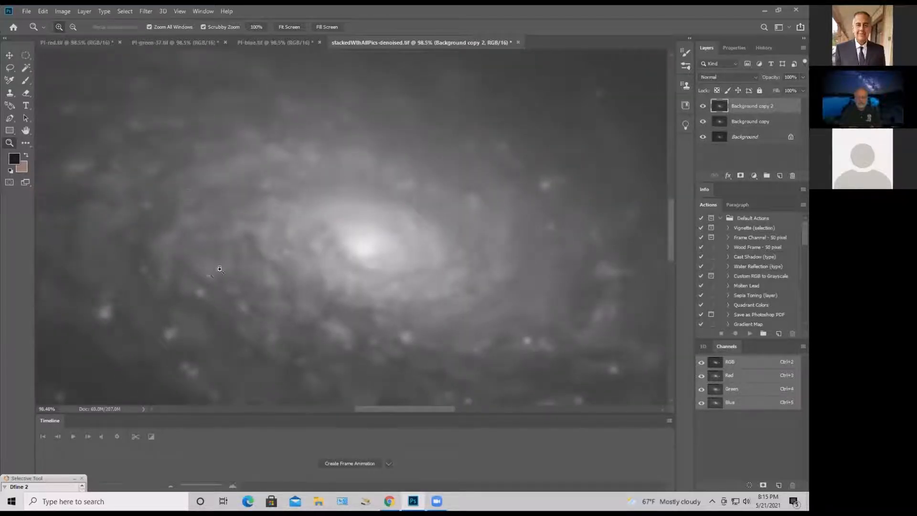
{"action": "left_click_drag", "start_coordinate": [219, 268], "coordinate": [188, 267]}
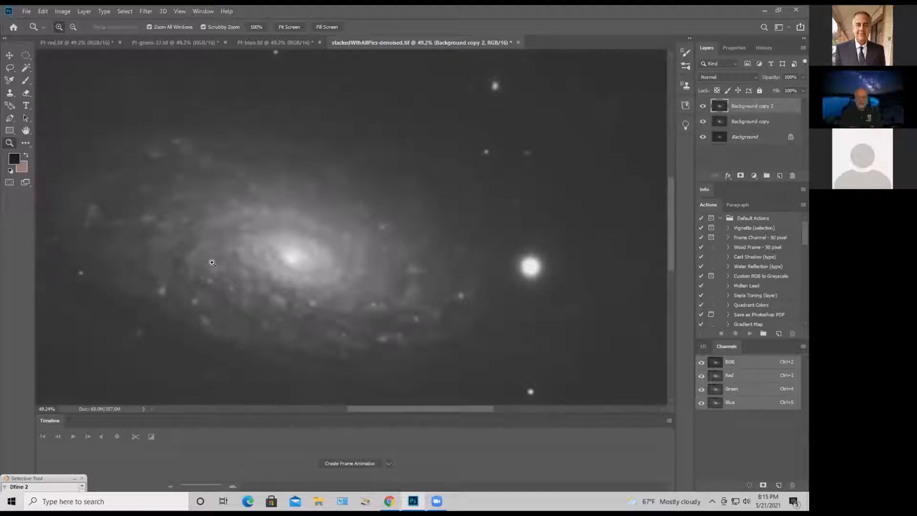
{"action": "left_click_drag", "start_coordinate": [212, 262], "coordinate": [195, 264]}
{"action": "left_click_drag", "start_coordinate": [333, 288], "coordinate": [373, 282]}
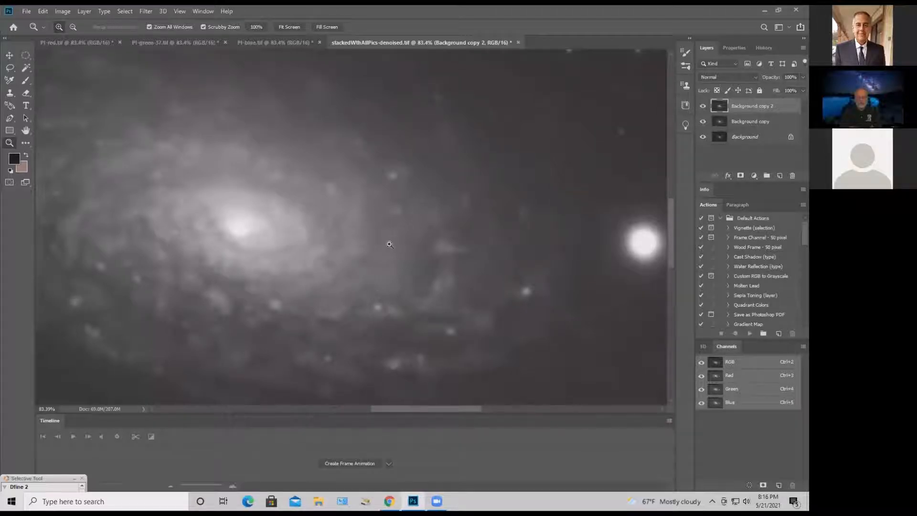
{"action": "left_click_drag", "start_coordinate": [314, 218], "coordinate": [281, 235]}
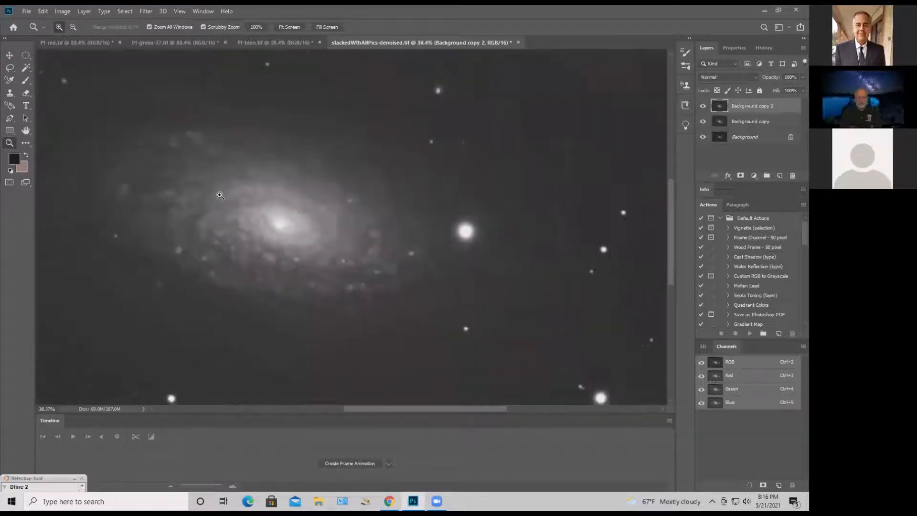
{"action": "left_click_drag", "start_coordinate": [220, 195], "coordinate": [230, 195]}
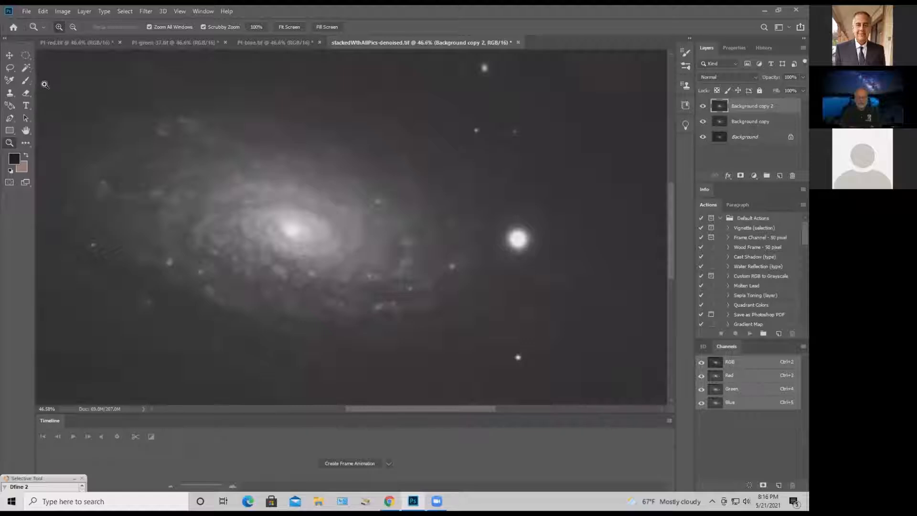
Select the ring of spiral arms around the core with the Magic Wand at a tolerance of 20
{"action": "left_click", "coordinate": [25, 67]}
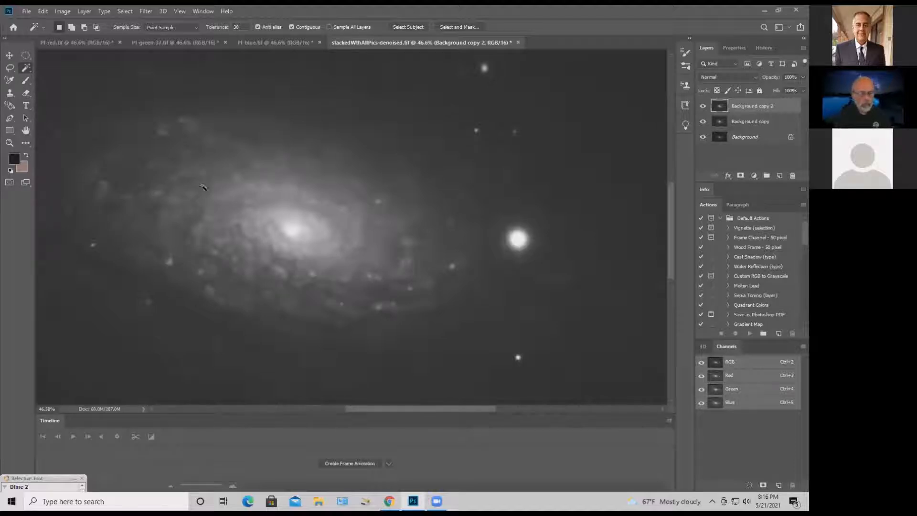
{"action": "left_click", "coordinate": [203, 233]}
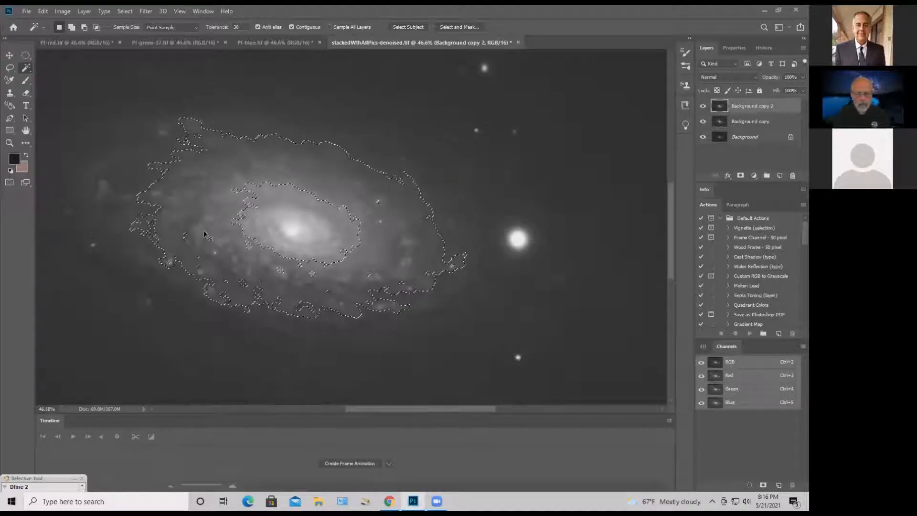
{"action": "key", "text": "ctrl+z"}
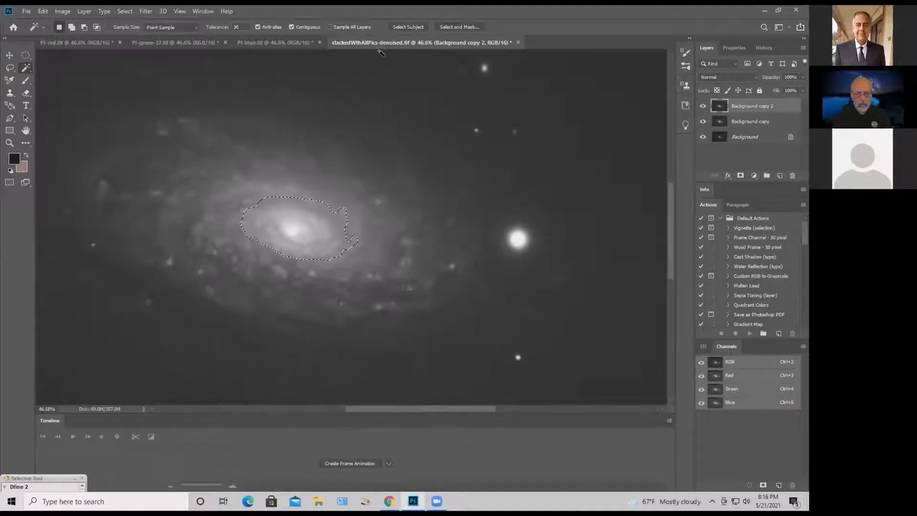
{"action": "left_click_drag", "start_coordinate": [229, 30], "coordinate": [226, 31]}
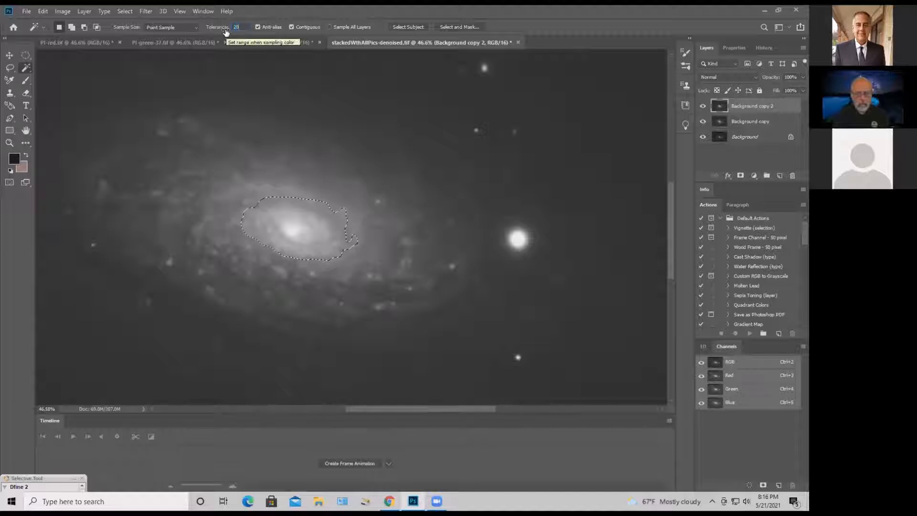
{"action": "left_click", "coordinate": [215, 232]}
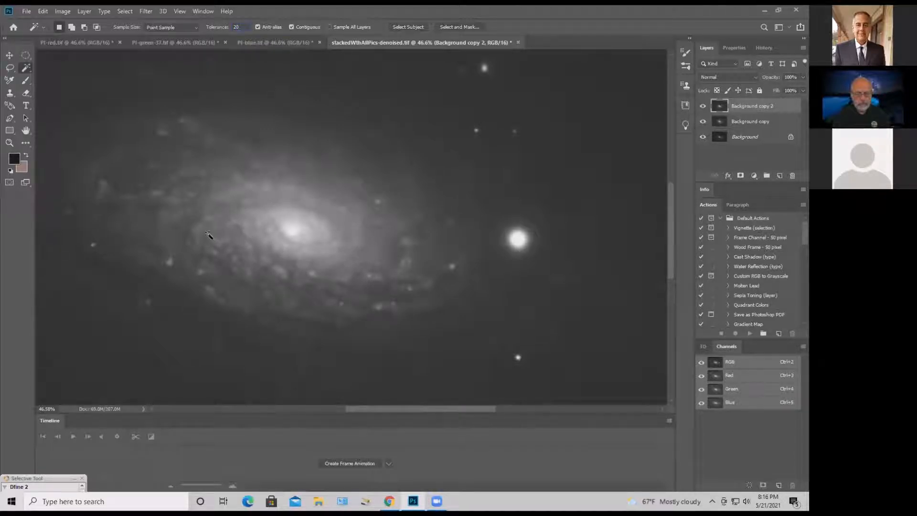
{"action": "left_click", "coordinate": [208, 234]}
Feather the spiral-arm selection by 17 pixels and hide its outline
{"action": "key", "text": "shift+F6"}
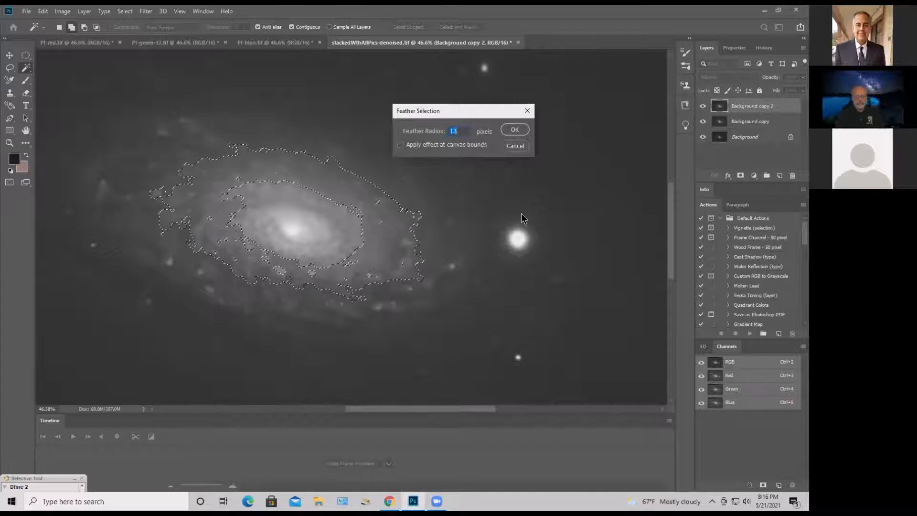
{"action": "type", "text": "14"}
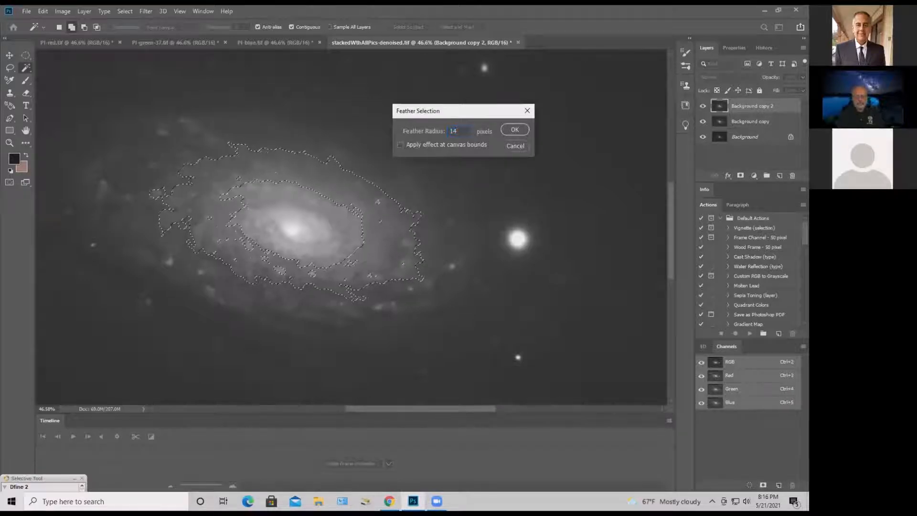
{"action": "key", "text": "BackSpace"}
{"action": "type", "text": "7"}
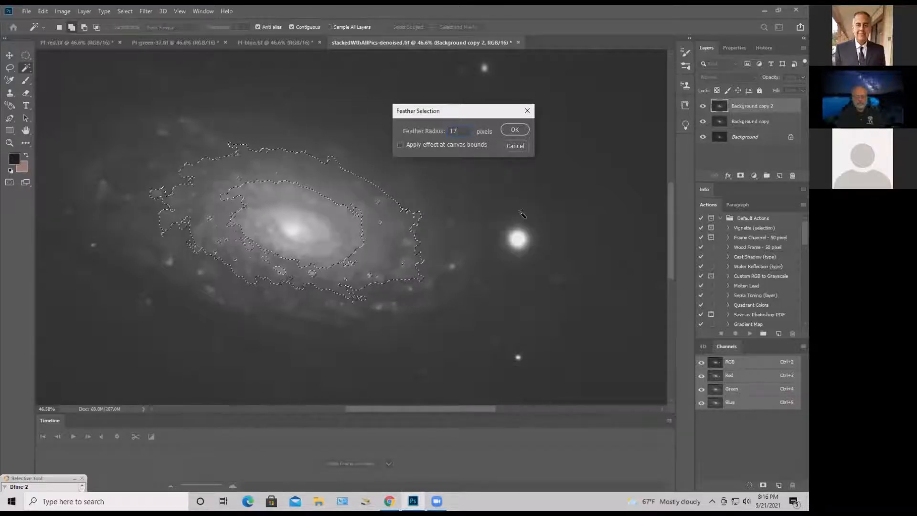
{"action": "key", "text": "Return"}
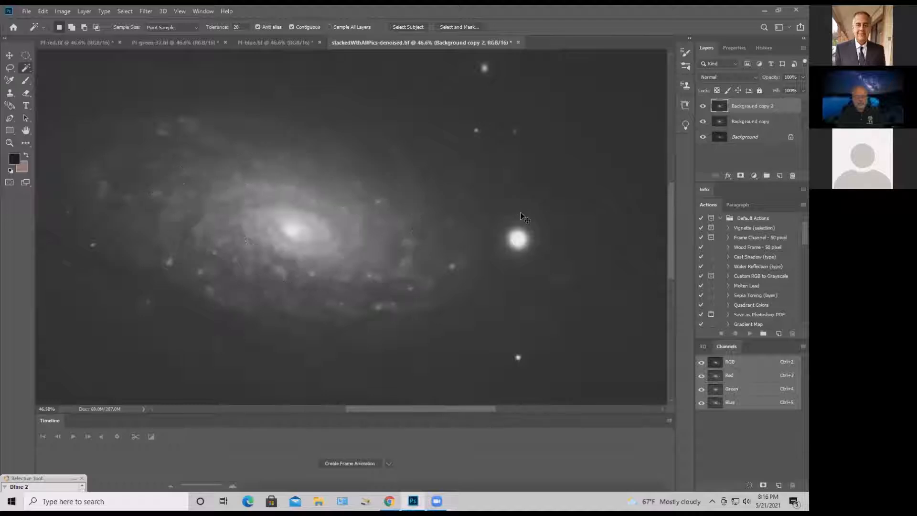
Start a Brightness/Contrast adjustment on the feathered spiral arms and raise the contrast to 26
{"action": "left_click", "coordinate": [63, 12]}
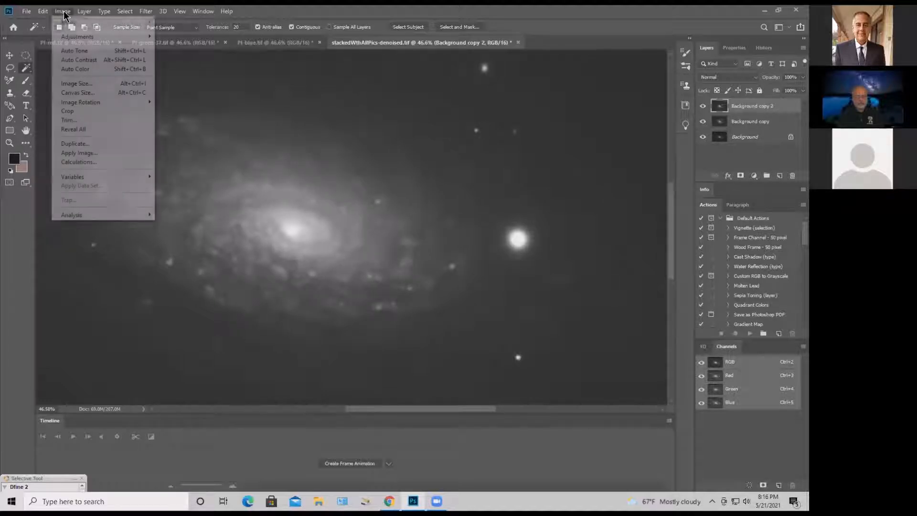
{"action": "mouse_move", "coordinate": [82, 37]}
{"action": "left_click", "coordinate": [249, 37]}
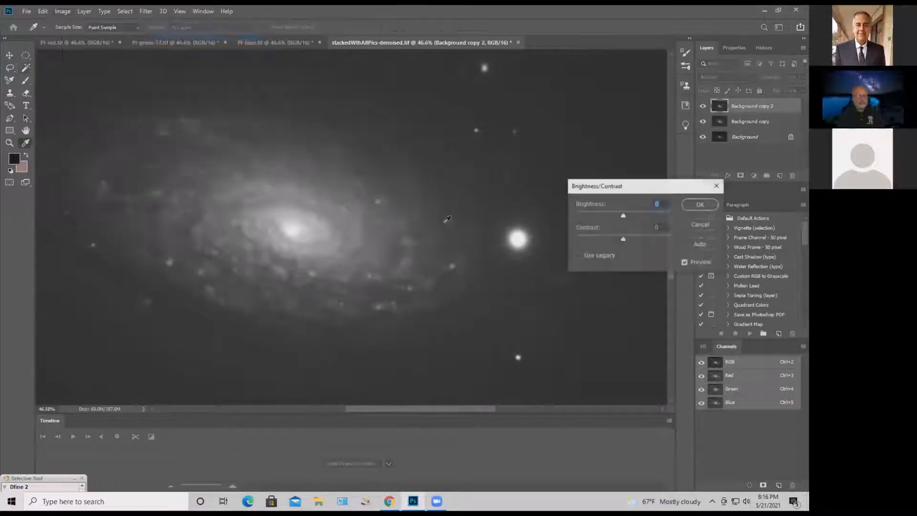
{"action": "left_click", "coordinate": [623, 240]}
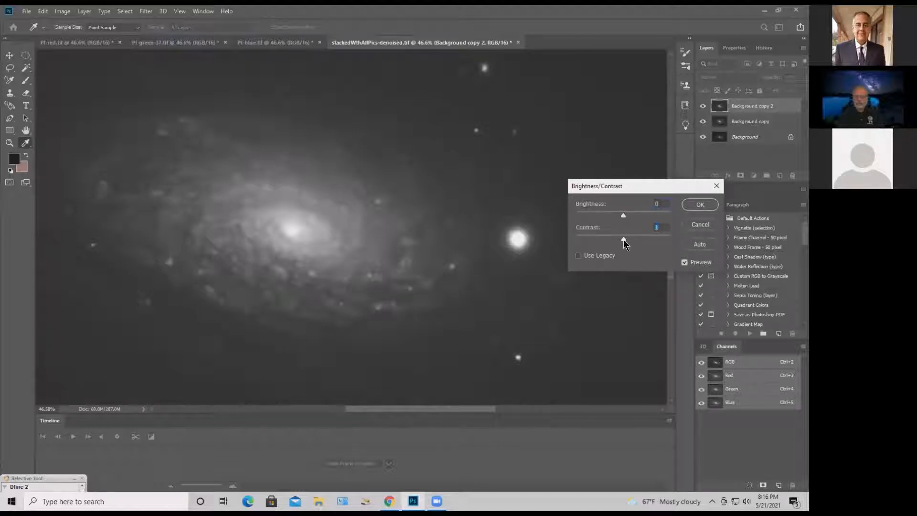
{"action": "mouse_move", "coordinate": [624, 240]}
{"action": "left_mouse_down"}
{"action": "mouse_move", "coordinate": [671, 247]}
{"action": "mouse_move", "coordinate": [630, 245]}
{"action": "left_mouse_up"}
Try several brightness levels for the spiral arms and settle on a brightness of 8
{"action": "left_click", "coordinate": [659, 204]}
{"action": "type", "text": "7"}
{"action": "key", "text": "Up"}
{"action": "key", "text": "Up"}
{"action": "key", "text": "Up"}
{"action": "key", "text": "Up"}
{"action": "key", "text": "Up"}
{"action": "key", "text": "Up"}
{"action": "key", "text": "Up"}
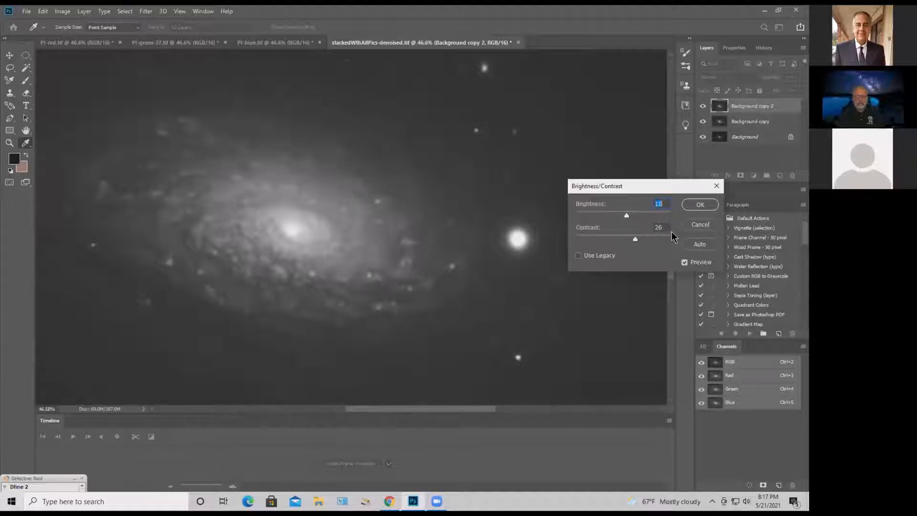
{"action": "mouse_move", "coordinate": [626, 216]}
{"action": "left_mouse_down"}
{"action": "mouse_move", "coordinate": [643, 216]}
{"action": "mouse_move", "coordinate": [629, 220]}
{"action": "left_mouse_up"}
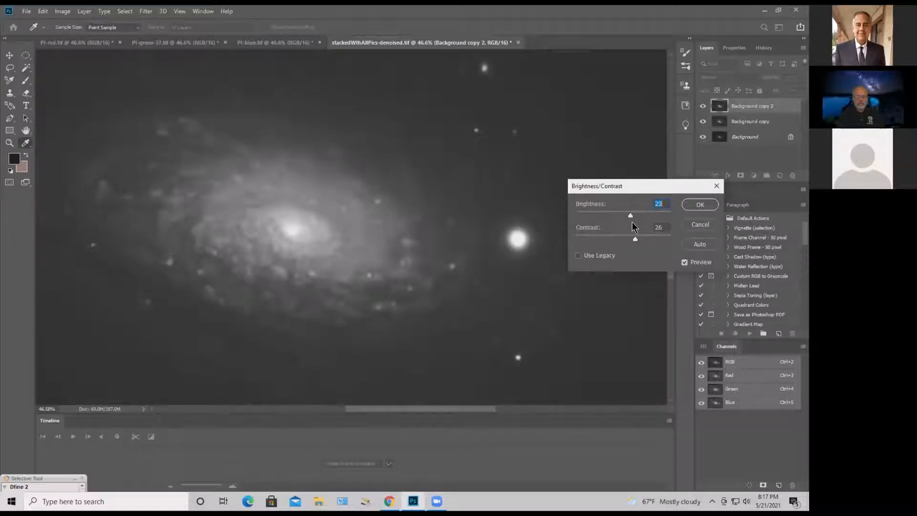
{"action": "left_click_drag", "start_coordinate": [627, 221], "coordinate": [626, 222]}
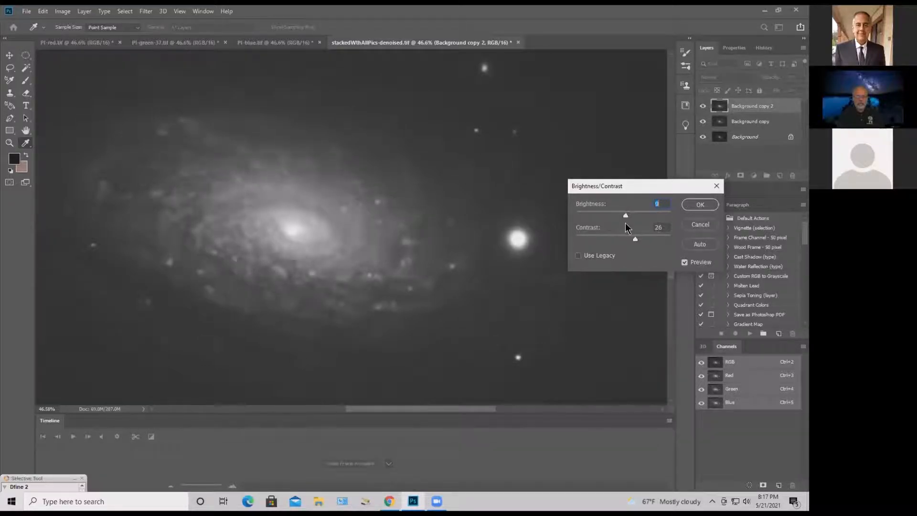
Set the spiral arms' contrast to 41 and brightness to 7, compare with the original, and apply the Brightness/Contrast adjustment
{"action": "left_click", "coordinate": [685, 262]}
{"action": "left_click", "coordinate": [685, 261]}
{"action": "left_click_drag", "start_coordinate": [635, 239], "coordinate": [658, 240]}
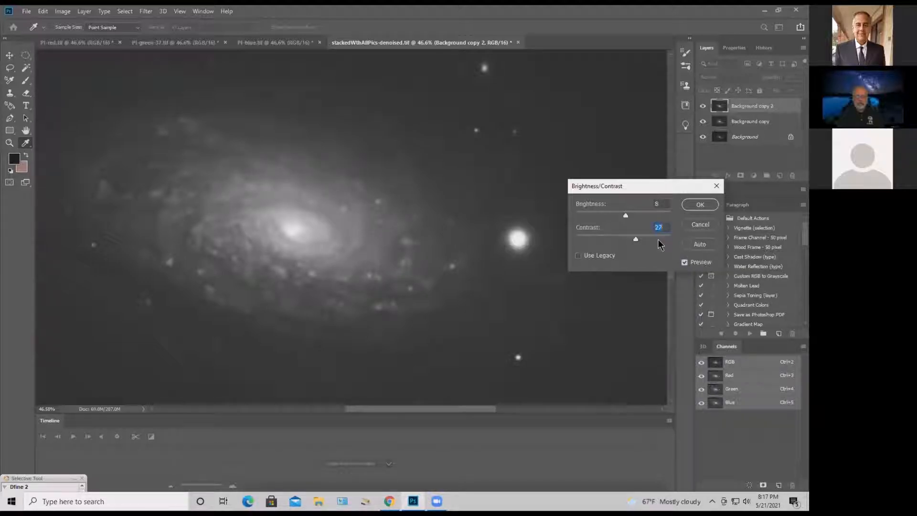
{"action": "left_click", "coordinate": [683, 265]}
{"action": "left_click", "coordinate": [651, 204]}
{"action": "key", "text": "Down"}
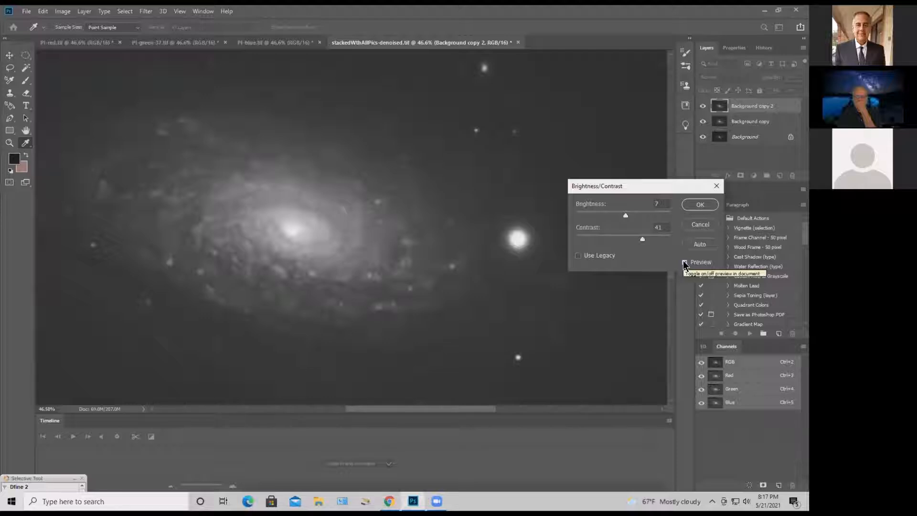
{"action": "left_click", "coordinate": [685, 264]}
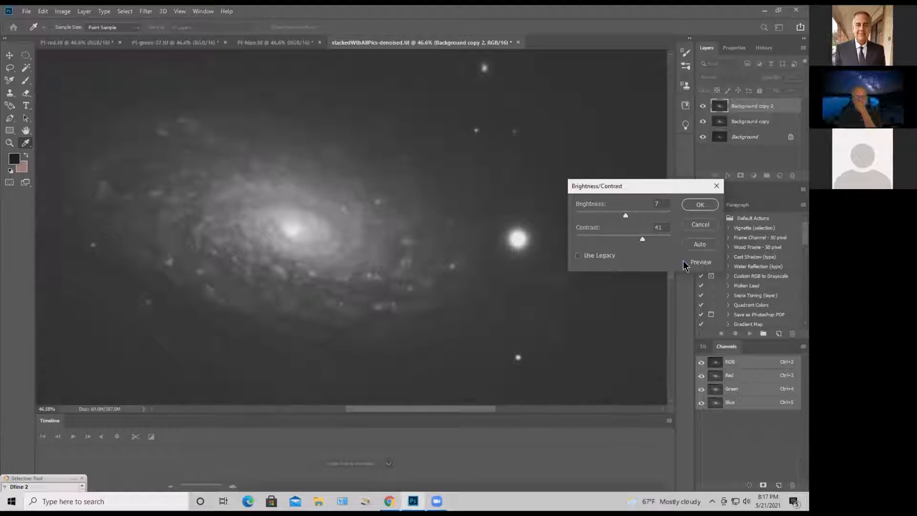
{"action": "left_click", "coordinate": [698, 204]}
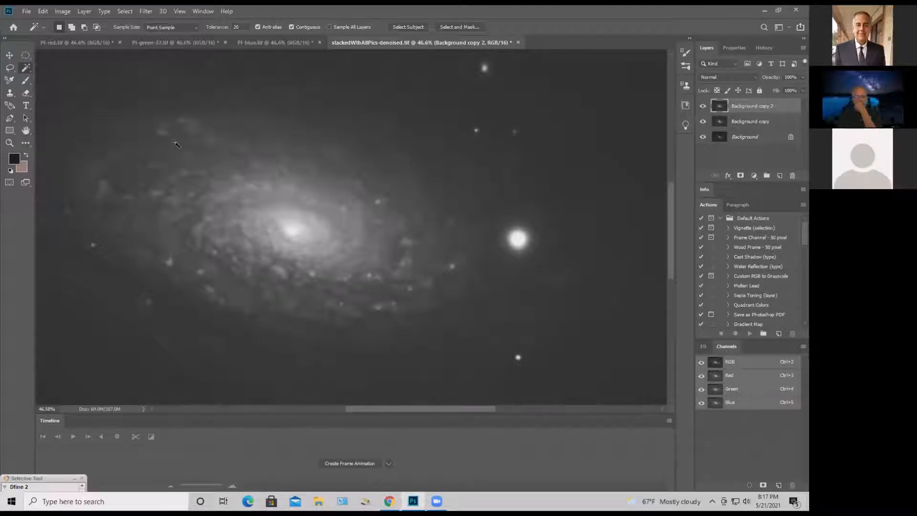
Lasso an oval ring of inner spiral arms around the galaxy's core, leaving the bright centre out of the selection
{"action": "left_click", "coordinate": [9, 68]}
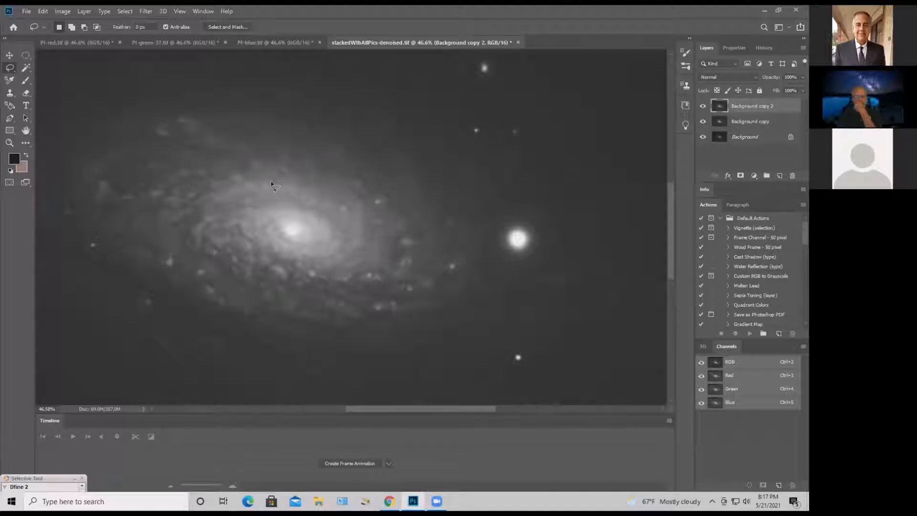
{"action": "mouse_move", "coordinate": [271, 182]}
{"action": "left_mouse_down"}
{"action": "mouse_move", "coordinate": [214, 208]}
{"action": "mouse_move", "coordinate": [227, 245]}
{"action": "mouse_move", "coordinate": [318, 267]}
{"action": "mouse_move", "coordinate": [368, 258]}
{"action": "mouse_move", "coordinate": [365, 213]}
{"action": "mouse_move", "coordinate": [335, 190]}
{"action": "mouse_move", "coordinate": [270, 181]}
{"action": "left_mouse_up"}
{"action": "mouse_move", "coordinate": [293, 211]}
{"action": "left_mouse_down"}
{"action": "mouse_move", "coordinate": [269, 225]}
{"action": "mouse_move", "coordinate": [287, 238]}
{"action": "mouse_move", "coordinate": [314, 240]}
{"action": "mouse_move", "coordinate": [294, 213]}
{"action": "left_mouse_up"}
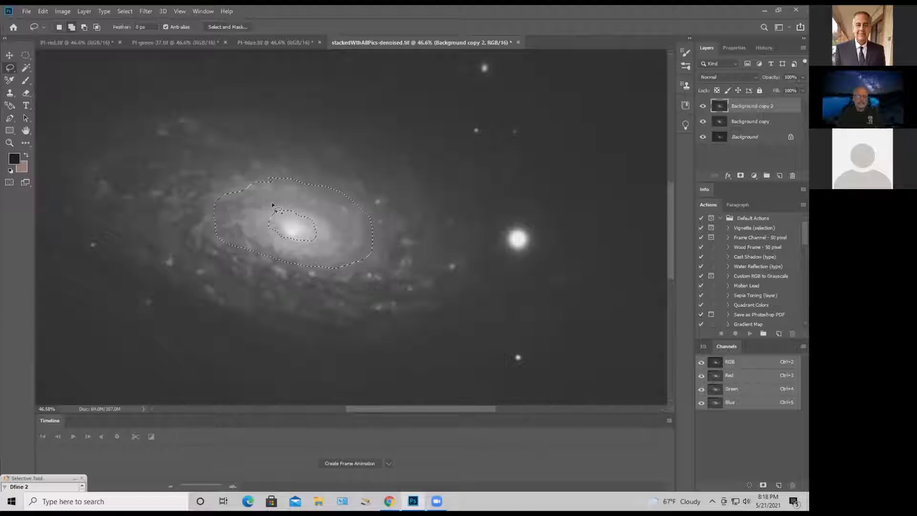
{"action": "left_click_drag", "start_coordinate": [272, 203], "coordinate": [272, 203]}
Feather the lassoed inner ring and hide its selection outline
{"action": "key", "text": "shift+F6"}
{"action": "type", "text": "5"}
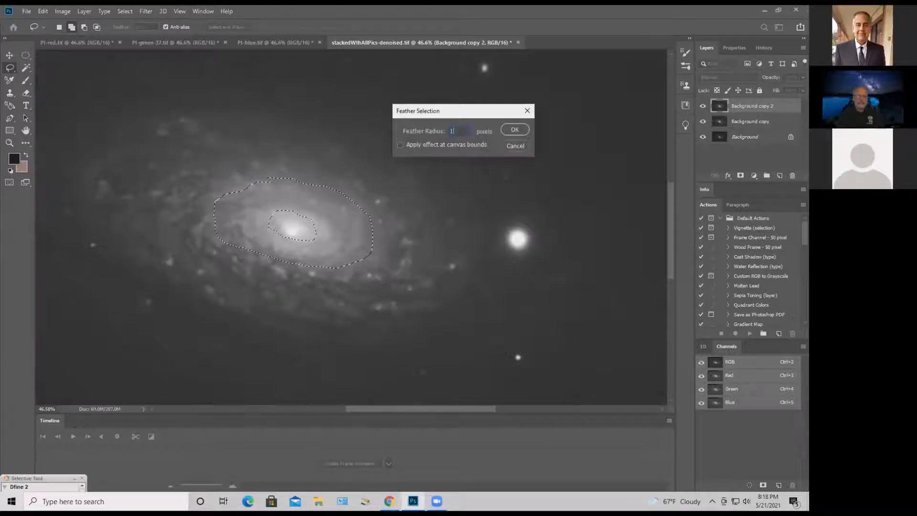
{"action": "key", "text": "Return"}
{"action": "key", "text": "ctrl+d"}
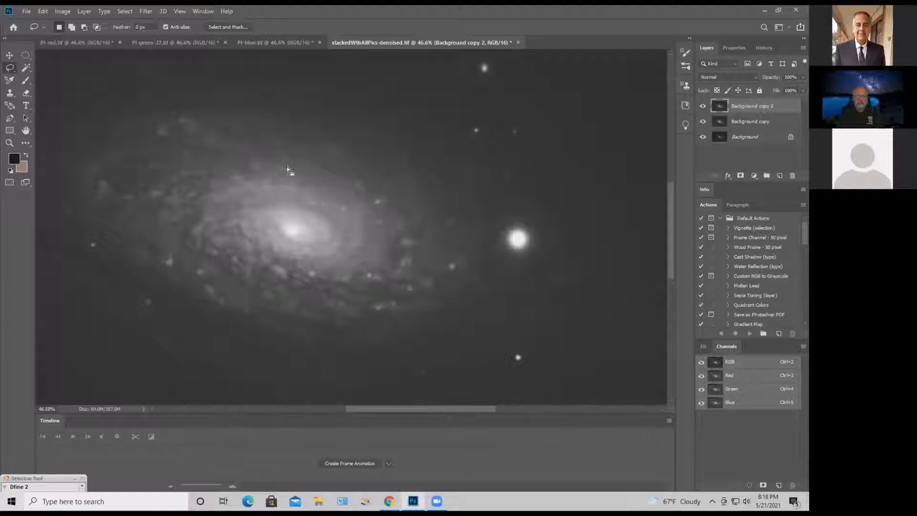
Apply Brightness/Contrast to the feathered inner ring with the contrast raised to about 35, comparing it with the original first
{"action": "left_click", "coordinate": [63, 11]}
{"action": "mouse_move", "coordinate": [73, 36]}
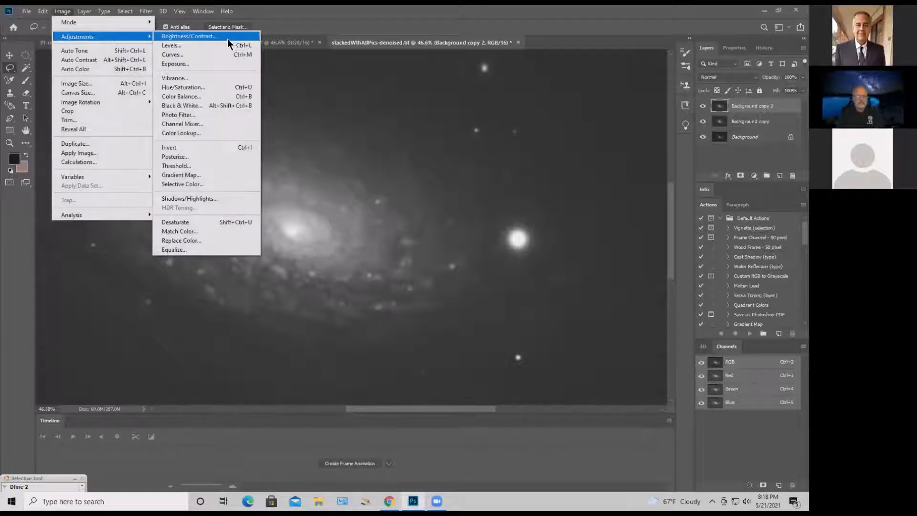
{"action": "left_click", "coordinate": [227, 37]}
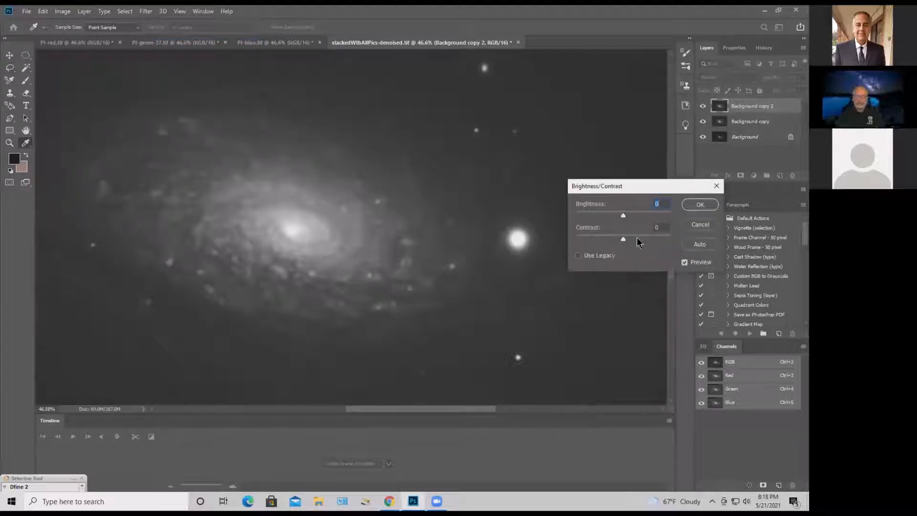
{"action": "left_click_drag", "start_coordinate": [624, 239], "coordinate": [624, 240]}
{"action": "mouse_move", "coordinate": [646, 243]}
{"action": "left_mouse_down"}
{"action": "mouse_move", "coordinate": [628, 244]}
{"action": "mouse_move", "coordinate": [642, 248]}
{"action": "left_mouse_up"}
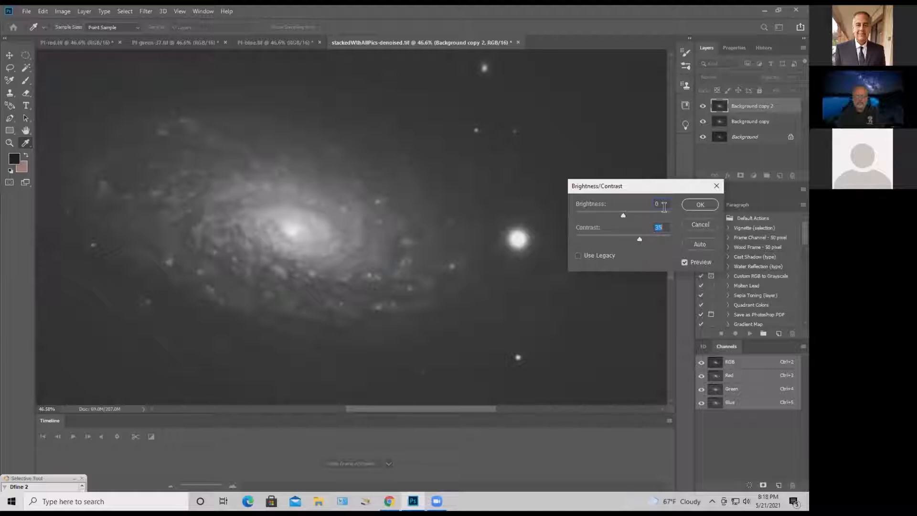
{"action": "left_click_drag", "start_coordinate": [664, 207], "coordinate": [635, 209]}
{"action": "left_click", "coordinate": [685, 263]}
{"action": "left_click", "coordinate": [685, 262]}
{"action": "left_click", "coordinate": [697, 204]}
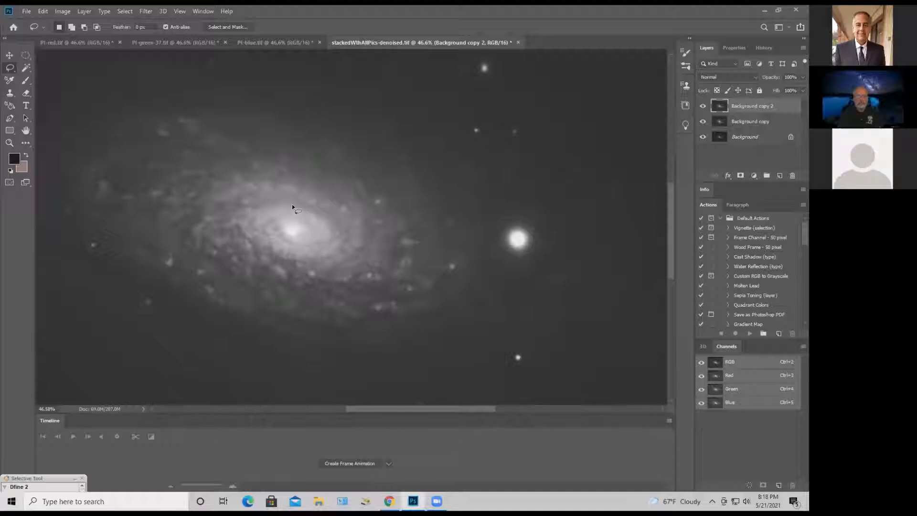
Lasso a smaller ring close around the bright nucleus, feather it by 12 pixels and hide its outline
{"action": "mouse_move", "coordinate": [291, 205]}
{"action": "left_mouse_down"}
{"action": "mouse_move", "coordinate": [254, 207]}
{"action": "mouse_move", "coordinate": [247, 230]}
{"action": "mouse_move", "coordinate": [272, 254]}
{"action": "mouse_move", "coordinate": [330, 257]}
{"action": "left_mouse_up"}
{"action": "left_click_drag", "start_coordinate": [303, 208], "coordinate": [302, 208]}
{"action": "key", "text": "shift+F6"}
{"action": "key", "text": "Return"}
{"action": "key", "text": "ctrl+h"}
Start a Brightness/Contrast adjustment on the small ring around the nucleus and raise the contrast to 37
{"action": "left_click", "coordinate": [66, 12]}
{"action": "mouse_move", "coordinate": [93, 39]}
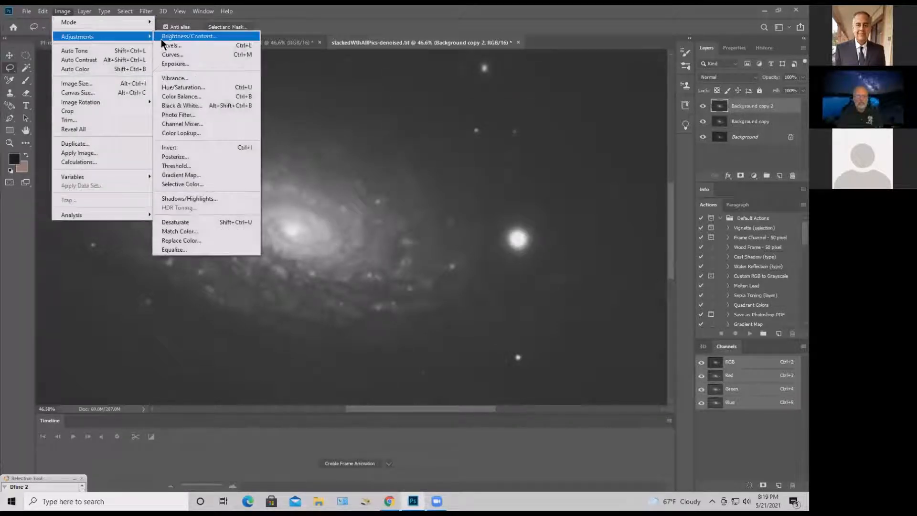
{"action": "left_click", "coordinate": [168, 37]}
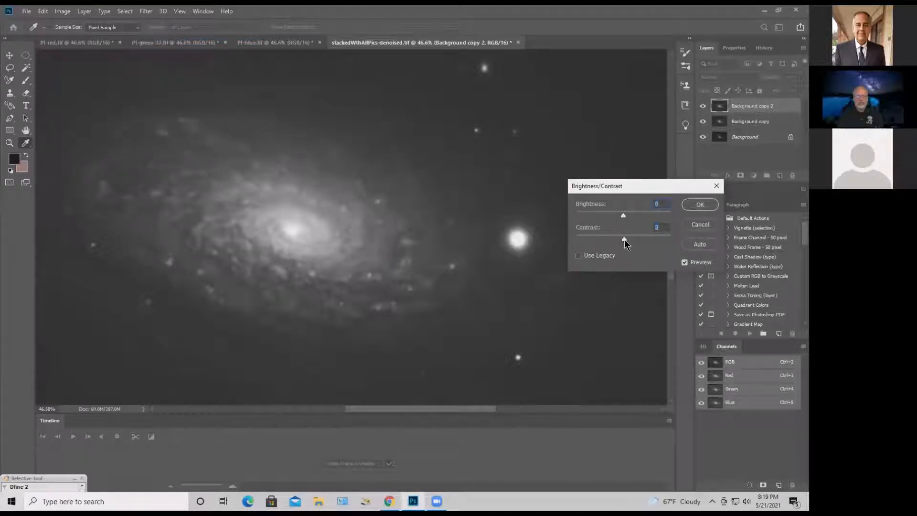
{"action": "left_click_drag", "start_coordinate": [624, 240], "coordinate": [634, 240]}
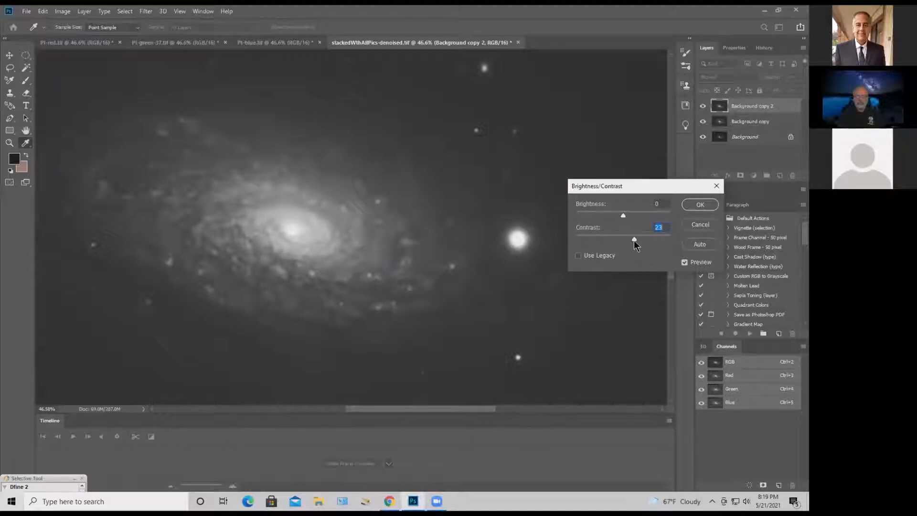
{"action": "left_click_drag", "start_coordinate": [635, 245], "coordinate": [643, 248]}
Lower the small ring's brightness slightly below zero, compare with the original, and apply the adjustment
{"action": "left_click_drag", "start_coordinate": [624, 216], "coordinate": [622, 216]}
{"action": "key", "text": "Down"}
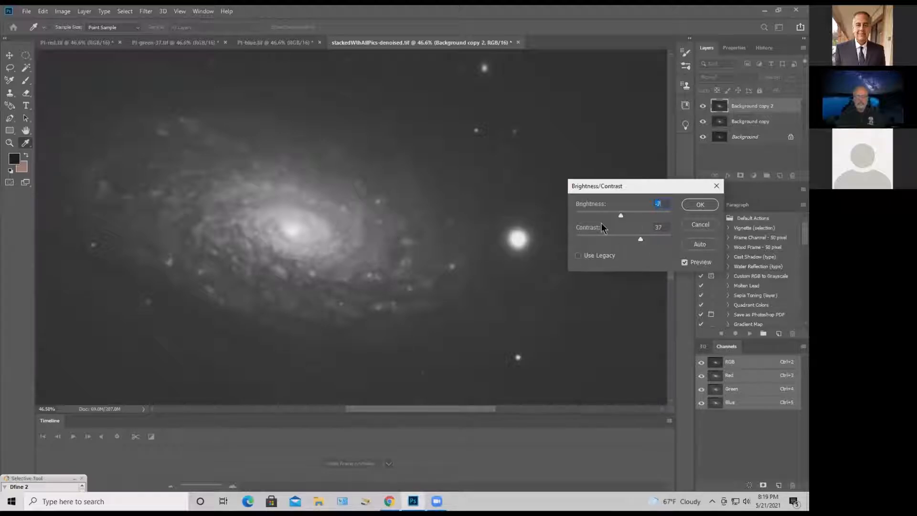
{"action": "key", "text": "Down"}
{"action": "left_click", "coordinate": [685, 263]}
{"action": "left_click_drag", "start_coordinate": [662, 205], "coordinate": [641, 206]}
{"action": "key", "text": "Down"}
{"action": "key", "text": "Down"}
{"action": "left_click", "coordinate": [684, 263]}
{"action": "left_click", "coordinate": [691, 207]}
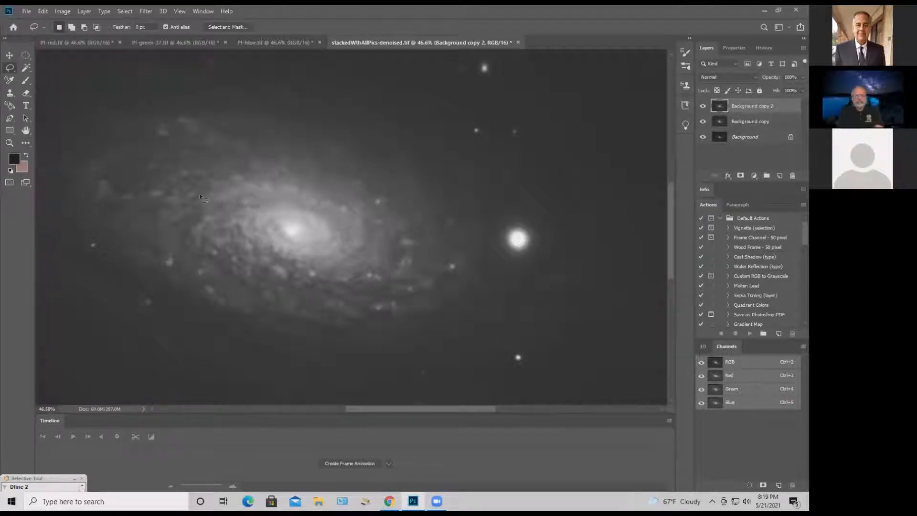
Select the band of spiral arms around the core with the Magic Wand at a tolerance of 20, undoing any overly wide addition
{"action": "left_click", "coordinate": [26, 68]}
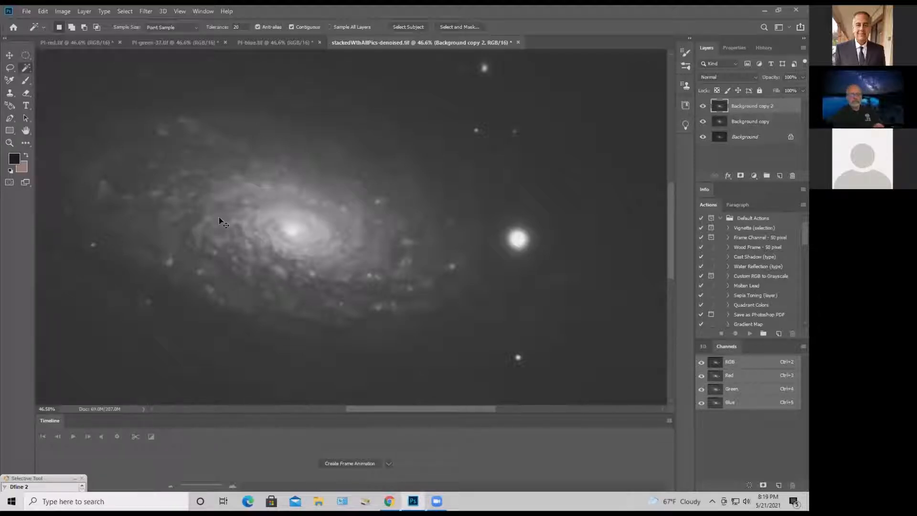
{"action": "left_click", "coordinate": [216, 225]}
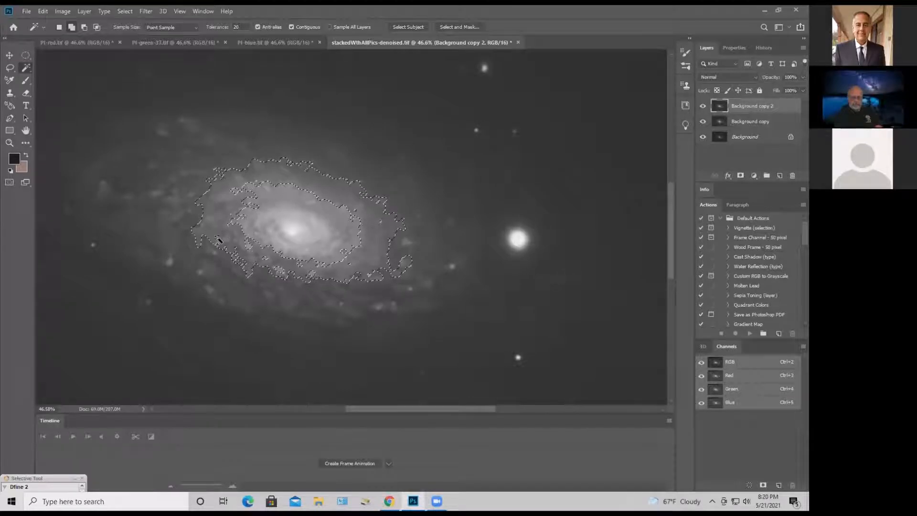
{"action": "left_click", "coordinate": [218, 247], "text": "shift"}
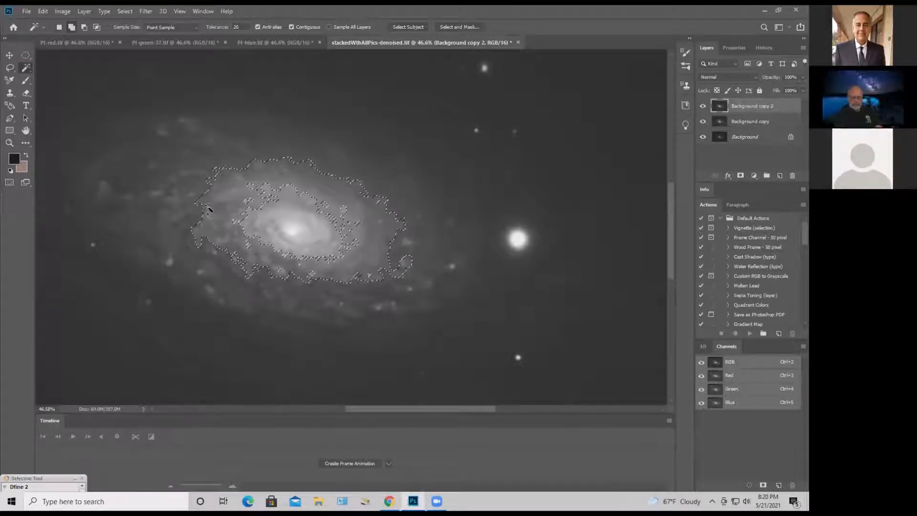
{"action": "left_click", "coordinate": [202, 200], "text": "shift"}
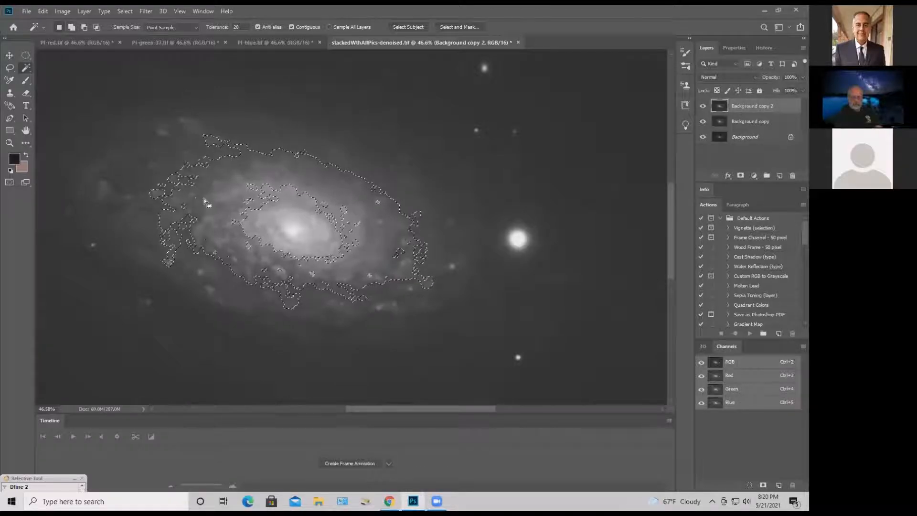
{"action": "left_click", "coordinate": [204, 200]}
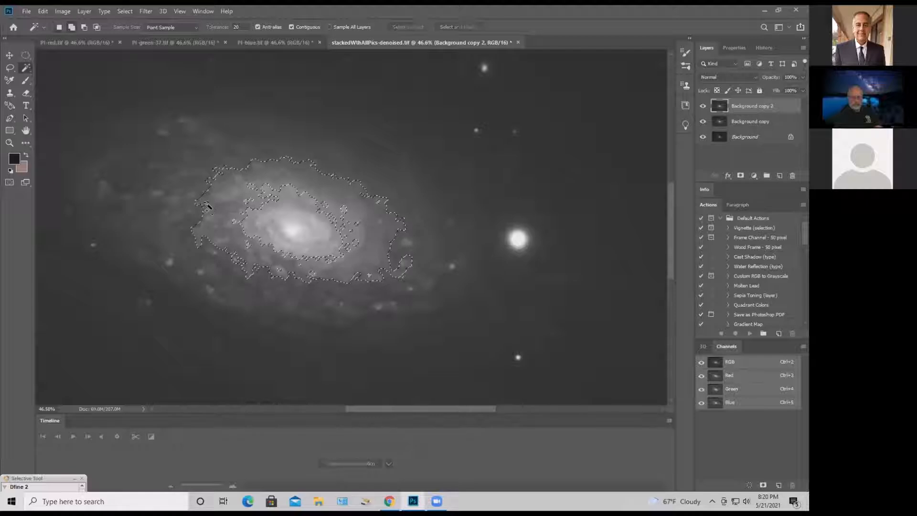
Feather the spiral-arm band by 16 pixels and hide its outline
{"action": "key", "text": "shift+F6"}
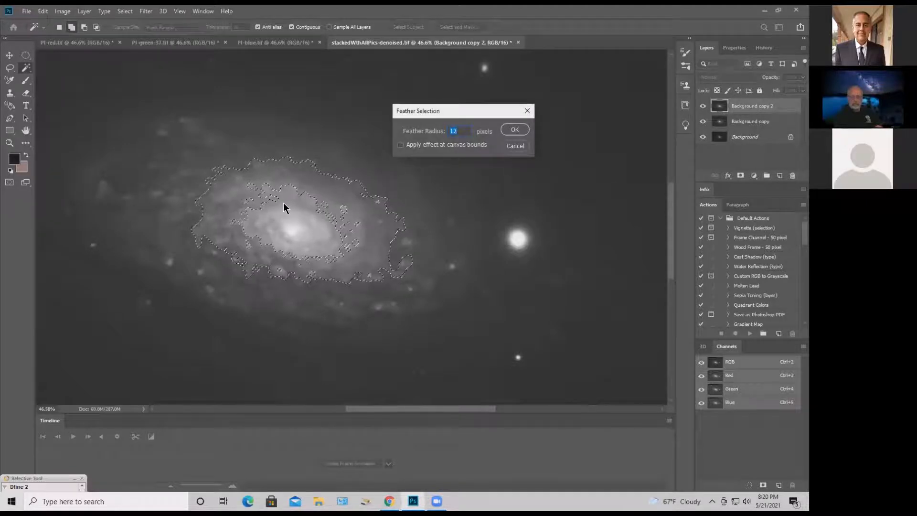
{"action": "type", "text": "1"}
{"action": "key", "text": "Return"}
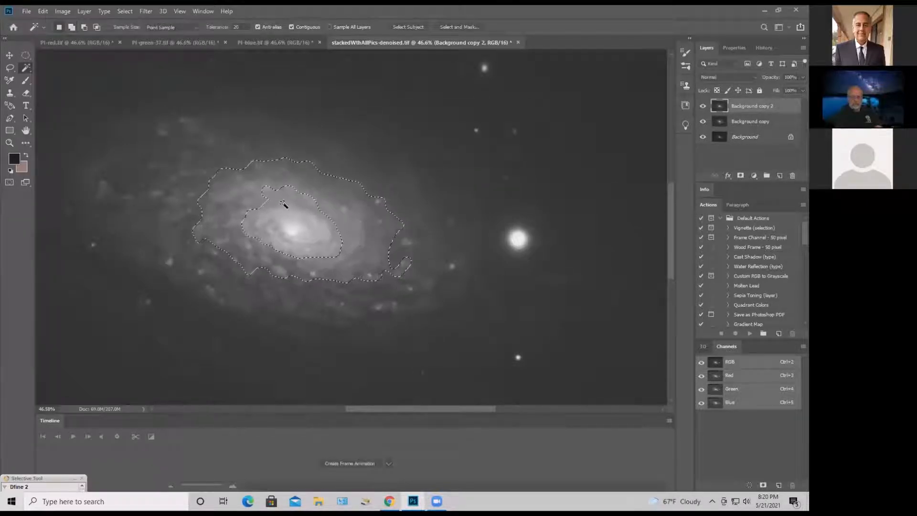
{"action": "key", "text": "ctrl+d"}
Start a Levels adjustment on the feathered spiral-arm band and try black input levels from 23 down to 5
{"action": "left_click", "coordinate": [66, 12]}
{"action": "mouse_move", "coordinate": [79, 36]}
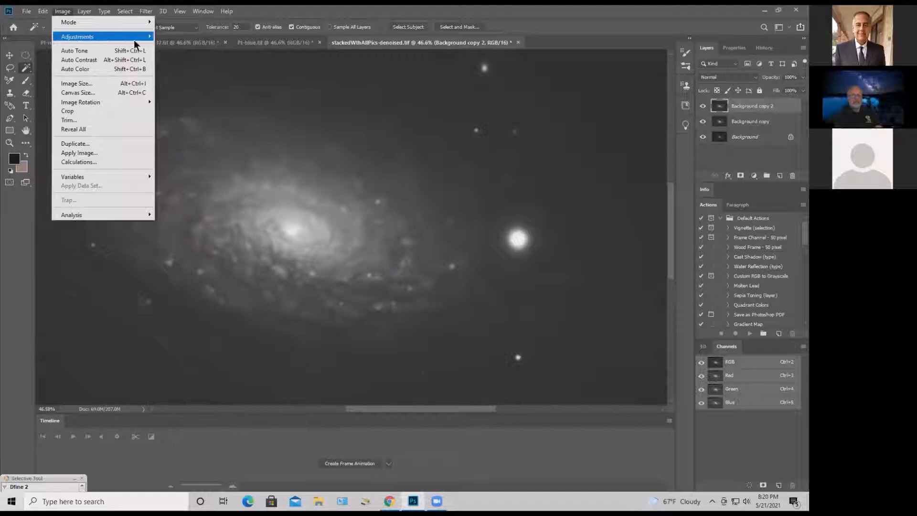
{"action": "left_click", "coordinate": [373, 98]}
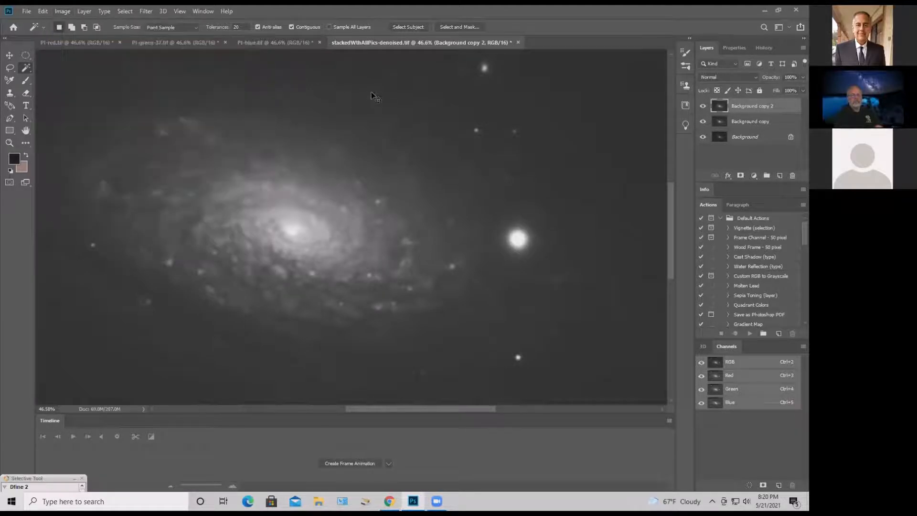
{"action": "key", "text": "ctrl+l"}
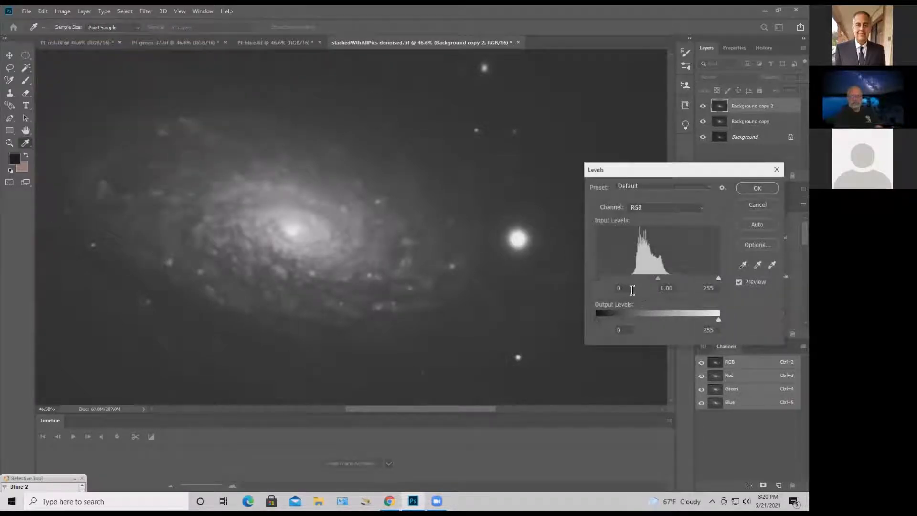
{"action": "left_click_drag", "start_coordinate": [632, 290], "coordinate": [549, 276]}
{"action": "key", "text": "Up"}
{"action": "key", "text": "Up"}
{"action": "key", "text": "Up"}
{"action": "key", "text": "Up"}
{"action": "key", "text": "Up"}
{"action": "key", "text": "Up"}
{"action": "key", "text": "Up"}
{"action": "key", "text": "Up"}
{"action": "key", "text": "Up"}
{"action": "key", "text": "Up"}
{"action": "key", "text": "Up"}
{"action": "key", "text": "Up"}
{"action": "key", "text": "Up"}
{"action": "key", "text": "Up"}
{"action": "key", "text": "Up"}
{"action": "key", "text": "Up"}
{"action": "key", "text": "Up"}
{"action": "key", "text": "Up"}
{"action": "key", "text": "Up"}
{"action": "key", "text": "Up"}
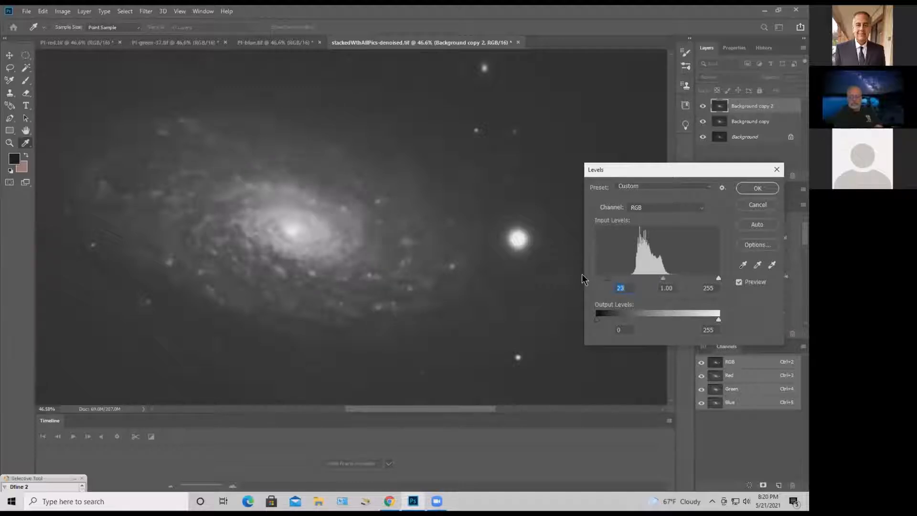
{"action": "key", "text": "Down"}
{"action": "key", "text": "Down"}
{"action": "key", "text": "Down"}
{"action": "key", "text": "Down"}
{"action": "key", "text": "Down"}
{"action": "key", "text": "Down"}
{"action": "key", "text": "Down"}
{"action": "key", "text": "Down"}
{"action": "key", "text": "Down"}
{"action": "key", "text": "Down"}
{"action": "key", "text": "Down"}
{"action": "key", "text": "Down"}
{"action": "key", "text": "Down"}
{"action": "key", "text": "Down"}
{"action": "key", "text": "Down"}
{"action": "key", "text": "Down"}
{"action": "key", "text": "Down"}
{"action": "key", "text": "Down"}
{"action": "key", "text": "Down"}
{"action": "key", "text": "Down"}
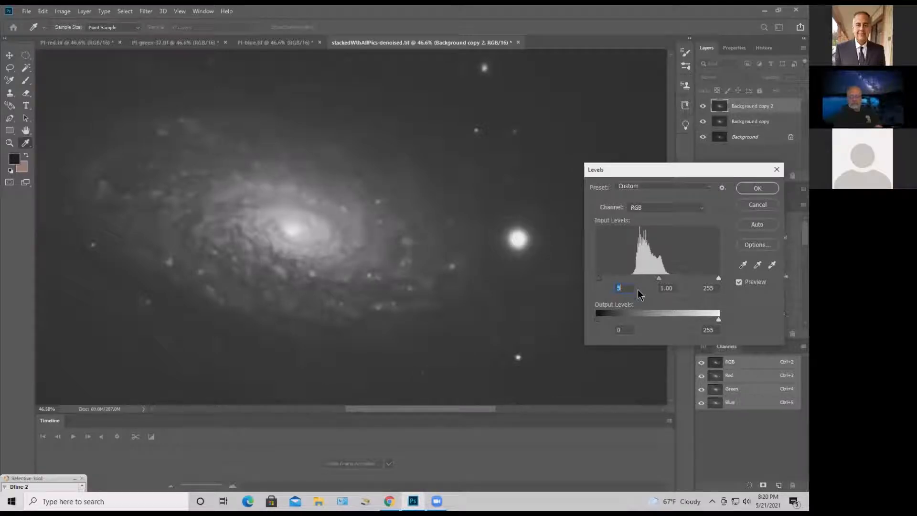
Compare the Levels result with the original, fine-tune the black input level near 7, and apply the adjustment
{"action": "left_click", "coordinate": [741, 285]}
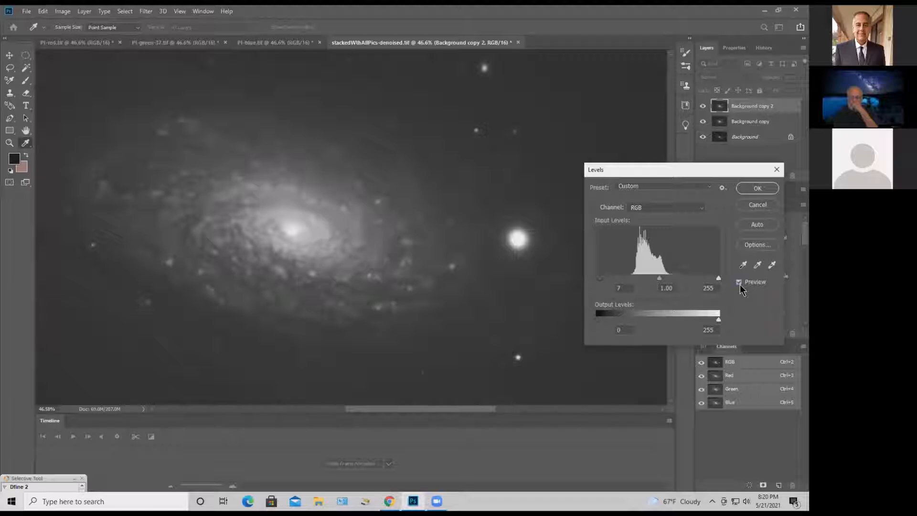
{"action": "left_click", "coordinate": [740, 284]}
{"action": "double_click", "coordinate": [621, 288]}
{"action": "left_click_drag", "start_coordinate": [594, 287], "coordinate": [593, 288]}
{"action": "left_click", "coordinate": [751, 196]}
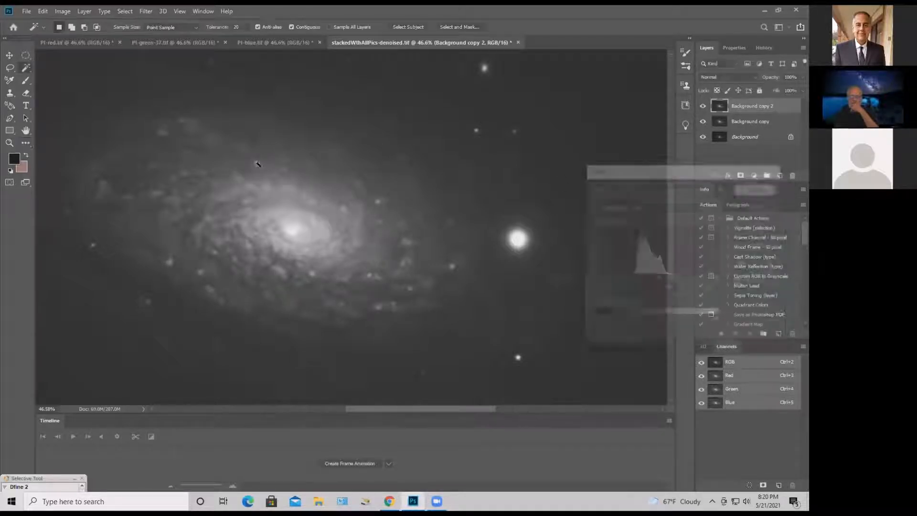
Outline the faint outer spiral-arm region on the galaxy's left side with a freehand Lasso selection
{"action": "left_click", "coordinate": [9, 143]}
{"action": "left_click_drag", "start_coordinate": [219, 180], "coordinate": [173, 152]}
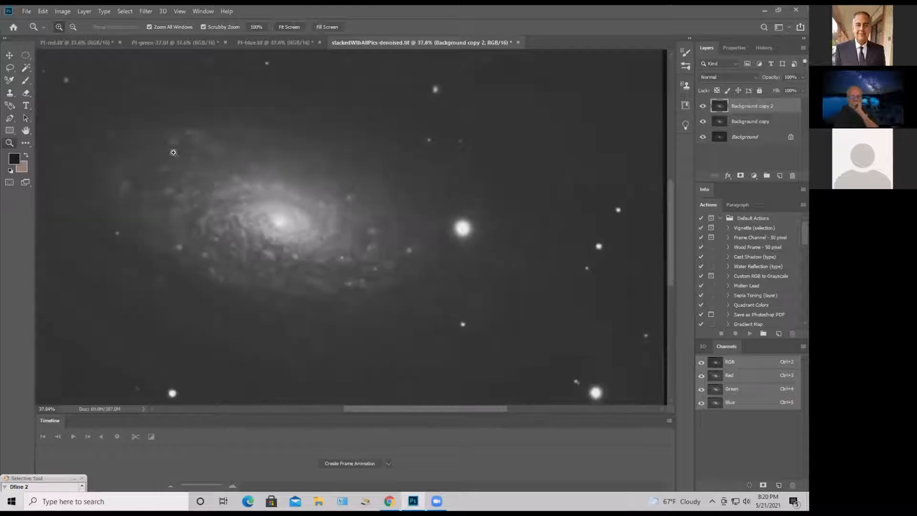
{"action": "left_click", "coordinate": [10, 66]}
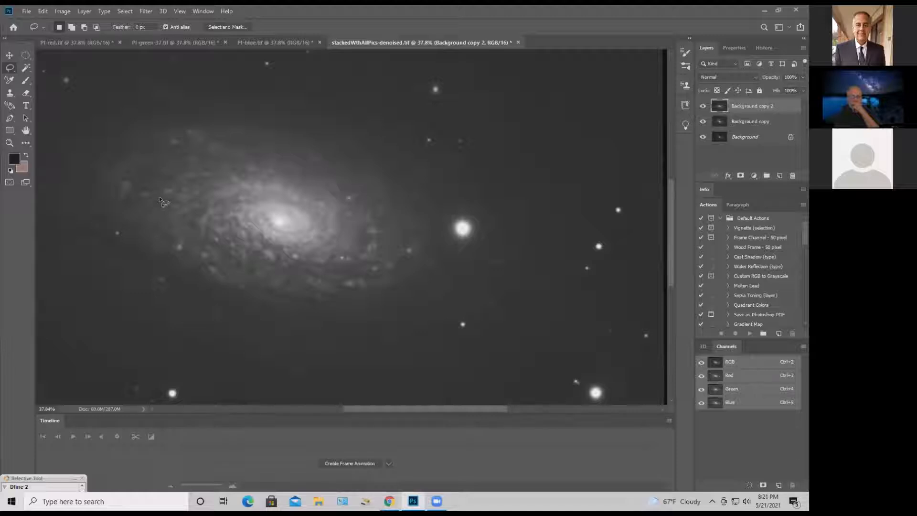
{"action": "left_click_drag", "start_coordinate": [159, 196], "coordinate": [159, 183]}
{"action": "mouse_move", "coordinate": [178, 146]}
{"action": "left_mouse_down"}
{"action": "mouse_move", "coordinate": [215, 149]}
{"action": "mouse_move", "coordinate": [237, 168]}
{"action": "mouse_move", "coordinate": [206, 203]}
{"action": "mouse_move", "coordinate": [204, 227]}
{"action": "mouse_move", "coordinate": [221, 253]}
{"action": "mouse_move", "coordinate": [214, 270]}
{"action": "mouse_move", "coordinate": [184, 256]}
{"action": "mouse_move", "coordinate": [159, 226]}
{"action": "mouse_move", "coordinate": [157, 193]}
{"action": "left_mouse_up"}
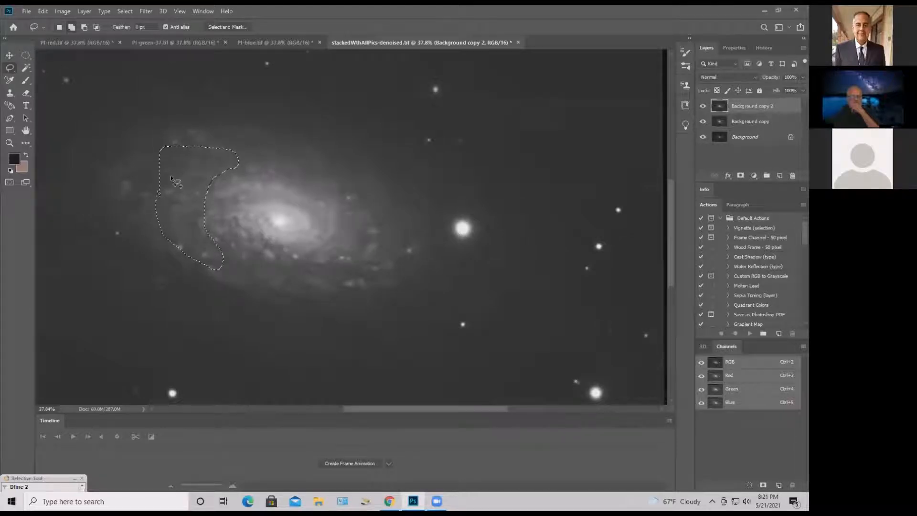
Feather the left spiral-arm selection by 20 pixels and hide its outline
{"action": "key", "text": "shift+F6"}
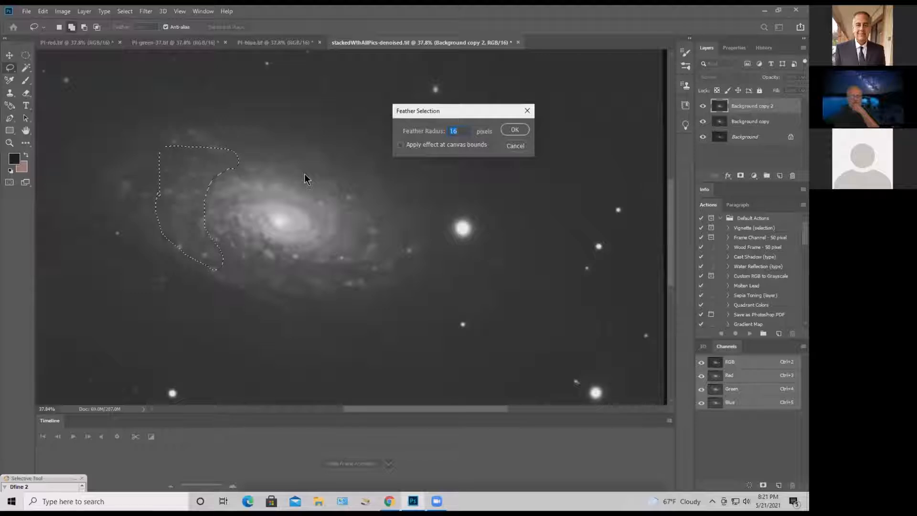
{"action": "key", "text": "Return"}
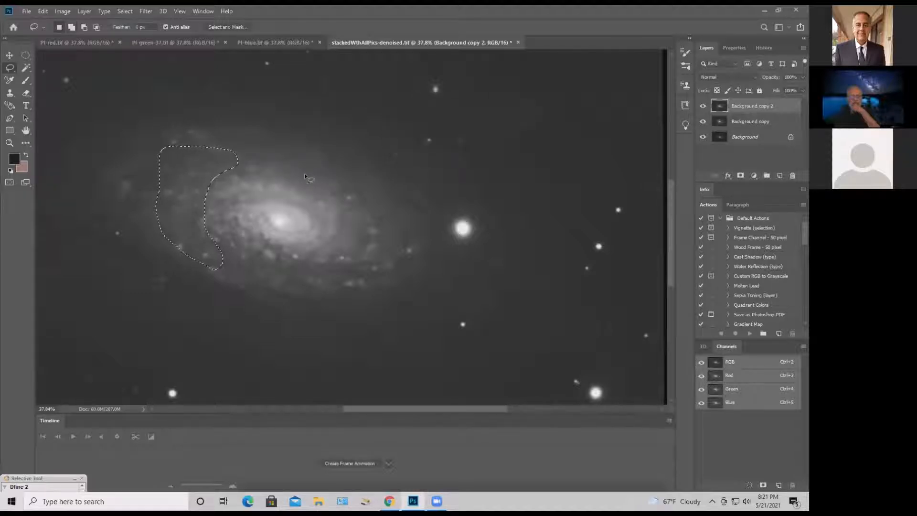
{"action": "key", "text": "ctrl+h"}
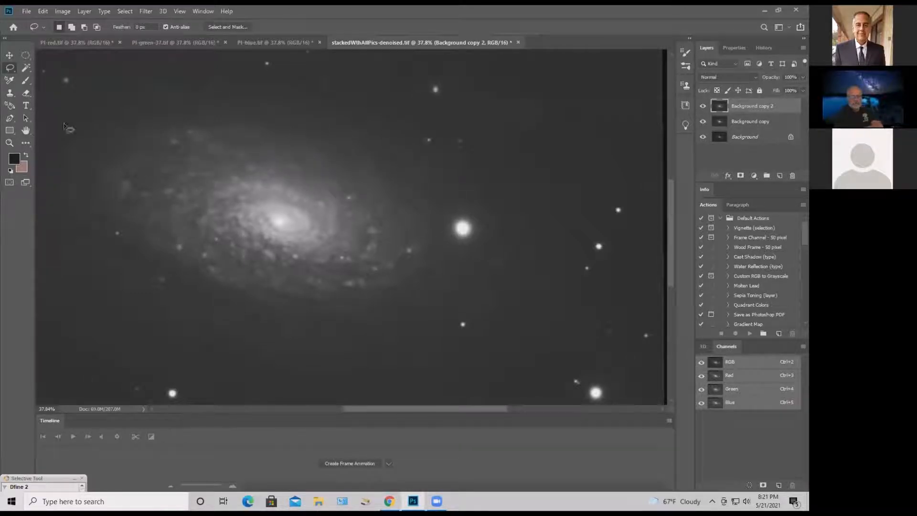
Apply Brightness/Contrast to the left spiral-arm selection with brightness 7 and contrast 20, comparing it with the original first
{"action": "left_click", "coordinate": [9, 143]}
{"action": "left_click", "coordinate": [115, 141]}
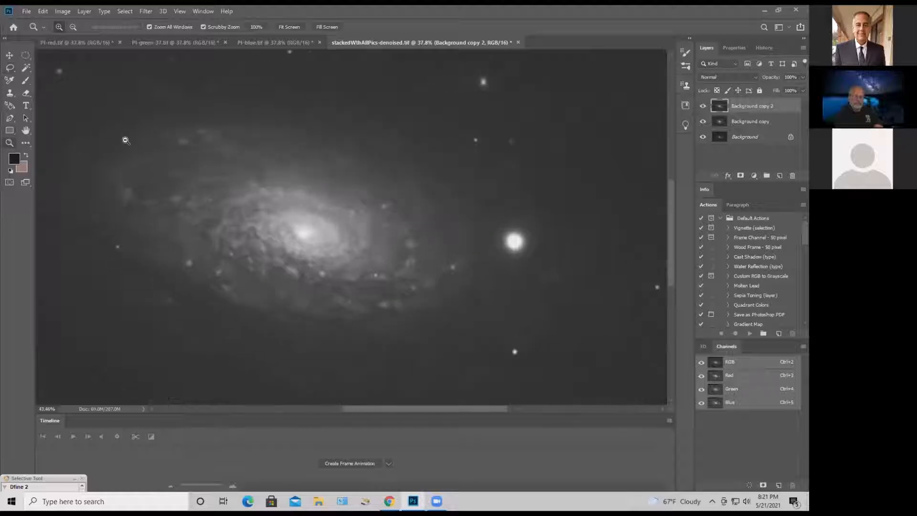
{"action": "left_click", "coordinate": [69, 10]}
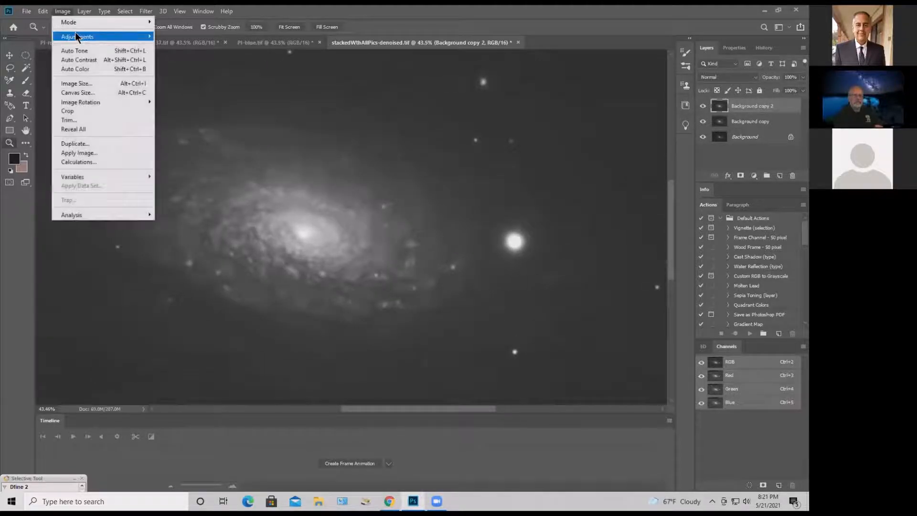
{"action": "left_click", "coordinate": [172, 36]}
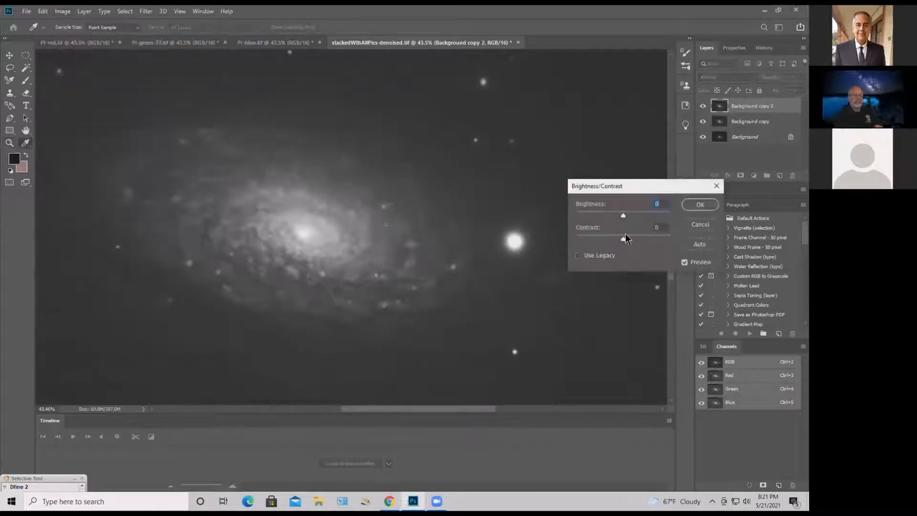
{"action": "left_click_drag", "start_coordinate": [620, 241], "coordinate": [633, 245]}
{"action": "left_click_drag", "start_coordinate": [665, 206], "coordinate": [630, 205]}
{"action": "key", "text": "Up"}
{"action": "key", "text": "Up"}
{"action": "key", "text": "Up"}
{"action": "left_click", "coordinate": [683, 263]}
{"action": "left_click", "coordinate": [684, 262]}
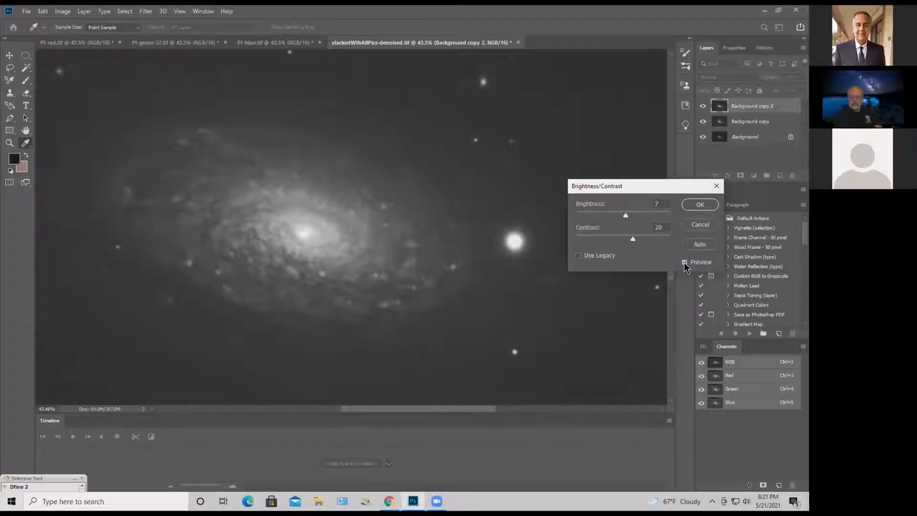
{"action": "left_click", "coordinate": [698, 206]}
Lasso the curved band of spiral arm below the galaxy's core, feather it by 20 pixels and hide its outline
{"action": "key", "text": "z"}
{"action": "left_click", "coordinate": [10, 68]}
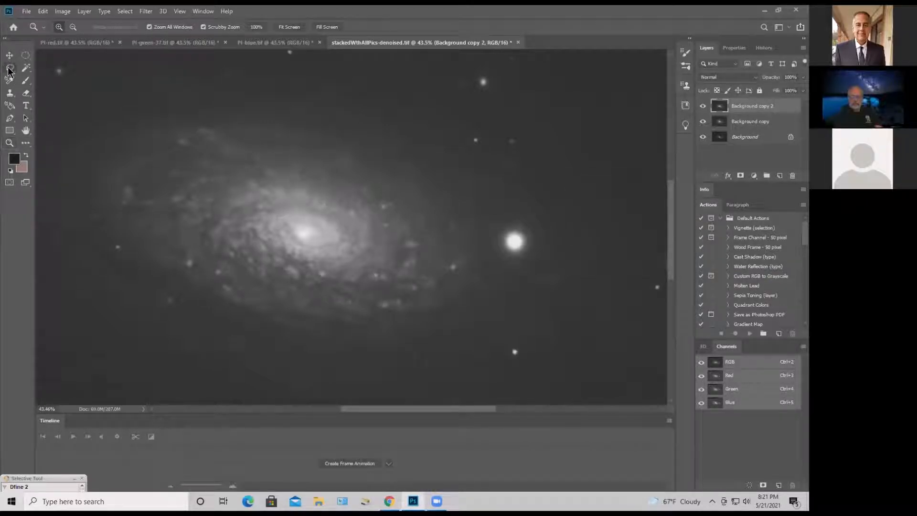
{"action": "mouse_move", "coordinate": [229, 252]}
{"action": "left_mouse_down"}
{"action": "mouse_move", "coordinate": [308, 281]}
{"action": "mouse_move", "coordinate": [396, 283]}
{"action": "mouse_move", "coordinate": [403, 304]}
{"action": "mouse_move", "coordinate": [346, 323]}
{"action": "mouse_move", "coordinate": [248, 311]}
{"action": "mouse_move", "coordinate": [209, 286]}
{"action": "mouse_move", "coordinate": [225, 252]}
{"action": "left_mouse_up"}
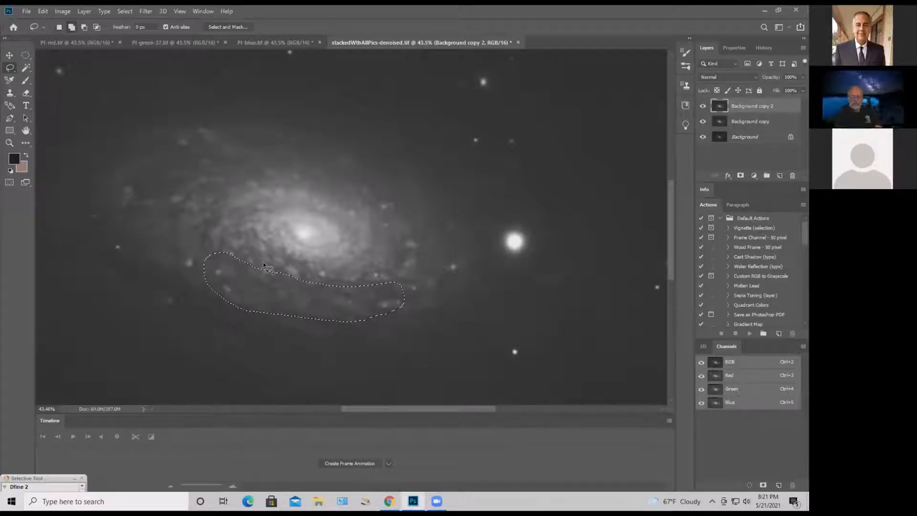
{"action": "key", "text": "shift+F6"}
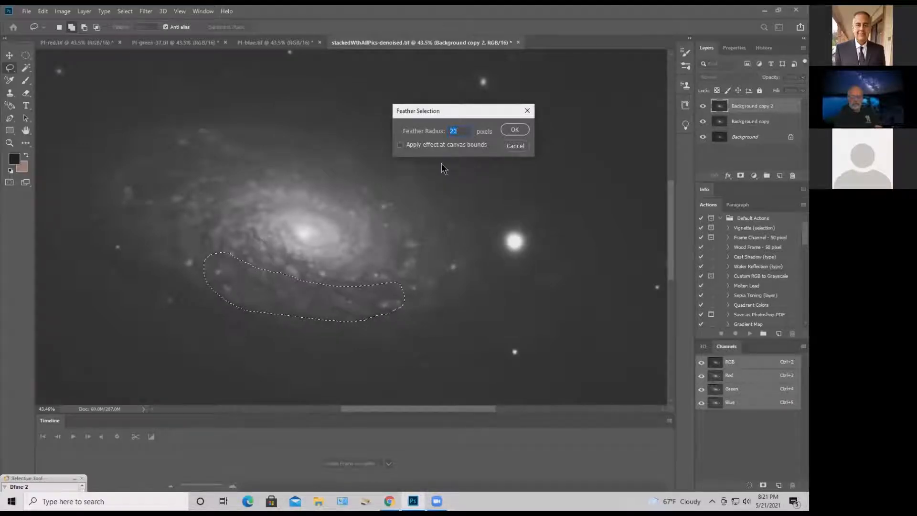
{"action": "key", "text": "Return"}
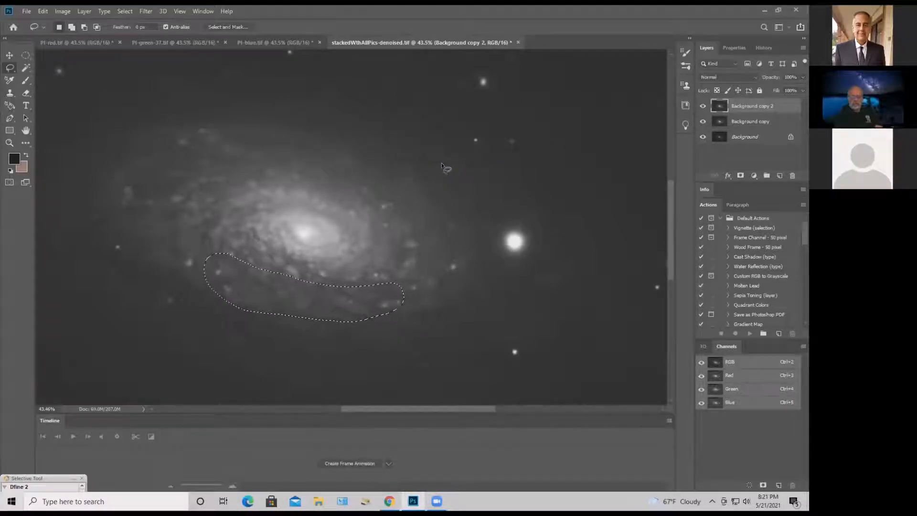
{"action": "key", "text": "ctrl+d"}
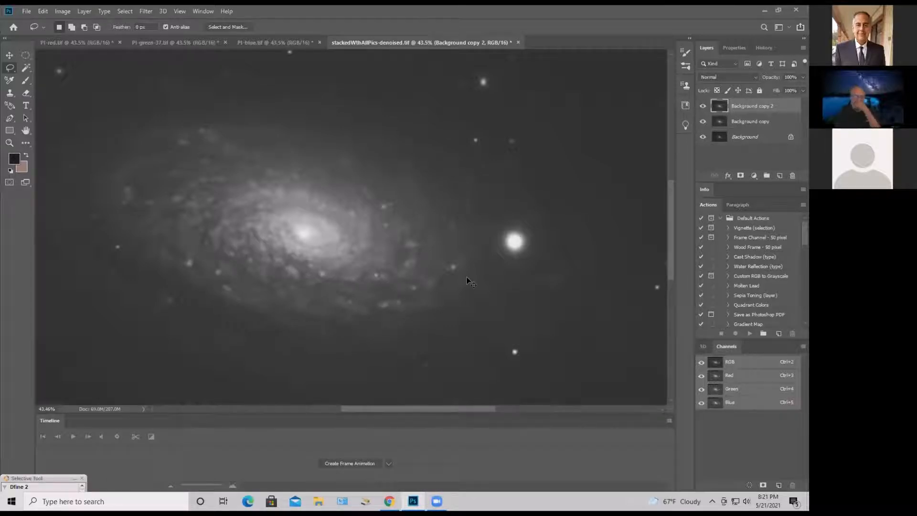
Start a Brightness/Contrast adjustment on the lower spiral-arm band with brightness 6 and contrast 11
{"action": "left_click", "coordinate": [63, 11]}
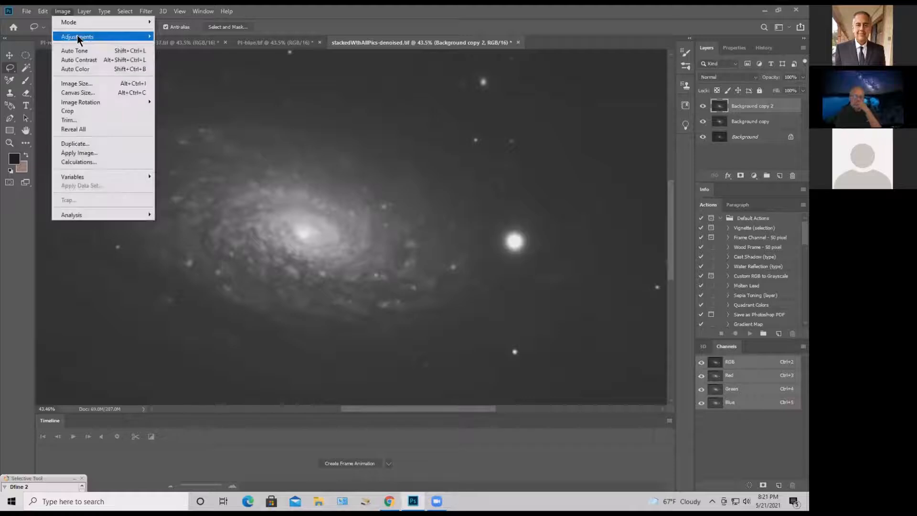
{"action": "mouse_move", "coordinate": [77, 35]}
{"action": "left_click", "coordinate": [174, 37]}
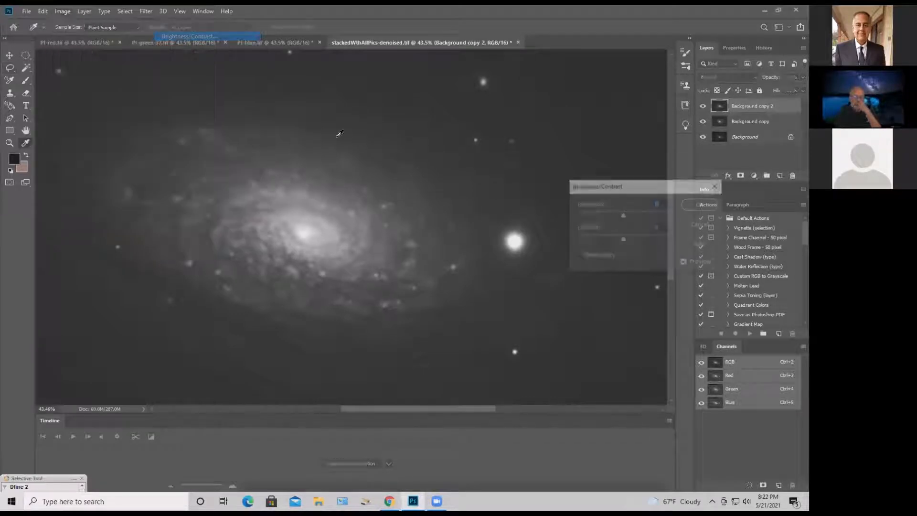
{"action": "left_click_drag", "start_coordinate": [622, 236], "coordinate": [628, 240]}
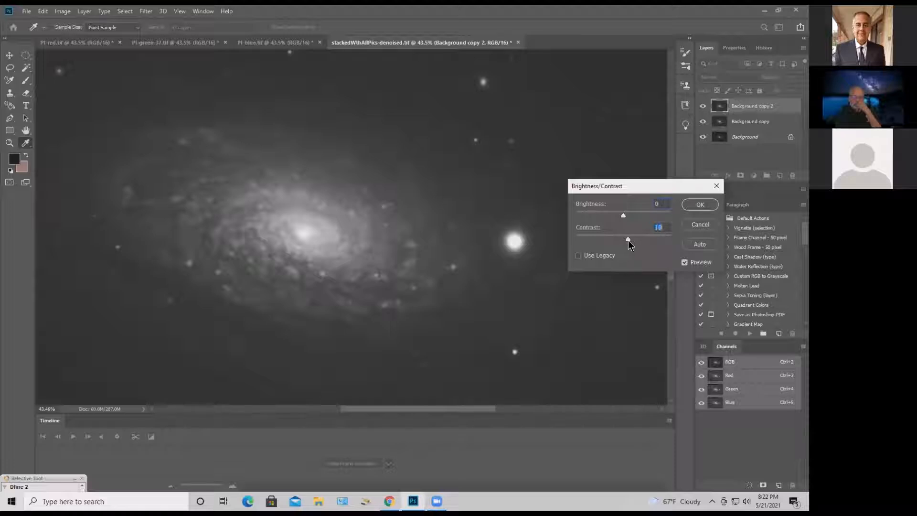
{"action": "left_click_drag", "start_coordinate": [665, 205], "coordinate": [680, 230]}
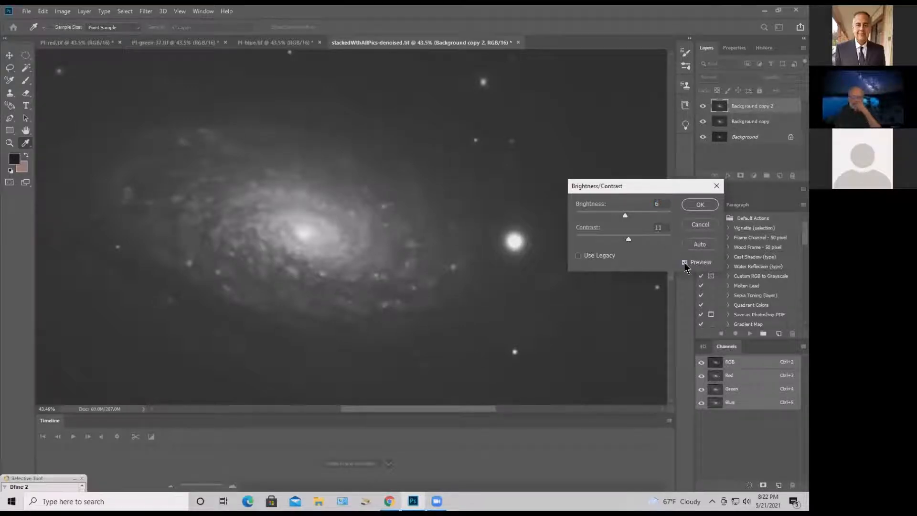
Nudge the lower band's contrast up in small increments, compare it with the original and apply the adjustment
{"action": "left_click_drag", "start_coordinate": [667, 228], "coordinate": [593, 224]}
{"action": "key", "text": "Up"}
{"action": "key", "text": "Up"}
{"action": "key", "text": "Up"}
{"action": "key", "text": "Up"}
{"action": "left_click", "coordinate": [684, 263]}
{"action": "left_click", "coordinate": [700, 204]}
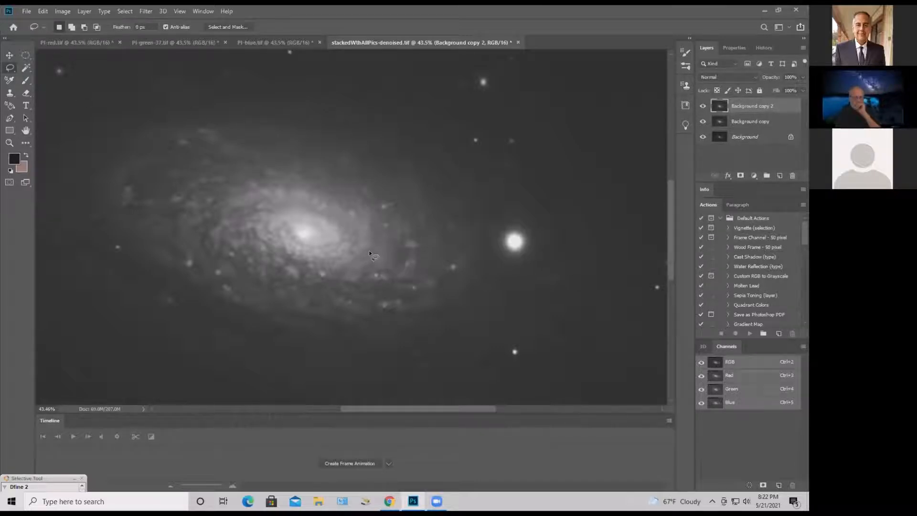
Lasso the spiral-arm area on the galaxy's right side, feather it by 20 pixels and hide its outline
{"action": "mouse_move", "coordinate": [370, 251]}
{"action": "left_mouse_down"}
{"action": "mouse_move", "coordinate": [378, 191]}
{"action": "mouse_move", "coordinate": [396, 192]}
{"action": "mouse_move", "coordinate": [428, 247]}
{"action": "mouse_move", "coordinate": [467, 254]}
{"action": "mouse_move", "coordinate": [467, 281]}
{"action": "mouse_move", "coordinate": [442, 303]}
{"action": "mouse_move", "coordinate": [395, 307]}
{"action": "mouse_move", "coordinate": [370, 302]}
{"action": "mouse_move", "coordinate": [369, 253]}
{"action": "left_mouse_up"}
{"action": "key", "text": "shift+F6"}
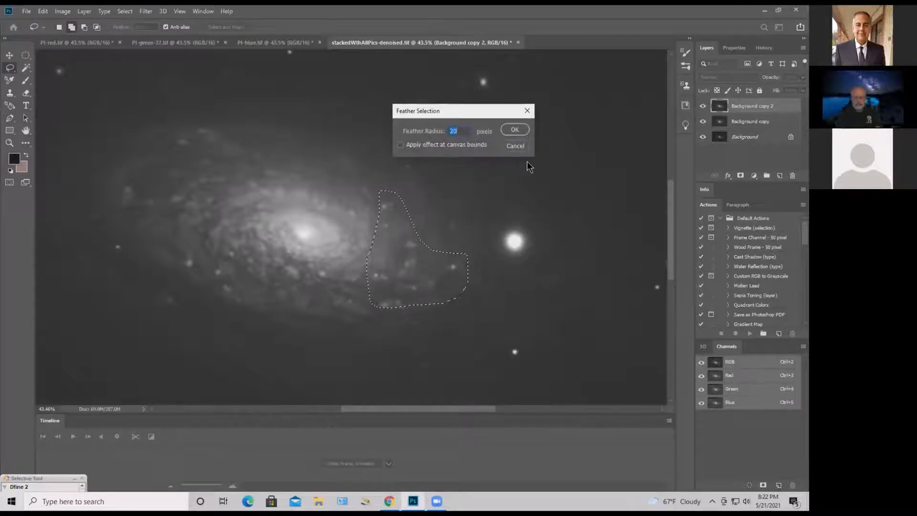
{"action": "key", "text": "Return"}
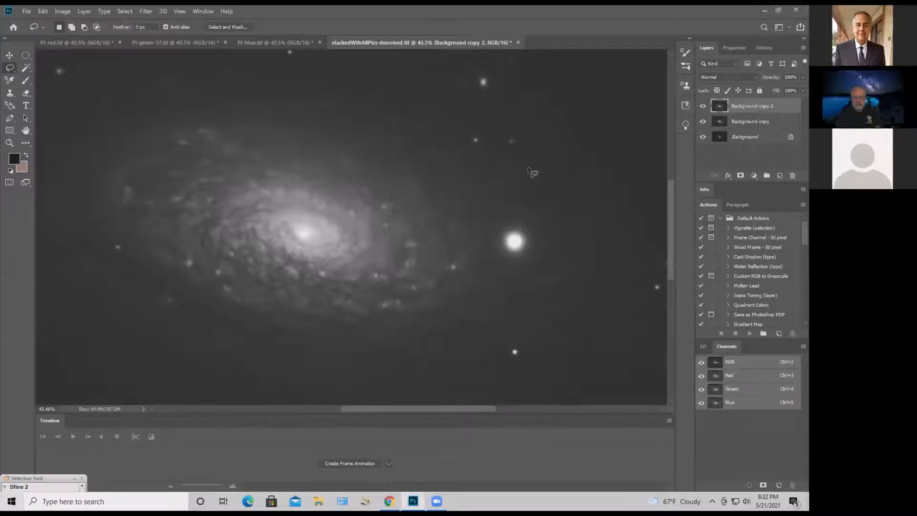
Start a Brightness/Contrast adjustment on the right spiral-arm area and try brightness 3 with contrast 15
{"action": "left_click", "coordinate": [62, 11]}
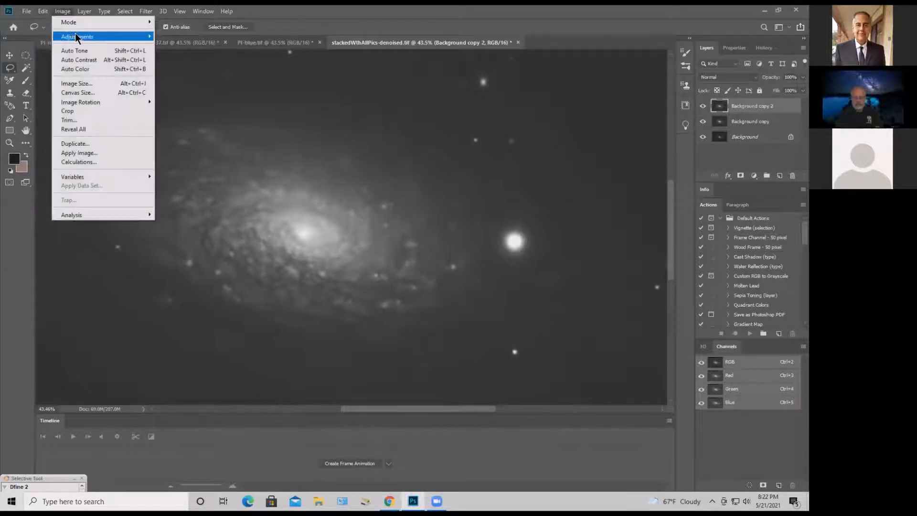
{"action": "mouse_move", "coordinate": [76, 35]}
{"action": "left_click", "coordinate": [162, 39]}
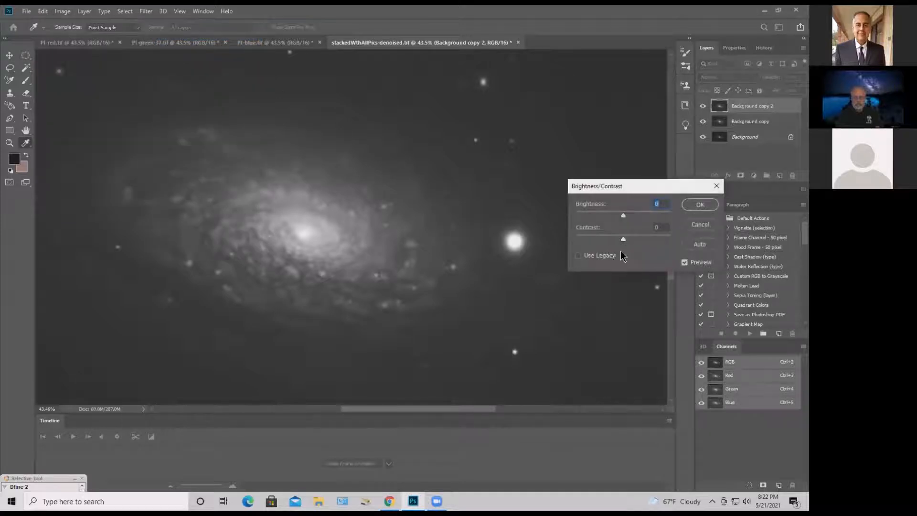
{"action": "left_click_drag", "start_coordinate": [623, 238], "coordinate": [625, 237]}
{"action": "left_click_drag", "start_coordinate": [658, 203], "coordinate": [636, 209]}
{"action": "left_click", "coordinate": [685, 262]}
{"action": "left_click_drag", "start_coordinate": [666, 203], "coordinate": [629, 203]}
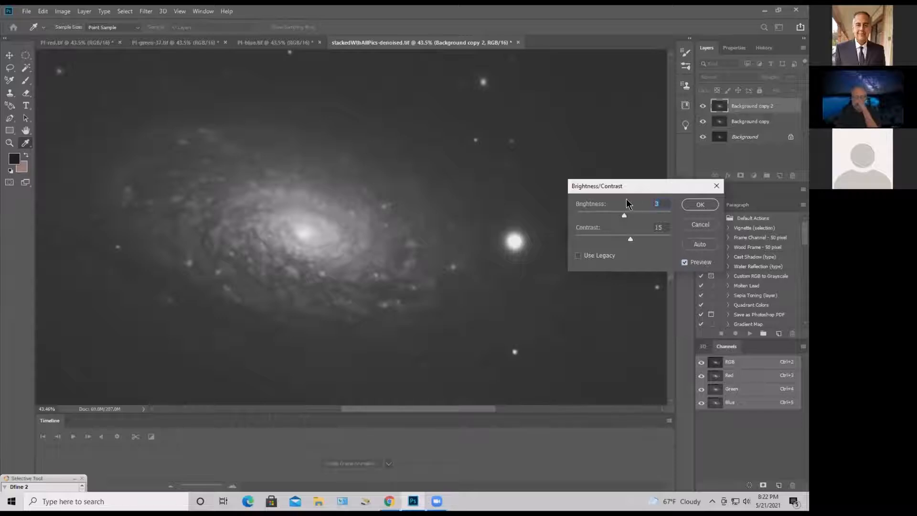
Set the right area's brightness to 5, compare contrast 14 with the original, and apply the adjustment with contrast 17
{"action": "type", "text": "5"}
{"action": "left_click_drag", "start_coordinate": [666, 227], "coordinate": [654, 227]}
{"action": "type", "text": "14"}
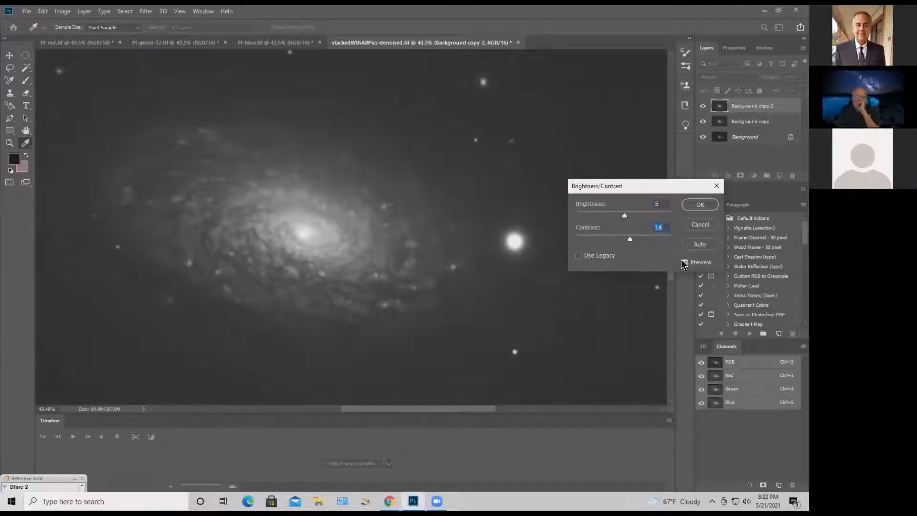
{"action": "left_click", "coordinate": [684, 262]}
{"action": "left_click", "coordinate": [684, 262]}
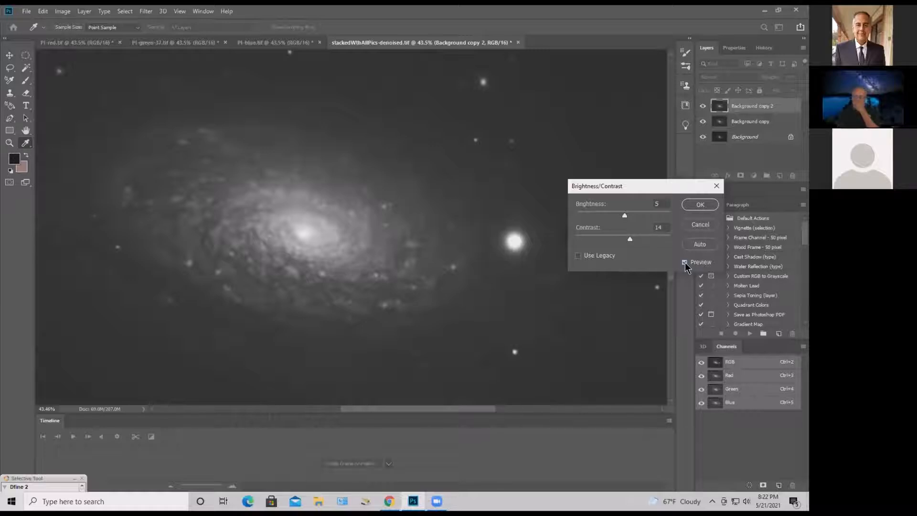
{"action": "left_click_drag", "start_coordinate": [658, 227], "coordinate": [632, 229]}
{"action": "type", "text": "17"}
{"action": "left_click", "coordinate": [640, 203]}
{"action": "left_click", "coordinate": [698, 205]}
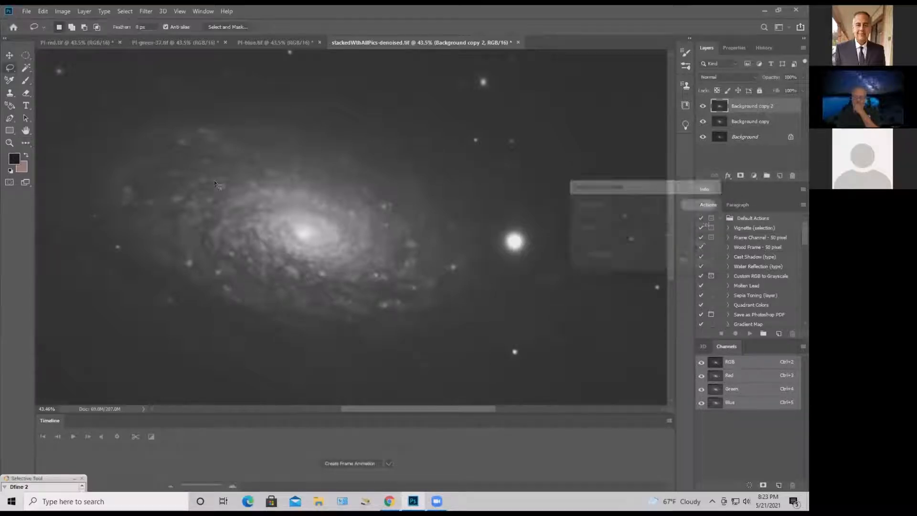
Select the bright inner ring around the galaxy's nucleus with the Magic Wand at a tolerance of 20, adding adjoining areas
{"action": "key", "text": "l"}
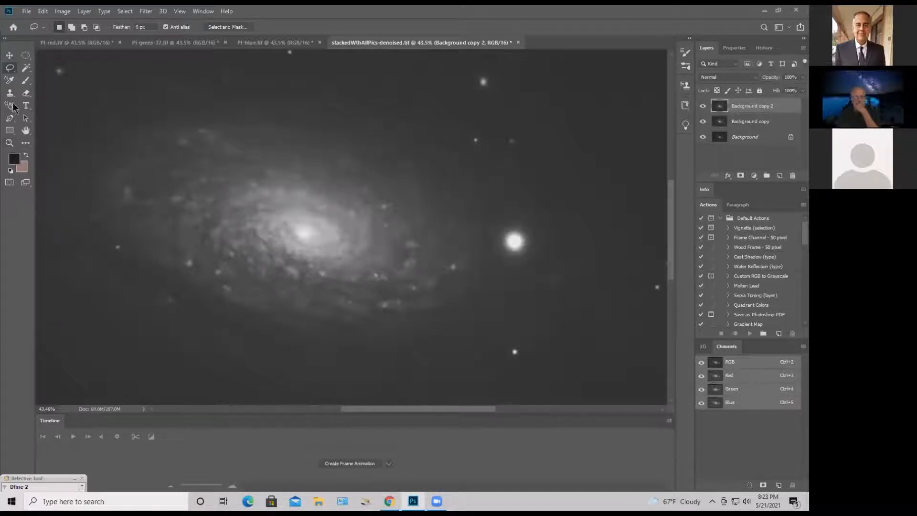
{"action": "left_click", "coordinate": [26, 70]}
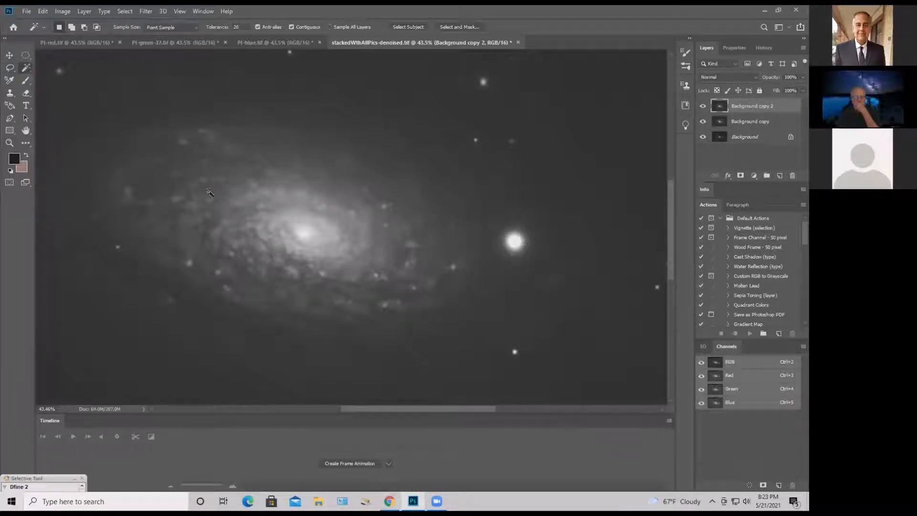
{"action": "left_click", "coordinate": [294, 228]}
{"action": "left_click", "coordinate": [287, 231], "text": "shift"}
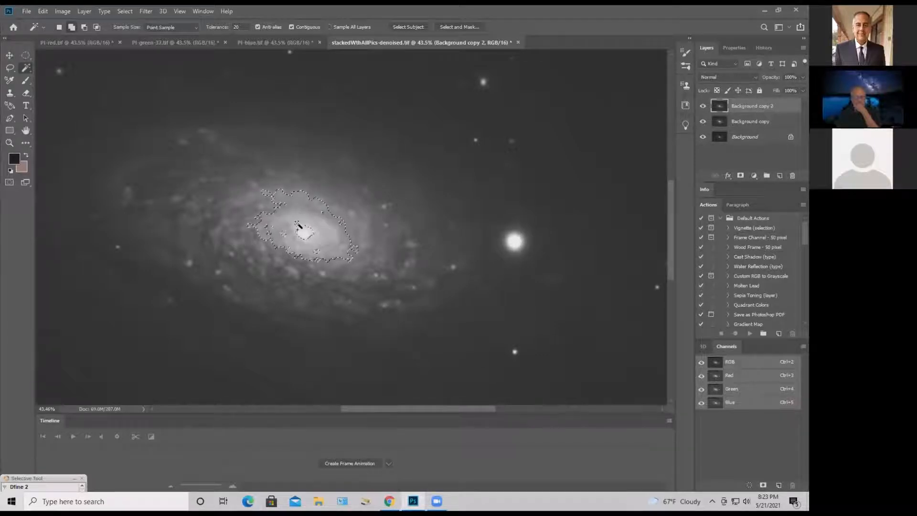
{"action": "left_click", "coordinate": [298, 226], "text": "shift"}
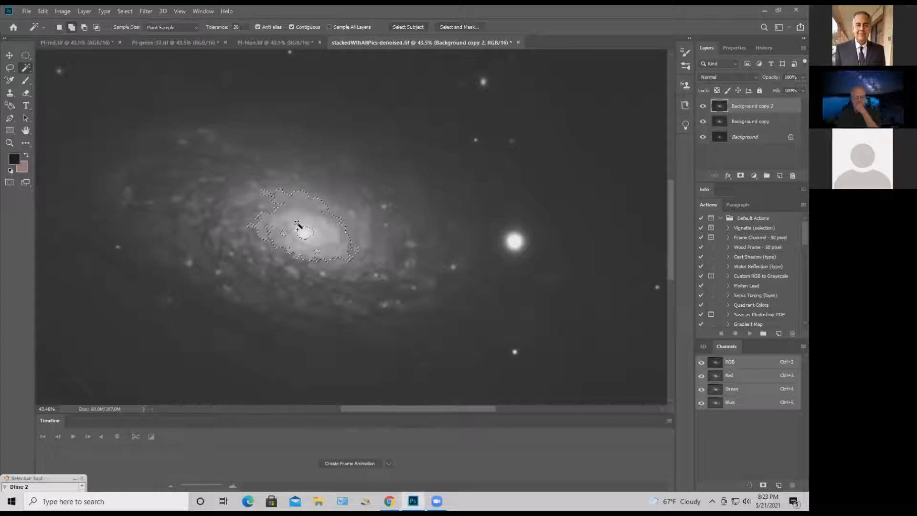
Feather the inner ring selection by 13 pixels and hide its outline
{"action": "key", "text": "shift+F6"}
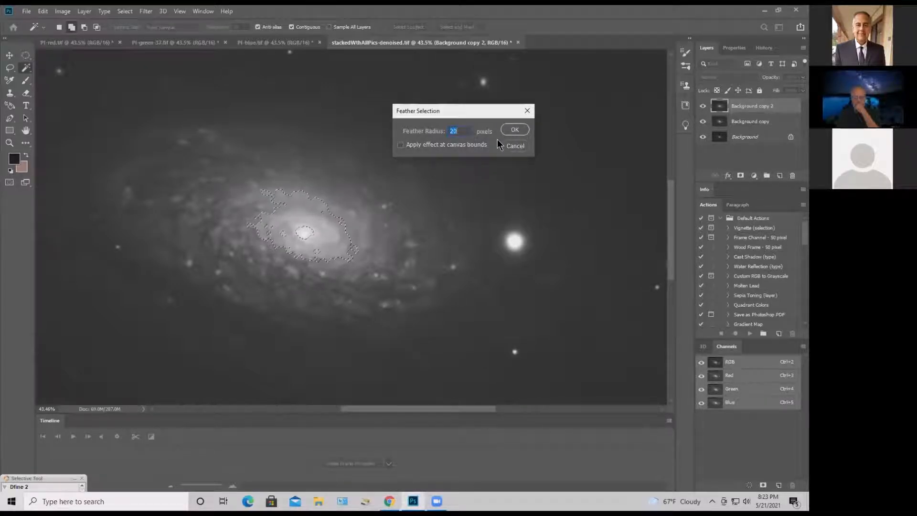
{"action": "type", "text": "13"}
{"action": "key", "text": "Return"}
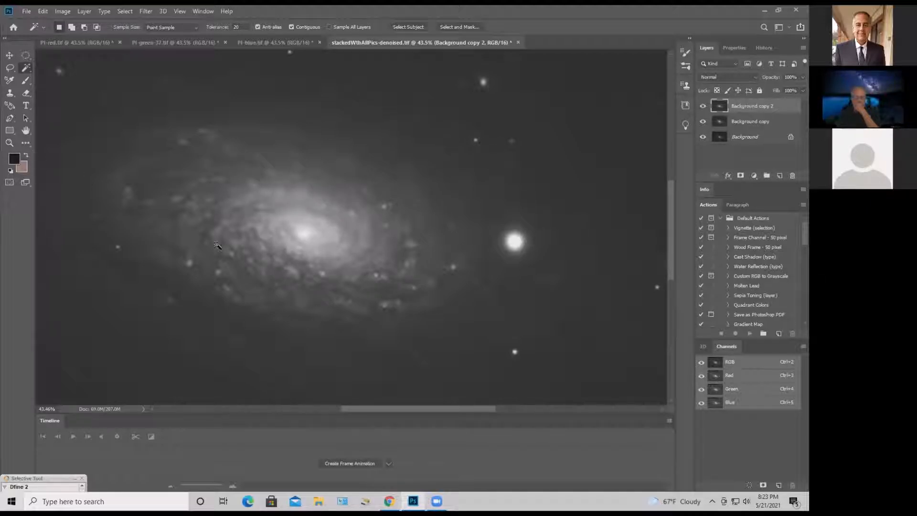
Start a Levels adjustment on the inner ring selection, raise the black input level to 24, and compare with the original
{"action": "key", "text": "ctrl+l"}
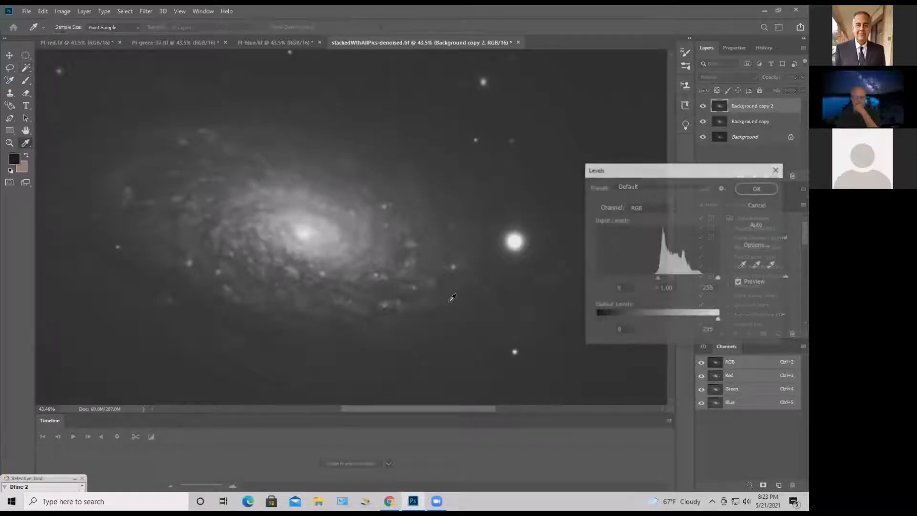
{"action": "left_click_drag", "start_coordinate": [626, 288], "coordinate": [602, 287]}
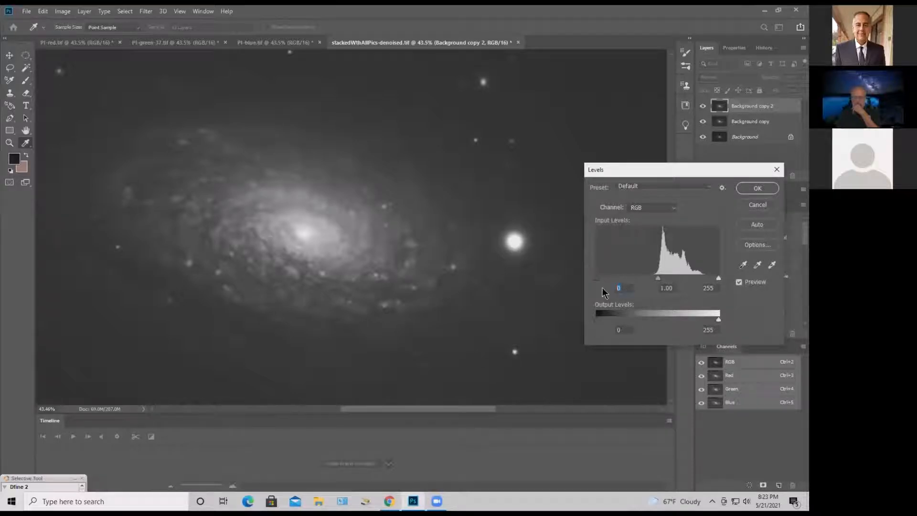
{"action": "key", "text": "Up"}
{"action": "key", "text": "Up"}
{"action": "key", "text": "Up"}
{"action": "key", "text": "Up"}
{"action": "key", "text": "Up"}
{"action": "key", "text": "Up"}
{"action": "key", "text": "Up"}
{"action": "key", "text": "Up"}
{"action": "key", "text": "Up"}
{"action": "key", "text": "Up"}
{"action": "key", "text": "Up"}
{"action": "key", "text": "Up"}
{"action": "key", "text": "Up"}
{"action": "key", "text": "Up"}
{"action": "key", "text": "Up"}
{"action": "key", "text": "Up"}
{"action": "key", "text": "Up"}
{"action": "key", "text": "Up"}
{"action": "key", "text": "Up"}
{"action": "key", "text": "Up"}
{"action": "key", "text": "Up"}
{"action": "key", "text": "Up"}
{"action": "key", "text": "Up"}
{"action": "key", "text": "Up"}
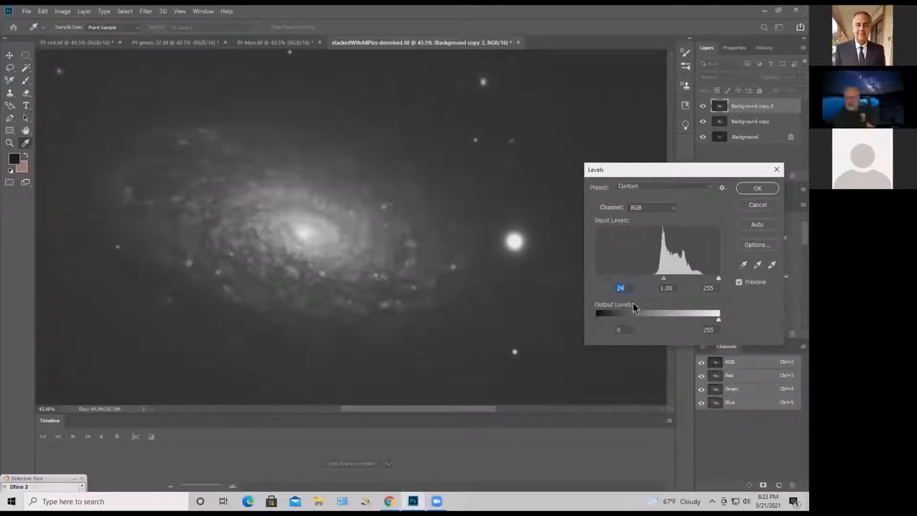
{"action": "left_click", "coordinate": [738, 283]}
{"action": "left_click", "coordinate": [739, 283]}
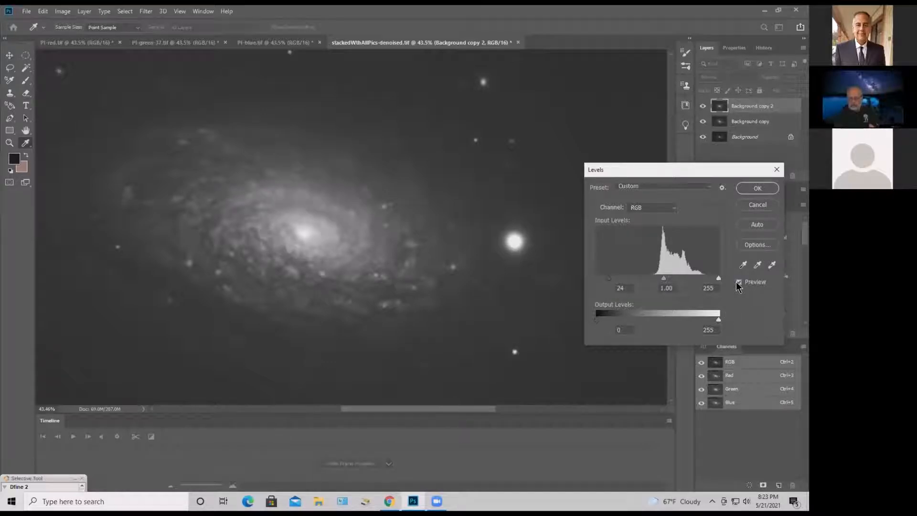
{"action": "left_click", "coordinate": [738, 283]}
{"action": "left_click", "coordinate": [738, 283]}
Lower the black input level slightly, compare the ring with the original, and apply the Levels adjustment
{"action": "left_click_drag", "start_coordinate": [608, 281], "coordinate": [604, 283]}
{"action": "left_click", "coordinate": [738, 282]}
{"action": "left_click", "coordinate": [739, 282]}
{"action": "left_click", "coordinate": [738, 283]}
{"action": "left_click", "coordinate": [757, 191]}
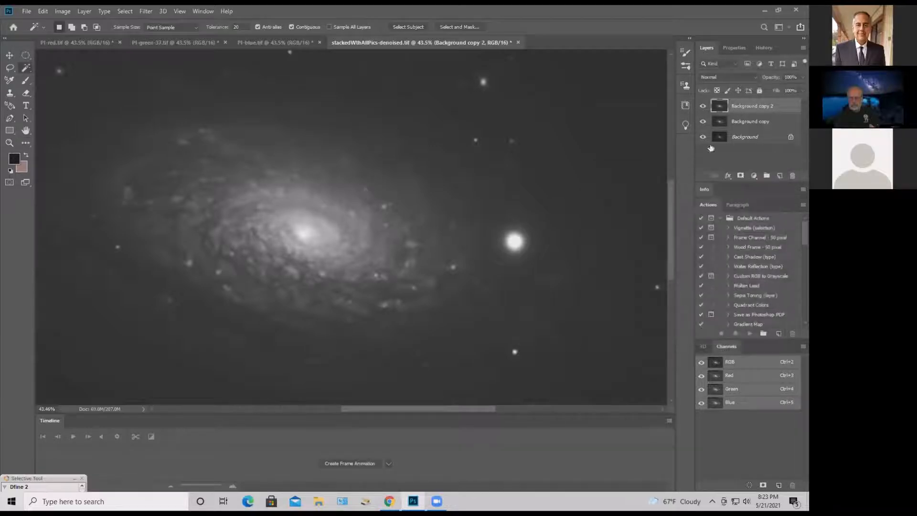
Compare the galaxy with and without the edited Background copy 2 layer, leaving the layer shown
{"action": "left_click", "coordinate": [702, 107]}
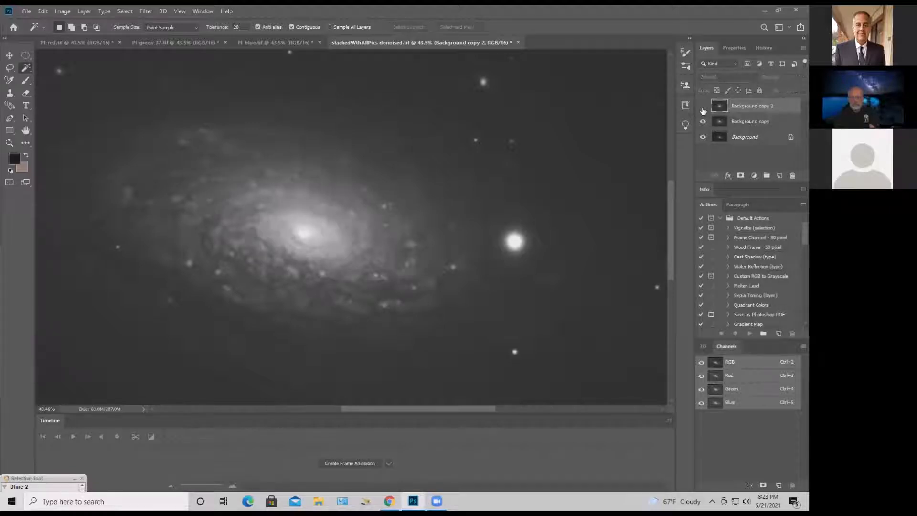
{"action": "left_click", "coordinate": [702, 107]}
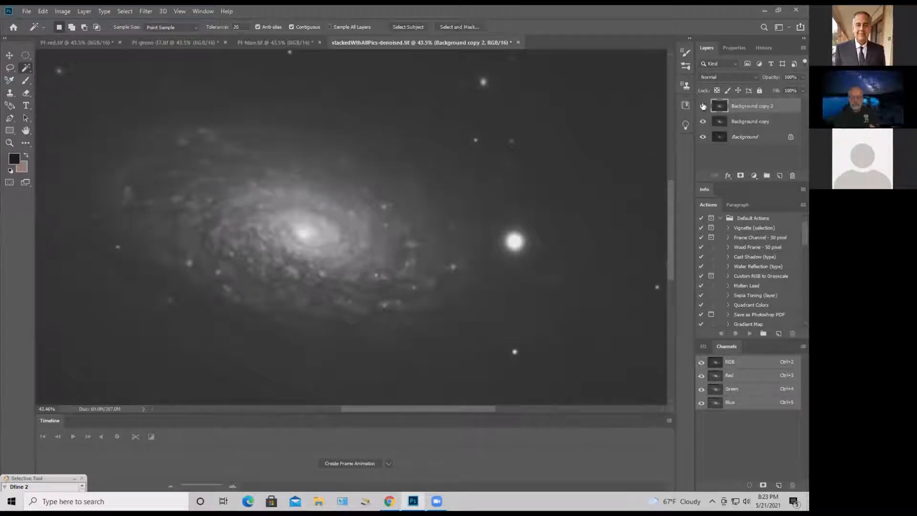
{"action": "left_click", "coordinate": [703, 107]}
{"action": "left_click", "coordinate": [703, 107]}
Examine the core and the spiral detail beside the nucleus up close and review the available Sharpen filters
{"action": "left_click", "coordinate": [9, 143]}
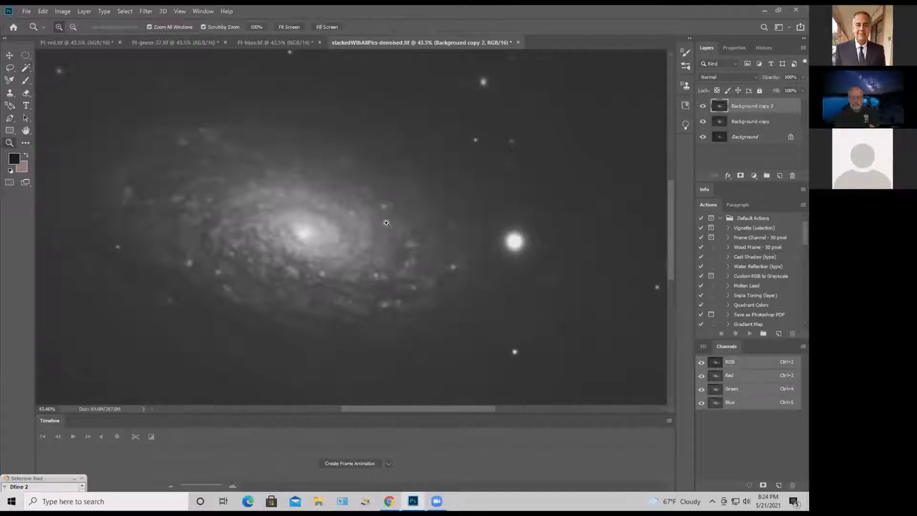
{"action": "left_click_drag", "start_coordinate": [381, 223], "coordinate": [301, 232]}
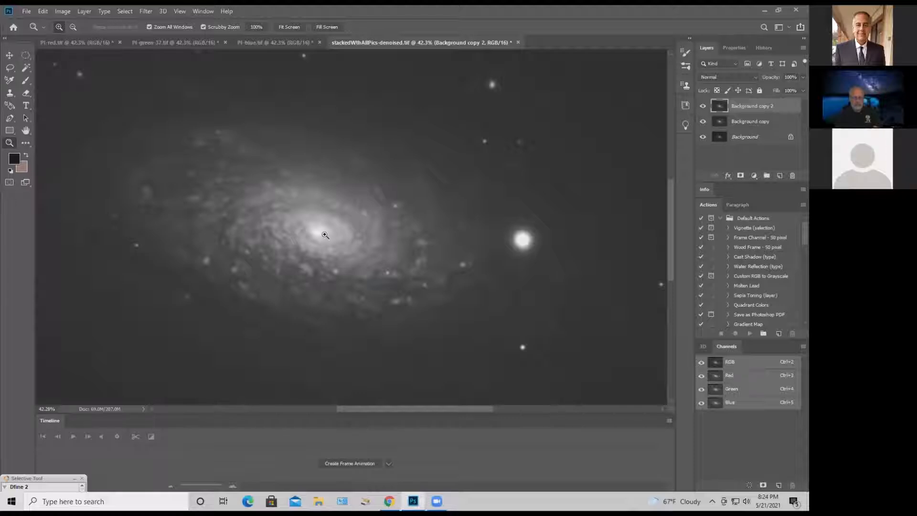
{"action": "left_click", "coordinate": [144, 12]}
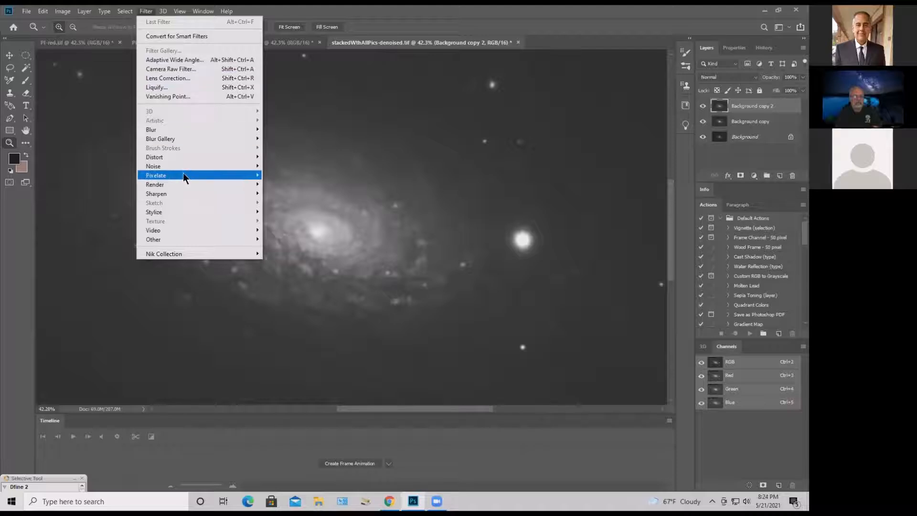
{"action": "mouse_move", "coordinate": [184, 175]}
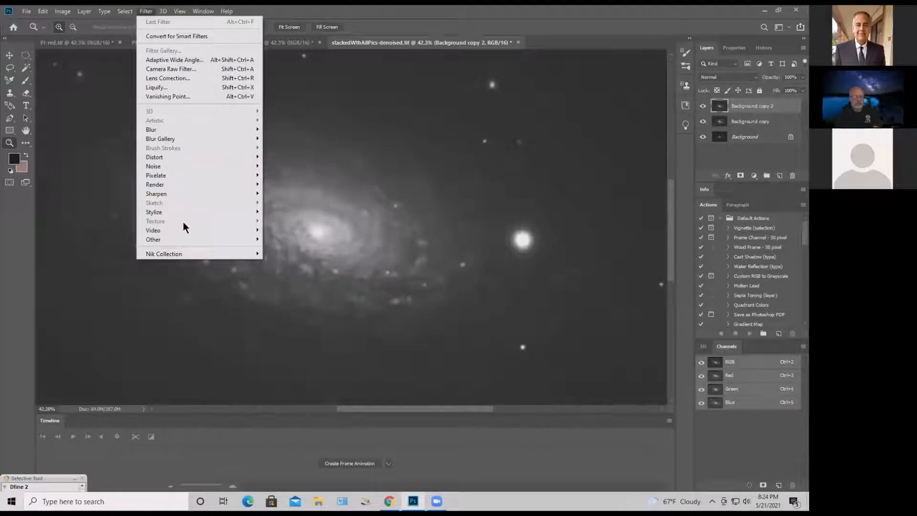
{"action": "mouse_move", "coordinate": [183, 194]}
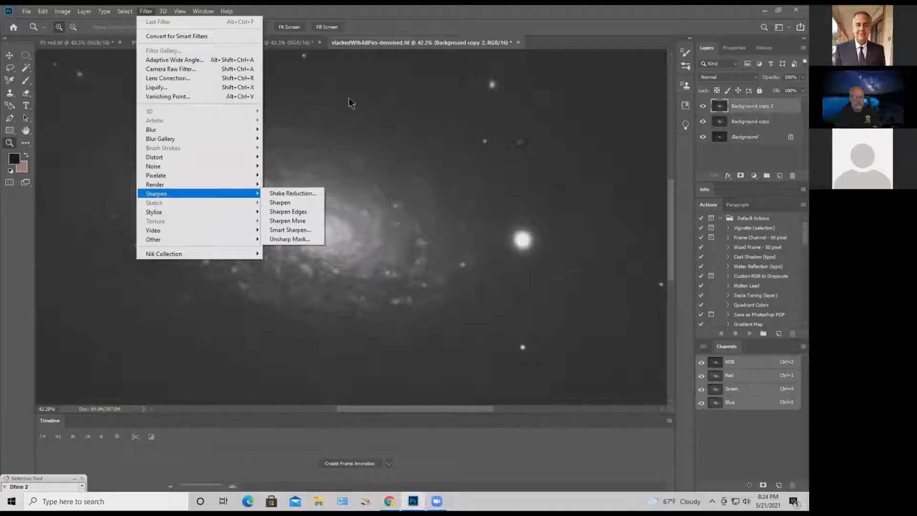
{"action": "left_click", "coordinate": [383, 22]}
{"action": "left_click_drag", "start_coordinate": [223, 220], "coordinate": [378, 263]}
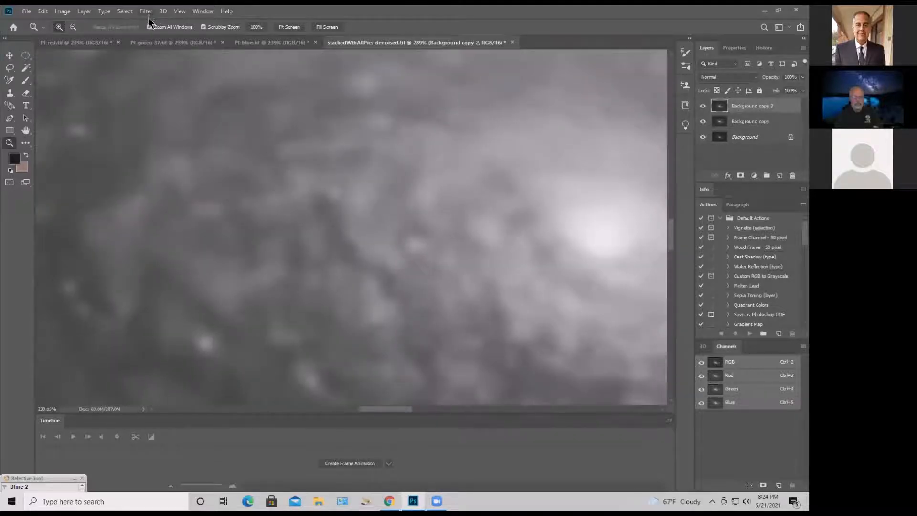
{"action": "left_click", "coordinate": [147, 11]}
{"action": "mouse_move", "coordinate": [188, 197]}
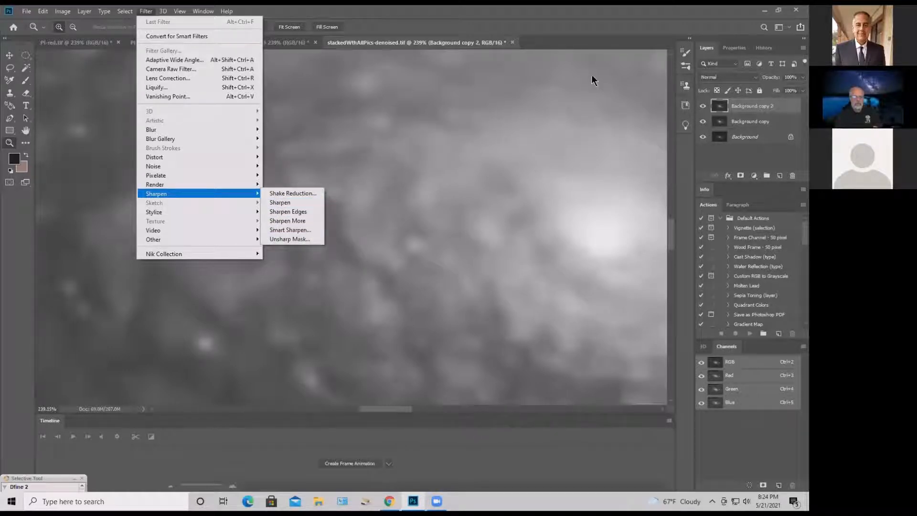
{"action": "left_click", "coordinate": [643, 11]}
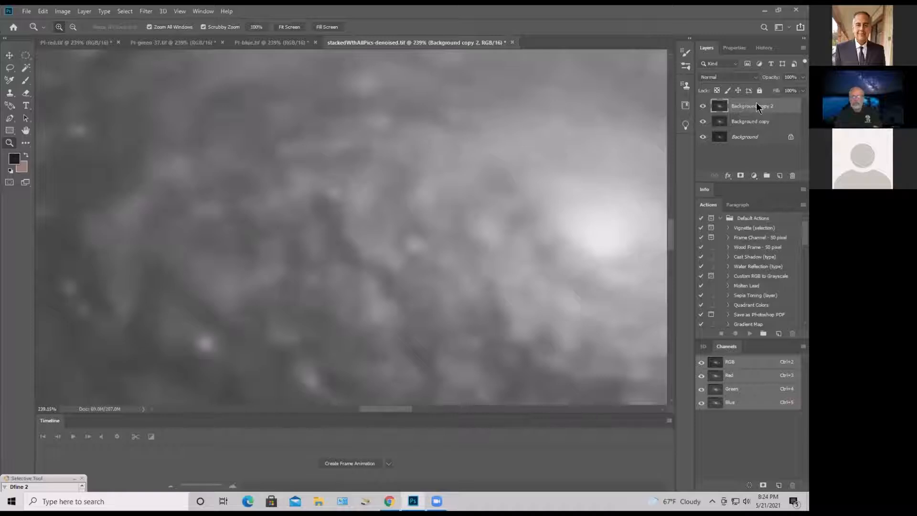
Duplicate the Background copy 2 layer within the same document
{"action": "right_click", "coordinate": [756, 102]}
{"action": "left_click", "coordinate": [688, 133]}
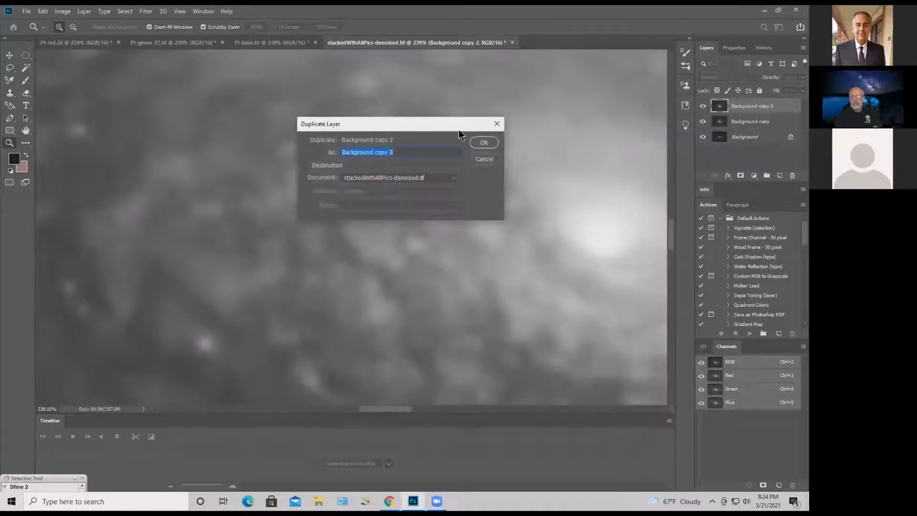
{"action": "left_click", "coordinate": [485, 143]}
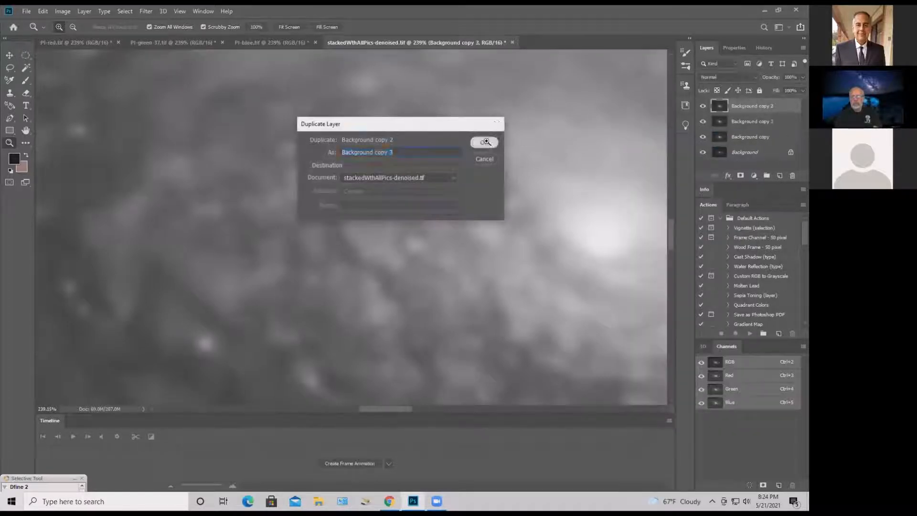
{"action": "left_click", "coordinate": [127, 13]}
{"action": "mouse_move", "coordinate": [151, 148]}
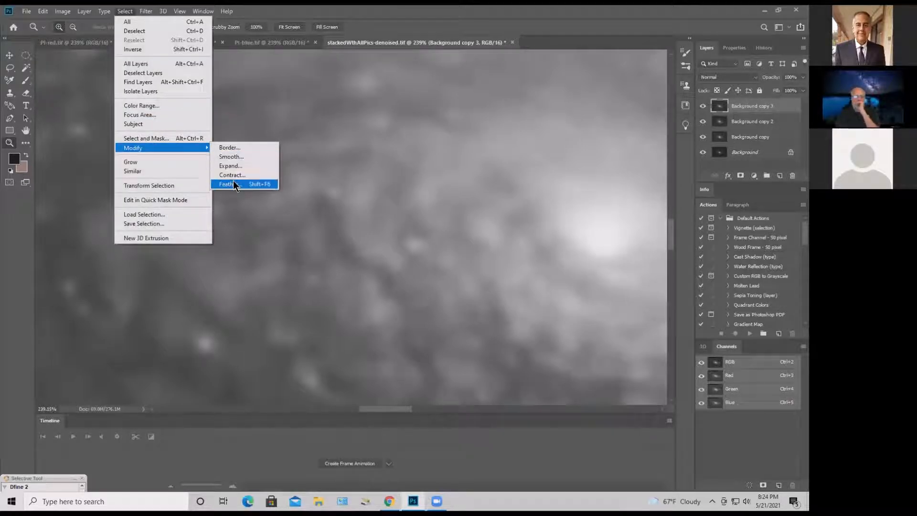
{"action": "left_click", "coordinate": [146, 12]}
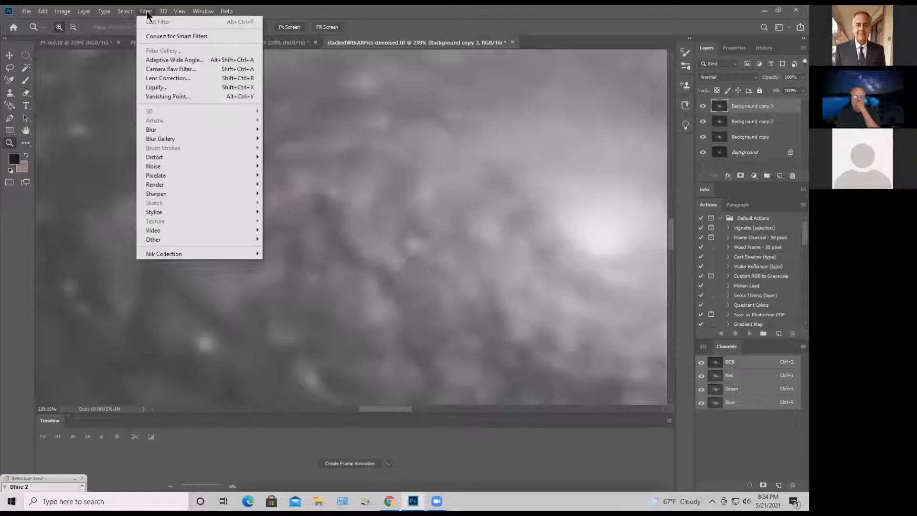
{"action": "mouse_move", "coordinate": [211, 198]}
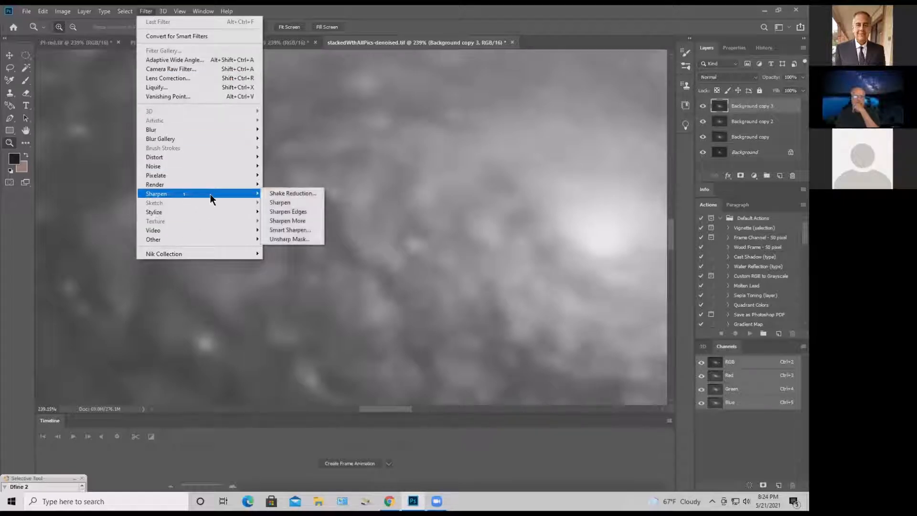
{"action": "left_click", "coordinate": [290, 239]}
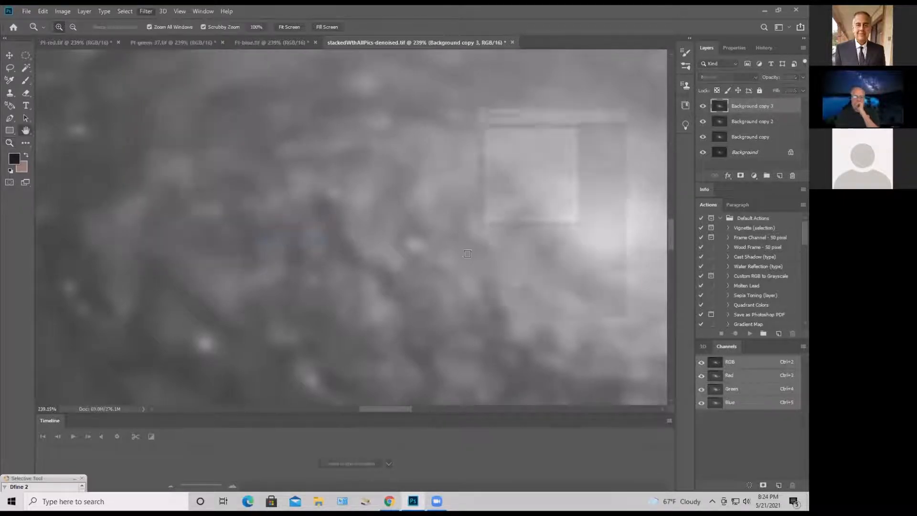
{"action": "left_click_drag", "start_coordinate": [545, 116], "coordinate": [592, 87]}
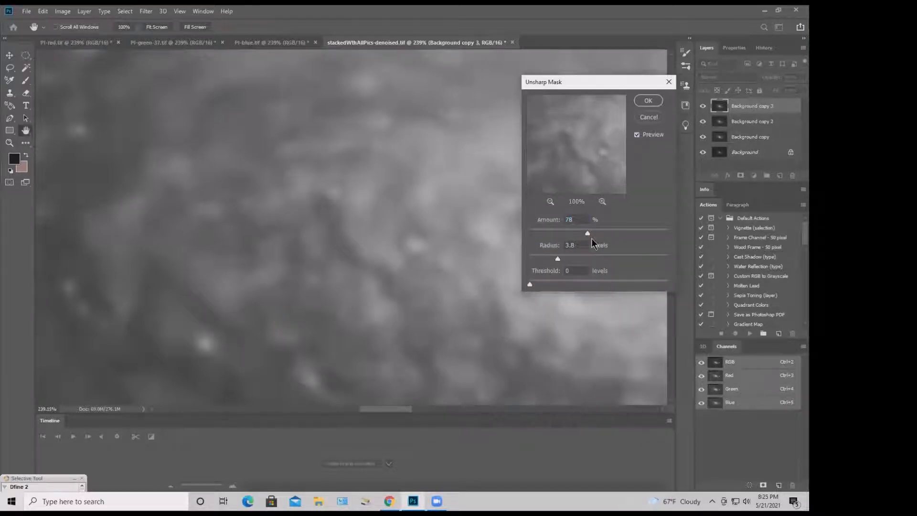
{"action": "double_click", "coordinate": [575, 244]}
{"action": "key", "text": "Up"}
{"action": "left_click", "coordinate": [578, 217]}
{"action": "left_click_drag", "start_coordinate": [548, 224], "coordinate": [609, 224]}
{"action": "left_click", "coordinate": [647, 101]}
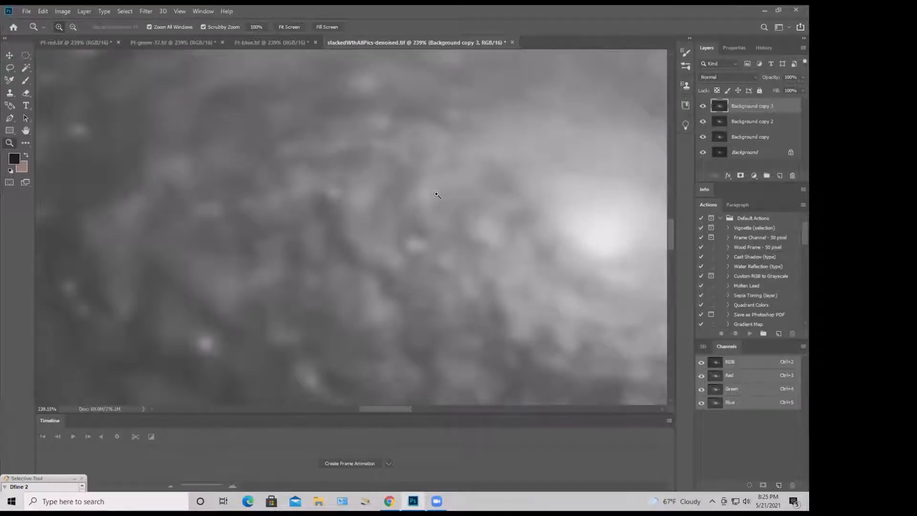
Clear the selection and sharpen the whole Background copy 3 layer using Unsharp Mask with amount 81% and radius 4.1 pixels
{"action": "left_click", "coordinate": [125, 12]}
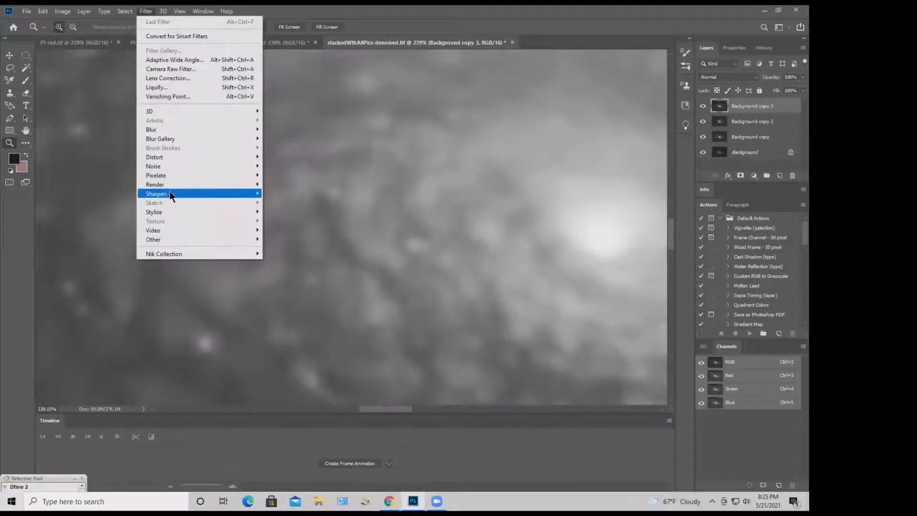
{"action": "mouse_move", "coordinate": [170, 192]}
{"action": "left_click", "coordinate": [293, 238]}
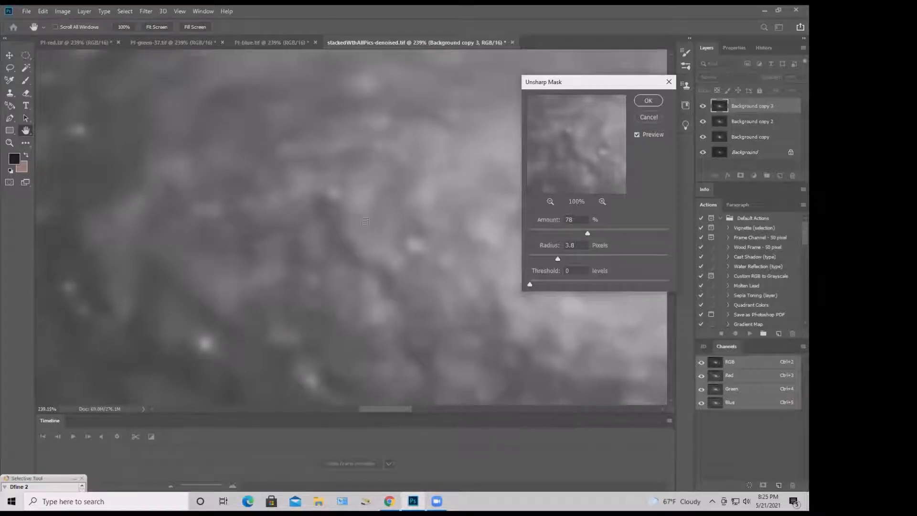
{"action": "left_click_drag", "start_coordinate": [578, 220], "coordinate": [539, 221]}
{"action": "left_click_drag", "start_coordinate": [540, 245], "coordinate": [541, 245]}
{"action": "left_click_drag", "start_coordinate": [558, 218], "coordinate": [562, 219]}
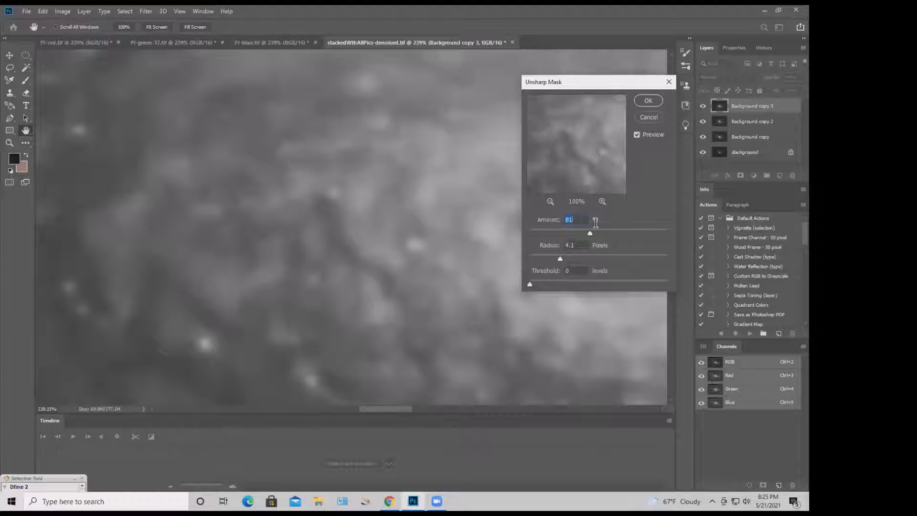
{"action": "left_click", "coordinate": [638, 135]}
{"action": "left_click", "coordinate": [638, 136]}
{"action": "left_click", "coordinate": [647, 101]}
Compare the galaxy's core and arms with and without the sharpened Background copy 3 layer
{"action": "left_click_drag", "start_coordinate": [321, 188], "coordinate": [239, 191]}
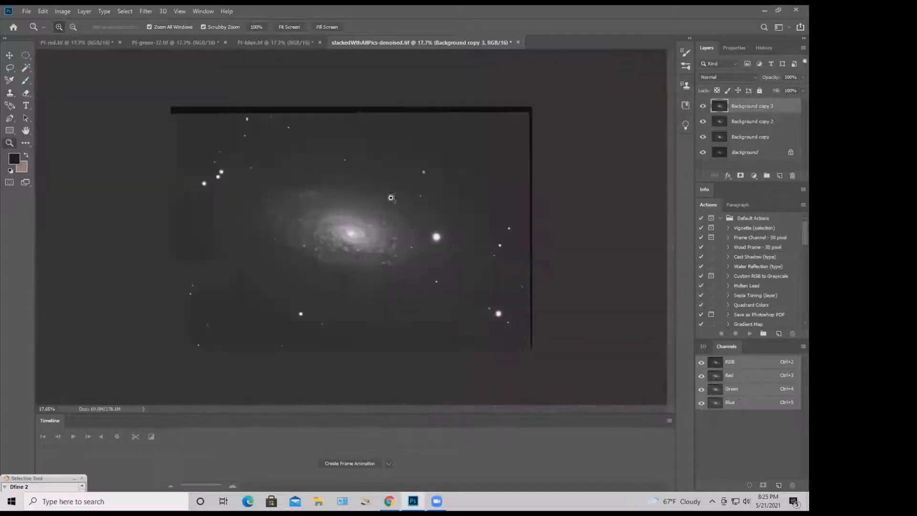
{"action": "left_click_drag", "start_coordinate": [358, 238], "coordinate": [432, 239]}
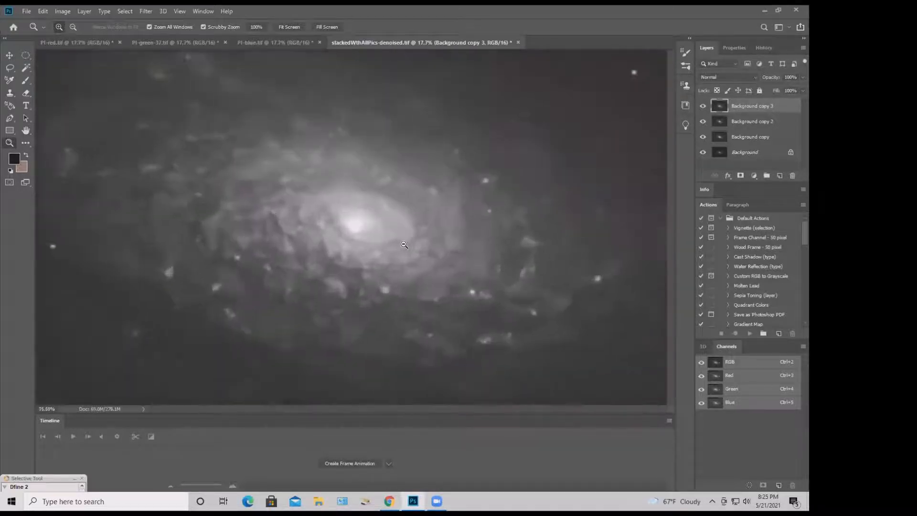
{"action": "left_click", "coordinate": [703, 106]}
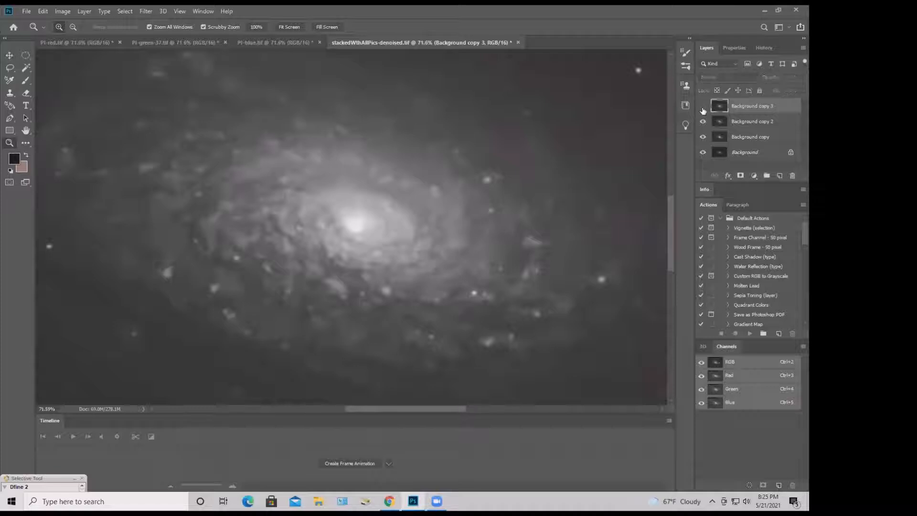
{"action": "left_click", "coordinate": [703, 106]}
{"action": "left_click", "coordinate": [703, 106]}
{"action": "left_click", "coordinate": [703, 107]}
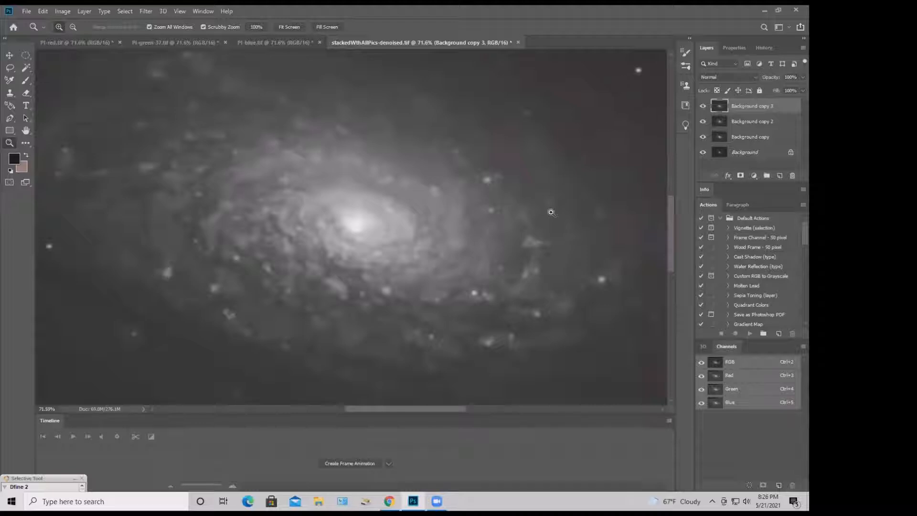
Compare the bright star group with the sharpened layer shown and hidden, leave it hidden, and return to the galaxy
{"action": "left_click_drag", "start_coordinate": [558, 185], "coordinate": [515, 199]}
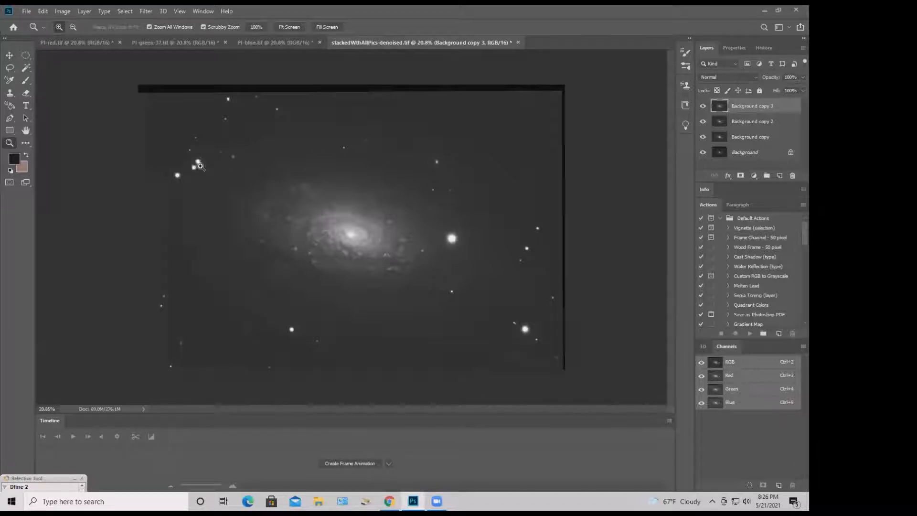
{"action": "left_click_drag", "start_coordinate": [199, 165], "coordinate": [285, 171]}
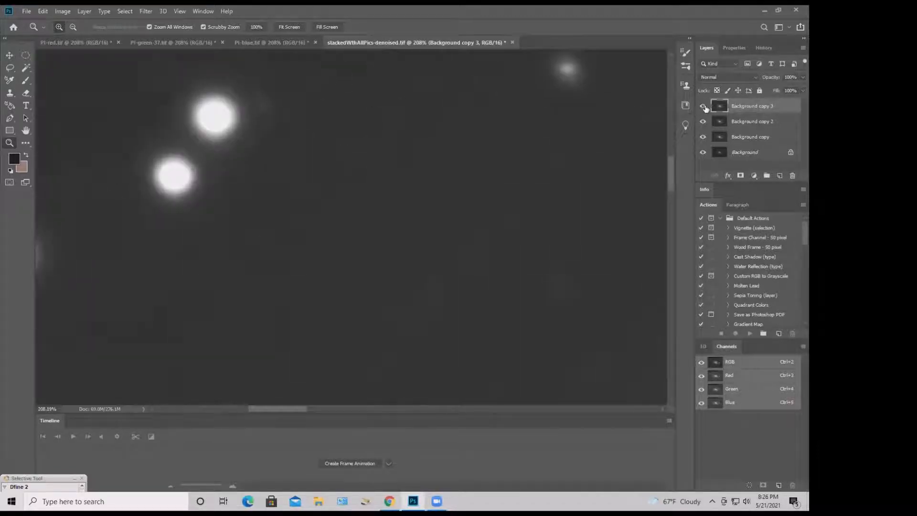
{"action": "left_click", "coordinate": [703, 106]}
{"action": "left_click", "coordinate": [703, 107]}
{"action": "left_click", "coordinate": [703, 107]}
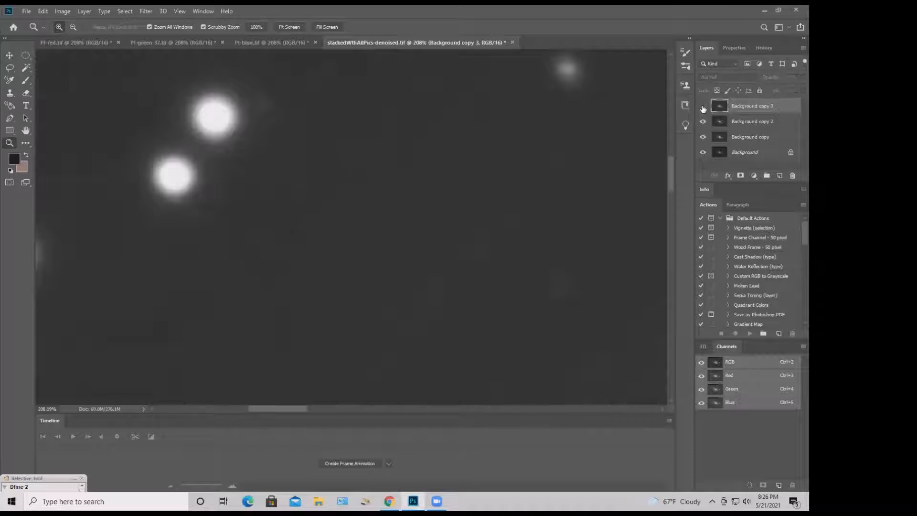
{"action": "left_click_drag", "start_coordinate": [595, 164], "coordinate": [501, 194]}
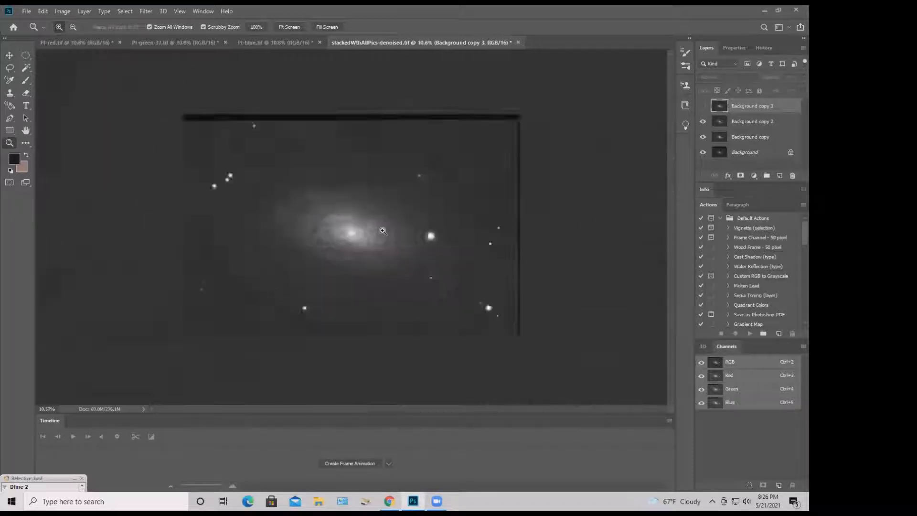
{"action": "left_click_drag", "start_coordinate": [377, 231], "coordinate": [492, 231]}
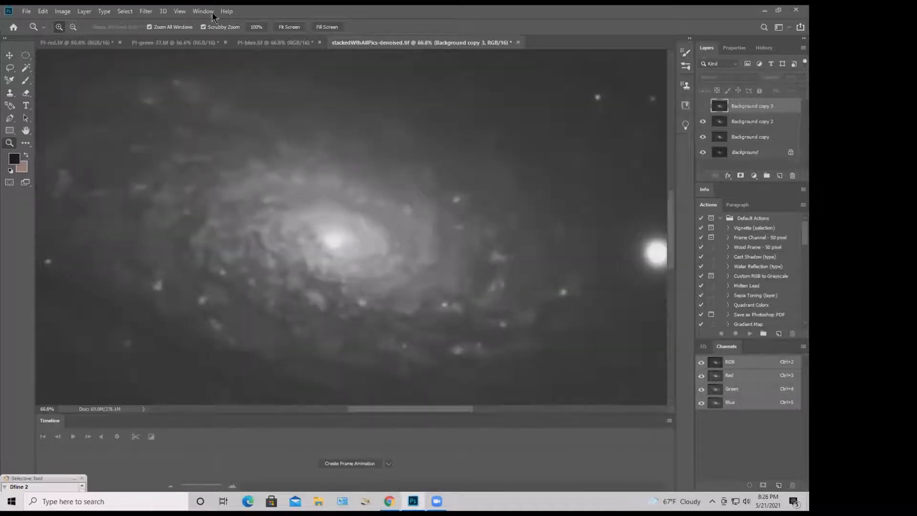
Make the sharpened Background copy 3 layer visible
{"action": "left_click", "coordinate": [146, 12]}
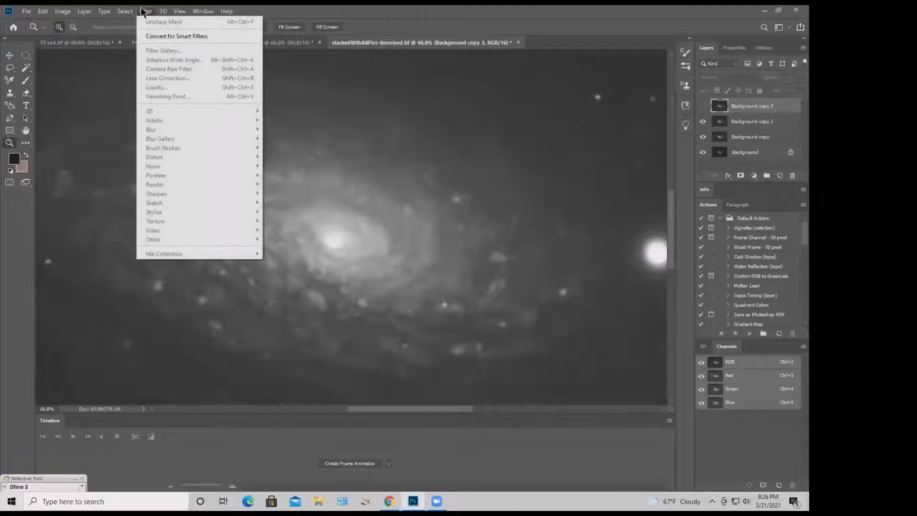
{"action": "left_click", "coordinate": [562, 22]}
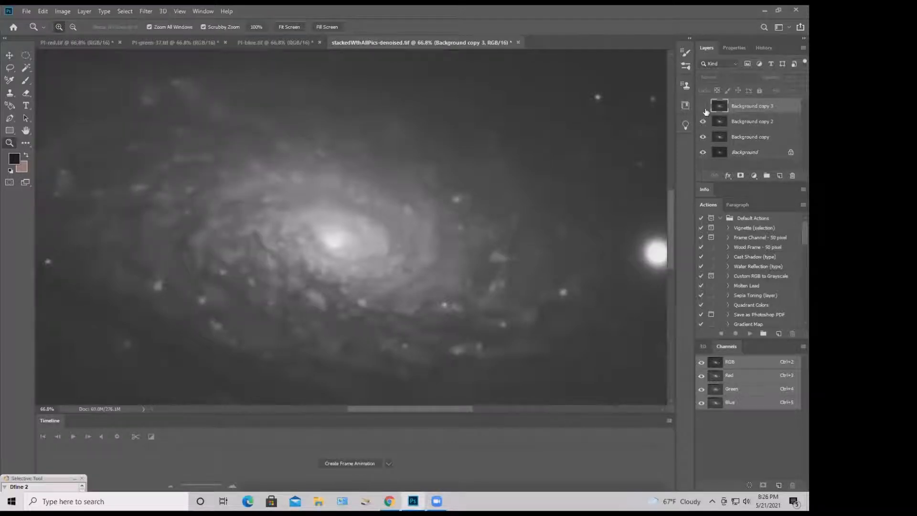
Try a global Structure of 23% on Background copy 3 in Viveza 2, compare it in the preview, and discard the filter
{"action": "left_click", "coordinate": [146, 12]}
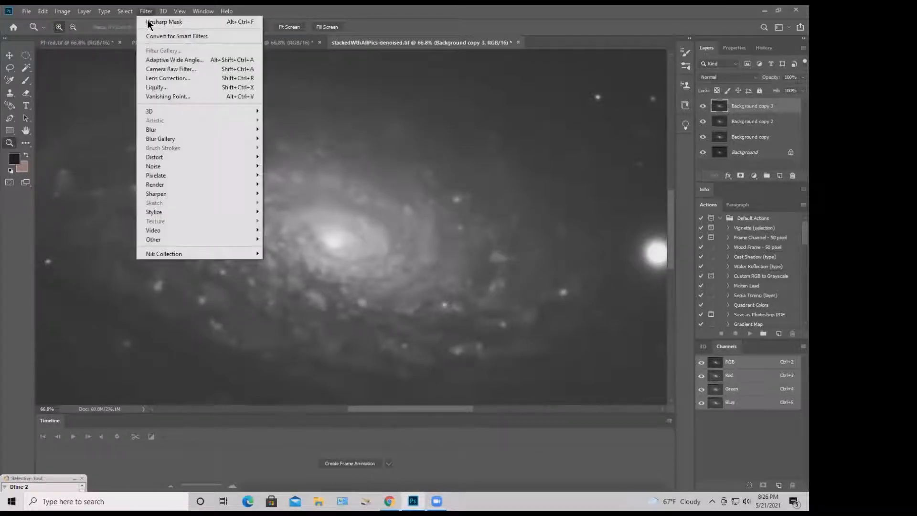
{"action": "mouse_move", "coordinate": [159, 252]}
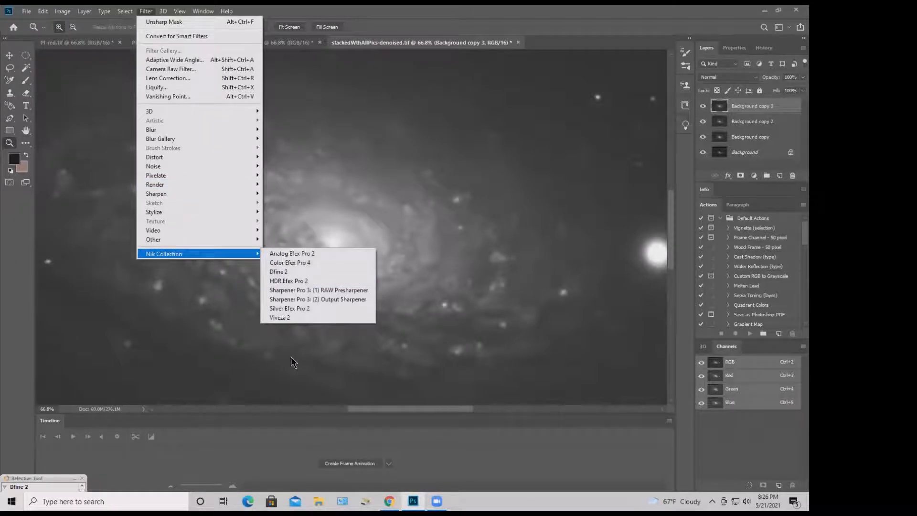
{"action": "left_click", "coordinate": [285, 318]}
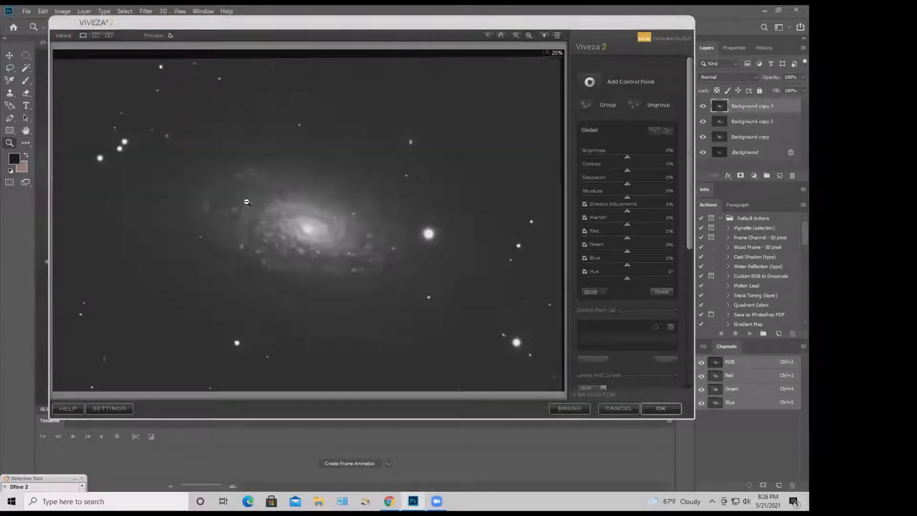
{"action": "left_click_drag", "start_coordinate": [246, 199], "coordinate": [298, 257]}
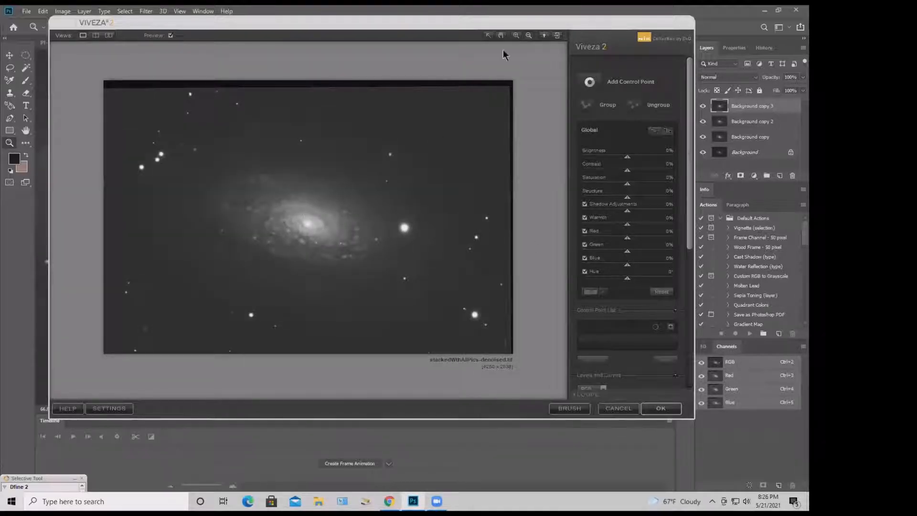
{"action": "left_click", "coordinate": [286, 213]}
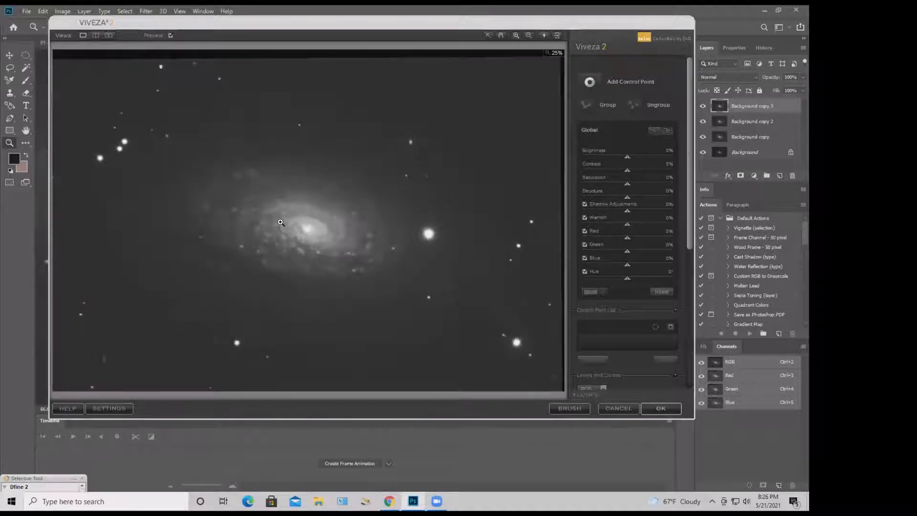
{"action": "left_click", "coordinate": [305, 222]}
{"action": "left_click", "coordinate": [335, 202]}
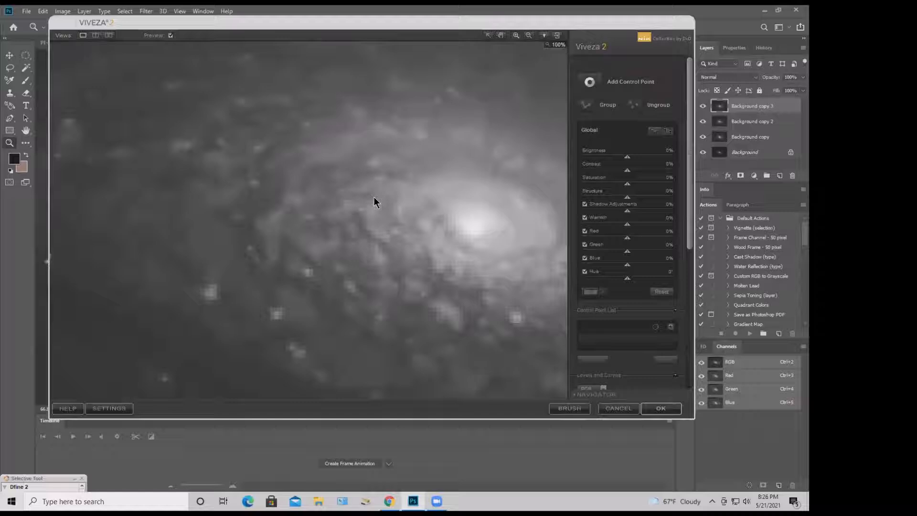
{"action": "left_click", "coordinate": [410, 199]}
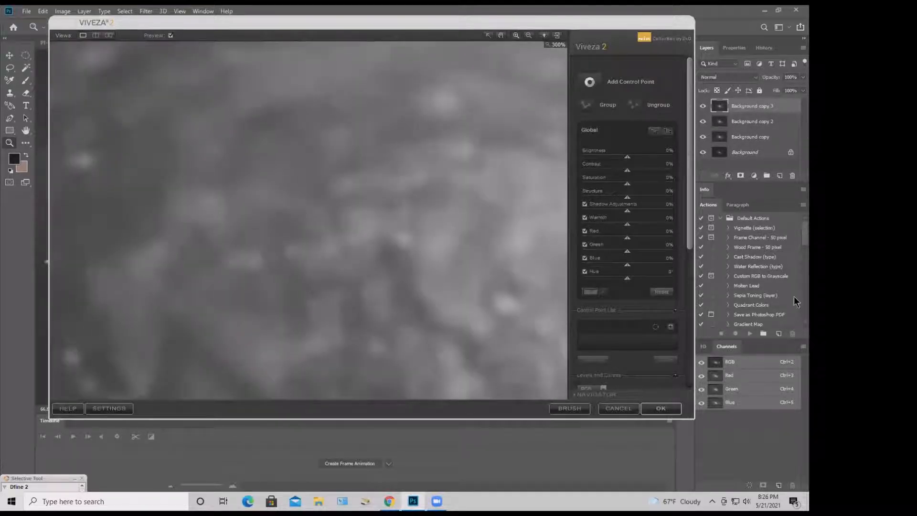
{"action": "left_click_drag", "start_coordinate": [628, 203], "coordinate": [638, 204]}
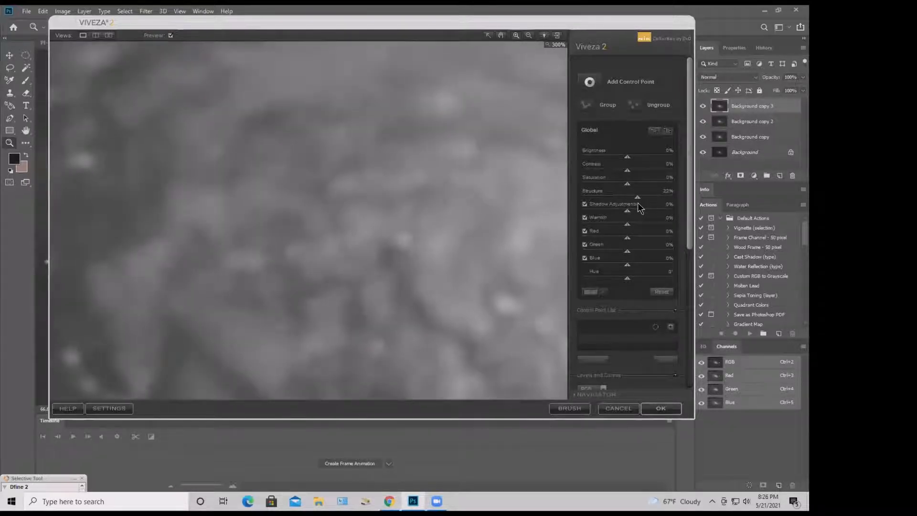
{"action": "left_click", "coordinate": [170, 36]}
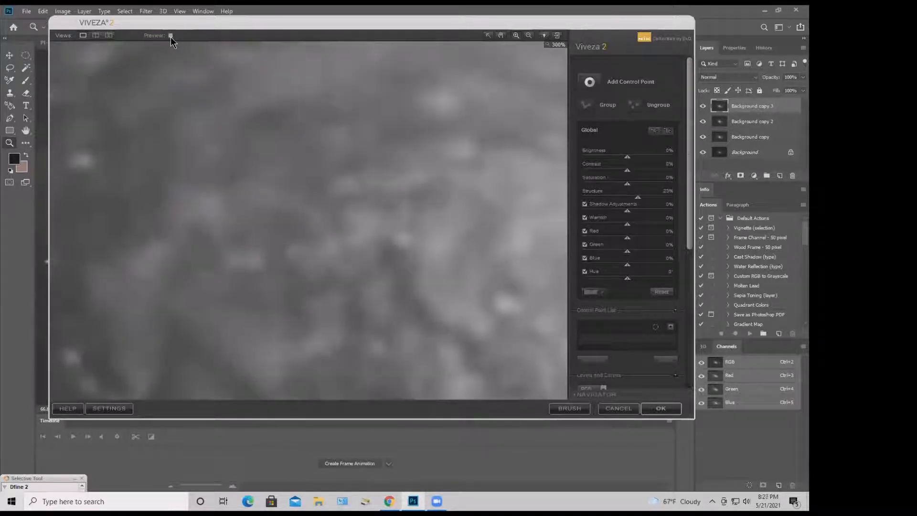
{"action": "left_click", "coordinate": [617, 408]}
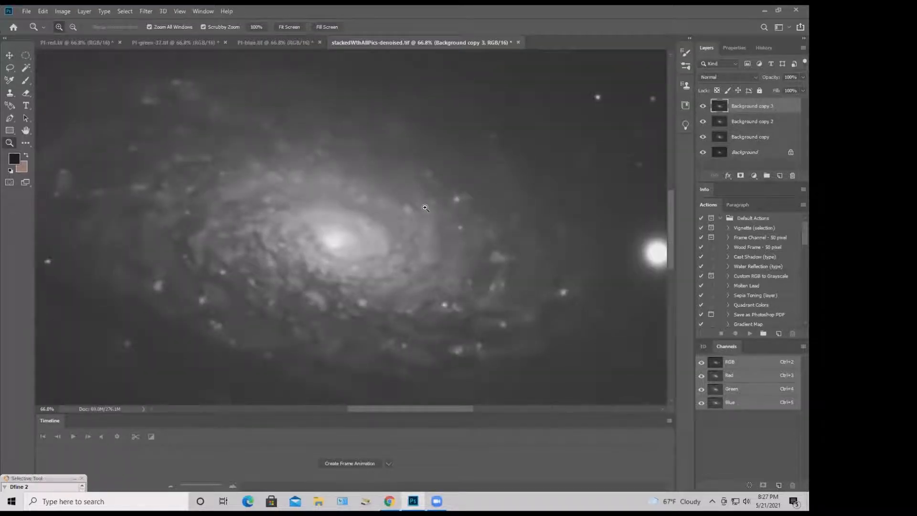
Compare the galaxy with Background copy 3 shown and hidden, both close up and zoomed out, leaving the layer visible
{"action": "left_click_drag", "start_coordinate": [425, 206], "coordinate": [455, 205]}
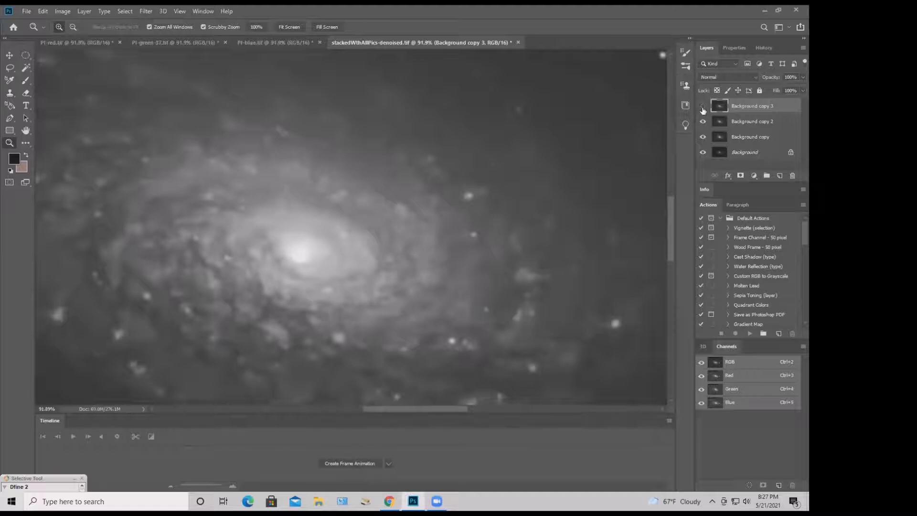
{"action": "left_click", "coordinate": [702, 107]}
{"action": "left_click", "coordinate": [702, 109]}
{"action": "scroll", "coordinate": [244, 172], "scroll_direction": "down", "scroll_amount": 5}
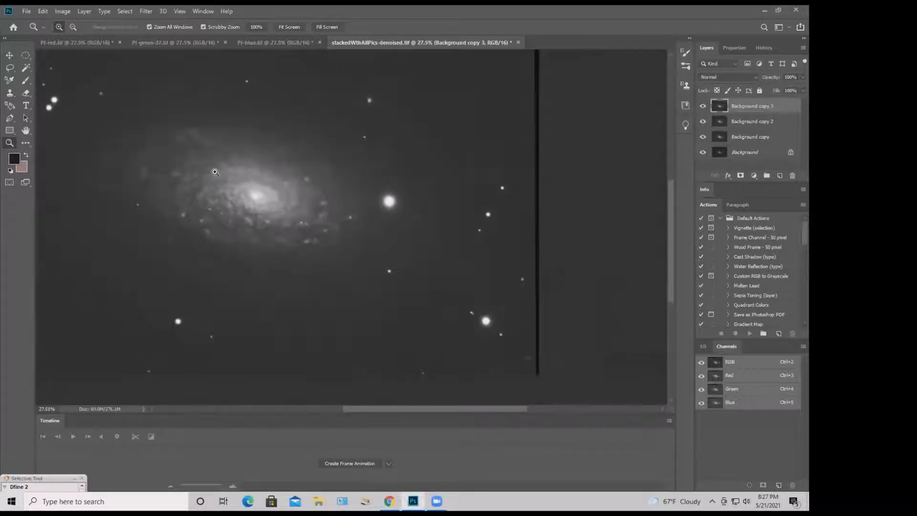
{"action": "scroll", "coordinate": [207, 172], "scroll_direction": "up", "scroll_amount": 1}
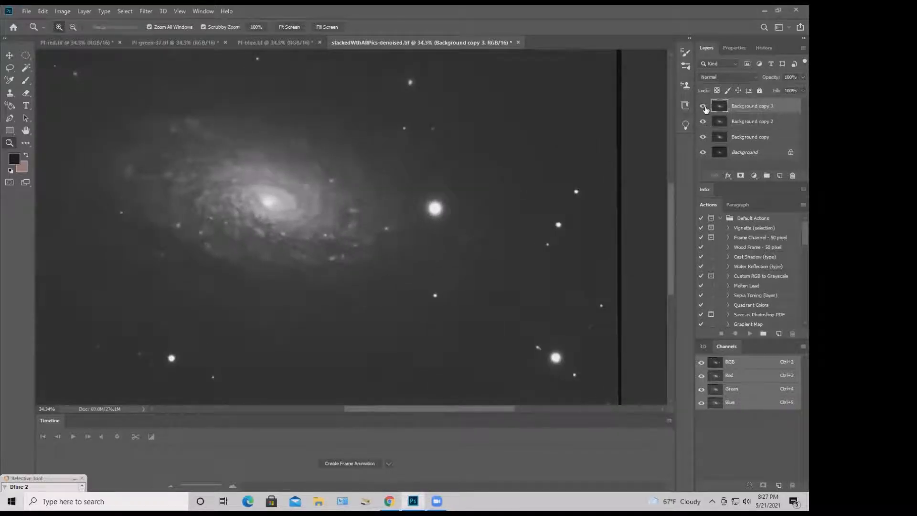
{"action": "left_click", "coordinate": [703, 106]}
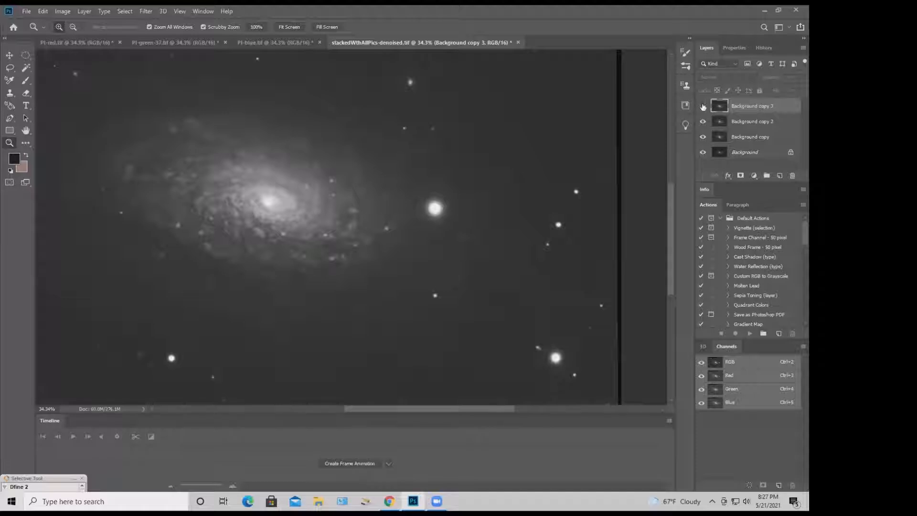
{"action": "left_click", "coordinate": [703, 106]}
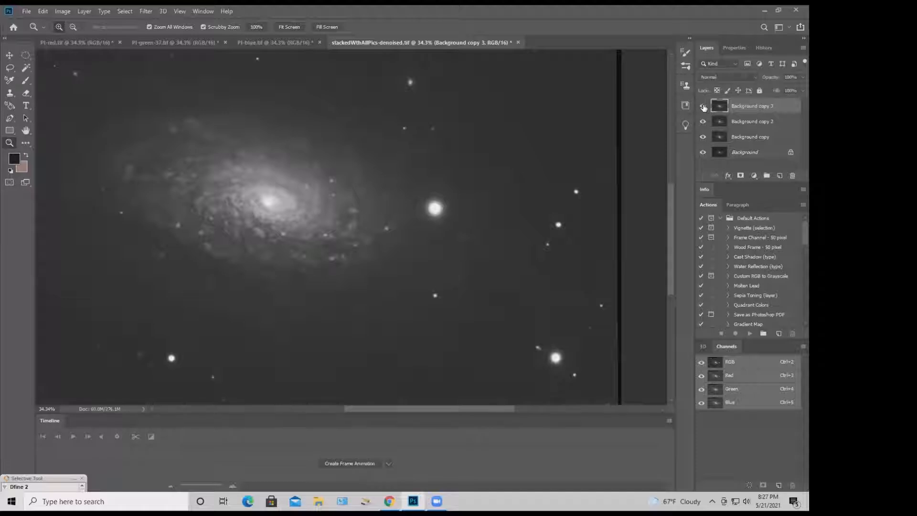
Add a layer mask that hides all of Background copy 3
{"action": "left_click", "coordinate": [86, 12]}
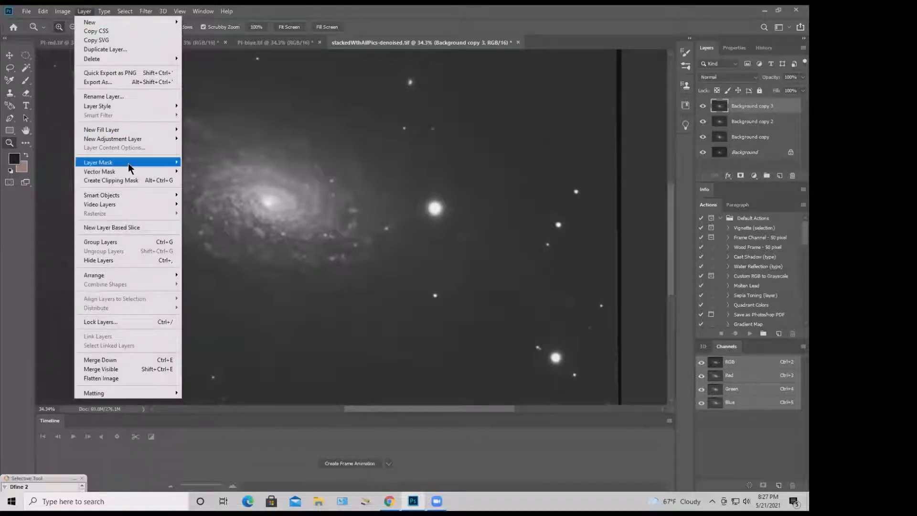
{"action": "mouse_move", "coordinate": [129, 162]}
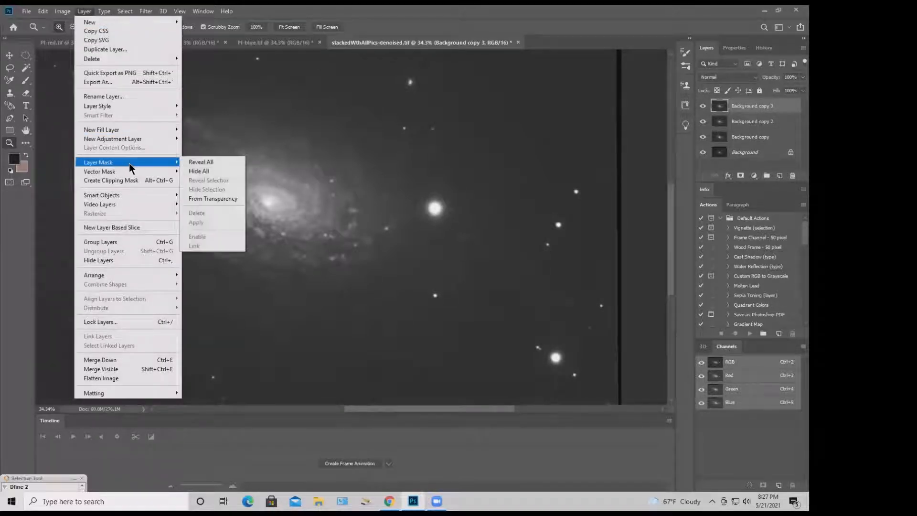
{"action": "left_click", "coordinate": [203, 171]}
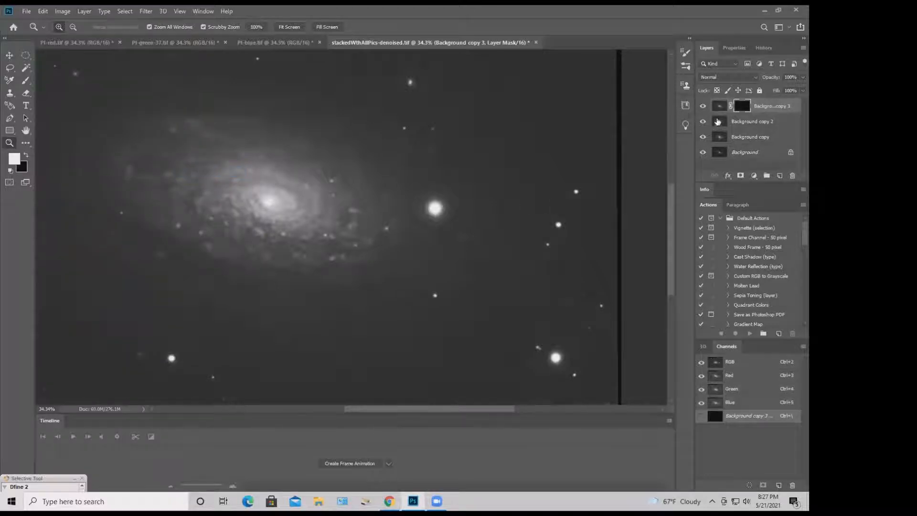
Compare the galaxy's core close up with the Background copy 3 layer mask disabled and enabled, leaving the mask enabled
{"action": "left_click_drag", "start_coordinate": [230, 186], "coordinate": [406, 186]}
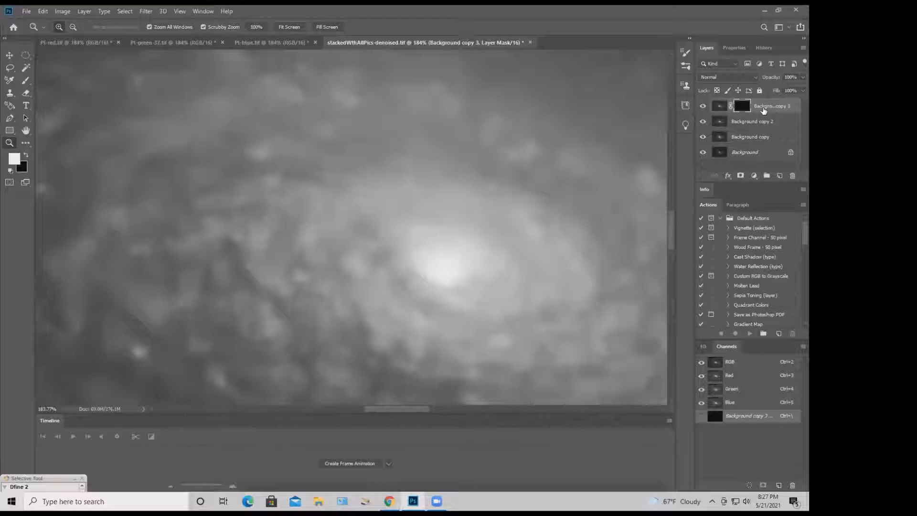
{"action": "right_click", "coordinate": [743, 109]}
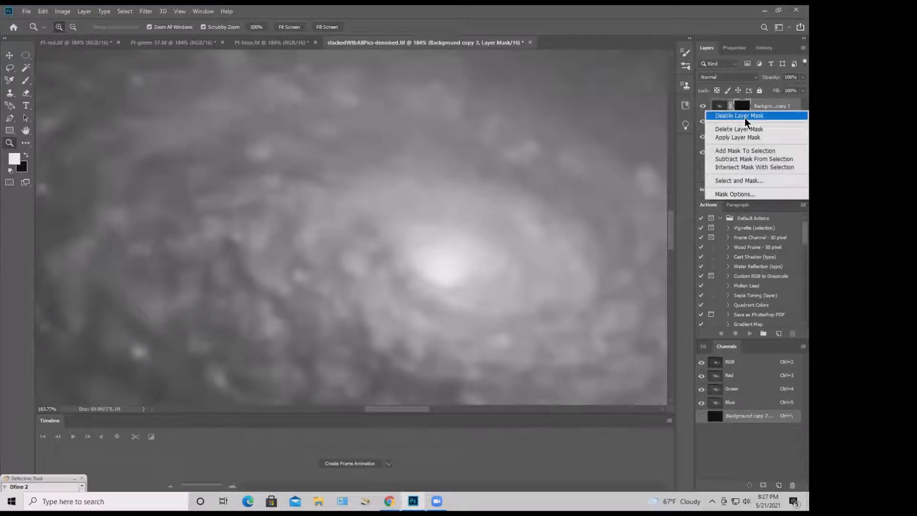
{"action": "left_click", "coordinate": [744, 118]}
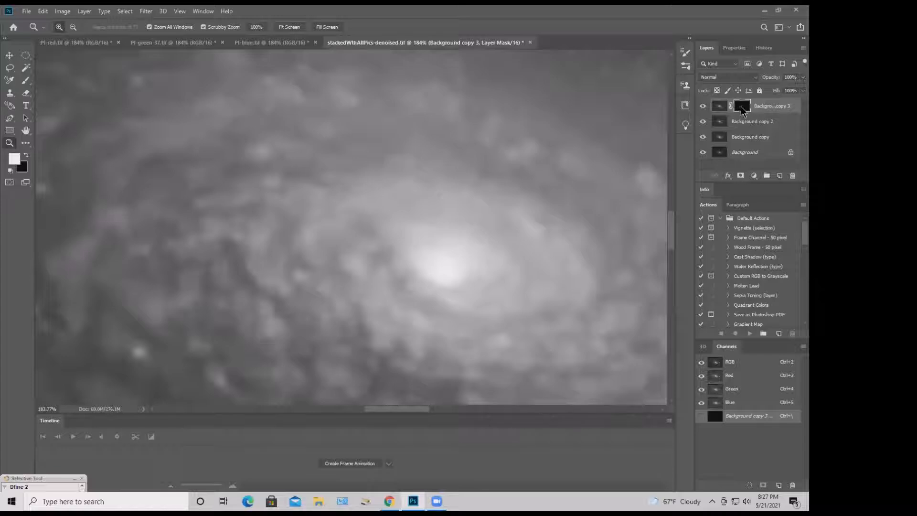
{"action": "right_click", "coordinate": [742, 110]}
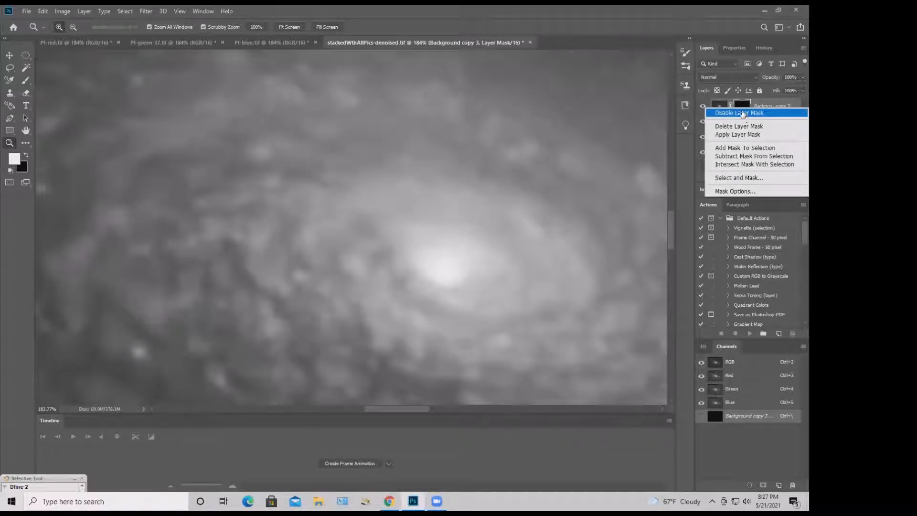
{"action": "left_click", "coordinate": [741, 113]}
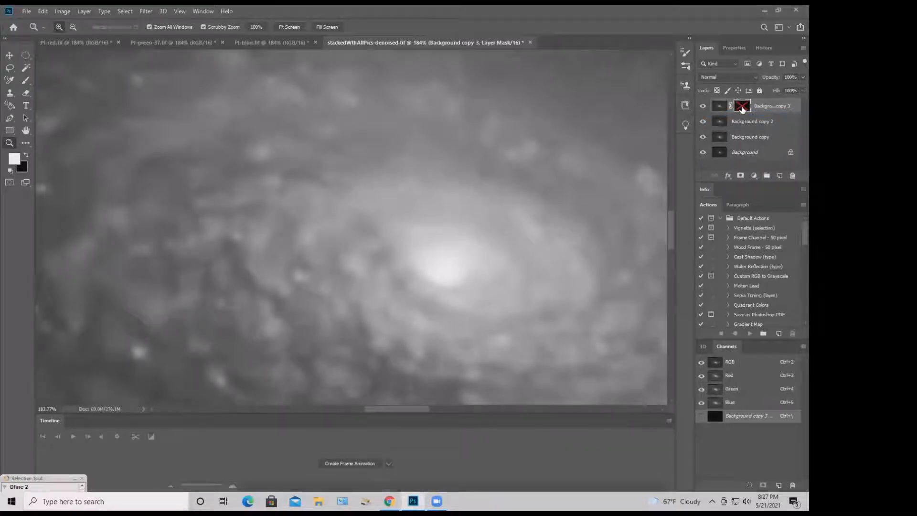
{"action": "left_click", "coordinate": [742, 111], "text": "shift"}
{"action": "left_click_drag", "start_coordinate": [489, 222], "coordinate": [111, 240]}
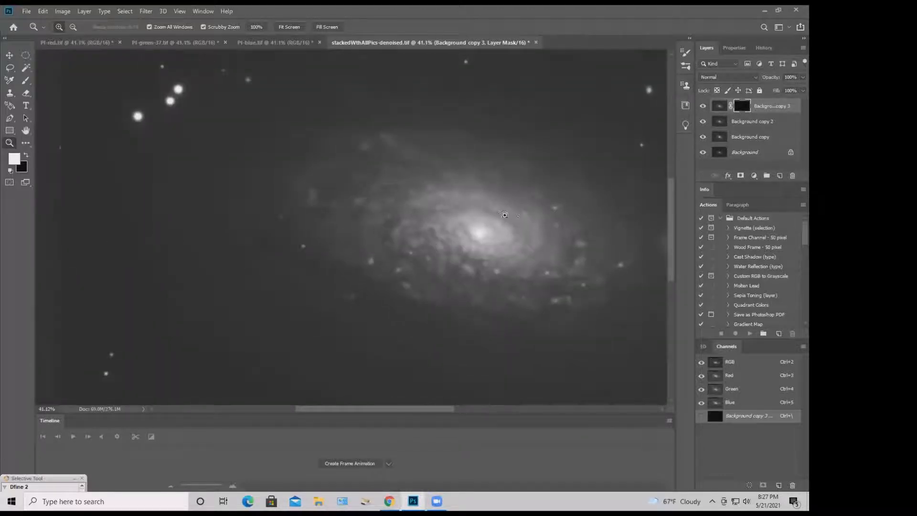
Check the fully masked Background copy 3 layer by hiding and showing it while examining the galaxy's core
{"action": "left_click_drag", "start_coordinate": [504, 212], "coordinate": [731, 215]}
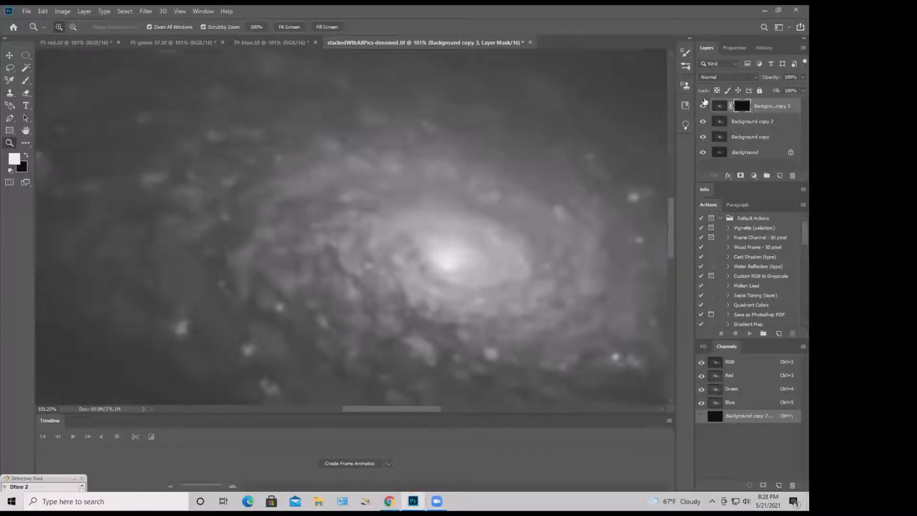
{"action": "left_click", "coordinate": [702, 106]}
{"action": "left_click_drag", "start_coordinate": [394, 213], "coordinate": [432, 211]}
{"action": "left_click", "coordinate": [702, 106]}
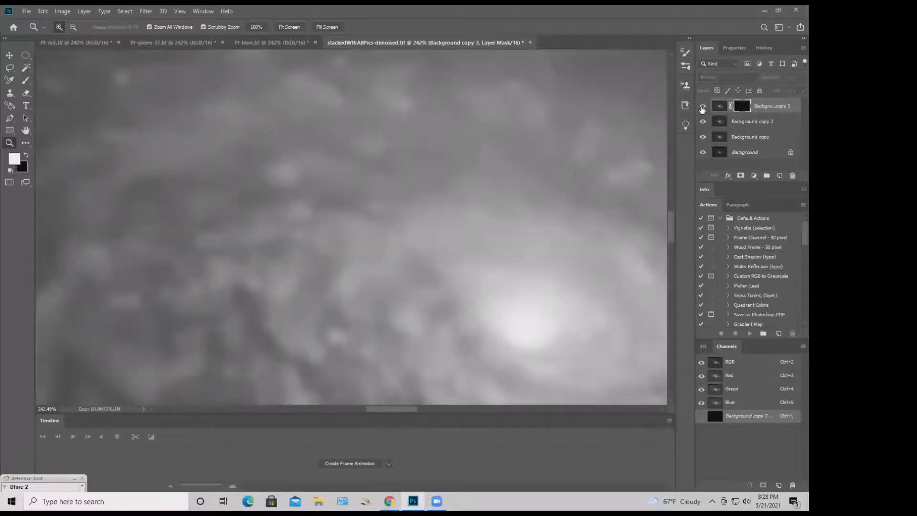
{"action": "left_click_drag", "start_coordinate": [569, 195], "coordinate": [515, 211]}
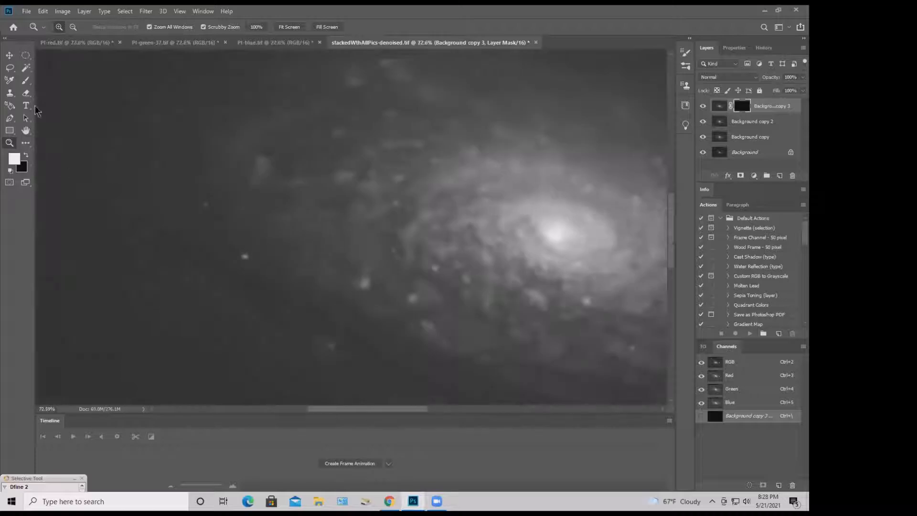
Paint the mask white over the galaxy's core and arms with the 300-pixel brush at 100% opacity, and compare with the layer hidden
{"action": "left_click", "coordinate": [26, 80]}
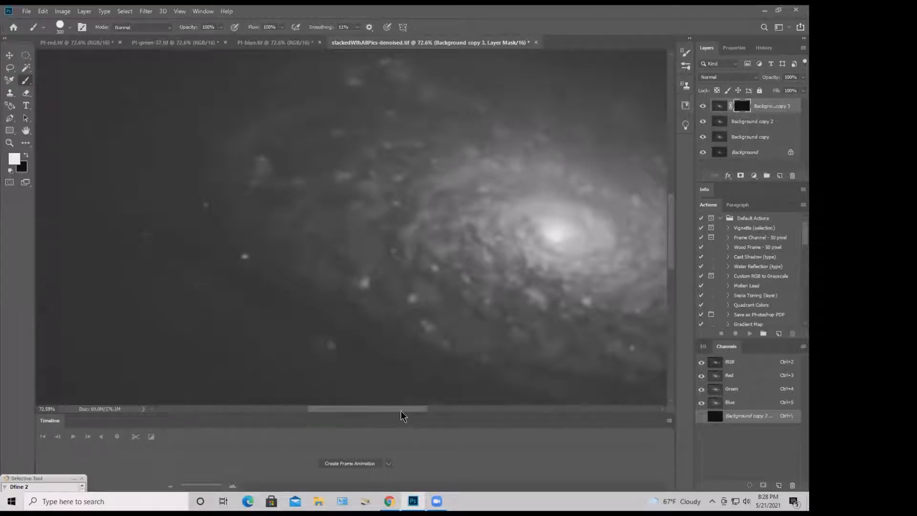
{"action": "left_click_drag", "start_coordinate": [402, 410], "coordinate": [431, 411]}
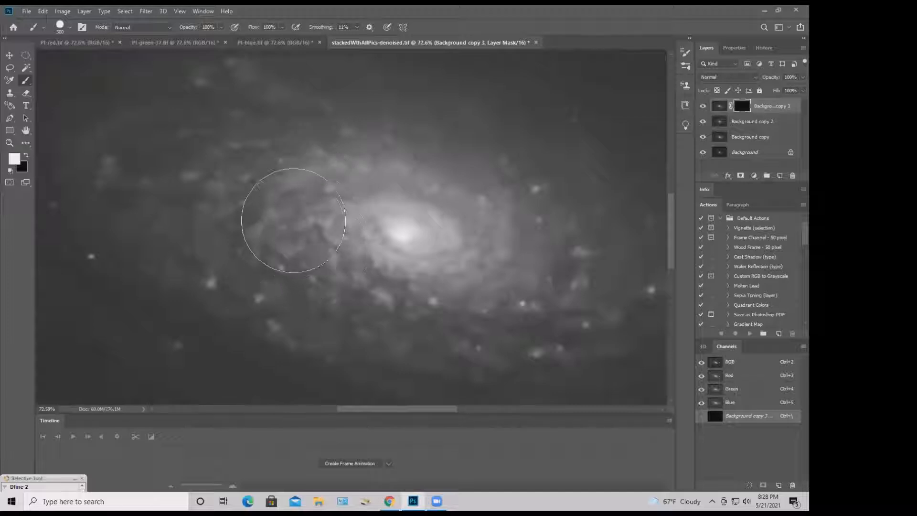
{"action": "left_click_drag", "start_coordinate": [340, 275], "coordinate": [303, 265]}
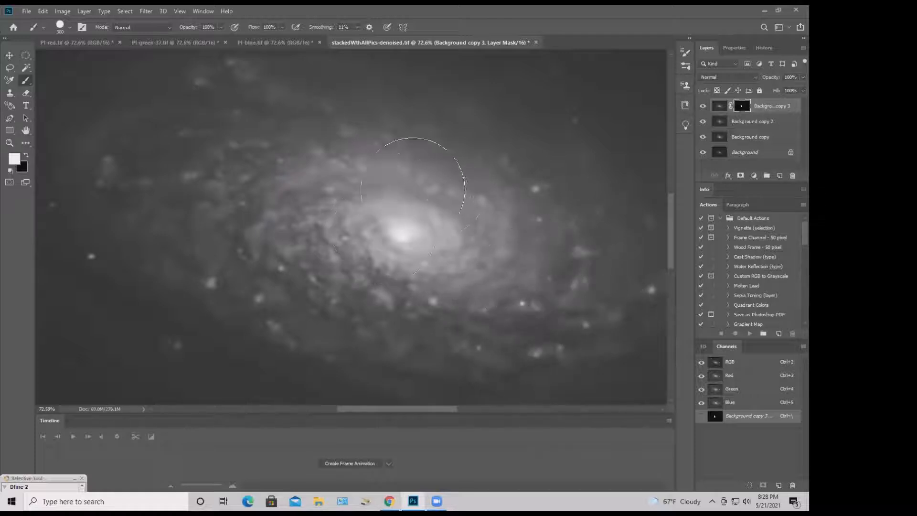
{"action": "mouse_move", "coordinate": [272, 151]}
{"action": "left_mouse_down"}
{"action": "mouse_move", "coordinate": [339, 147]}
{"action": "mouse_move", "coordinate": [291, 152]}
{"action": "mouse_move", "coordinate": [217, 201]}
{"action": "mouse_move", "coordinate": [328, 206]}
{"action": "left_mouse_up"}
{"action": "left_click", "coordinate": [703, 106]}
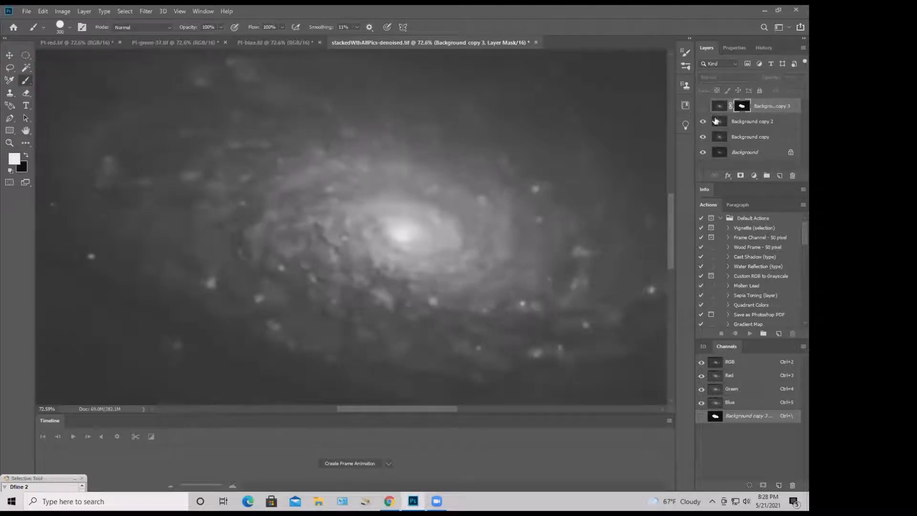
{"action": "left_click", "coordinate": [702, 107]}
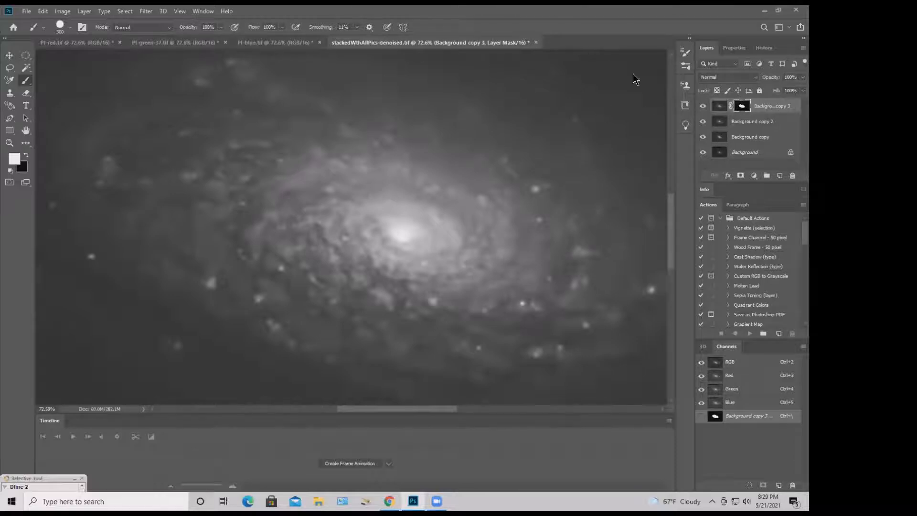
Soften the painted mask of Background copy 3 with a Gaussian Blur of 66.8 pixels, previewing the whole mask
{"action": "left_click", "coordinate": [146, 11]}
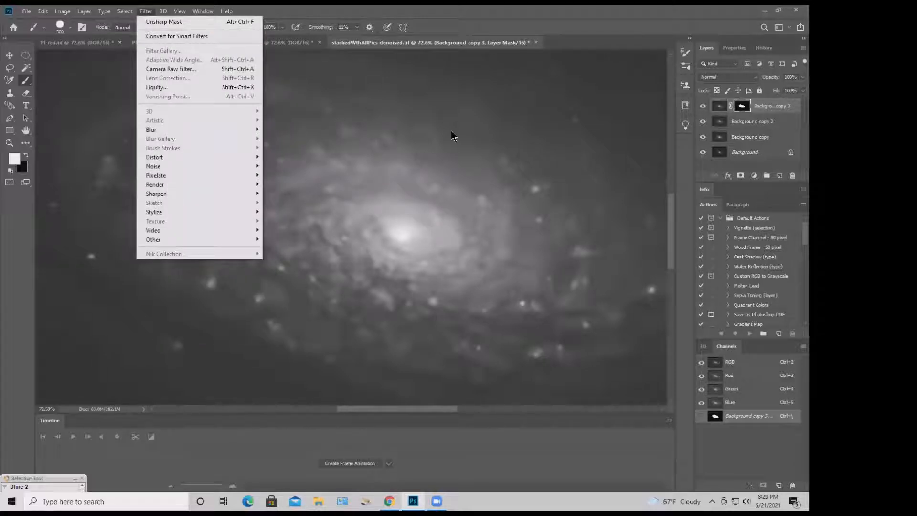
{"action": "mouse_move", "coordinate": [178, 129]}
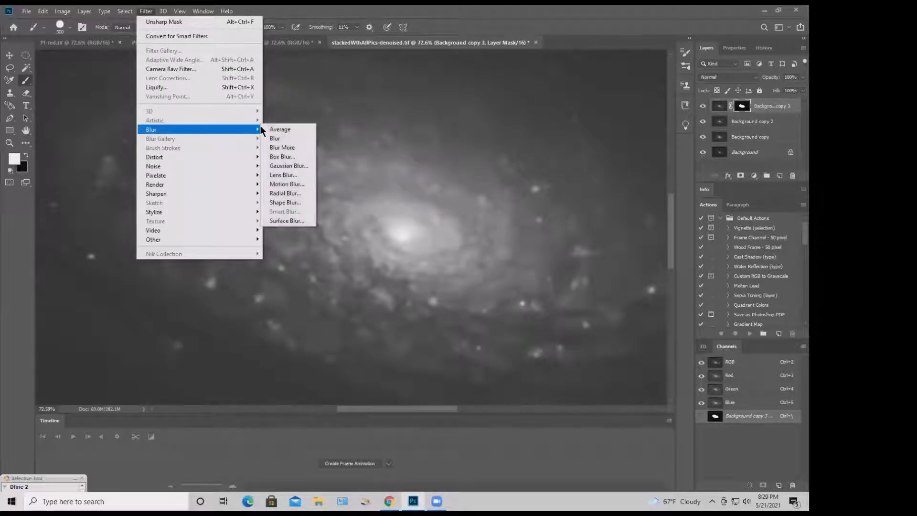
{"action": "left_click", "coordinate": [287, 167]}
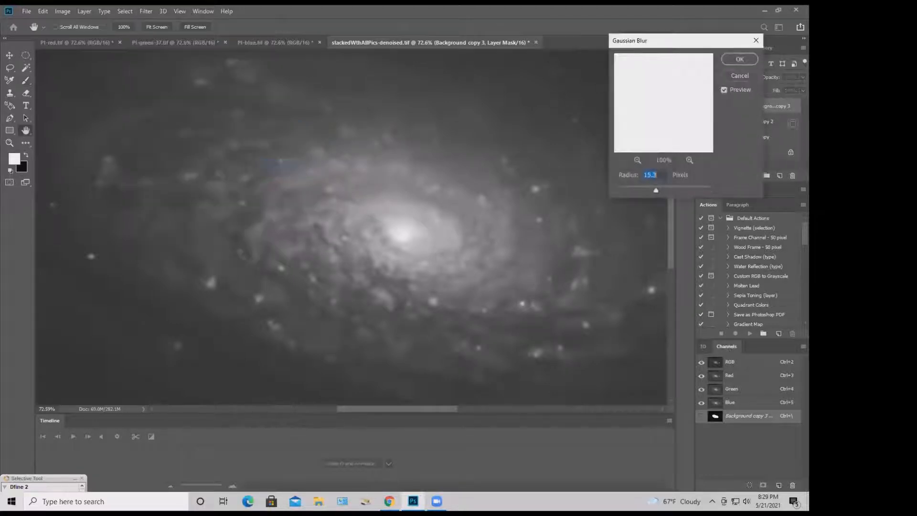
{"action": "left_click", "coordinate": [637, 161]}
{"action": "left_click", "coordinate": [637, 161]}
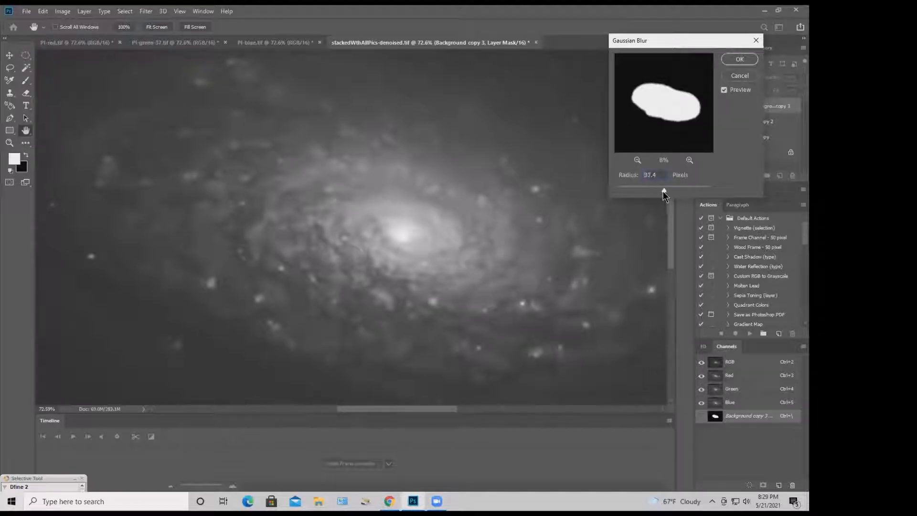
{"action": "left_click_drag", "start_coordinate": [662, 191], "coordinate": [671, 194]}
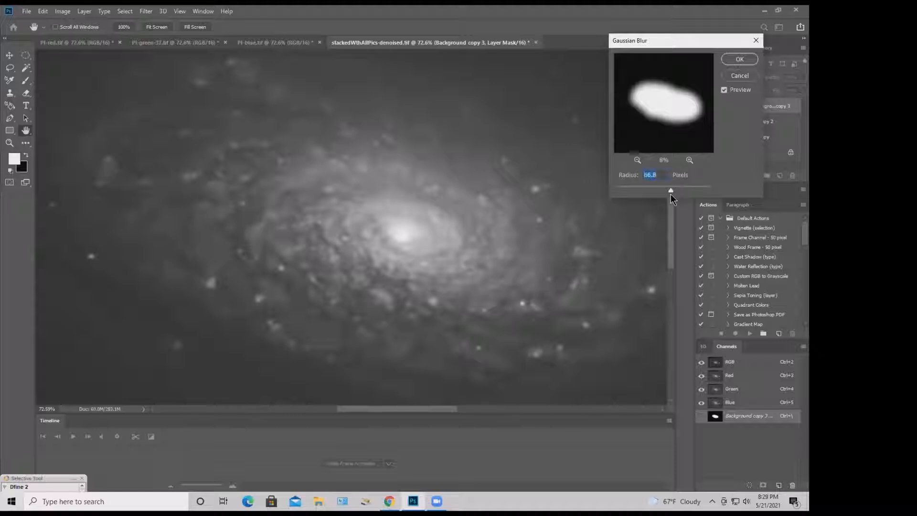
{"action": "left_click", "coordinate": [735, 57]}
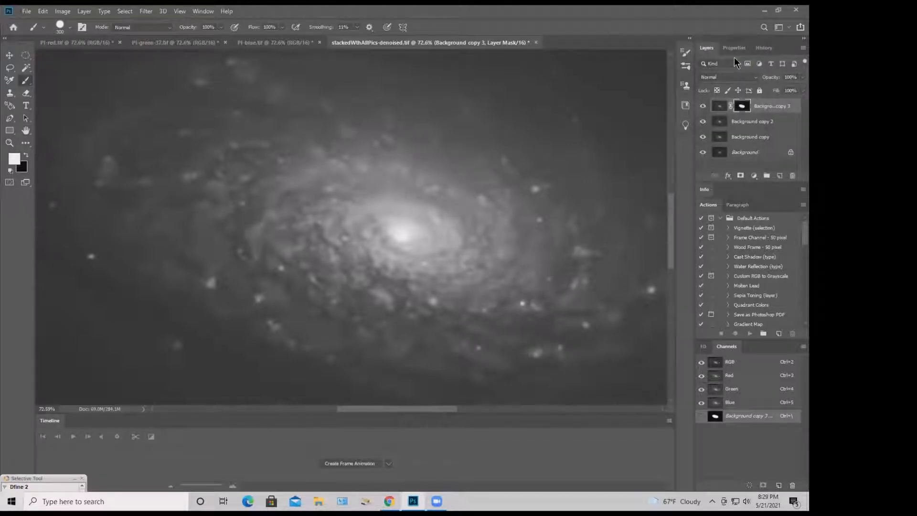
Examine the full stacked galaxy image, and look over the blue and green channel images before returning to it
{"action": "left_click", "coordinate": [9, 143]}
{"action": "left_click_drag", "start_coordinate": [438, 220], "coordinate": [403, 238]}
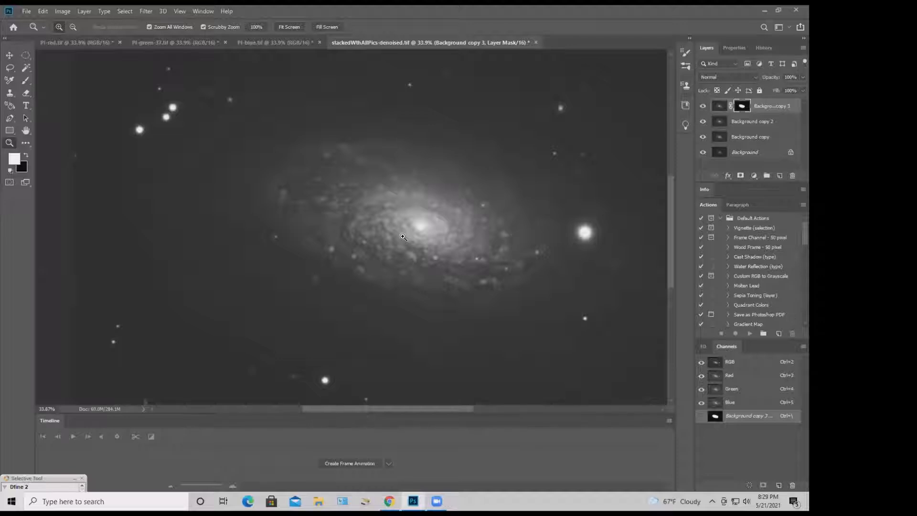
{"action": "left_click_drag", "start_coordinate": [503, 229], "coordinate": [479, 232]}
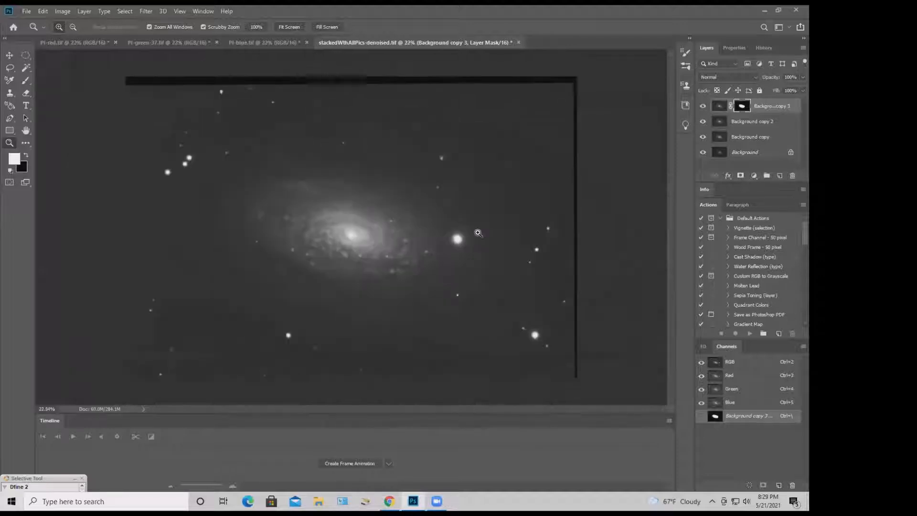
{"action": "left_click", "coordinate": [262, 43]}
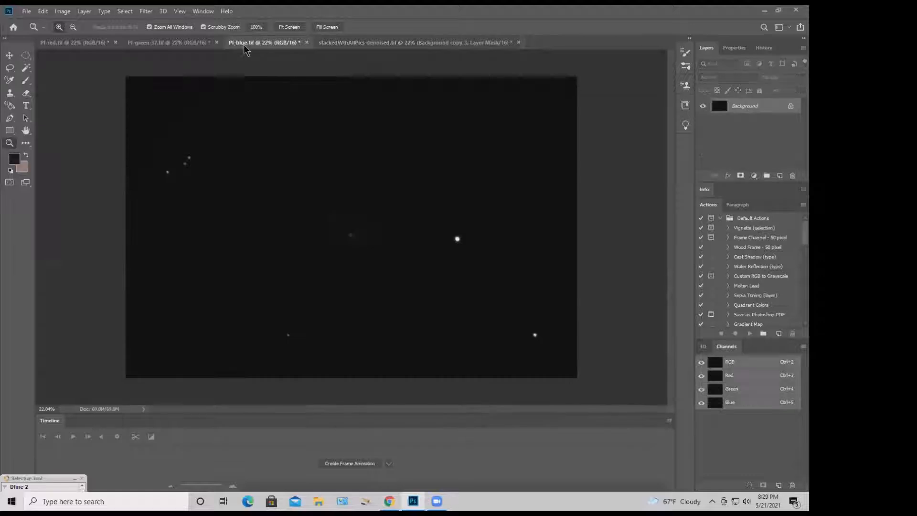
{"action": "left_click", "coordinate": [196, 43]}
{"action": "left_click", "coordinate": [405, 47]}
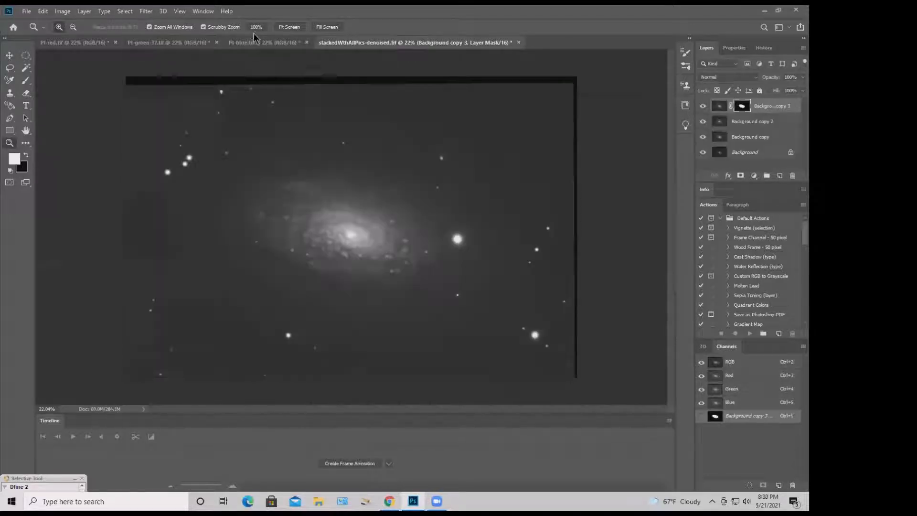
Select the entire PI-blue.tif image
{"action": "left_click", "coordinate": [255, 42]}
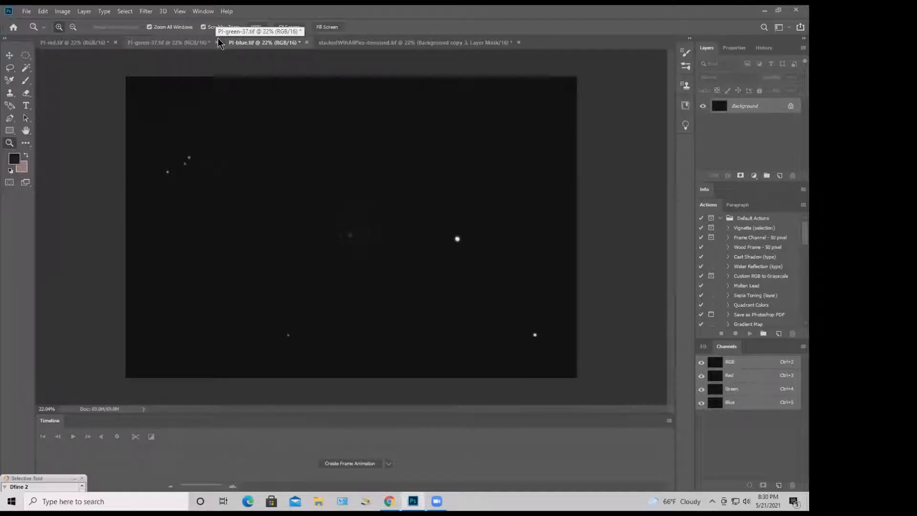
{"action": "key", "text": "ctrl+a"}
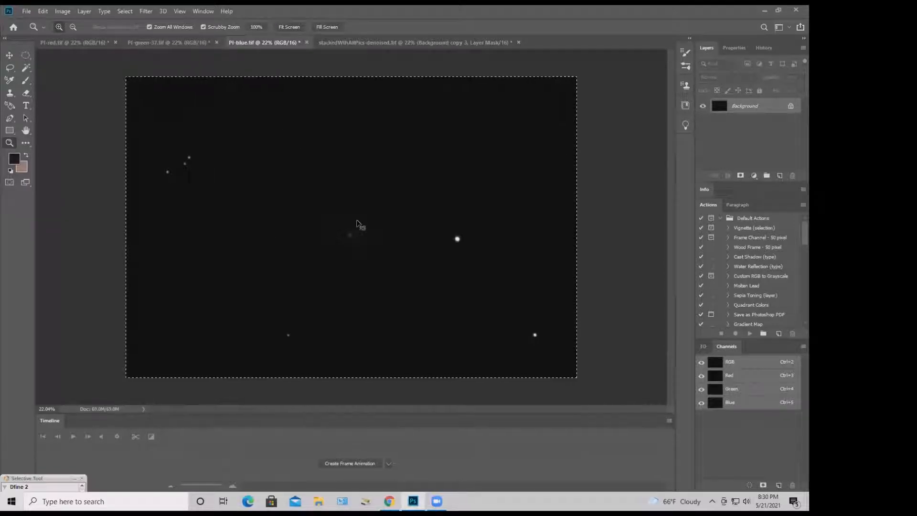
Create a new black-background document from the clipboard size, 4250 x 2838 pixels at 300 pixels/inch, RGB Color, 16 bit
{"action": "left_click", "coordinate": [45, 13]}
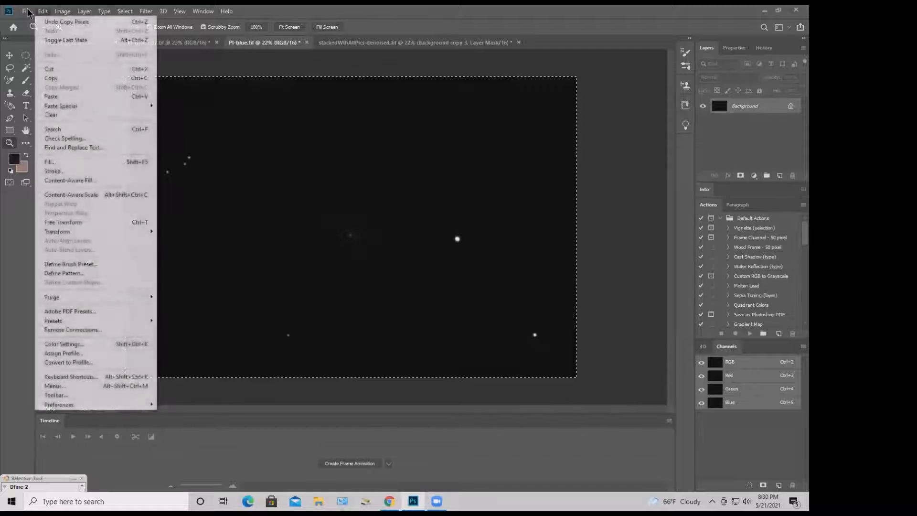
{"action": "mouse_move", "coordinate": [27, 12]}
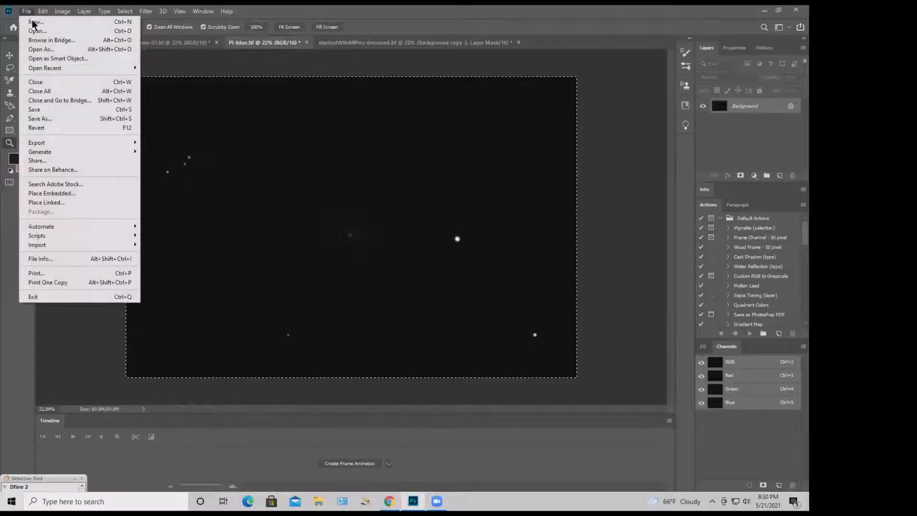
{"action": "left_click", "coordinate": [35, 22]}
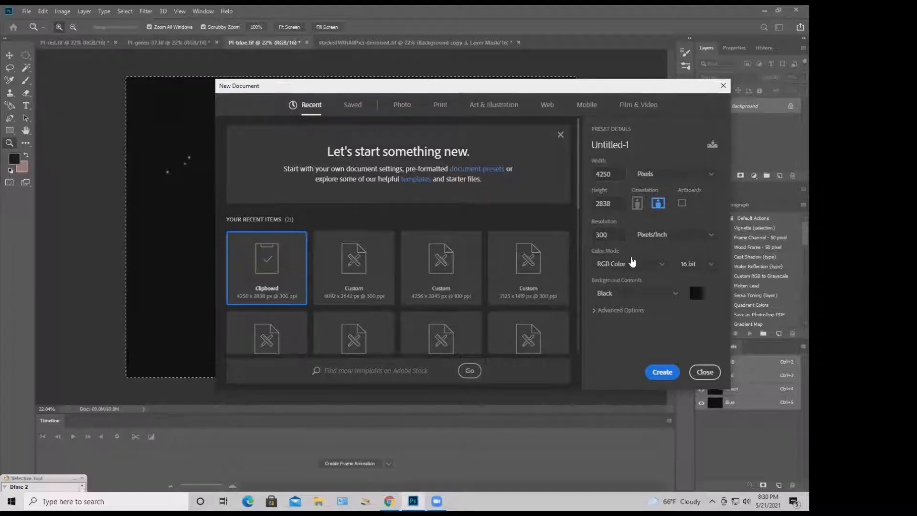
{"action": "left_click", "coordinate": [659, 374]}
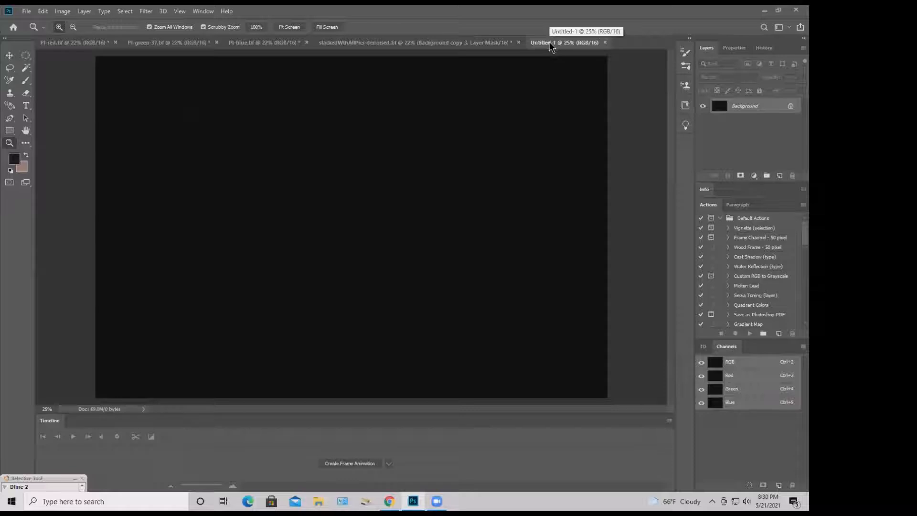
Paste the copied PI-blue.tif image into the Blue channel of the new Untitled-1 document
{"action": "left_click", "coordinate": [248, 43]}
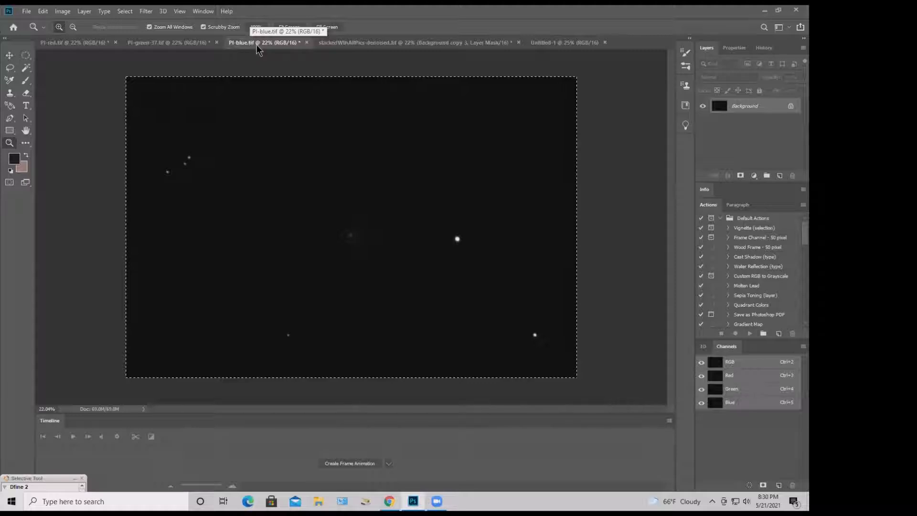
{"action": "left_click", "coordinate": [556, 45]}
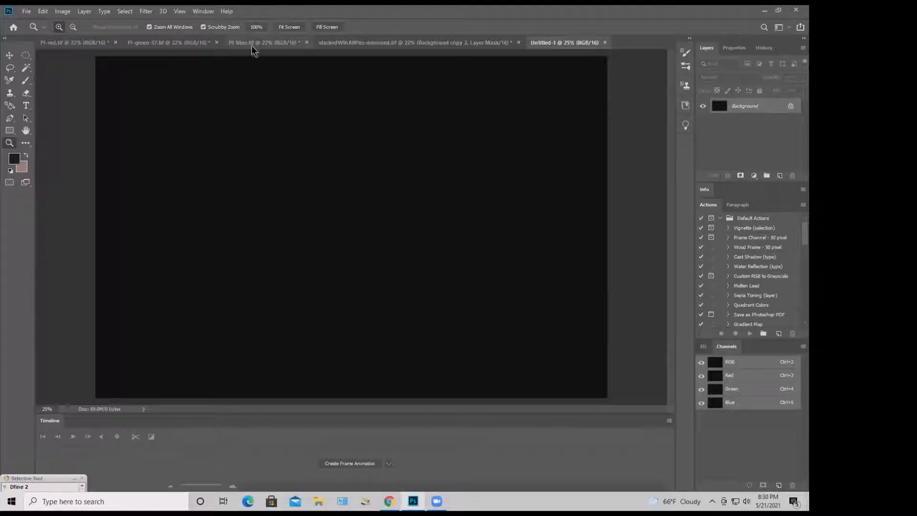
{"action": "left_click", "coordinate": [732, 402]}
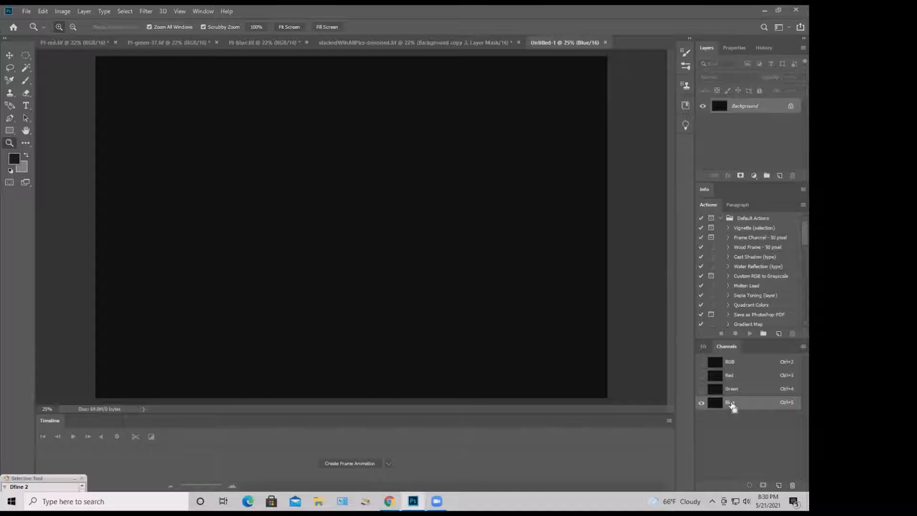
{"action": "key", "text": "ctrl+v"}
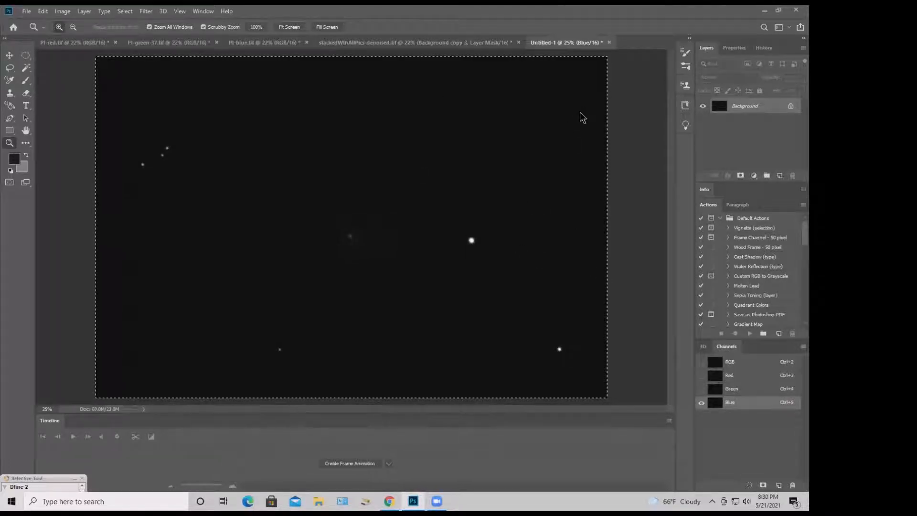
Copy the whole PI-green-37.tif image and paste it into the Green channel of Untitled-1
{"action": "left_click", "coordinate": [186, 43]}
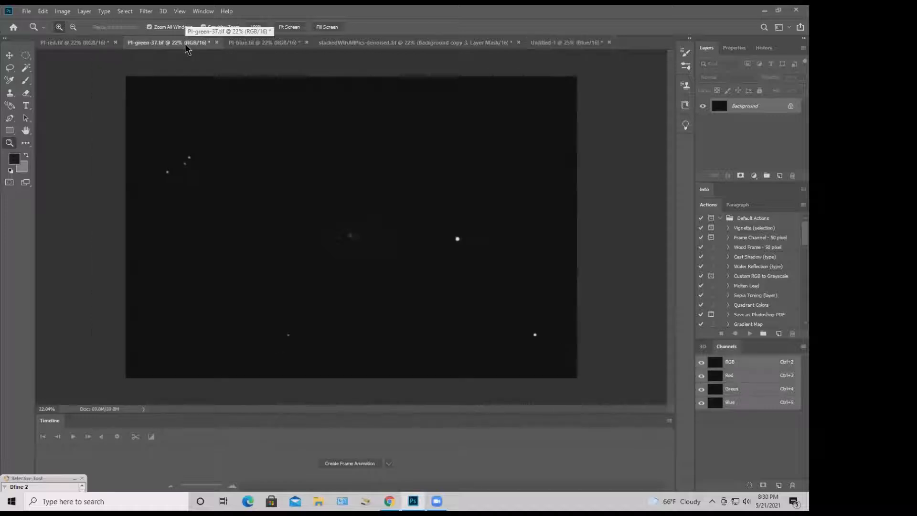
{"action": "key", "text": "ctrl+a"}
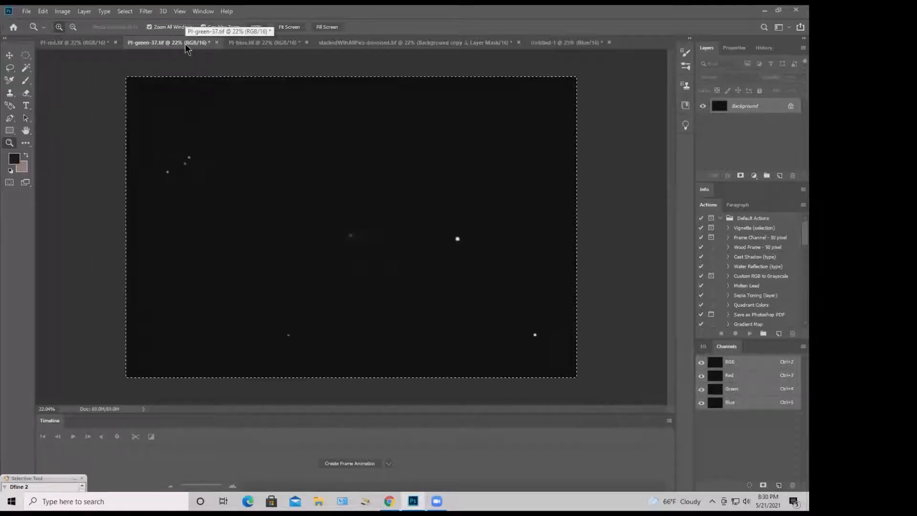
{"action": "left_click", "coordinate": [558, 43]}
{"action": "left_click", "coordinate": [730, 390]}
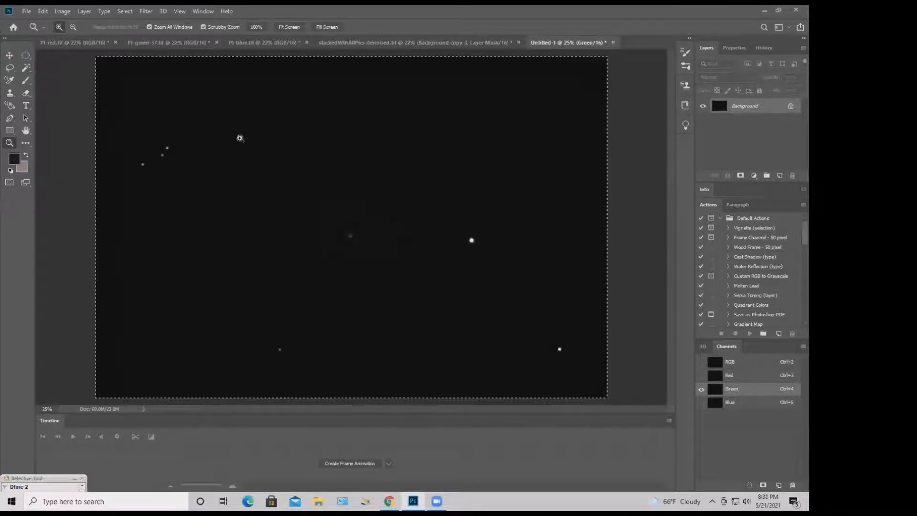
Copy the whole PI-red.tif image into the Red channel of Untitled-1 and show all channels together in colour
{"action": "left_click", "coordinate": [72, 43]}
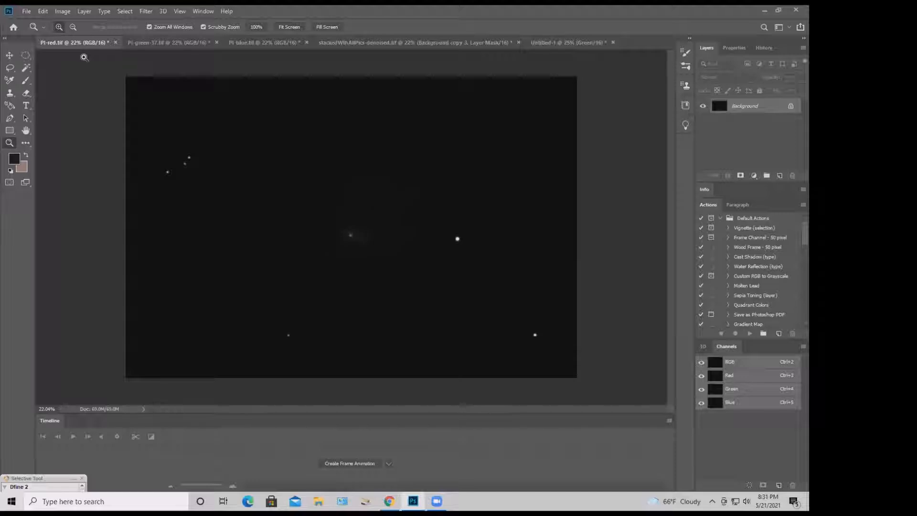
{"action": "key", "text": "ctrl+a"}
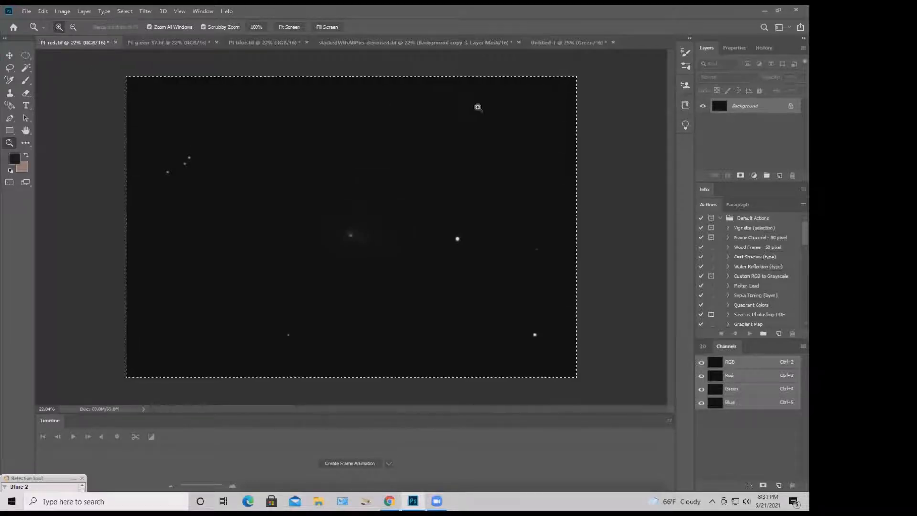
{"action": "left_click", "coordinate": [549, 43]}
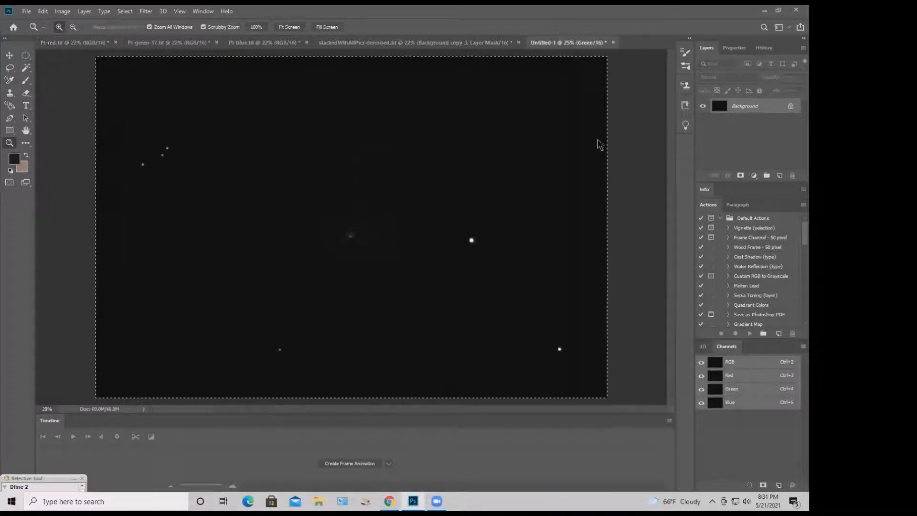
{"action": "left_click", "coordinate": [738, 376]}
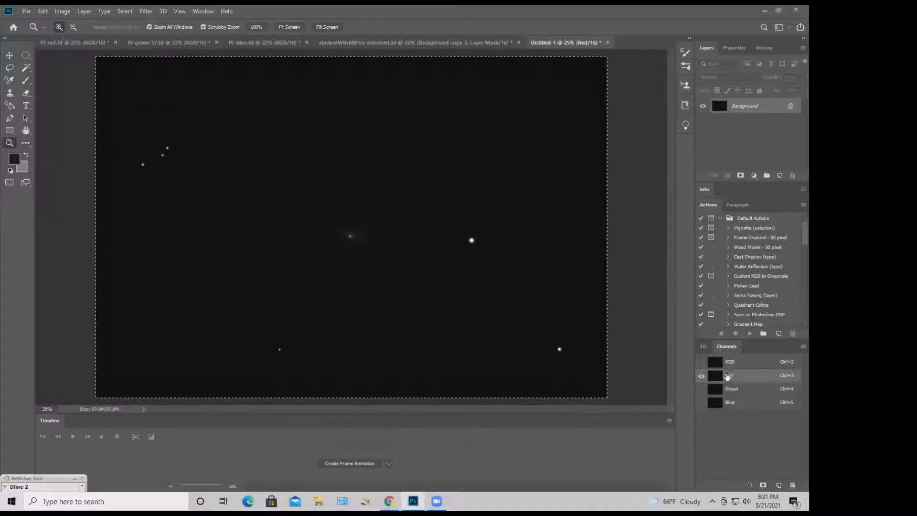
{"action": "left_click", "coordinate": [701, 362]}
{"action": "double_click", "coordinate": [709, 48]}
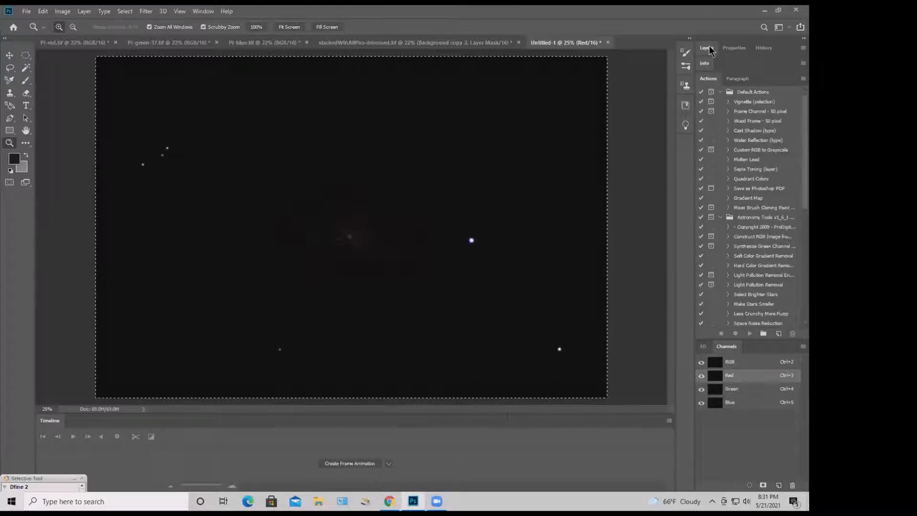
{"action": "left_click", "coordinate": [706, 48]}
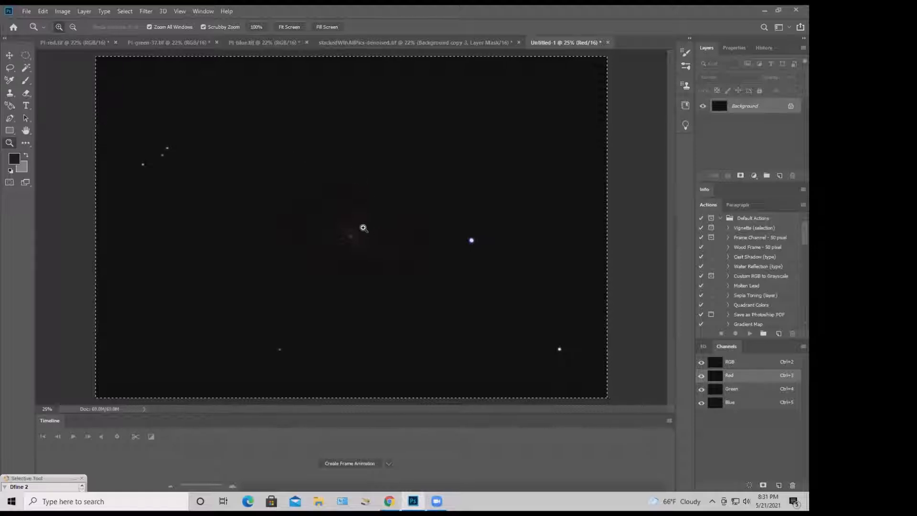
{"action": "mouse_move", "coordinate": [362, 228]}
{"action": "left_mouse_down"}
{"action": "mouse_move", "coordinate": [395, 233]}
{"action": "mouse_move", "coordinate": [368, 243]}
{"action": "left_mouse_up"}
{"action": "key", "text": "ctrl+a"}
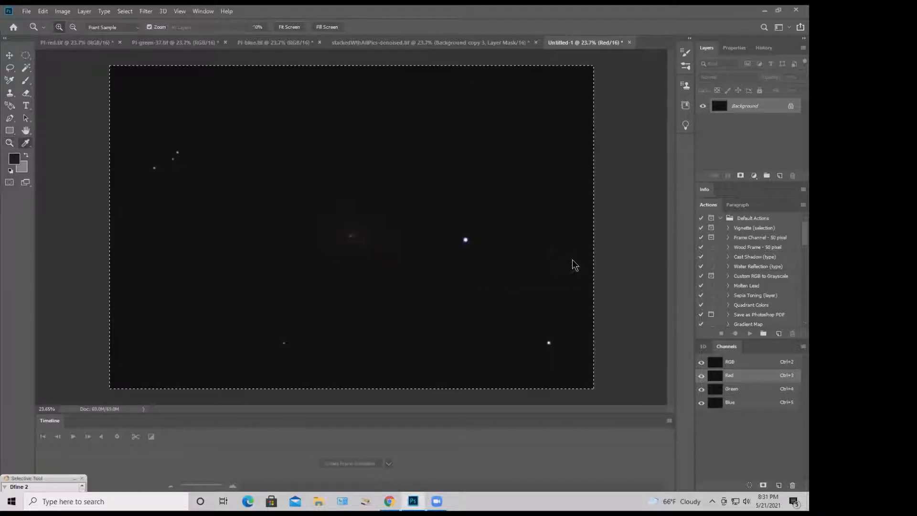
{"action": "key", "text": "ctrl+m"}
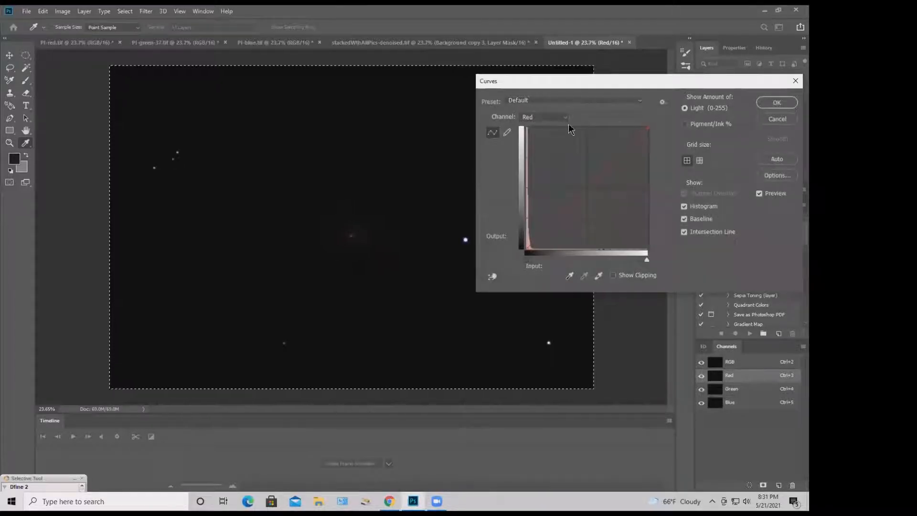
{"action": "left_click", "coordinate": [793, 85]}
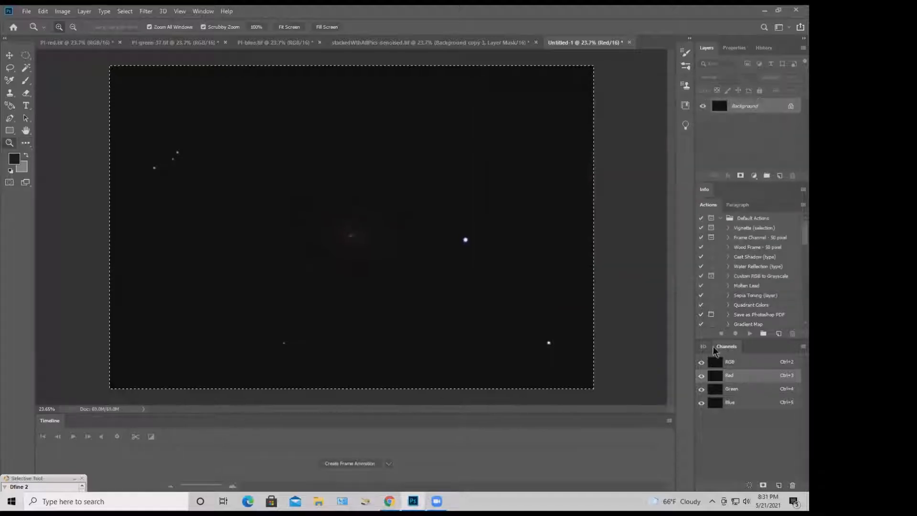
Brighten the RGB composite with a Curves adjustment, raising input 37 to output 98 and adding a second point to smooth the highlights
{"action": "left_click", "coordinate": [728, 366]}
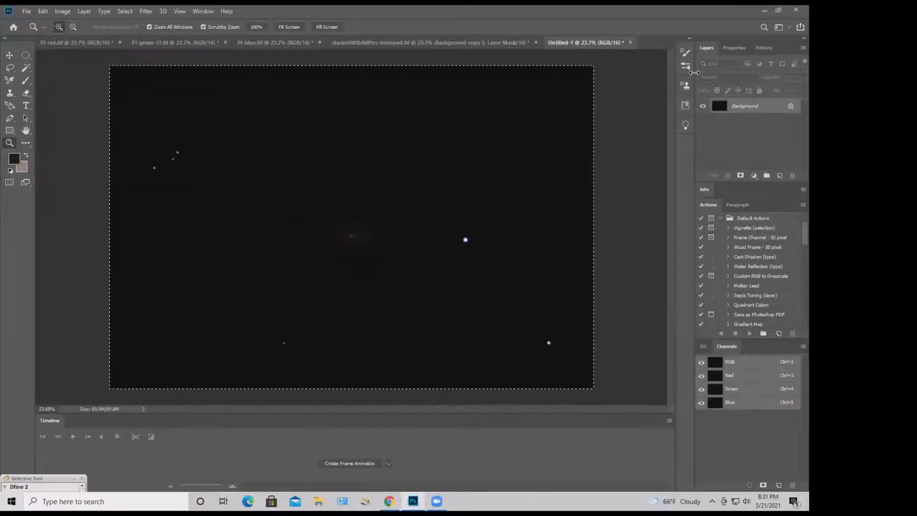
{"action": "key", "text": "ctrl+m"}
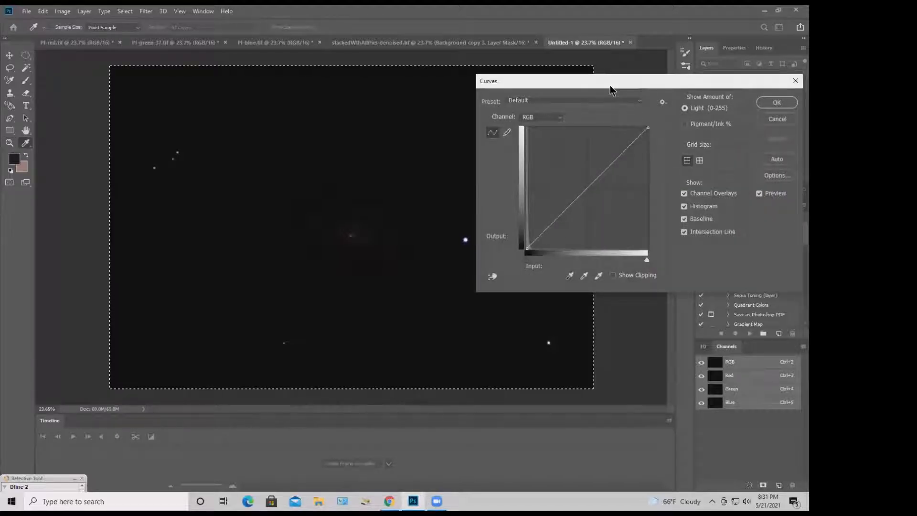
{"action": "left_click_drag", "start_coordinate": [609, 85], "coordinate": [647, 196]}
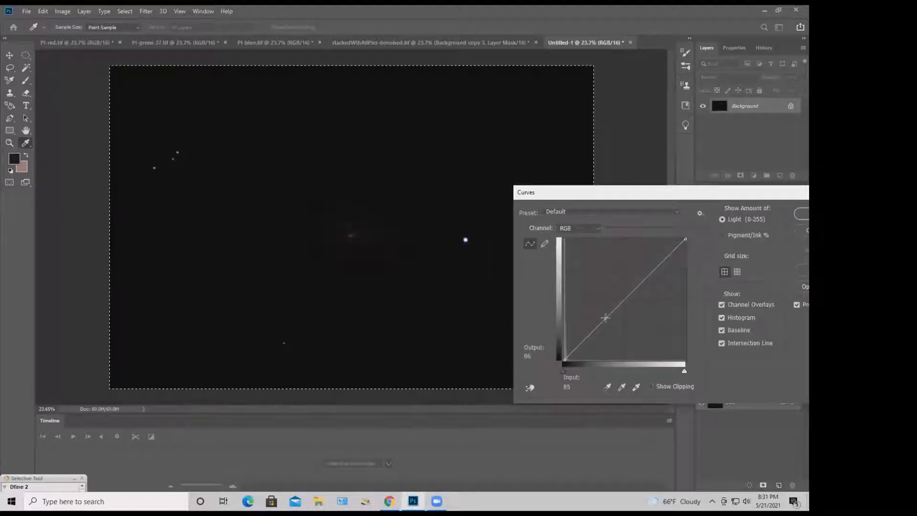
{"action": "left_click_drag", "start_coordinate": [605, 318], "coordinate": [582, 313]}
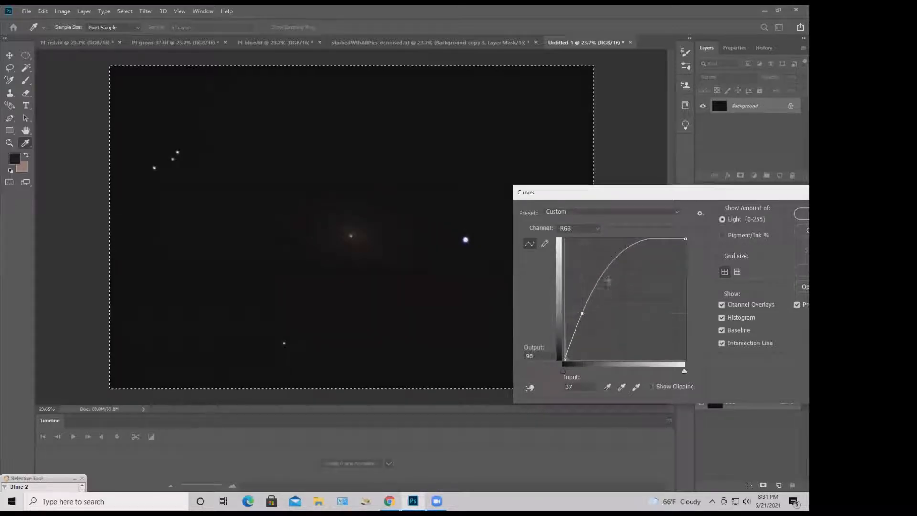
{"action": "left_click", "coordinate": [604, 275]}
{"action": "key", "text": "Right"}
{"action": "key", "text": "Right"}
{"action": "key", "text": "Right"}
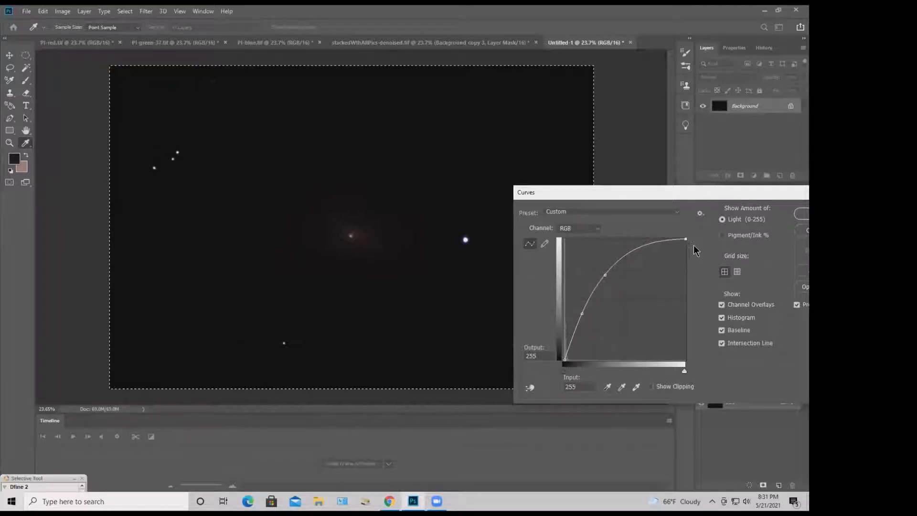
{"action": "left_click", "coordinate": [798, 215]}
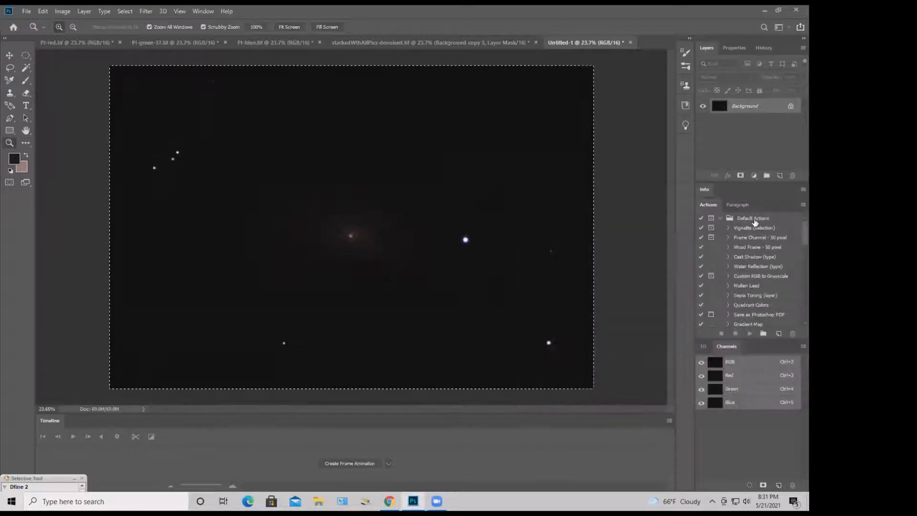
Apply a second RGB Curves stretch that lifts the shadows moderately, keeping the galaxy core from blowing out
{"action": "key", "text": "ctrl+m"}
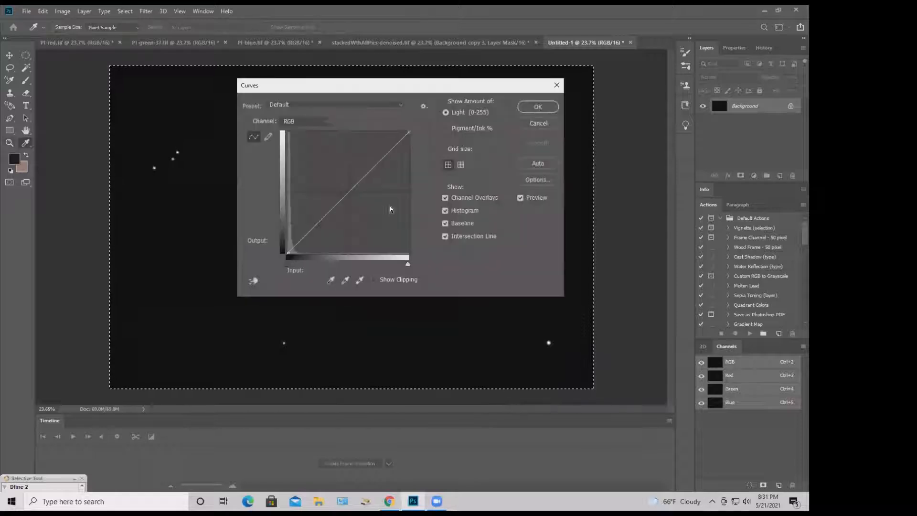
{"action": "left_click_drag", "start_coordinate": [376, 90], "coordinate": [584, 161]}
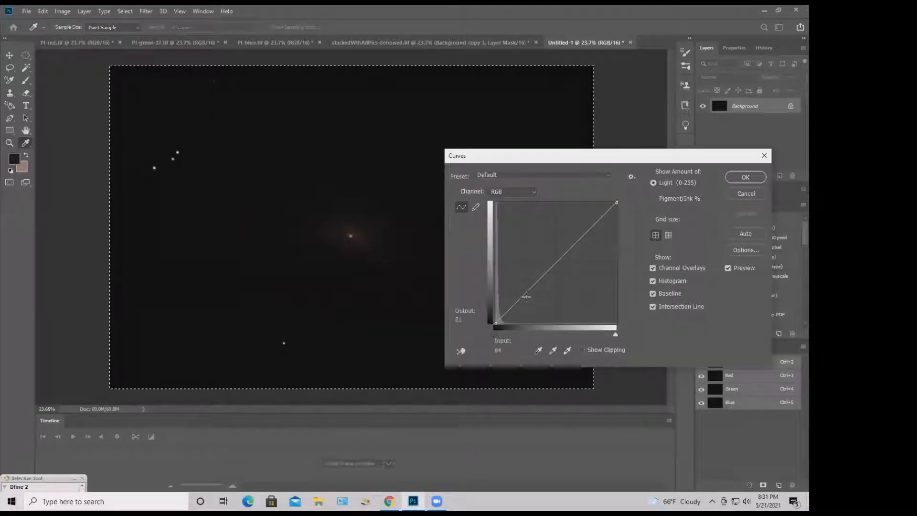
{"action": "left_click_drag", "start_coordinate": [526, 297], "coordinate": [505, 263]}
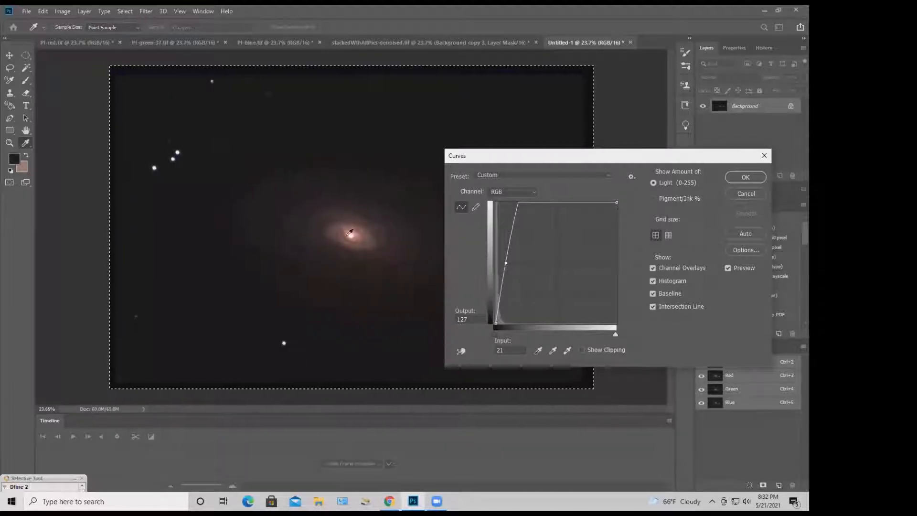
{"action": "left_click_drag", "start_coordinate": [506, 263], "coordinate": [519, 274]}
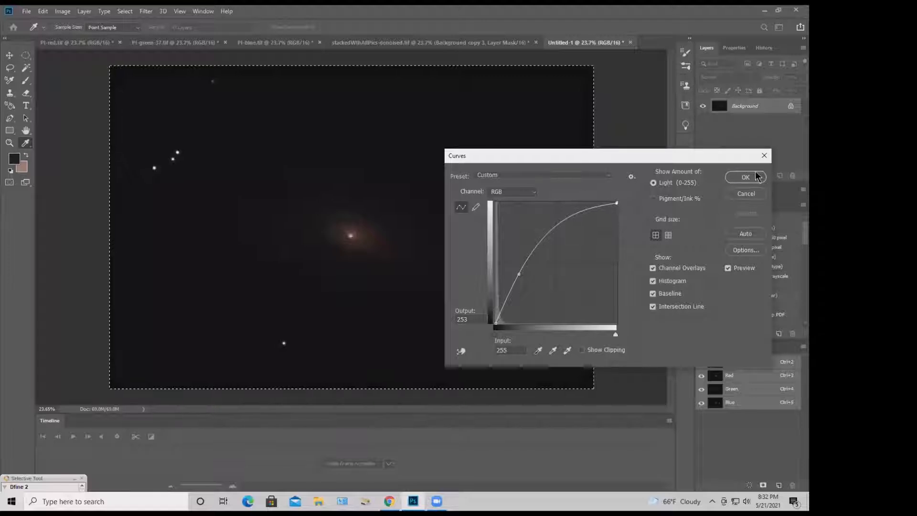
{"action": "left_click", "coordinate": [746, 176]}
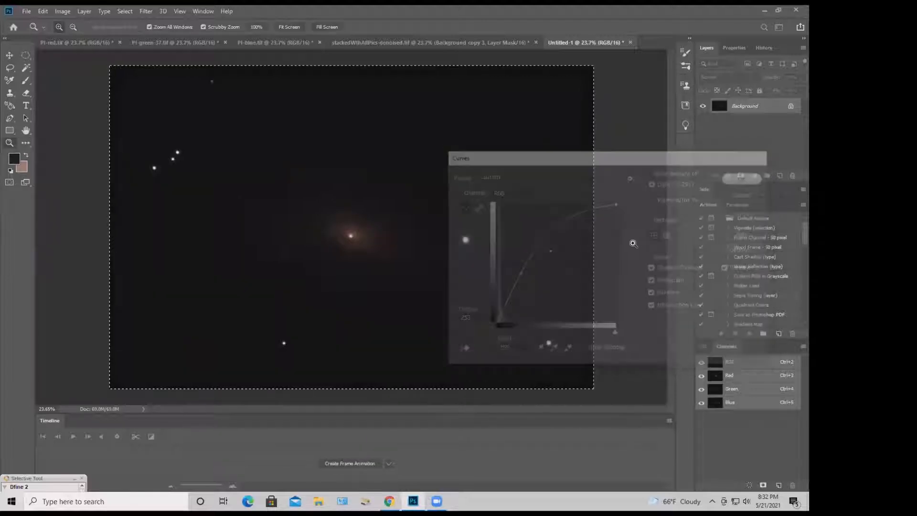
Apply a third RGB Curves stretch that strongly lifts the shadows, with a second point that smooths the highlights
{"action": "key", "text": "ctrl+m"}
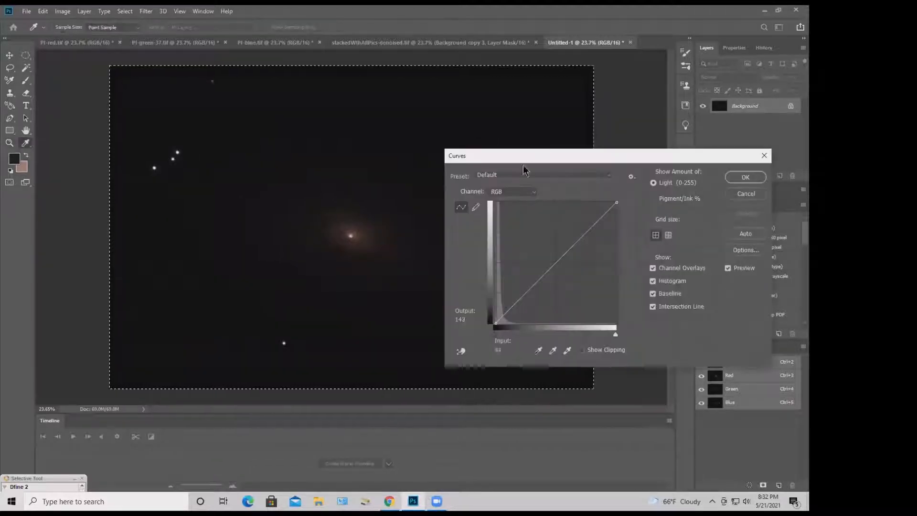
{"action": "left_click_drag", "start_coordinate": [533, 164], "coordinate": [618, 195]}
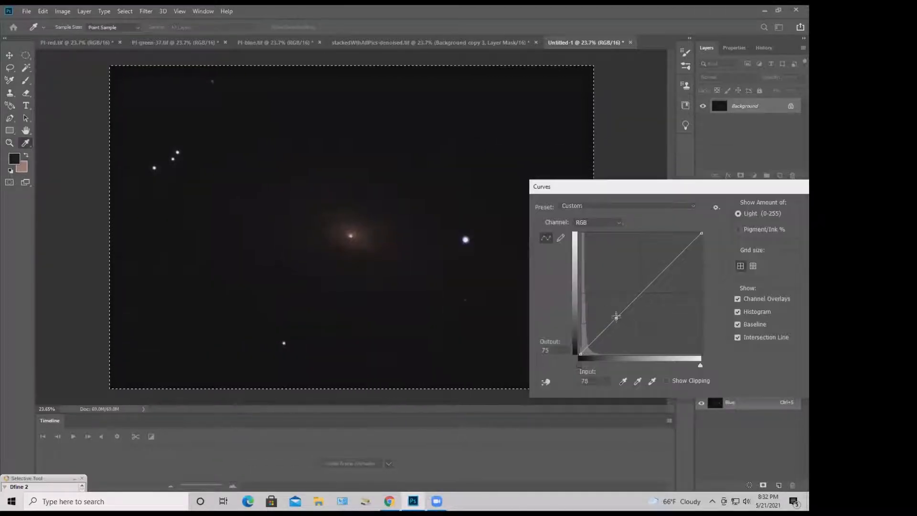
{"action": "left_click_drag", "start_coordinate": [619, 316], "coordinate": [612, 306]}
{"action": "left_click", "coordinate": [608, 302]}
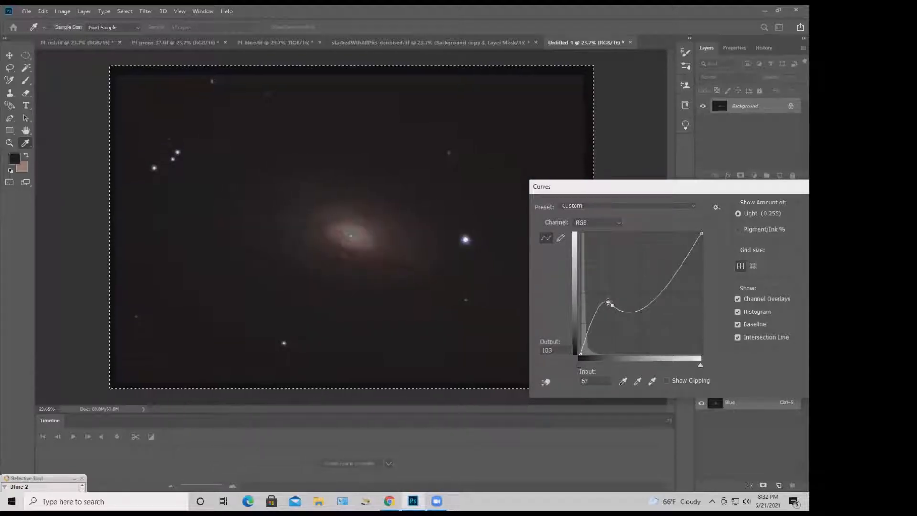
{"action": "left_click_drag", "start_coordinate": [612, 306], "coordinate": [615, 378]}
{"action": "left_click_drag", "start_coordinate": [608, 304], "coordinate": [607, 295]}
{"action": "left_click", "coordinate": [634, 256]}
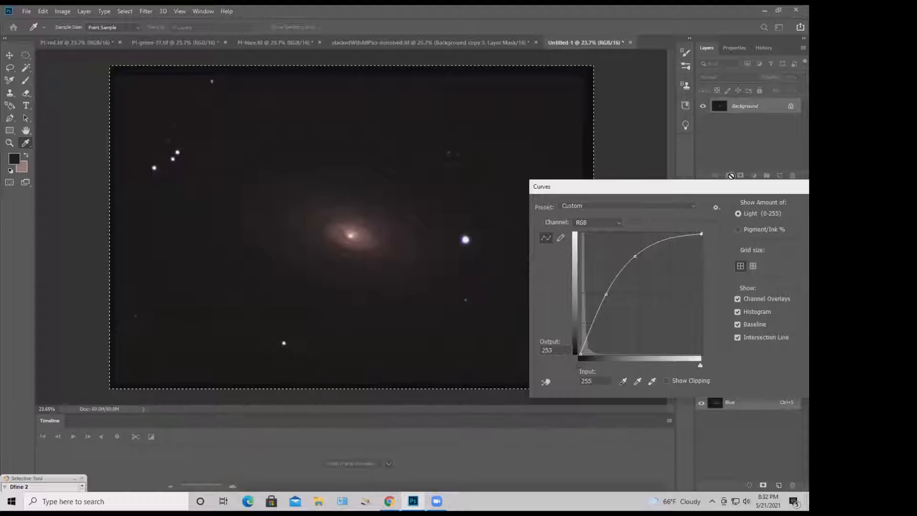
{"action": "left_click_drag", "start_coordinate": [654, 186], "coordinate": [544, 178]}
{"action": "left_click", "coordinate": [723, 198]}
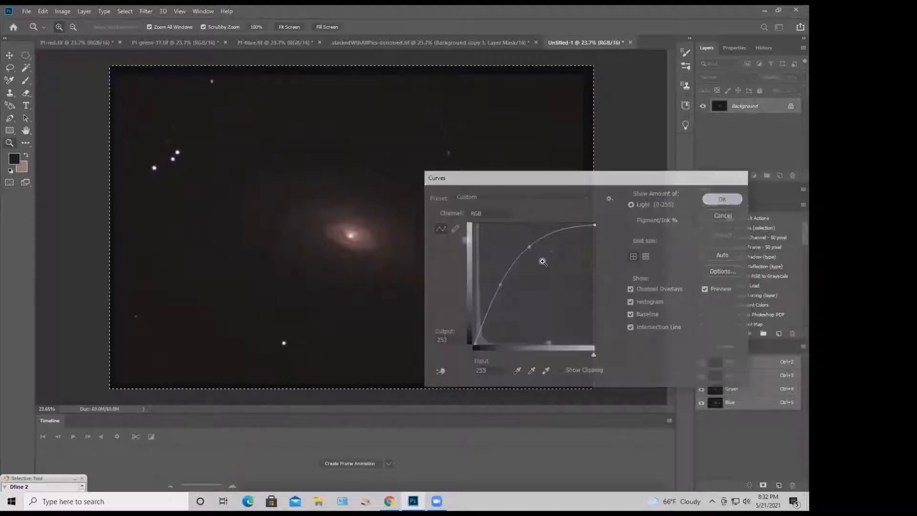
Brighten the composite with a gentler RGB Curves adjustment, raising input 85 to output 116
{"action": "key", "text": "ctrl+m"}
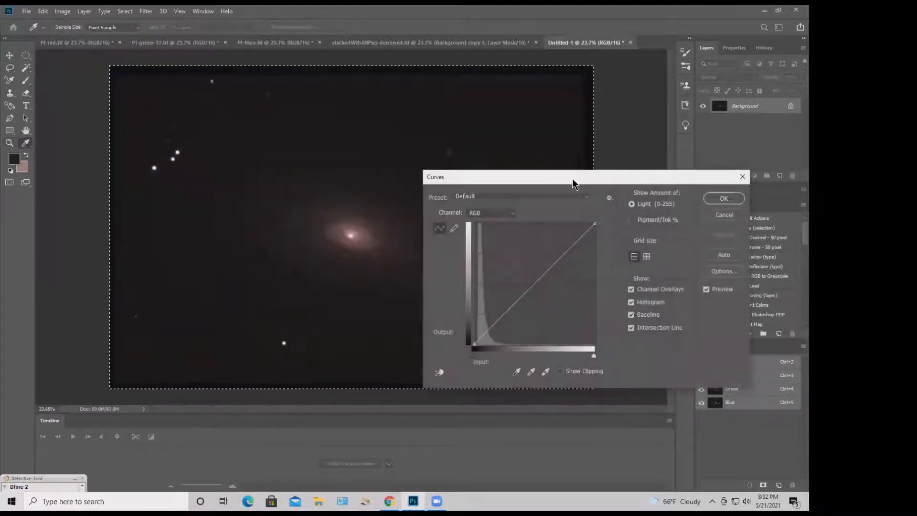
{"action": "left_click_drag", "start_coordinate": [578, 182], "coordinate": [703, 207]}
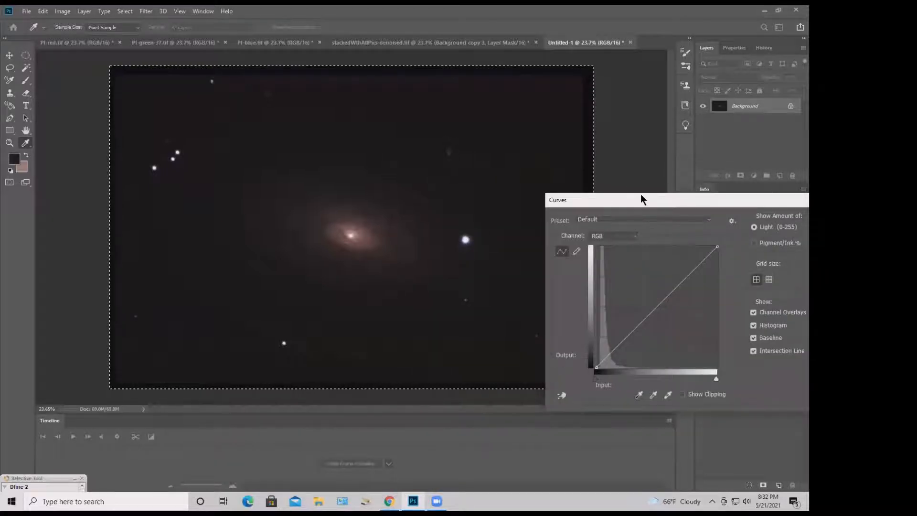
{"action": "left_click_drag", "start_coordinate": [640, 195], "coordinate": [597, 183]}
{"action": "left_click_drag", "start_coordinate": [595, 313], "coordinate": [593, 301]}
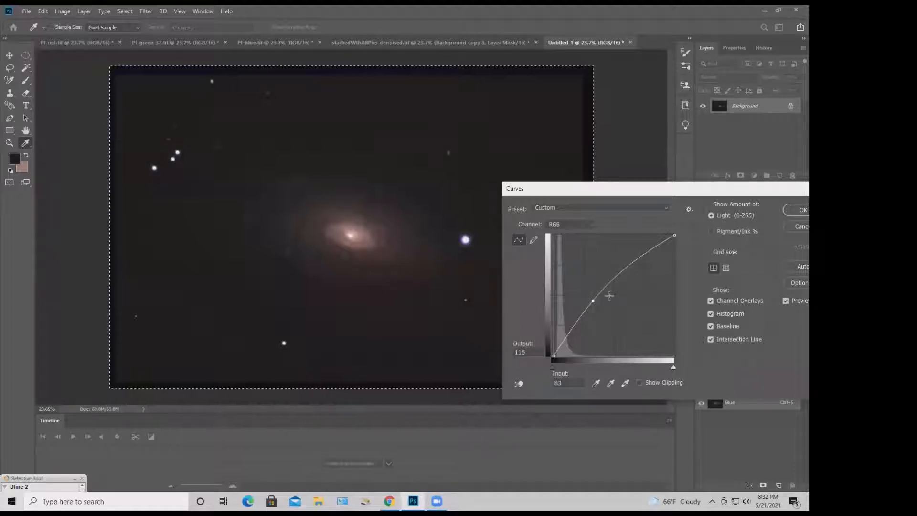
{"action": "left_click_drag", "start_coordinate": [740, 189], "coordinate": [669, 185]}
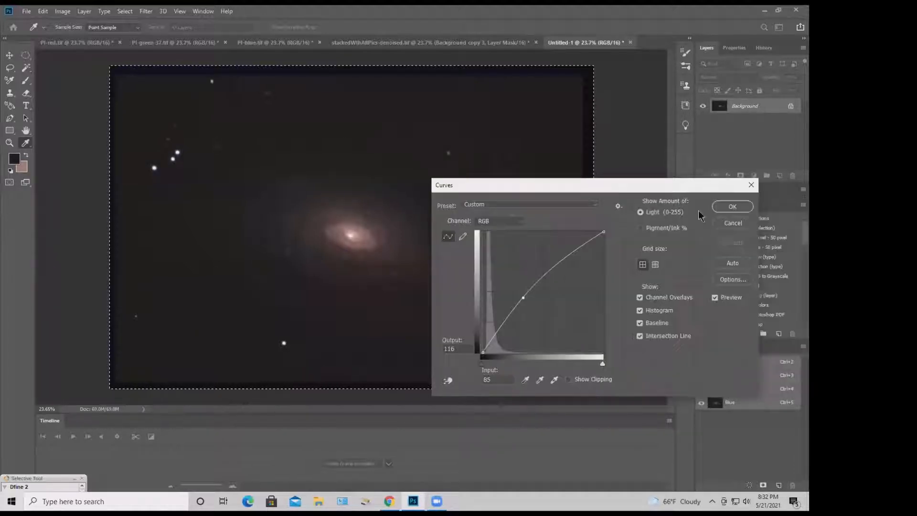
{"action": "left_click", "coordinate": [732, 224]}
{"action": "key", "text": "z"}
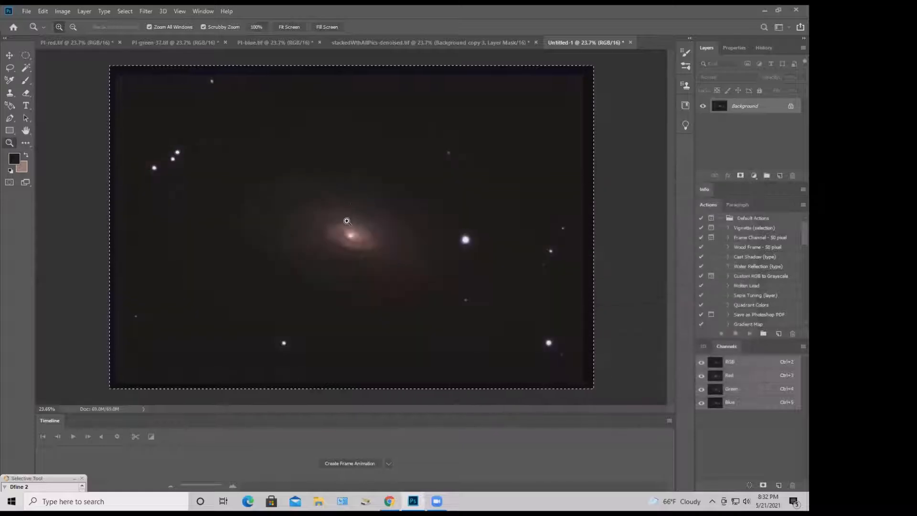
Boost the overall colour of the image with a Hue/Saturation adjustment, setting the Master saturation to +20
{"action": "left_click", "coordinate": [63, 15]}
{"action": "mouse_move", "coordinate": [79, 34]}
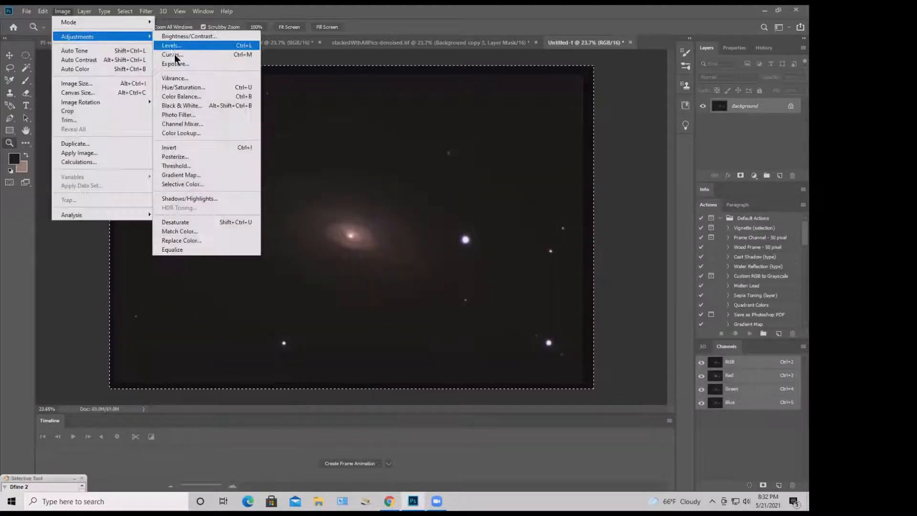
{"action": "left_click", "coordinate": [186, 78]}
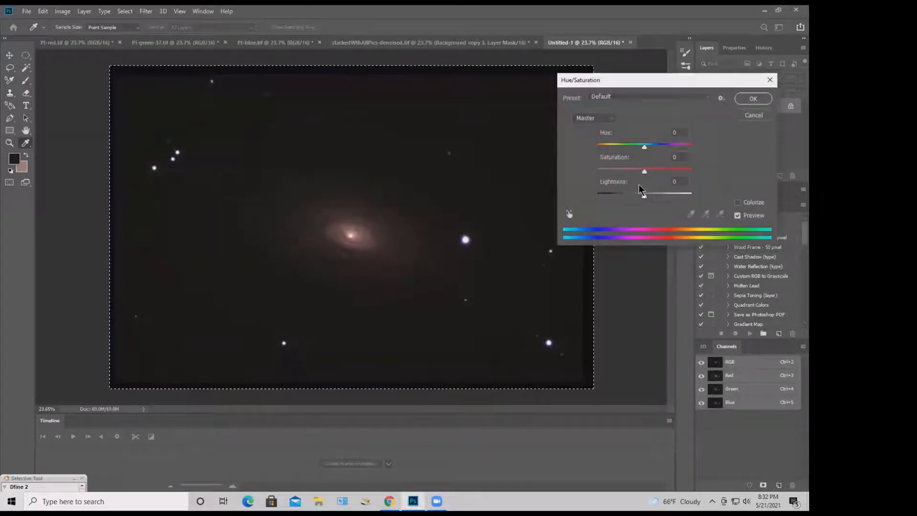
{"action": "left_click_drag", "start_coordinate": [644, 171], "coordinate": [655, 177]}
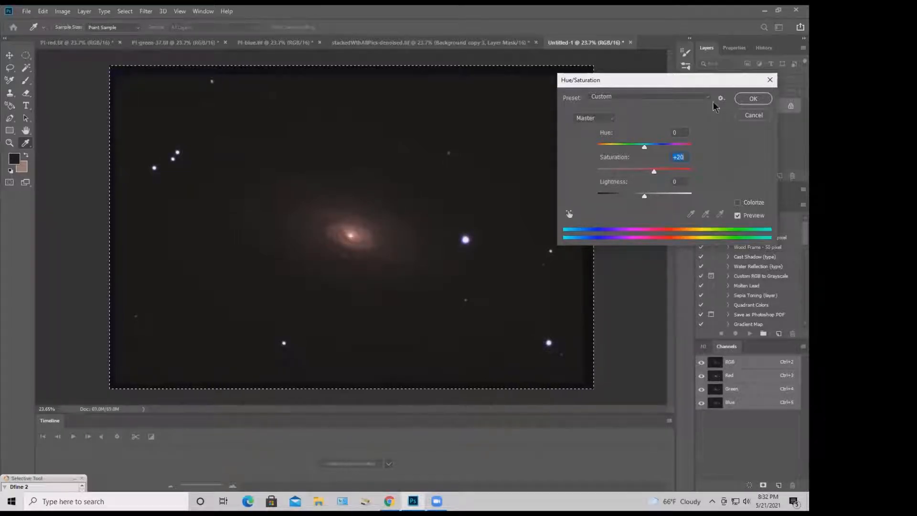
{"action": "left_click", "coordinate": [746, 98]}
Stretch the RGB curve from input 66 to output 105, and raise the Master saturation to +15
{"action": "key", "text": "ctrl+m"}
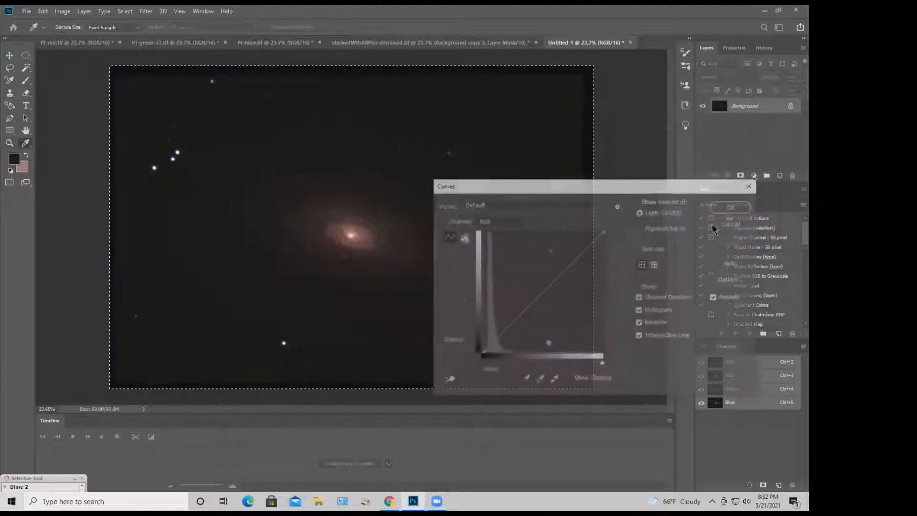
{"action": "left_click_drag", "start_coordinate": [516, 320], "coordinate": [514, 303]}
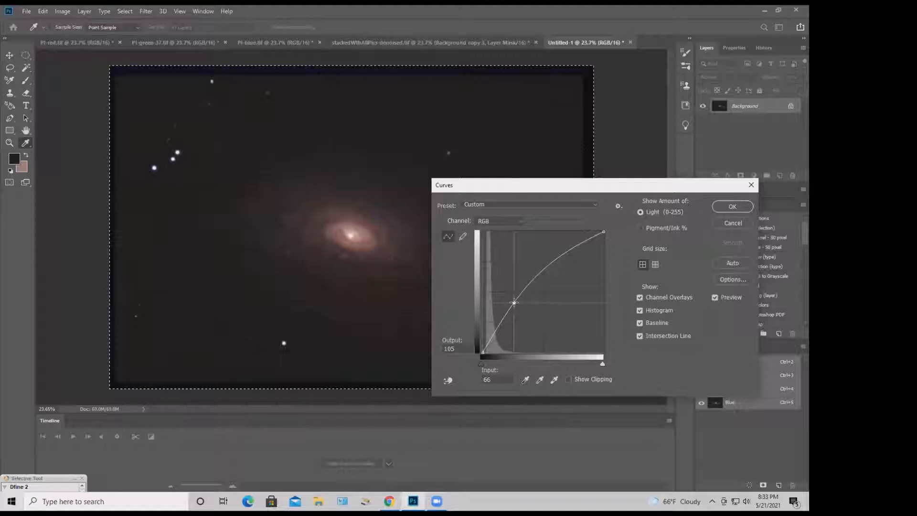
{"action": "left_click", "coordinate": [732, 207]}
{"action": "key", "text": "ctrl+u"}
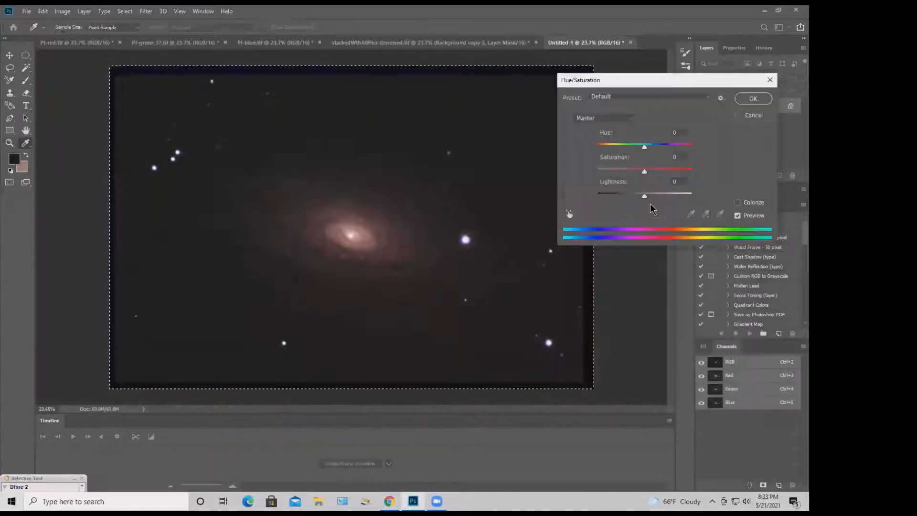
{"action": "left_click_drag", "start_coordinate": [645, 170], "coordinate": [651, 172]}
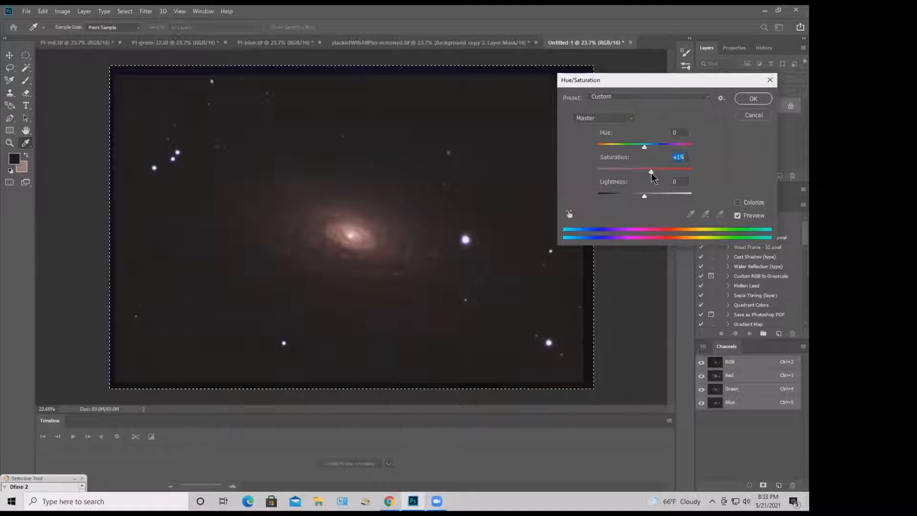
{"action": "left_click", "coordinate": [753, 99]}
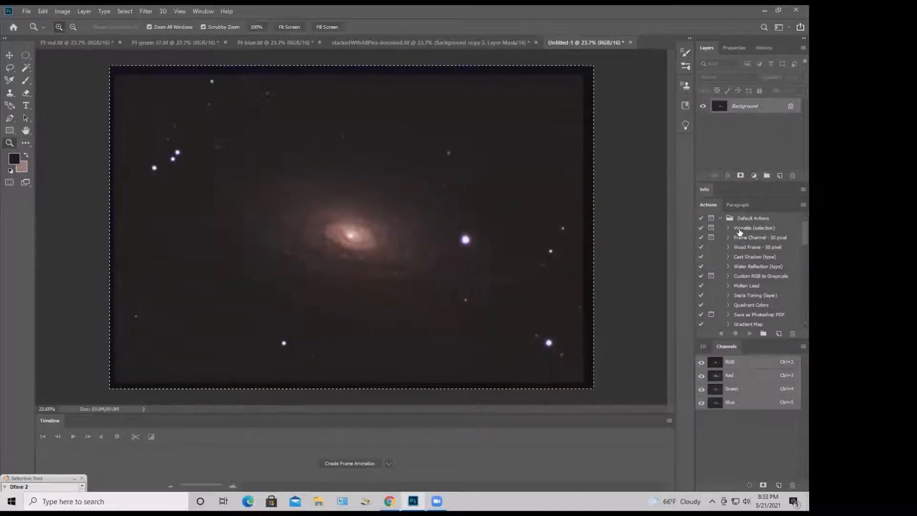
Stretch the RGB curve from input 79 to output 114, and raise the Master saturation moderately again
{"action": "key", "text": "i"}
{"action": "key", "text": "ctrl+m"}
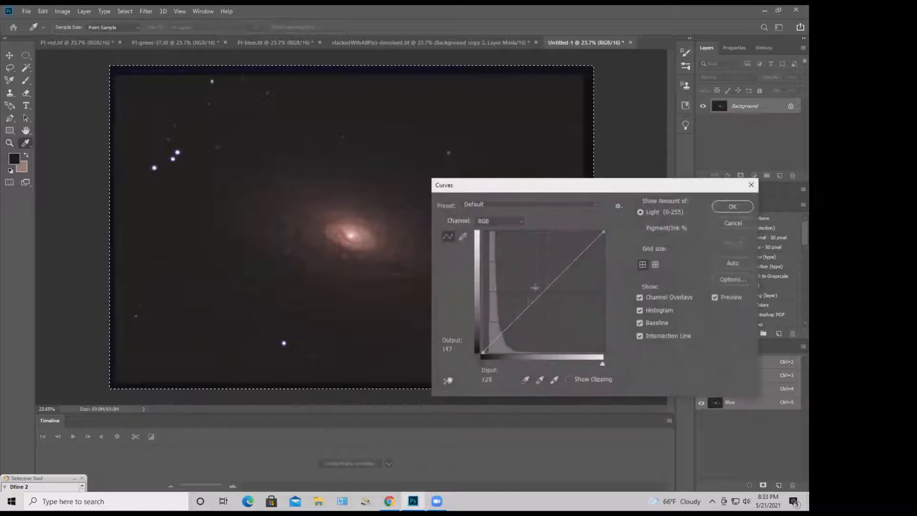
{"action": "left_click_drag", "start_coordinate": [525, 304], "coordinate": [520, 298]}
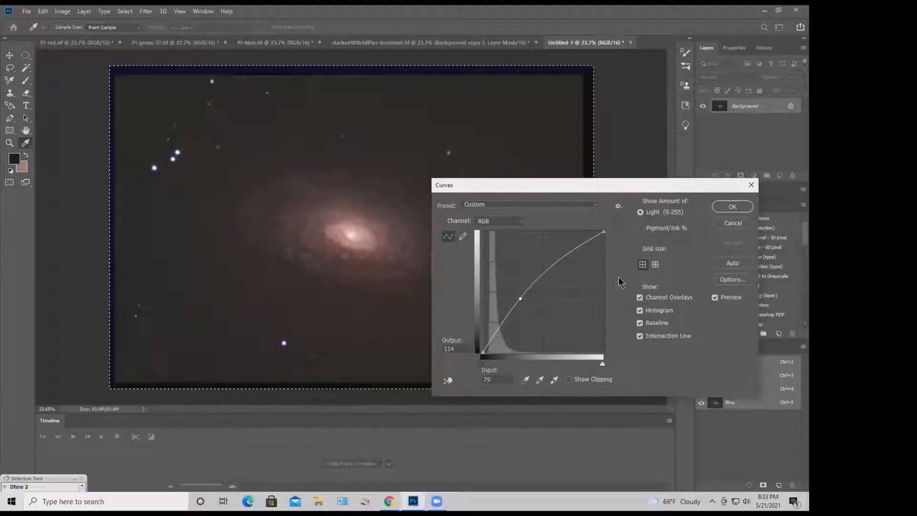
{"action": "left_click", "coordinate": [730, 209]}
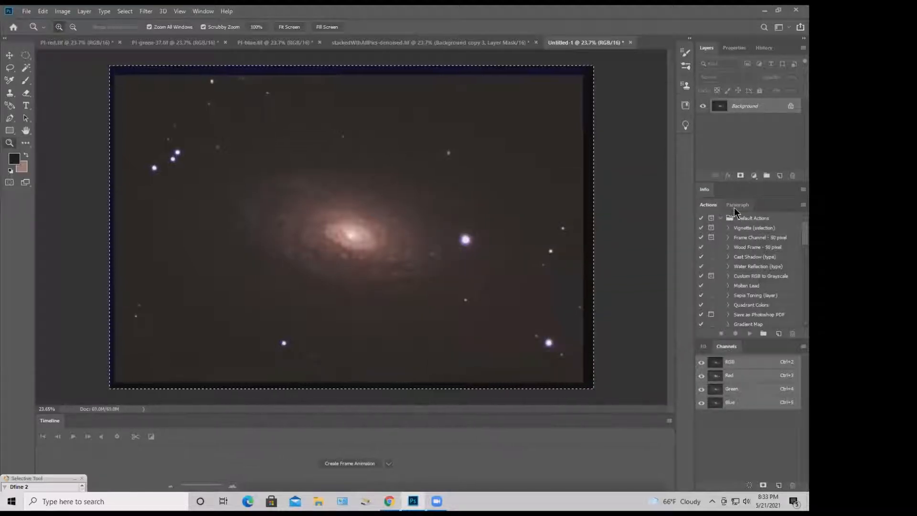
{"action": "key", "text": "ctrl+u"}
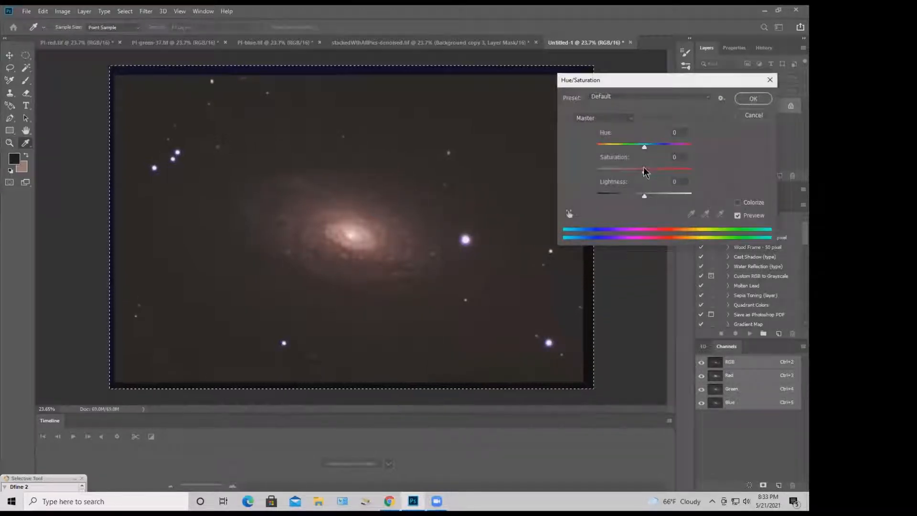
{"action": "left_click_drag", "start_coordinate": [645, 172], "coordinate": [654, 180]}
{"action": "left_click", "coordinate": [753, 101]}
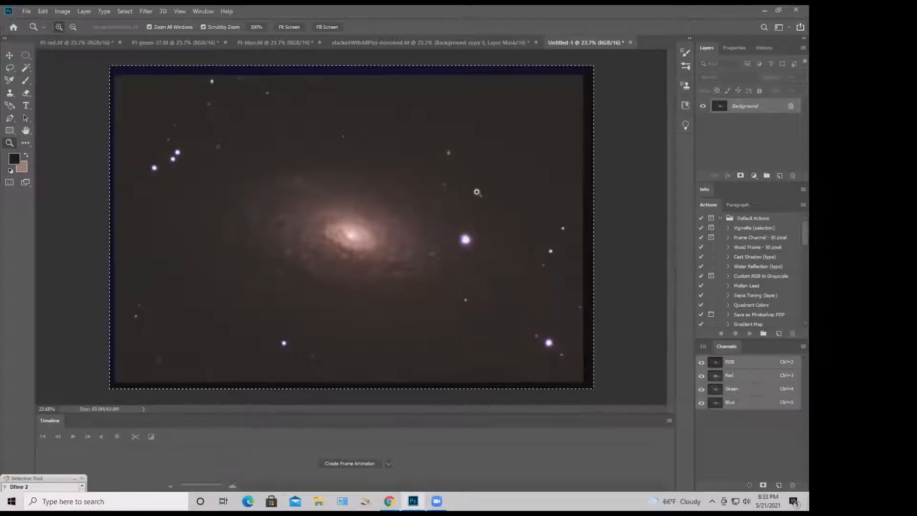
In a new Curves adjustment, lower the Red channel's shadows slightly and bring its midtones from input 135 down to output 124
{"action": "key", "text": "ctrl+m"}
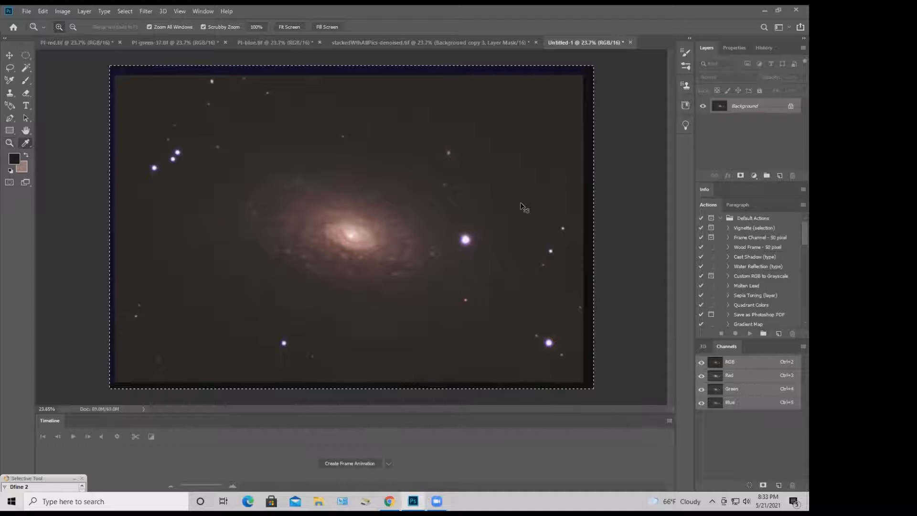
{"action": "left_click_drag", "start_coordinate": [579, 187], "coordinate": [643, 141]}
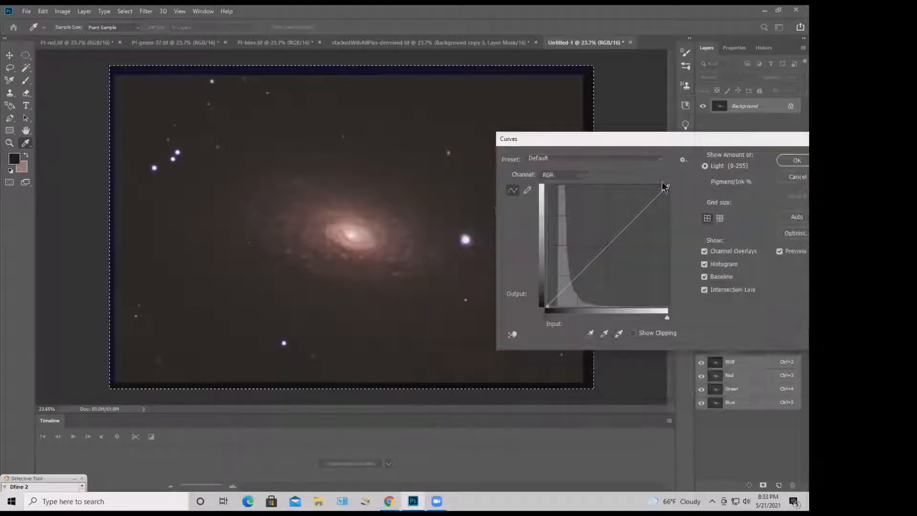
{"action": "left_click", "coordinate": [562, 175]}
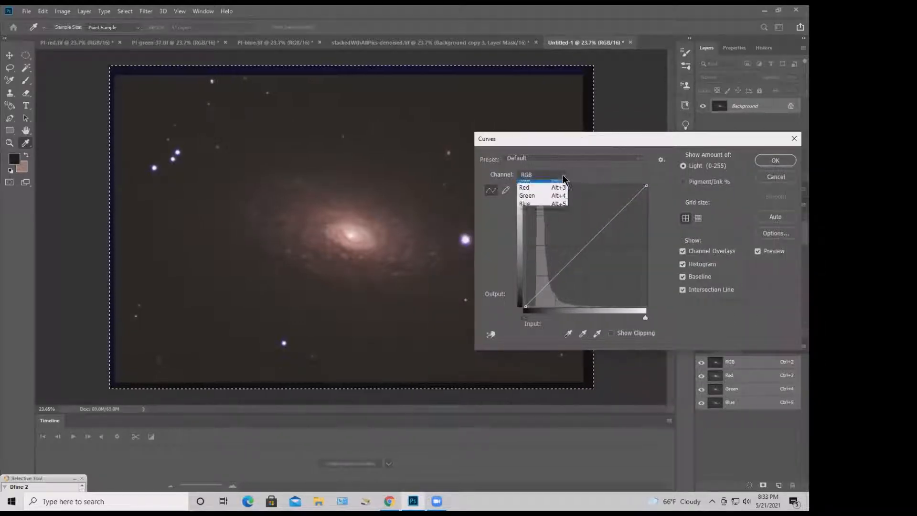
{"action": "left_click", "coordinate": [531, 192]}
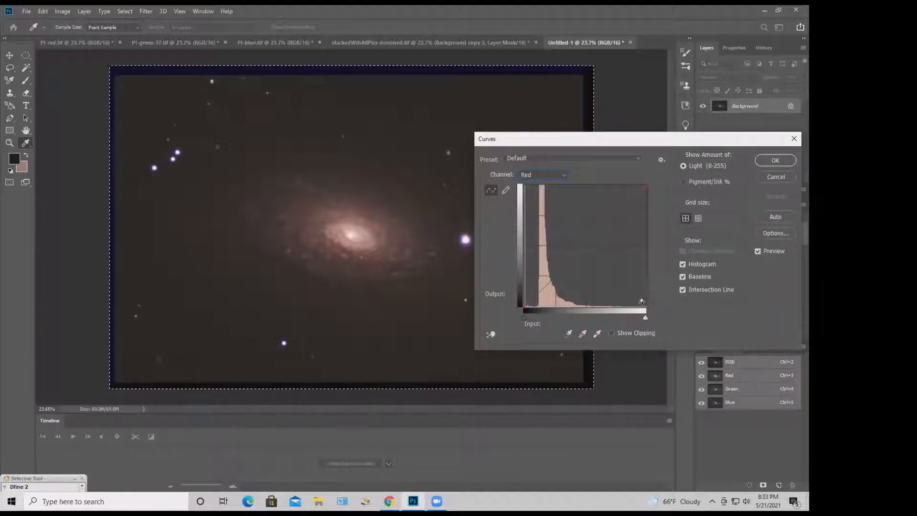
{"action": "left_click", "coordinate": [534, 298]}
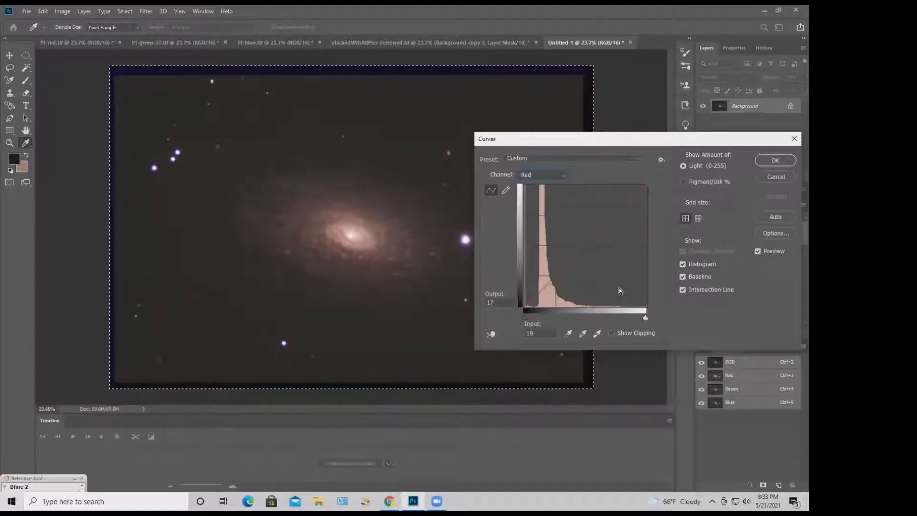
{"action": "key", "text": "alt+4"}
{"action": "key", "text": "alt+3"}
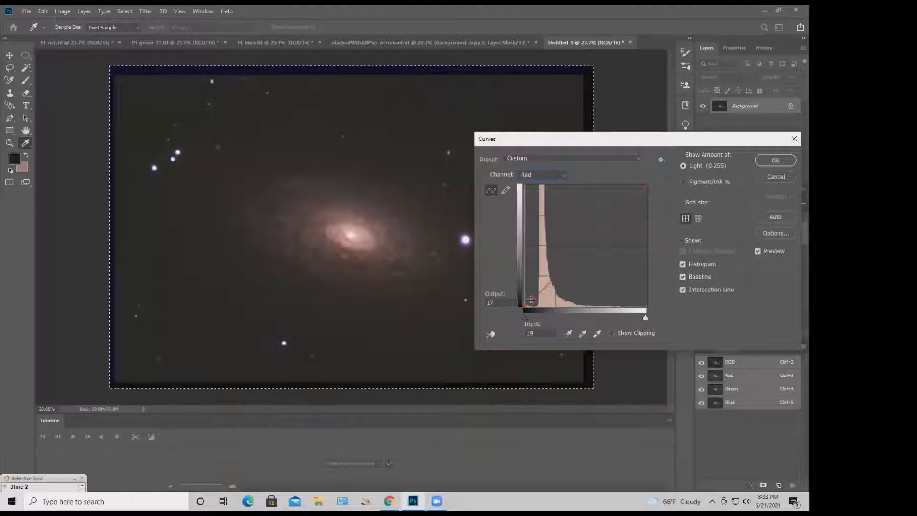
{"action": "left_click_drag", "start_coordinate": [531, 299], "coordinate": [536, 296]}
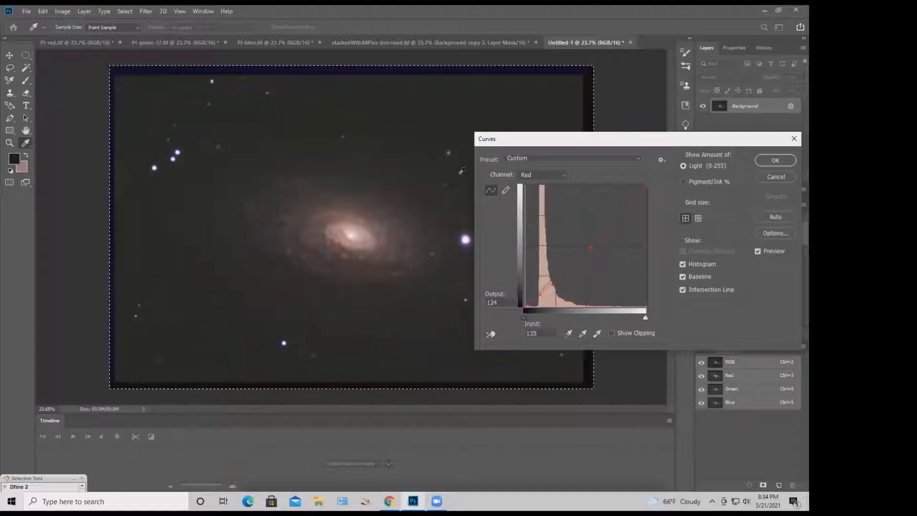
Adjust the Blue channel's midtones, set a shadow point at input 50, output 52, and apply the colour balance curves
{"action": "left_click", "coordinate": [564, 180]}
{"action": "left_click", "coordinate": [541, 204]}
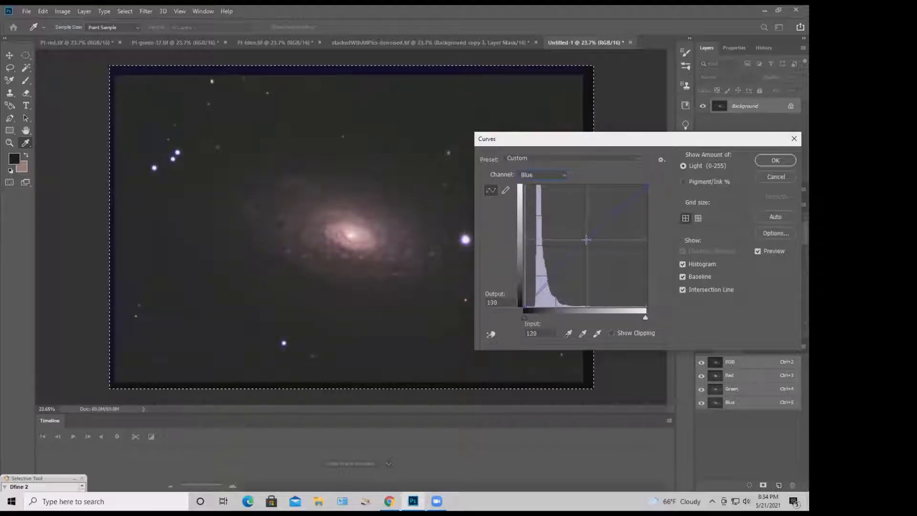
{"action": "left_click_drag", "start_coordinate": [587, 237], "coordinate": [586, 241]}
{"action": "left_click", "coordinate": [552, 276]}
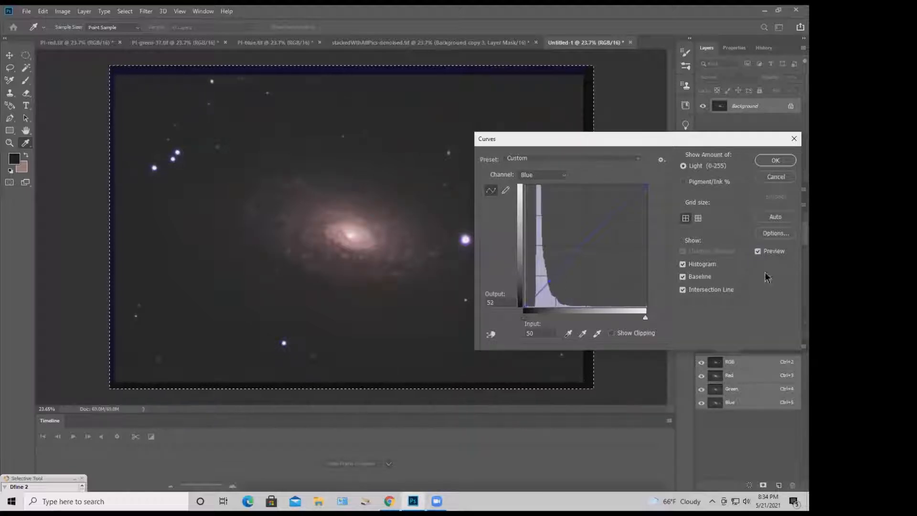
{"action": "left_click", "coordinate": [775, 160]}
{"action": "key", "text": "z"}
{"action": "key", "text": "ctrl+m"}
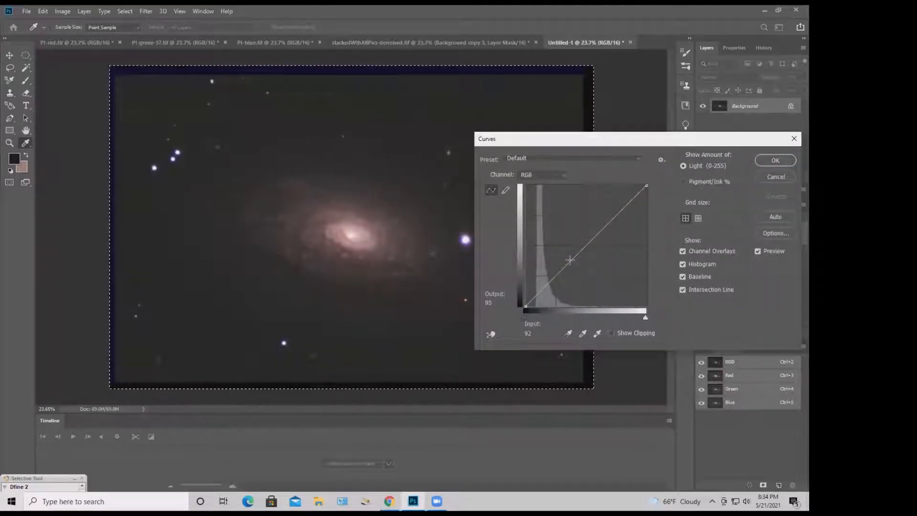
{"action": "left_click", "coordinate": [769, 176]}
{"action": "key", "text": "z"}
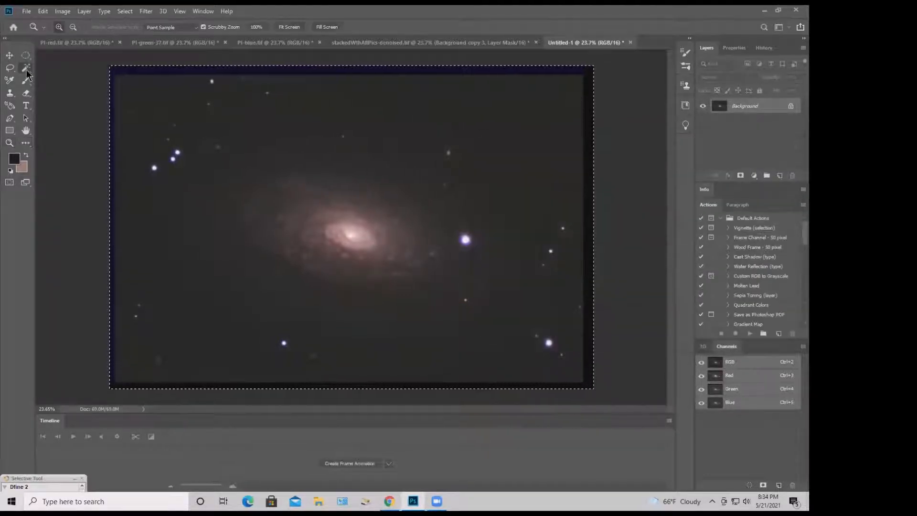
Select the galaxy's bright core with the Magic Wand, adding adjacent areas, and feather the selection
{"action": "left_click", "coordinate": [27, 70]}
{"action": "left_click", "coordinate": [349, 237]}
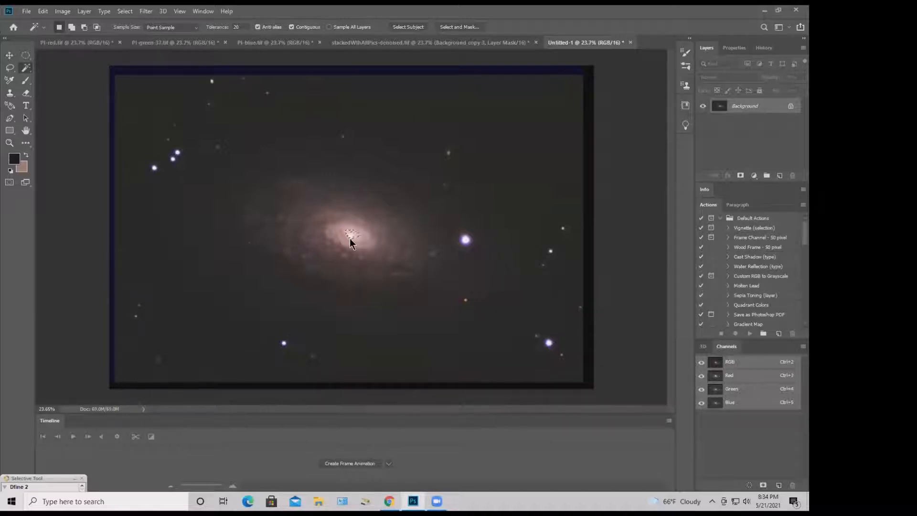
{"action": "left_click", "coordinate": [341, 237], "text": "shift"}
{"action": "left_click", "coordinate": [351, 236], "text": "shift"}
{"action": "key", "text": "shift+F6"}
{"action": "key", "text": "Return"}
Darken the selected core with an RGB curve point at input 121, output 111, and apply it
{"action": "key", "text": "ctrl+m"}
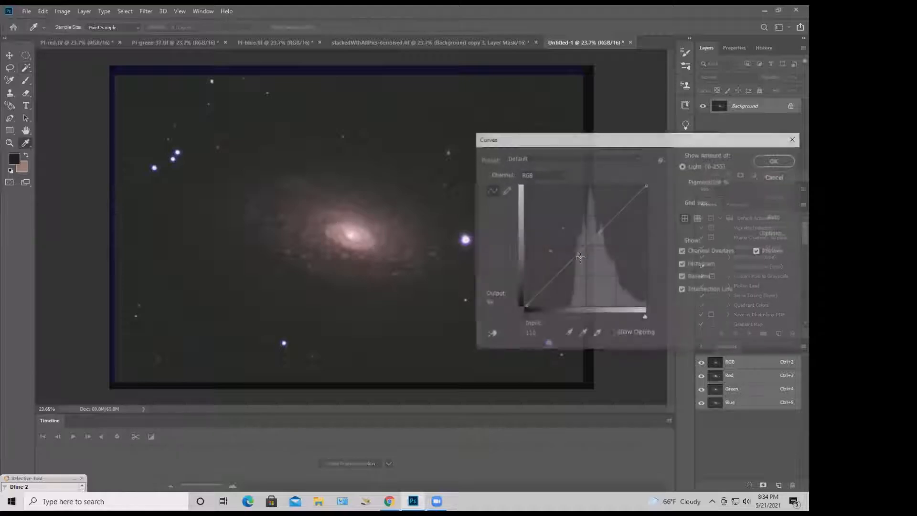
{"action": "left_click", "coordinate": [578, 258]}
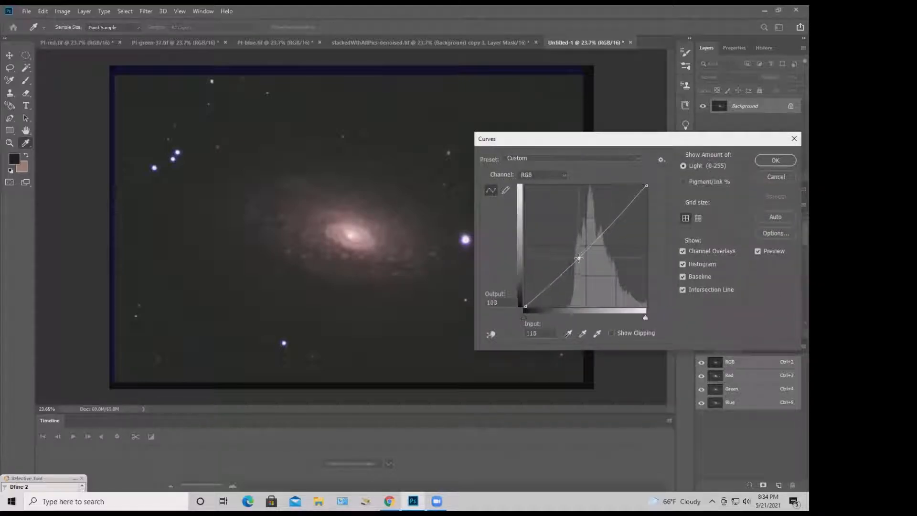
{"action": "left_click_drag", "start_coordinate": [578, 258], "coordinate": [582, 253]}
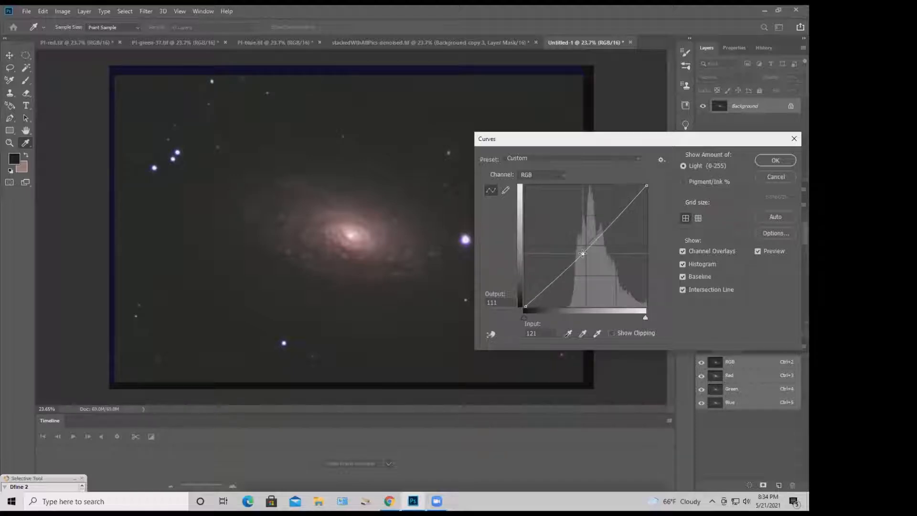
{"action": "left_click", "coordinate": [775, 161]}
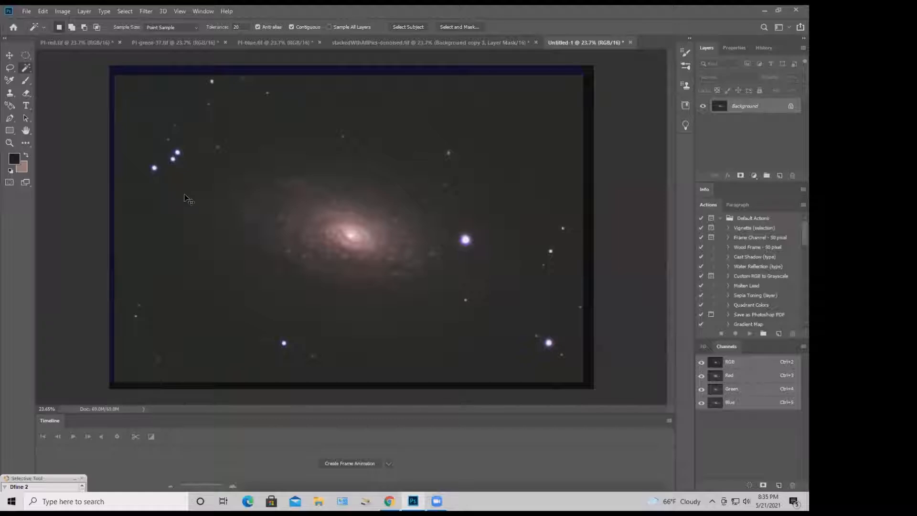
In a new Curves adjustment for the whole image, raise the RGB midtones to brighten the galaxy
{"action": "key", "text": "ctrl+m"}
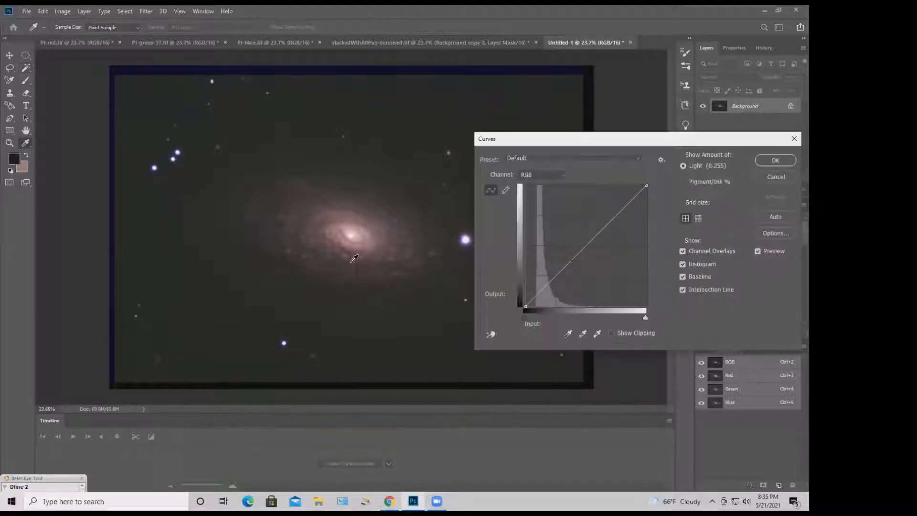
{"action": "left_click_drag", "start_coordinate": [627, 139], "coordinate": [649, 131]}
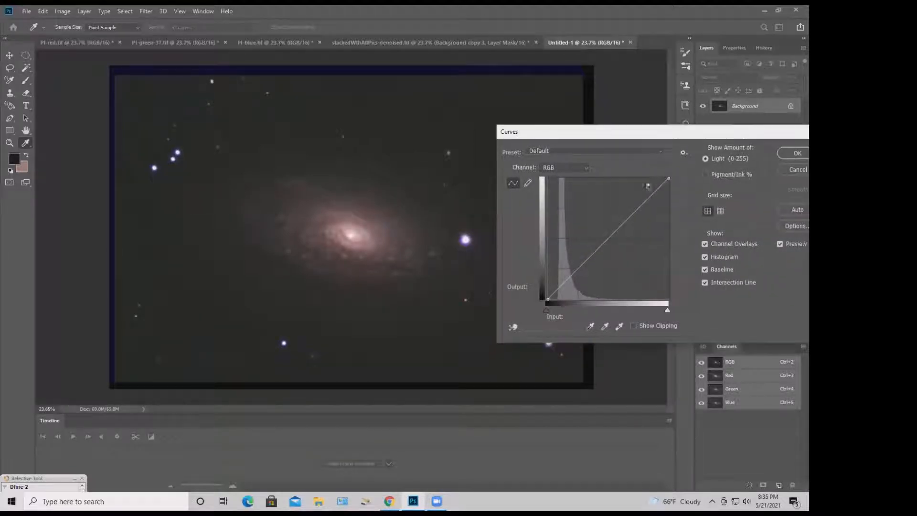
{"action": "left_click", "coordinate": [596, 248]}
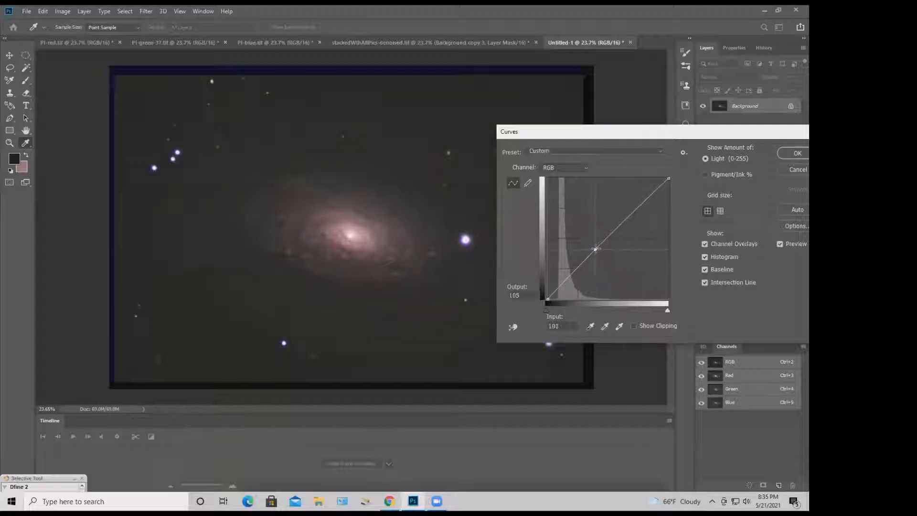
{"action": "left_click_drag", "start_coordinate": [595, 249], "coordinate": [596, 246]}
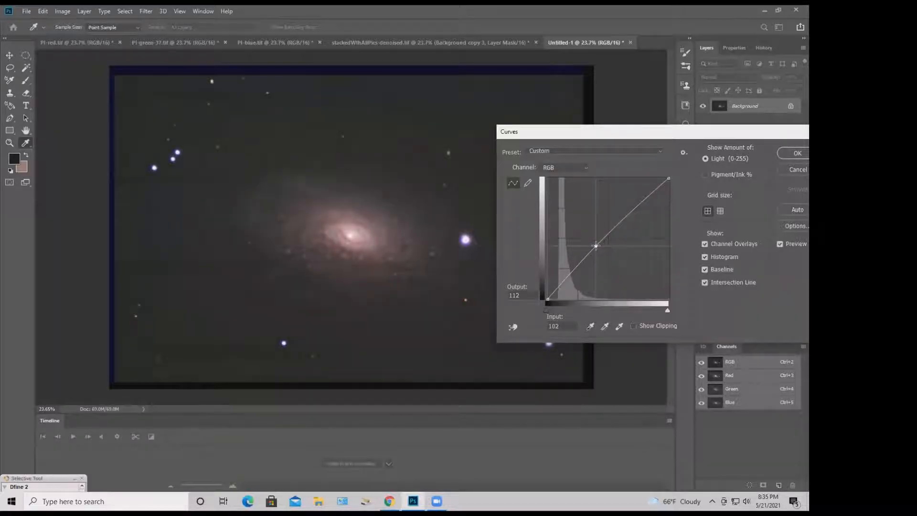
{"action": "left_click_drag", "start_coordinate": [596, 246], "coordinate": [605, 231]}
Add a shadow point to the RGB curve and set it to input 38, output 46
{"action": "left_click", "coordinate": [568, 273]}
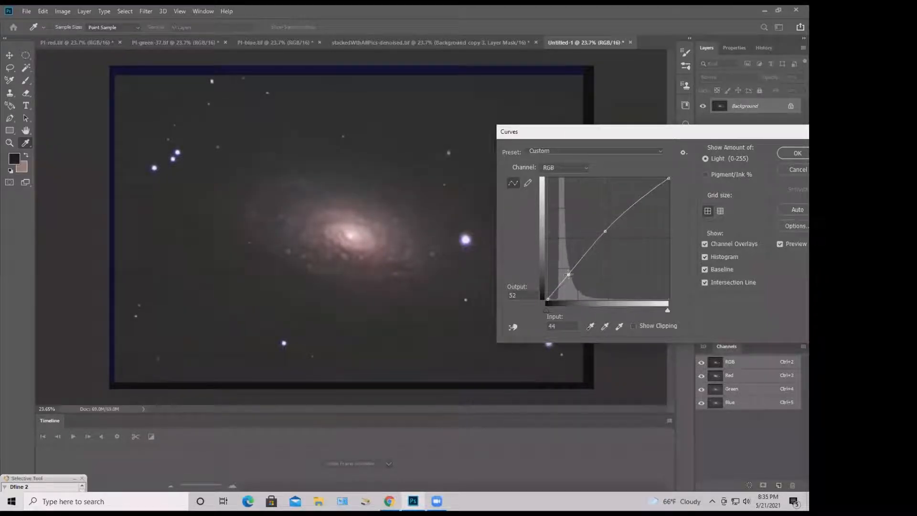
{"action": "key", "text": "Down"}
{"action": "key", "text": "Down"}
{"action": "key", "text": "Down"}
{"action": "key", "text": "Down"}
{"action": "key", "text": "Down"}
{"action": "key", "text": "Left"}
{"action": "key", "text": "Left"}
{"action": "key", "text": "Left"}
{"action": "key", "text": "Left"}
{"action": "key", "text": "Left"}
{"action": "key", "text": "Down"}
{"action": "key", "text": "Left"}
Add an anchor point in the lower midtones of the Red channel's curve
{"action": "left_click", "coordinate": [586, 169]}
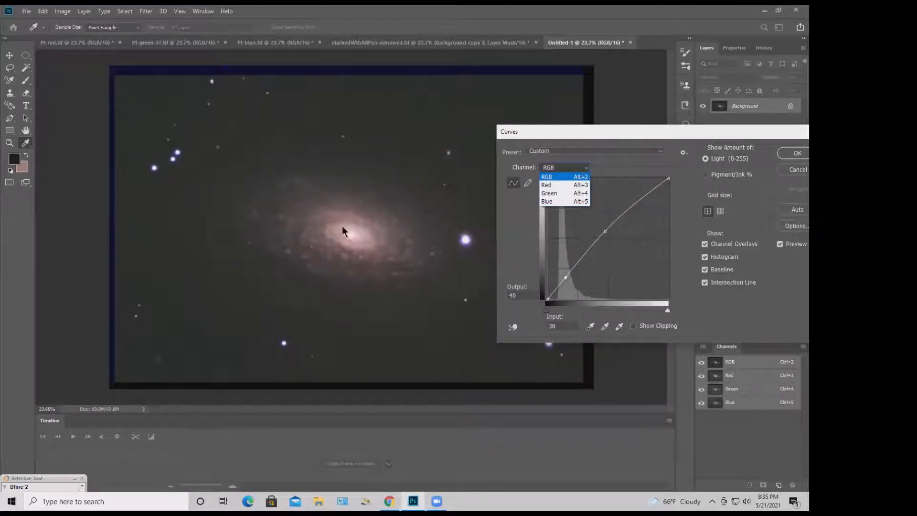
{"action": "left_click", "coordinate": [557, 185]}
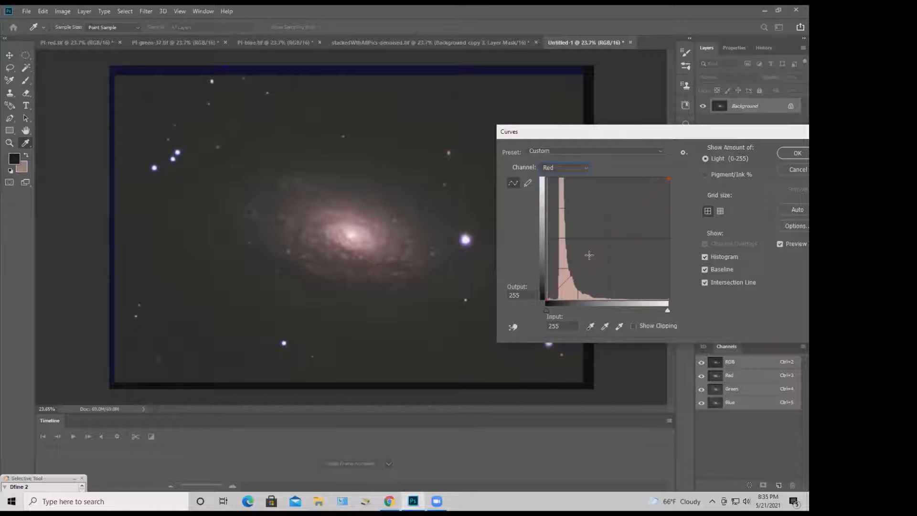
{"action": "left_click", "coordinate": [591, 255]}
Anchor the Blue channel's lower midtones, lower its upper midtones to input 144, output 127, and compare the preview
{"action": "left_click", "coordinate": [572, 170]}
{"action": "left_click", "coordinate": [566, 198]}
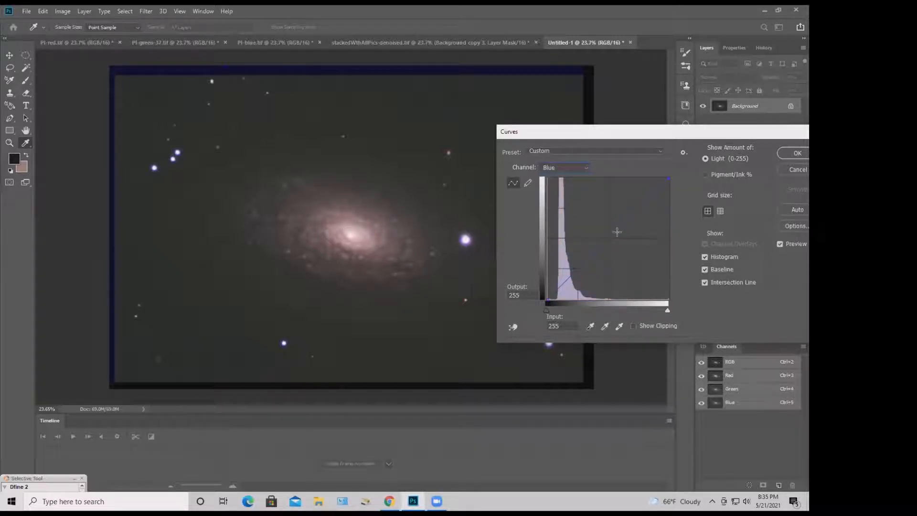
{"action": "left_click", "coordinate": [590, 255]}
{"action": "left_click_drag", "start_coordinate": [608, 237], "coordinate": [615, 238]}
{"action": "left_click_drag", "start_coordinate": [617, 240], "coordinate": [616, 239]}
{"action": "left_click", "coordinate": [780, 244]}
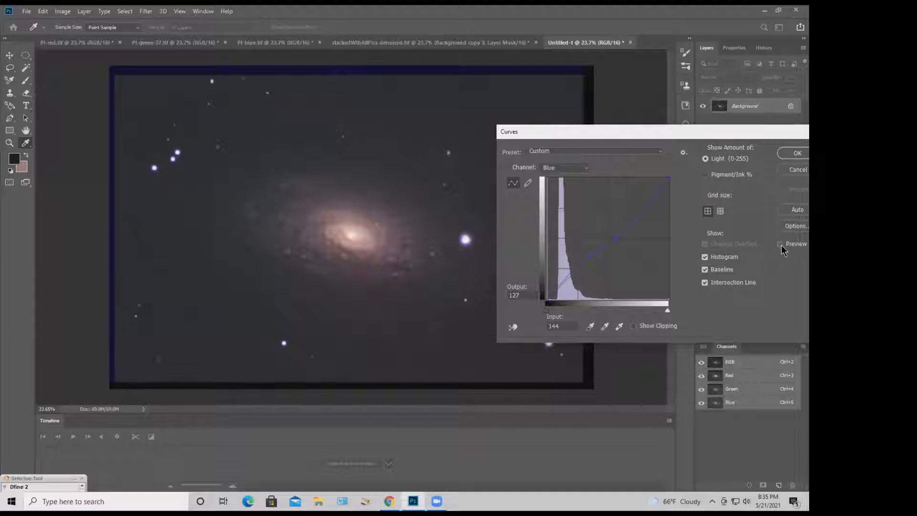
{"action": "left_click", "coordinate": [781, 244]}
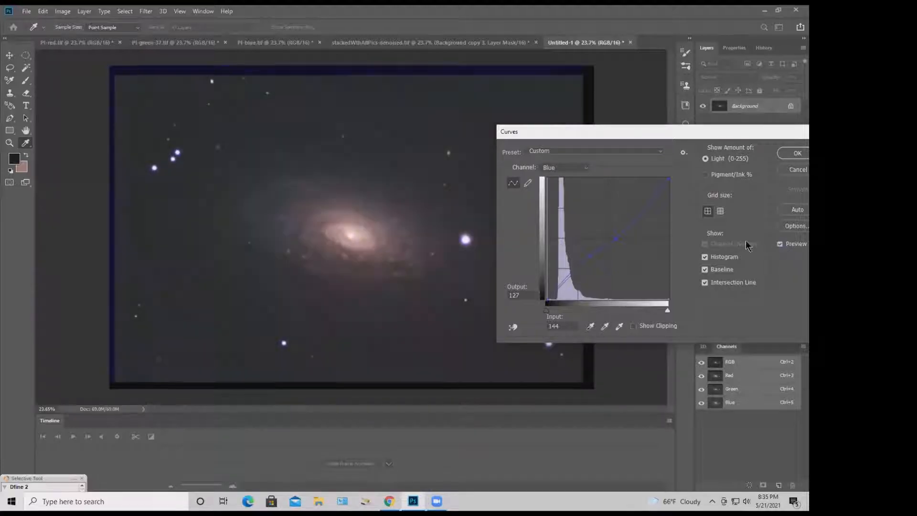
Return to the Red channel, adjust a point in its upper midtones, and apply the curves
{"action": "left_click", "coordinate": [583, 168]}
{"action": "left_click", "coordinate": [582, 182]}
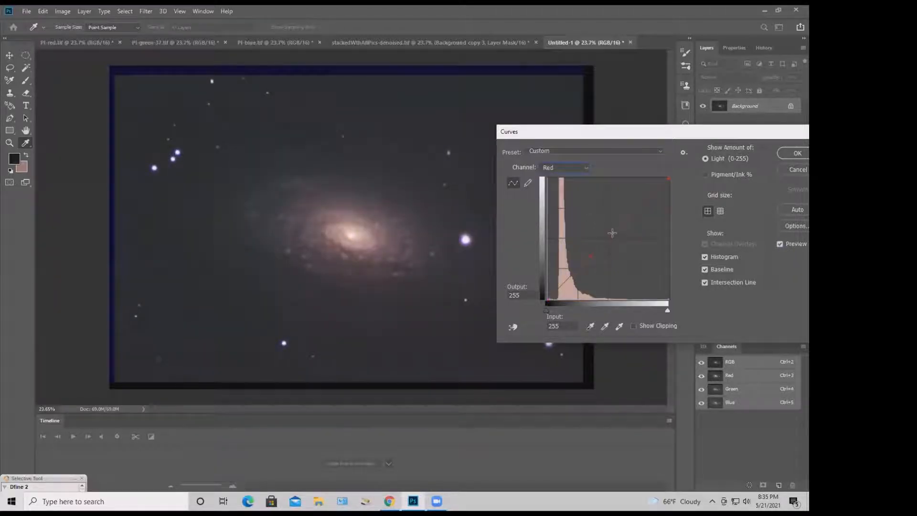
{"action": "left_click_drag", "start_coordinate": [612, 233], "coordinate": [615, 230]}
{"action": "left_click", "coordinate": [797, 153]}
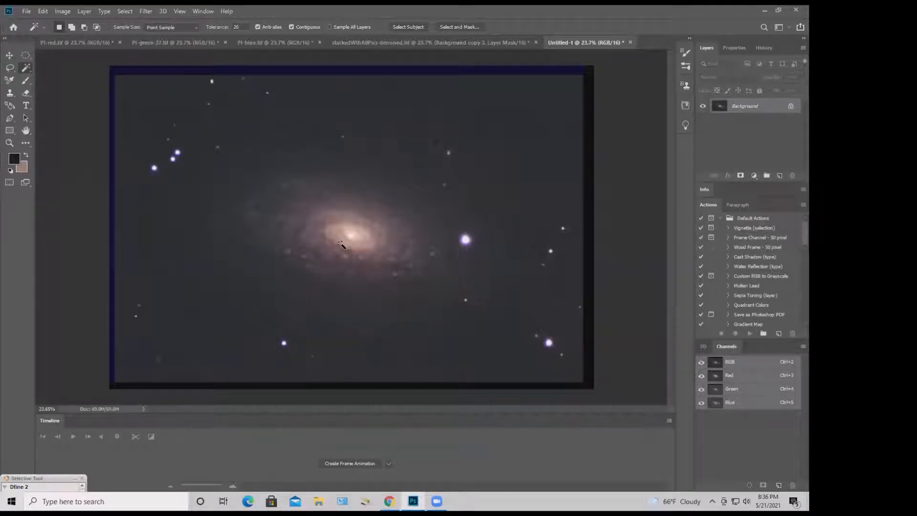
In a new RGB curve, set shadows at input 32, output 27, then raise the midtones and a highlight point at input 164, output 176
{"action": "key", "text": "ctrl+m"}
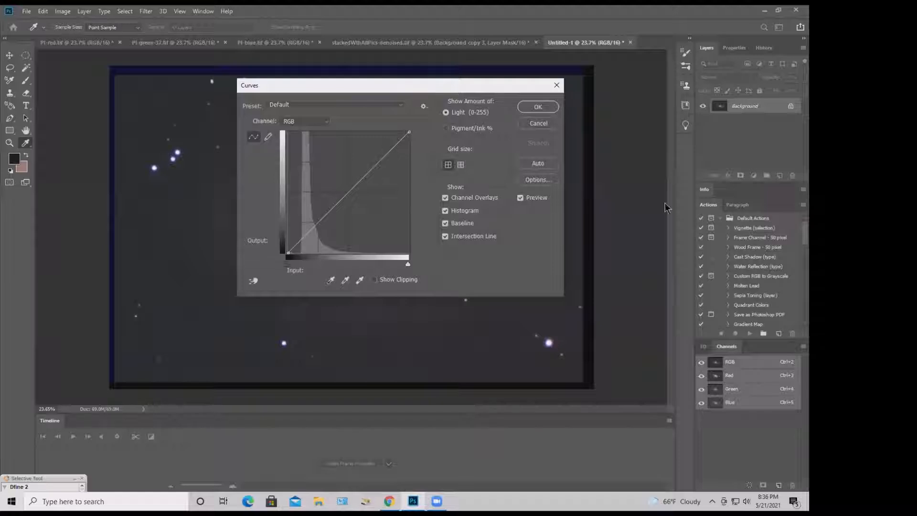
{"action": "left_click_drag", "start_coordinate": [411, 90], "coordinate": [684, 172]}
{"action": "left_click", "coordinate": [574, 321]}
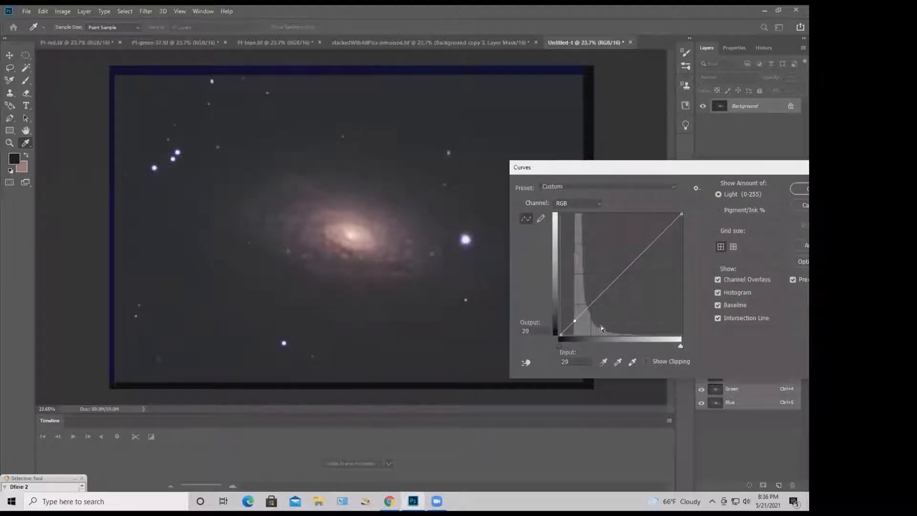
{"action": "key", "text": "Down"}
{"action": "key", "text": "Down"}
{"action": "key", "text": "Right"}
{"action": "key", "text": "Right"}
{"action": "key", "text": "Right"}
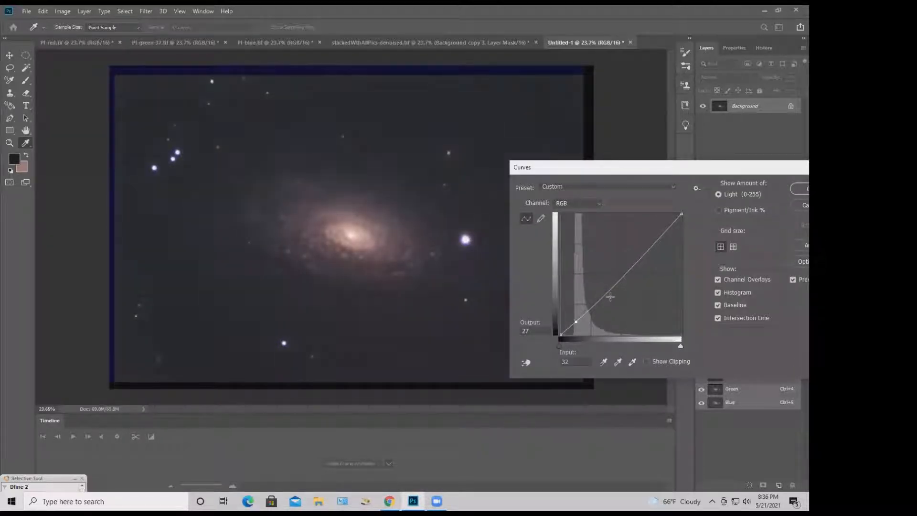
{"action": "left_click_drag", "start_coordinate": [615, 280], "coordinate": [638, 251]}
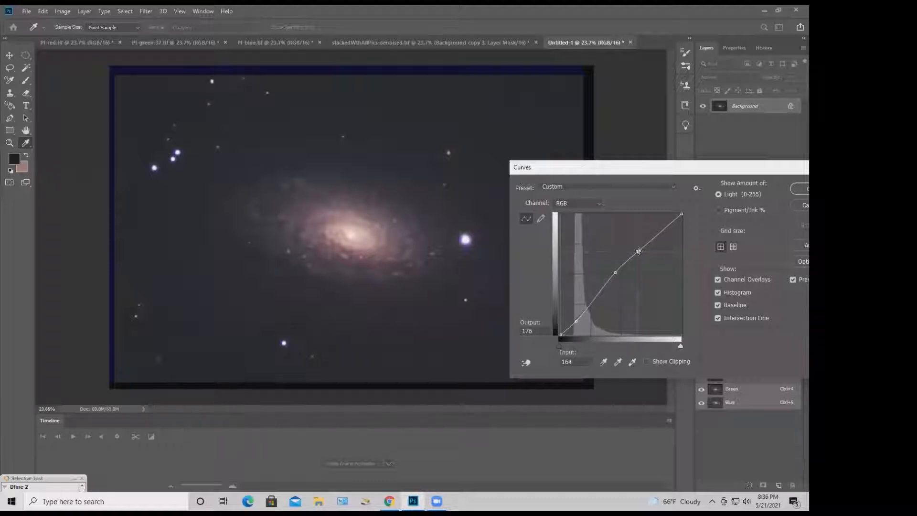
{"action": "left_click_drag", "start_coordinate": [721, 166], "coordinate": [710, 130]}
Adjust the Red channel's upper midtones and set a lower midtone point at input 101, output 98
{"action": "left_click", "coordinate": [586, 167]}
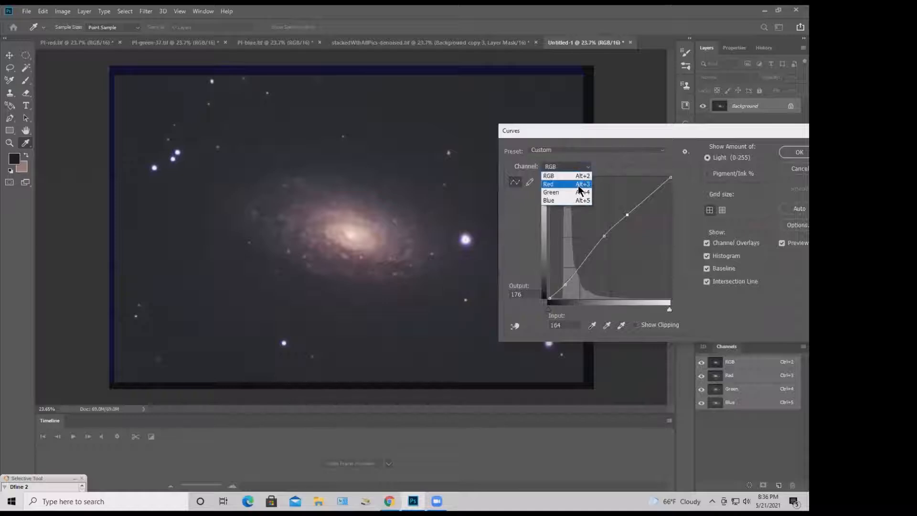
{"action": "left_click", "coordinate": [580, 186]}
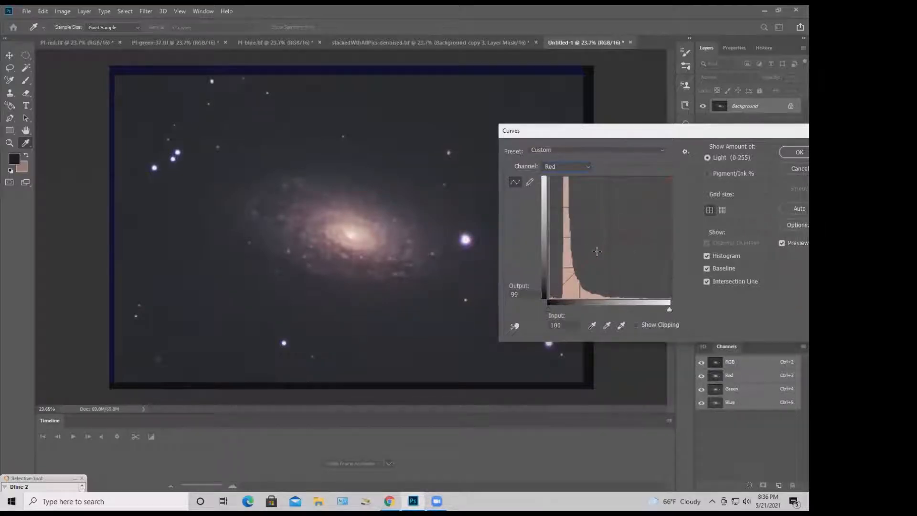
{"action": "left_click", "coordinate": [615, 230]}
{"action": "left_click_drag", "start_coordinate": [749, 130], "coordinate": [741, 136]}
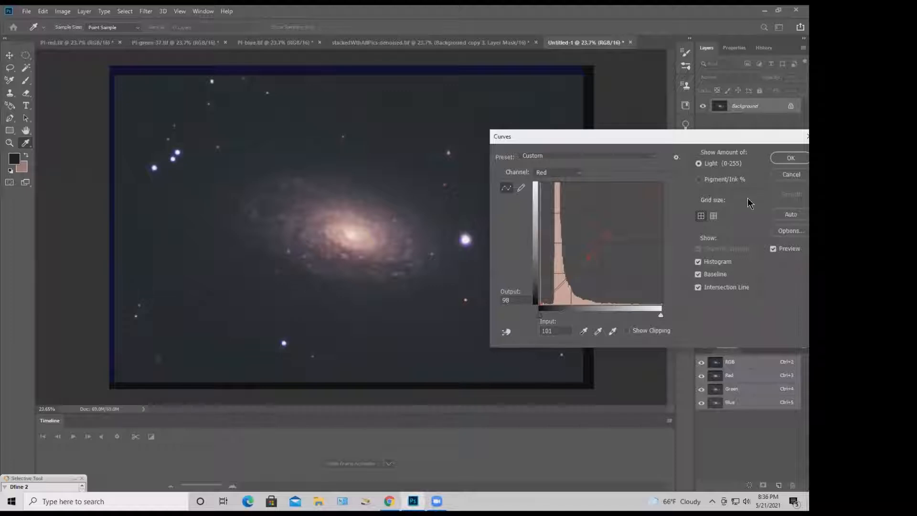
Adjust the Blue channel's upper midtones, set a lower midtone point at input 99, output 98, and apply the curves
{"action": "left_click", "coordinate": [580, 172]}
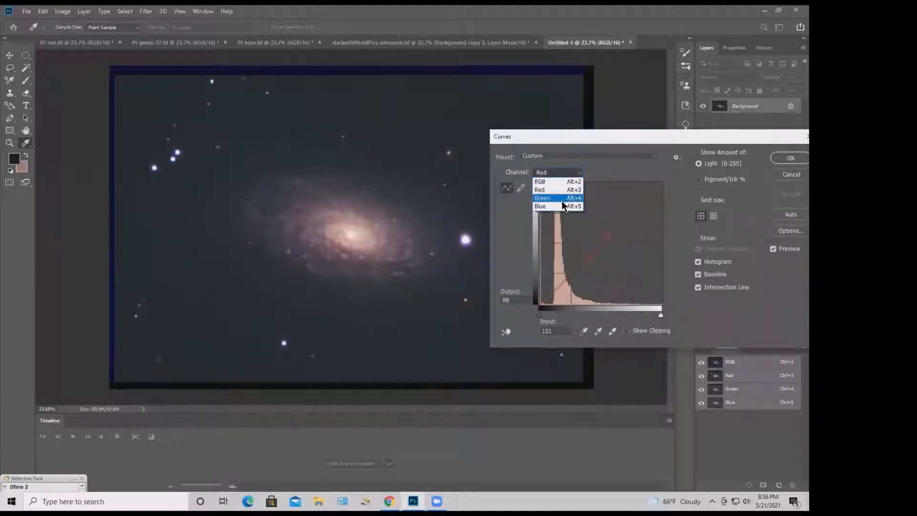
{"action": "left_click", "coordinate": [561, 201]}
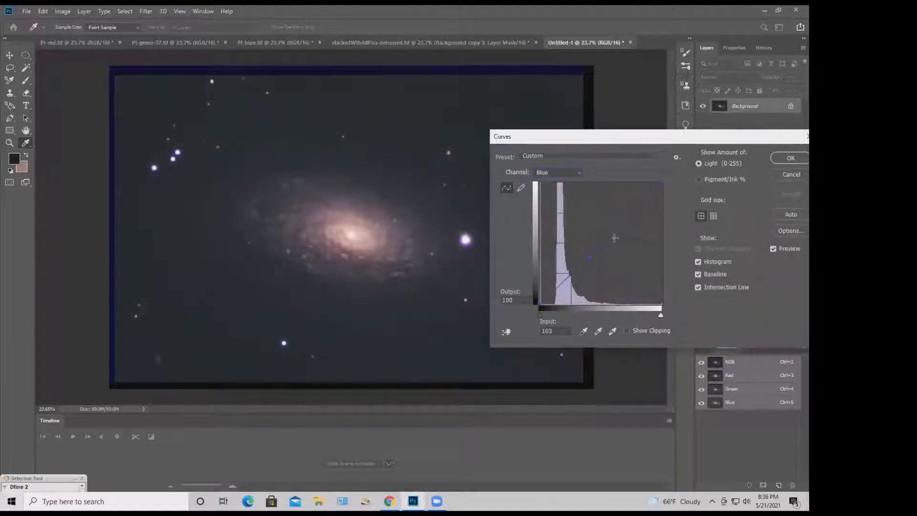
{"action": "left_click", "coordinate": [614, 243]}
{"action": "left_click_drag", "start_coordinate": [614, 243], "coordinate": [613, 238]}
{"action": "left_click_drag", "start_coordinate": [763, 139], "coordinate": [753, 146]}
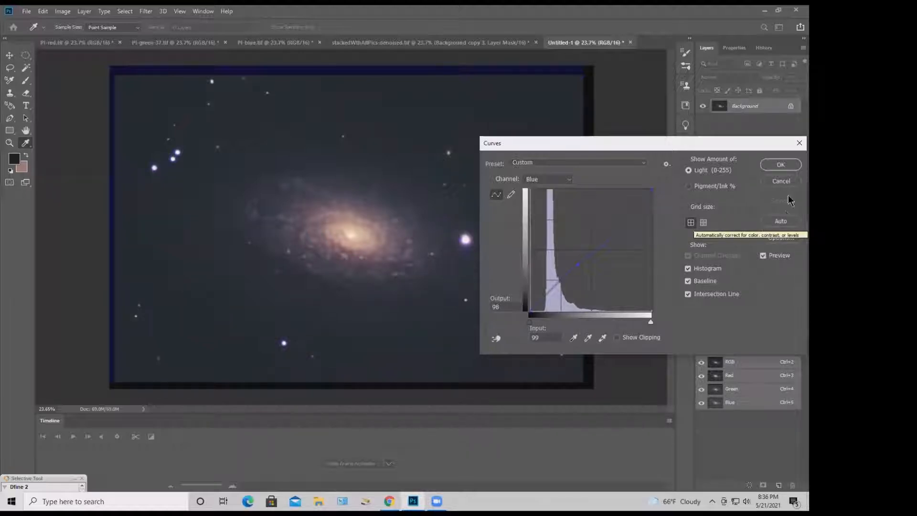
{"action": "left_click", "coordinate": [781, 164]}
Switch to the desktop and open the Color Wheel image from the processing lessons folder
{"action": "left_click", "coordinate": [765, 11]}
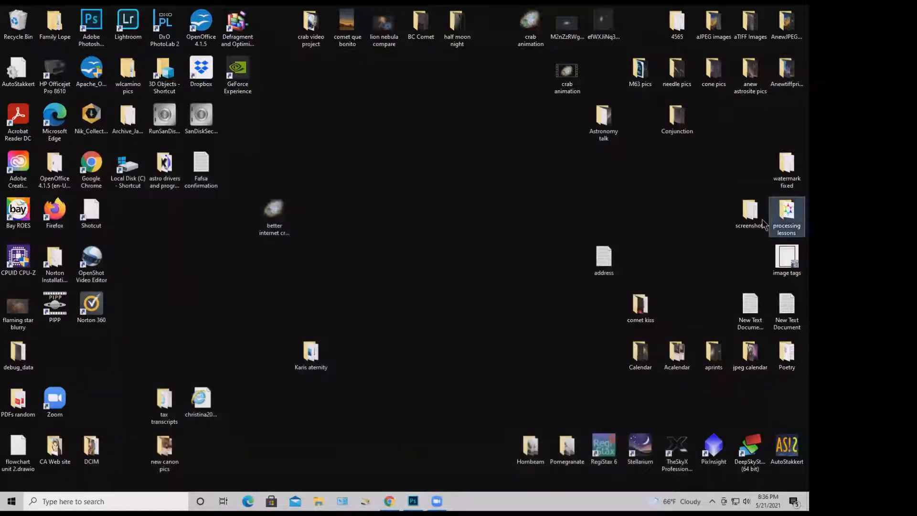
{"action": "double_click", "coordinate": [770, 221]}
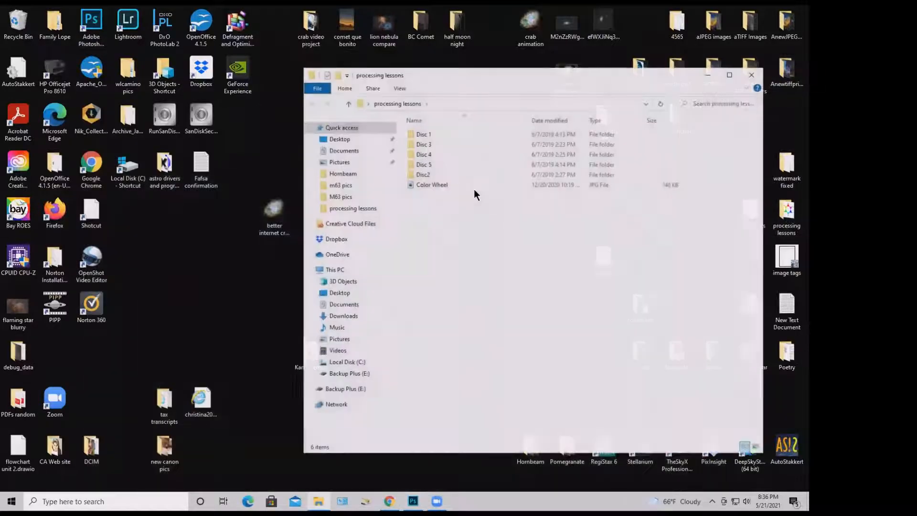
{"action": "double_click", "coordinate": [454, 184]}
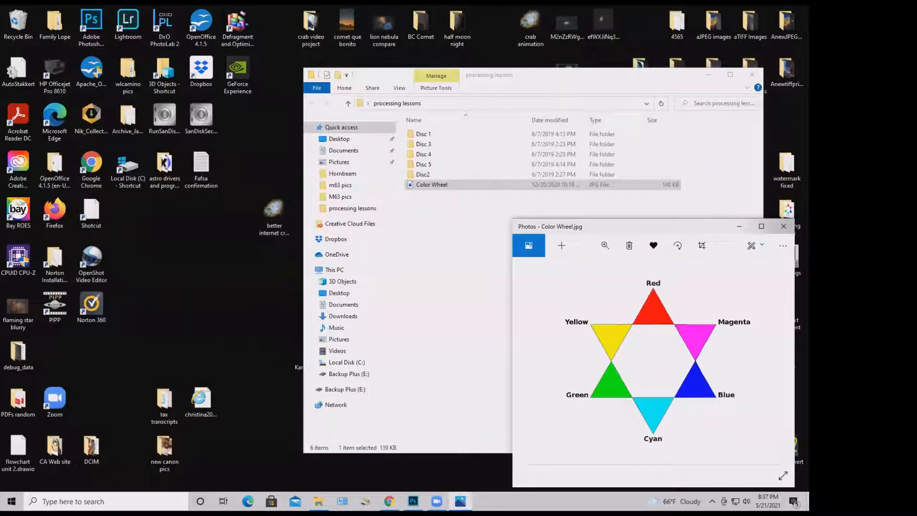
Bring Photoshop back and place the Color Wheel image over it, clear of the galaxy, to compare the colours
{"action": "left_click", "coordinate": [106, 501]}
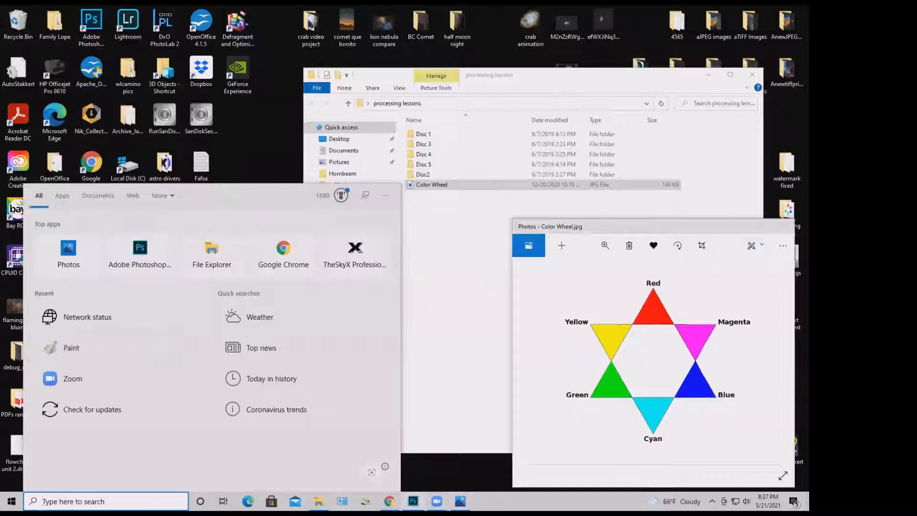
{"action": "left_click", "coordinate": [413, 501]}
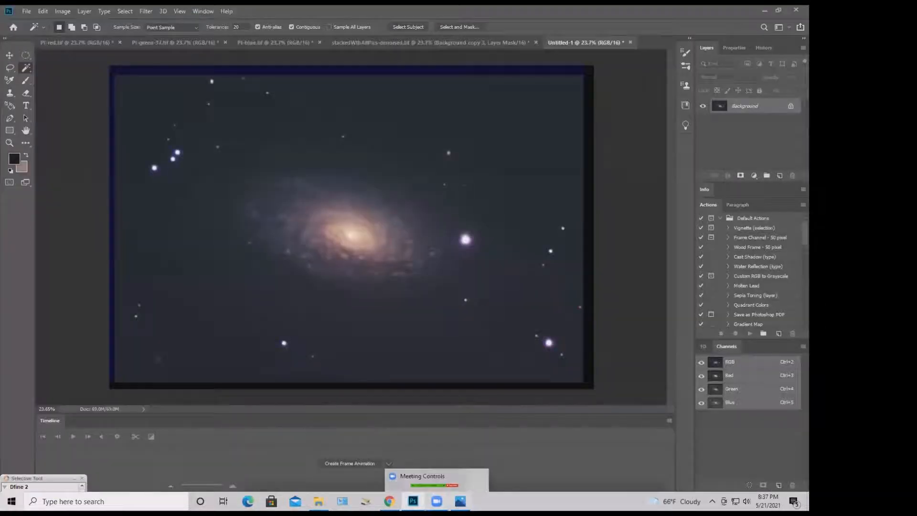
{"action": "left_click", "coordinate": [461, 501]}
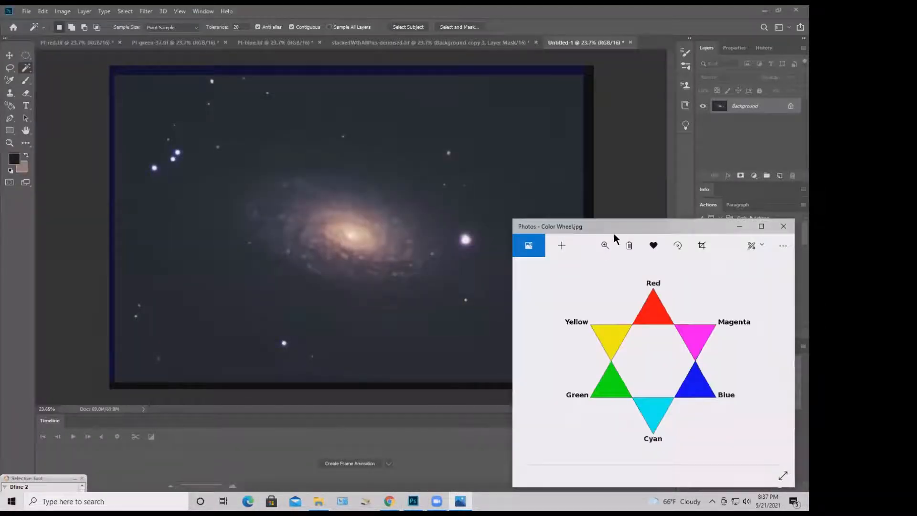
{"action": "left_click_drag", "start_coordinate": [614, 234], "coordinate": [647, 238]}
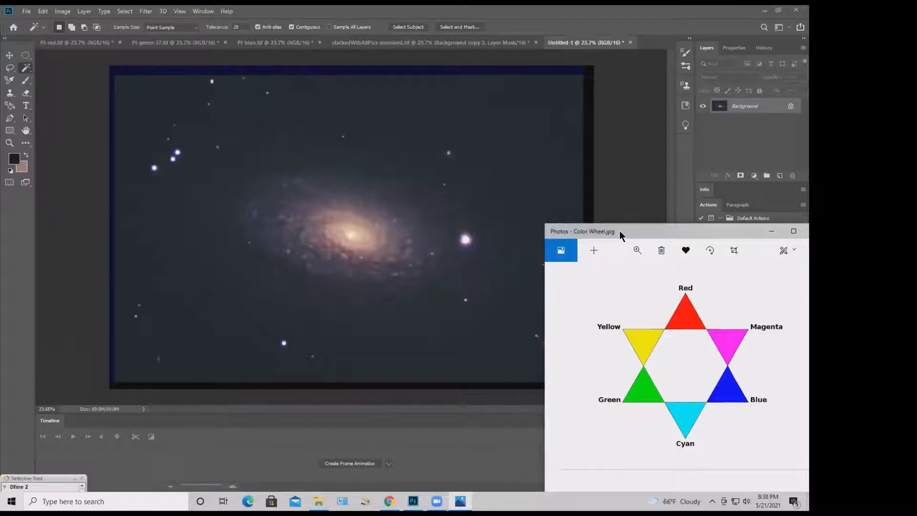
{"action": "left_click_drag", "start_coordinate": [620, 230], "coordinate": [627, 232]}
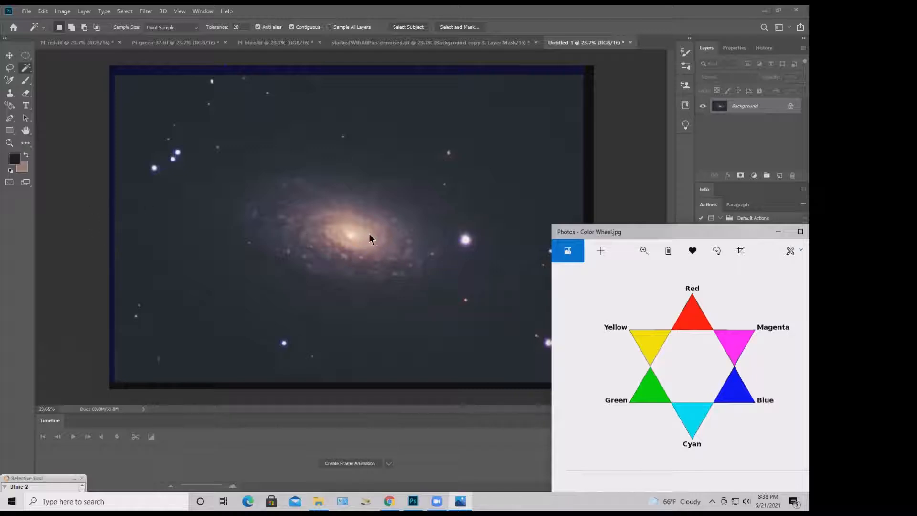
Draw a loose Lasso selection around the whole galaxy, feather it by 40 pixels, and clear the selection outline from view
{"action": "left_click", "coordinate": [12, 138]}
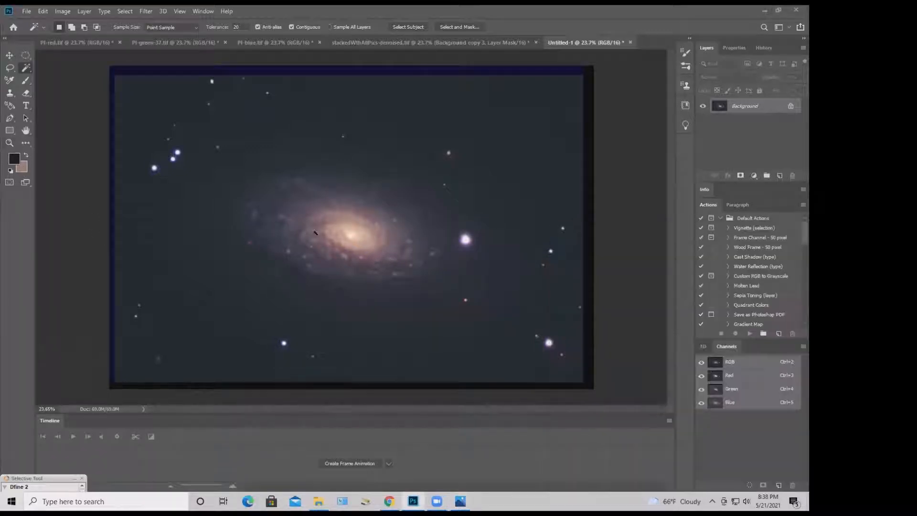
{"action": "left_click", "coordinate": [350, 235]}
{"action": "left_click", "coordinate": [10, 143]}
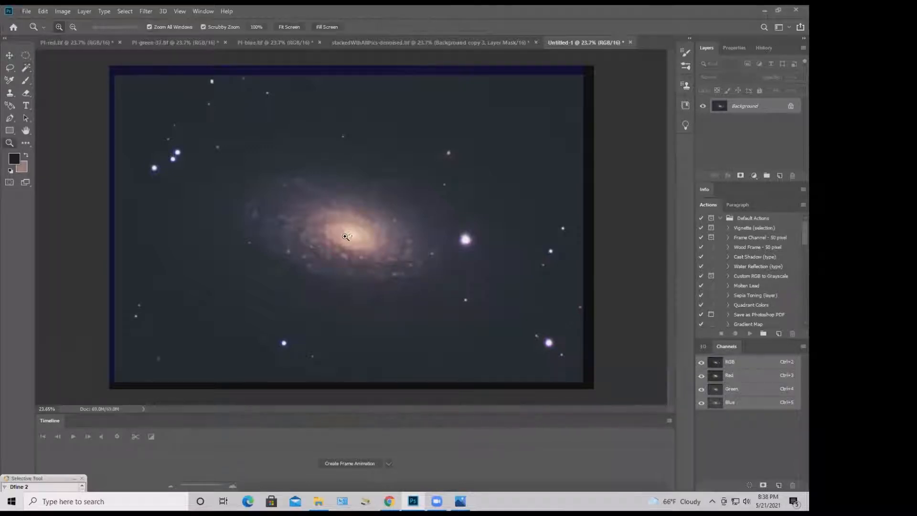
{"action": "left_click_drag", "start_coordinate": [345, 249], "coordinate": [376, 254]}
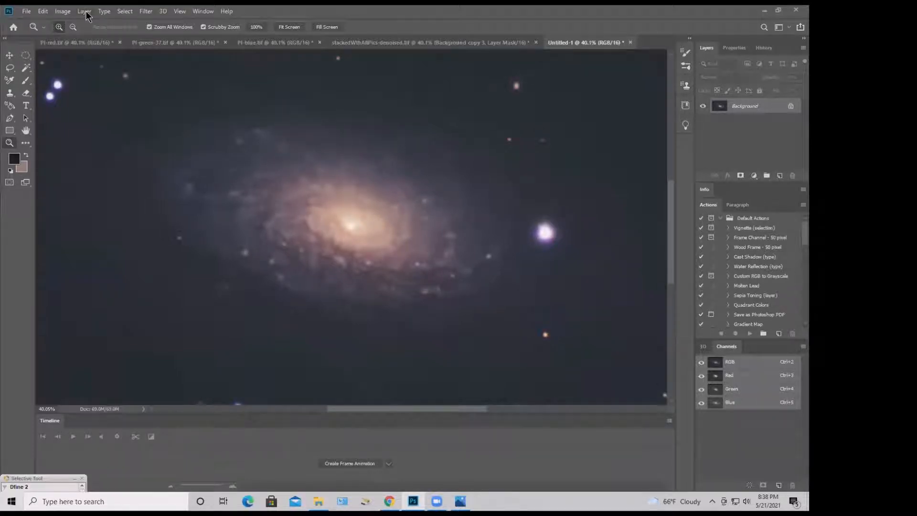
{"action": "left_click", "coordinate": [10, 67]}
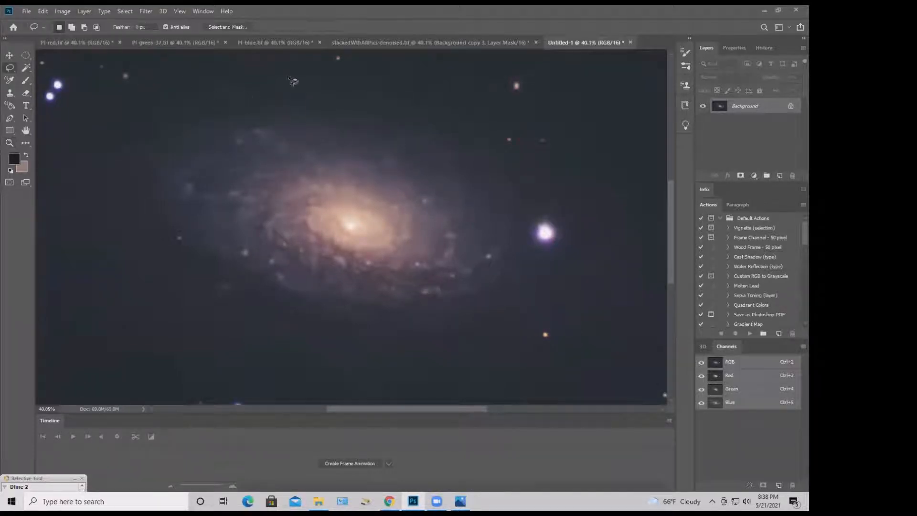
{"action": "mouse_move", "coordinate": [282, 62]}
{"action": "left_mouse_down"}
{"action": "mouse_move", "coordinate": [134, 73]}
{"action": "mouse_move", "coordinate": [93, 132]}
{"action": "mouse_move", "coordinate": [118, 361]}
{"action": "mouse_move", "coordinate": [373, 438]}
{"action": "mouse_move", "coordinate": [596, 413]}
{"action": "mouse_move", "coordinate": [627, 335]}
{"action": "mouse_move", "coordinate": [642, 177]}
{"action": "mouse_move", "coordinate": [448, 109]}
{"action": "mouse_move", "coordinate": [343, 57]}
{"action": "mouse_move", "coordinate": [296, 52]}
{"action": "left_mouse_up"}
{"action": "key", "text": "shift"}
{"action": "key", "text": "shift+F6"}
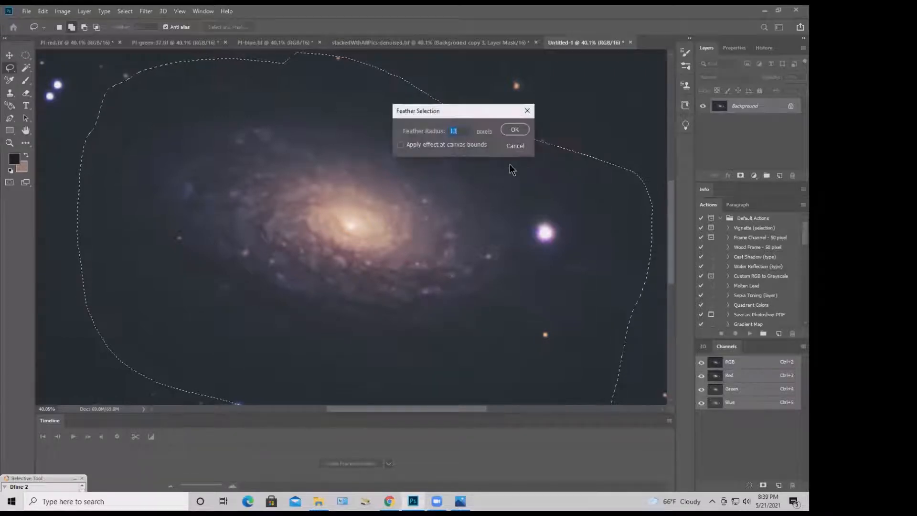
{"action": "type", "text": "40"}
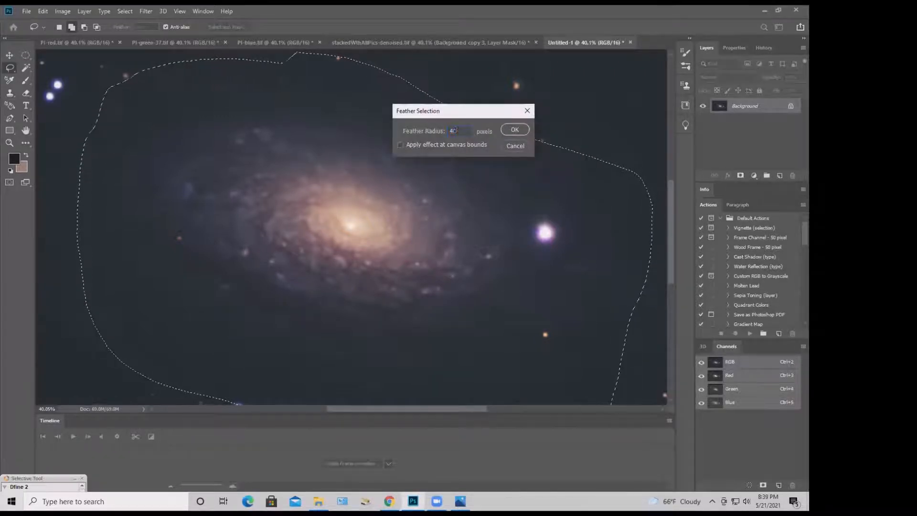
{"action": "key", "text": "Return"}
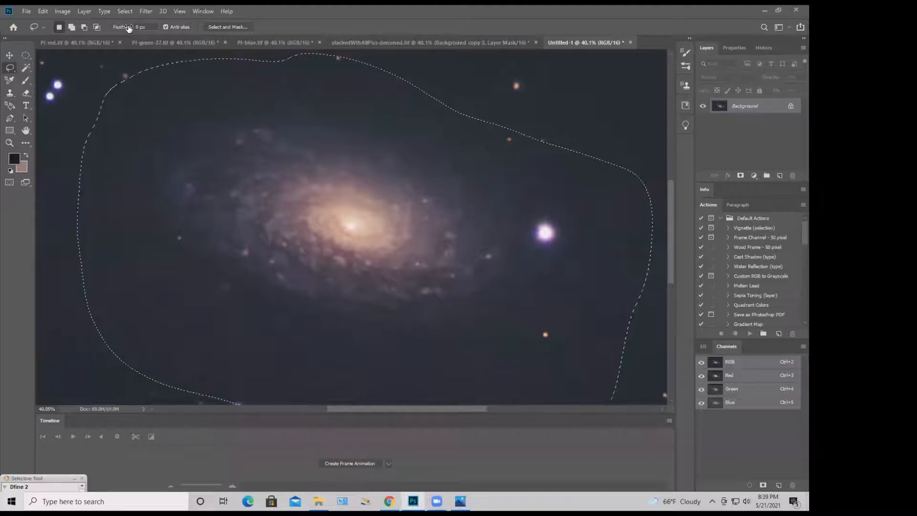
{"action": "key", "text": "ctrl+d"}
Open the Selective Color adjustment, place it clear of the galaxy, and bring up the Color Wheel image beneath it for reference
{"action": "left_click", "coordinate": [63, 15]}
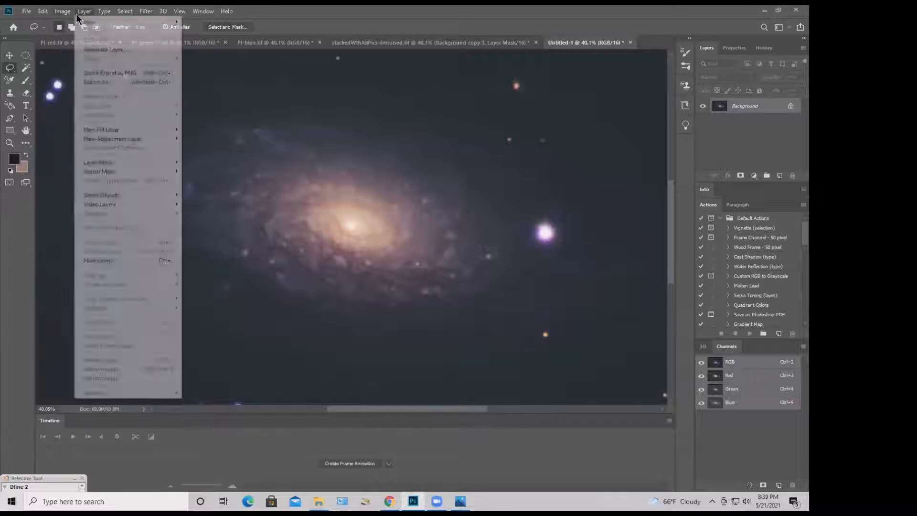
{"action": "mouse_move", "coordinate": [77, 37]}
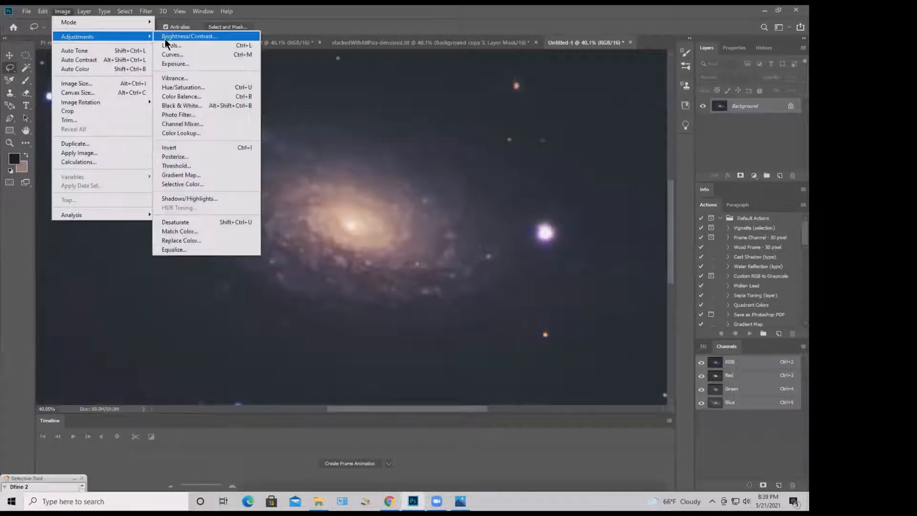
{"action": "left_click", "coordinate": [203, 184]}
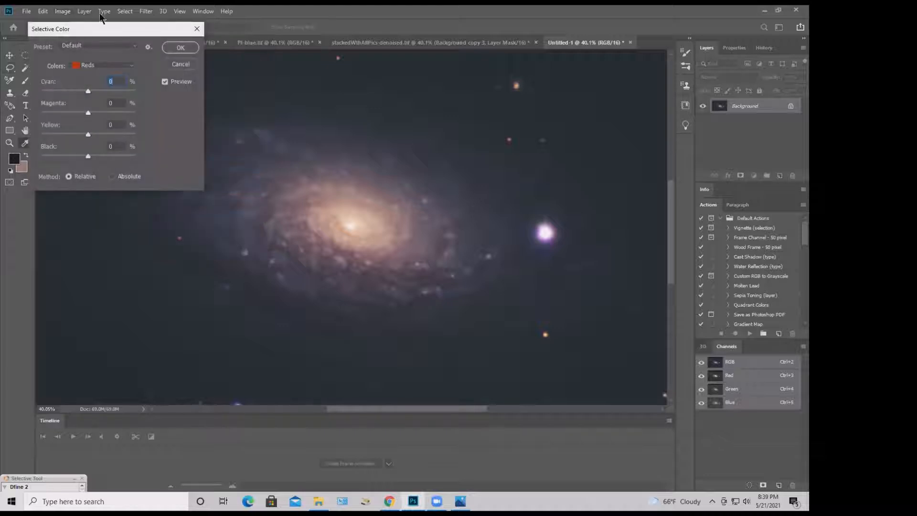
{"action": "left_click_drag", "start_coordinate": [131, 30], "coordinate": [637, 32]}
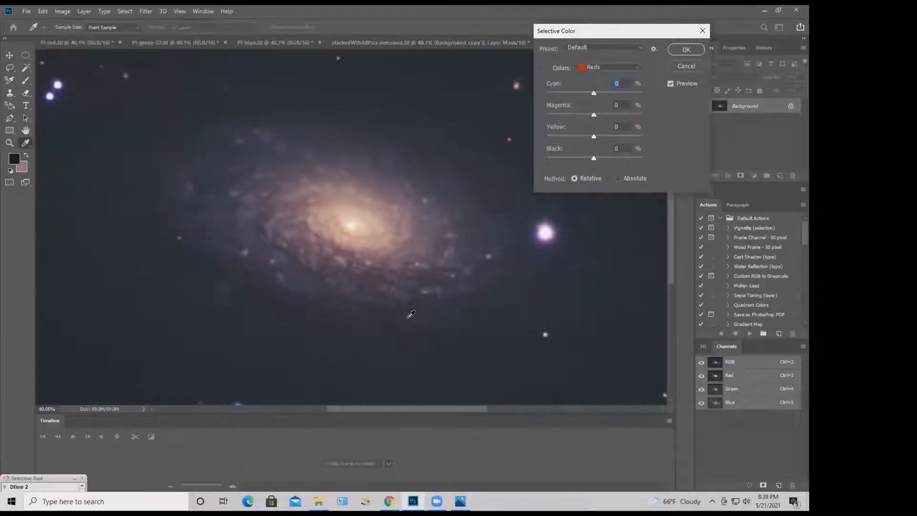
{"action": "left_click", "coordinate": [108, 501]}
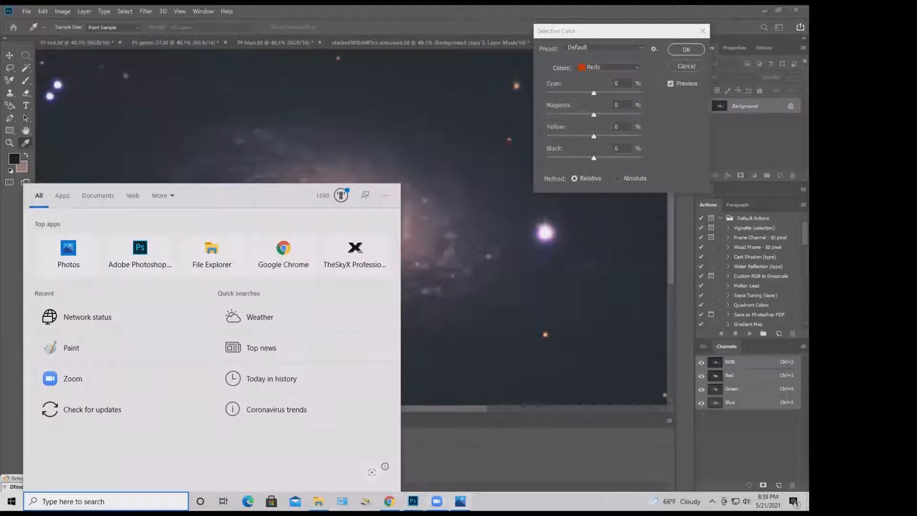
{"action": "left_click", "coordinate": [460, 501]}
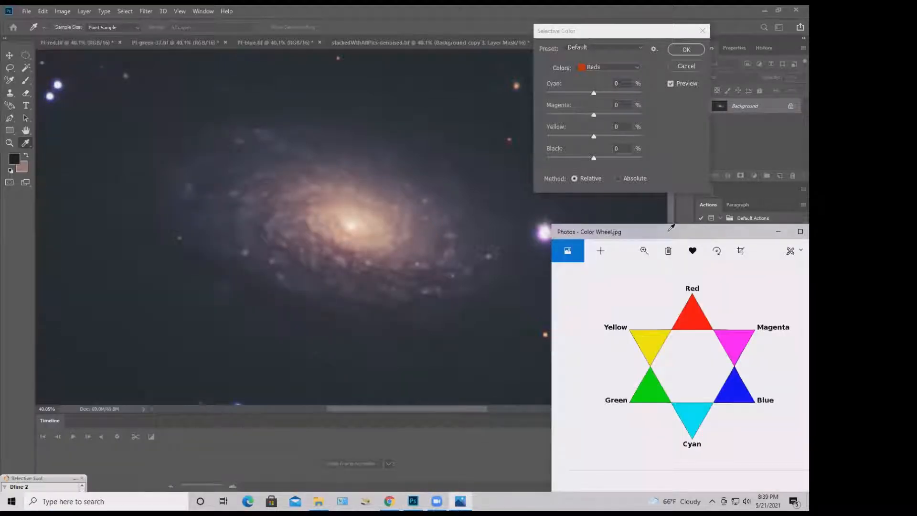
{"action": "left_click_drag", "start_coordinate": [668, 231], "coordinate": [661, 246]}
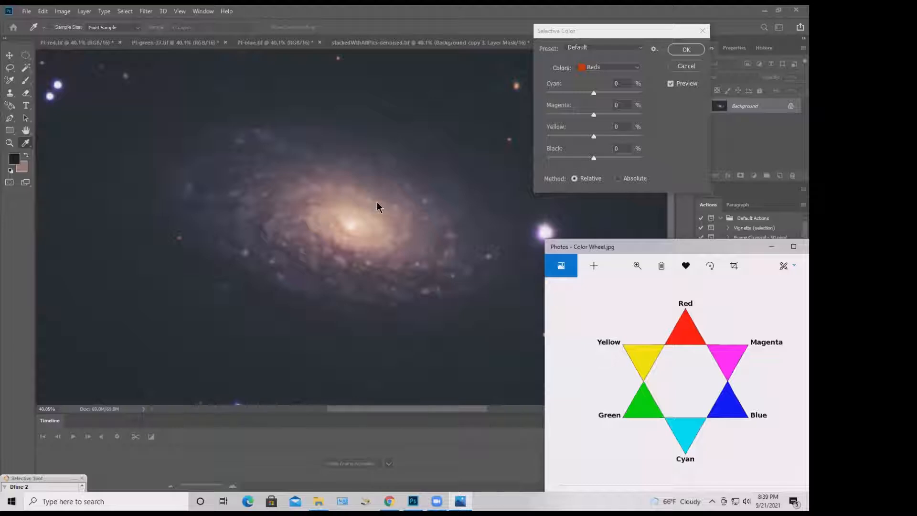
Choose Magentas in Selective Color, consult the Color Wheel image, and test the Yellow slider with the preview
{"action": "left_click", "coordinate": [603, 67]}
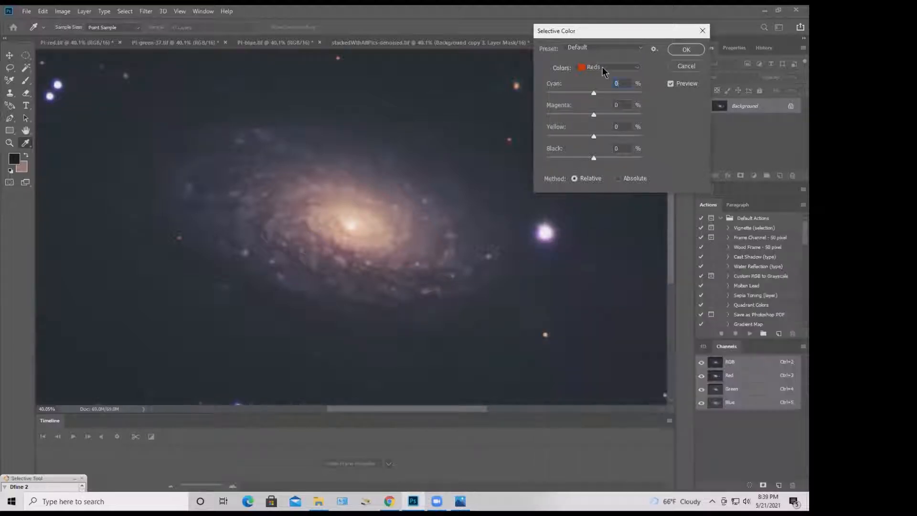
{"action": "left_click", "coordinate": [603, 67]}
{"action": "left_click", "coordinate": [604, 122]}
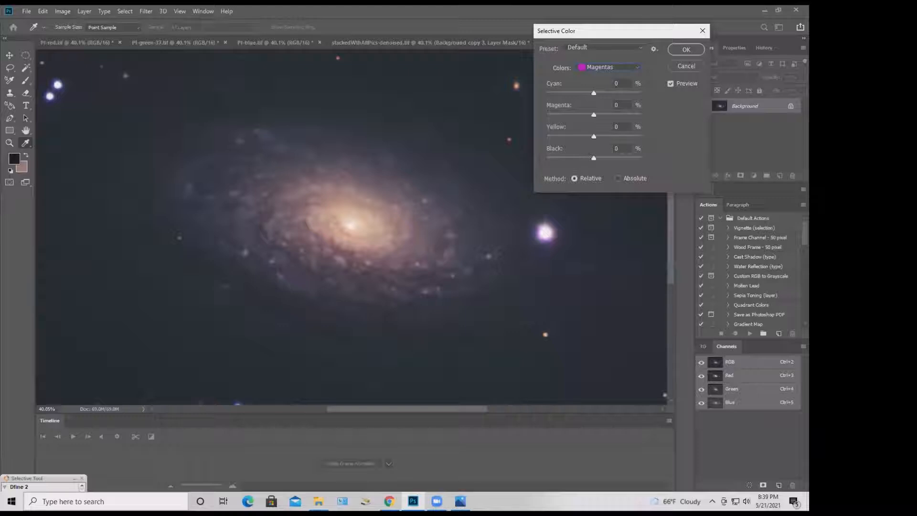
{"action": "left_click", "coordinate": [460, 501]}
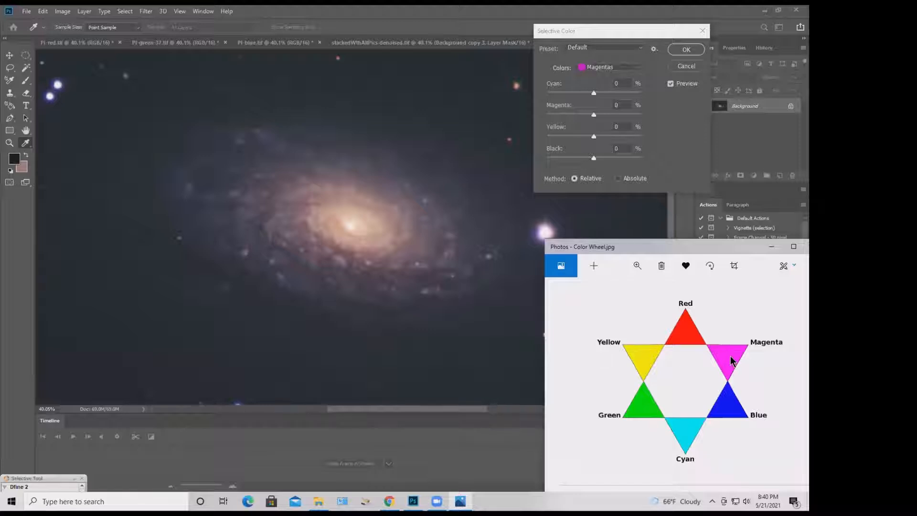
{"action": "left_click", "coordinate": [594, 137]}
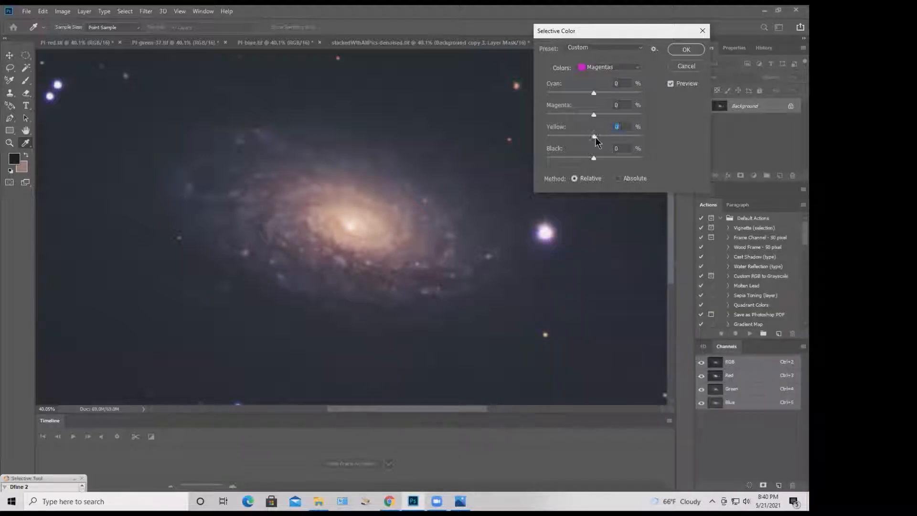
{"action": "left_click", "coordinate": [674, 86]}
For the Yellows, set Yellow to +100%, return the tested Magenta and Cyan to 0%, and try Black at -28%
{"action": "left_click", "coordinate": [618, 68]}
{"action": "left_click", "coordinate": [612, 88]}
{"action": "left_click_drag", "start_coordinate": [594, 115], "coordinate": [602, 133]}
{"action": "type", "text": "0"}
{"action": "left_click_drag", "start_coordinate": [590, 94], "coordinate": [532, 99]}
{"action": "left_click_drag", "start_coordinate": [548, 94], "coordinate": [592, 99]}
{"action": "mouse_move", "coordinate": [595, 159]}
{"action": "left_mouse_down"}
{"action": "mouse_move", "coordinate": [550, 163]}
{"action": "mouse_move", "coordinate": [584, 165]}
{"action": "left_mouse_up"}
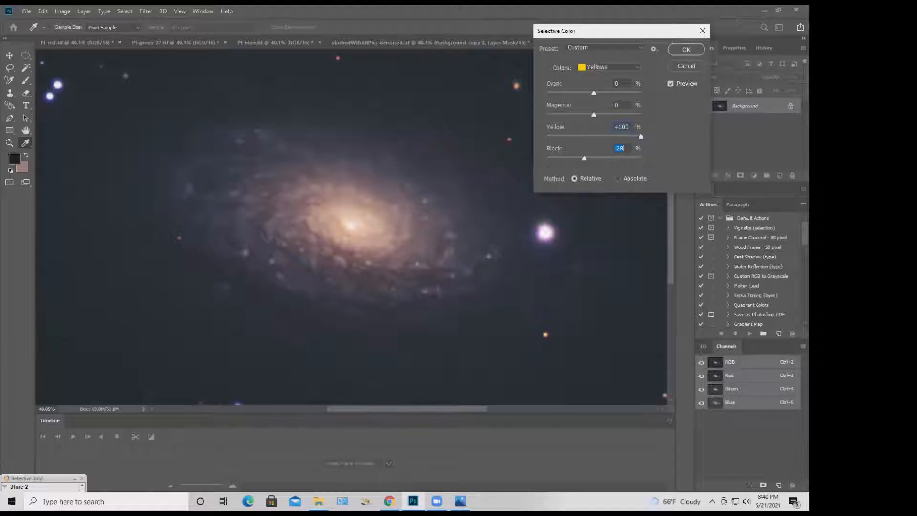
Set Cyan to +100% for the Cyans and raise the Cyan amount for the Blues
{"action": "left_click", "coordinate": [618, 70]}
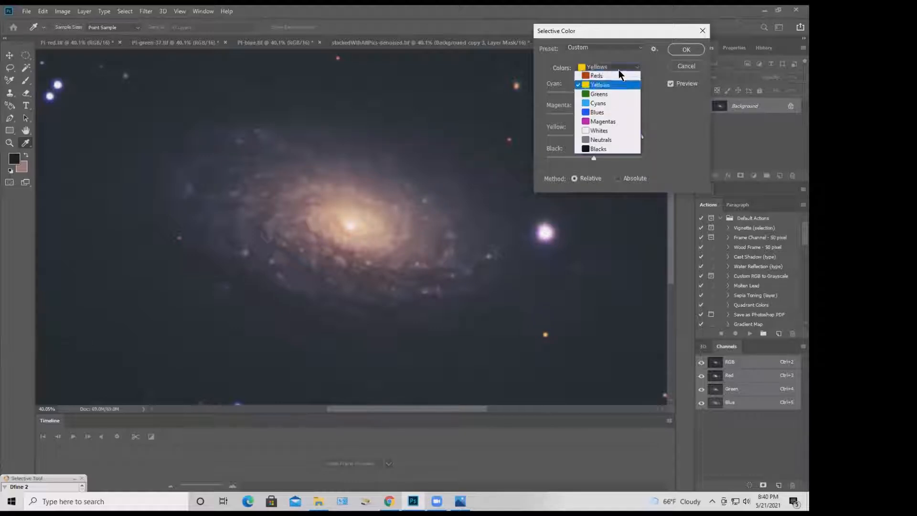
{"action": "left_click", "coordinate": [611, 103]}
{"action": "left_click_drag", "start_coordinate": [595, 94], "coordinate": [646, 98]}
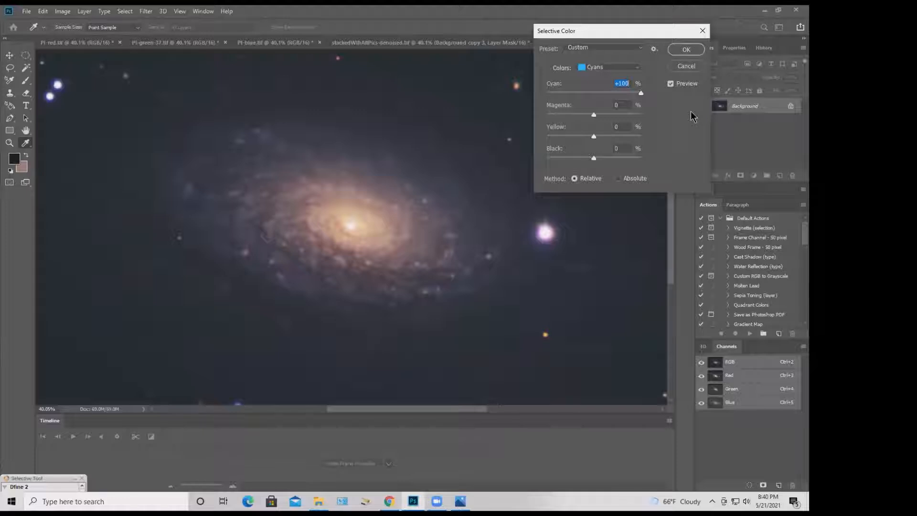
{"action": "left_click", "coordinate": [603, 70]}
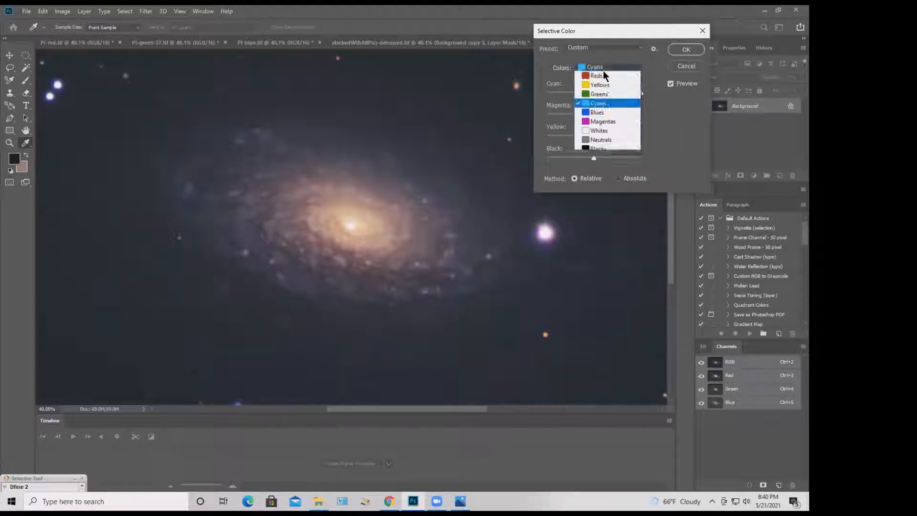
{"action": "left_click", "coordinate": [605, 112]}
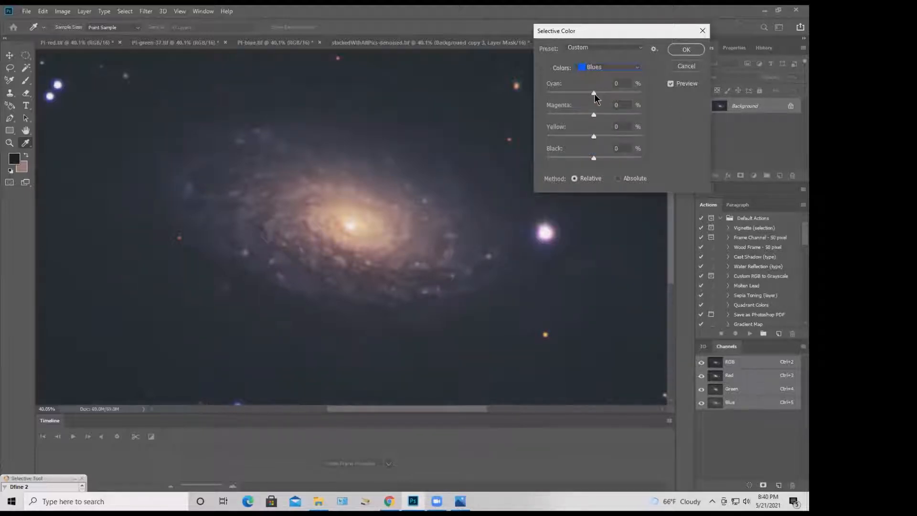
{"action": "left_click_drag", "start_coordinate": [594, 93], "coordinate": [620, 109]}
Try lowering Cyan in the Neutrals, reset it to 0%, compare the preview, and apply the Selective Color adjustment
{"action": "left_click", "coordinate": [615, 67]}
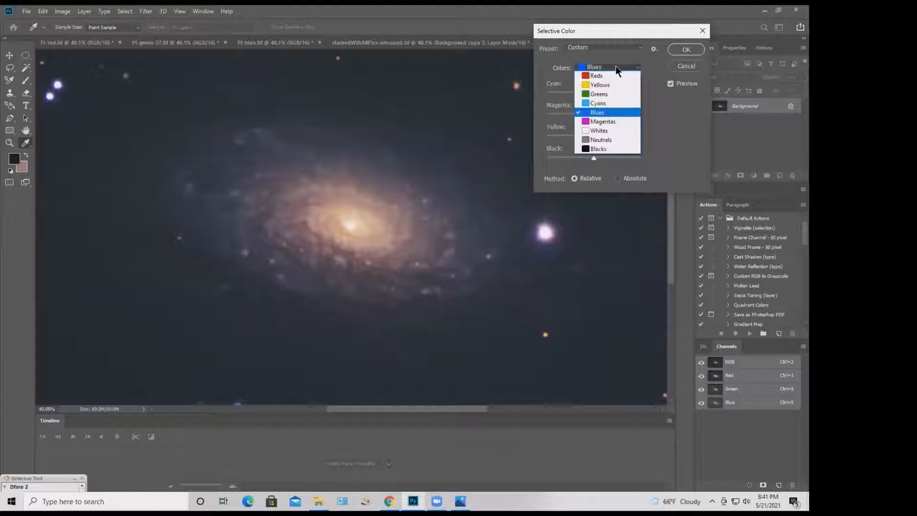
{"action": "left_click", "coordinate": [603, 140]}
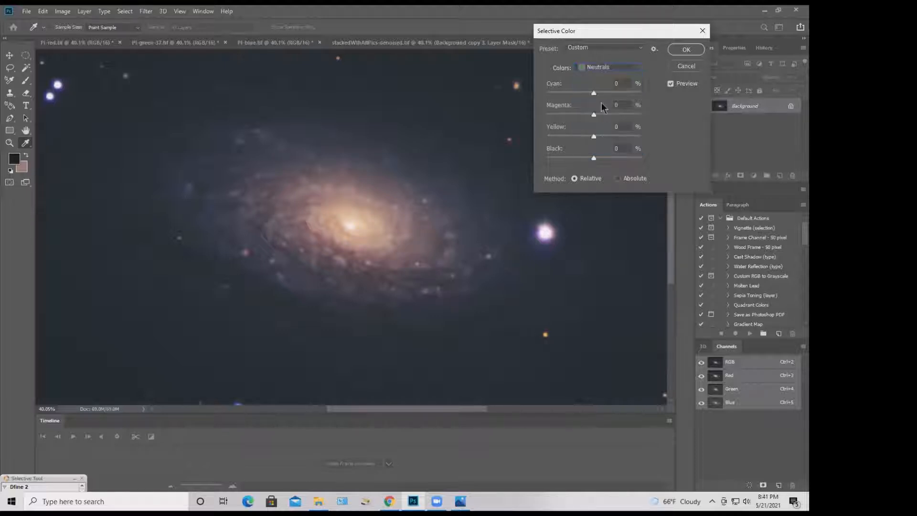
{"action": "left_click_drag", "start_coordinate": [596, 91], "coordinate": [529, 93]}
{"action": "type", "text": "0"}
{"action": "left_click", "coordinate": [622, 68]}
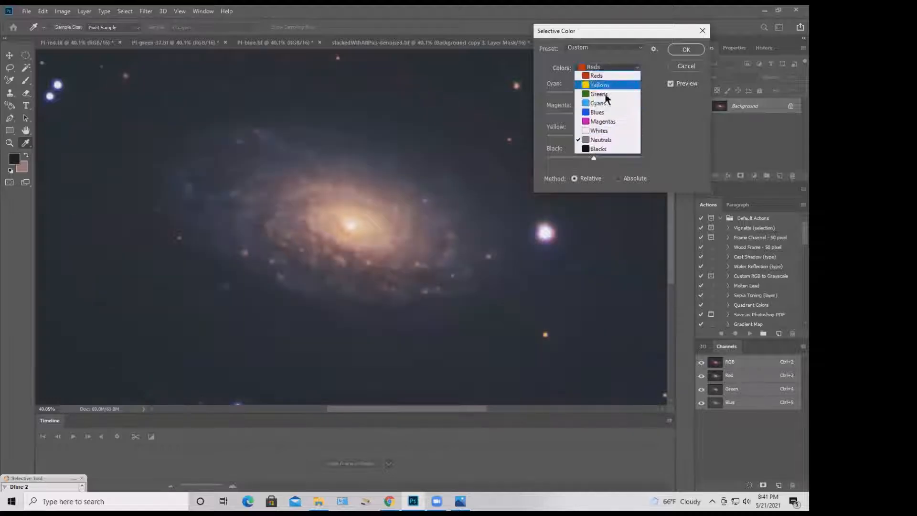
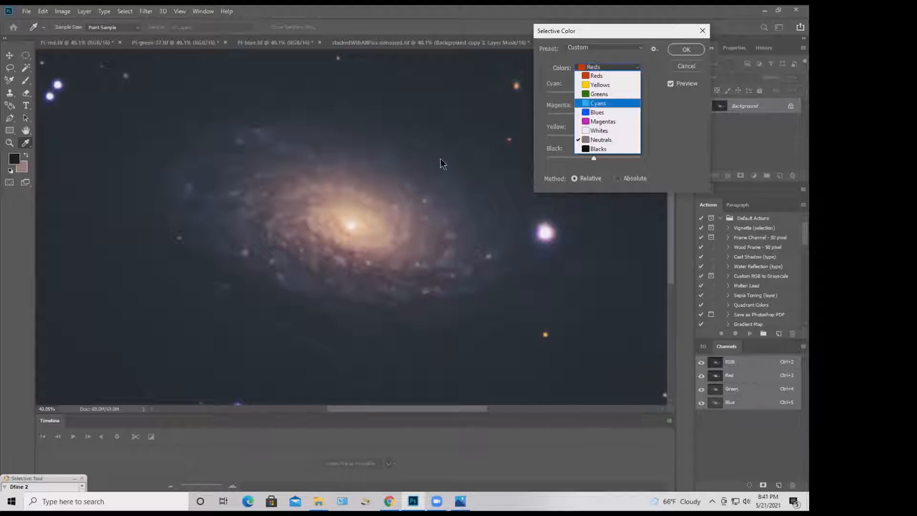
{"action": "left_click", "coordinate": [604, 140]}
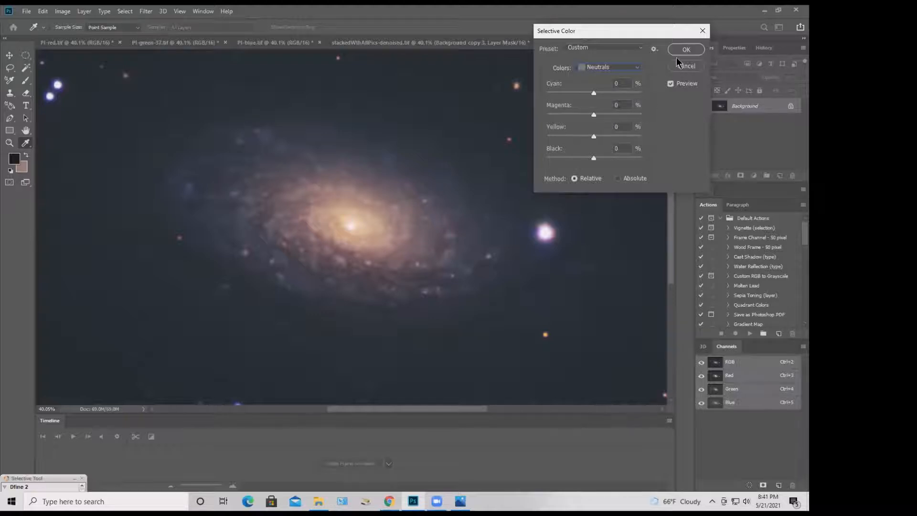
{"action": "left_click", "coordinate": [670, 83]}
{"action": "left_click", "coordinate": [685, 50]}
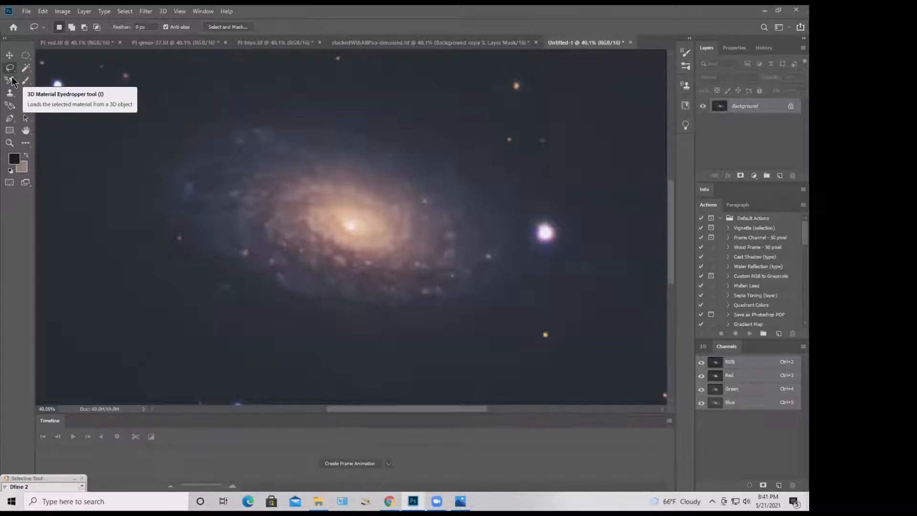
Select the reddish ring around the galaxy's core with the Magic Wand, feather the selection, and clear its outline from view
{"action": "left_click", "coordinate": [27, 70]}
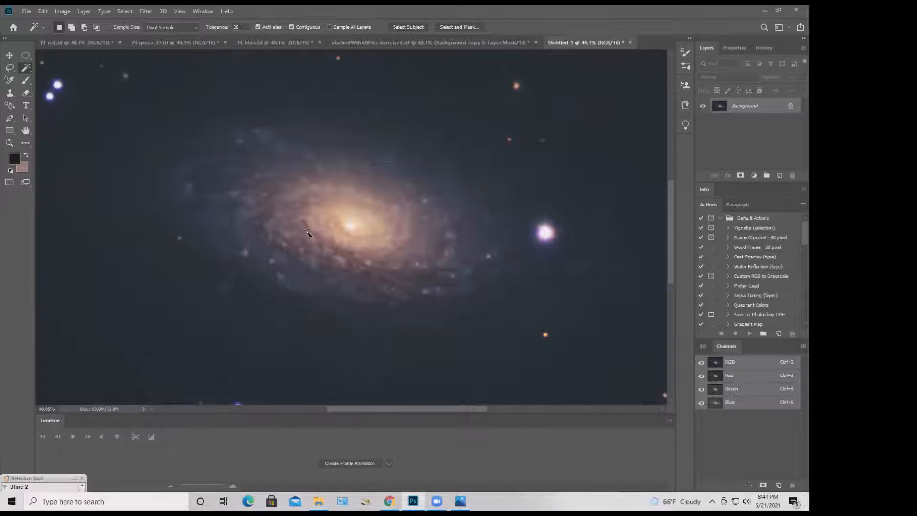
{"action": "left_click", "coordinate": [306, 233]}
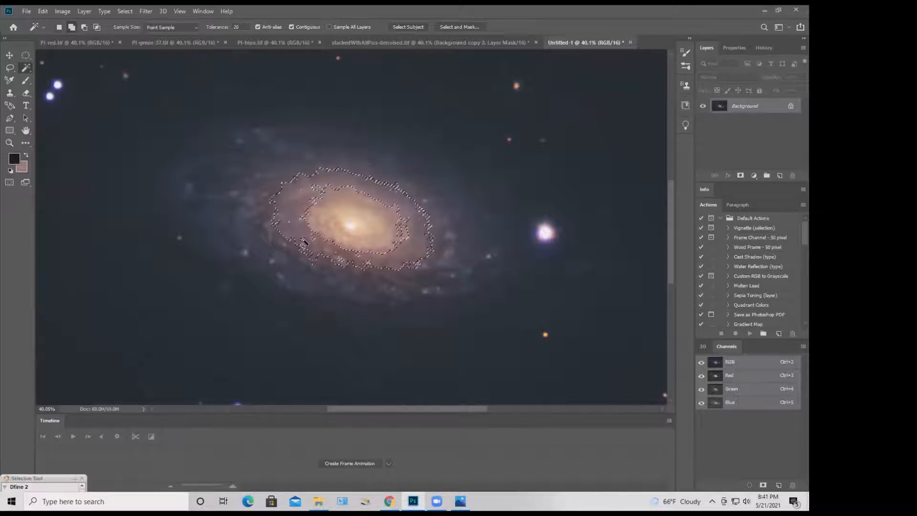
{"action": "key", "text": "shift+F6"}
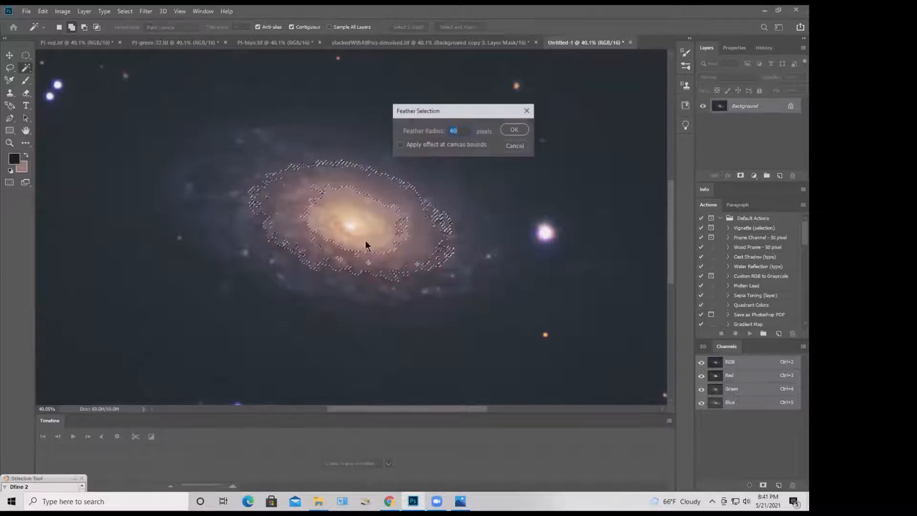
{"action": "key", "text": "Return"}
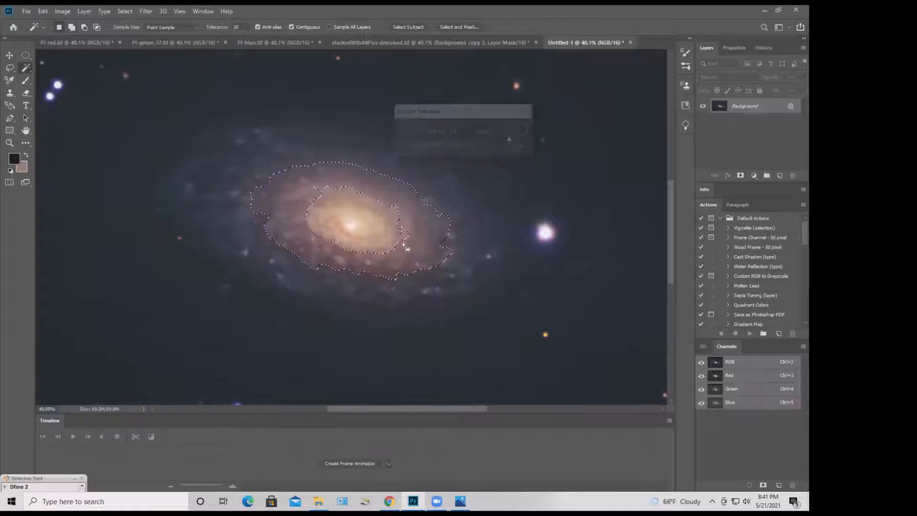
{"action": "key", "text": "ctrl+d"}
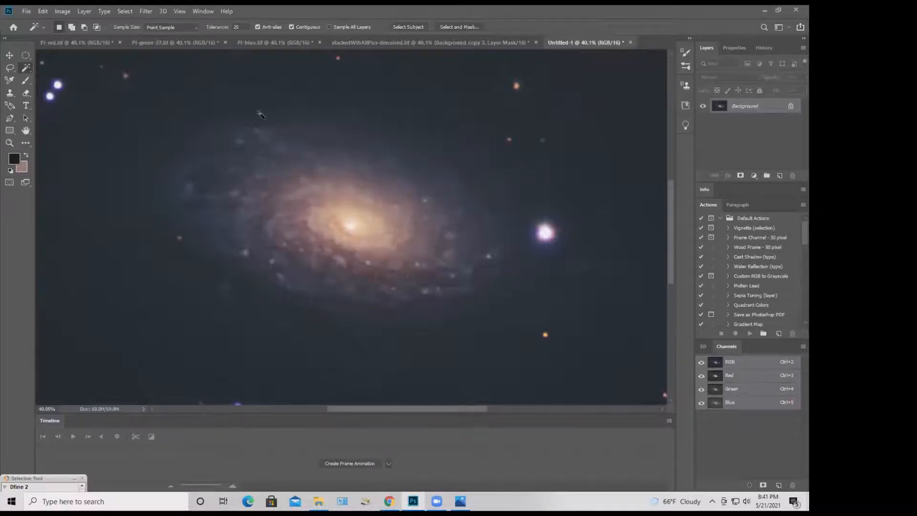
For the selected reddish ring, try a midtone Yellow–Blue level of -7 in Color Balance and compare the preview
{"action": "left_click", "coordinate": [66, 13]}
{"action": "mouse_move", "coordinate": [77, 33]}
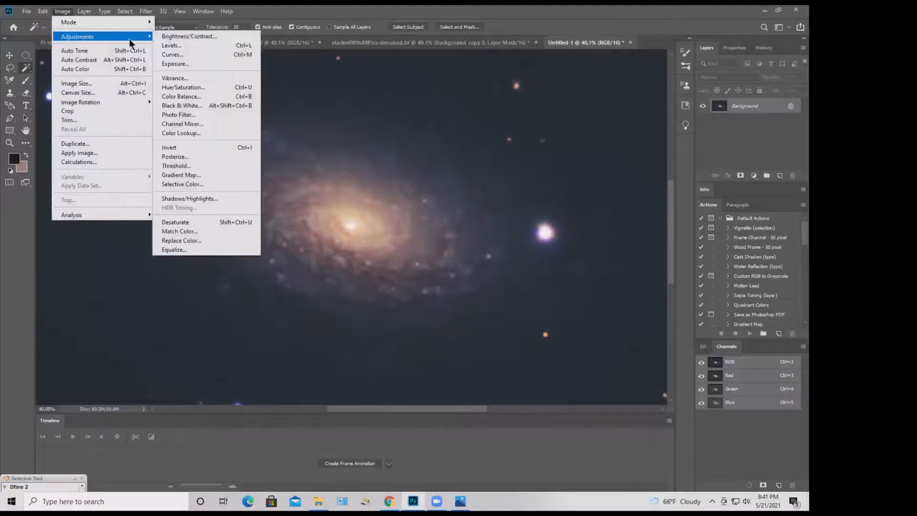
{"action": "left_click", "coordinate": [190, 97]}
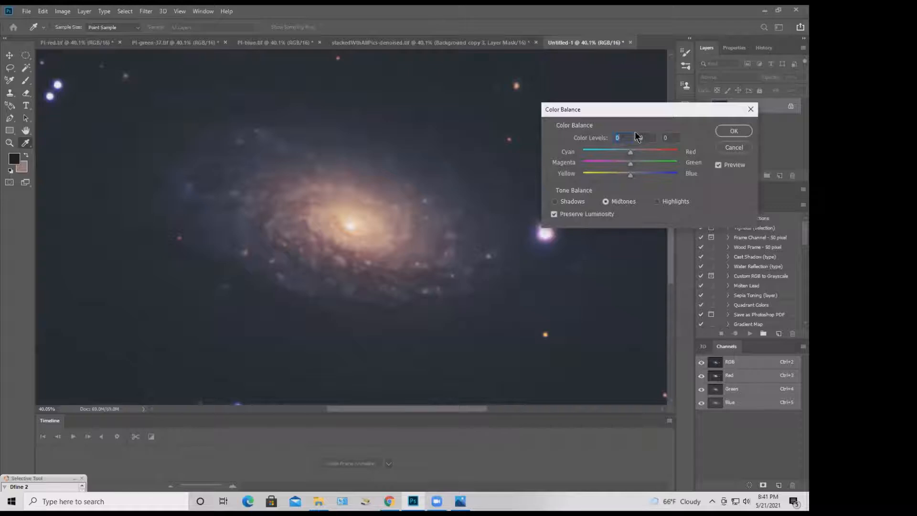
{"action": "left_click_drag", "start_coordinate": [646, 117], "coordinate": [675, 125]}
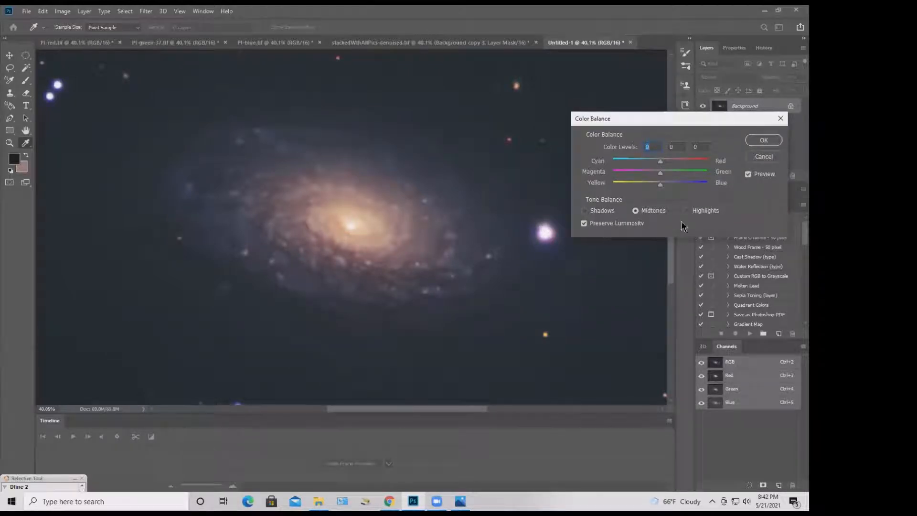
{"action": "mouse_move", "coordinate": [663, 189]}
{"action": "left_mouse_down"}
{"action": "mouse_move", "coordinate": [554, 187]}
{"action": "mouse_move", "coordinate": [661, 190]}
{"action": "left_mouse_up"}
{"action": "left_click", "coordinate": [661, 188]}
{"action": "left_click_drag", "start_coordinate": [662, 165], "coordinate": [660, 165]}
{"action": "left_click", "coordinate": [661, 182]}
{"action": "type", "text": "0000"}
{"action": "left_click_drag", "start_coordinate": [660, 185], "coordinate": [659, 190]}
{"action": "left_click", "coordinate": [748, 175]}
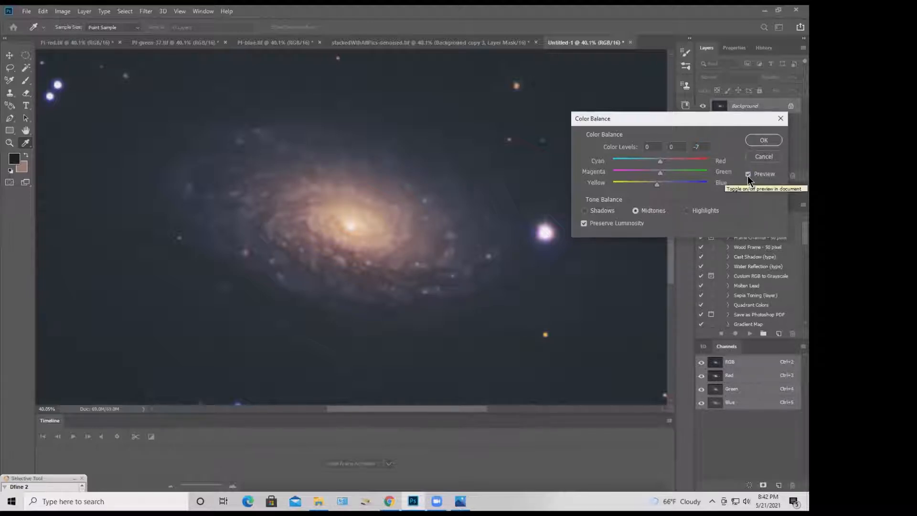
Weaken the ring's shift towards yellow slightly and apply the Color Balance adjustment
{"action": "left_click_drag", "start_coordinate": [703, 147], "coordinate": [688, 151]}
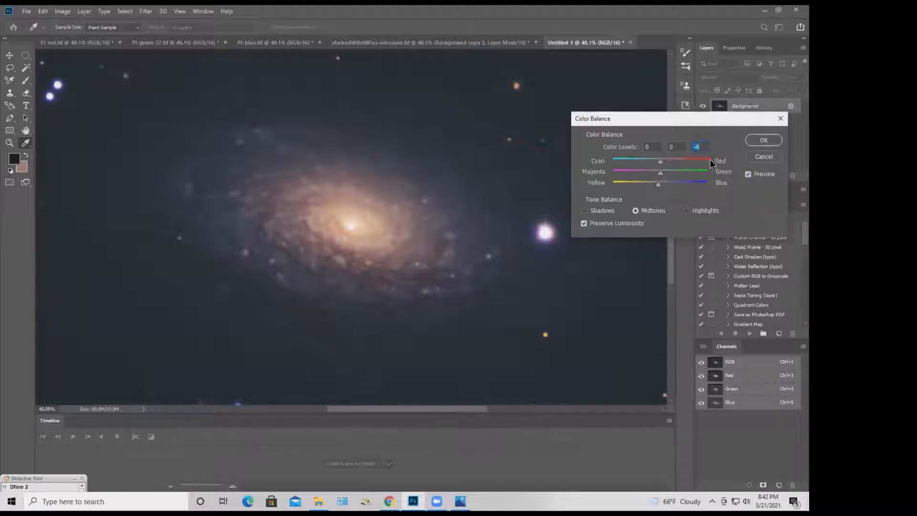
{"action": "key", "text": "Down"}
{"action": "left_click", "coordinate": [759, 140]}
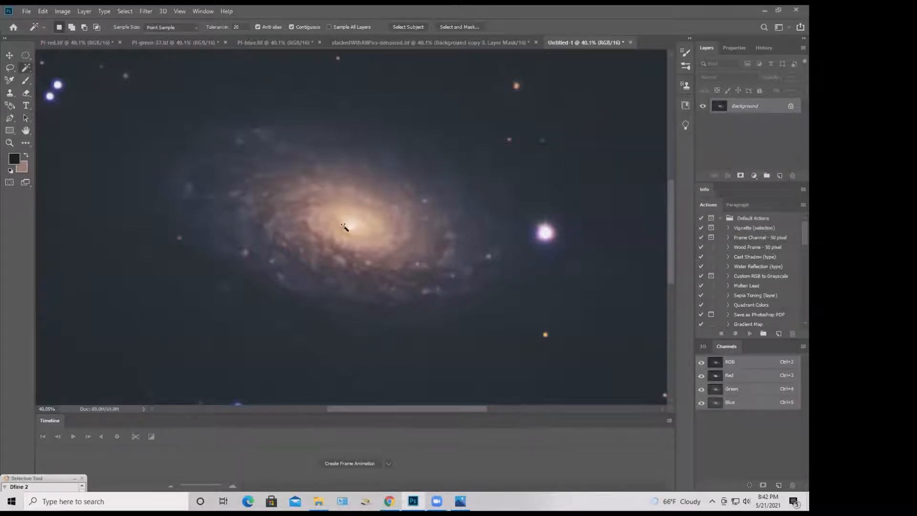
Select the galaxy's bright inner core with the Magic Wand and feather the selection by 12 pixels
{"action": "left_click", "coordinate": [343, 231], "text": "shift"}
{"action": "left_click", "coordinate": [348, 228], "text": "shift"}
{"action": "key", "text": "shift+F6"}
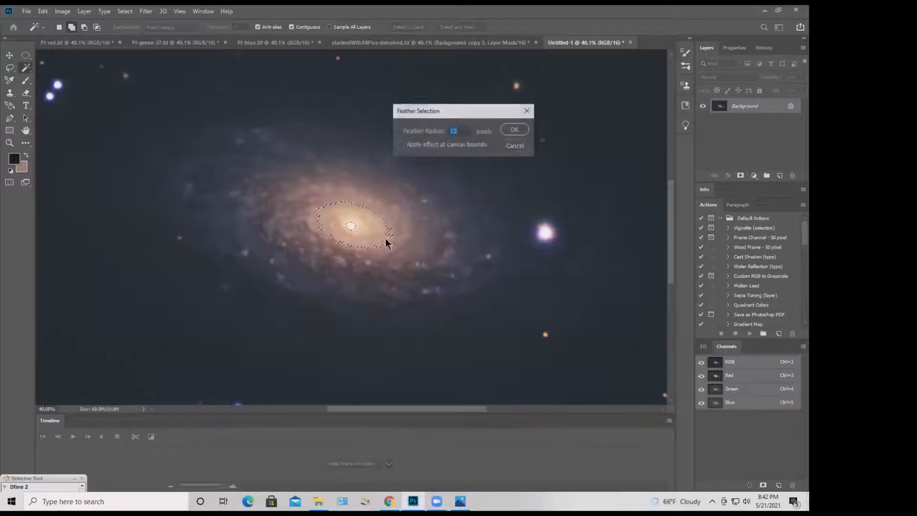
{"action": "key", "text": "Return"}
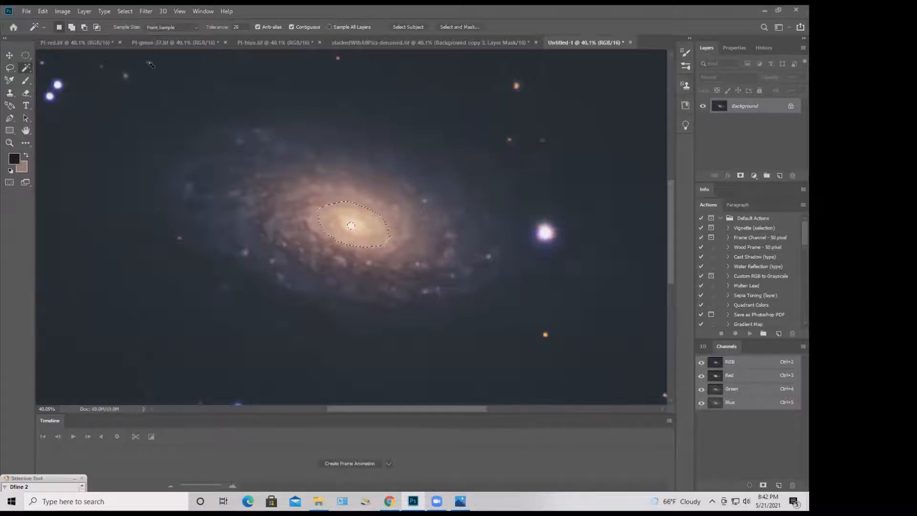
{"action": "left_click", "coordinate": [62, 11]}
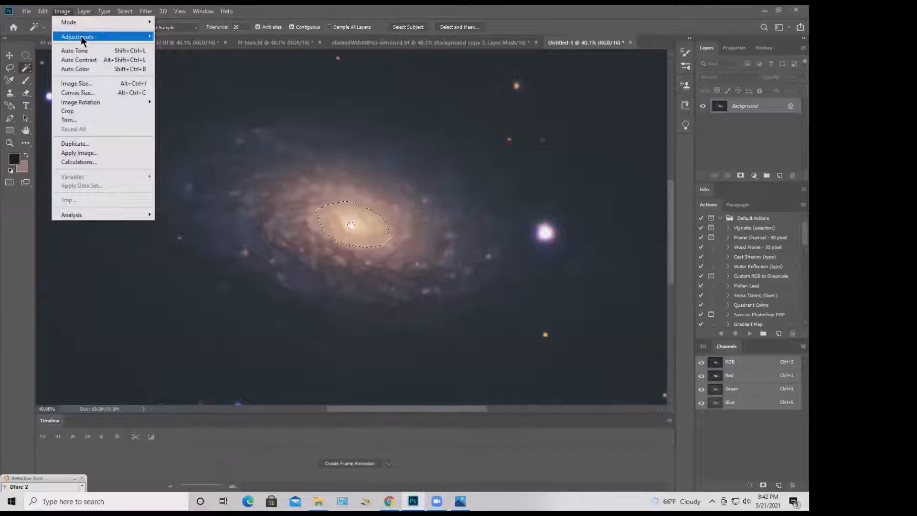
{"action": "mouse_move", "coordinate": [81, 37]}
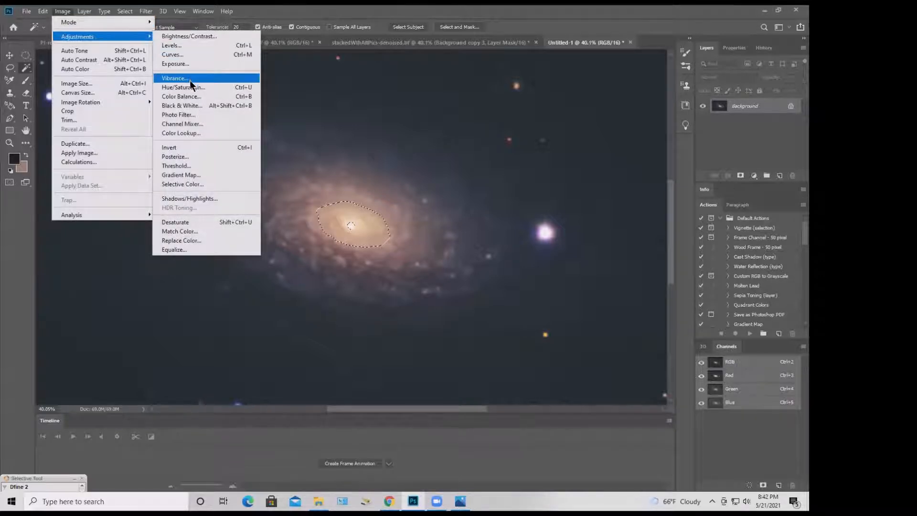
{"action": "left_click", "coordinate": [182, 96]}
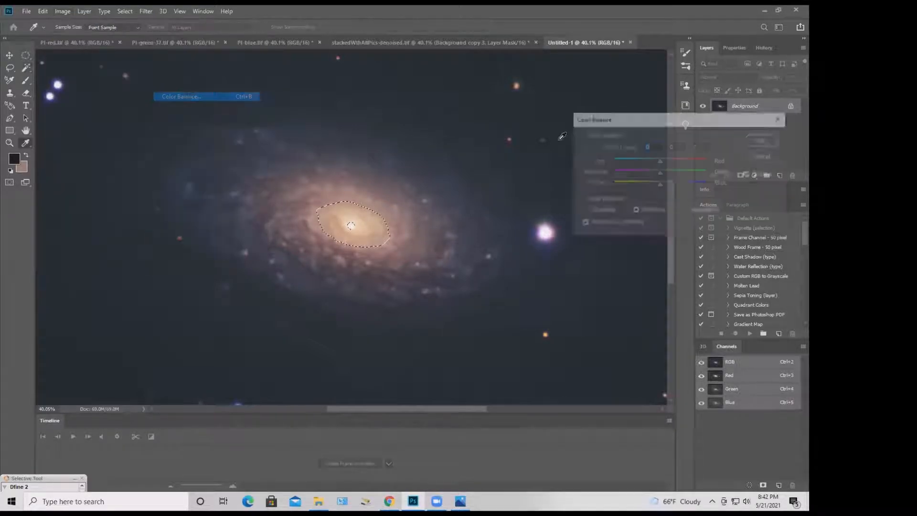
{"action": "left_click_drag", "start_coordinate": [661, 184], "coordinate": [660, 185]}
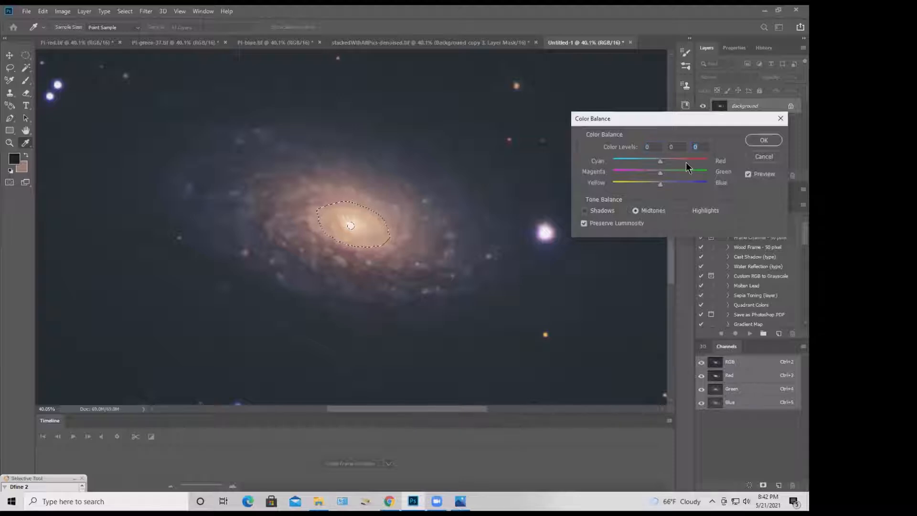
{"action": "left_click", "coordinate": [763, 140]}
Hide the core's selection outline, lower its midtone Yellow–Blue level to about -7 in Color Balance, and compare the preview
{"action": "key", "text": "ctrl+d"}
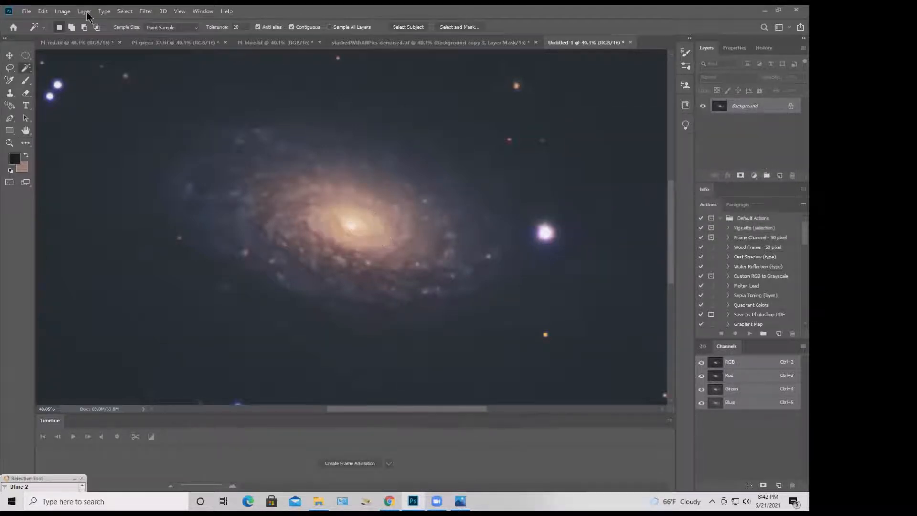
{"action": "left_click", "coordinate": [62, 11]}
{"action": "mouse_move", "coordinate": [89, 37]}
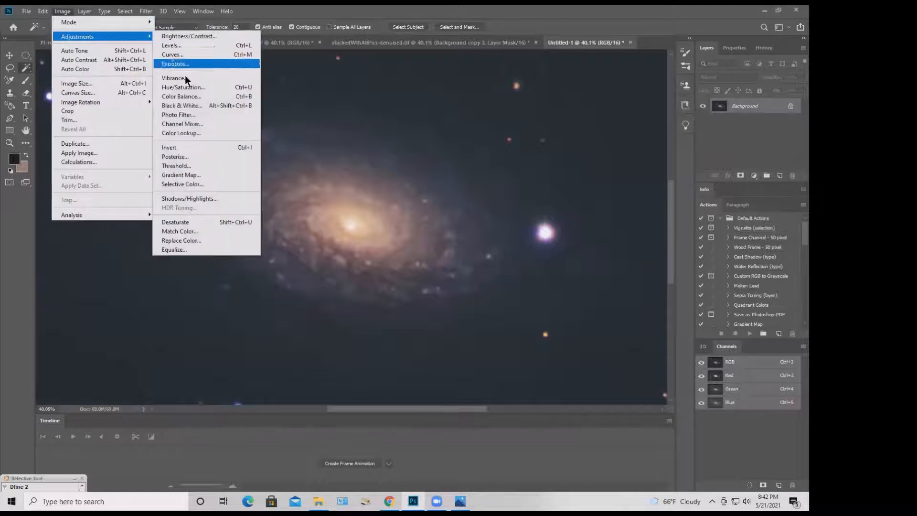
{"action": "left_click", "coordinate": [191, 95]}
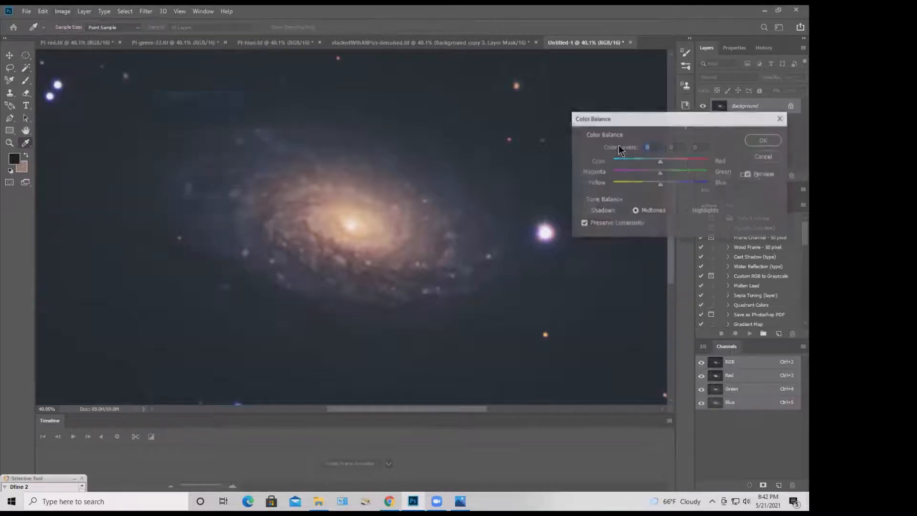
{"action": "left_click", "coordinate": [659, 184]}
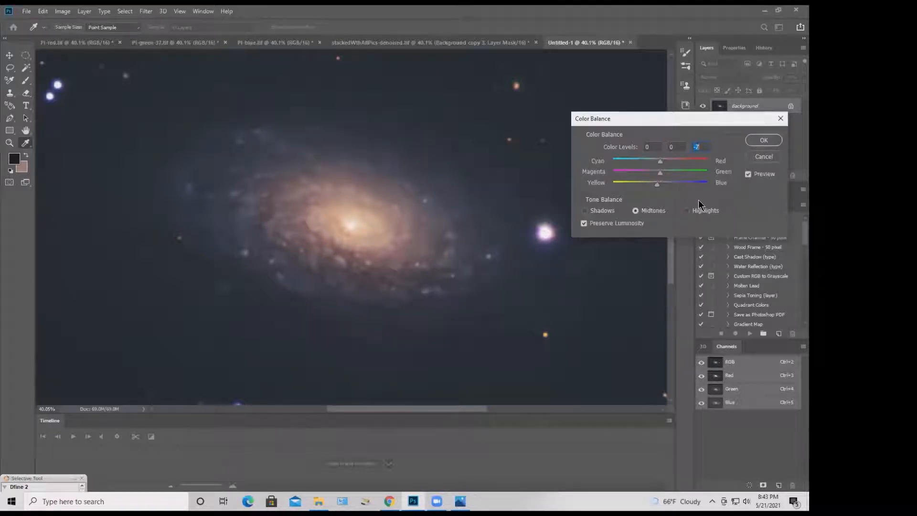
{"action": "key", "text": "Down"}
{"action": "key", "text": "Down"}
{"action": "left_click", "coordinate": [748, 175]}
Shift the core's midtones a few levels further towards yellow and apply the Color Balance adjustment
{"action": "left_click", "coordinate": [699, 147]}
{"action": "key", "text": "Down"}
{"action": "key", "text": "Down"}
{"action": "key", "text": "Down"}
{"action": "left_click", "coordinate": [764, 140]}
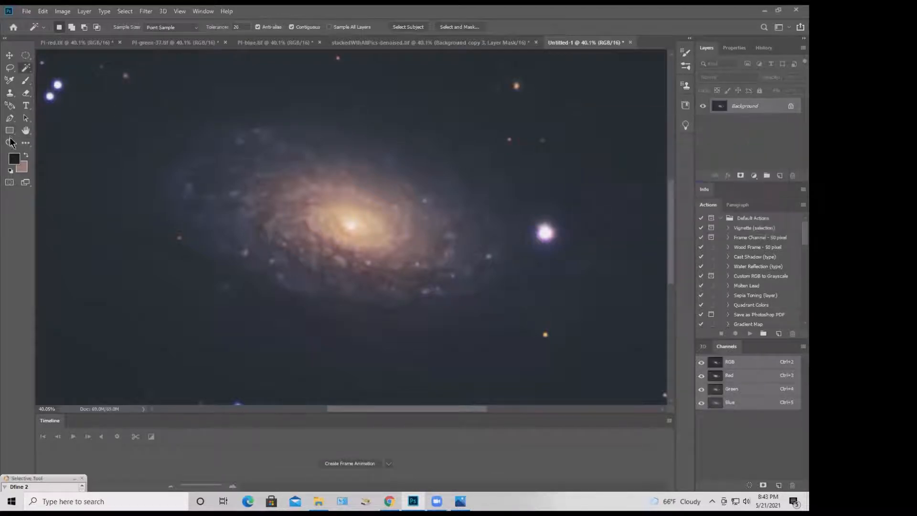
{"action": "left_click", "coordinate": [10, 143]}
{"action": "left_click_drag", "start_coordinate": [335, 197], "coordinate": [300, 204]}
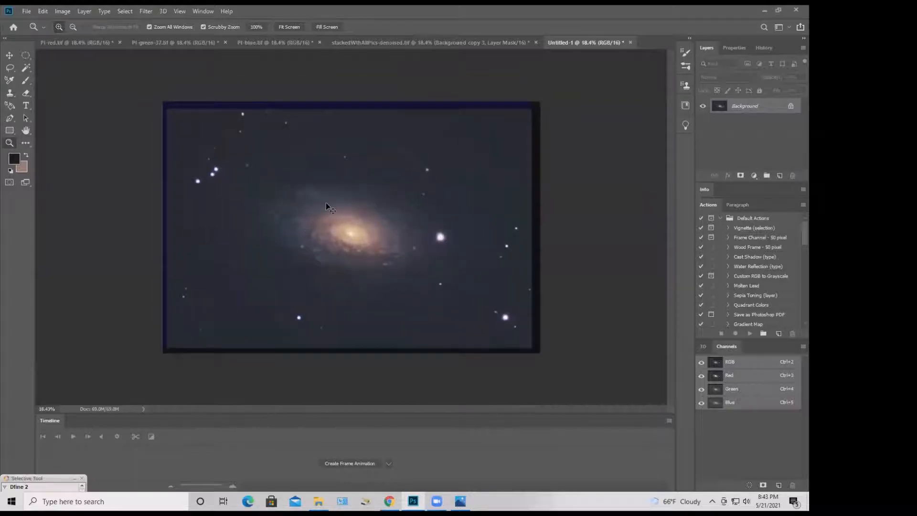
{"action": "key", "text": "ctrl+m"}
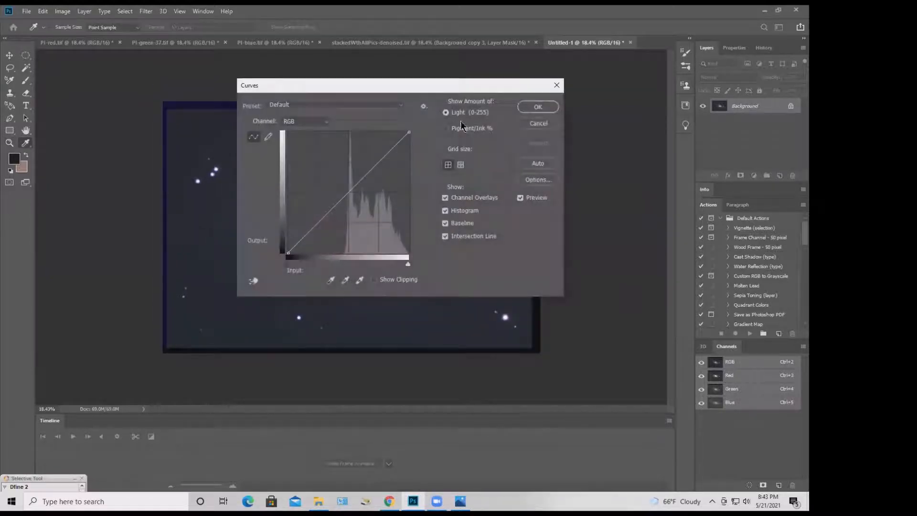
{"action": "left_click_drag", "start_coordinate": [535, 85], "coordinate": [750, 113]}
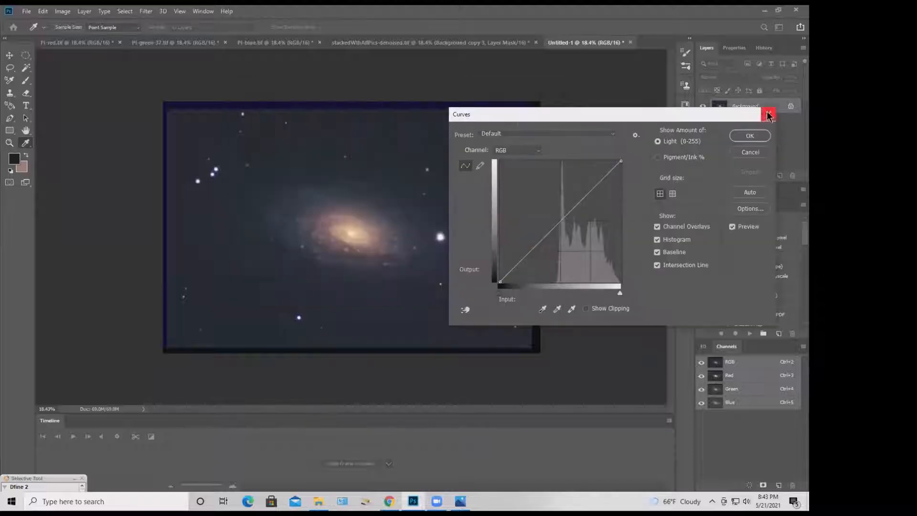
{"action": "left_click", "coordinate": [768, 108]}
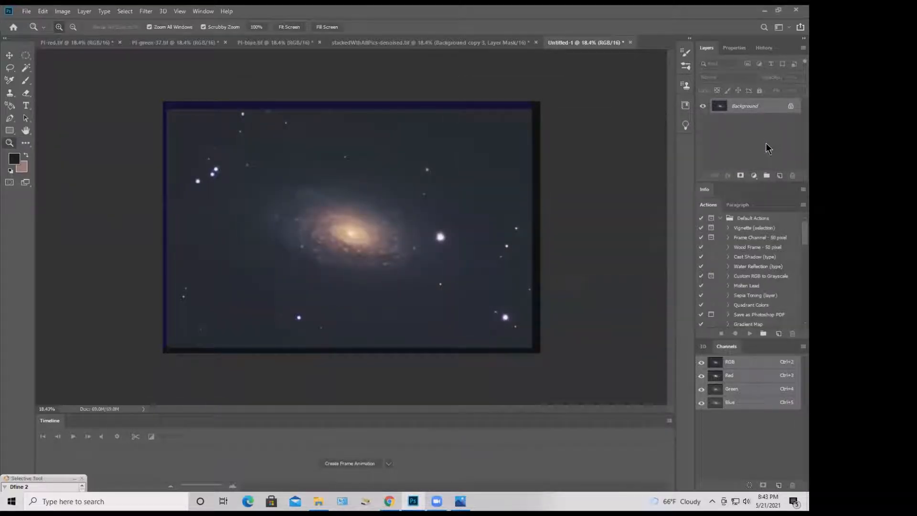
In Curves for the whole image, move the RGB black point to input 6, then test and remove a lower-tone point
{"action": "key", "text": "ctrl+m"}
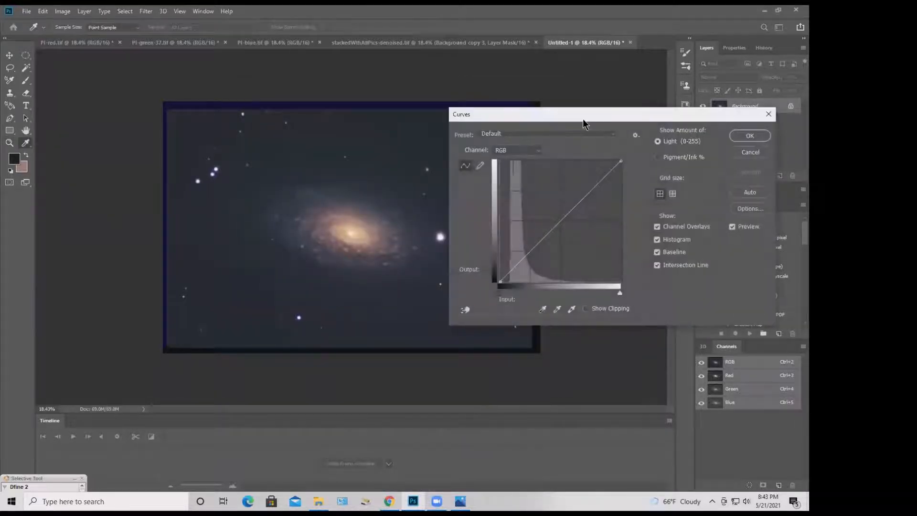
{"action": "left_click_drag", "start_coordinate": [583, 120], "coordinate": [646, 148]}
{"action": "left_click_drag", "start_coordinate": [562, 308], "coordinate": [564, 310]}
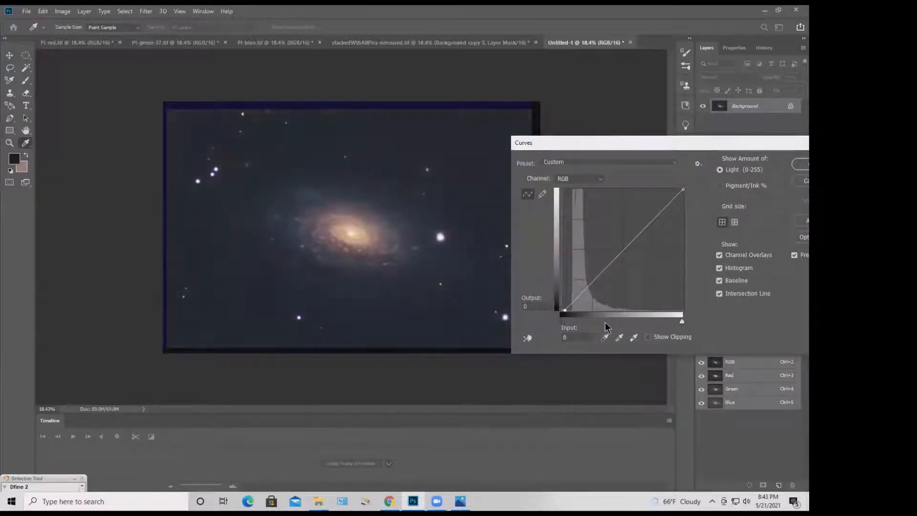
{"action": "left_click", "coordinate": [583, 292]}
{"action": "left_click_drag", "start_coordinate": [584, 291], "coordinate": [735, 337]}
Lower the midtones of the Blue curve to input 135, output 123, and of the Green curve to input 130, output 124
{"action": "left_click", "coordinate": [595, 179]}
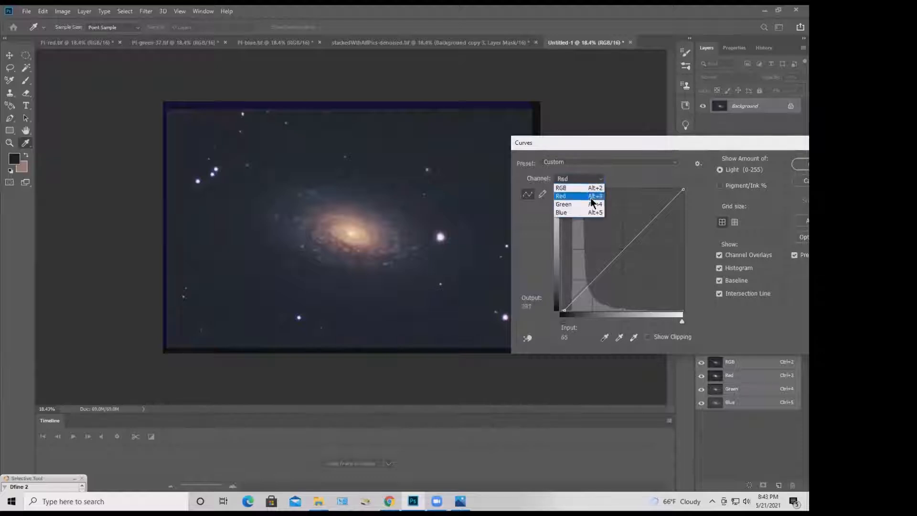
{"action": "left_click", "coordinate": [586, 216]}
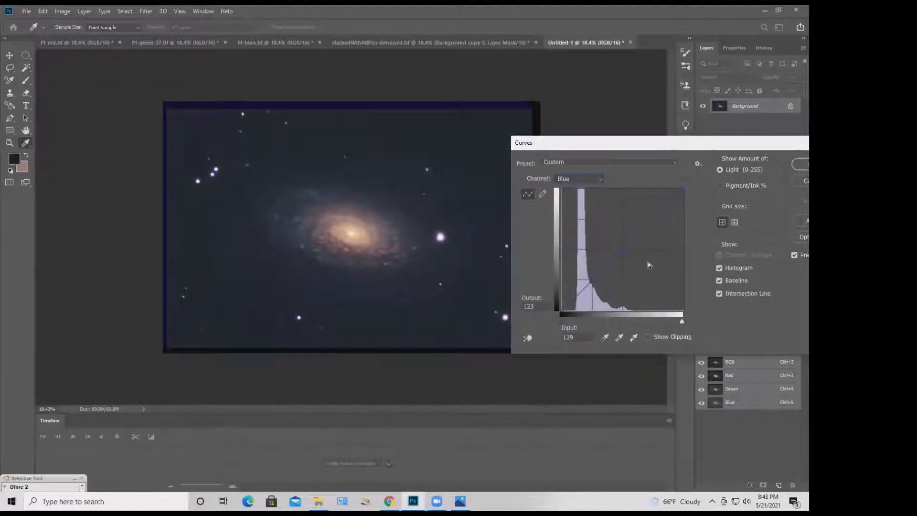
{"action": "mouse_move", "coordinate": [625, 254]}
{"action": "left_mouse_down"}
{"action": "mouse_move", "coordinate": [618, 249]}
{"action": "mouse_move", "coordinate": [628, 263]}
{"action": "mouse_move", "coordinate": [627, 252]}
{"action": "left_mouse_up"}
{"action": "left_click", "coordinate": [599, 179]}
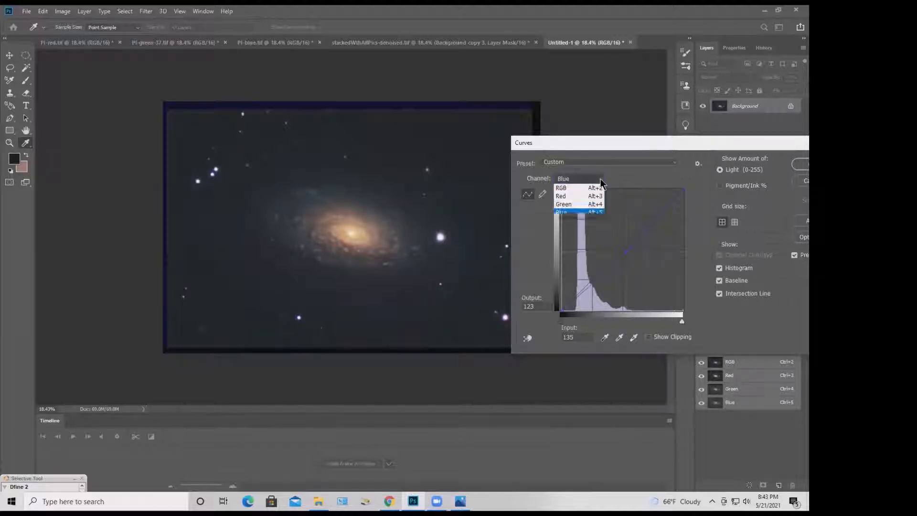
{"action": "left_click", "coordinate": [592, 204]}
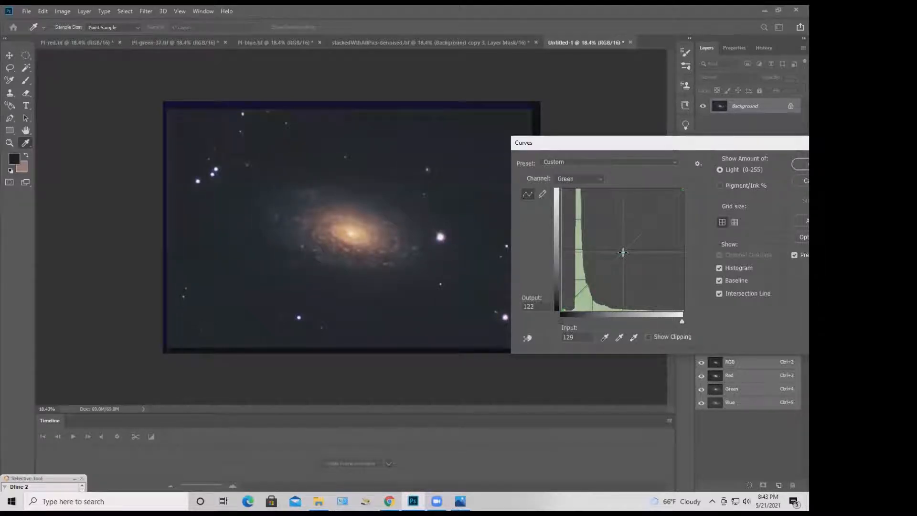
{"action": "left_click", "coordinate": [623, 251]}
{"action": "left_click_drag", "start_coordinate": [704, 145], "coordinate": [614, 137]}
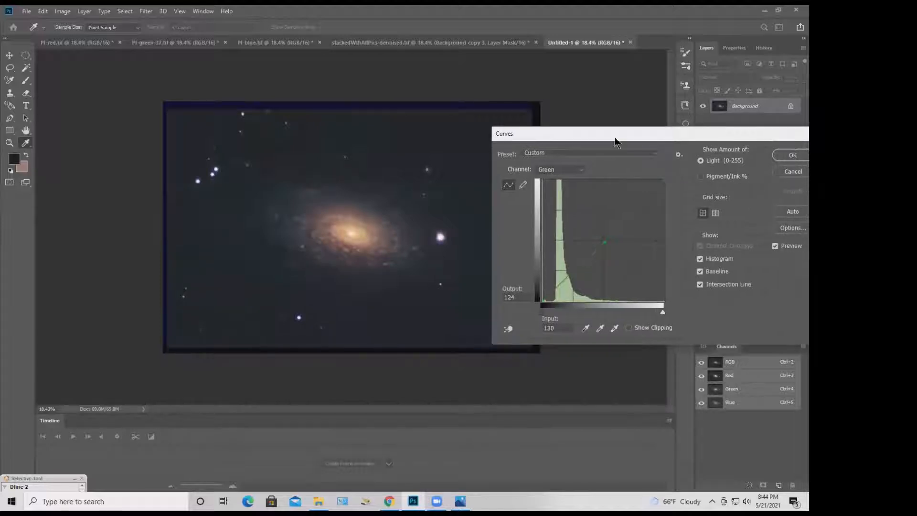
Move the RGB curve's black point to input 7 and add a finely nudged point in the darker tones
{"action": "left_click", "coordinate": [575, 170]}
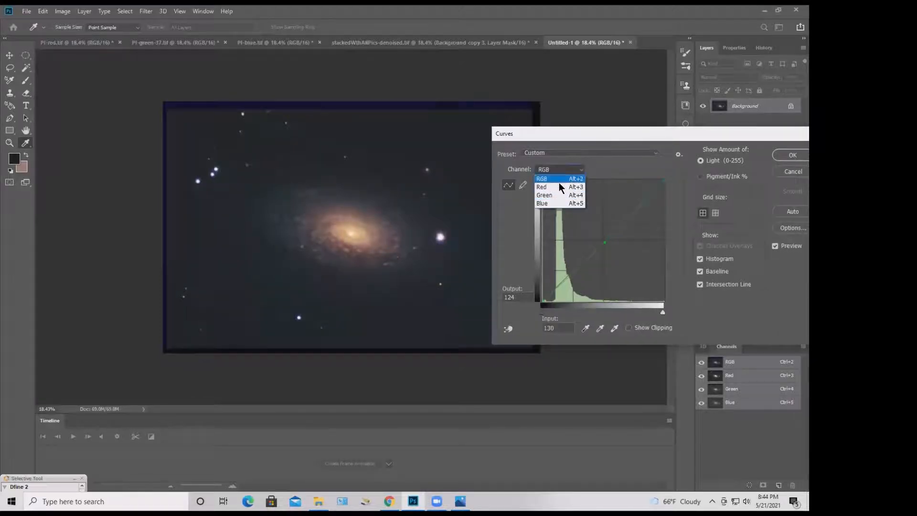
{"action": "left_click", "coordinate": [559, 182]}
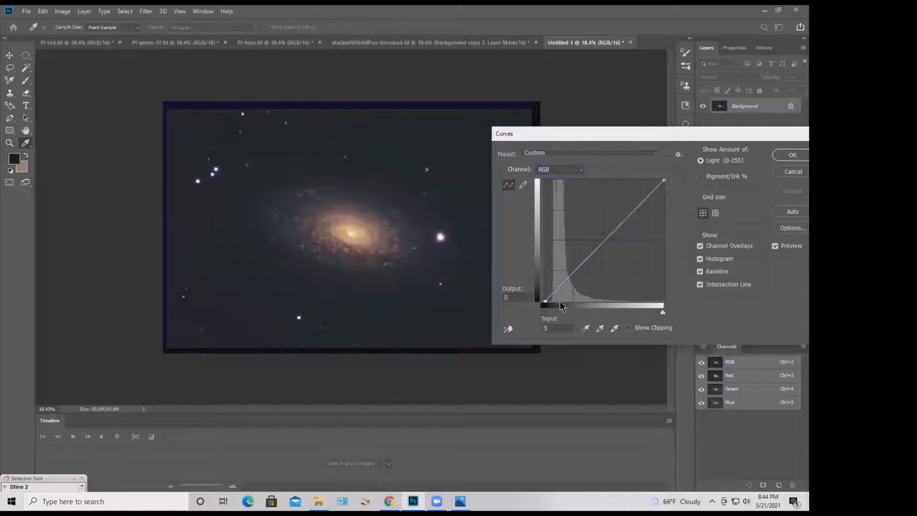
{"action": "left_click", "coordinate": [587, 307]}
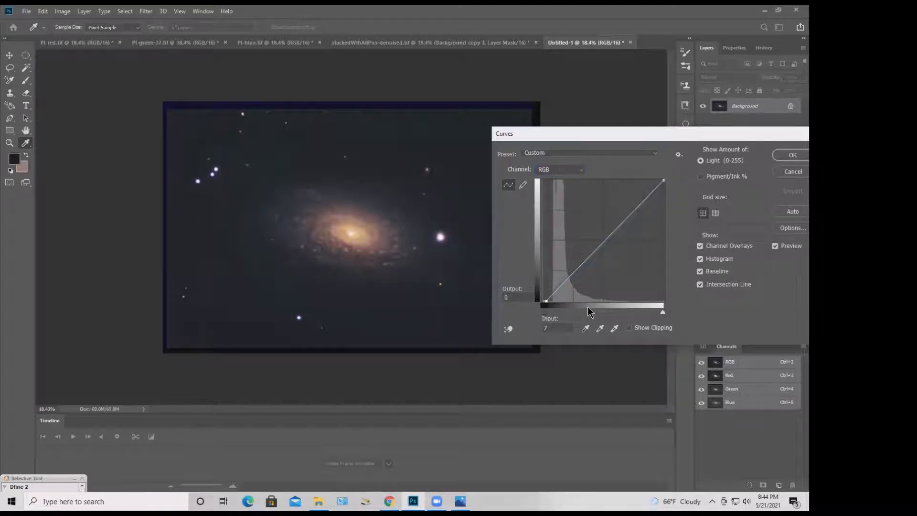
{"action": "left_click", "coordinate": [565, 281]}
{"action": "key", "text": "Up"}
{"action": "key", "text": "Up"}
{"action": "key", "text": "Up"}
{"action": "key", "text": "Right"}
{"action": "key", "text": "Right"}
{"action": "key", "text": "Right"}
Add a second RGB curve point in the lower midtones, nudge it slightly brighter, and apply the Curves adjustment
{"action": "left_click", "coordinate": [588, 258]}
{"action": "key", "text": "Up"}
{"action": "key", "text": "Up"}
{"action": "key", "text": "Up"}
{"action": "key", "text": "Up"}
{"action": "key", "text": "Right"}
{"action": "key", "text": "Right"}
{"action": "key", "text": "Right"}
{"action": "left_click", "coordinate": [793, 155]}
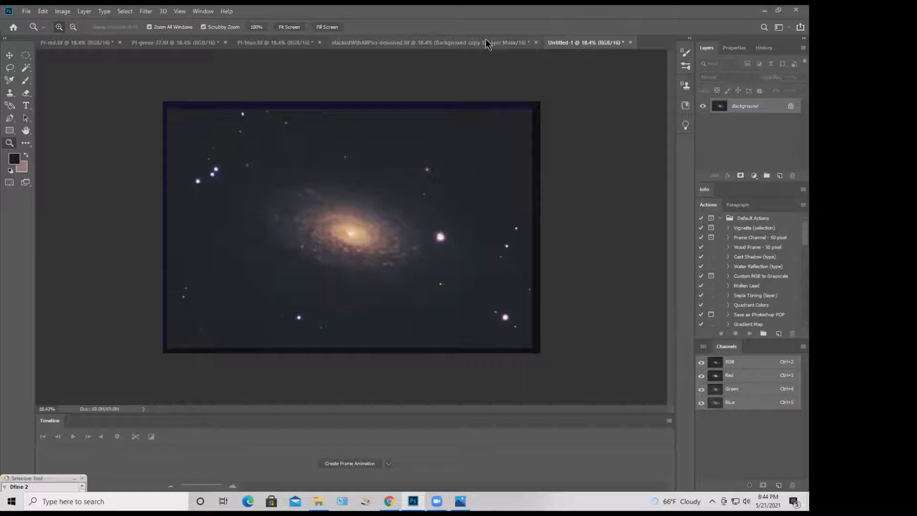
In stackedWithAllPics-denoised.tif, merge the masked Background copy 3 layer down into Background copy 2
{"action": "left_click", "coordinate": [458, 44]}
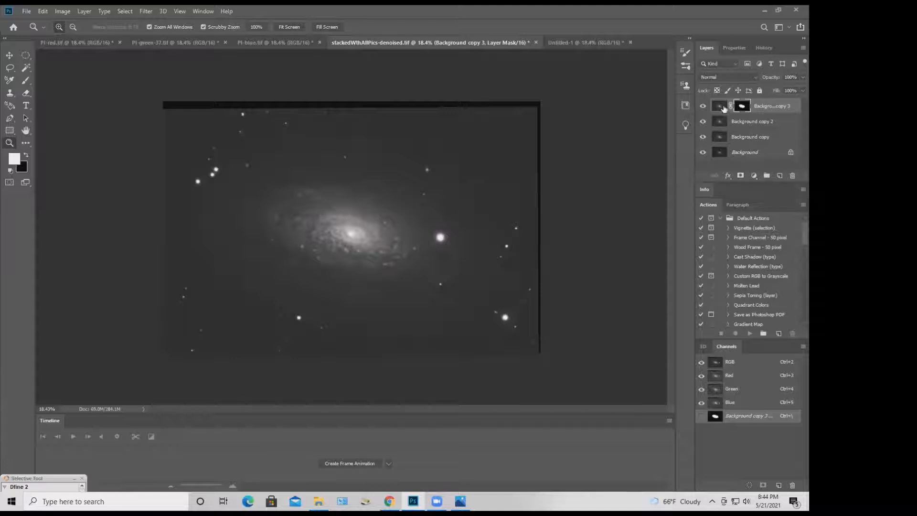
{"action": "right_click", "coordinate": [771, 109]}
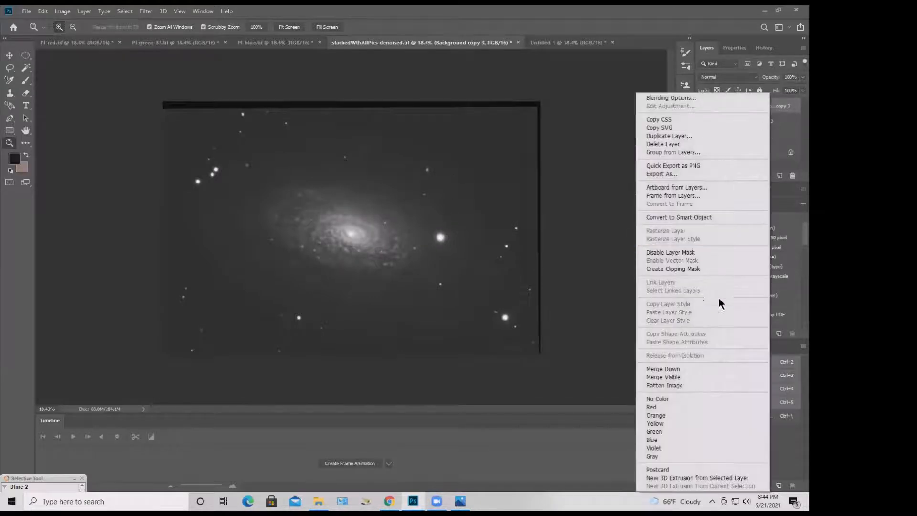
{"action": "left_click", "coordinate": [663, 369]}
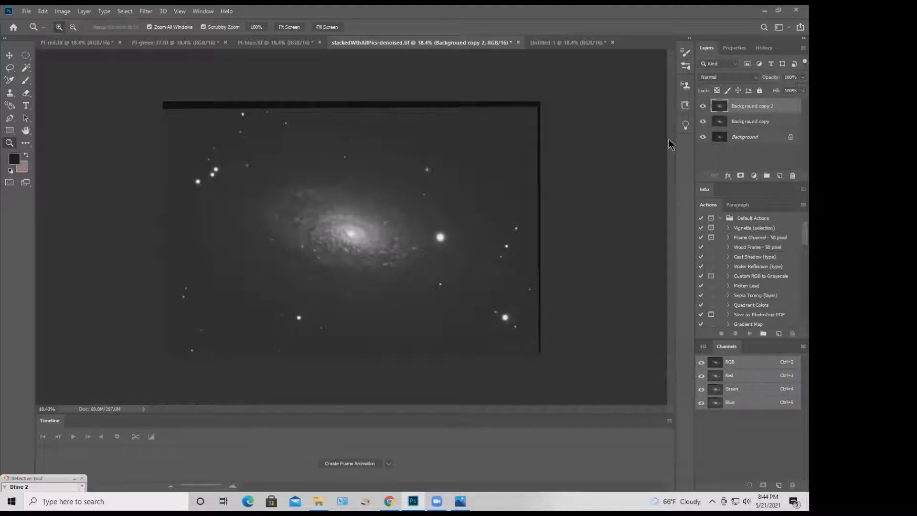
Start a Curves adjustment on Background copy 2 and move the RGB curve's black point to input 4, output 2
{"action": "key", "text": "ctrl+m"}
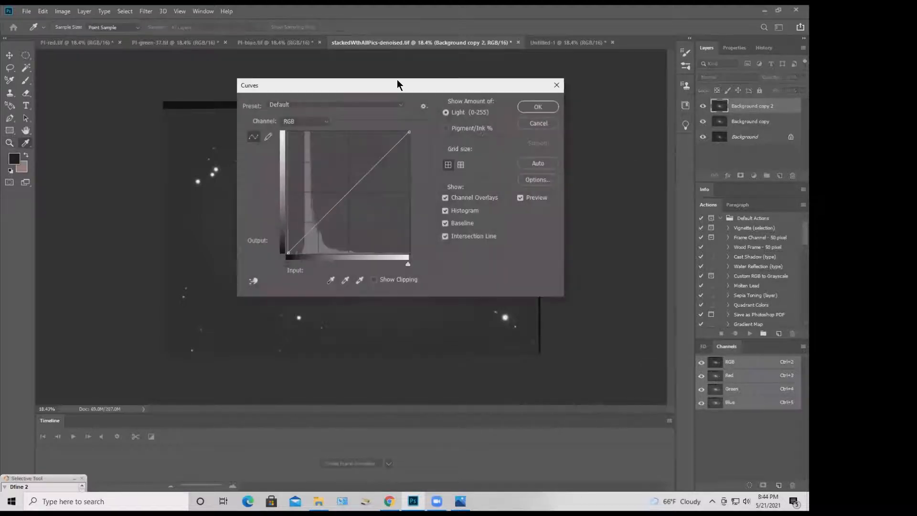
{"action": "left_click_drag", "start_coordinate": [414, 92], "coordinate": [698, 129]}
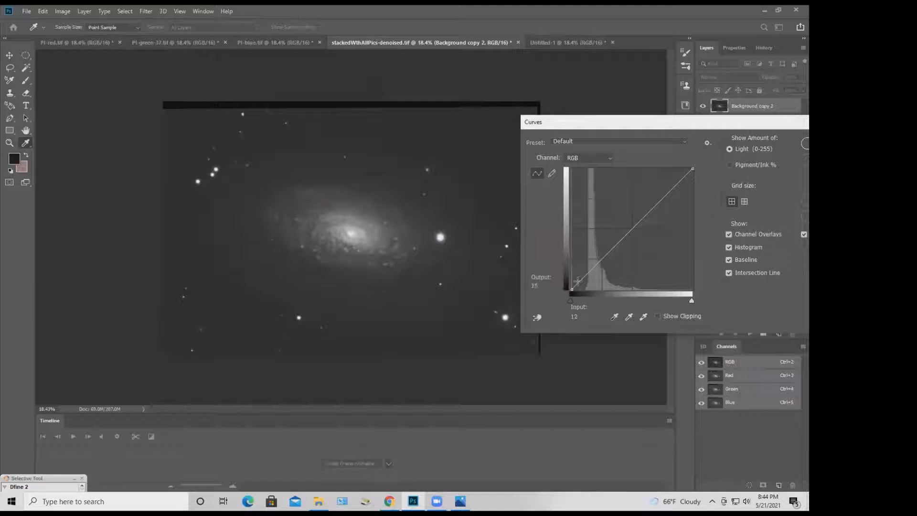
{"action": "left_click", "coordinate": [572, 291]}
{"action": "key", "text": "Right"}
{"action": "key", "text": "Right"}
{"action": "key", "text": "Right"}
{"action": "key", "text": "Right"}
{"action": "key", "text": "Up"}
{"action": "key", "text": "Up"}
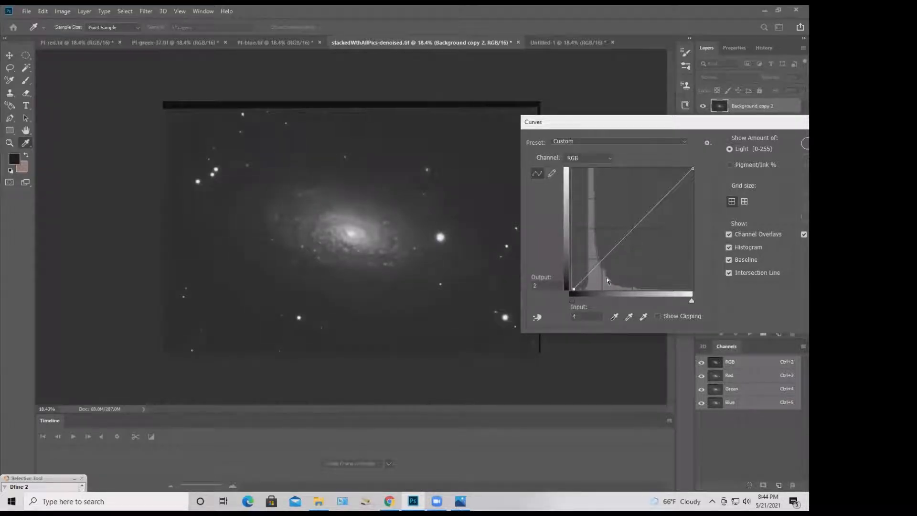
Fine-tune the curve's black point, place a darker-tone point at input 61, output 65, and apply the Curves adjustment
{"action": "left_click", "coordinate": [588, 274]}
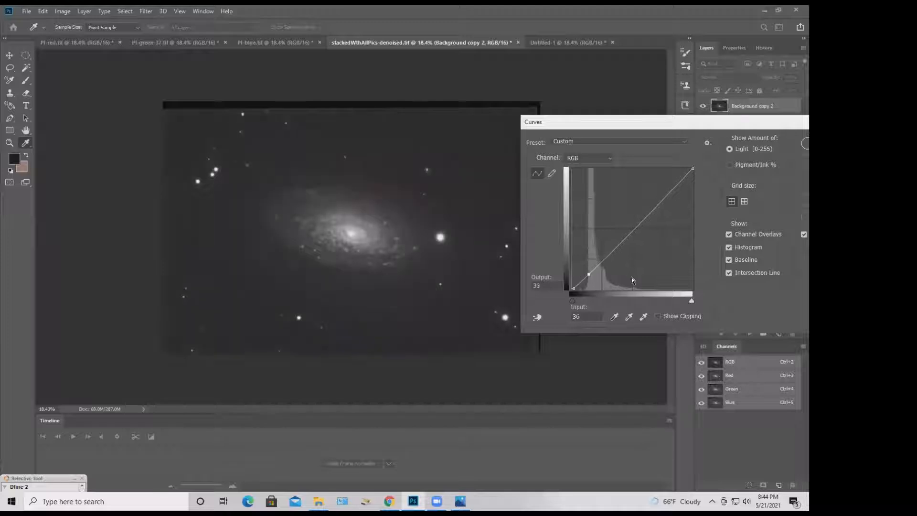
{"action": "key", "text": "Right"}
{"action": "key", "text": "Up"}
{"action": "key", "text": "Up"}
{"action": "left_click", "coordinate": [575, 288]}
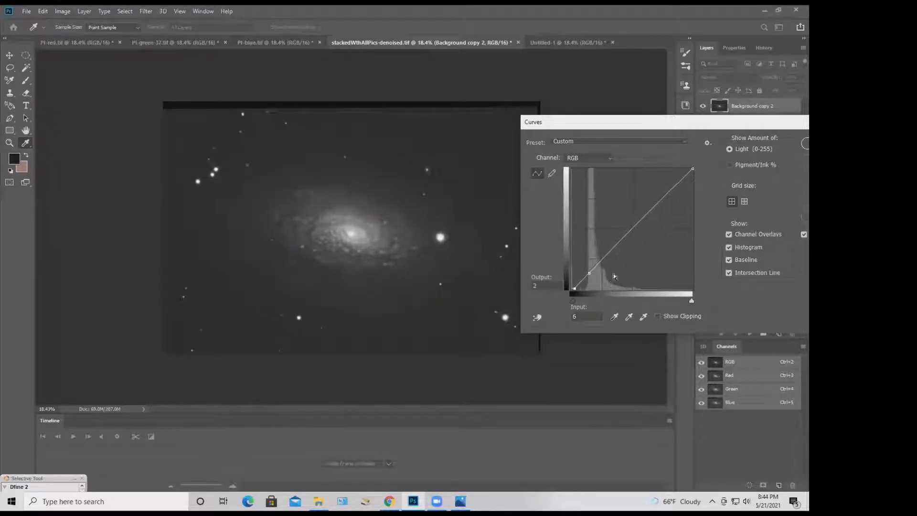
{"action": "left_click_drag", "start_coordinate": [592, 266], "coordinate": [602, 256]}
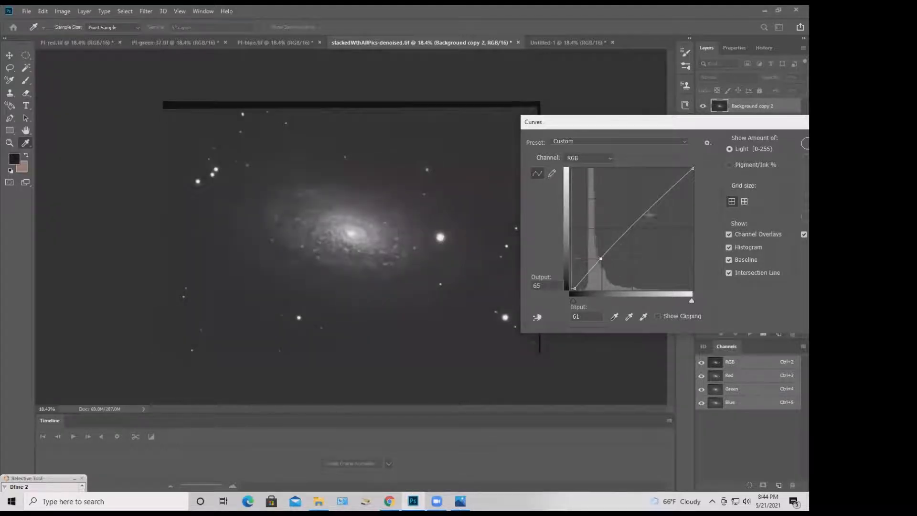
{"action": "left_click_drag", "start_coordinate": [686, 127], "coordinate": [620, 126]}
{"action": "left_click", "coordinate": [760, 142]}
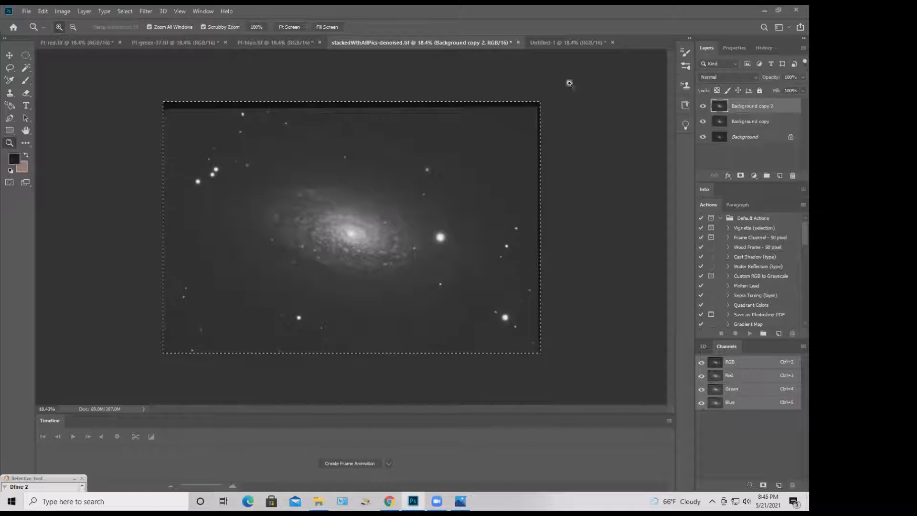
Copy the entire denoised monochrome image into Untitled-1 as a new layer and set its blend mode to Luminosity
{"action": "left_click", "coordinate": [550, 44]}
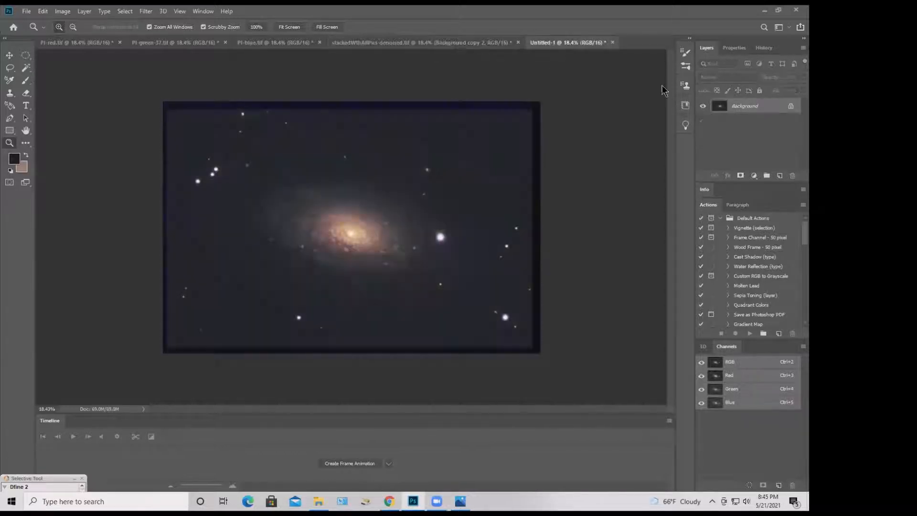
{"action": "left_click_drag", "start_coordinate": [696, 105], "coordinate": [724, 108]}
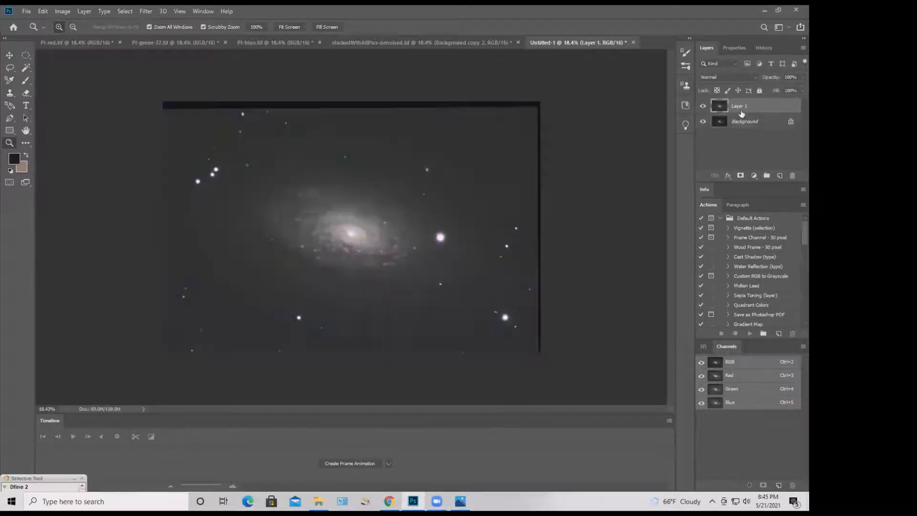
{"action": "left_click", "coordinate": [735, 78]}
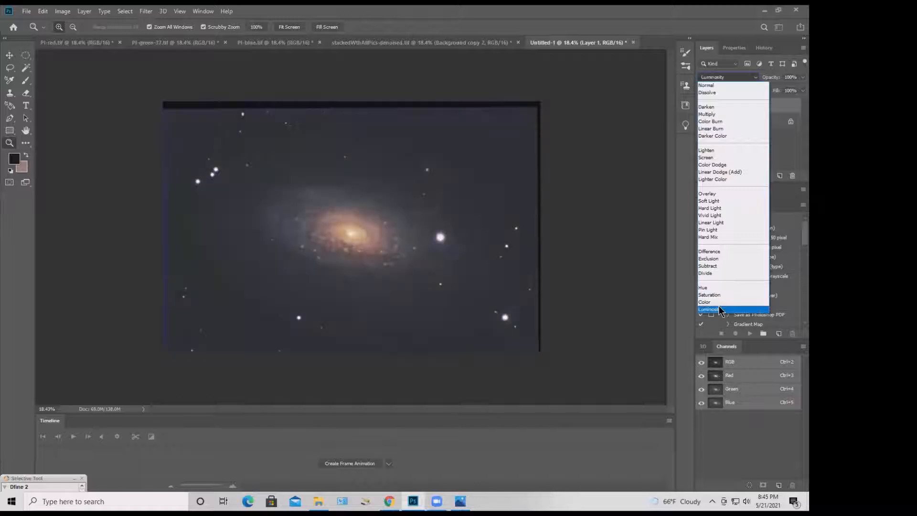
{"action": "left_click", "coordinate": [719, 309]}
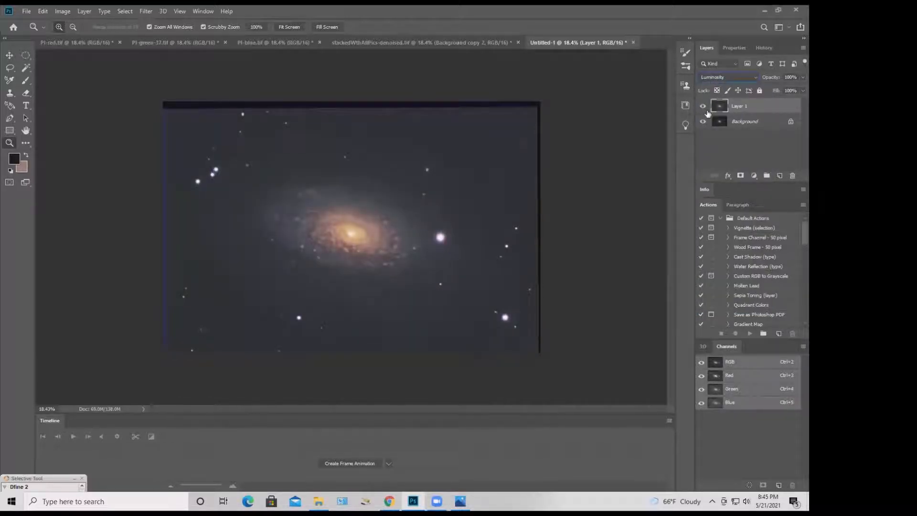
Compare the galaxy's detail with Layer 1 hidden and shown, leaving the layer visible
{"action": "left_click", "coordinate": [703, 106]}
{"action": "left_click_drag", "start_coordinate": [339, 236], "coordinate": [377, 242]}
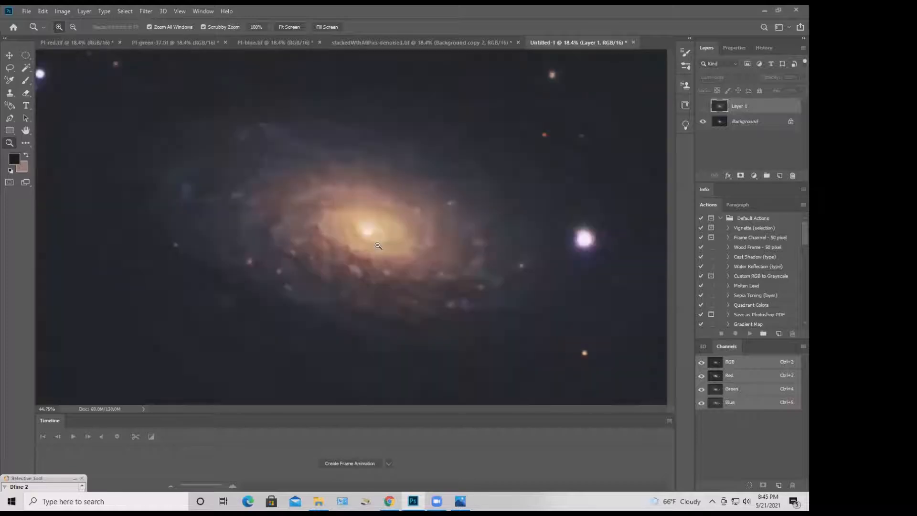
{"action": "left_click_drag", "start_coordinate": [416, 207], "coordinate": [406, 241]}
{"action": "left_click", "coordinate": [702, 106]}
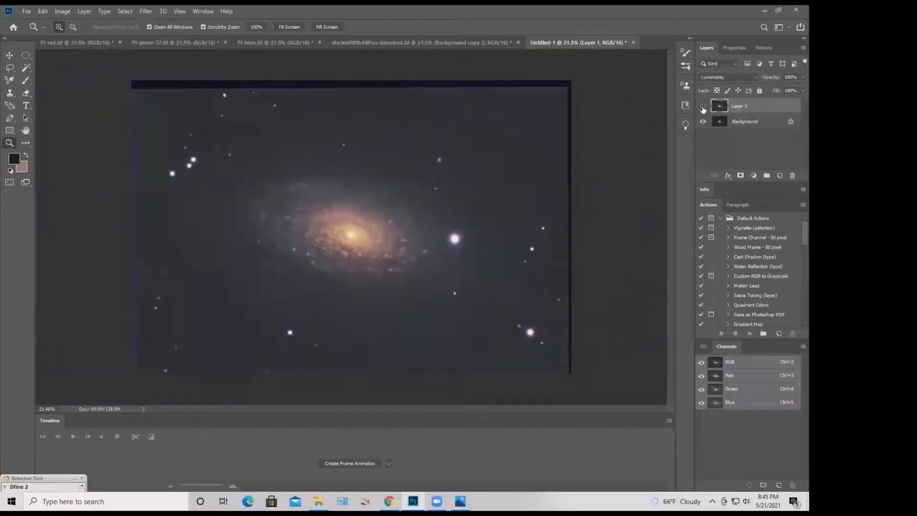
{"action": "left_click", "coordinate": [702, 108]}
{"action": "left_click", "coordinate": [702, 109]}
Darken Layer 1 with Curves, setting the RGB black point to input 12, output 0, and adding a point at input 92, output 84
{"action": "key", "text": "ctrl+m"}
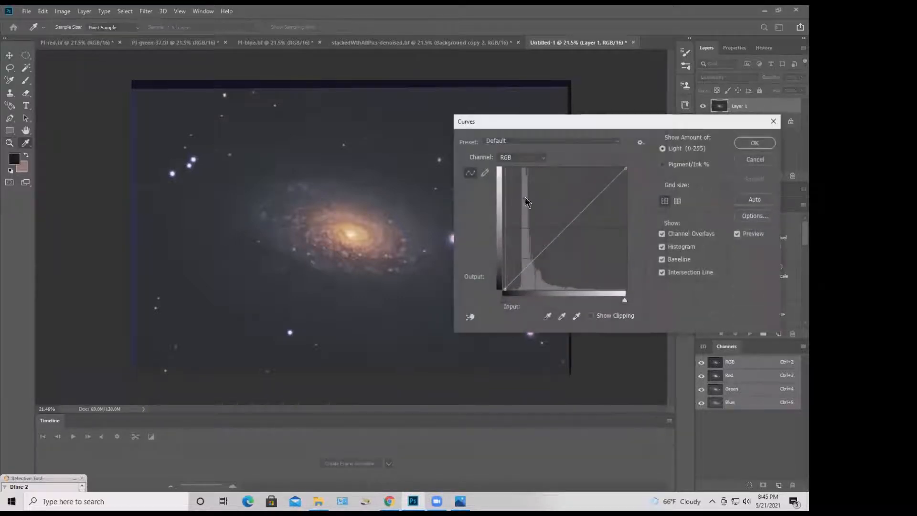
{"action": "left_click_drag", "start_coordinate": [610, 127], "coordinate": [690, 103]}
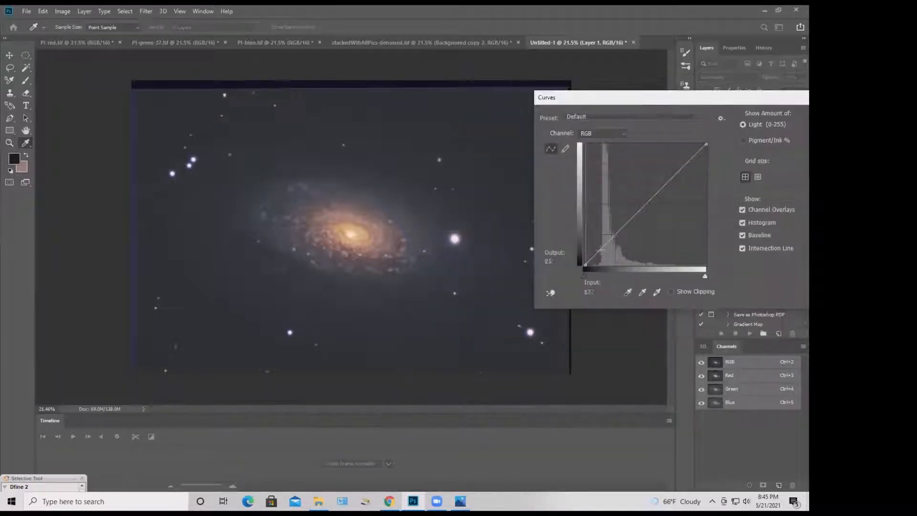
{"action": "left_click_drag", "start_coordinate": [585, 263], "coordinate": [590, 264]}
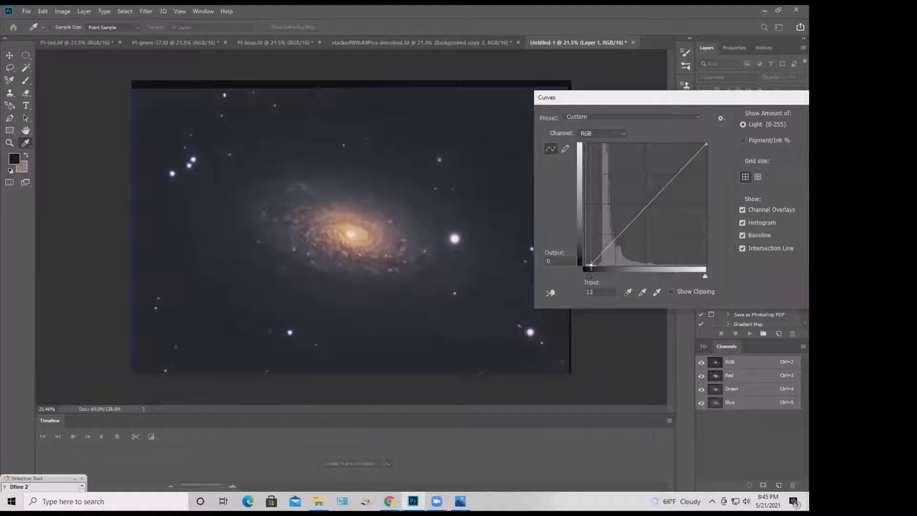
{"action": "left_click_drag", "start_coordinate": [591, 264], "coordinate": [591, 264]}
{"action": "left_click", "coordinate": [629, 225]}
{"action": "left_click_drag", "start_coordinate": [759, 103], "coordinate": [692, 102]}
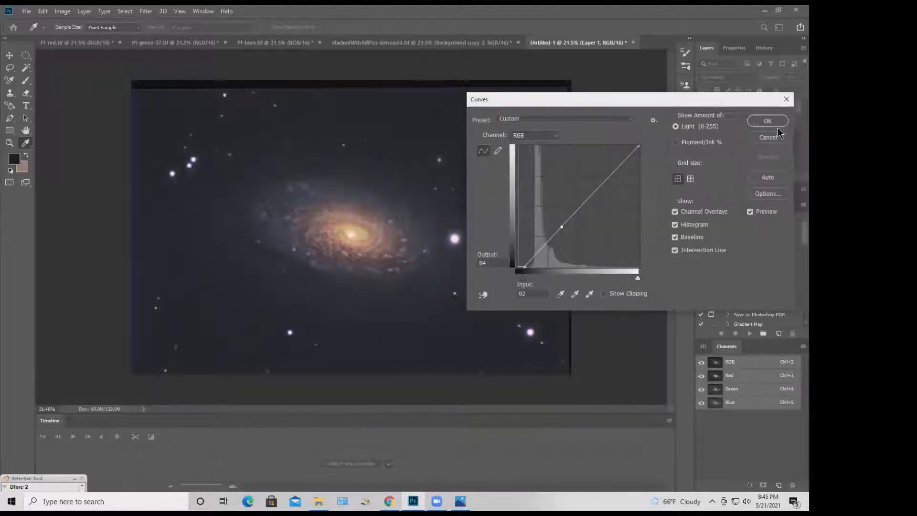
{"action": "left_click", "coordinate": [761, 119]}
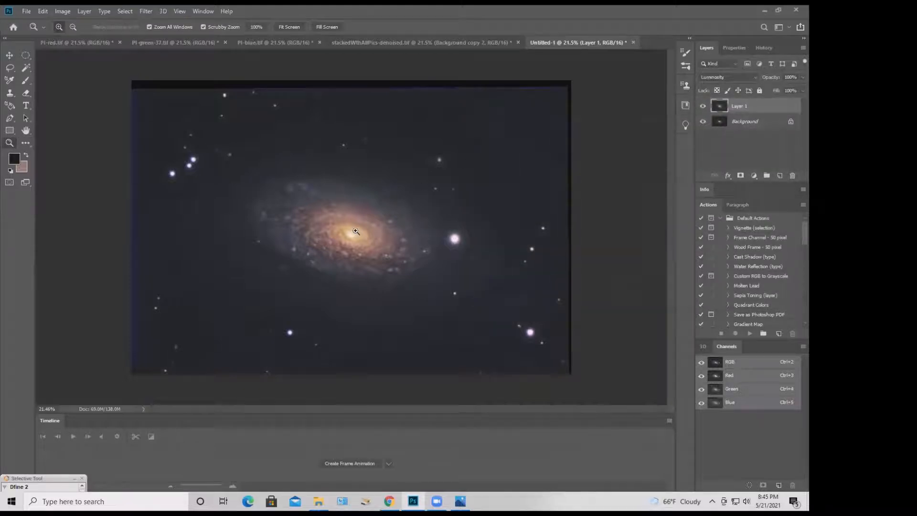
{"action": "left_click_drag", "start_coordinate": [356, 232], "coordinate": [356, 233]}
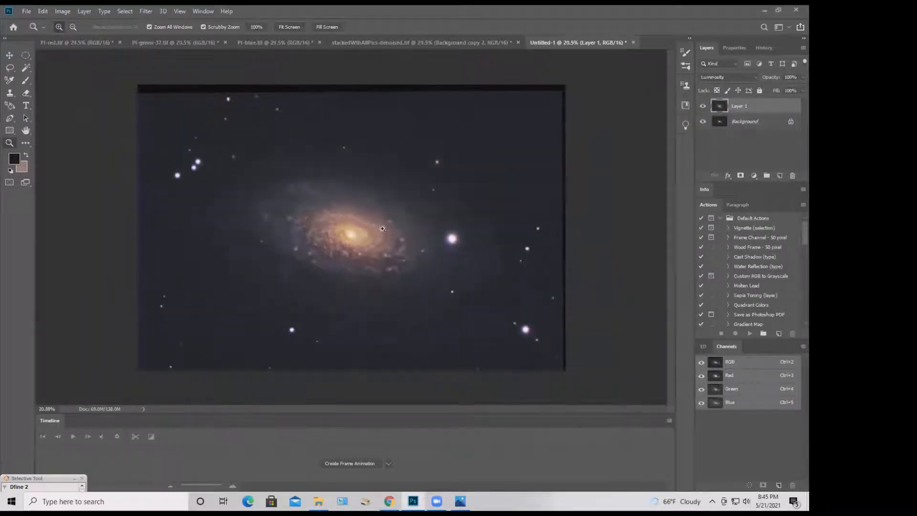
Close stackedWithAllPics-denoised.tif, PI-blue.tif, PI-green-37.tif and PI-red.tif without saving their changes
{"action": "left_click", "coordinate": [518, 42]}
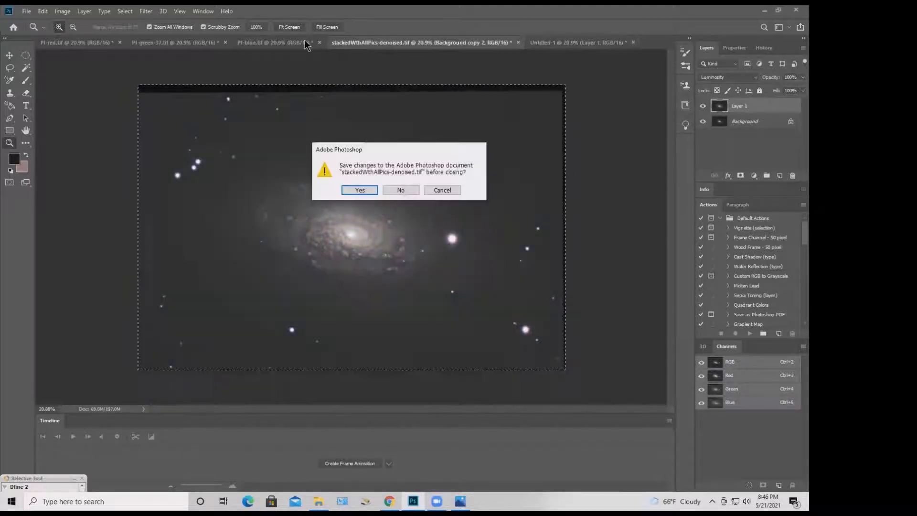
{"action": "left_click", "coordinate": [401, 191]}
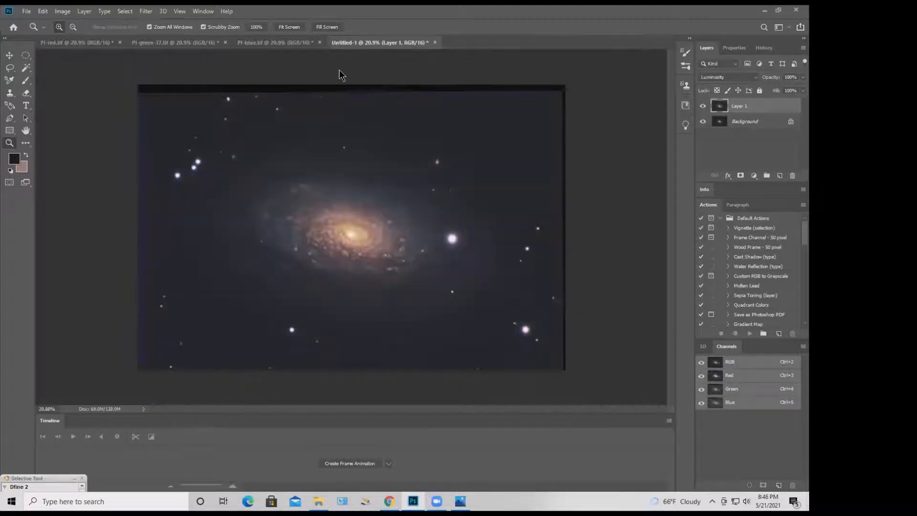
{"action": "left_click", "coordinate": [320, 42]}
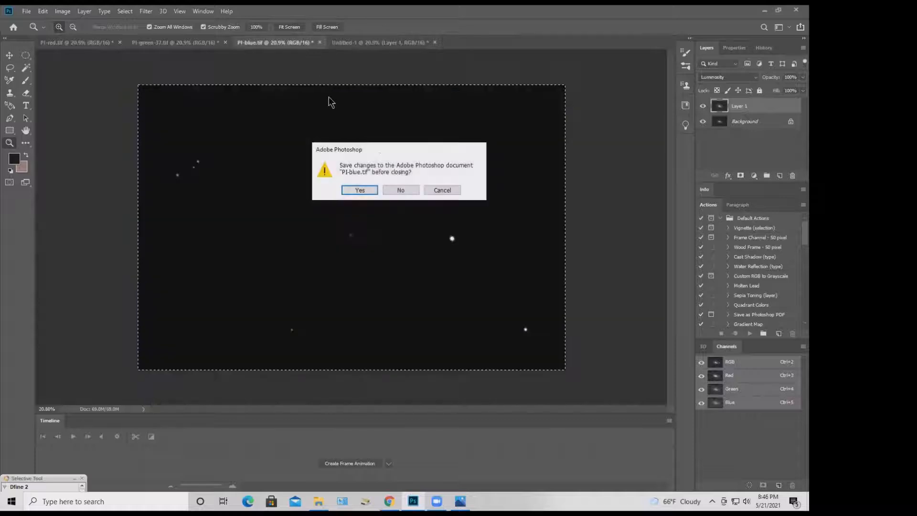
{"action": "left_click", "coordinate": [400, 190]}
{"action": "left_click", "coordinate": [226, 42]}
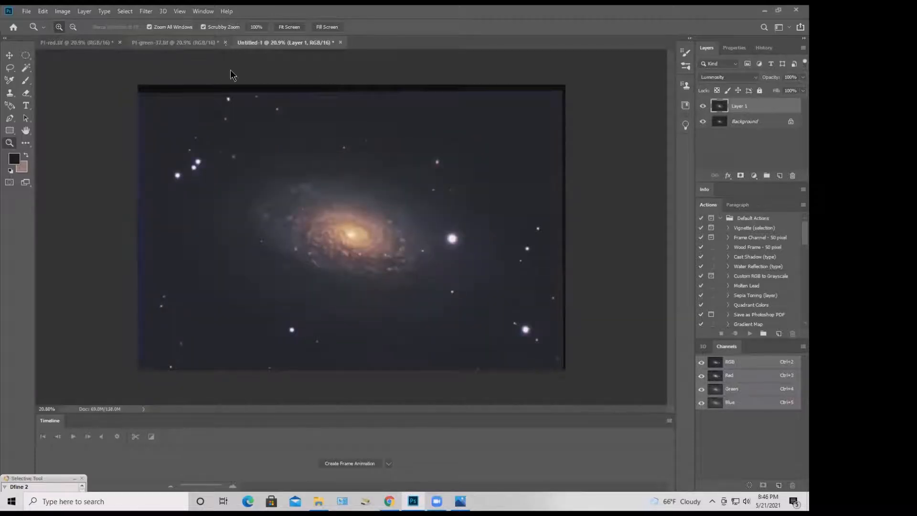
{"action": "left_click", "coordinate": [400, 190]}
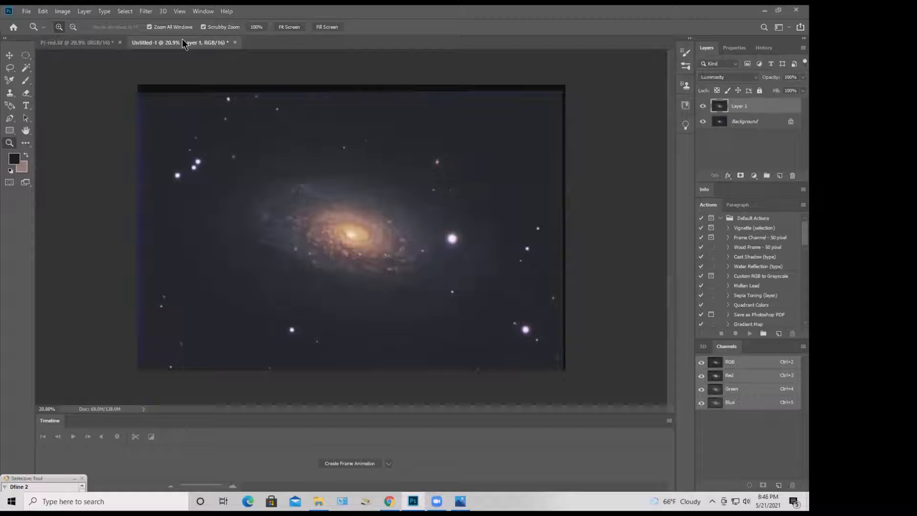
{"action": "left_click", "coordinate": [121, 42]}
{"action": "left_click", "coordinate": [399, 190]}
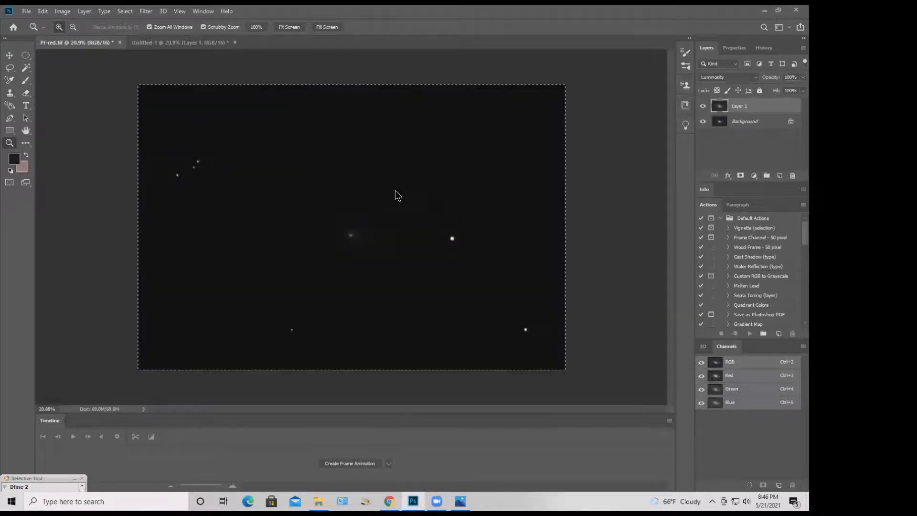
Open the autoadaptivecalha, calOIIIentropy and SIIcal images together from the Astronomy talk folder
{"action": "left_click", "coordinate": [26, 13]}
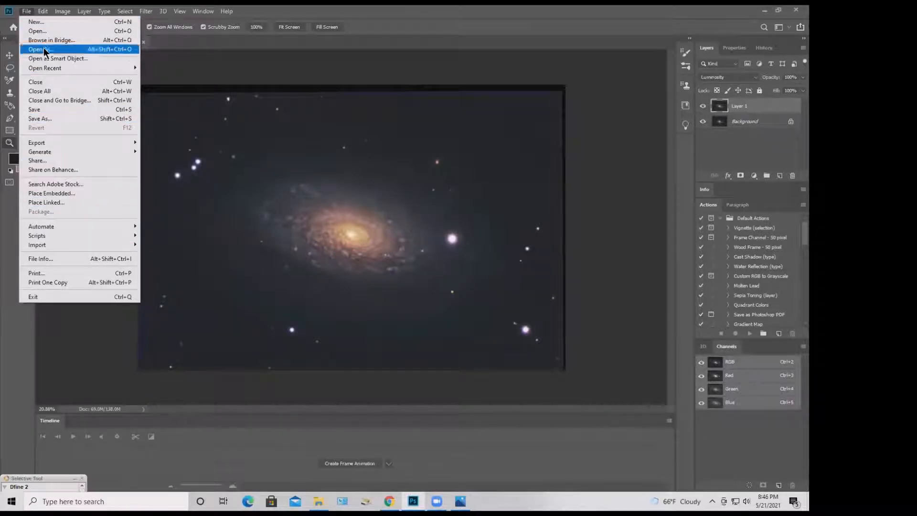
{"action": "left_click", "coordinate": [43, 31]}
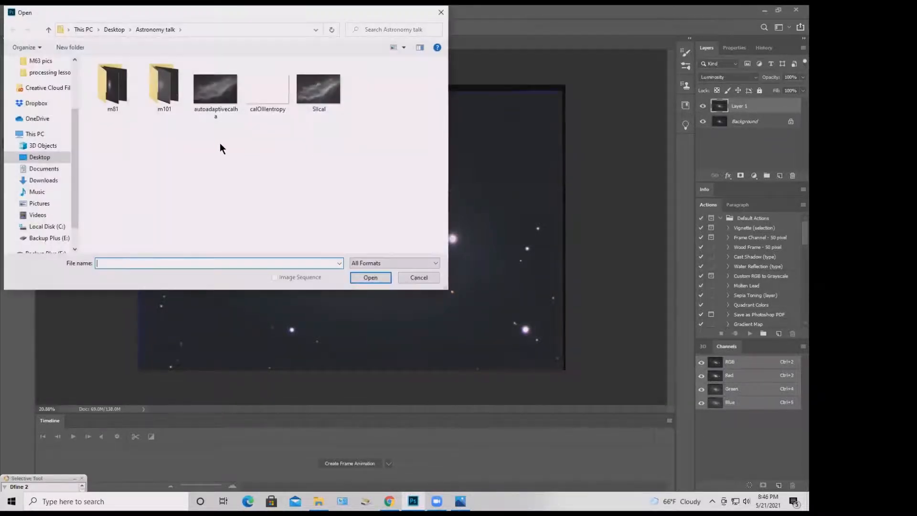
{"action": "left_click_drag", "start_coordinate": [196, 135], "coordinate": [341, 67]}
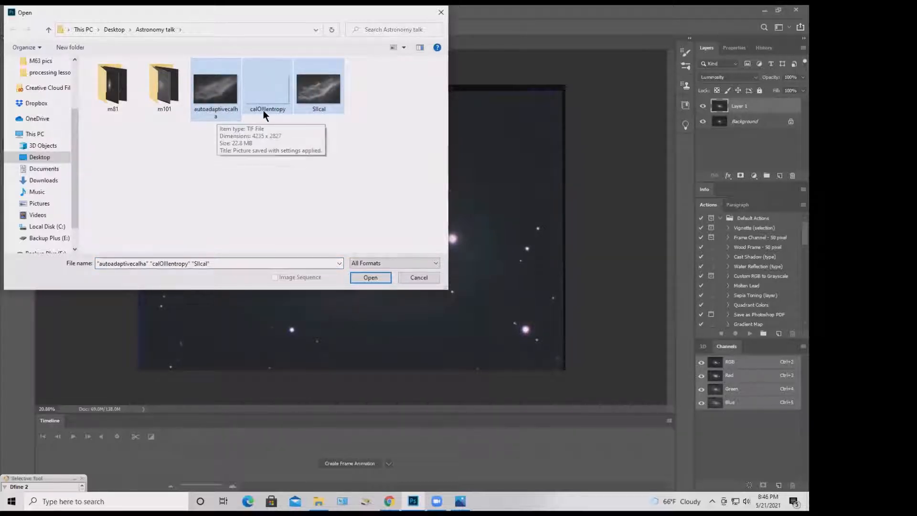
{"action": "left_click", "coordinate": [372, 278]}
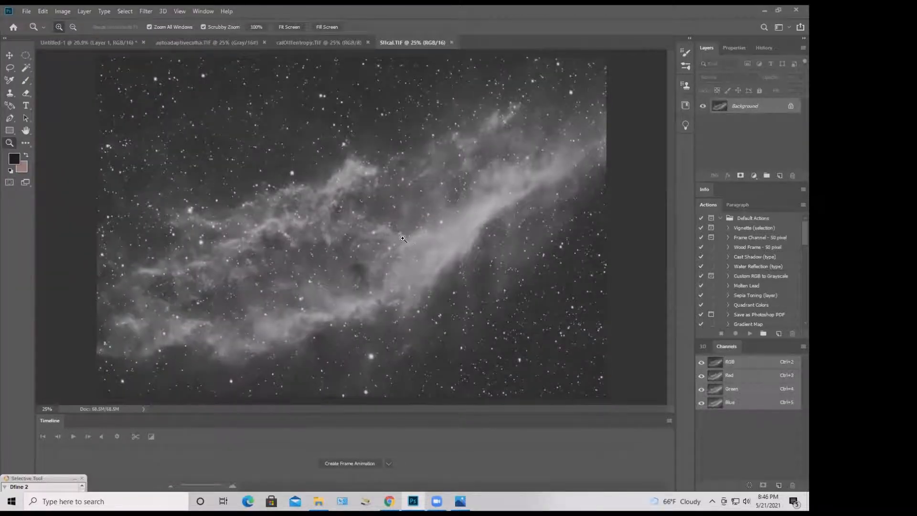
Compare the calOIIIentropy, SIIcal and autoadaptivecalha nebula images, and inspect the Gray histogram of autoadaptivecalha in Curves without applying anything
{"action": "left_click", "coordinate": [317, 44]}
{"action": "left_click", "coordinate": [401, 47]}
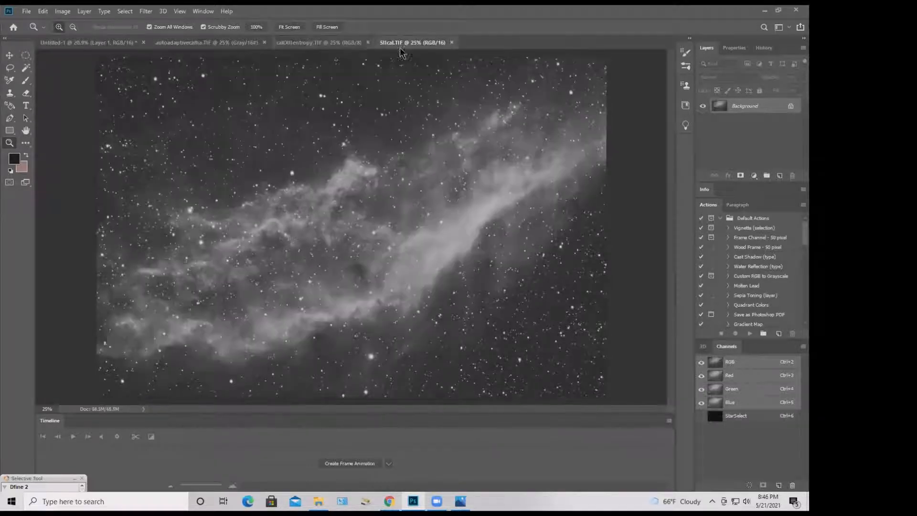
{"action": "left_click", "coordinate": [359, 46]}
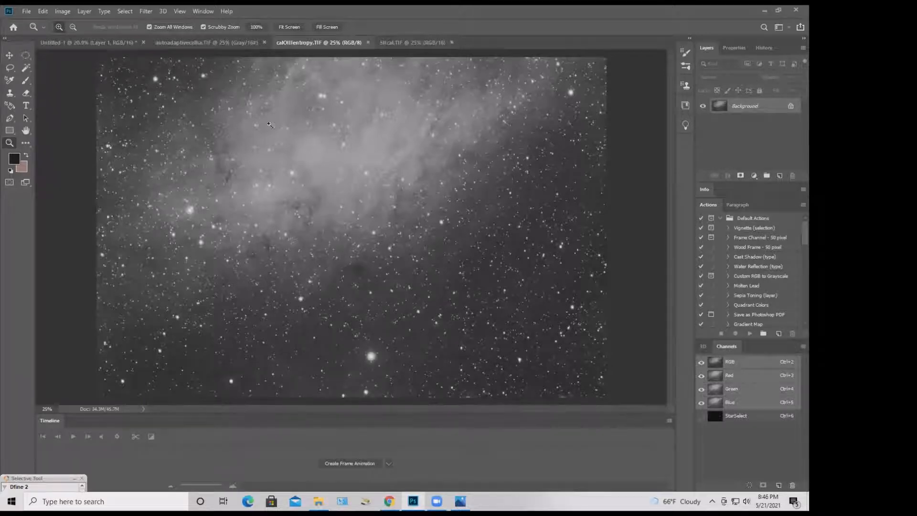
{"action": "left_click", "coordinate": [398, 44]}
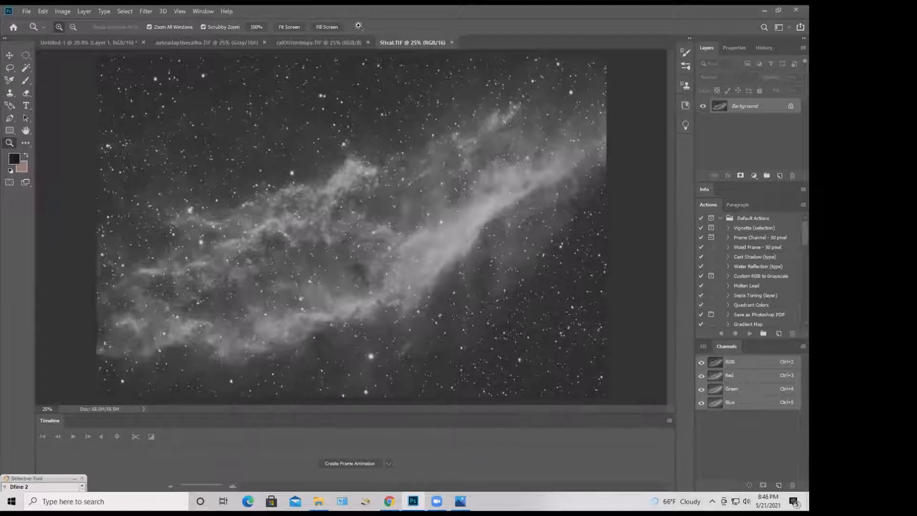
{"action": "left_click", "coordinate": [227, 43]}
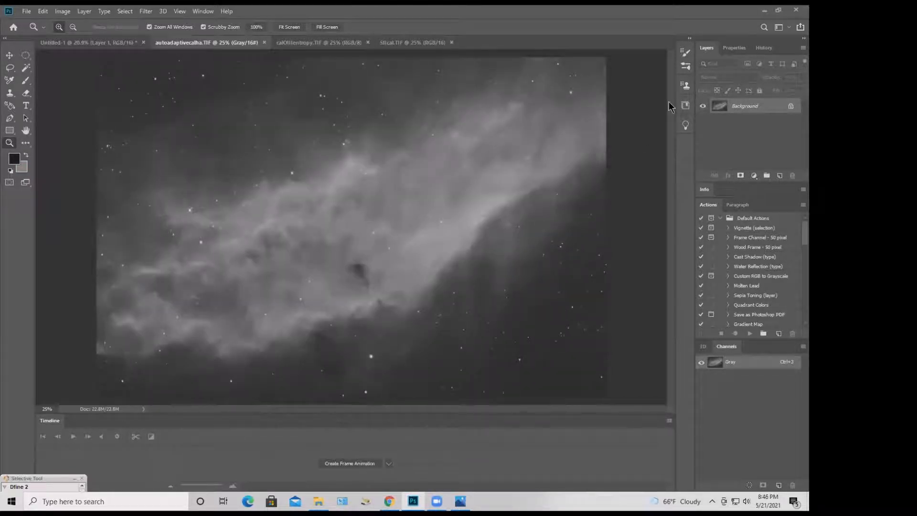
{"action": "key", "text": "ctrl+m"}
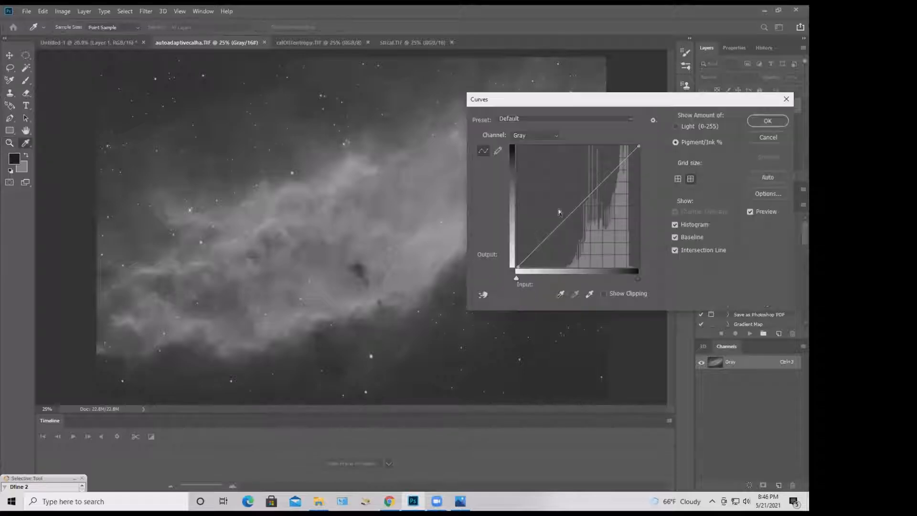
{"action": "left_click", "coordinate": [767, 137]}
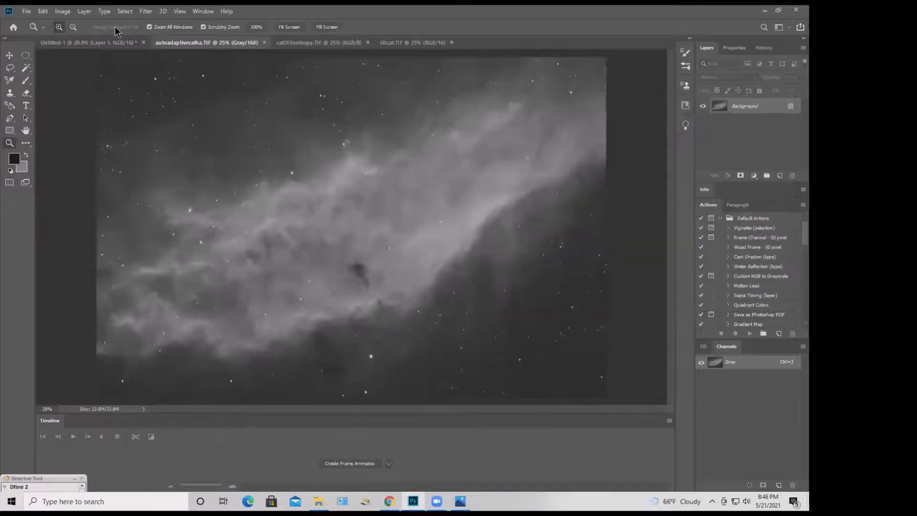
Convert autoadaptivecalha to RGB Color and make sure calOIIIentropy is also in RGB Color mode
{"action": "left_click", "coordinate": [63, 11]}
{"action": "mouse_move", "coordinate": [73, 39]}
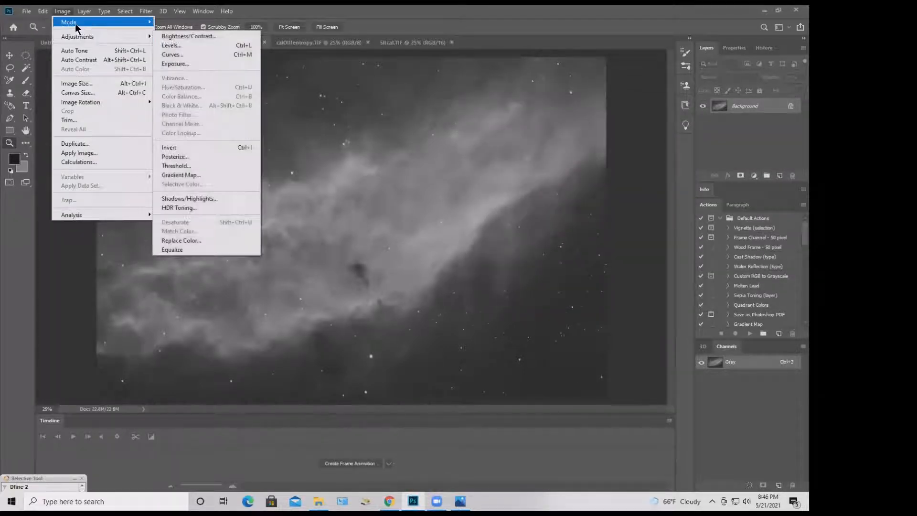
{"action": "mouse_move", "coordinate": [77, 22]}
{"action": "left_click", "coordinate": [174, 59]}
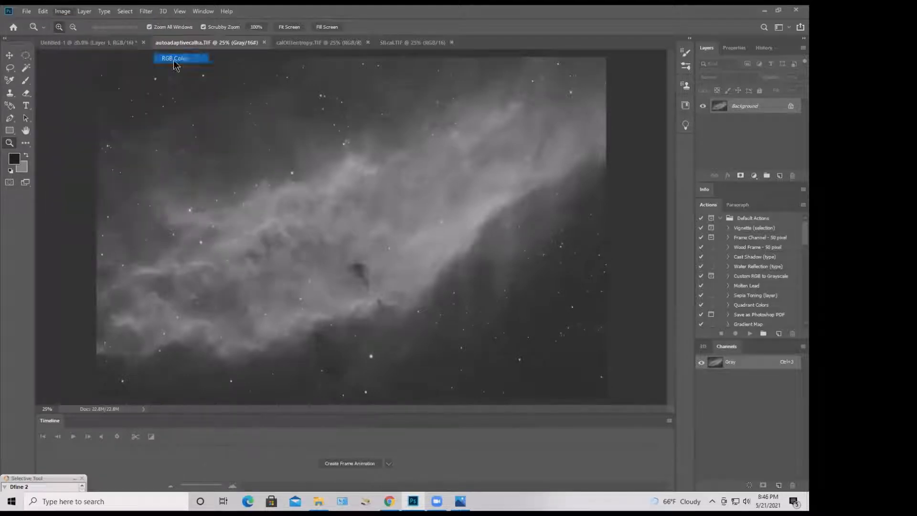
{"action": "left_click", "coordinate": [317, 42]}
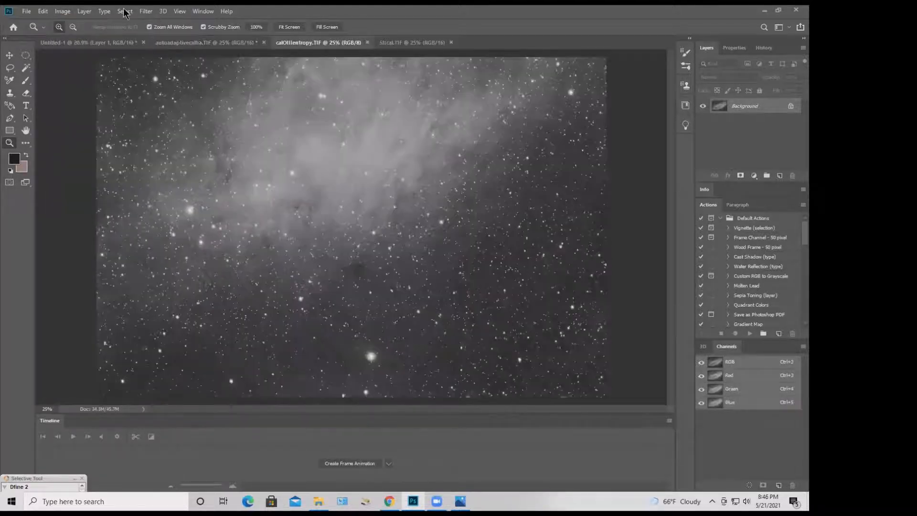
{"action": "left_click", "coordinate": [63, 11]}
{"action": "mouse_move", "coordinate": [141, 28]}
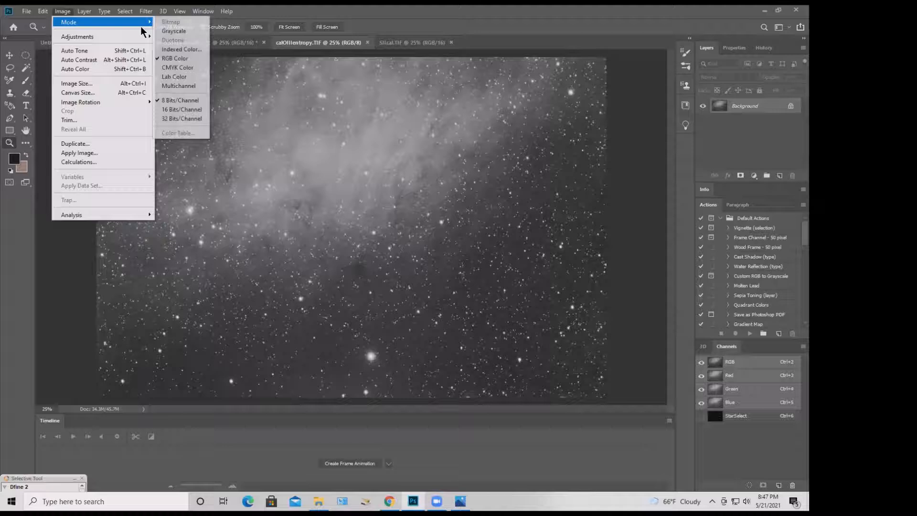
{"action": "left_click", "coordinate": [175, 60]}
Boost contrast of autoadaptivecalha with Curves, lowering shadows to input 40, output 37 and lifting the midtones around input 120
{"action": "left_click", "coordinate": [236, 44]}
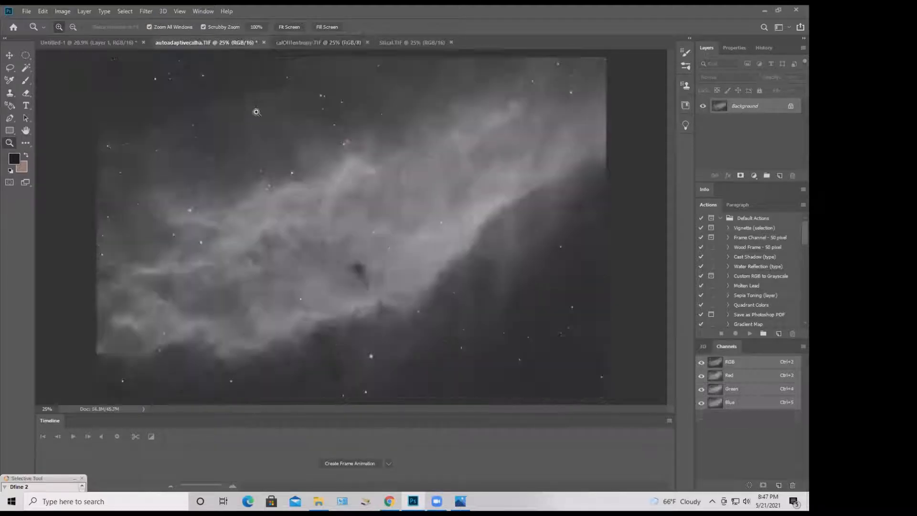
{"action": "key", "text": "ctrl+m"}
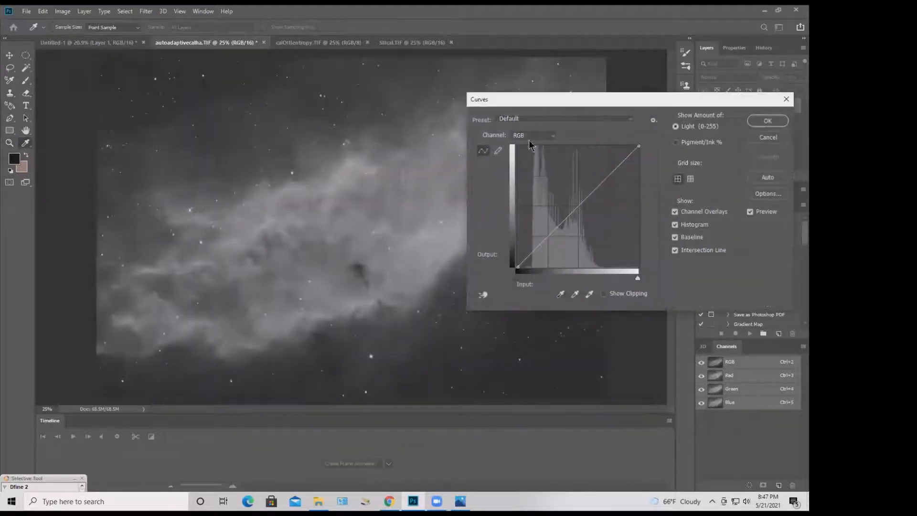
{"action": "left_click_drag", "start_coordinate": [603, 103], "coordinate": [620, 144]}
{"action": "left_click_drag", "start_coordinate": [580, 280], "coordinate": [571, 290]}
{"action": "key", "text": "Down"}
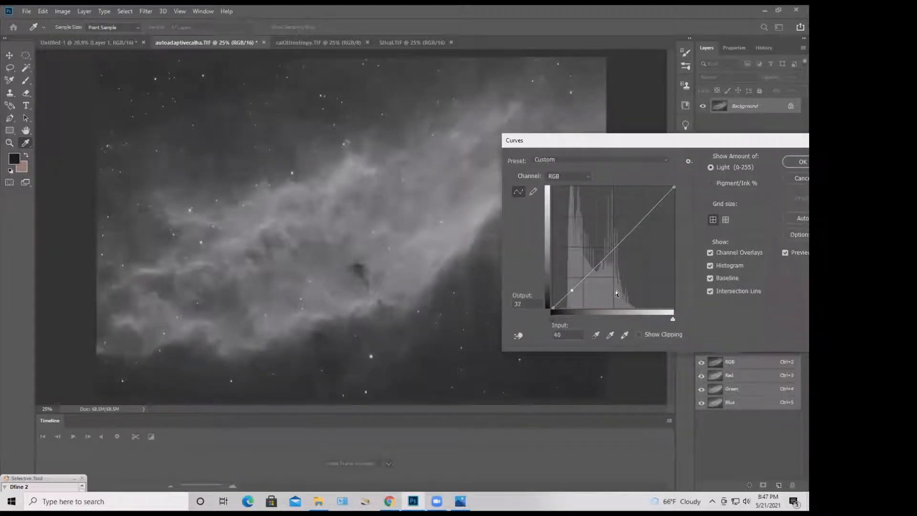
{"action": "left_click_drag", "start_coordinate": [599, 264], "coordinate": [607, 249]}
{"action": "key", "text": "Right"}
{"action": "key", "text": "Right"}
{"action": "key", "text": "Right"}
{"action": "key", "text": "Right"}
{"action": "key", "text": "Right"}
{"action": "key", "text": "Right"}
{"action": "key", "text": "Right"}
{"action": "key", "text": "Right"}
{"action": "key", "text": "Right"}
{"action": "key", "text": "Right"}
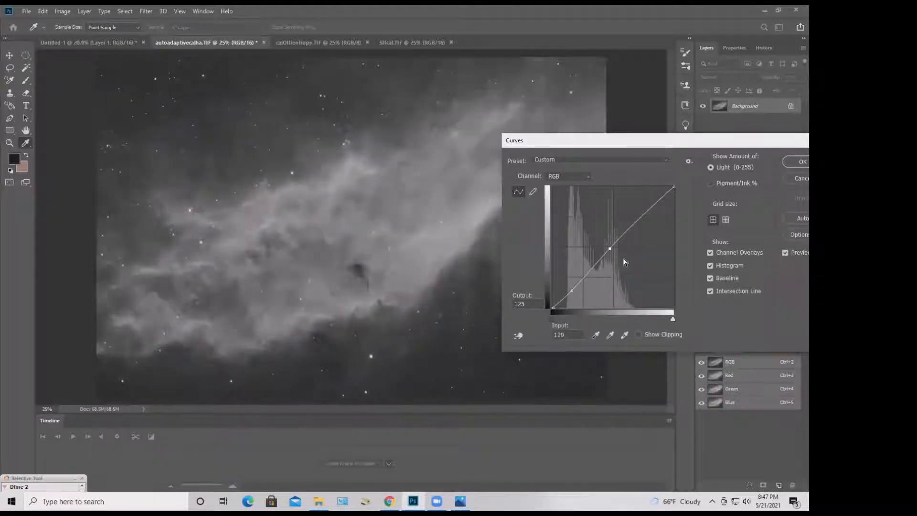
{"action": "key", "text": "Up"}
{"action": "key", "text": "Up"}
{"action": "left_click", "coordinate": [802, 162]}
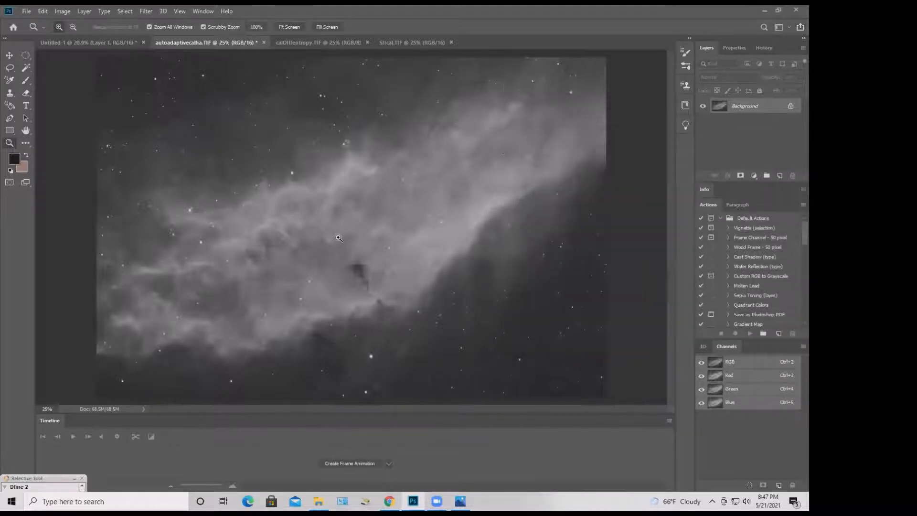
Start the Camera Raw filter on autoadaptivecalha and set Clarity to +29 and Texture to +17 while viewing the nebula close up
{"action": "left_click_drag", "start_coordinate": [340, 238], "coordinate": [354, 241]}
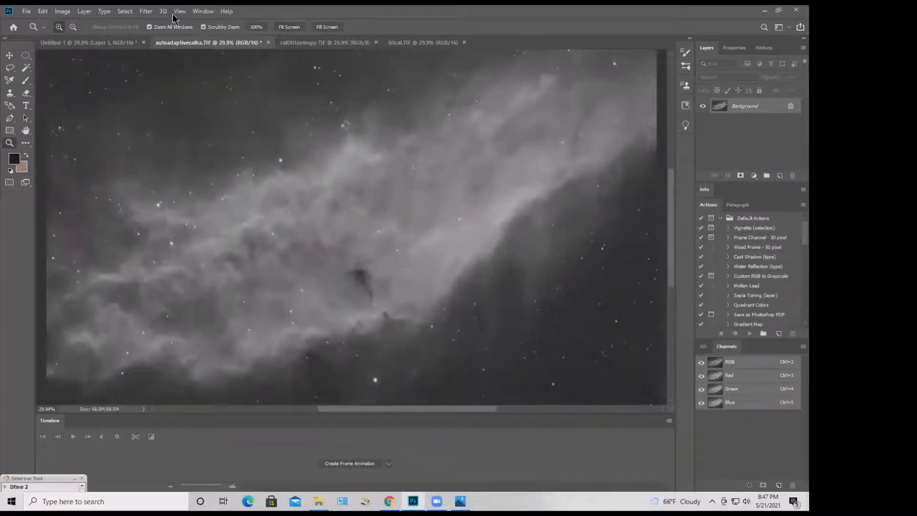
{"action": "left_click", "coordinate": [149, 13]}
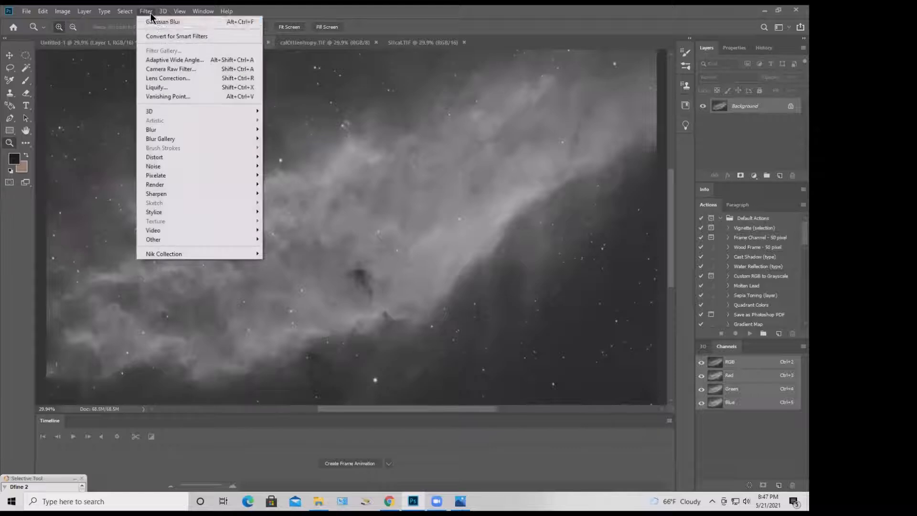
{"action": "left_click", "coordinate": [172, 69]}
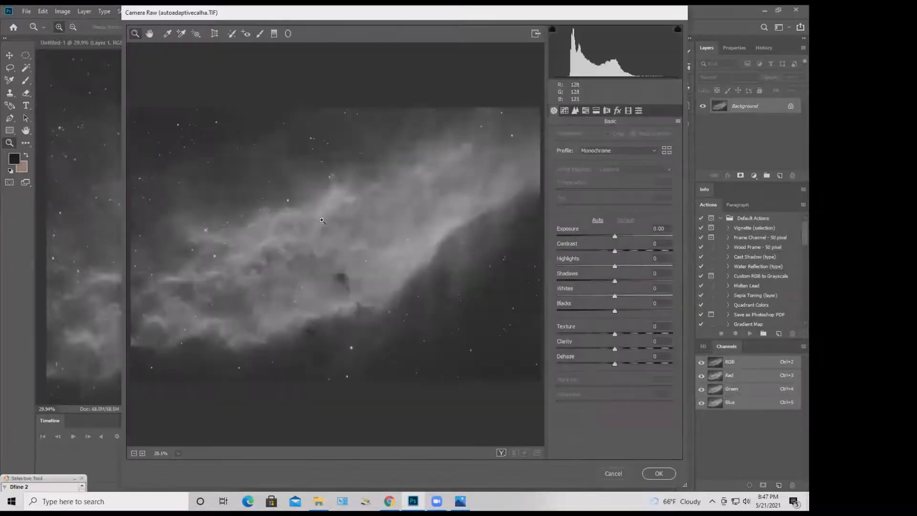
{"action": "left_click_drag", "start_coordinate": [235, 212], "coordinate": [336, 318]}
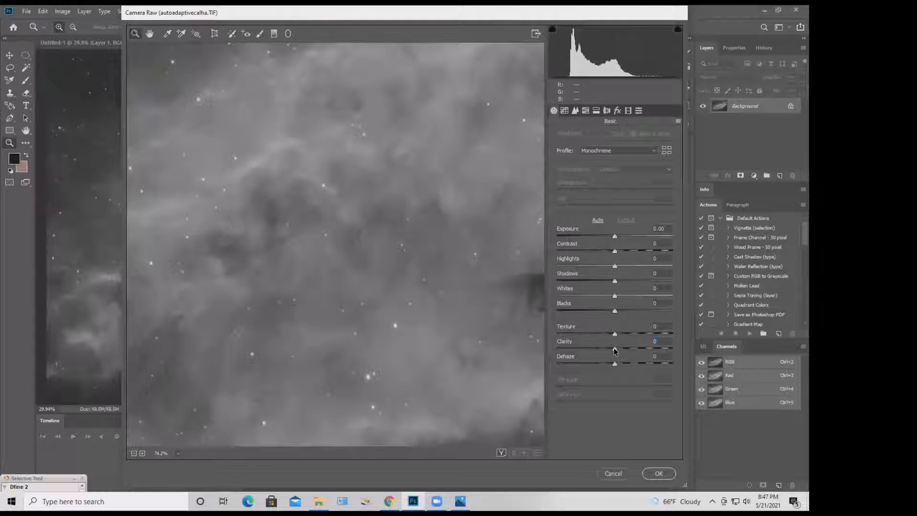
{"action": "left_click_drag", "start_coordinate": [614, 350], "coordinate": [630, 359]}
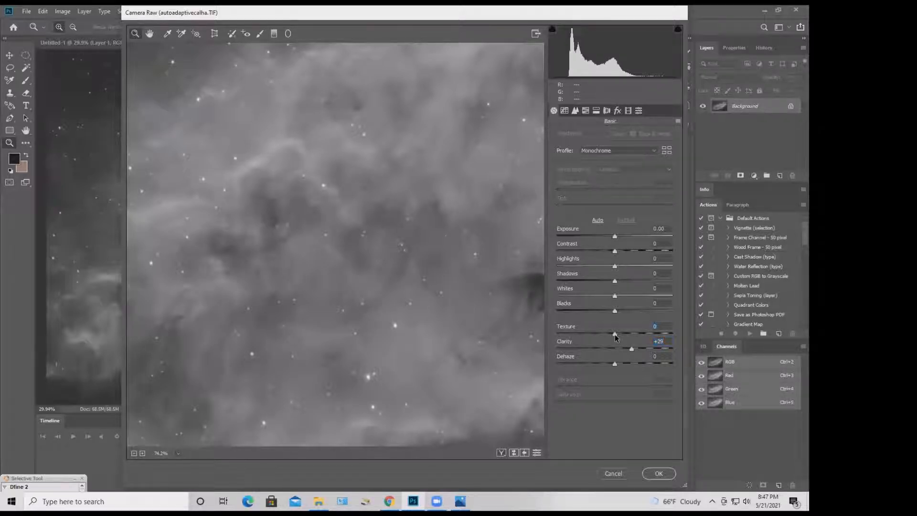
{"action": "mouse_move", "coordinate": [615, 337]}
{"action": "left_mouse_down"}
{"action": "mouse_move", "coordinate": [645, 342]}
{"action": "mouse_move", "coordinate": [593, 337]}
{"action": "mouse_move", "coordinate": [642, 343]}
{"action": "mouse_move", "coordinate": [625, 338]}
{"action": "left_mouse_up"}
Shrink the Camera Raw window and reposition it so that all its controls are reachable
{"action": "left_click_drag", "start_coordinate": [574, 9], "coordinate": [481, 9]}
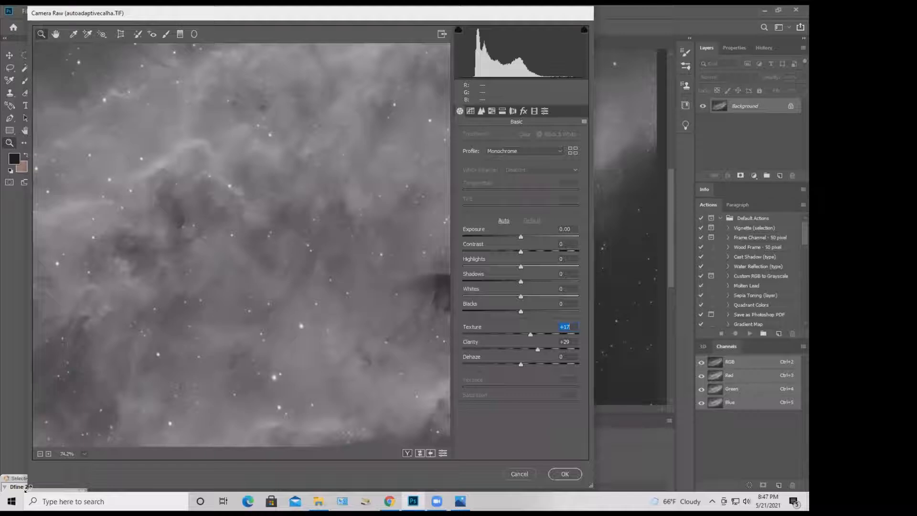
{"action": "left_click_drag", "start_coordinate": [27, 487], "coordinate": [59, 431]}
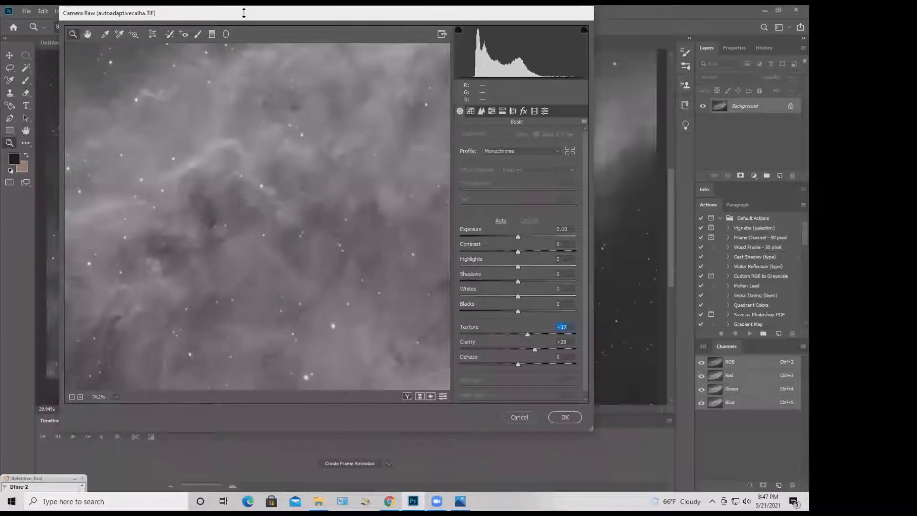
{"action": "left_click_drag", "start_coordinate": [244, 13], "coordinate": [433, 21]}
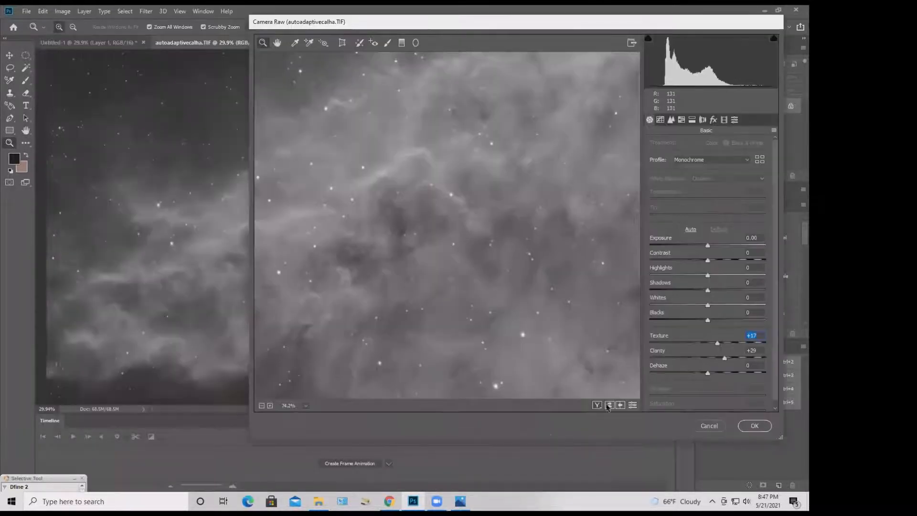
Compare the image with and without the Camera Raw adjustments, set Clarity to +33 and apply the filter
{"action": "left_click", "coordinate": [632, 405]}
{"action": "left_click", "coordinate": [632, 405]}
{"action": "left_click", "coordinate": [724, 359]}
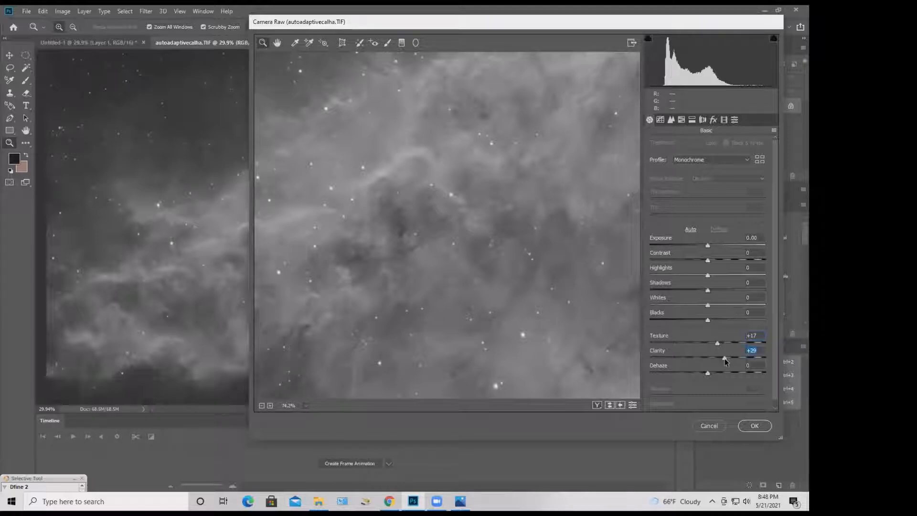
{"action": "left_click_drag", "start_coordinate": [726, 359], "coordinate": [728, 360]}
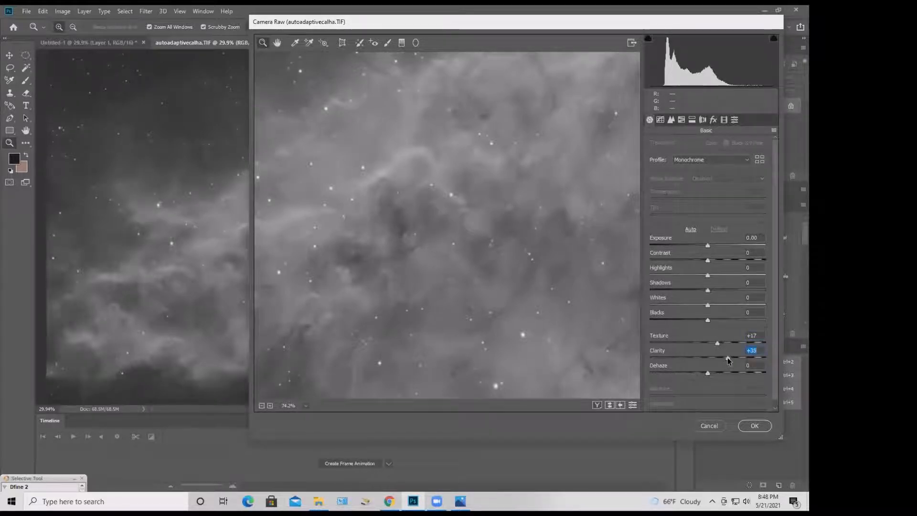
{"action": "left_click", "coordinate": [753, 426]}
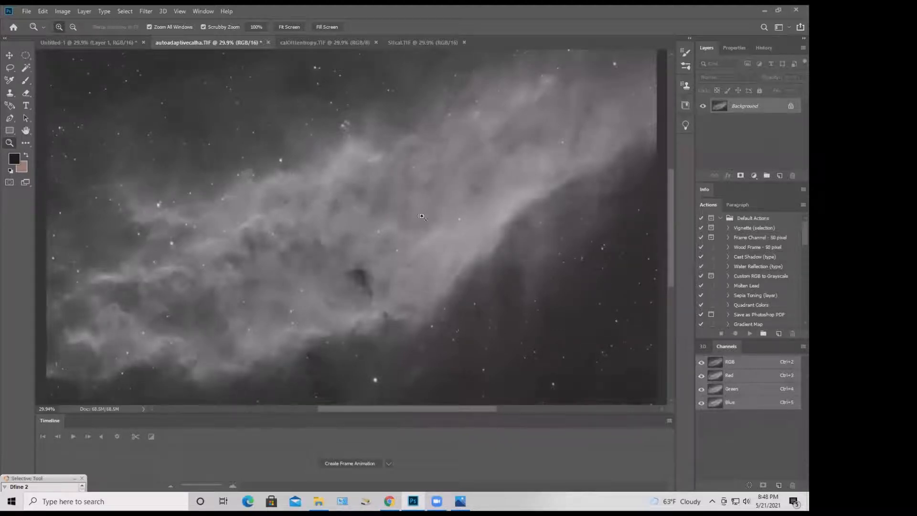
Apply another RGB Curves adjustment to autoadaptivecalha with points at input 46, output 43 and input 130, output 132
{"action": "left_click_drag", "start_coordinate": [438, 223], "coordinate": [369, 156]}
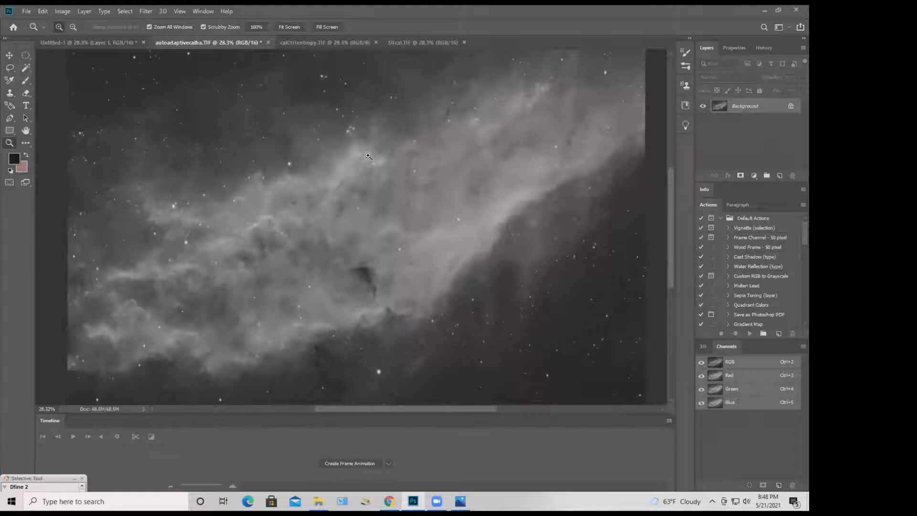
{"action": "key", "text": "ctrl+m"}
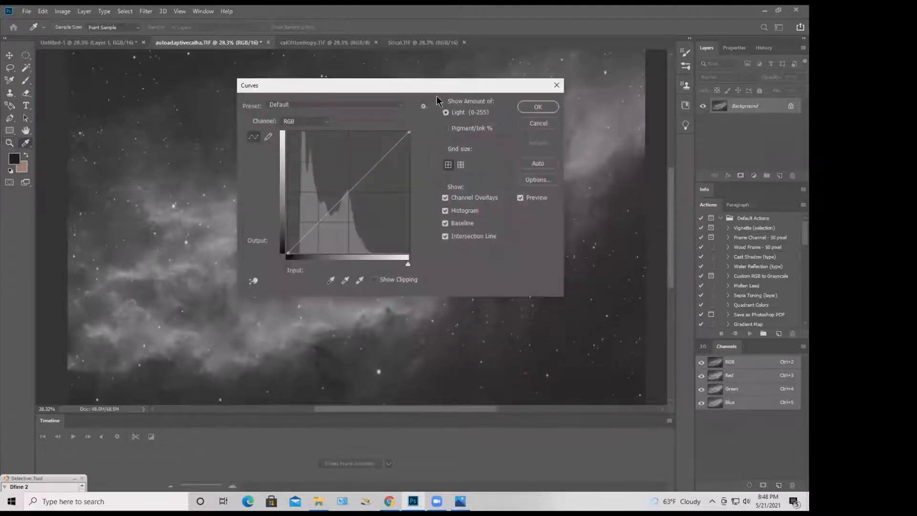
{"action": "left_click_drag", "start_coordinate": [450, 92], "coordinate": [737, 134]}
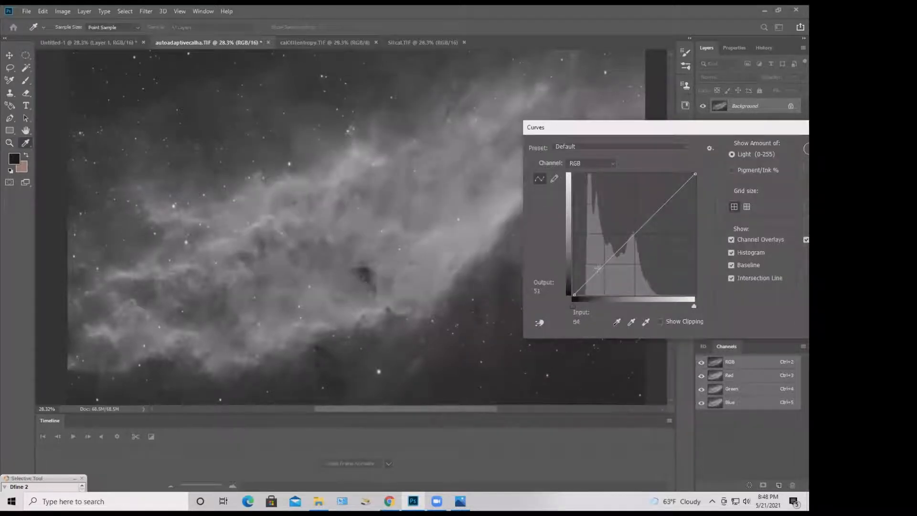
{"action": "left_click_drag", "start_coordinate": [597, 271], "coordinate": [596, 275]}
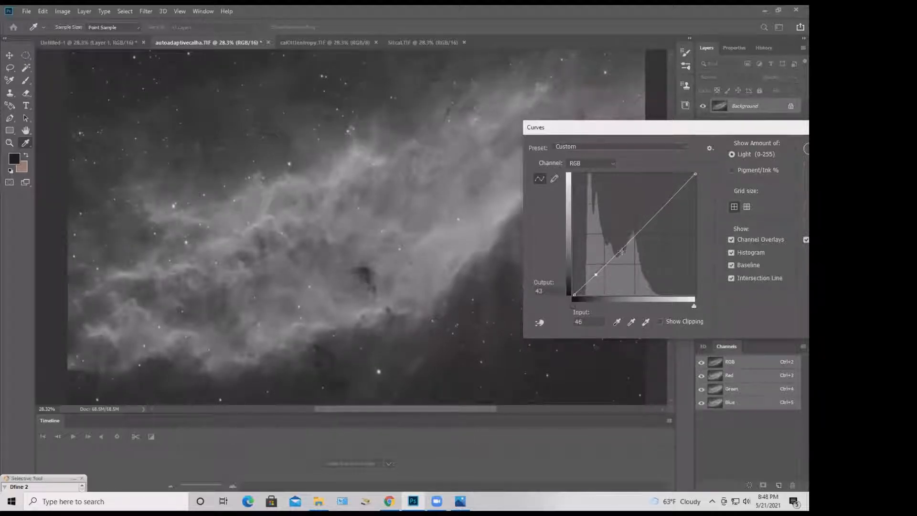
{"action": "left_click_drag", "start_coordinate": [633, 234], "coordinate": [634, 232]}
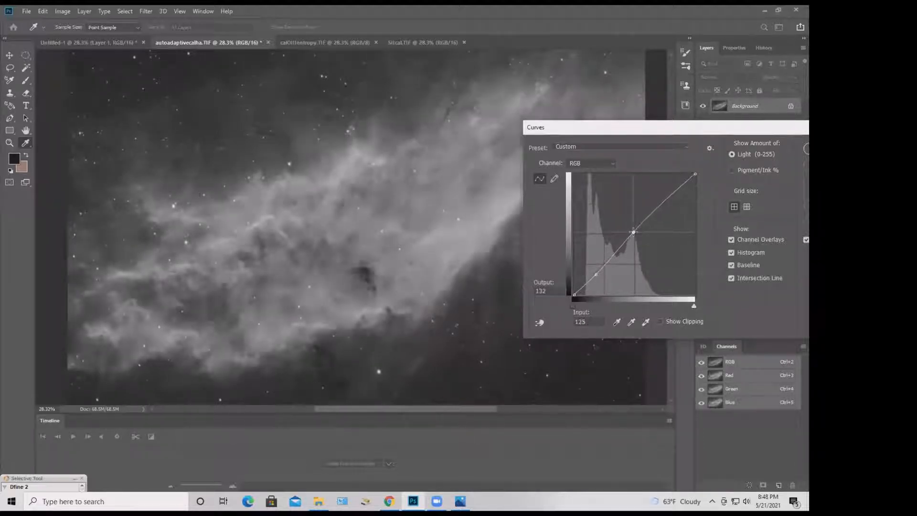
{"action": "key", "text": "Right"}
{"action": "key", "text": "Right"}
{"action": "key", "text": "Right"}
{"action": "left_click_drag", "start_coordinate": [688, 131], "coordinate": [643, 133]}
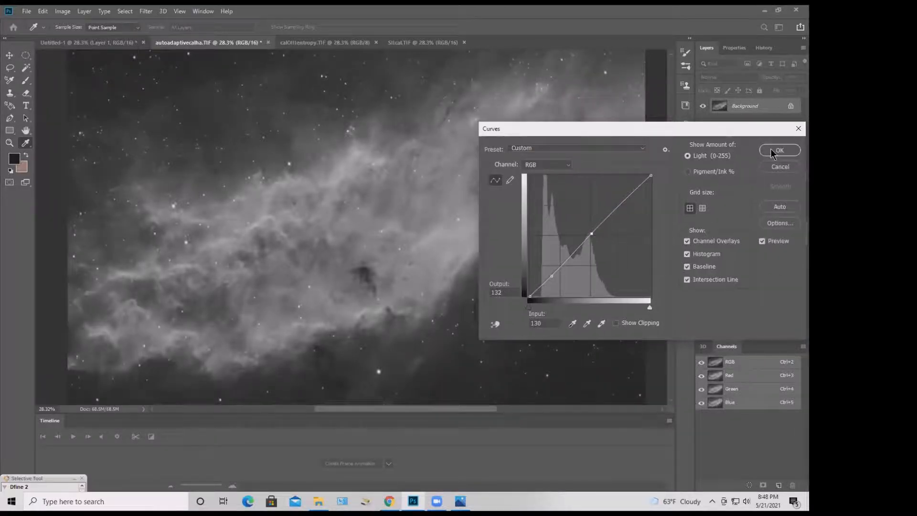
{"action": "left_click", "coordinate": [772, 151]}
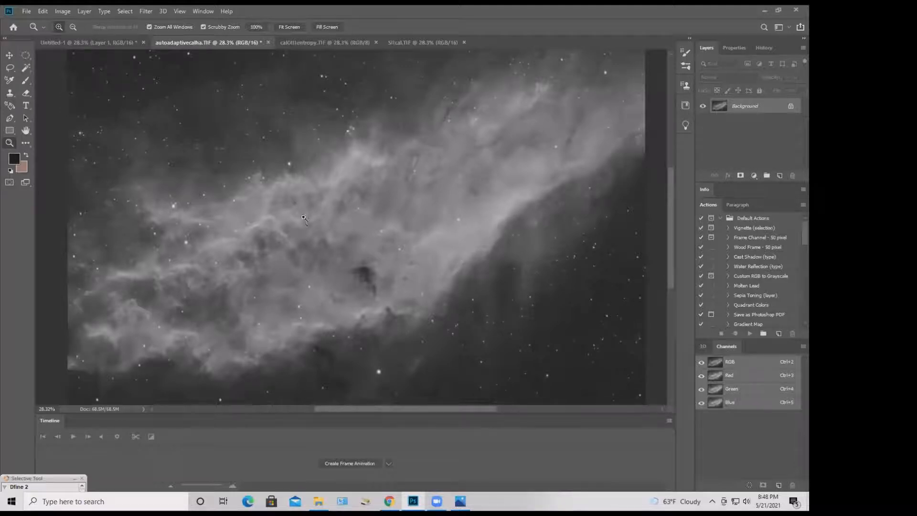
Reopen the Camera Raw filter on autoadaptivecalha and examine the nebula close up for noise alongside the Luminance noise reduction setting
{"action": "left_click", "coordinate": [145, 11]}
{"action": "left_click", "coordinate": [179, 69]}
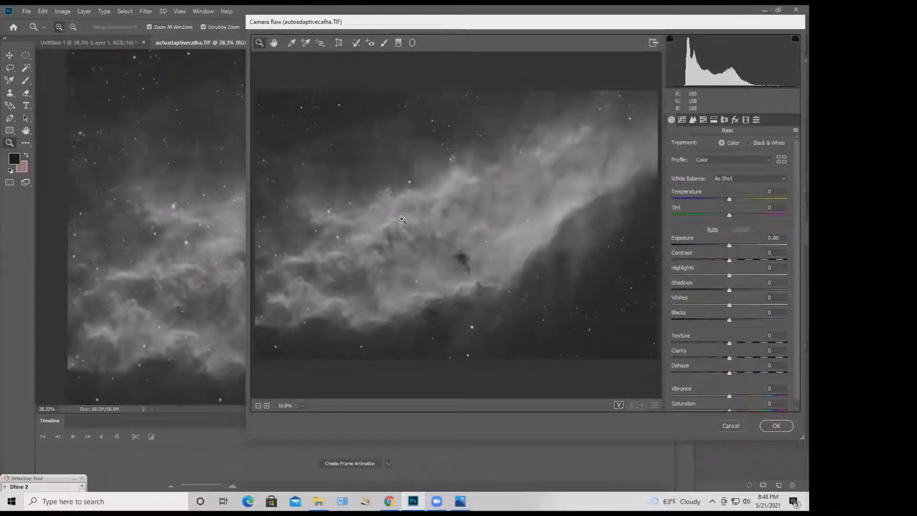
{"action": "left_click_drag", "start_coordinate": [395, 224], "coordinate": [426, 249]}
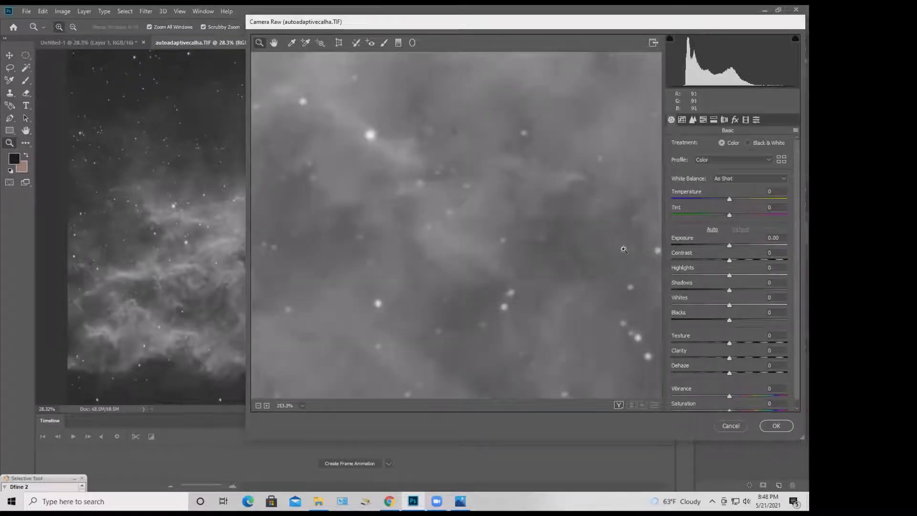
{"action": "left_click", "coordinate": [692, 120]}
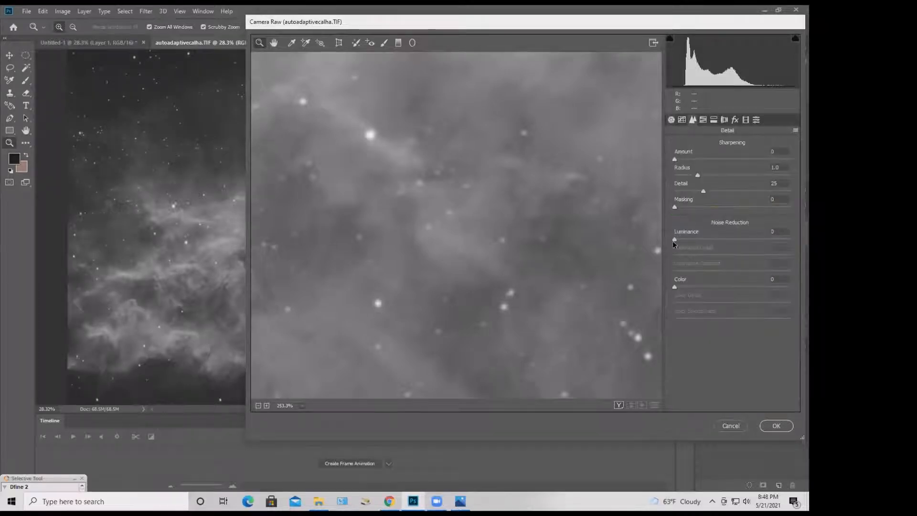
{"action": "mouse_move", "coordinate": [674, 238]}
{"action": "left_mouse_down"}
{"action": "mouse_move", "coordinate": [793, 244]}
{"action": "mouse_move", "coordinate": [671, 242]}
{"action": "left_mouse_up"}
Set Clarity to +13 and Texture to +8 in the Basic adjustments and apply the Camera Raw filter
{"action": "left_click", "coordinate": [671, 119]}
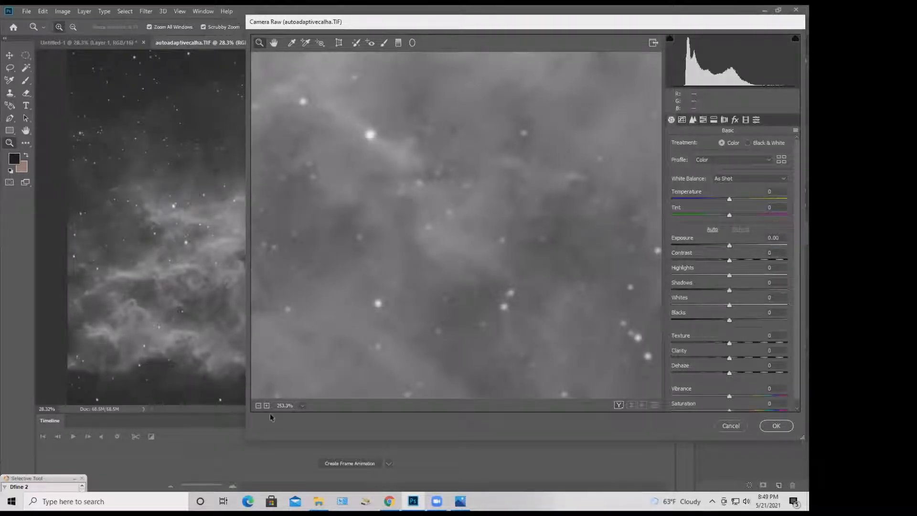
{"action": "left_click", "coordinate": [258, 405]}
{"action": "left_click", "coordinate": [258, 405]}
{"action": "left_click", "coordinate": [258, 406]}
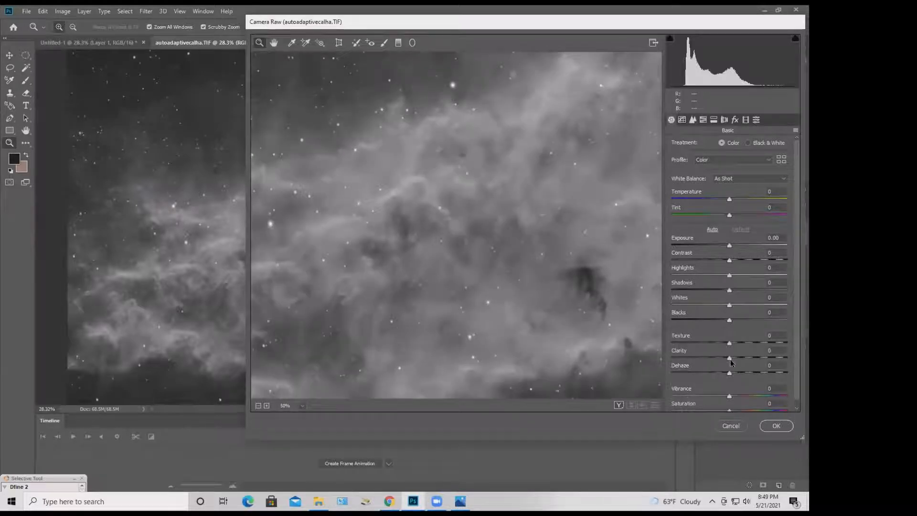
{"action": "left_click_drag", "start_coordinate": [734, 361], "coordinate": [734, 345]}
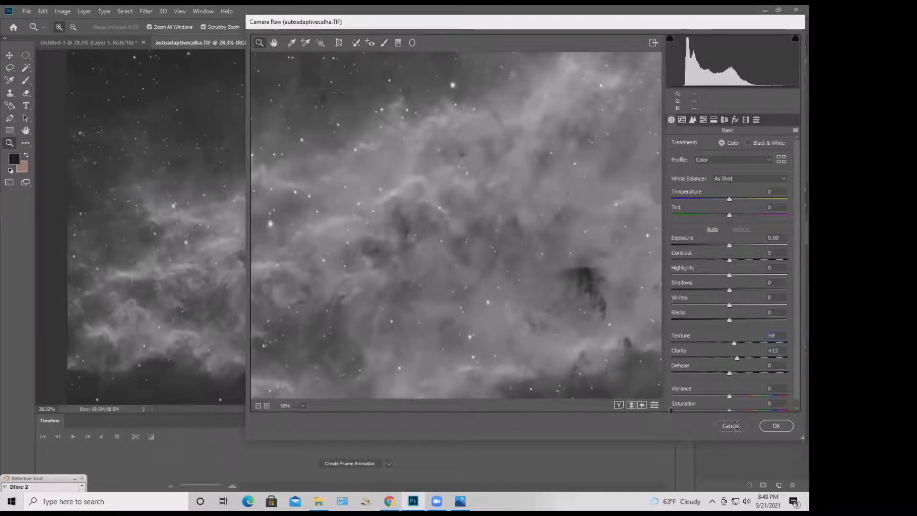
{"action": "left_click", "coordinate": [765, 428]}
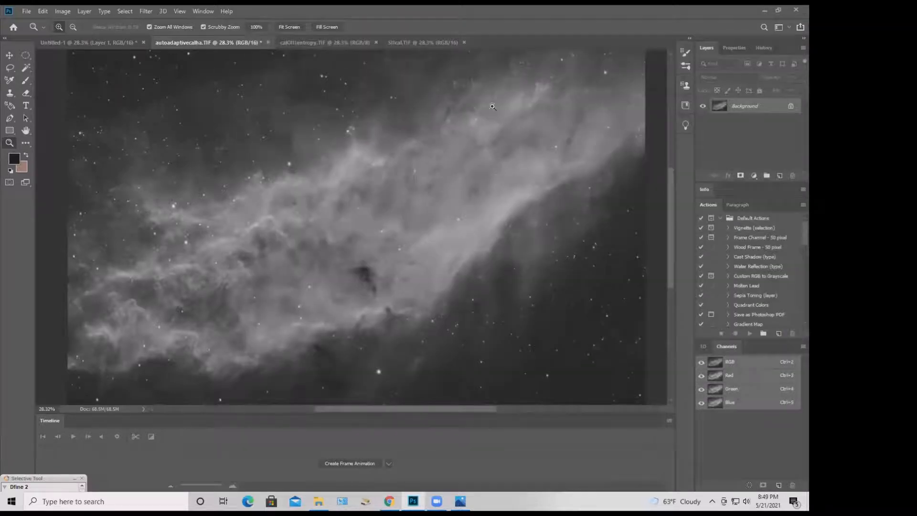
Copy the whole autoadaptivecalha image and create a 4235 x 2827 pixel, 100 pixels/inch, 16 bit RGB document with black background contents
{"action": "left_click", "coordinate": [428, 42]}
{"action": "left_click", "coordinate": [328, 44]}
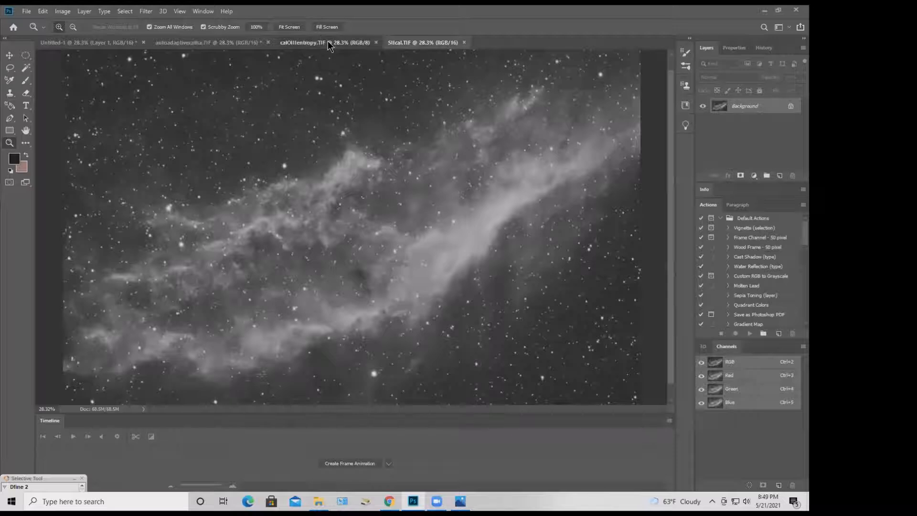
{"action": "left_click", "coordinate": [239, 44]}
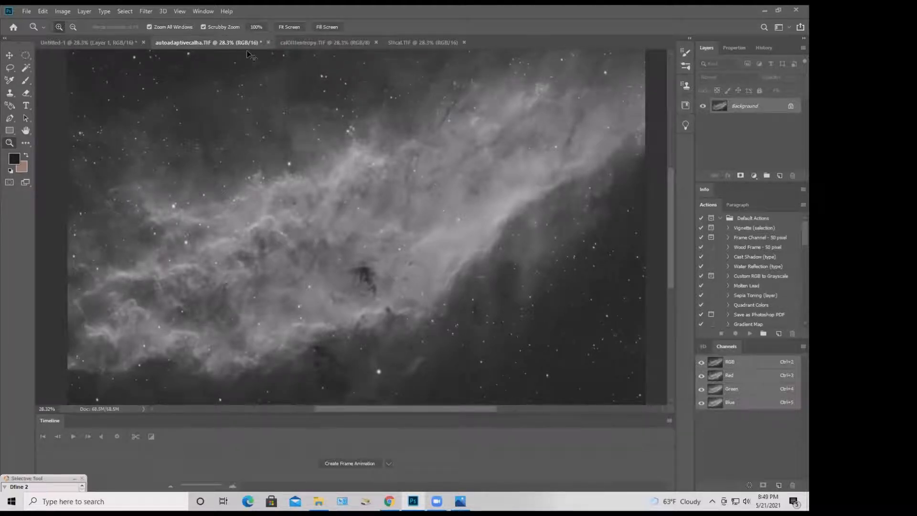
{"action": "key", "text": "ctrl+a"}
{"action": "left_click", "coordinate": [27, 12]}
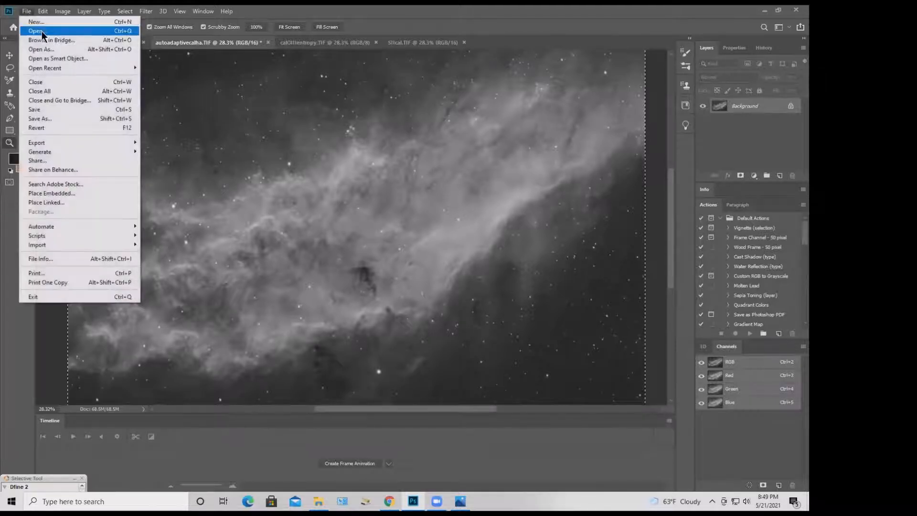
{"action": "left_click", "coordinate": [42, 23]}
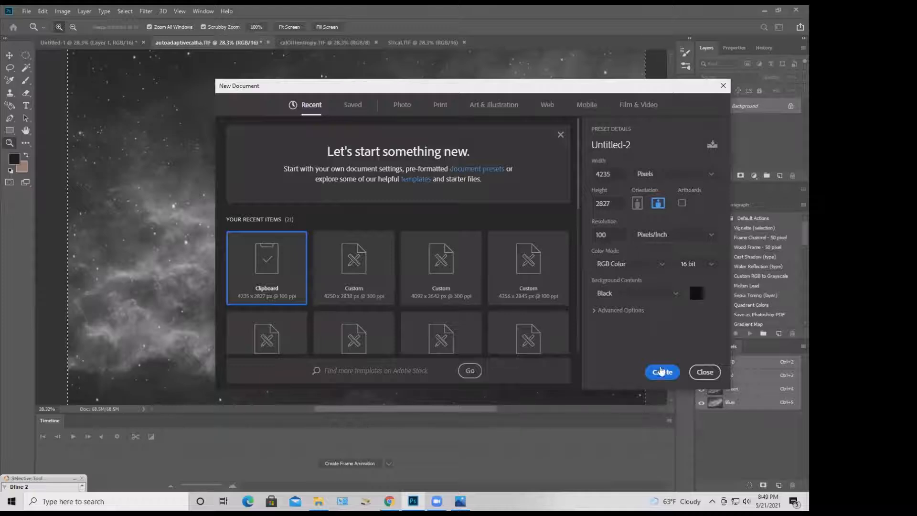
{"action": "left_click", "coordinate": [663, 373]}
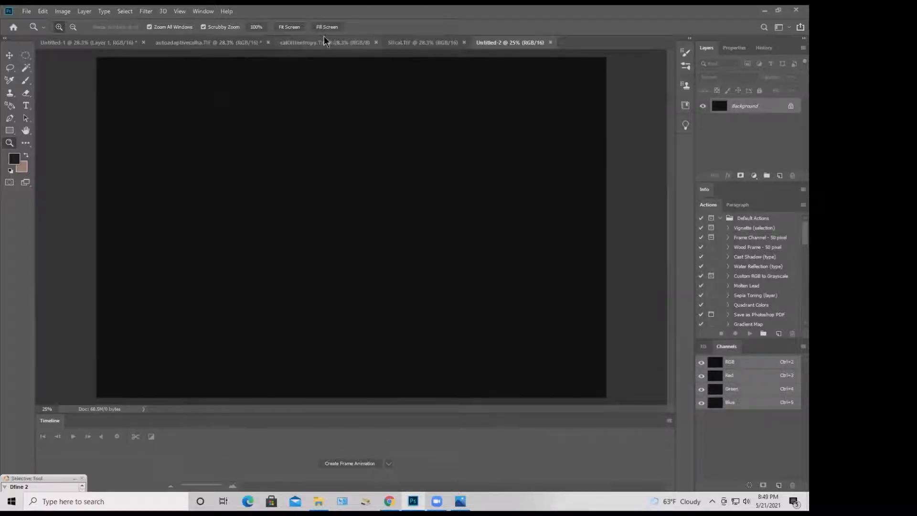
Paste the copied Ha image into the new black document as a layer above the background
{"action": "left_click", "coordinate": [223, 43]}
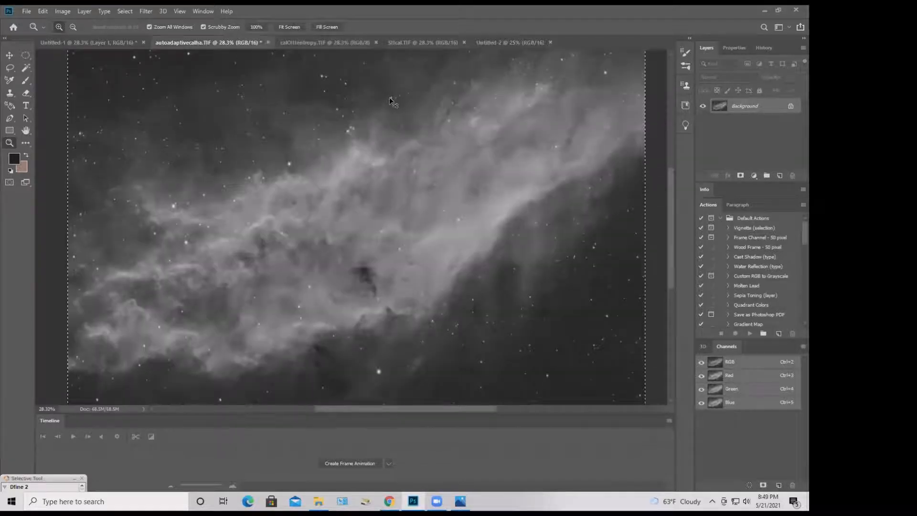
{"action": "left_click", "coordinate": [510, 43]}
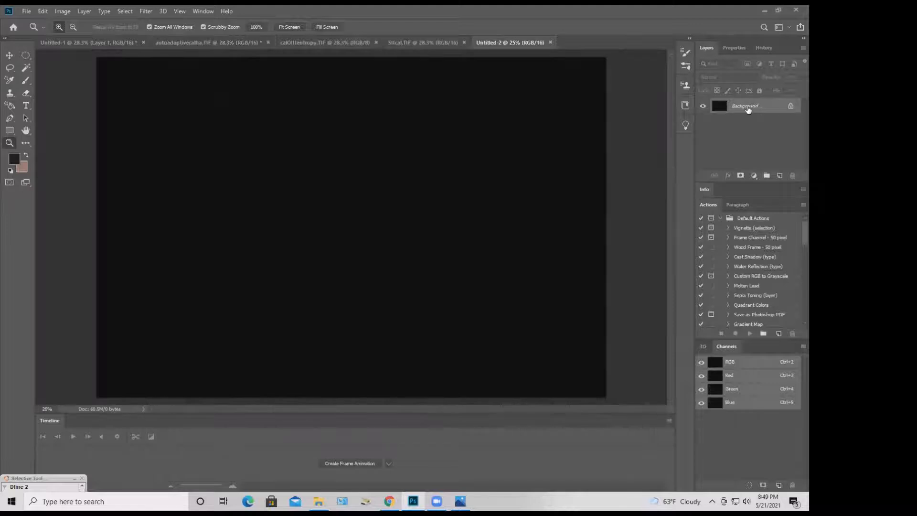
{"action": "key", "text": "ctrl+v"}
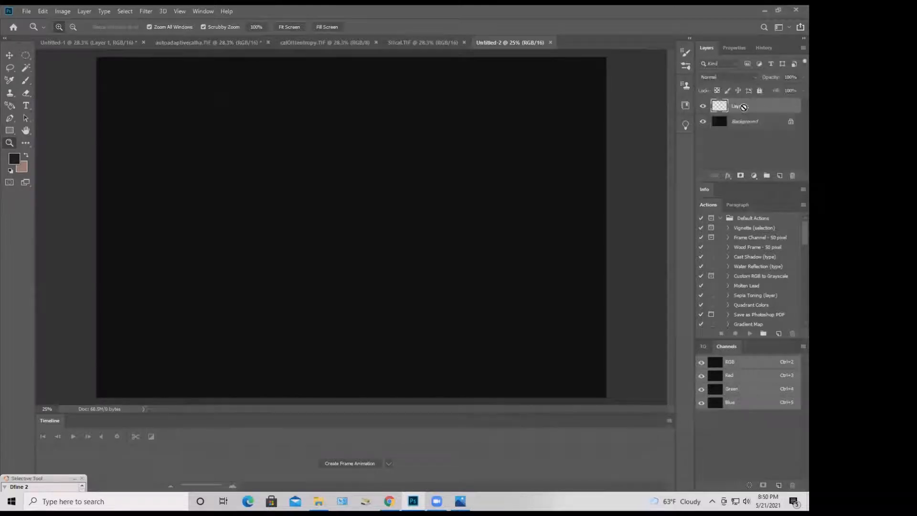
Copy the whole calOIIIentropy image and paste it into Untitled-2 as a layer above the Ha image
{"action": "left_click", "coordinate": [317, 42]}
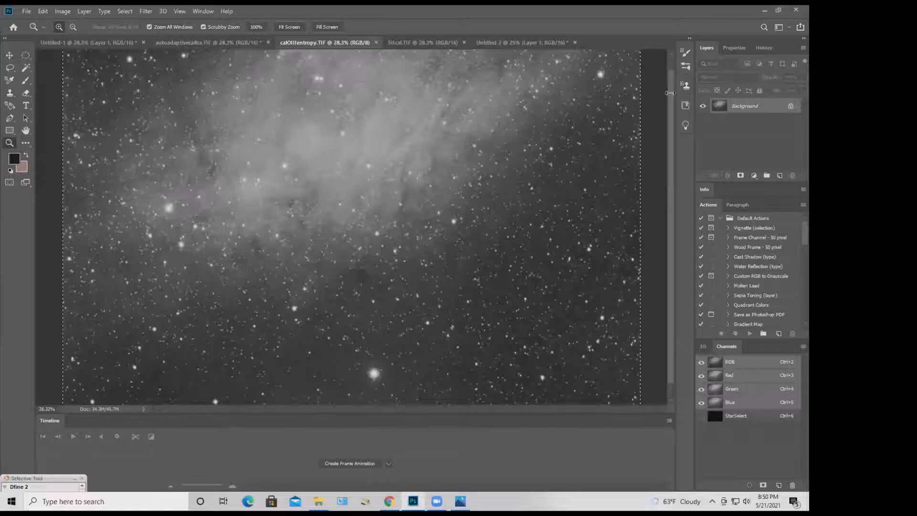
{"action": "left_click", "coordinate": [503, 39]}
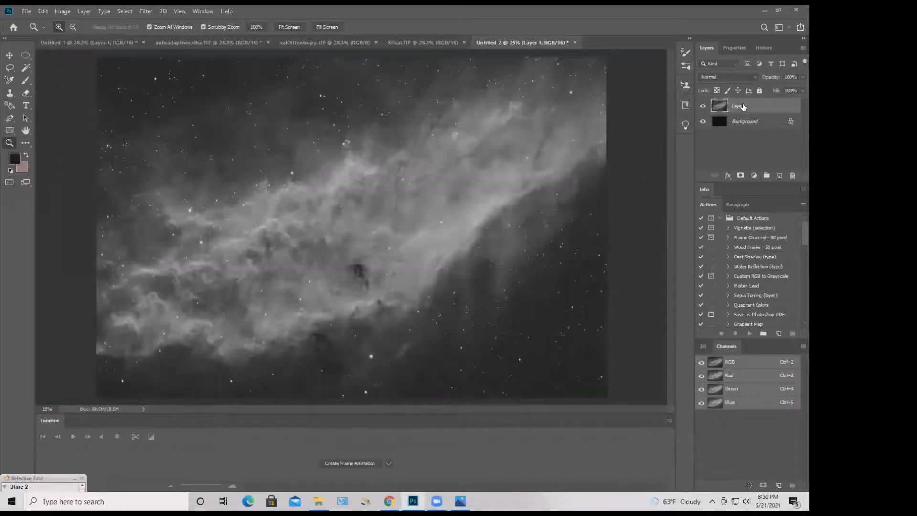
{"action": "key", "text": "ctrl+v"}
Copy the whole SIIcal image and paste it into Untitled-2 as the topmost layer
{"action": "left_click", "coordinate": [422, 43]}
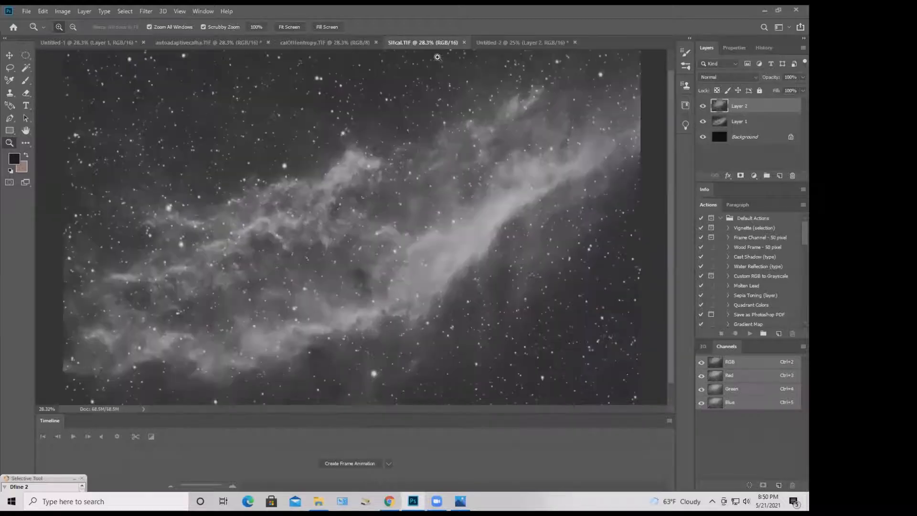
{"action": "key", "text": "ctrl+a"}
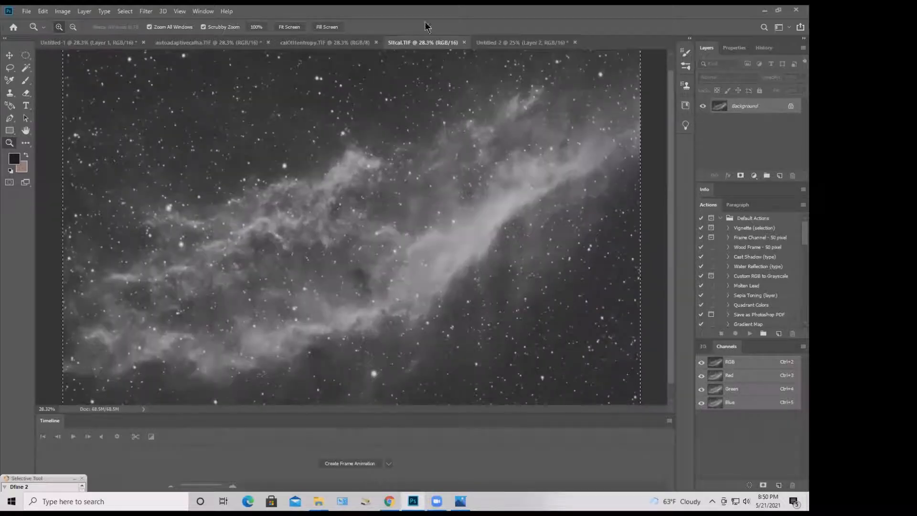
{"action": "key", "text": "ctrl+c"}
{"action": "left_click", "coordinate": [520, 42]}
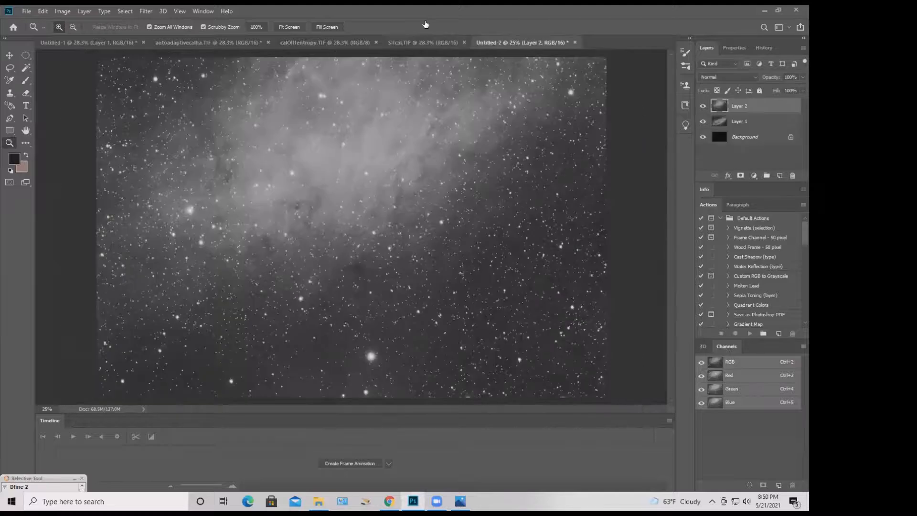
{"action": "key", "text": "ctrl+v"}
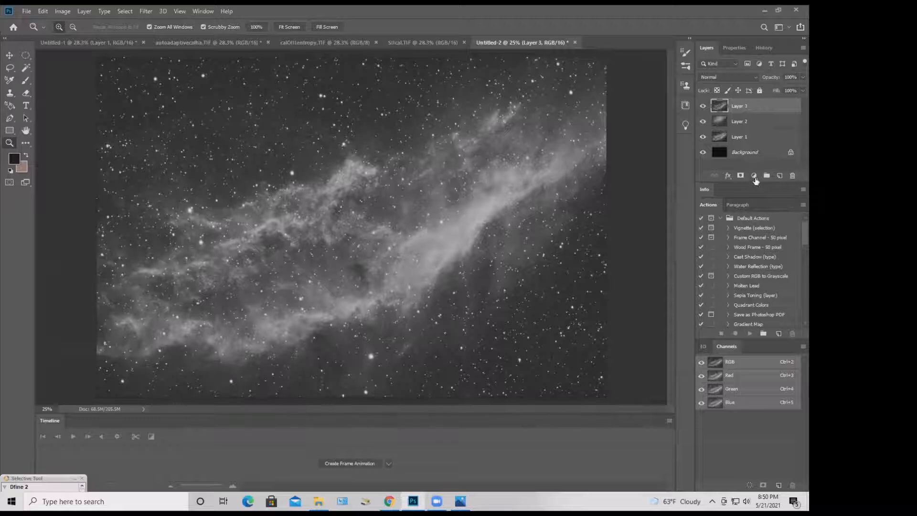
Add a Hue/Saturation adjustment layer above Layer 3 and detach its properties so they show beside the layer stack
{"action": "left_click", "coordinate": [754, 175]}
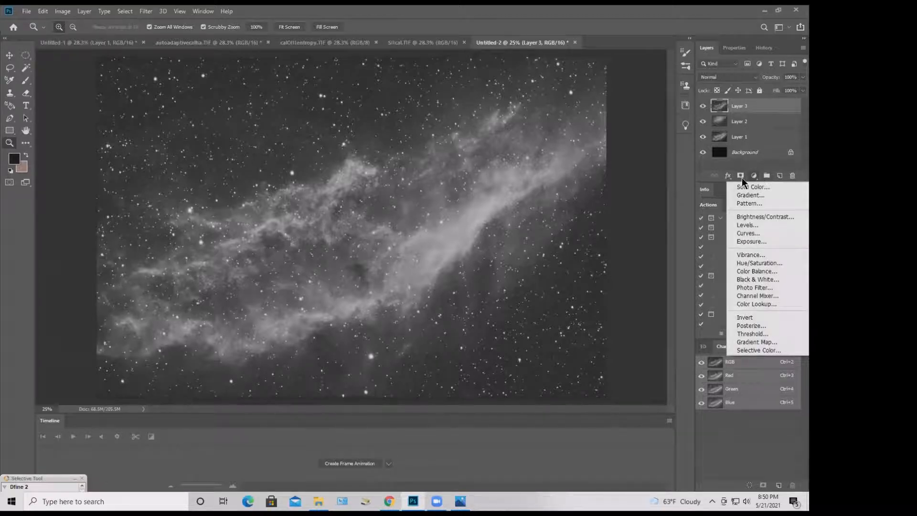
{"action": "left_click", "coordinate": [758, 263]}
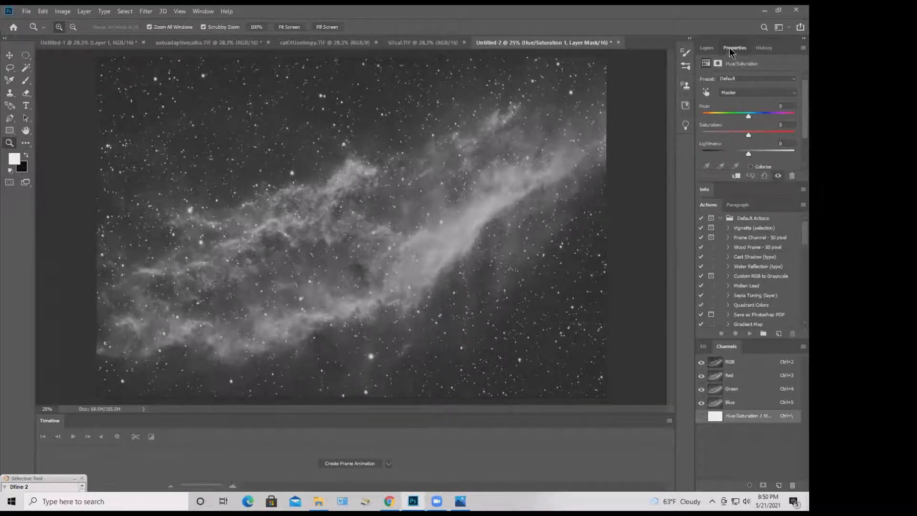
{"action": "left_click_drag", "start_coordinate": [730, 48], "coordinate": [575, 65]}
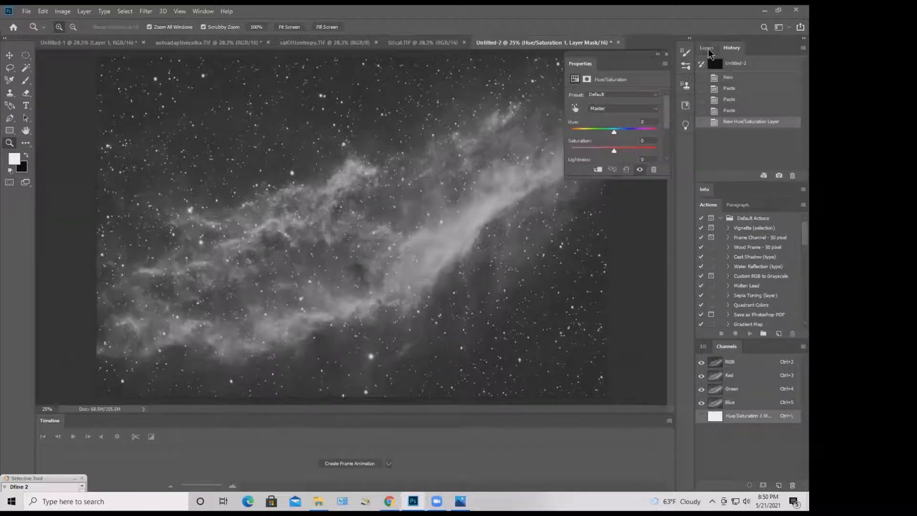
{"action": "left_click", "coordinate": [708, 48]}
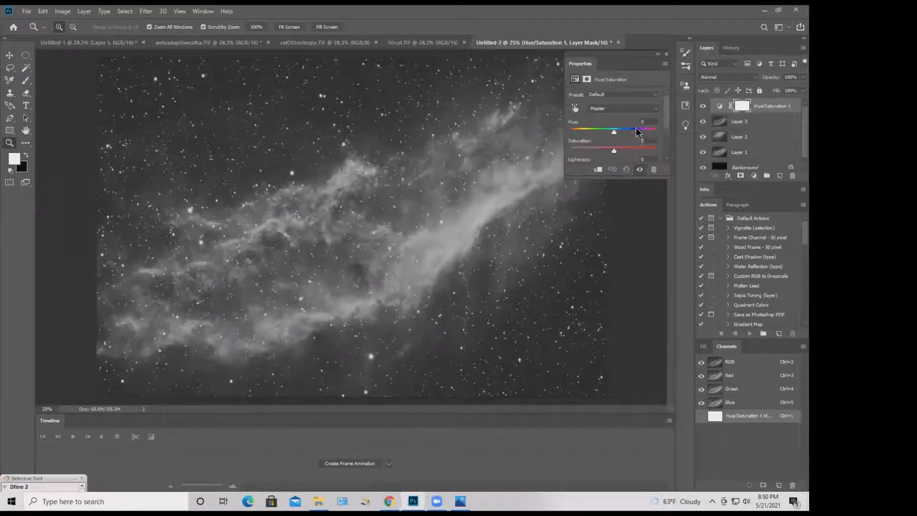
{"action": "left_click", "coordinate": [757, 137]}
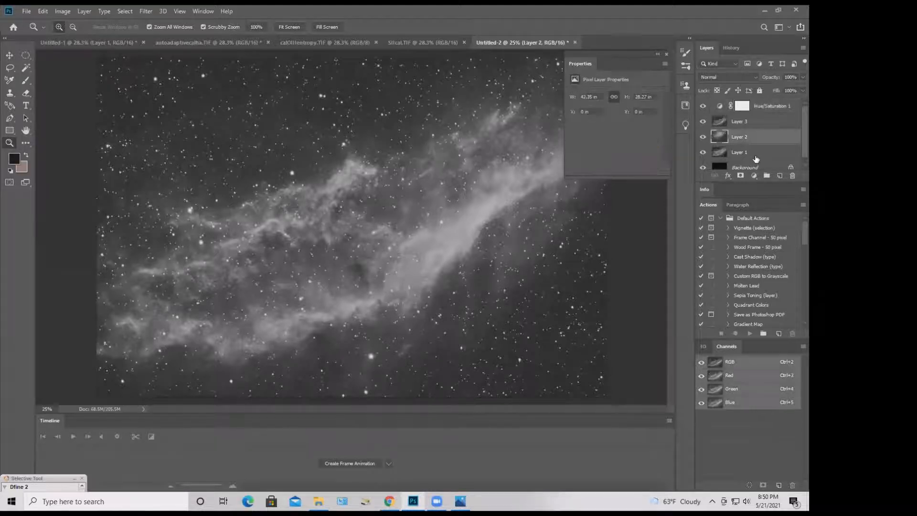
{"action": "left_click", "coordinate": [740, 176]}
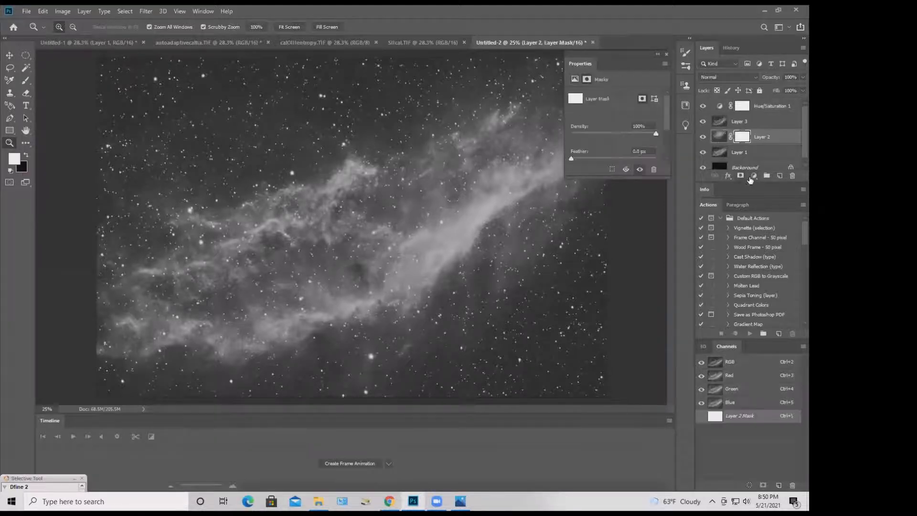
{"action": "left_click", "coordinate": [753, 176]}
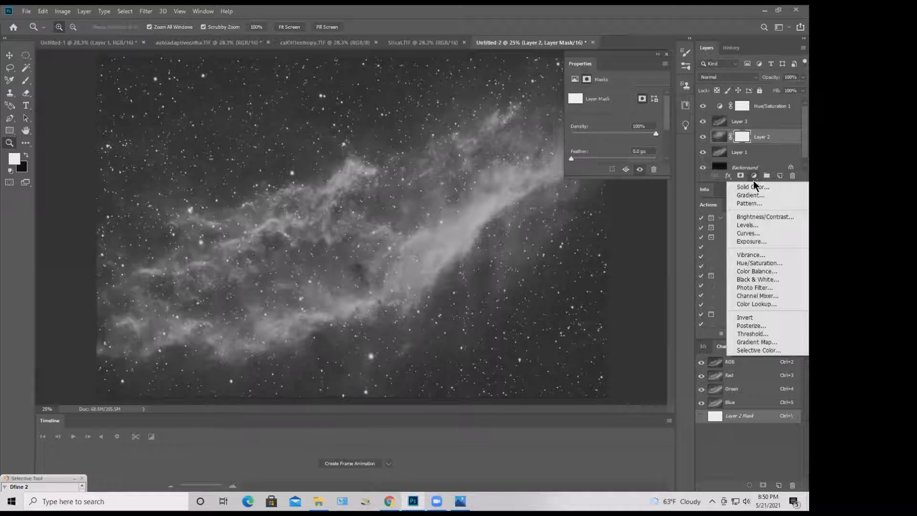
{"action": "left_click", "coordinate": [759, 138]}
{"action": "right_click", "coordinate": [760, 138]}
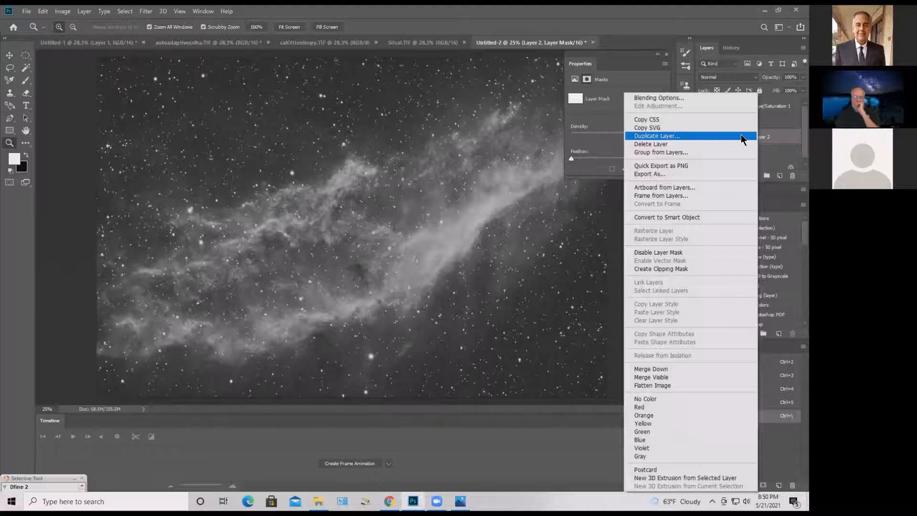
{"action": "left_click", "coordinate": [741, 139]}
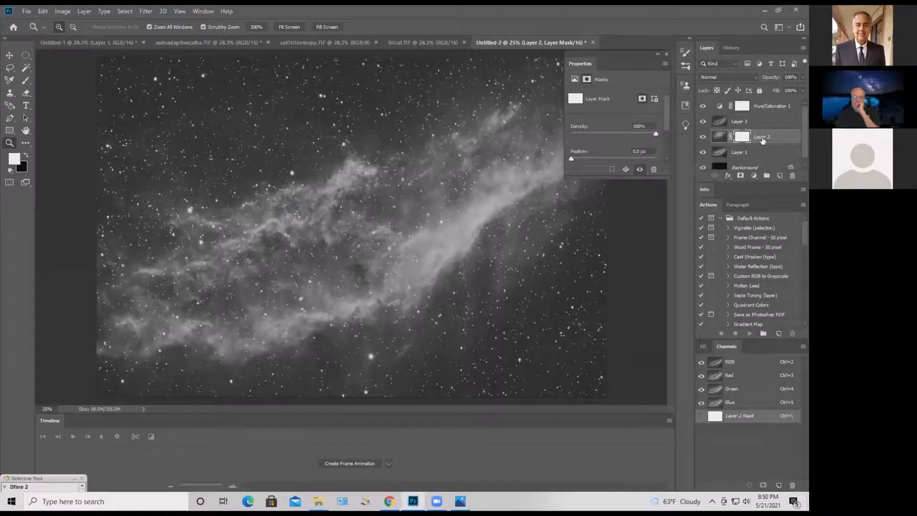
{"action": "right_click", "coordinate": [764, 140]}
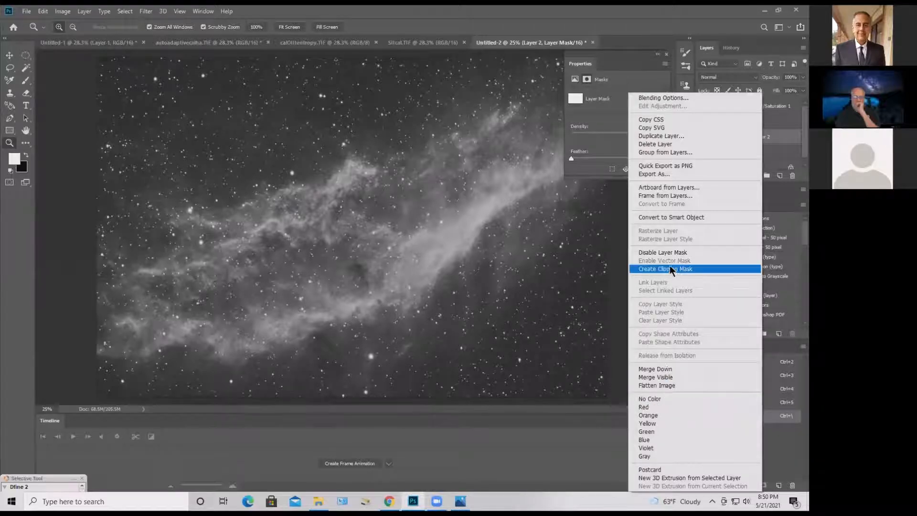
{"action": "left_click", "coordinate": [773, 146]}
{"action": "left_click", "coordinate": [720, 139]}
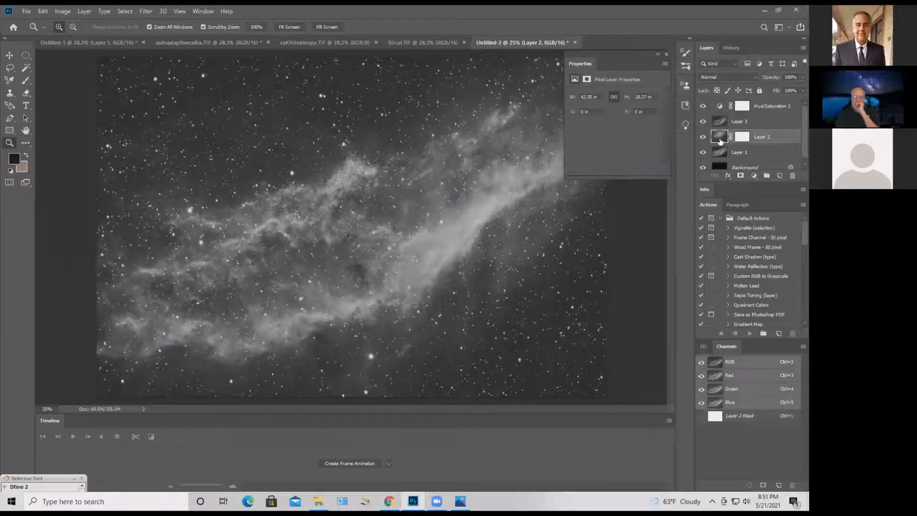
{"action": "right_click", "coordinate": [760, 140]}
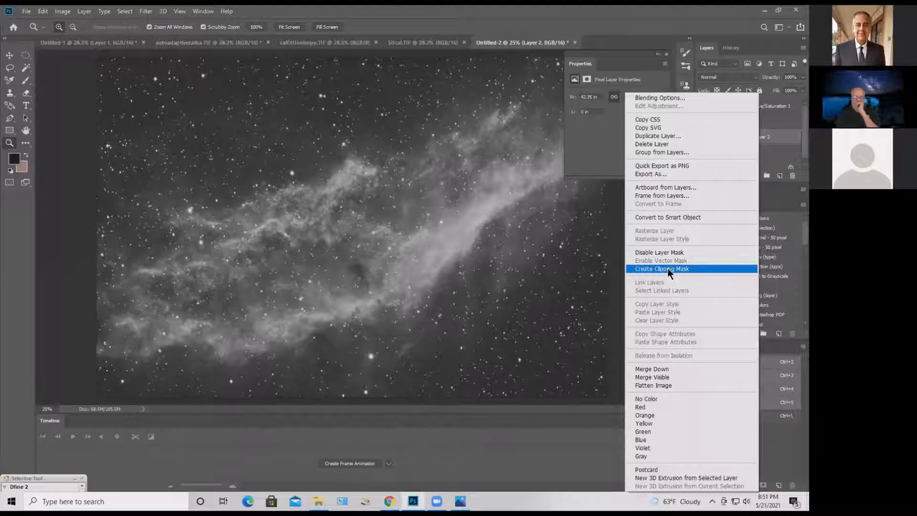
{"action": "left_click", "coordinate": [770, 137]}
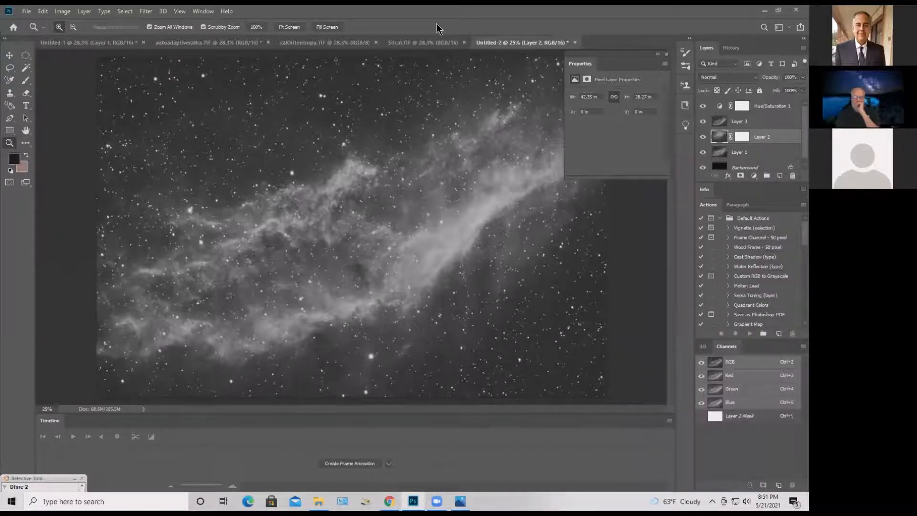
{"action": "left_click", "coordinate": [42, 11]}
{"action": "left_click", "coordinate": [58, 20]}
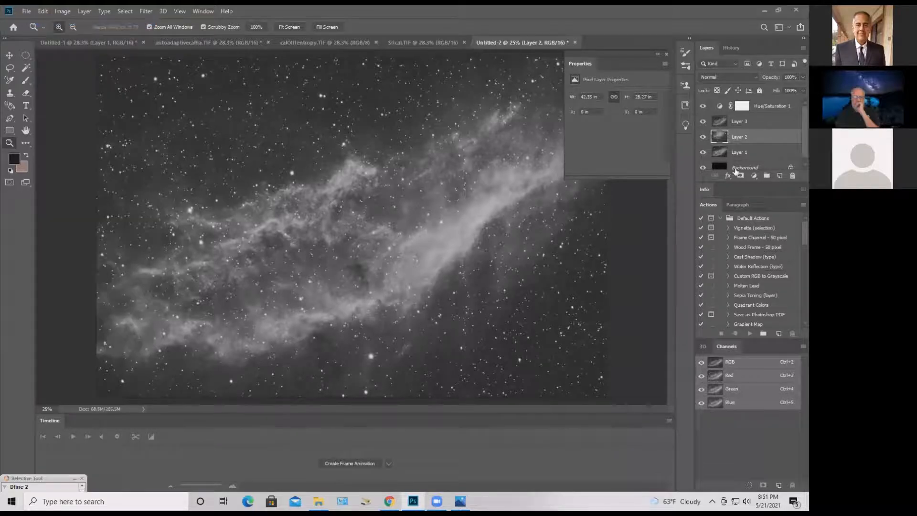
Add a Hue/Saturation adjustment layer directly above Layer 2 and another directly above Layer 1
{"action": "left_click", "coordinate": [756, 178]}
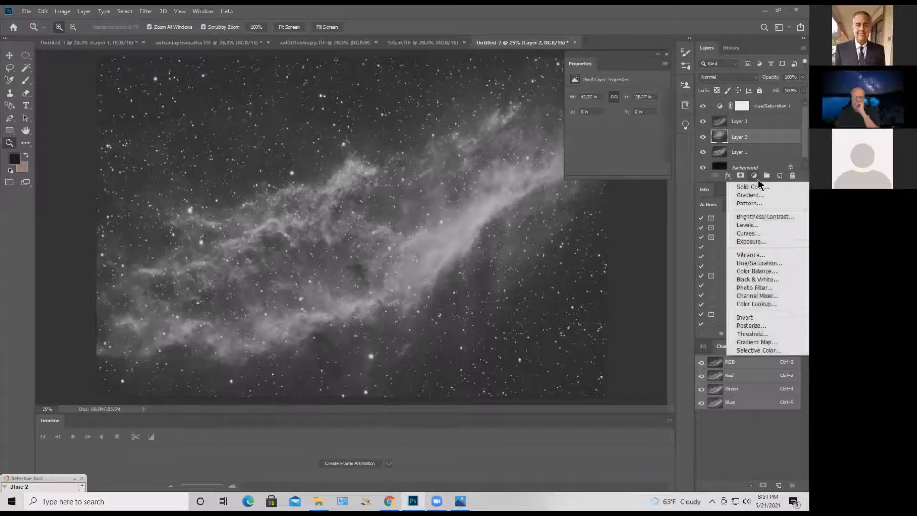
{"action": "left_click", "coordinate": [762, 263]}
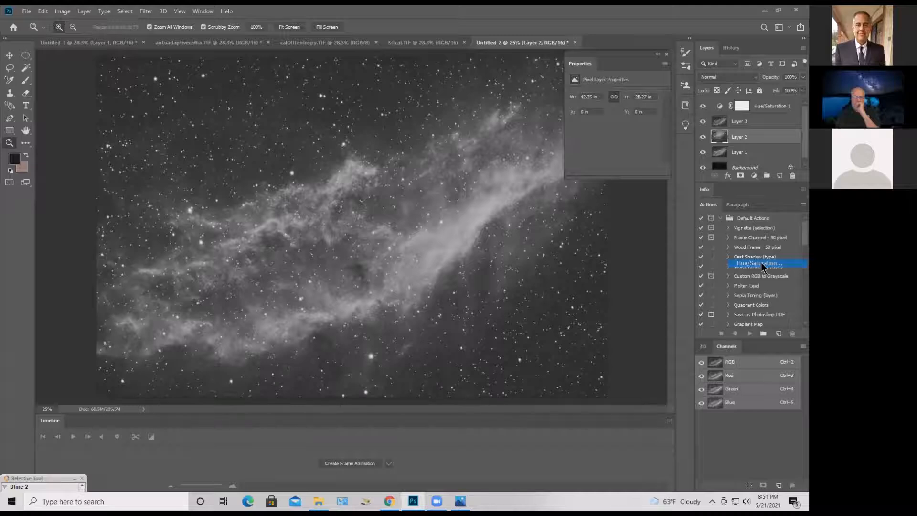
{"action": "left_click", "coordinate": [753, 162]}
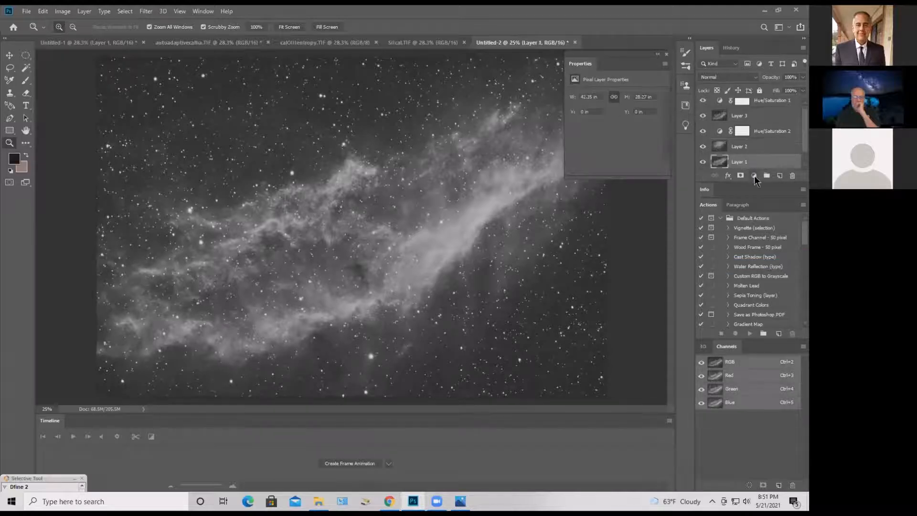
{"action": "left_click", "coordinate": [753, 176]}
{"action": "left_click", "coordinate": [760, 264]}
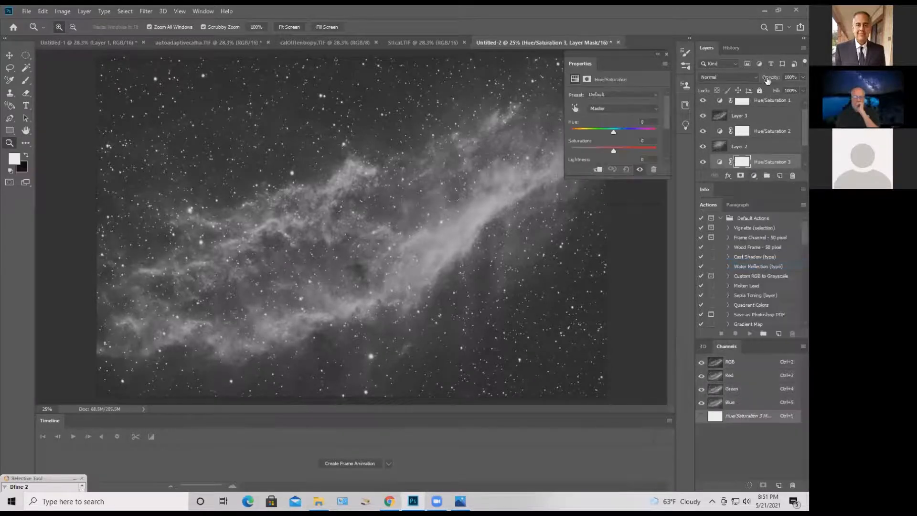
Colorize the Hue/Saturation adjustment above Layer 3 with hue 360, saturation 100 and lightness -50
{"action": "scroll", "coordinate": [794, 138], "scroll_direction": "up", "scroll_amount": 1}
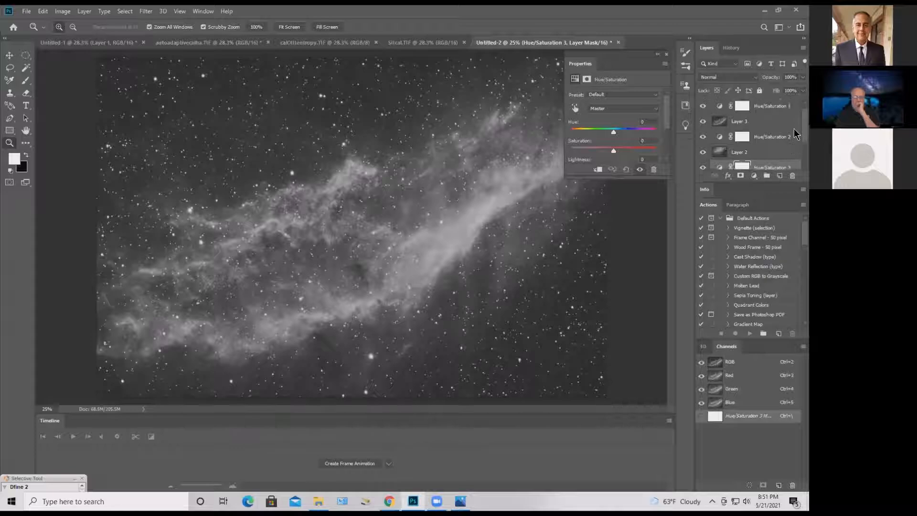
{"action": "left_click", "coordinate": [737, 123]}
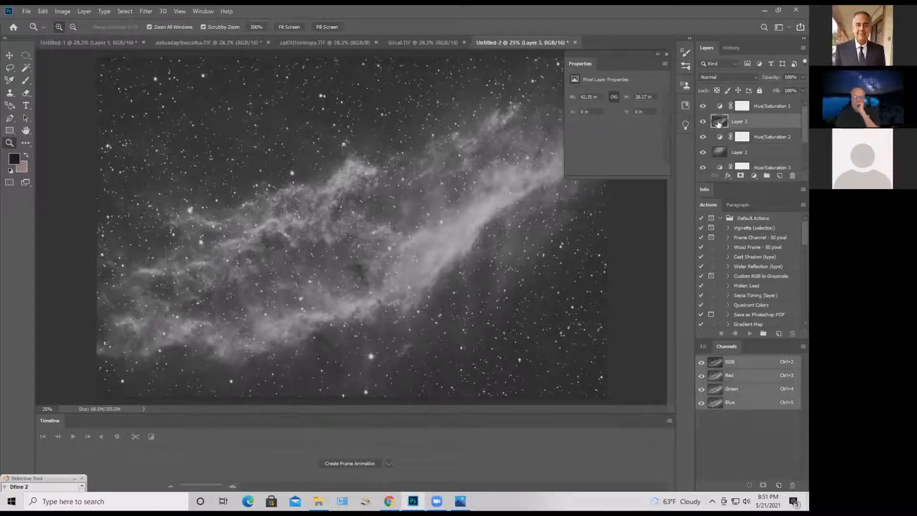
{"action": "left_click", "coordinate": [761, 109]}
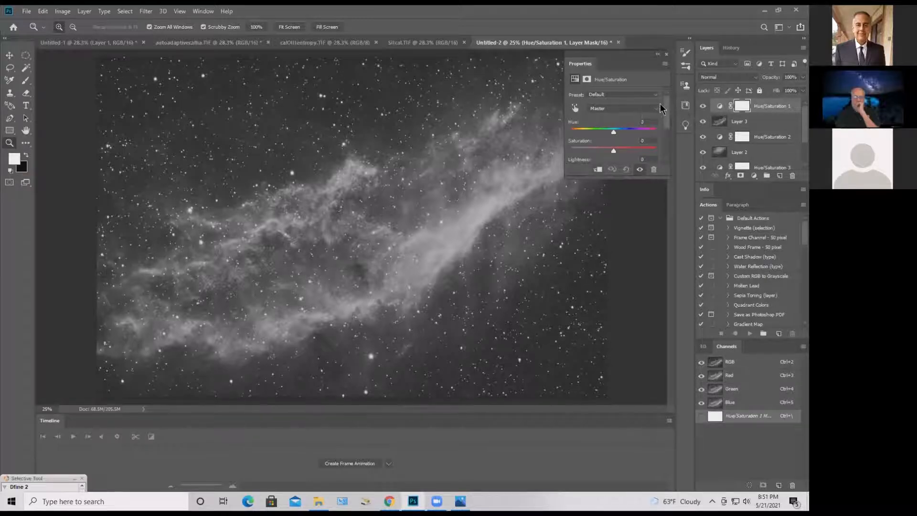
{"action": "left_click_drag", "start_coordinate": [666, 118], "coordinate": [658, 140]}
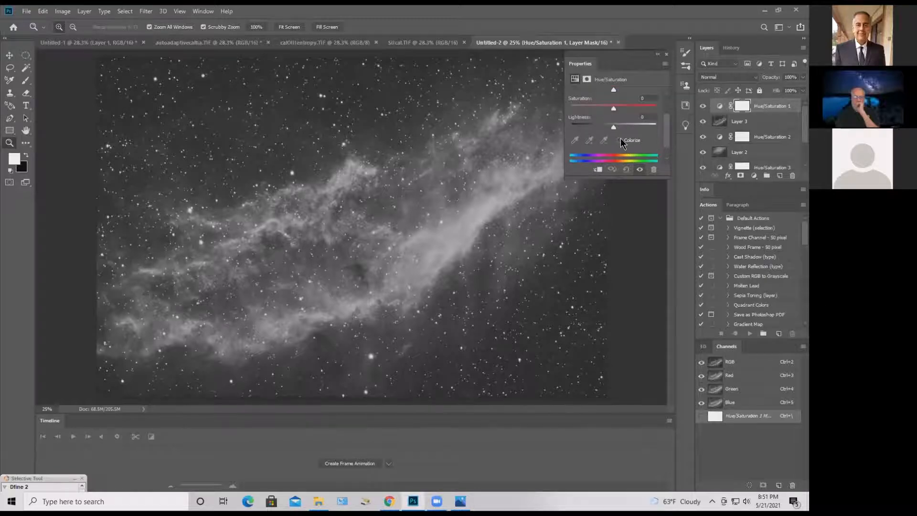
{"action": "left_click", "coordinate": [620, 140]}
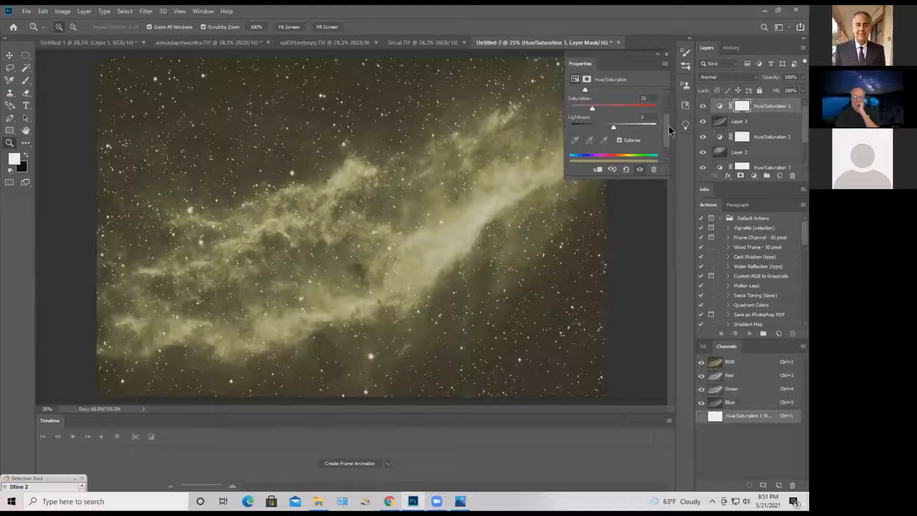
{"action": "scroll", "coordinate": [670, 129], "scroll_direction": "up", "scroll_amount": 2}
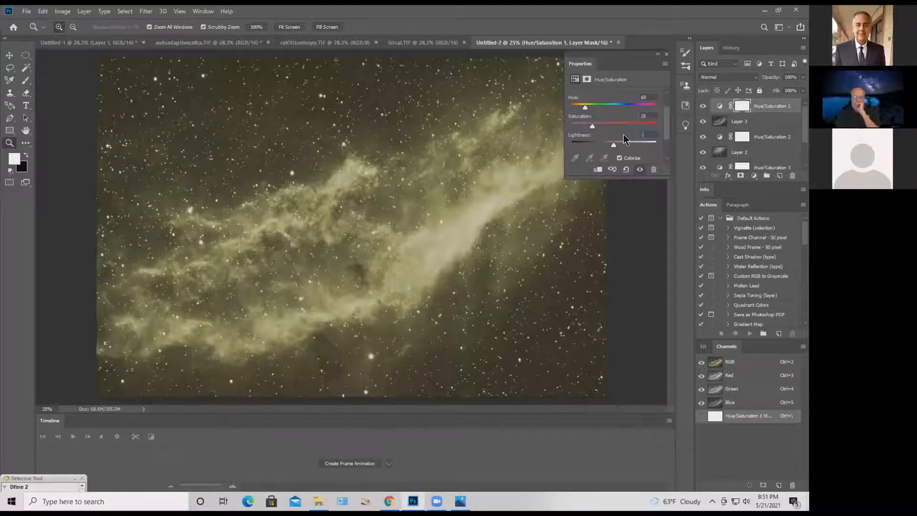
{"action": "type", "text": "-50"}
{"action": "key", "text": "Return"}
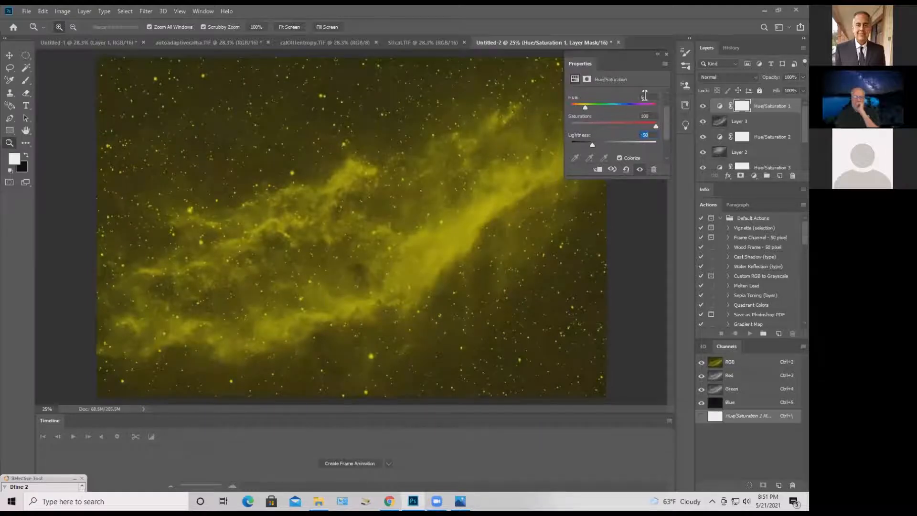
{"action": "left_click_drag", "start_coordinate": [646, 97], "coordinate": [628, 96]}
{"action": "left_click_drag", "start_coordinate": [587, 107], "coordinate": [681, 128]}
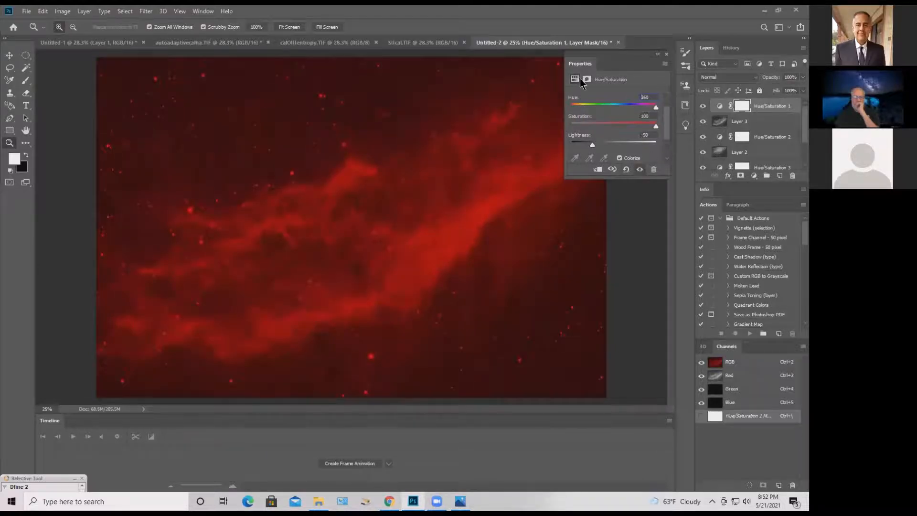
{"action": "left_click", "coordinate": [766, 110]}
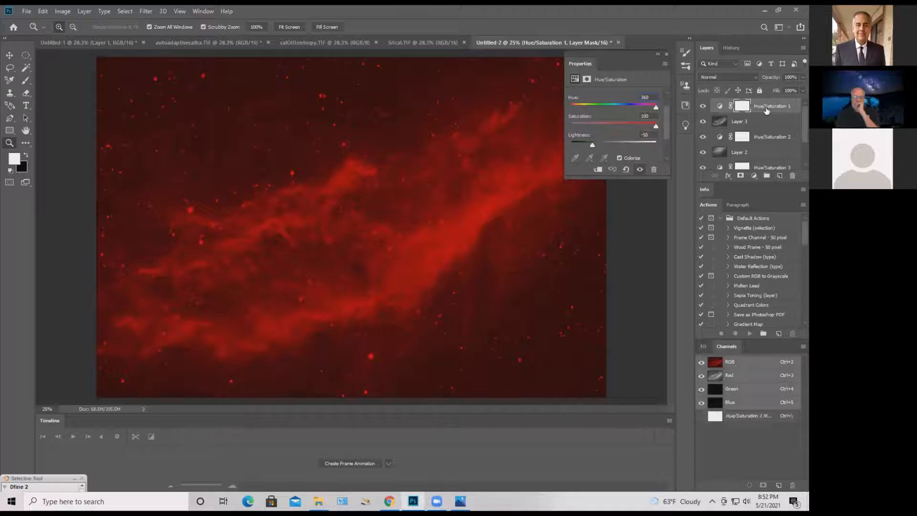
{"action": "right_click", "coordinate": [766, 109]}
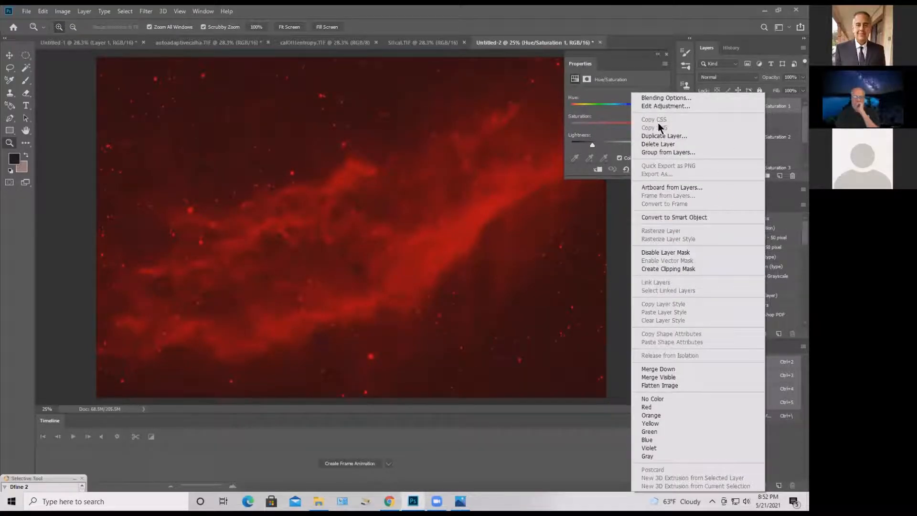
{"action": "left_click", "coordinate": [790, 133]}
{"action": "right_click", "coordinate": [760, 106]}
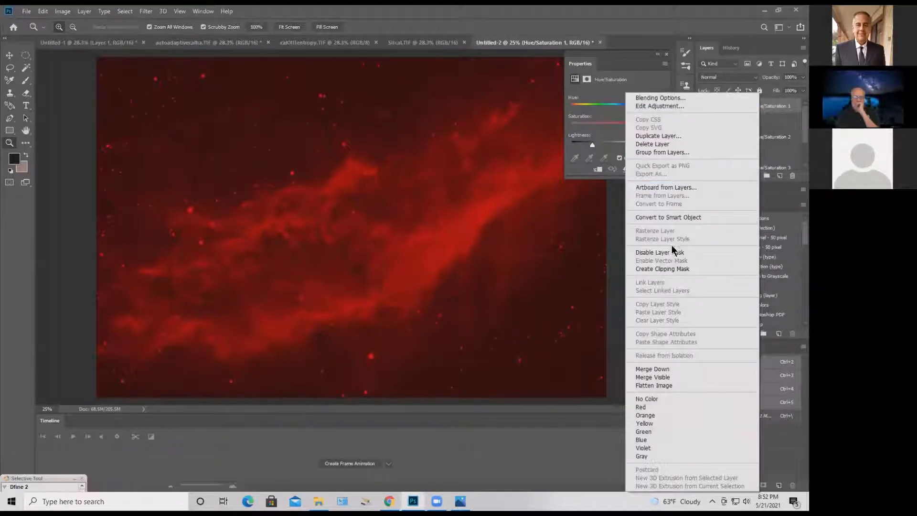
{"action": "left_click", "coordinate": [776, 118]}
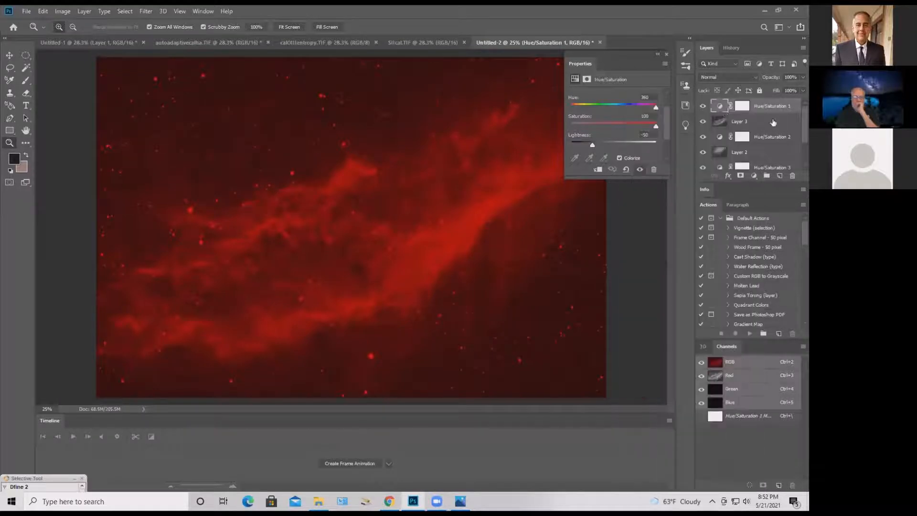
{"action": "left_click", "coordinate": [730, 122]}
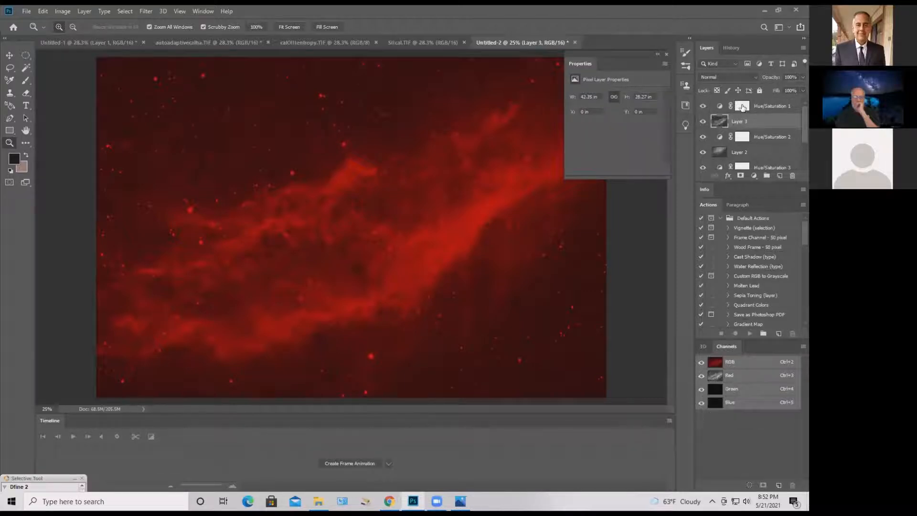
{"action": "right_click", "coordinate": [741, 106]}
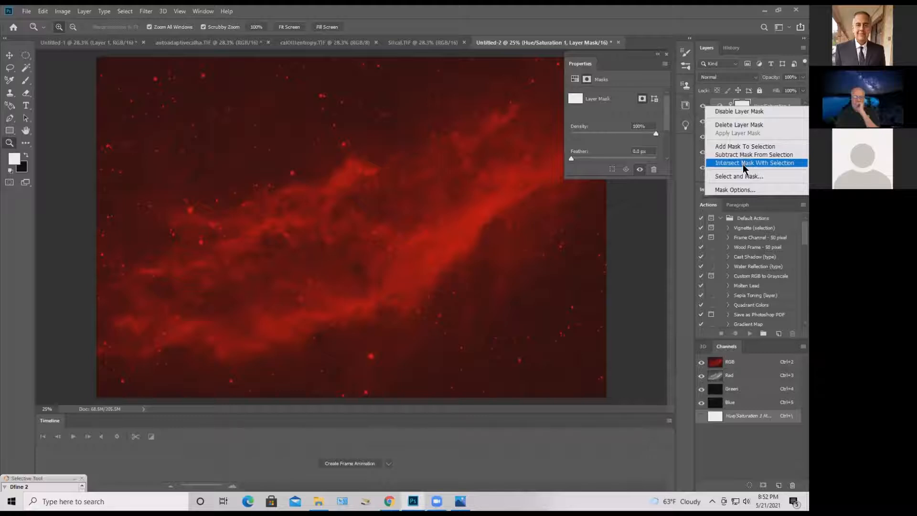
{"action": "left_click", "coordinate": [766, 103]}
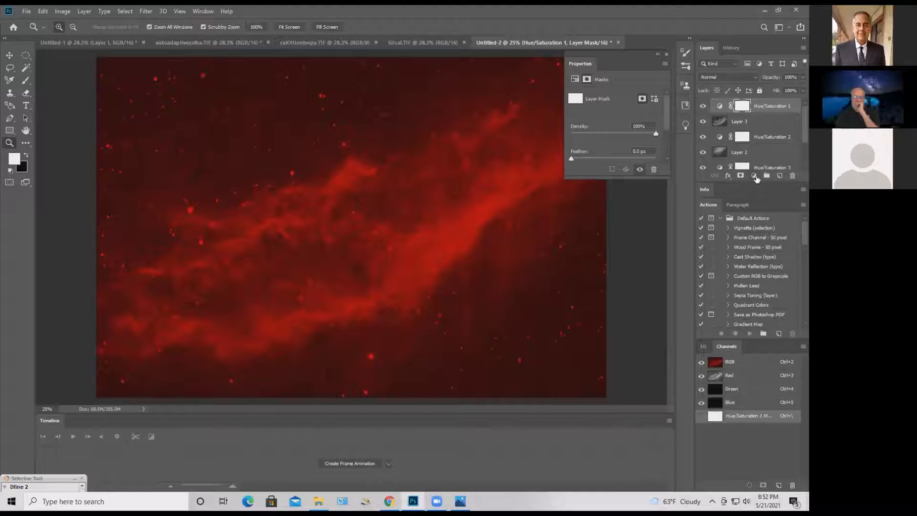
{"action": "left_click", "coordinate": [760, 110]}
{"action": "right_click", "coordinate": [758, 108]}
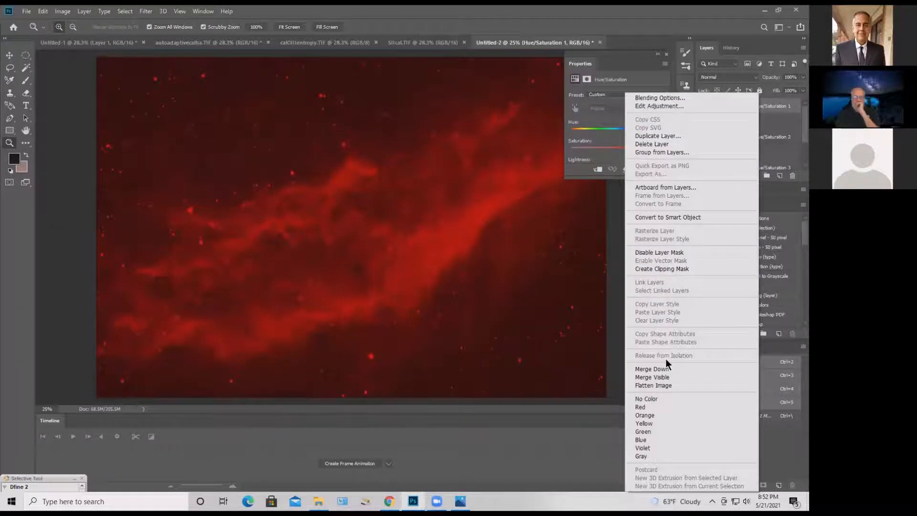
{"action": "left_click", "coordinate": [774, 116]}
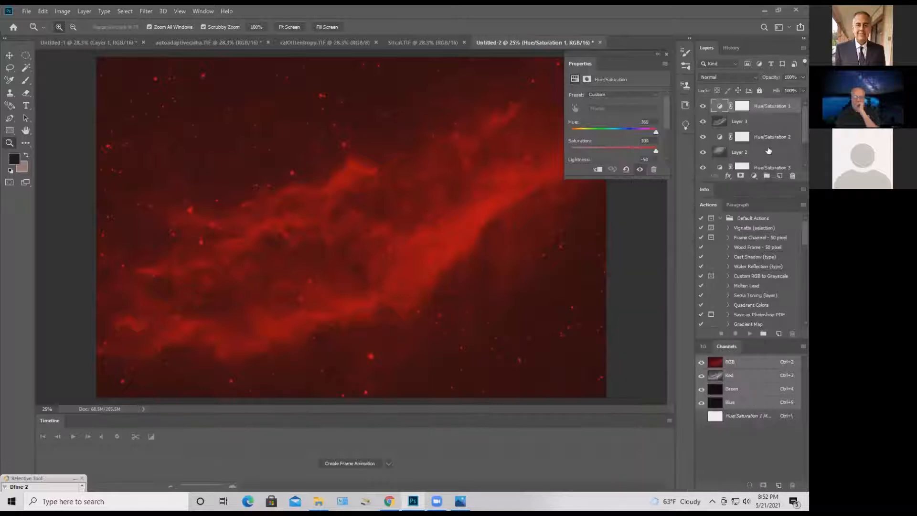
{"action": "left_click", "coordinate": [721, 142]}
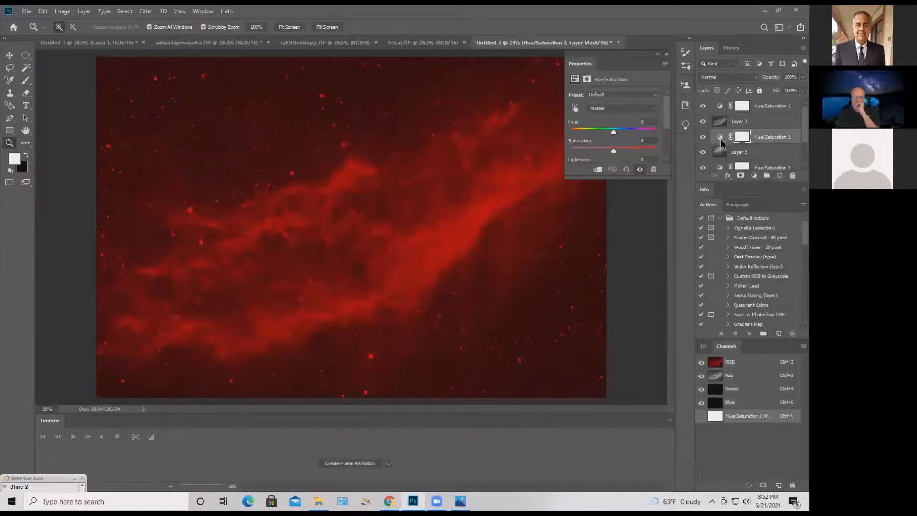
{"action": "right_click", "coordinate": [721, 140]}
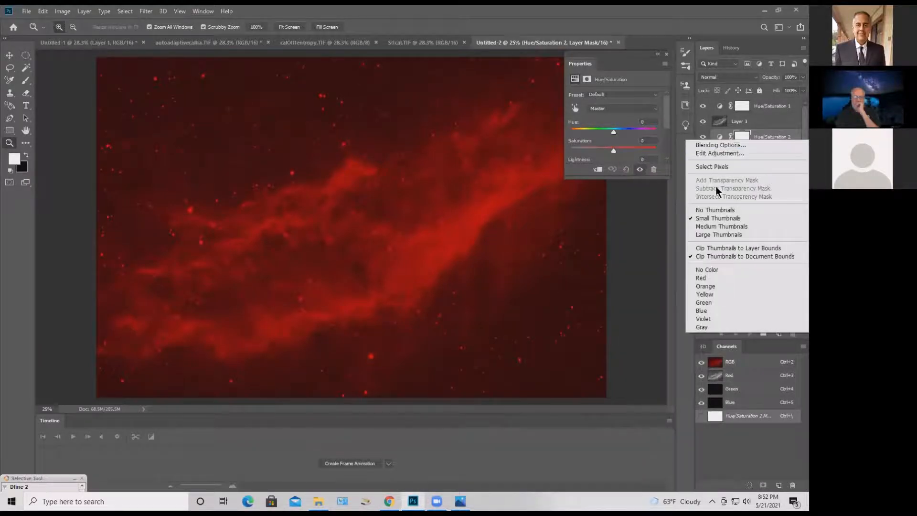
{"action": "left_click", "coordinate": [758, 137]}
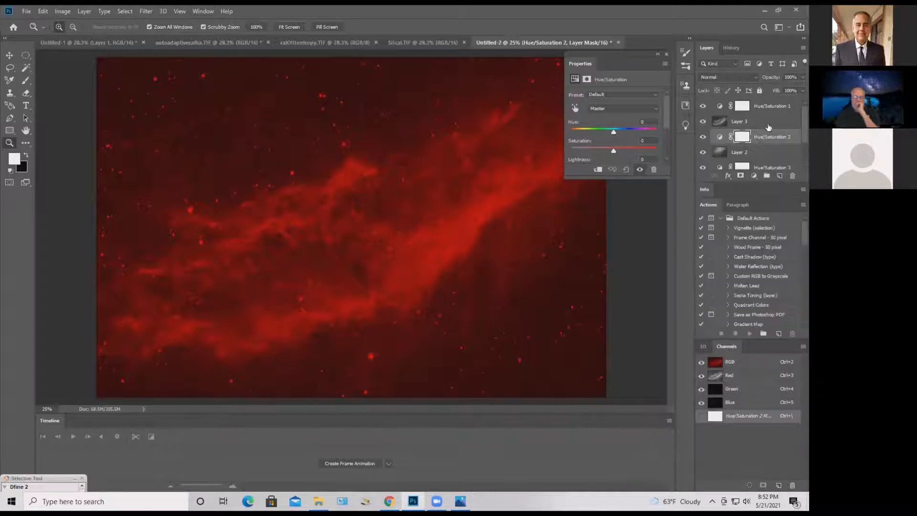
{"action": "left_click", "coordinate": [745, 123]}
{"action": "right_click", "coordinate": [745, 125]}
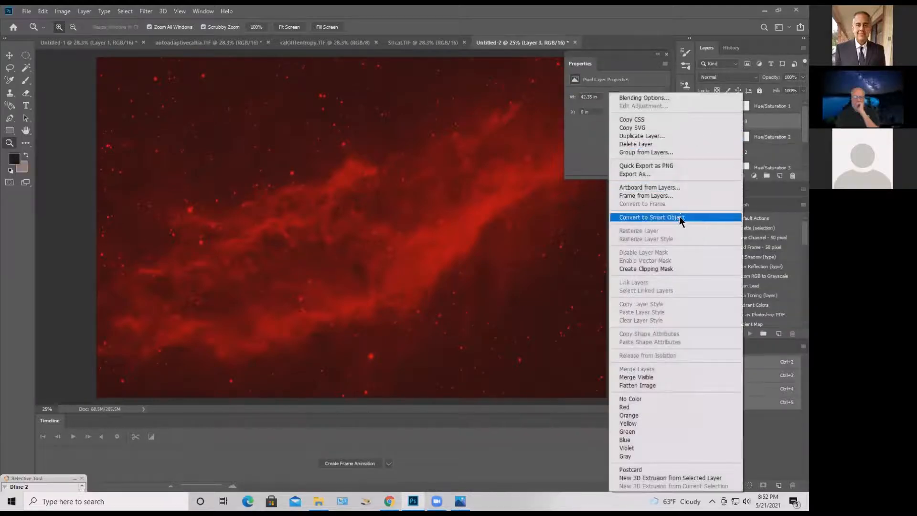
{"action": "left_click", "coordinate": [783, 145]}
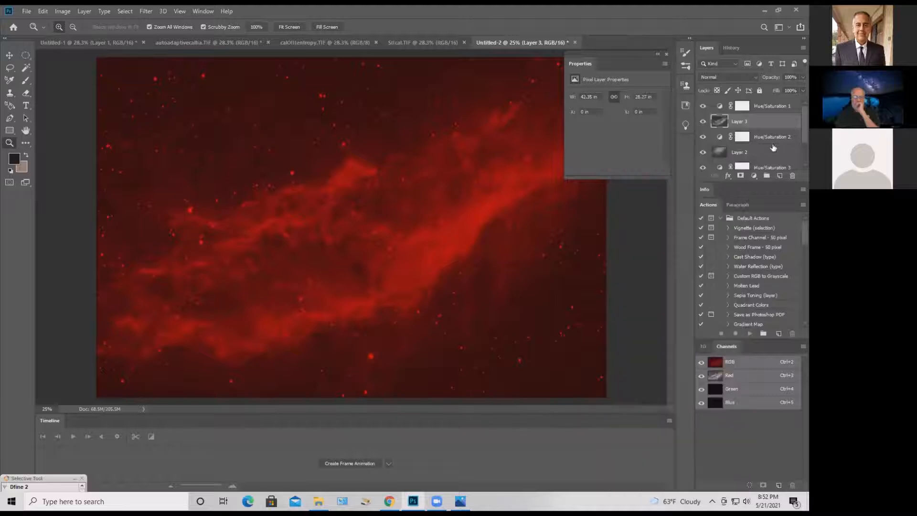
{"action": "right_click", "coordinate": [731, 106]}
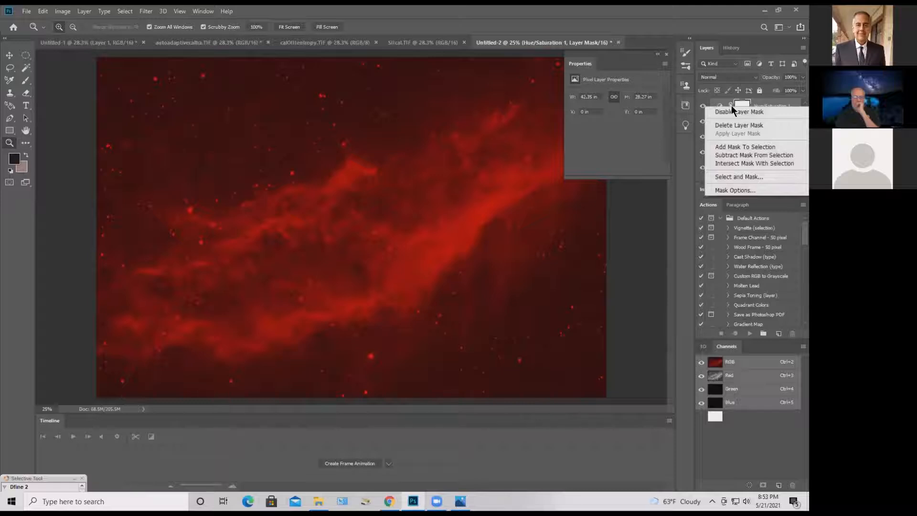
Delete the three Hue/Saturation adjustment layers above Layer 3, Layer 2 and Layer 1
{"action": "left_click", "coordinate": [764, 106]}
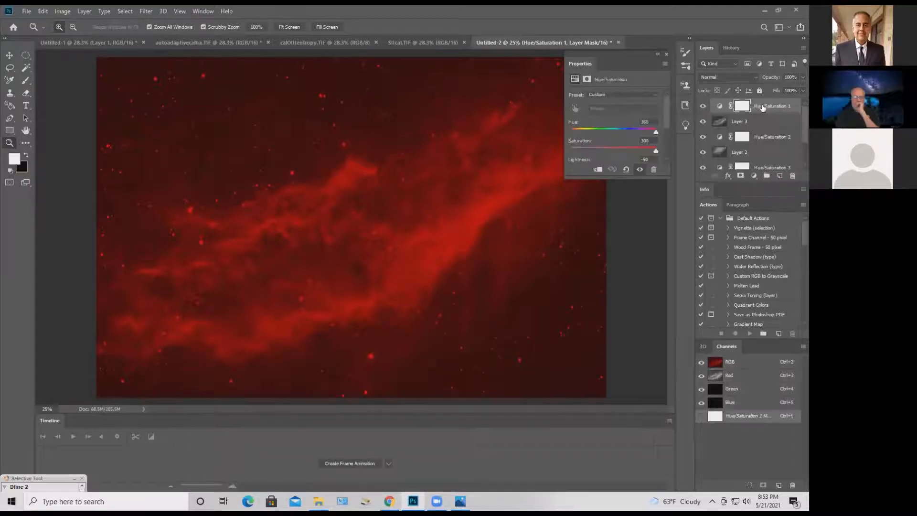
{"action": "right_click", "coordinate": [763, 108]}
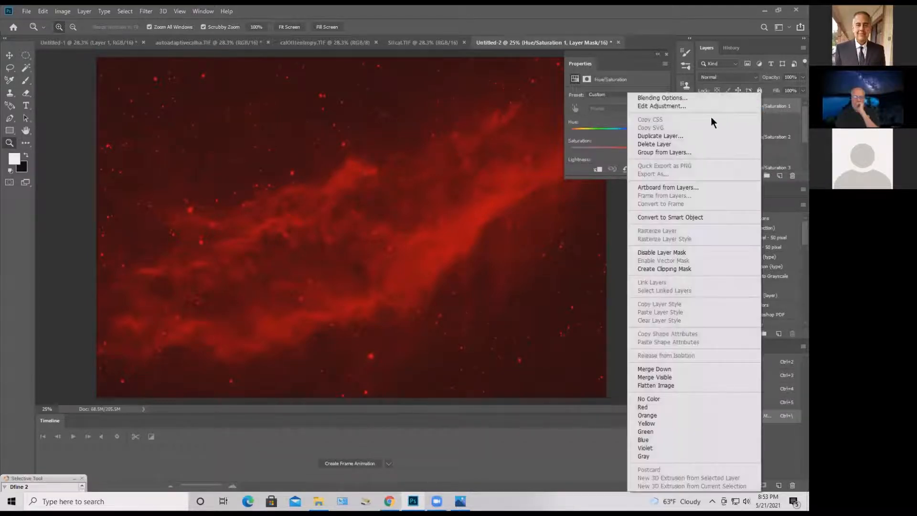
{"action": "left_click", "coordinate": [672, 143]}
{"action": "left_click", "coordinate": [353, 192]}
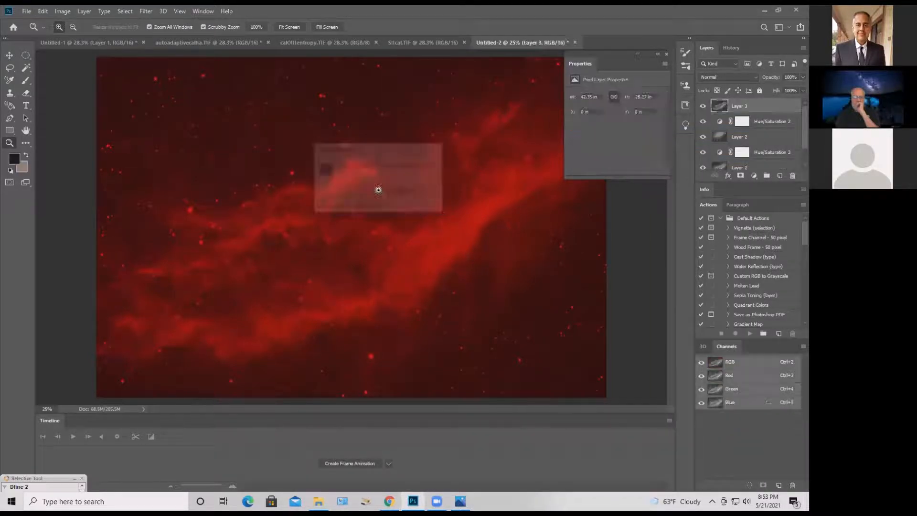
{"action": "right_click", "coordinate": [776, 126]}
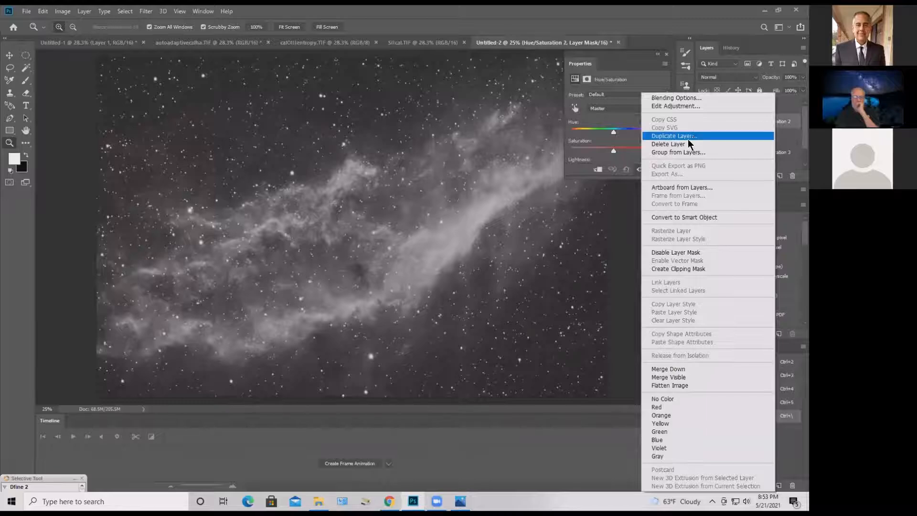
{"action": "left_click", "coordinate": [666, 143]}
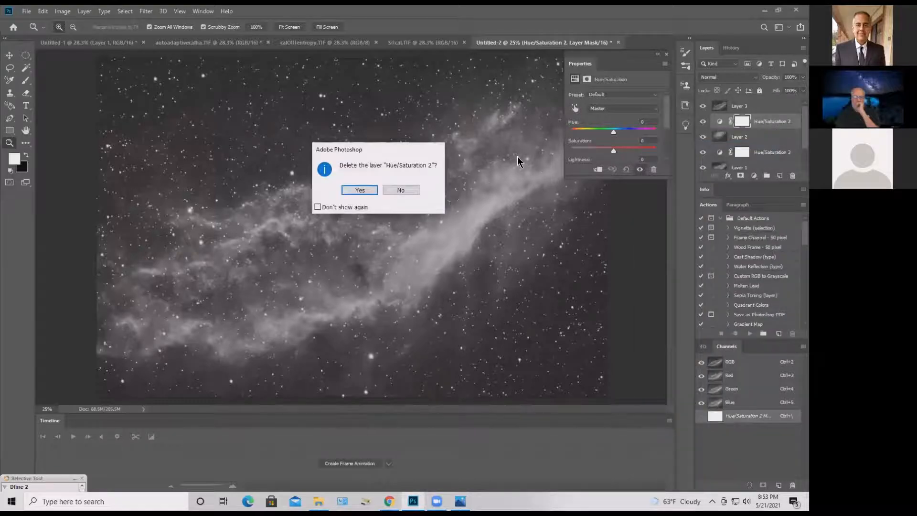
{"action": "key", "text": "Return"}
{"action": "right_click", "coordinate": [769, 136]}
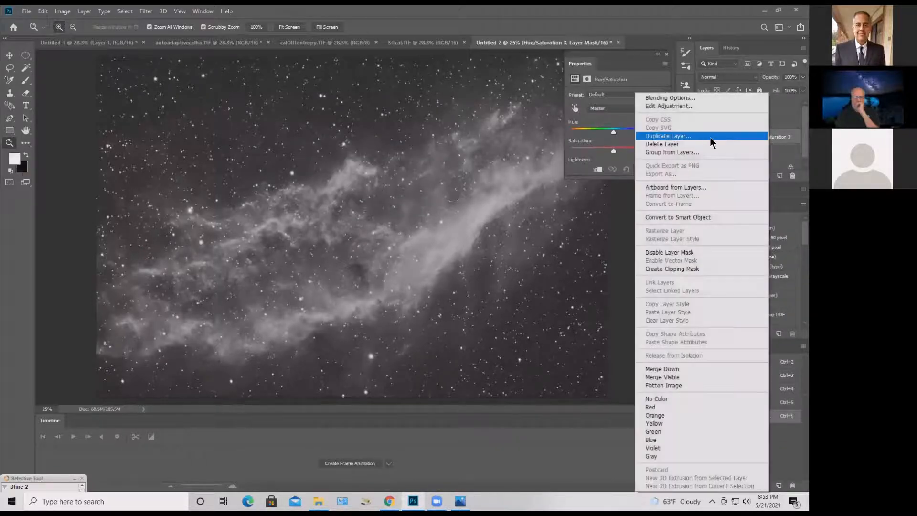
{"action": "left_click", "coordinate": [687, 142]}
{"action": "key", "text": "Return"}
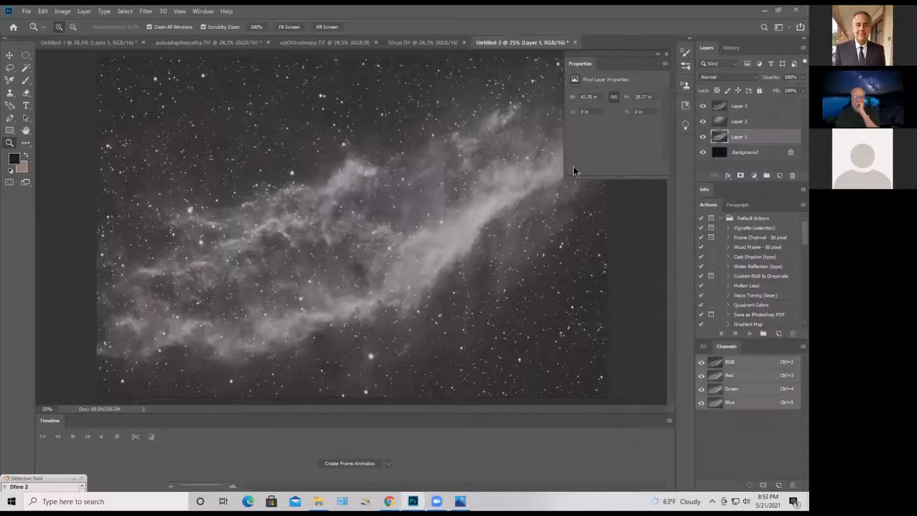
Add a new Hue/Saturation adjustment layer directly above Layer 3 and open its layer options
{"action": "right_click", "coordinate": [755, 108]}
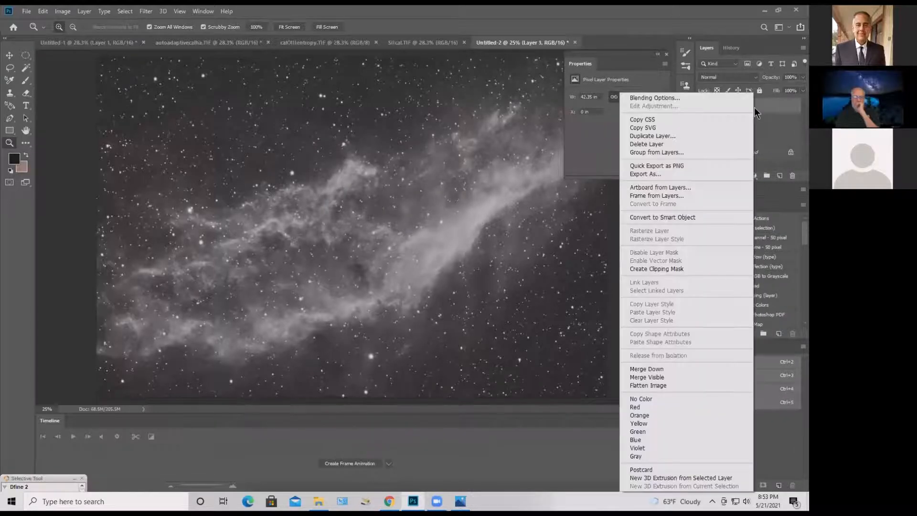
{"action": "left_click", "coordinate": [780, 111]}
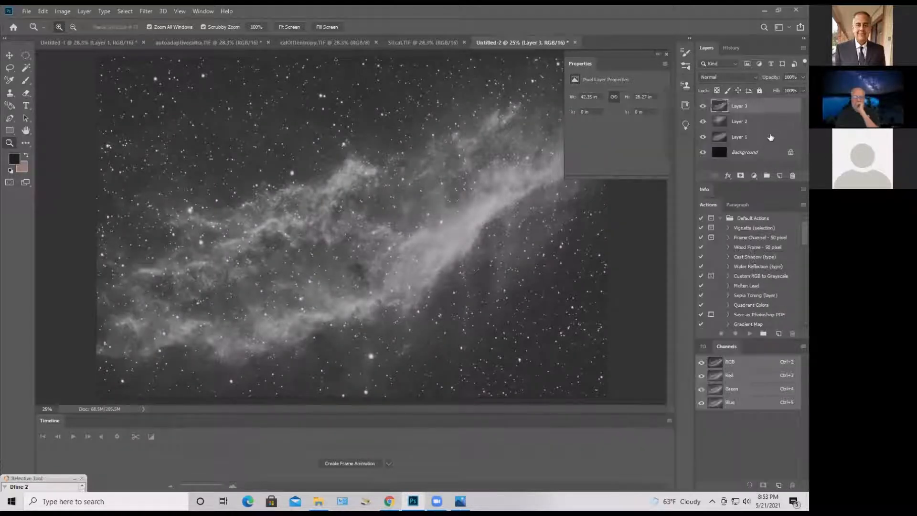
{"action": "left_click", "coordinate": [754, 176]}
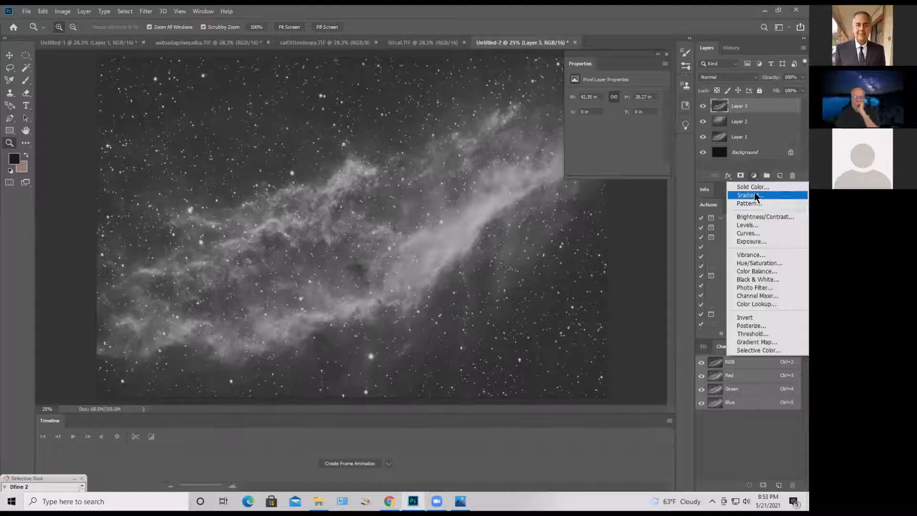
{"action": "left_click", "coordinate": [763, 263]}
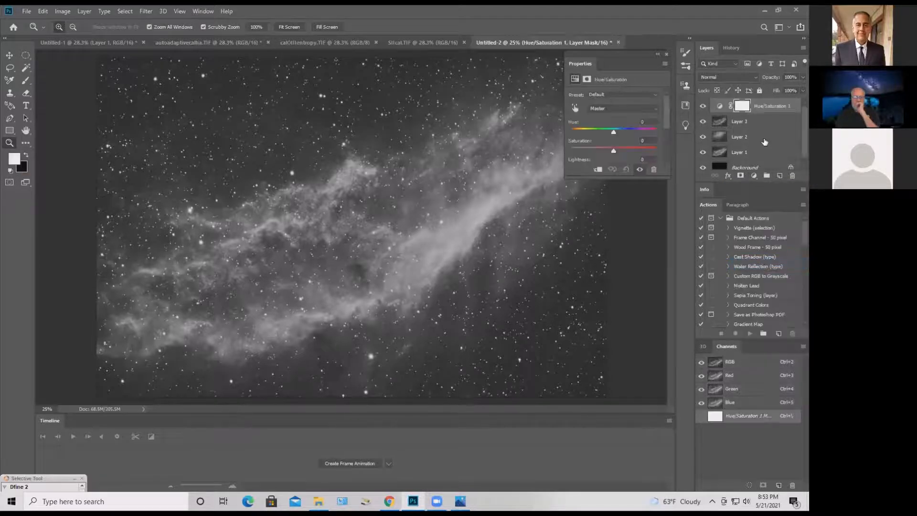
{"action": "right_click", "coordinate": [764, 111]}
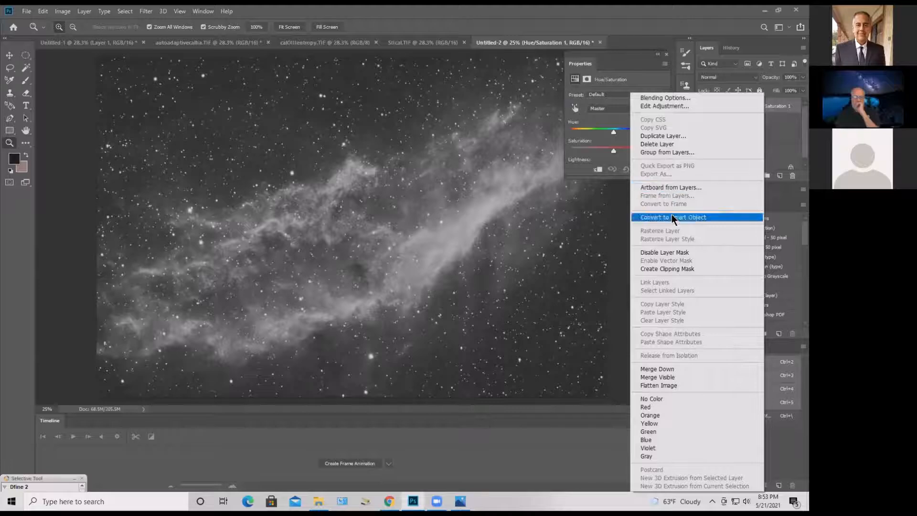
Clip the Hue/Saturation 1 adjustment to Layer 3 and colorize it with hue 0, saturation 100 and lightness -50
{"action": "left_click", "coordinate": [673, 268]}
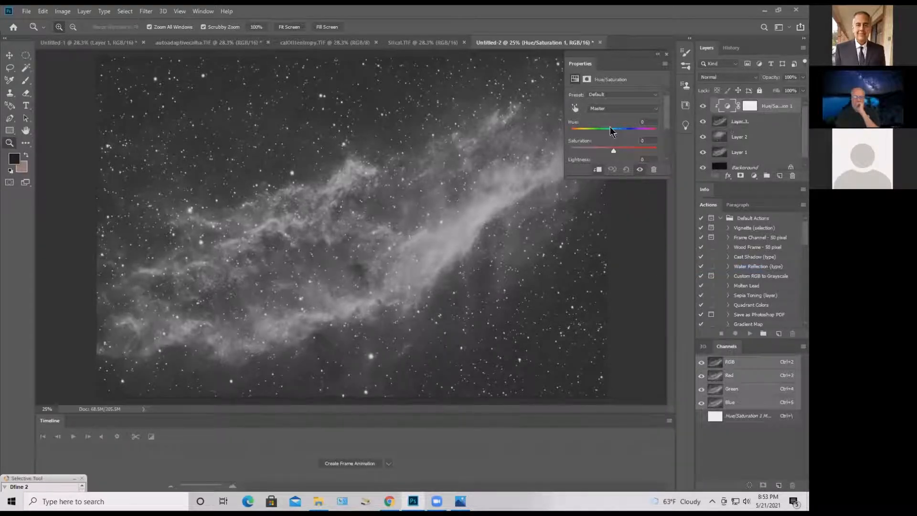
{"action": "scroll", "coordinate": [667, 134], "scroll_direction": "down", "scroll_amount": 3}
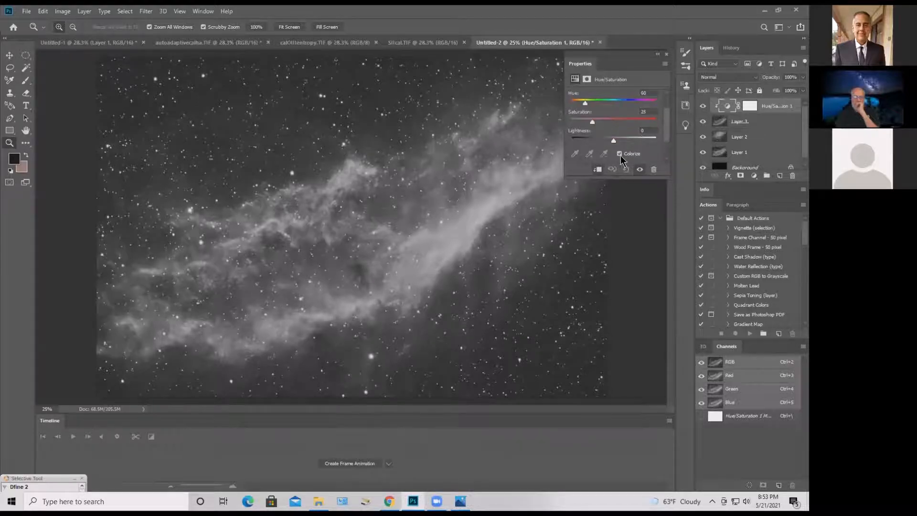
{"action": "left_click", "coordinate": [619, 153]}
{"action": "type", "text": "-"}
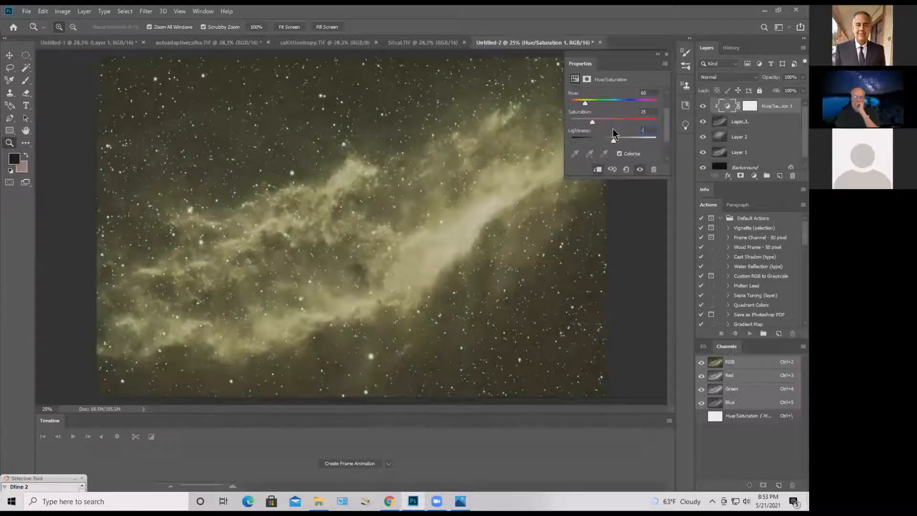
{"action": "type", "text": "50"}
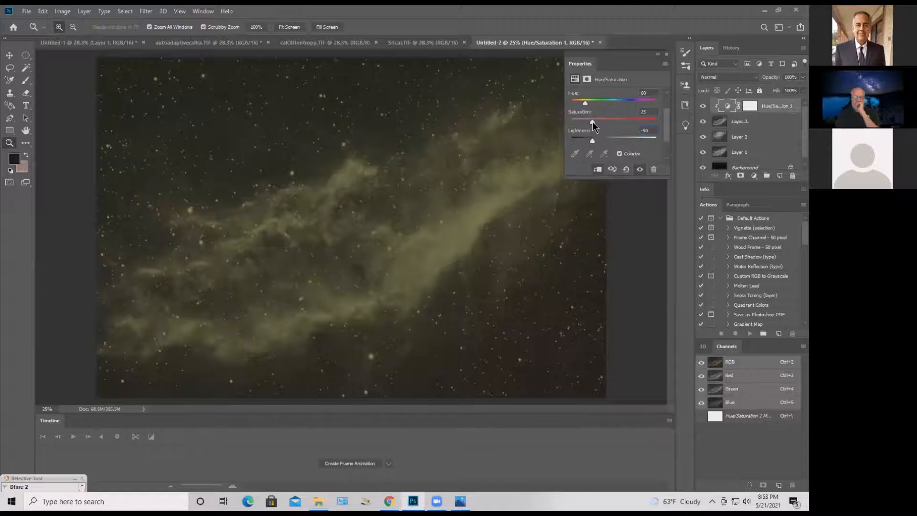
{"action": "left_click_drag", "start_coordinate": [592, 122], "coordinate": [665, 98]}
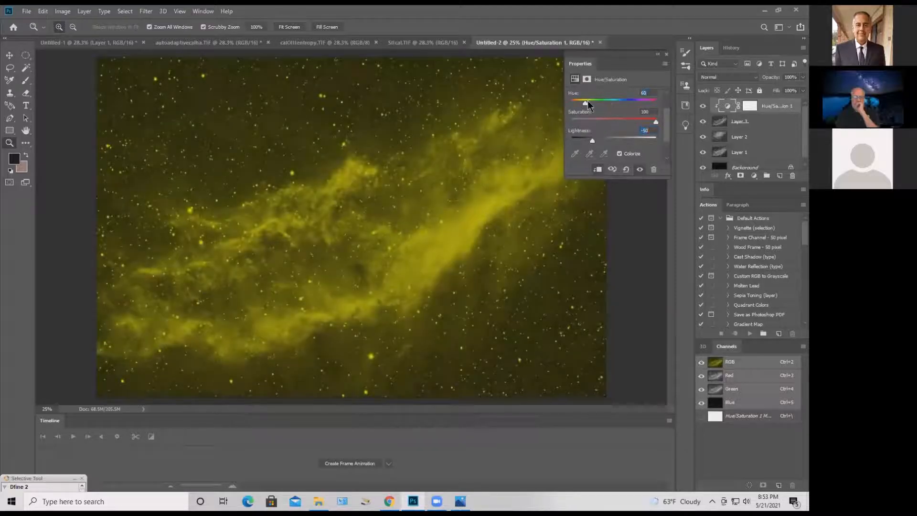
{"action": "left_click_drag", "start_coordinate": [586, 103], "coordinate": [571, 103]}
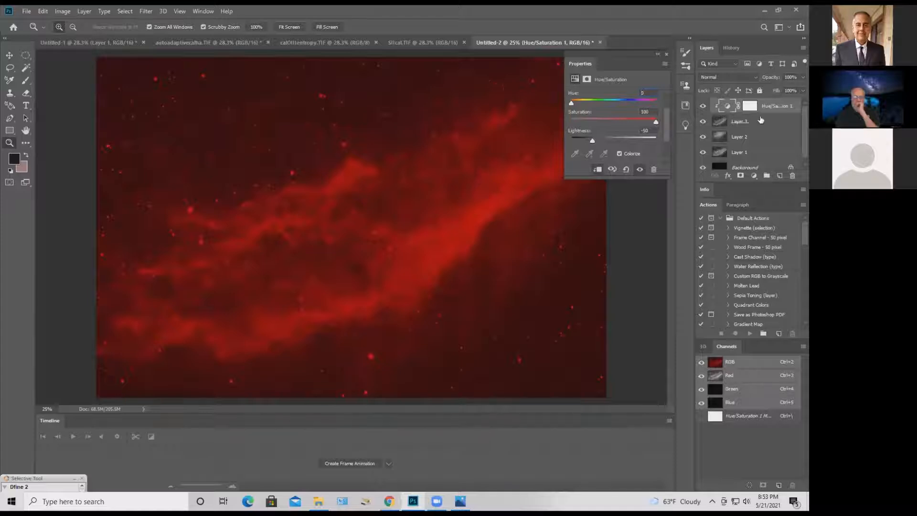
Add a Hue/Saturation adjustment layer directly above Layer 2 and enable Colorize
{"action": "left_click", "coordinate": [759, 139]}
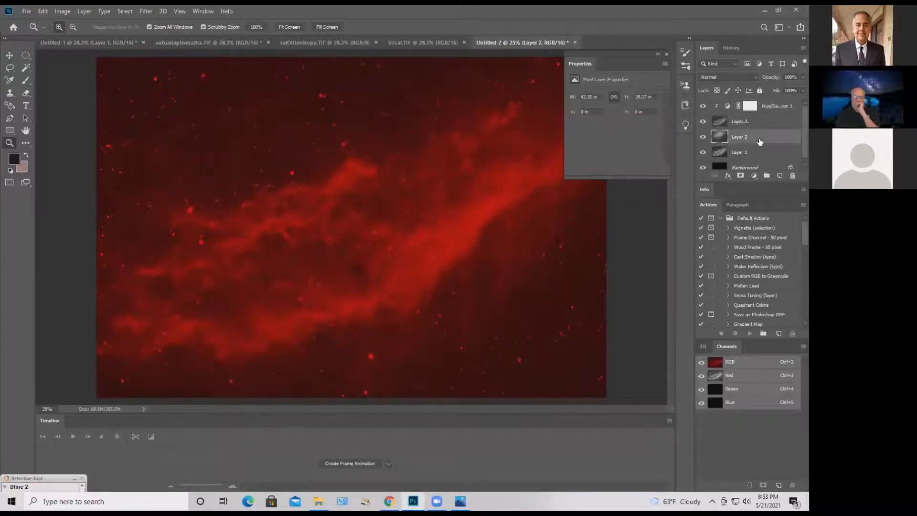
{"action": "left_click", "coordinate": [754, 176]}
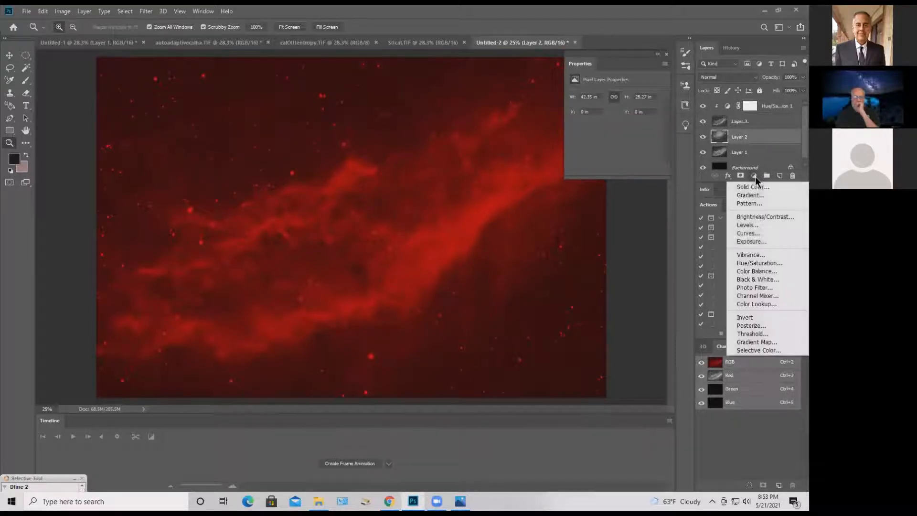
{"action": "left_click", "coordinate": [757, 263]}
{"action": "scroll", "coordinate": [669, 133], "scroll_direction": "down", "scroll_amount": 3}
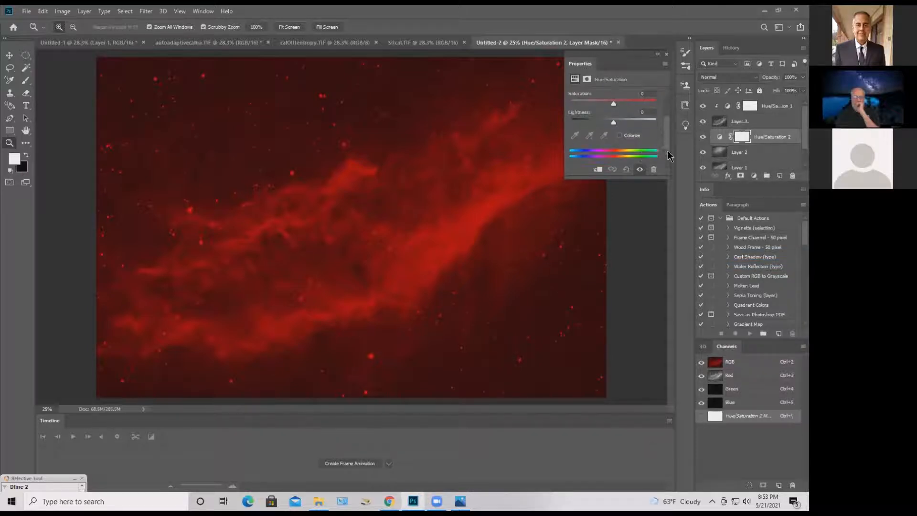
{"action": "left_click", "coordinate": [619, 121]}
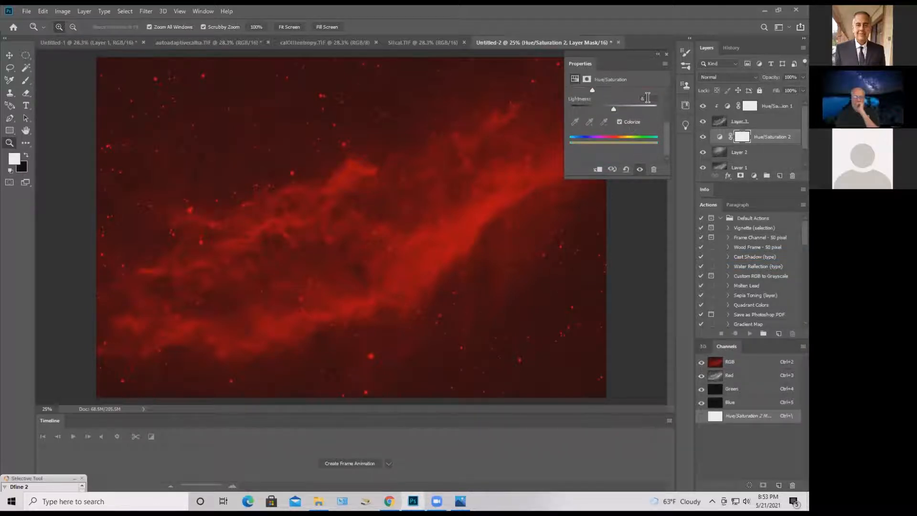
Set the Hue/Saturation 2 adjustment to lightness -50, saturation 100 and hue 240
{"action": "left_click", "coordinate": [648, 98]}
{"action": "type", "text": "-65"}
{"action": "key", "text": "BackSpace"}
{"action": "key", "text": "BackSpace"}
{"action": "key", "text": "BackSpace"}
{"action": "key", "text": "BackSpace"}
{"action": "type", "text": "-50"}
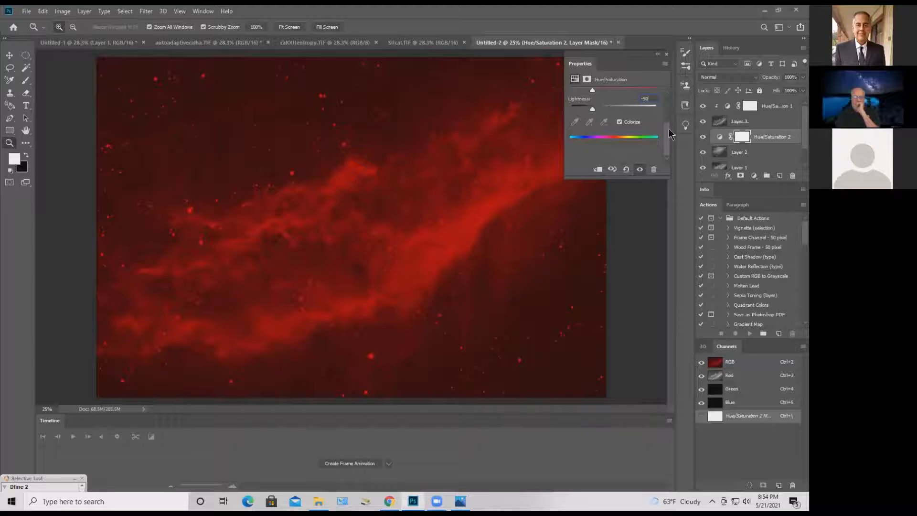
{"action": "left_click_drag", "start_coordinate": [668, 128], "coordinate": [669, 117]}
{"action": "scroll", "coordinate": [634, 117], "scroll_direction": "up", "scroll_amount": 1}
{"action": "left_click_drag", "start_coordinate": [593, 132], "coordinate": [642, 133]}
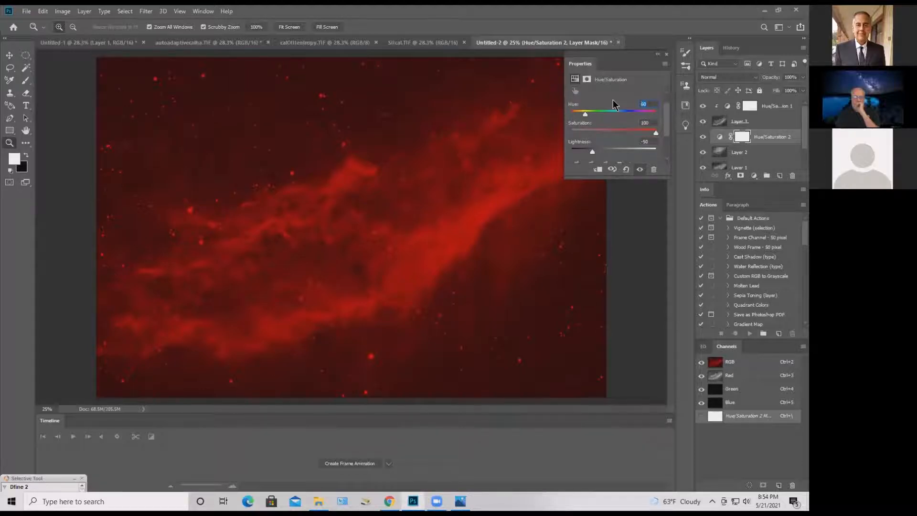
{"action": "type", "text": "240"}
Clip the Hue/Saturation 2 adjustment to Layer 2 with a clipping mask
{"action": "left_click", "coordinate": [767, 142]}
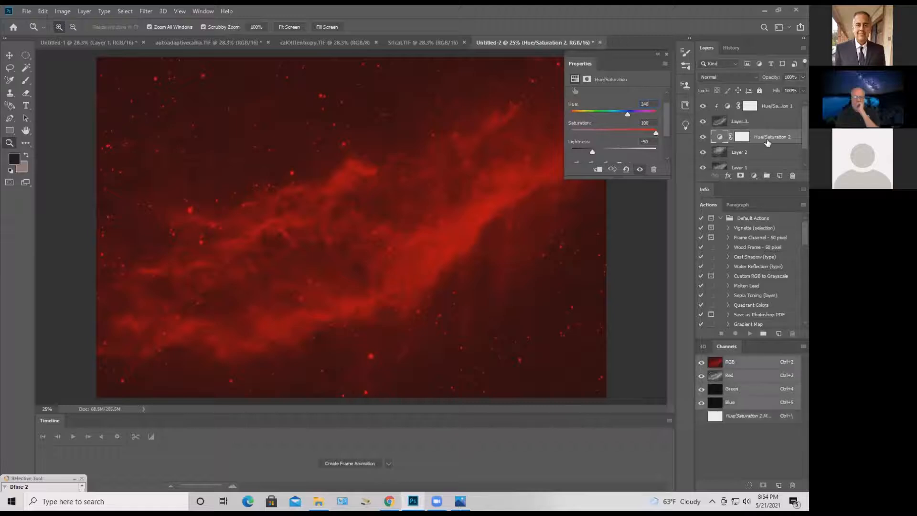
{"action": "right_click", "coordinate": [768, 142]}
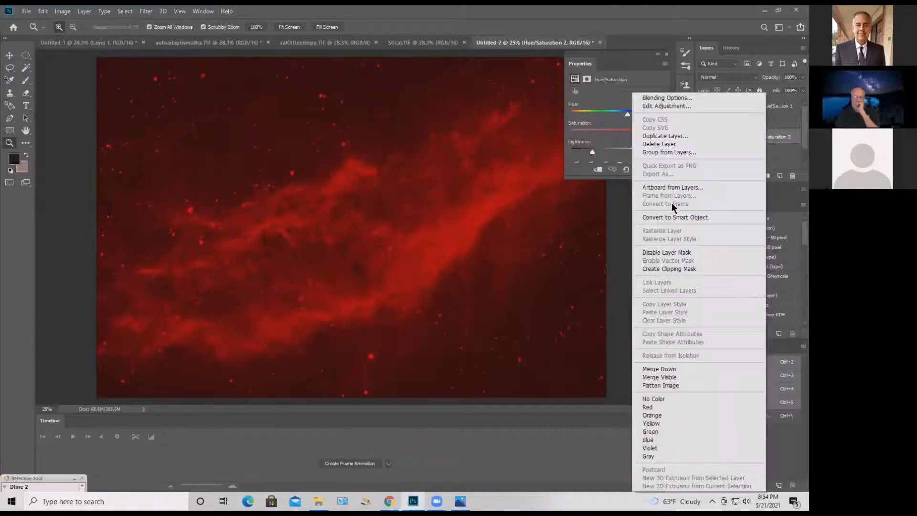
{"action": "left_click", "coordinate": [674, 269]}
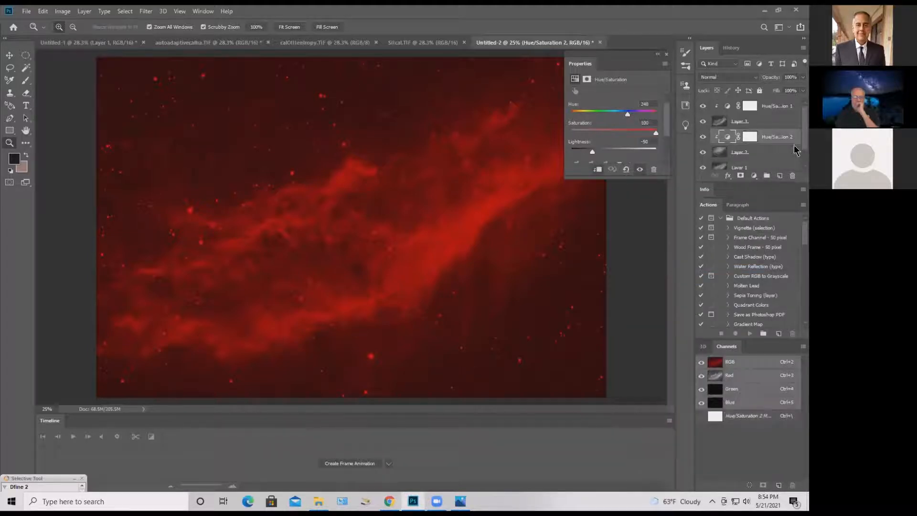
Add a Hue/Saturation adjustment layer directly above Layer 1 and enable Colorize
{"action": "scroll", "coordinate": [793, 145], "scroll_direction": "down", "scroll_amount": 2}
{"action": "left_click", "coordinate": [760, 150]}
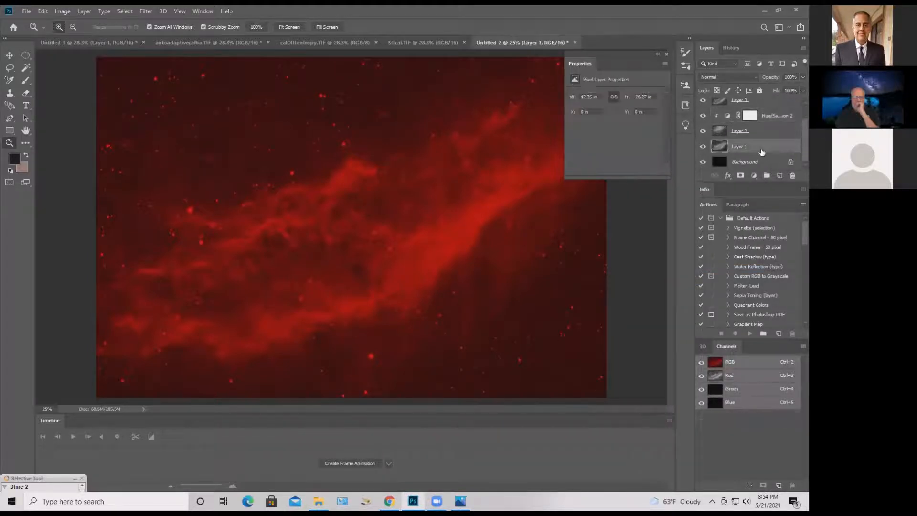
{"action": "left_click", "coordinate": [755, 176]}
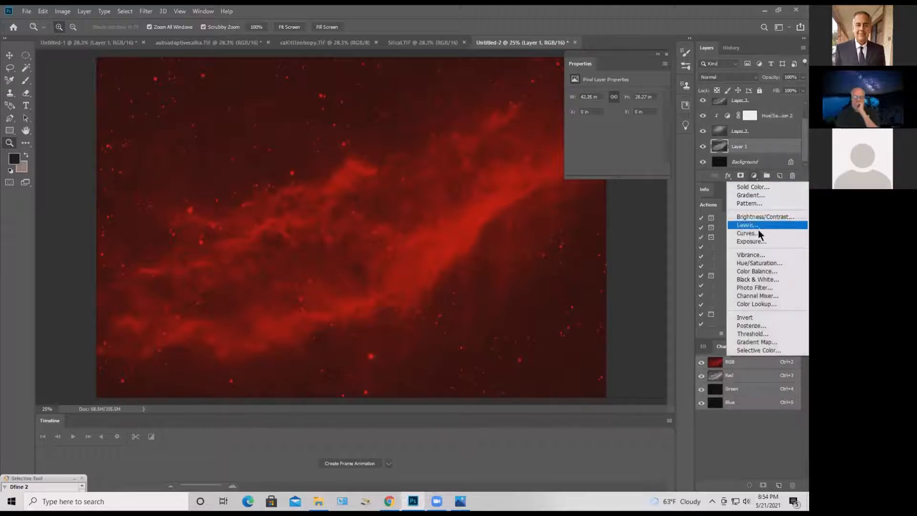
{"action": "left_click", "coordinate": [762, 263]}
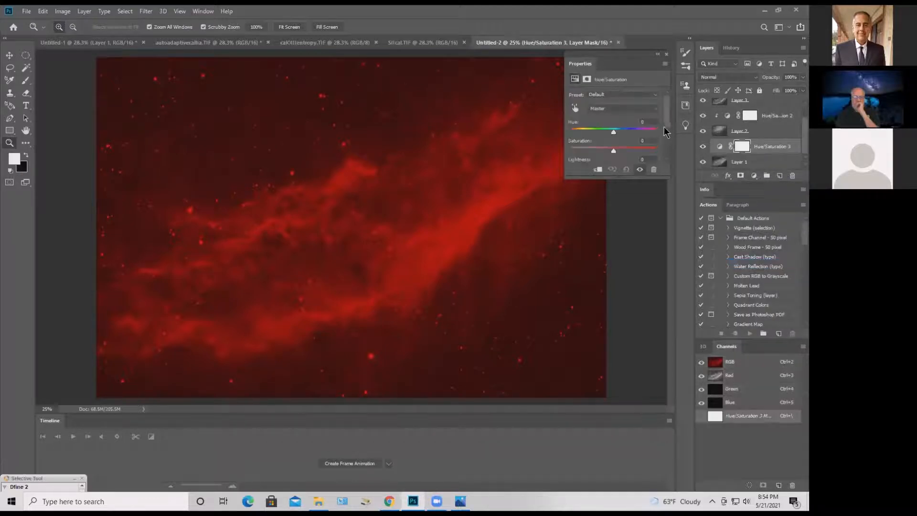
{"action": "scroll", "coordinate": [627, 137], "scroll_direction": "down", "scroll_amount": 1}
{"action": "left_click", "coordinate": [619, 129]}
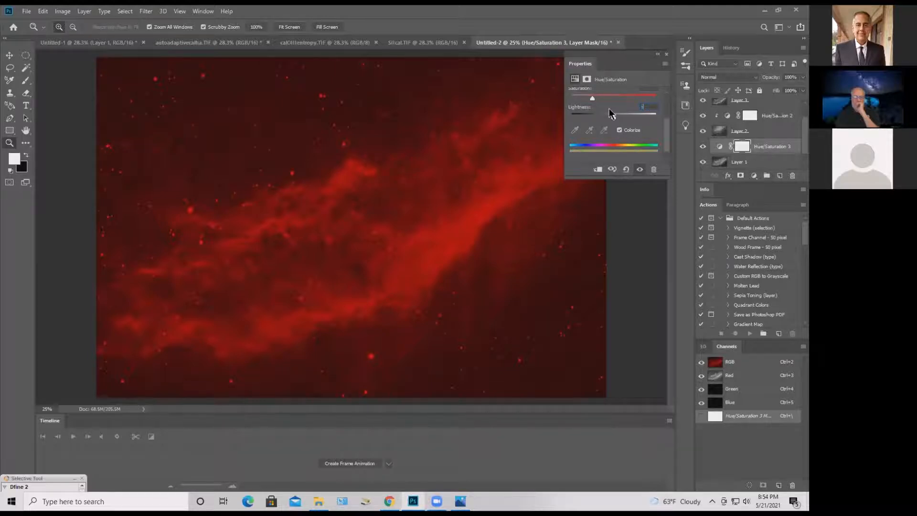
Set the Hue/Saturation 3 adjustment to lightness -50, saturation 100 and hue 120
{"action": "type", "text": "-50"}
{"action": "left_click_drag", "start_coordinate": [592, 97], "coordinate": [627, 122]}
{"action": "type", "text": "120"}
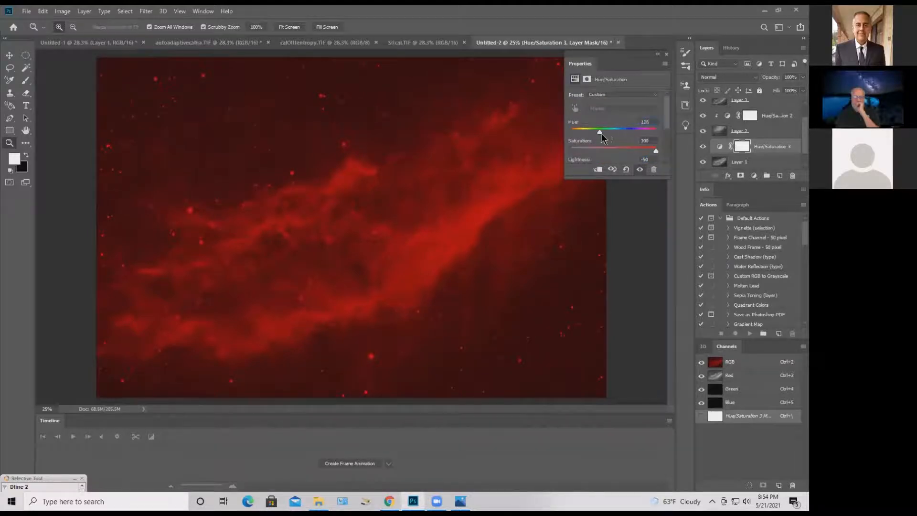
Clip the Hue/Saturation 3 adjustment to Layer 1 with a clipping mask and close the adjustment's properties
{"action": "left_click", "coordinate": [756, 148]}
{"action": "right_click", "coordinate": [764, 148]}
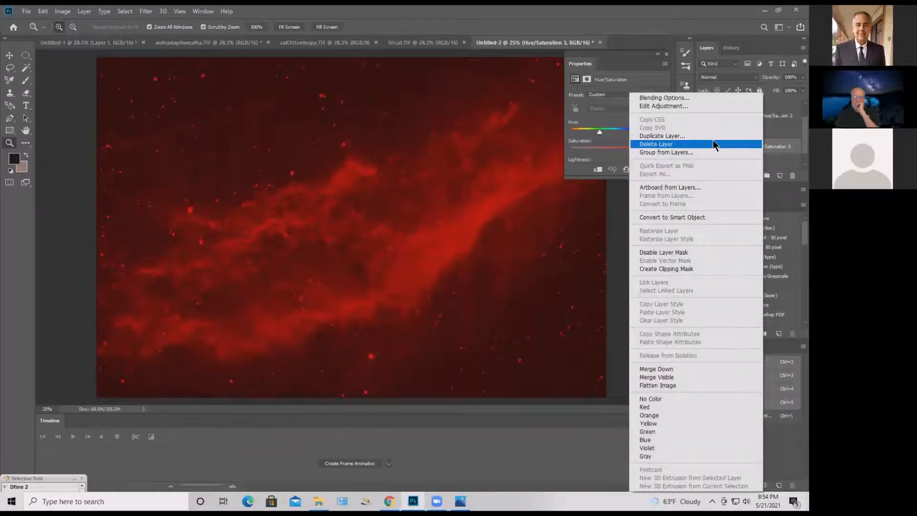
{"action": "left_click", "coordinate": [685, 267]}
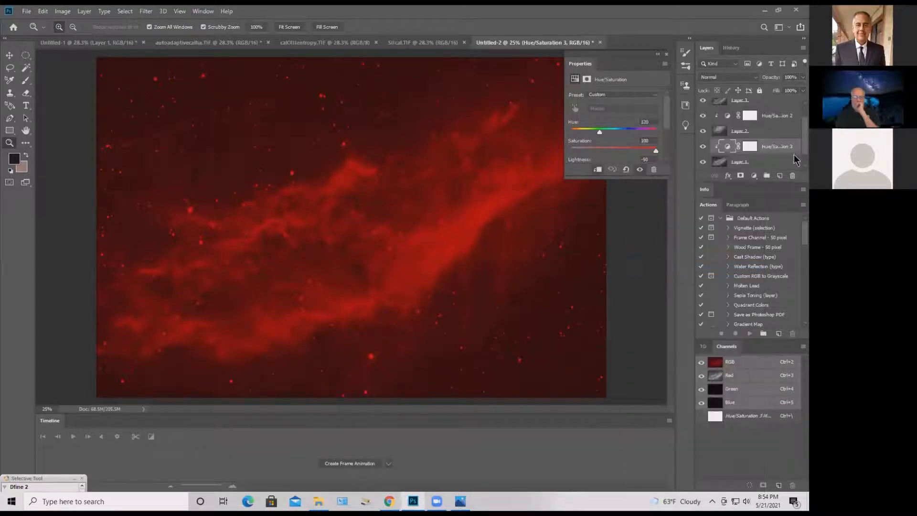
{"action": "scroll", "coordinate": [794, 150], "scroll_direction": "up", "scroll_amount": 1}
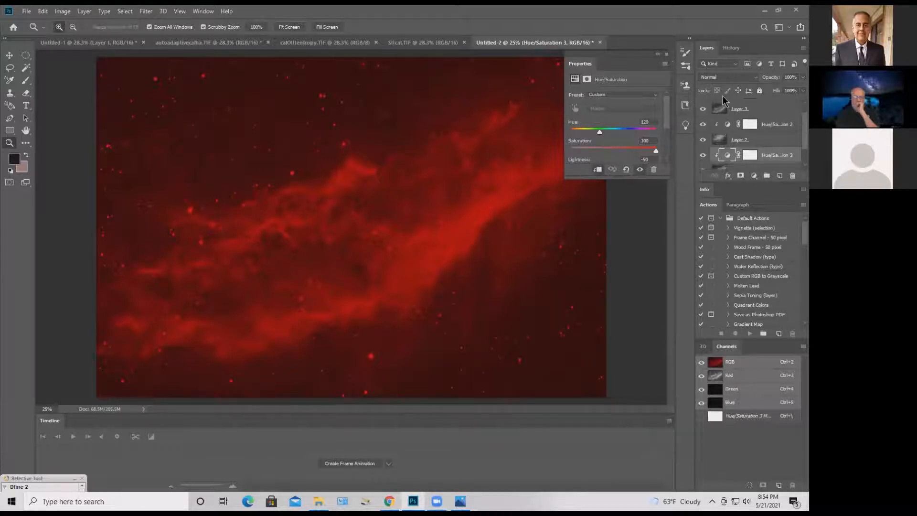
{"action": "left_click", "coordinate": [667, 54]}
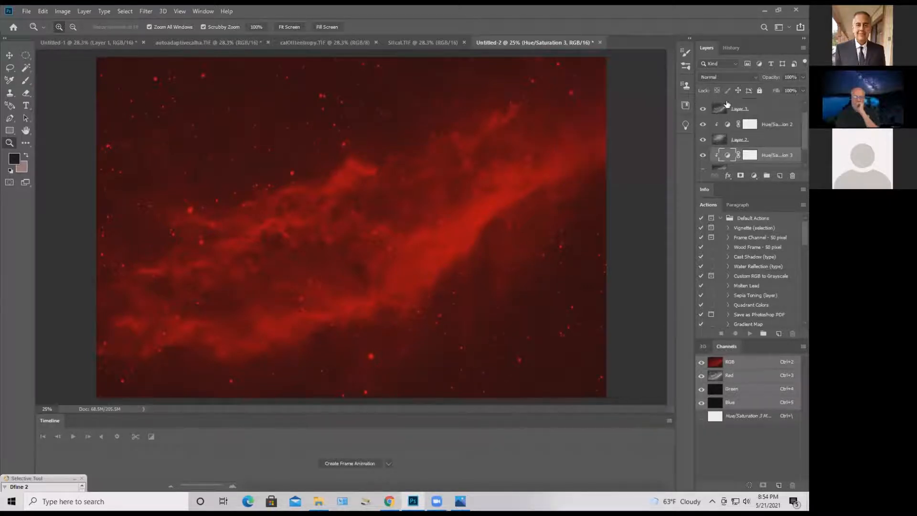
Set the blend mode of Layer 3 to Screen
{"action": "left_click", "coordinate": [749, 109]}
{"action": "scroll", "coordinate": [794, 115], "scroll_direction": "up", "scroll_amount": 1}
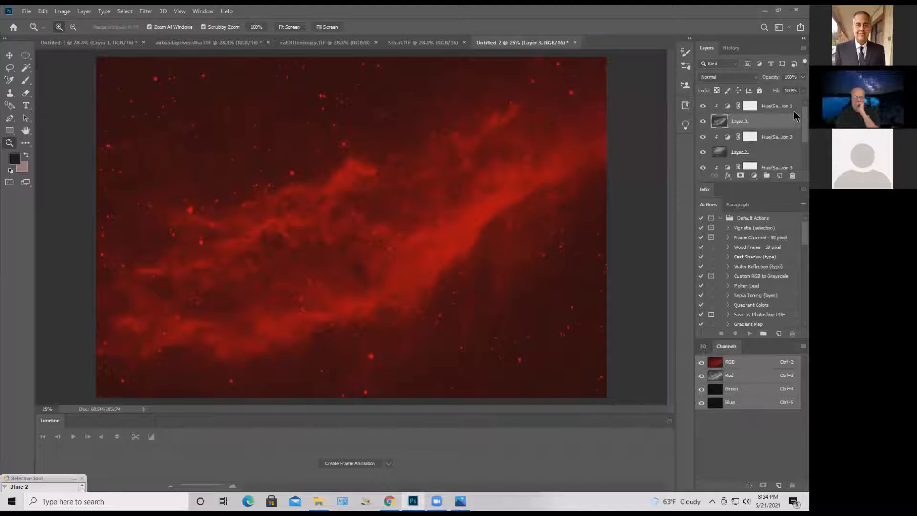
{"action": "left_click", "coordinate": [748, 75]}
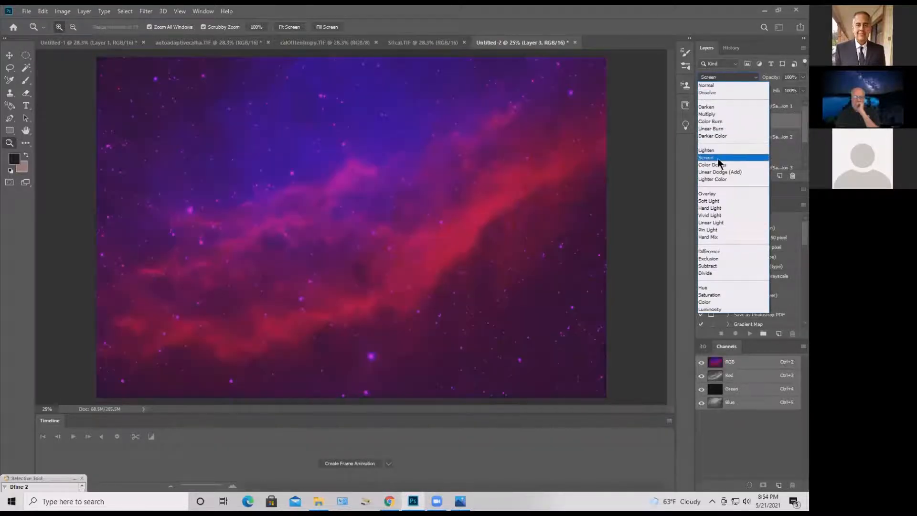
{"action": "left_click", "coordinate": [719, 158]}
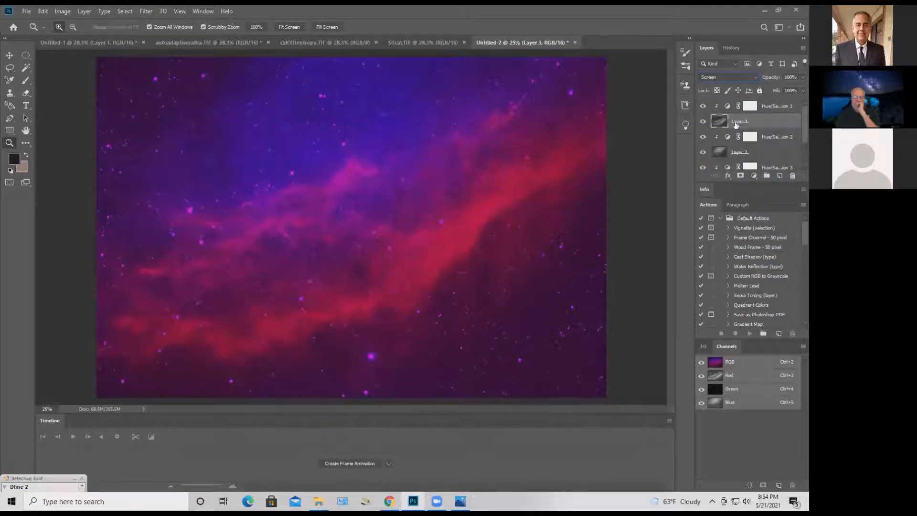
Set the blend mode of Layer 2 to Screen
{"action": "left_click", "coordinate": [736, 153]}
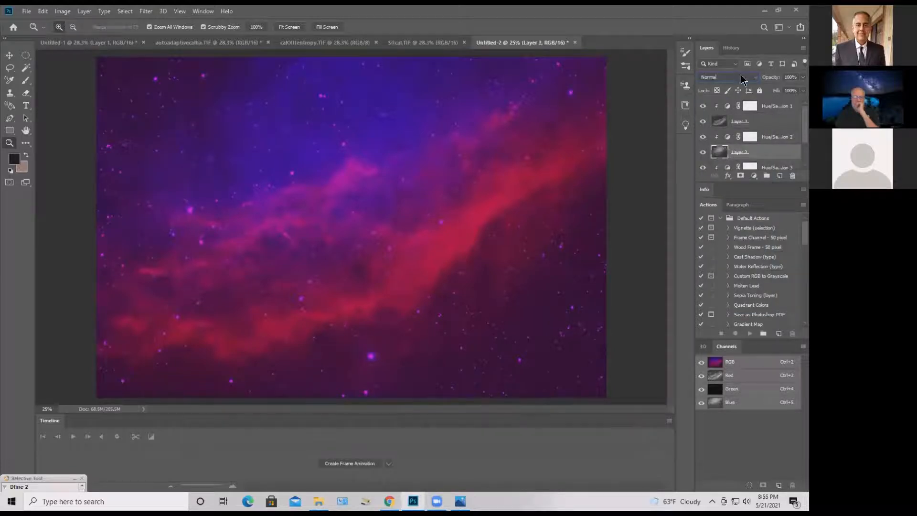
{"action": "left_click", "coordinate": [741, 76]}
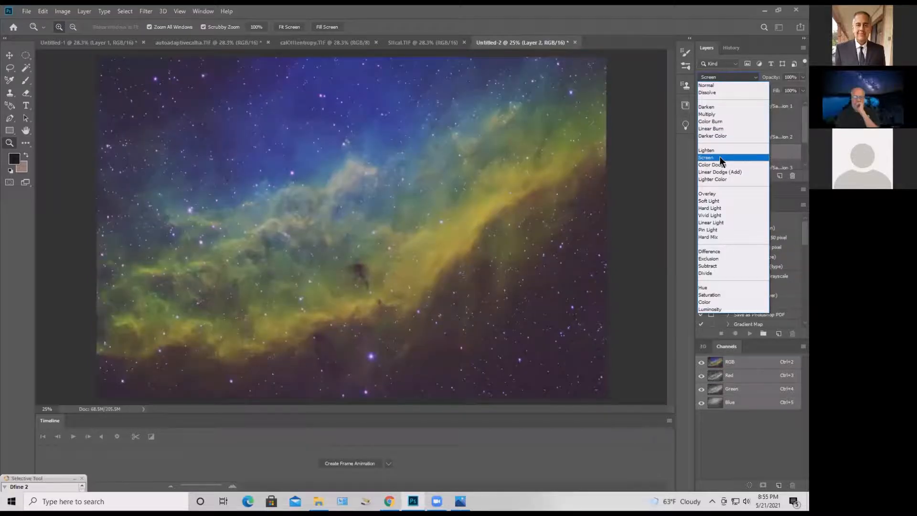
{"action": "left_click", "coordinate": [720, 157]}
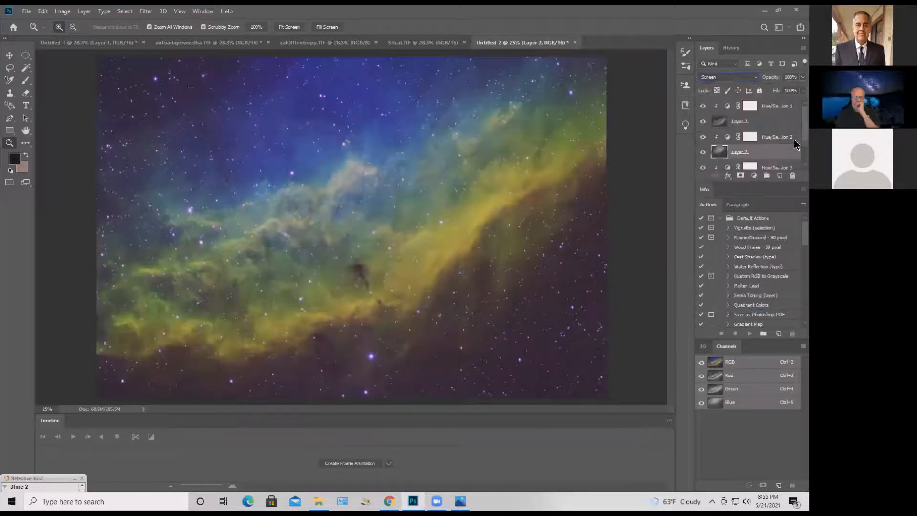
{"action": "scroll", "coordinate": [794, 143], "scroll_direction": "down", "scroll_amount": 3}
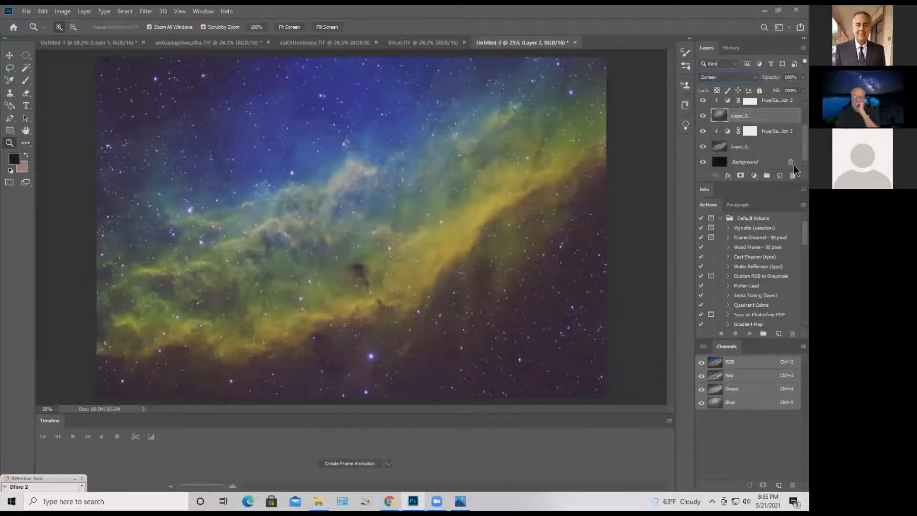
{"action": "scroll", "coordinate": [795, 152], "scroll_direction": "up", "scroll_amount": 2}
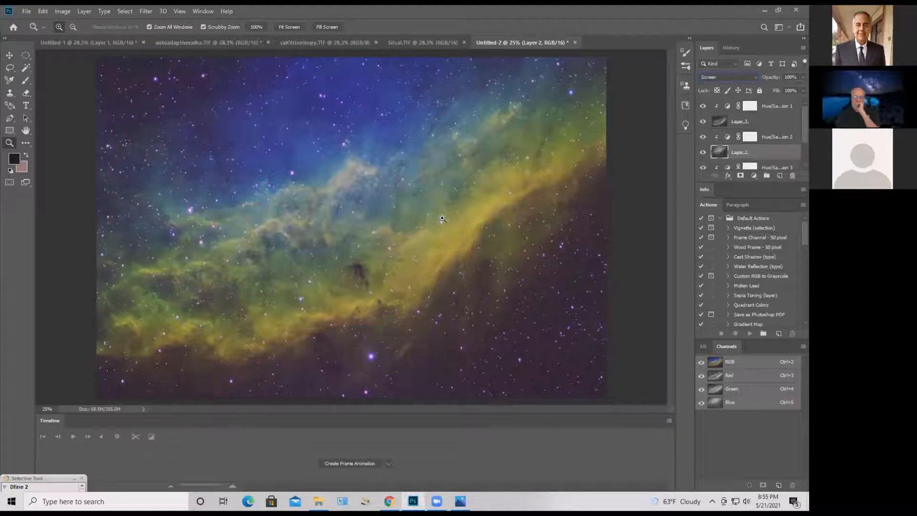
{"action": "key", "text": "ctrl+m"}
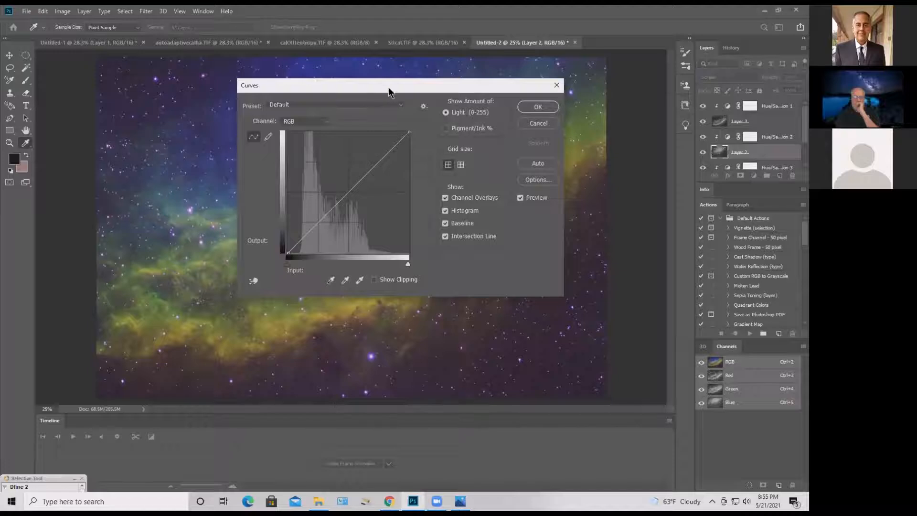
{"action": "left_click_drag", "start_coordinate": [390, 91], "coordinate": [653, 163]}
{"action": "left_click_drag", "start_coordinate": [591, 284], "coordinate": [591, 271]}
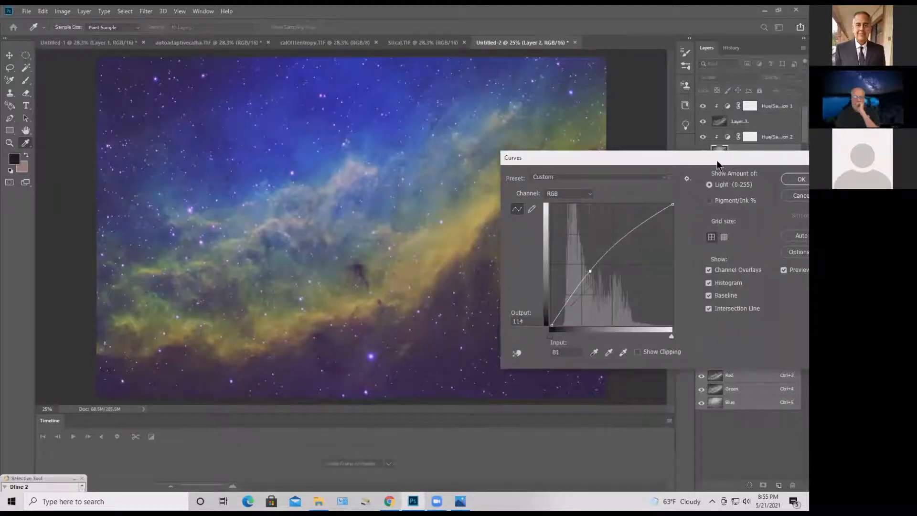
{"action": "left_click_drag", "start_coordinate": [718, 158], "coordinate": [651, 199]}
{"action": "left_click", "coordinate": [753, 198]}
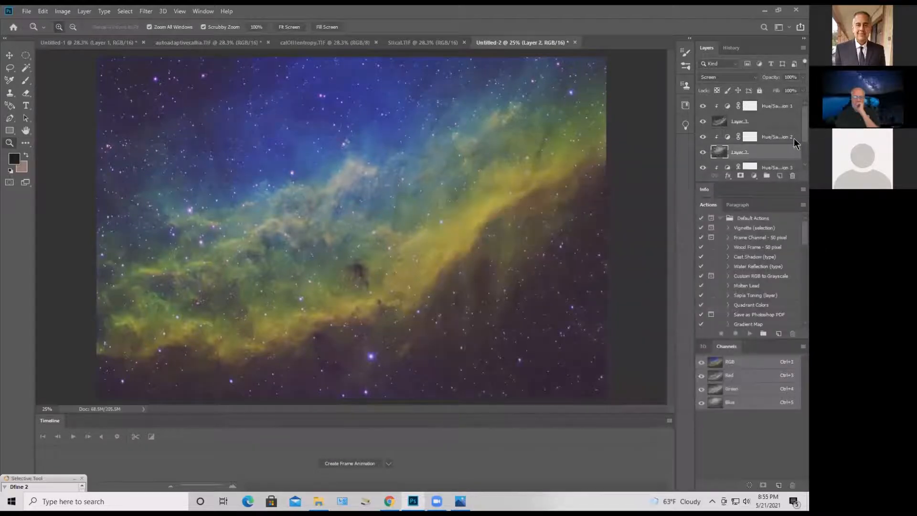
Brighten Layer 1 with a Curves adjustment, raising a midtone point to about input 108, output 124
{"action": "scroll", "coordinate": [793, 138], "scroll_direction": "down", "scroll_amount": 2}
{"action": "left_click", "coordinate": [741, 151]}
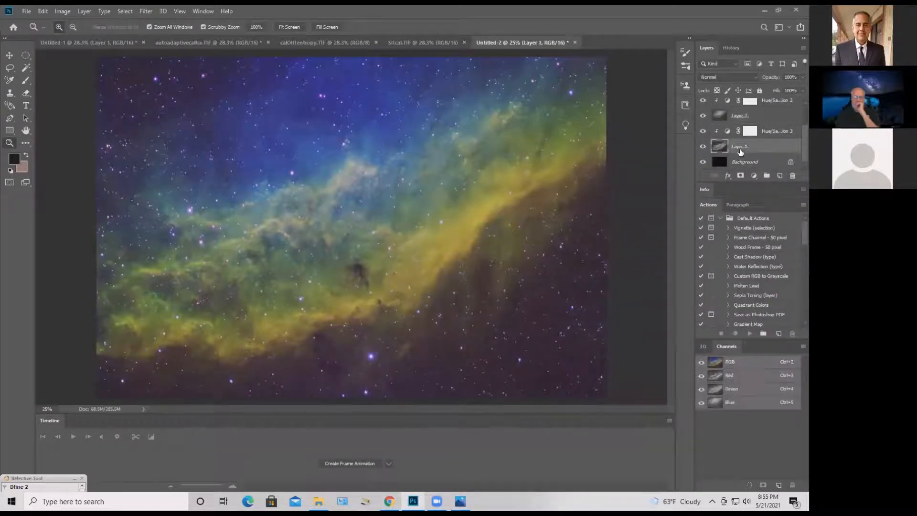
{"action": "key", "text": "ctrl+m"}
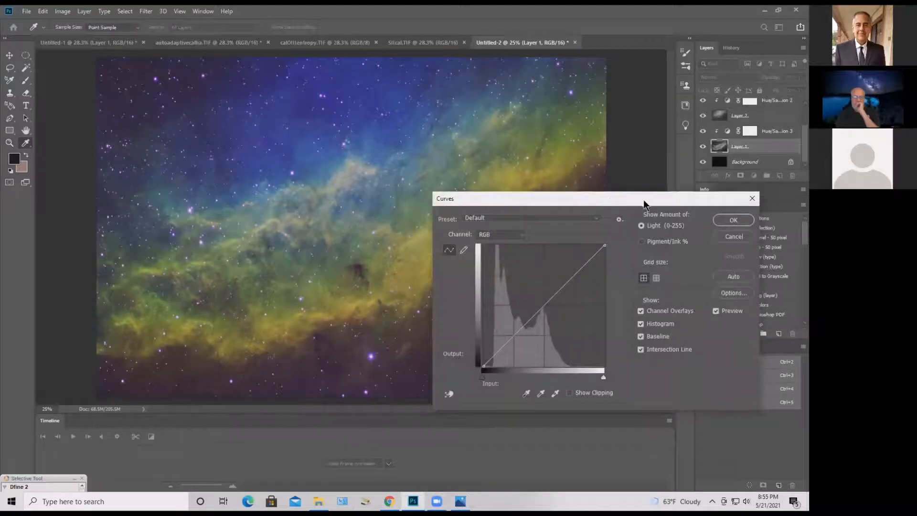
{"action": "left_click_drag", "start_coordinate": [610, 200], "coordinate": [646, 199]}
{"action": "left_click_drag", "start_coordinate": [568, 314], "coordinate": [570, 304]}
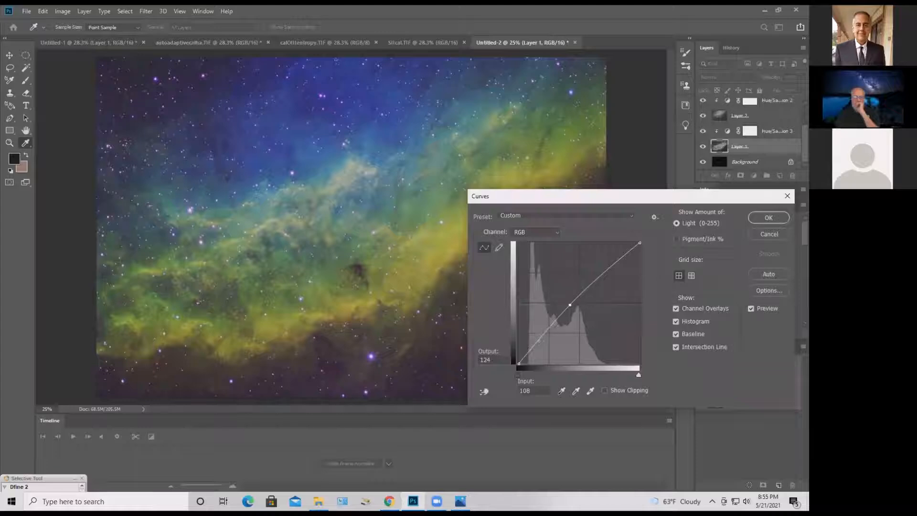
{"action": "key", "text": "Down"}
{"action": "left_click", "coordinate": [762, 218]}
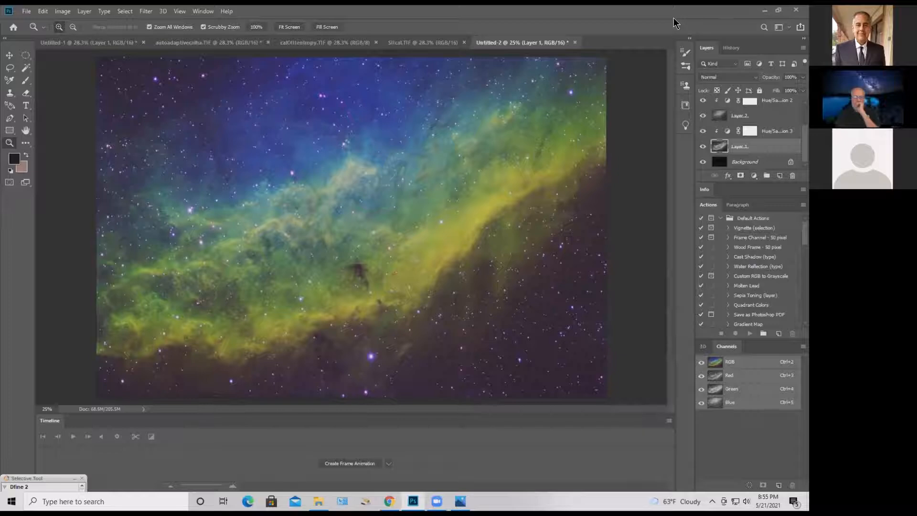
Open the reference image california nebula ngc1499 WM from the aJPEG images folder on the Desktop
{"action": "key", "text": "alt+f"}
{"action": "key", "text": "o"}
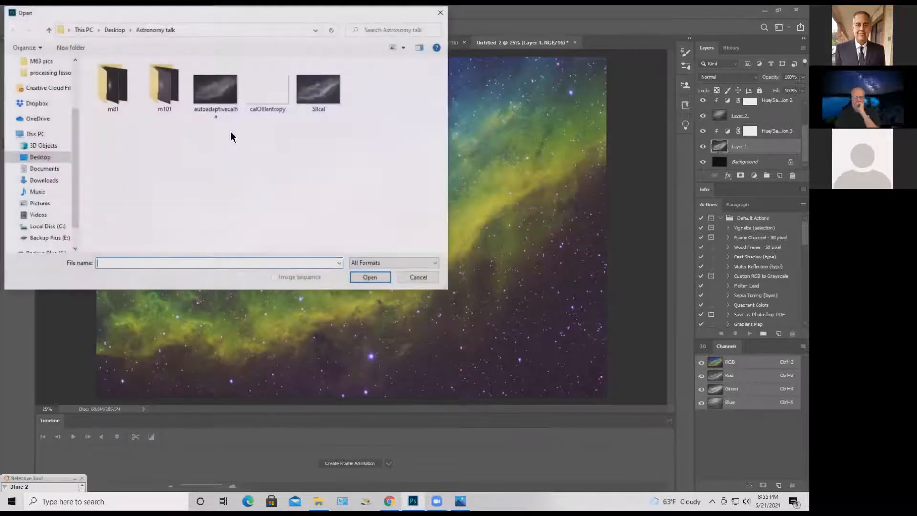
{"action": "scroll", "coordinate": [69, 120], "scroll_direction": "up", "scroll_amount": 3}
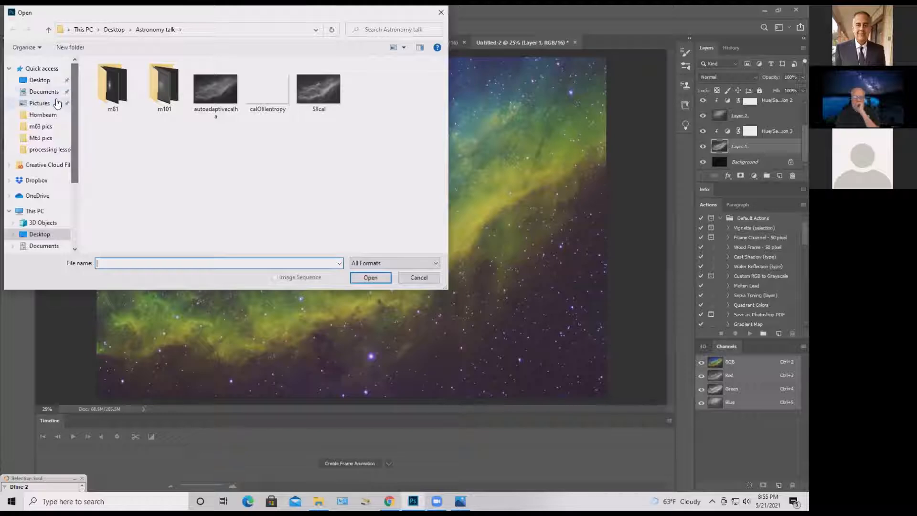
{"action": "left_click", "coordinate": [44, 81]}
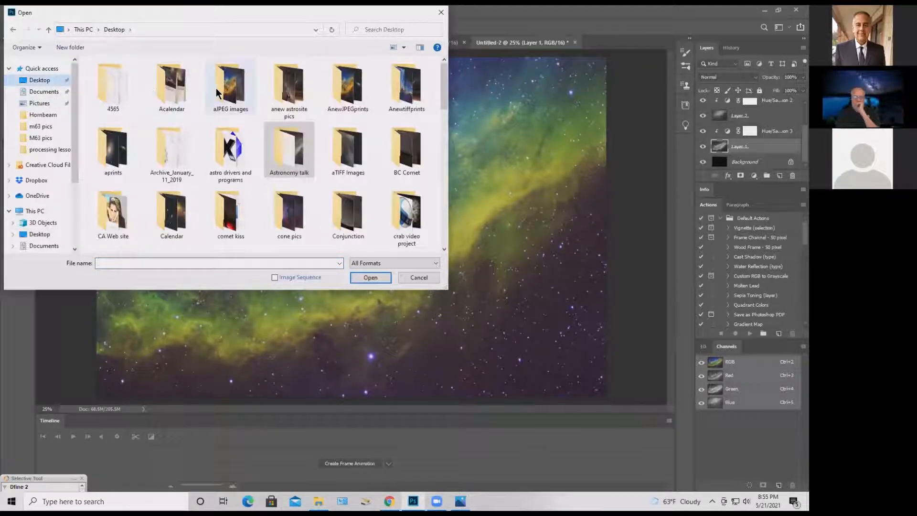
{"action": "double_click", "coordinate": [228, 94]}
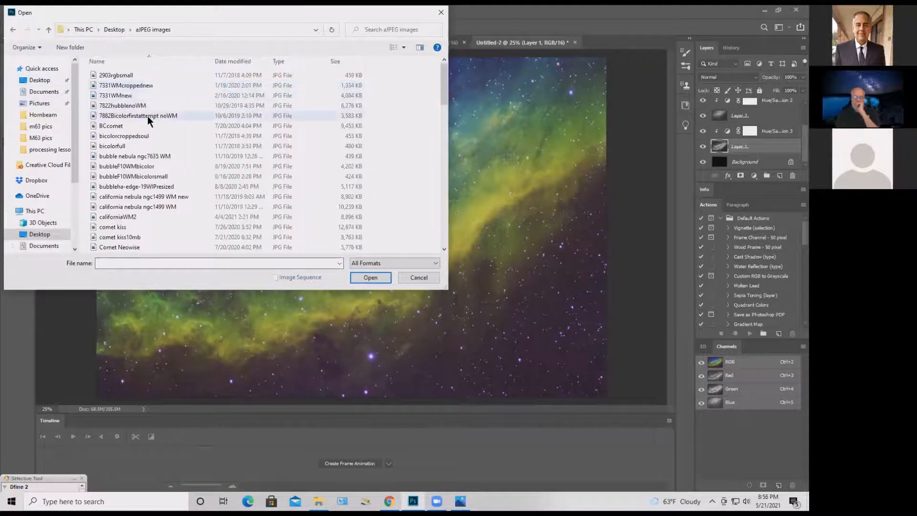
{"action": "double_click", "coordinate": [143, 206]}
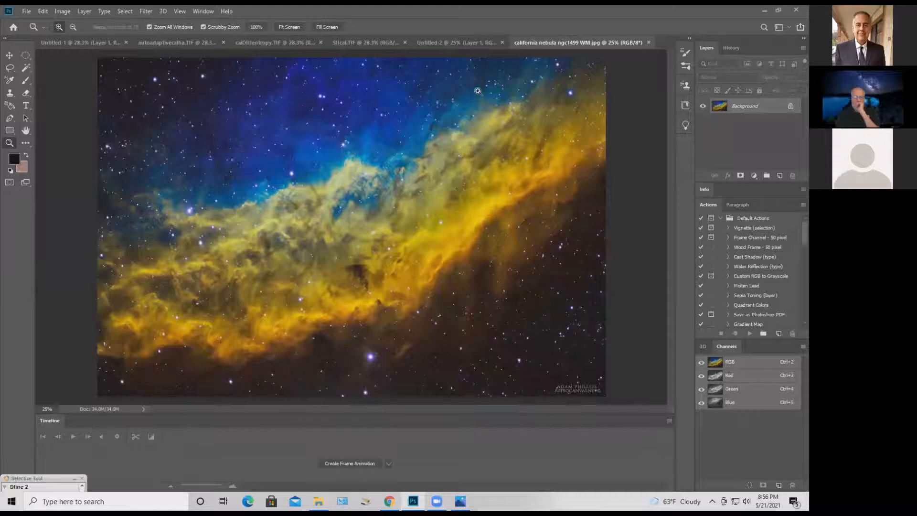
In Untitled-2, apply Curves to Layer 1 with a slightly raised shadow point and a midtone point at about input 116, output 129
{"action": "left_click", "coordinate": [476, 44]}
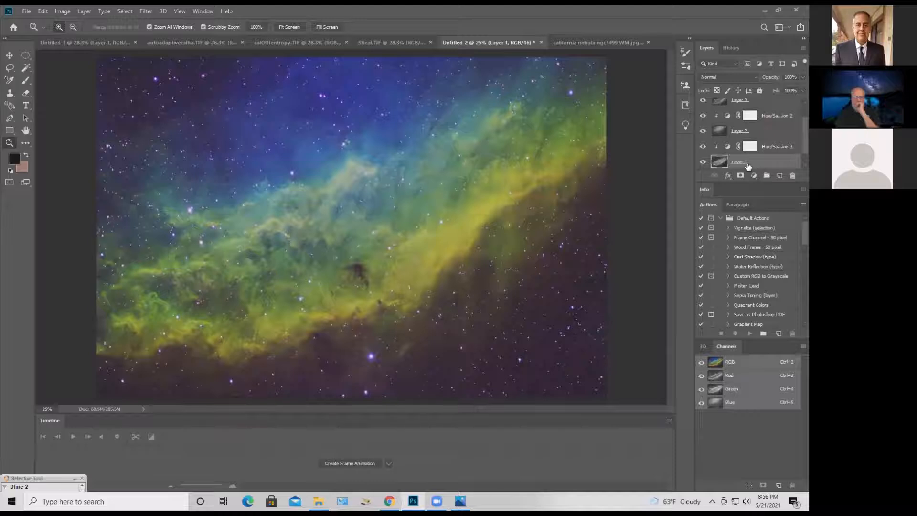
{"action": "key", "text": "ctrl+m"}
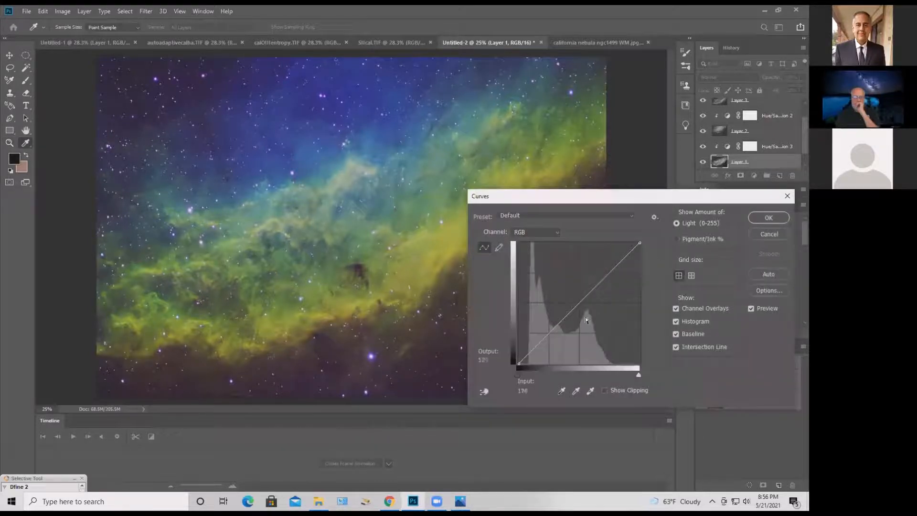
{"action": "left_click", "coordinate": [540, 341]}
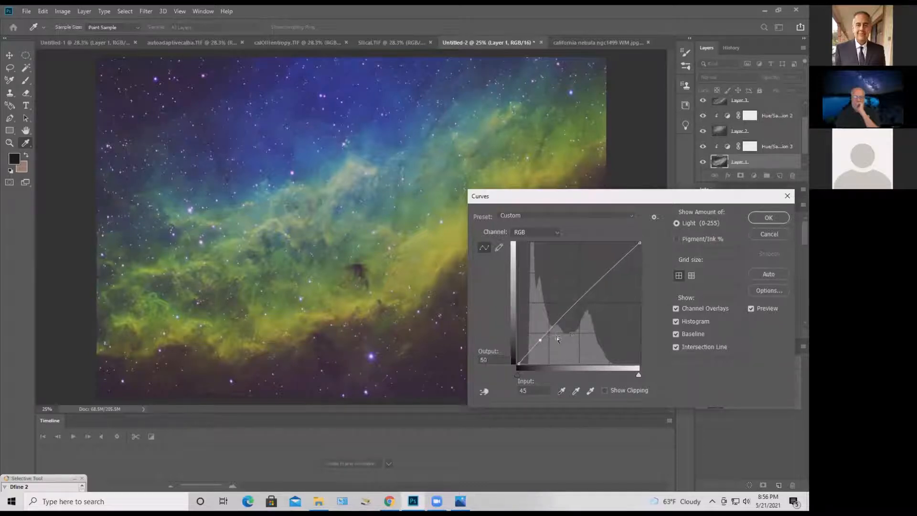
{"action": "key", "text": "Up"}
{"action": "key", "text": "Up"}
{"action": "key", "text": "Up"}
{"action": "key", "text": "Up"}
{"action": "key", "text": "Up"}
{"action": "left_click_drag", "start_coordinate": [572, 333], "coordinate": [573, 302]}
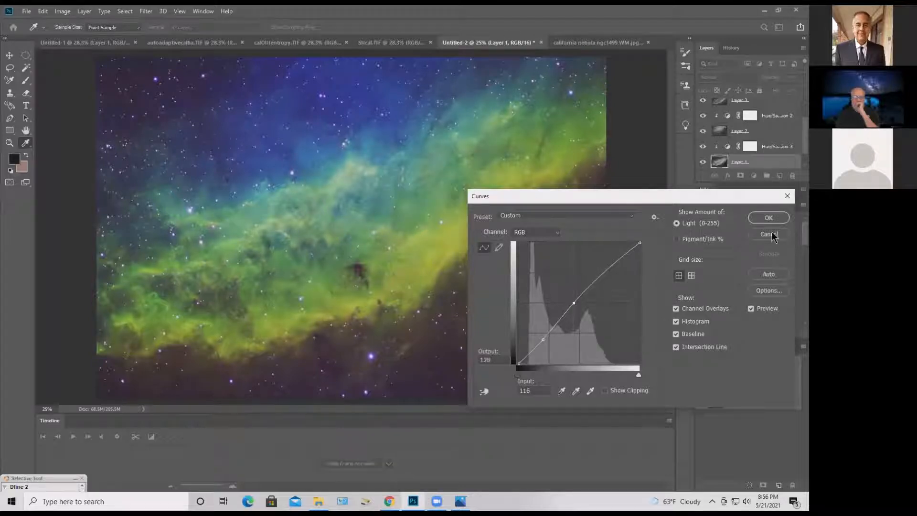
{"action": "left_click", "coordinate": [768, 217]}
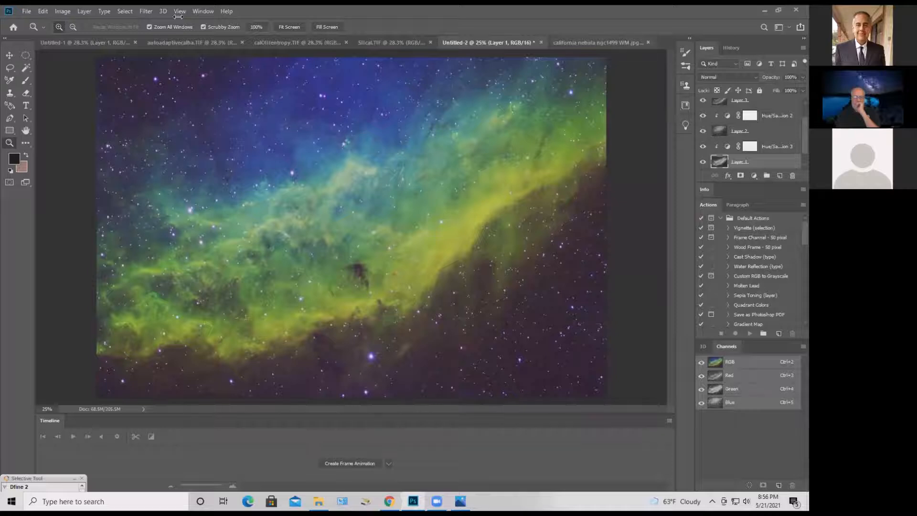
Flatten the image and duplicate the Background layer as Background copy
{"action": "left_click", "coordinate": [90, 12]}
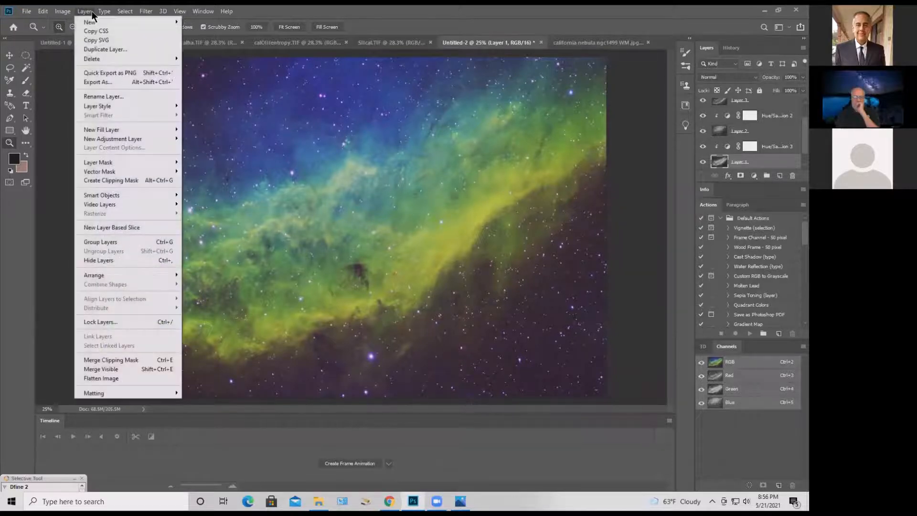
{"action": "left_click", "coordinate": [114, 379]}
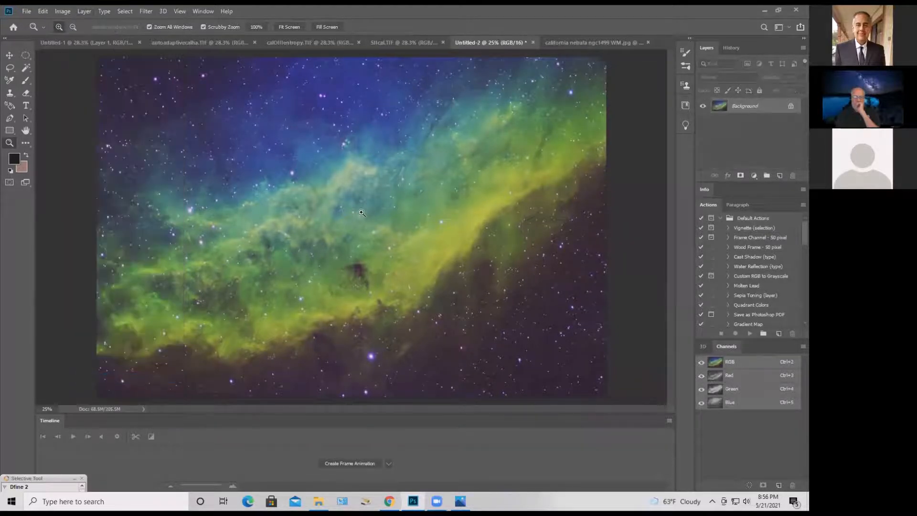
{"action": "right_click", "coordinate": [719, 112]}
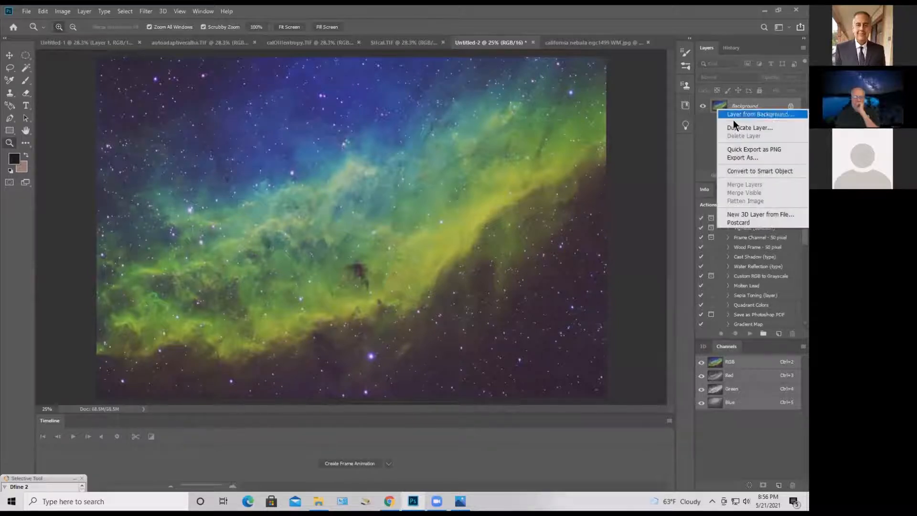
{"action": "left_click", "coordinate": [746, 116]}
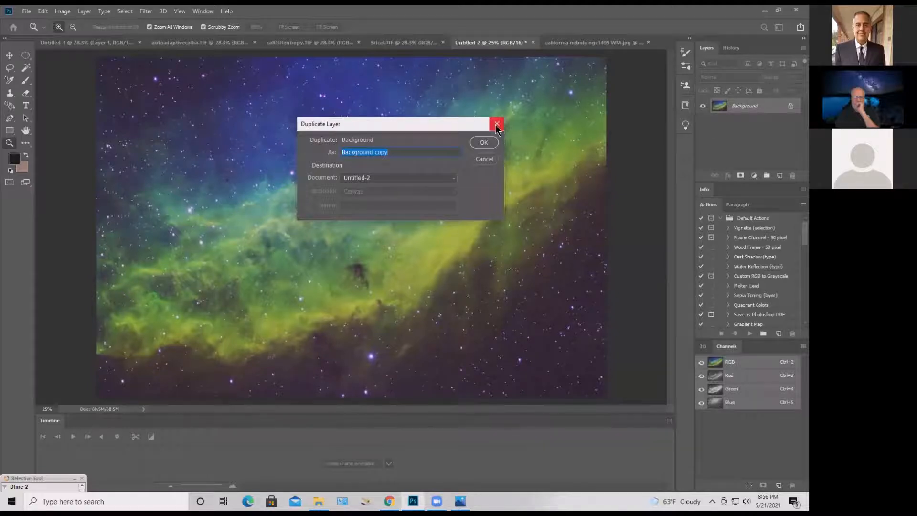
{"action": "left_click", "coordinate": [484, 142]}
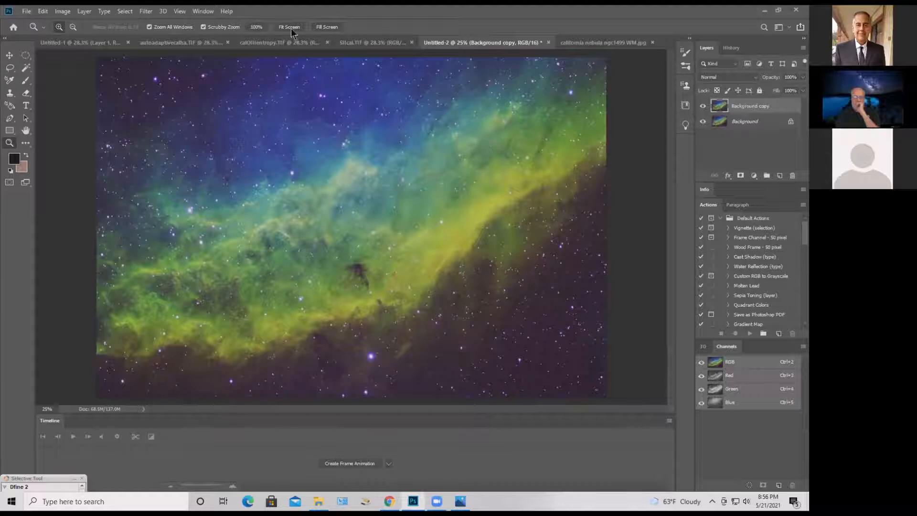
Start a Selective Color adjustment on Background copy and set the Greens to cyan -100% and magenta -26%
{"action": "left_click", "coordinate": [124, 11]}
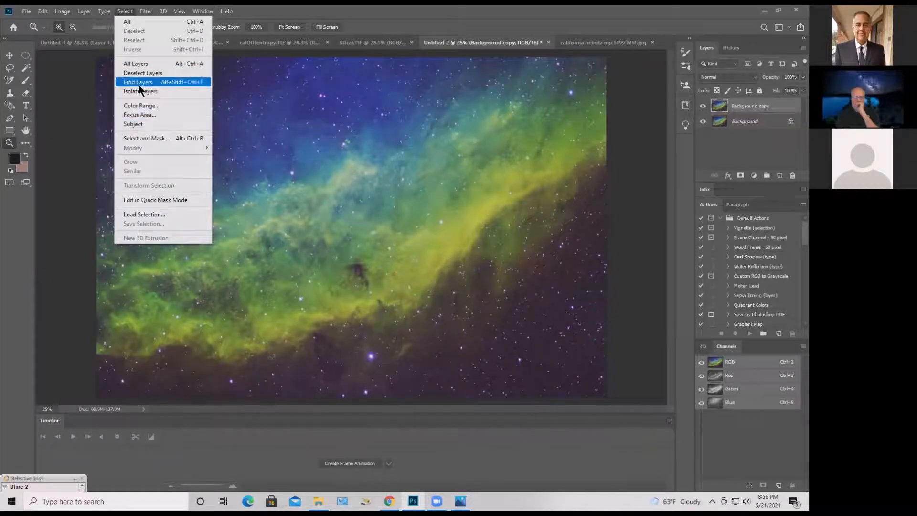
{"action": "mouse_move", "coordinate": [62, 11]}
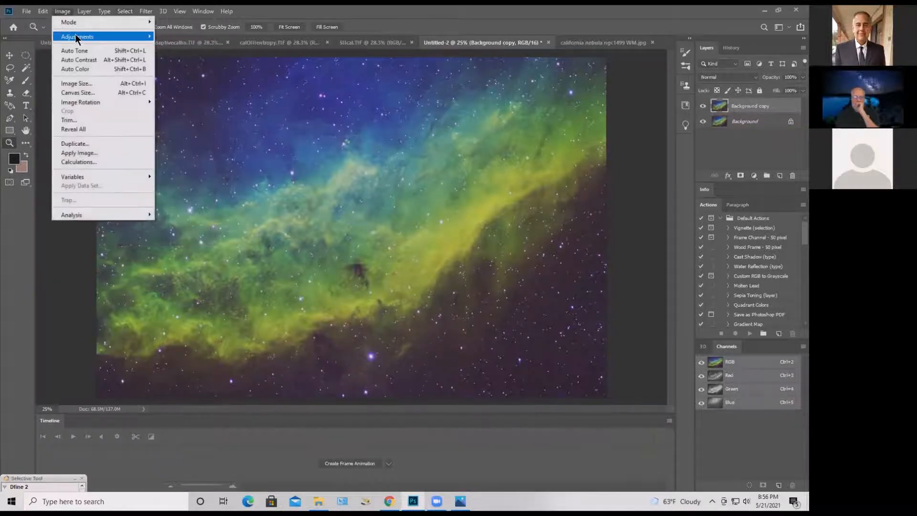
{"action": "mouse_move", "coordinate": [83, 36]}
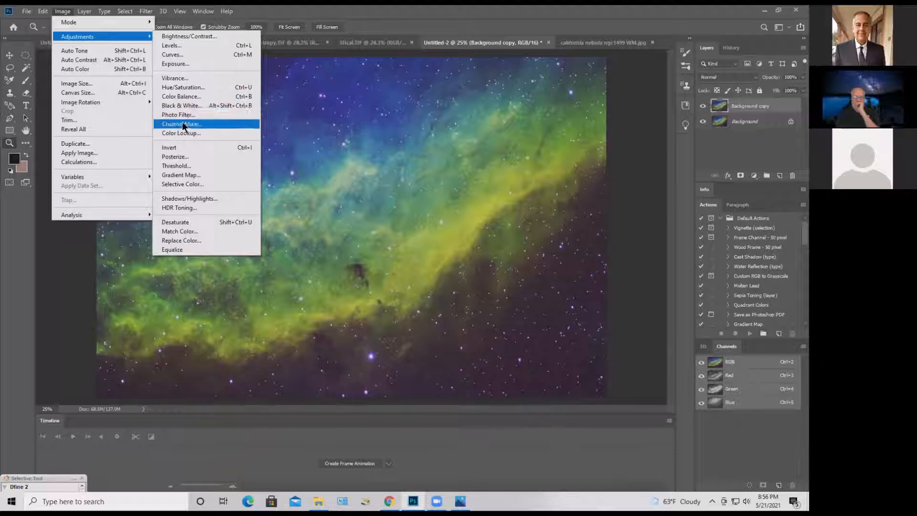
{"action": "left_click", "coordinate": [182, 184]}
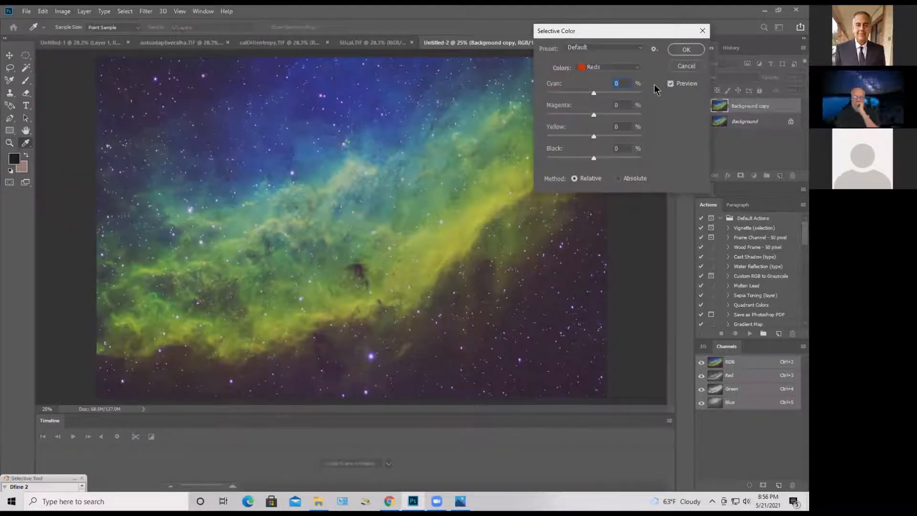
{"action": "left_click", "coordinate": [638, 68]}
{"action": "left_click", "coordinate": [626, 94]}
{"action": "left_click_drag", "start_coordinate": [593, 93], "coordinate": [479, 92]}
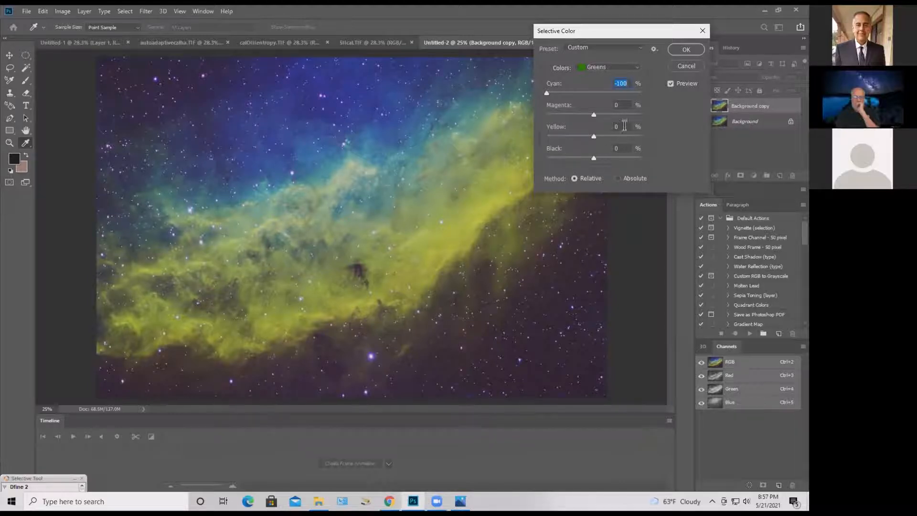
{"action": "left_click_drag", "start_coordinate": [594, 116], "coordinate": [581, 120]}
Compare the image with and without the Greens correction and apply the Selective Color adjustment
{"action": "left_click", "coordinate": [670, 83]}
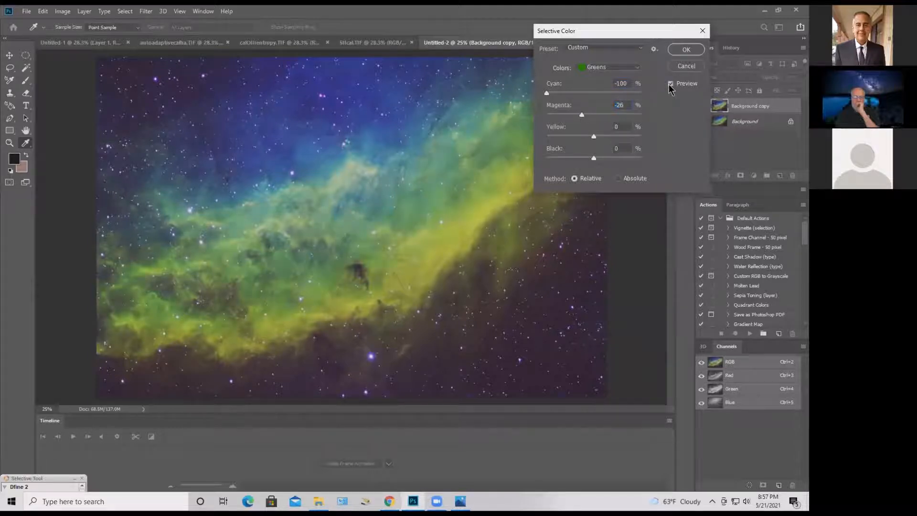
{"action": "left_click", "coordinate": [670, 84]}
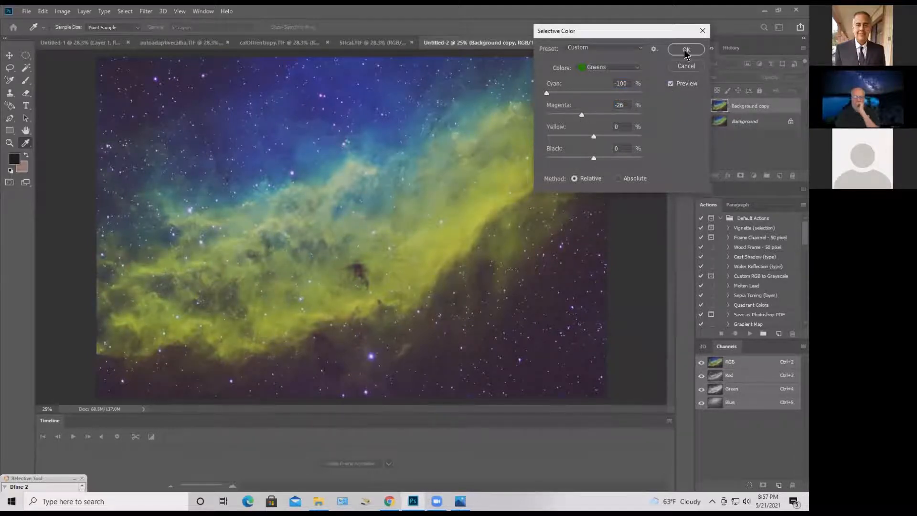
{"action": "left_click", "coordinate": [670, 83]}
{"action": "left_click", "coordinate": [670, 83]}
{"action": "left_click", "coordinate": [684, 49]}
{"action": "key", "text": "z"}
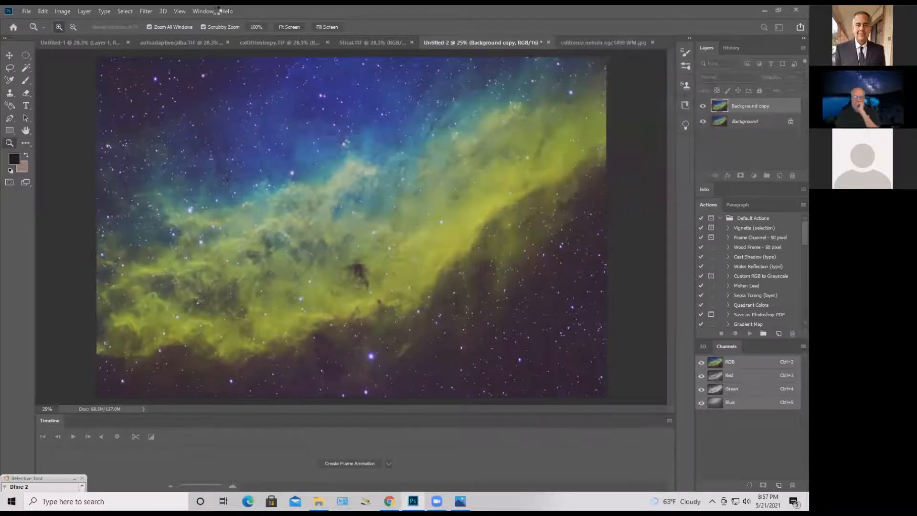
Start a second Selective Color adjustment on Background copy and set the Yellows to cyan -100% and magenta +22%
{"action": "left_click", "coordinate": [62, 11]}
{"action": "mouse_move", "coordinate": [120, 37]}
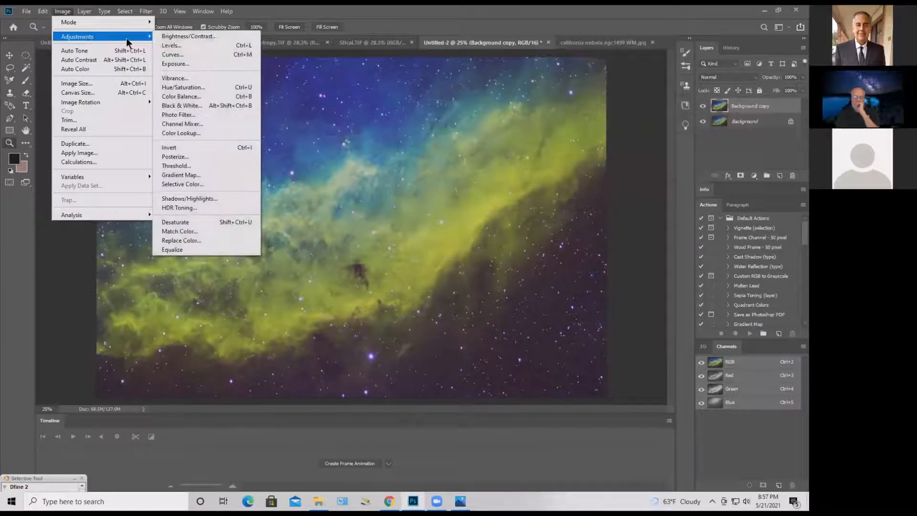
{"action": "left_click", "coordinate": [196, 185]}
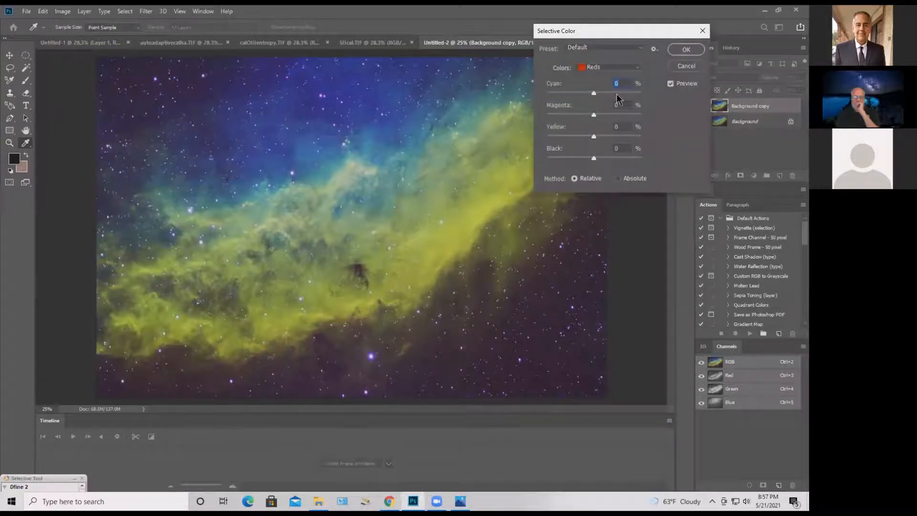
{"action": "left_click", "coordinate": [621, 71]}
{"action": "left_click", "coordinate": [614, 78]}
{"action": "left_click_drag", "start_coordinate": [594, 93], "coordinate": [500, 92]}
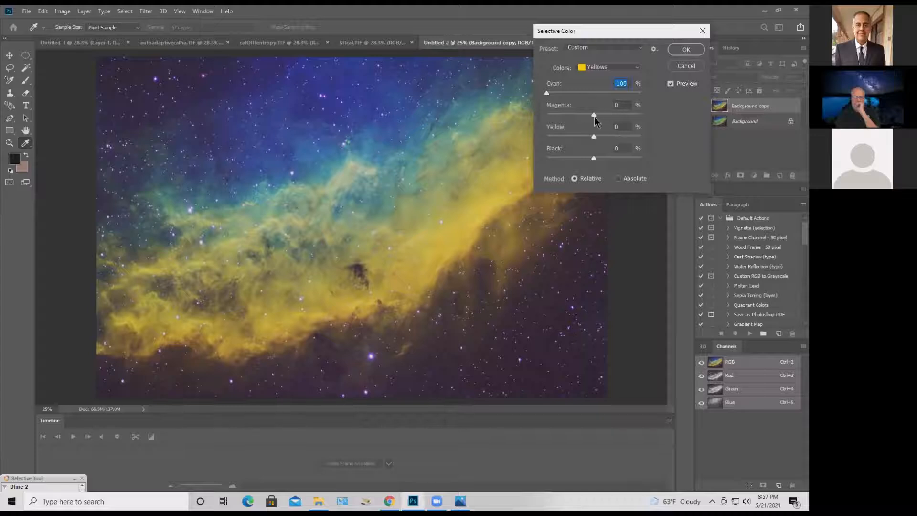
{"action": "left_click_drag", "start_coordinate": [594, 116], "coordinate": [596, 114]}
{"action": "left_click_drag", "start_coordinate": [606, 115], "coordinate": [604, 115]}
Compare the image with and without the Yellows correction and apply the Selective Color adjustment
{"action": "left_click", "coordinate": [671, 84]}
{"action": "left_click", "coordinate": [671, 84]}
{"action": "left_click", "coordinate": [670, 84]}
{"action": "left_click", "coordinate": [671, 84]}
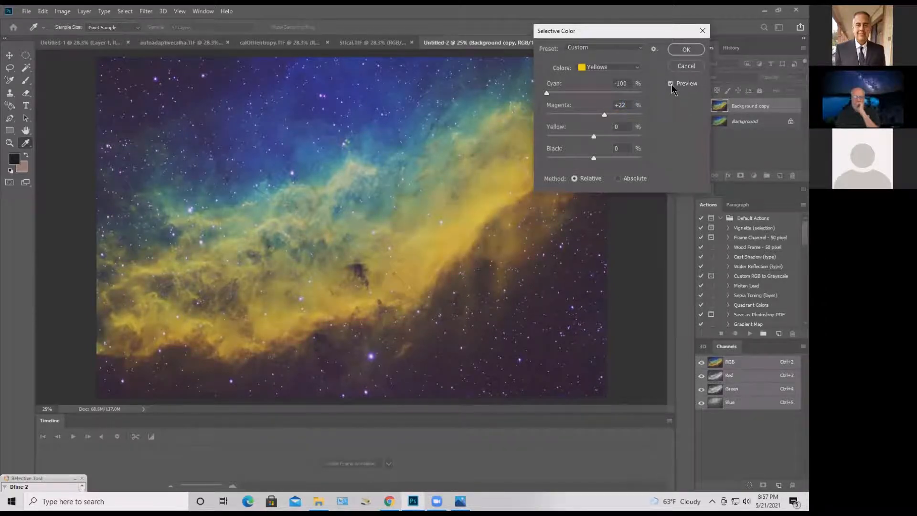
{"action": "left_click", "coordinate": [684, 50]}
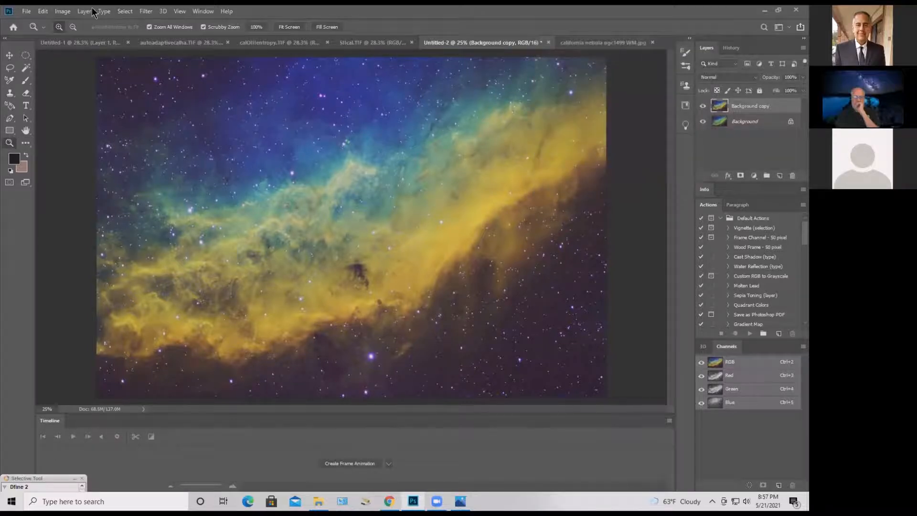
Apply a Selective Color adjustment to Background copy that reduces the yellow component of the Cyans
{"action": "left_click", "coordinate": [69, 12]}
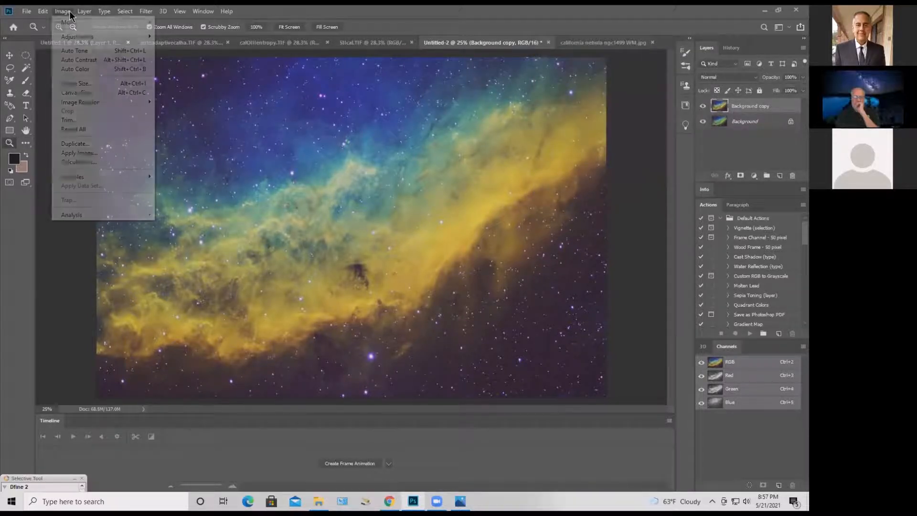
{"action": "mouse_move", "coordinate": [94, 38]}
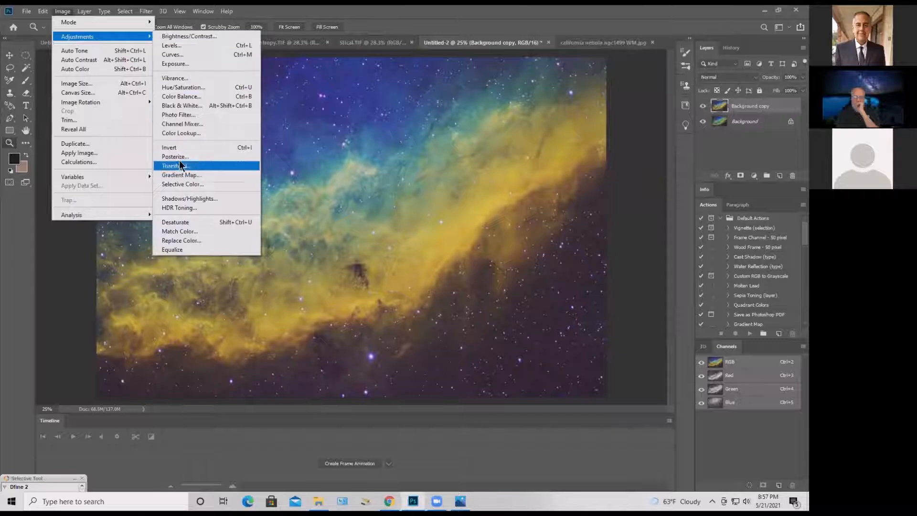
{"action": "left_click", "coordinate": [182, 184]}
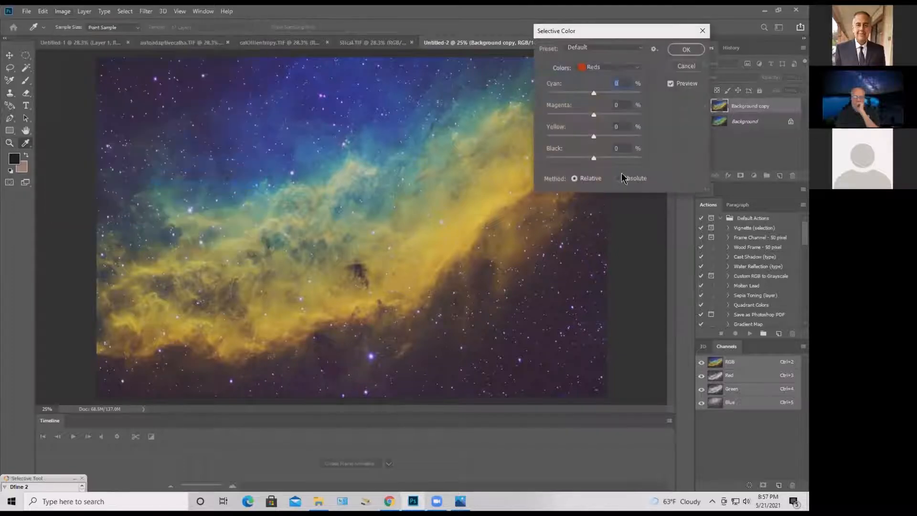
{"action": "left_click", "coordinate": [620, 70]}
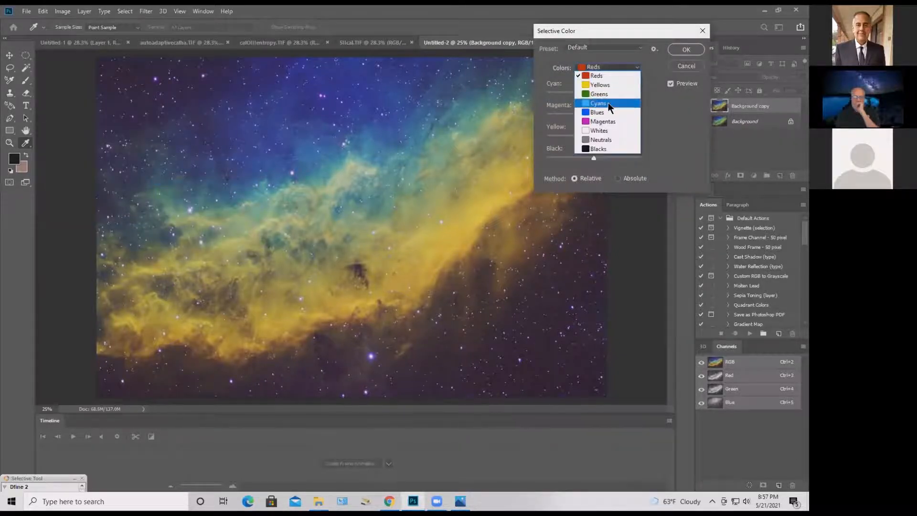
{"action": "left_click", "coordinate": [608, 102]}
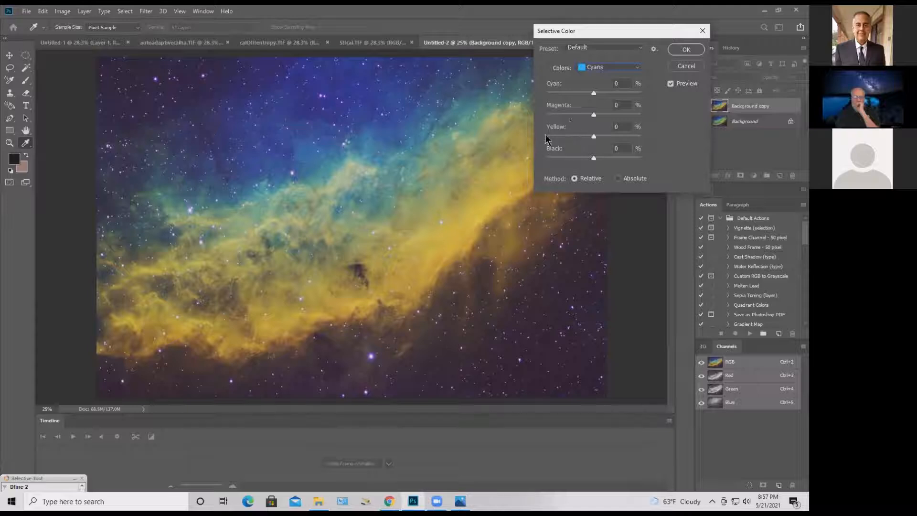
{"action": "left_click_drag", "start_coordinate": [594, 137], "coordinate": [560, 155]}
{"action": "left_click", "coordinate": [673, 85]}
{"action": "left_click", "coordinate": [684, 50]}
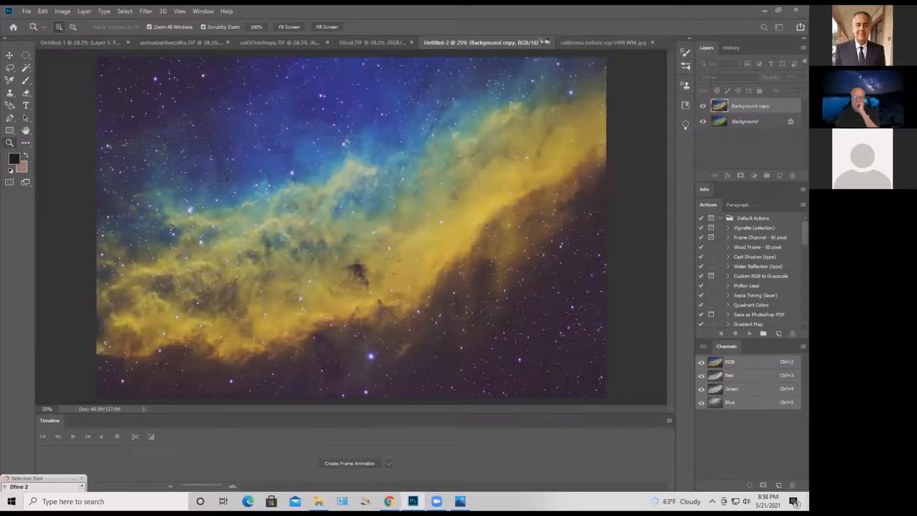
Apply another Selective Color adjustment to Background copy with the Cyans at magenta -20% and yellow -100%, previewing before and after
{"action": "left_click", "coordinate": [62, 11]}
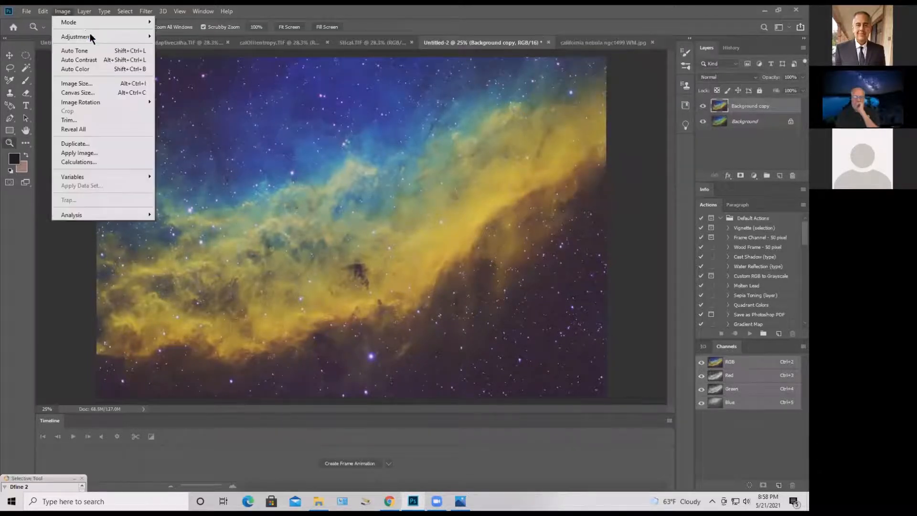
{"action": "mouse_move", "coordinate": [100, 36]}
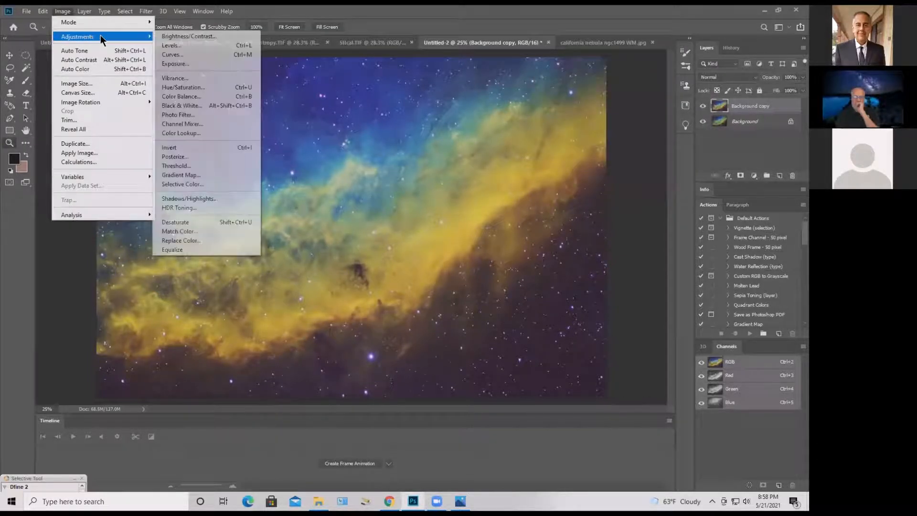
{"action": "left_click", "coordinate": [182, 184]}
{"action": "left_click", "coordinate": [610, 67]}
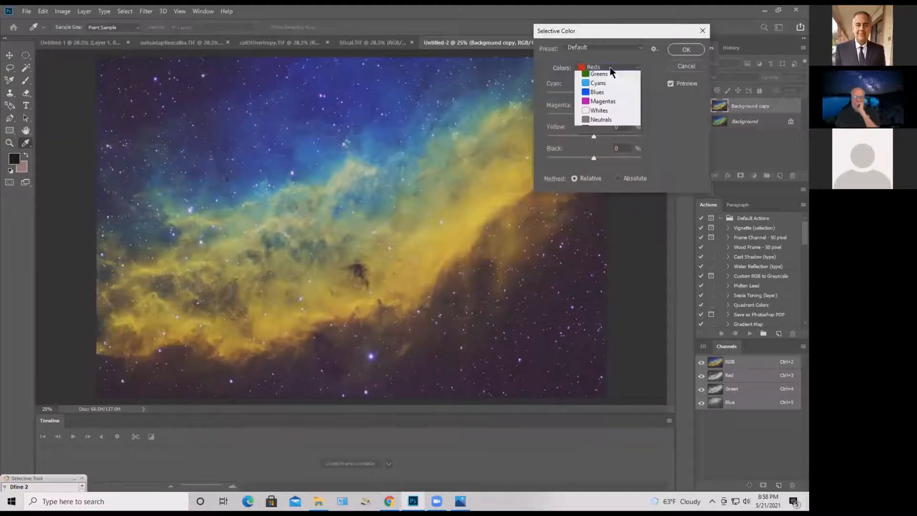
{"action": "left_click", "coordinate": [610, 82]}
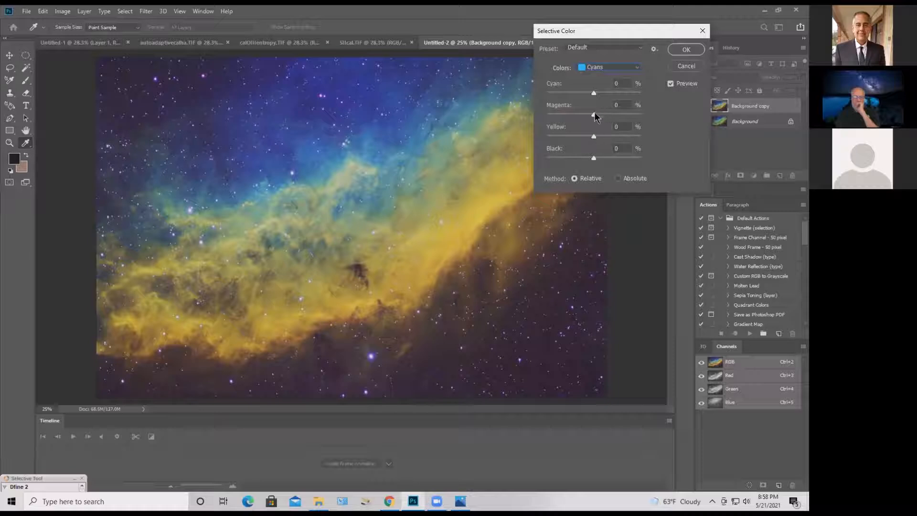
{"action": "mouse_move", "coordinate": [593, 115]}
{"action": "left_mouse_down"}
{"action": "mouse_move", "coordinate": [546, 126]}
{"action": "mouse_move", "coordinate": [608, 127]}
{"action": "mouse_move", "coordinate": [584, 128]}
{"action": "left_mouse_up"}
{"action": "left_click", "coordinate": [593, 137]}
{"action": "left_click_drag", "start_coordinate": [593, 137], "coordinate": [467, 133]}
{"action": "left_click", "coordinate": [670, 85]}
{"action": "left_click", "coordinate": [669, 84]}
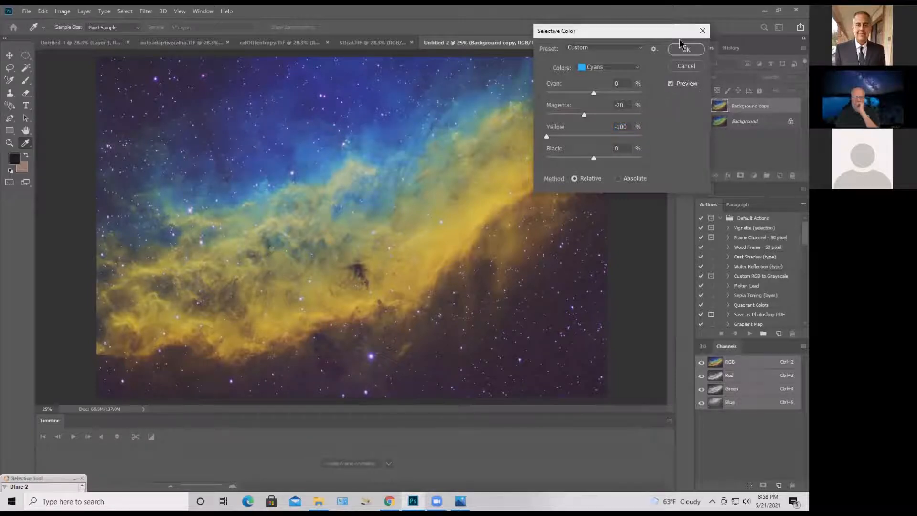
{"action": "left_click", "coordinate": [683, 53]}
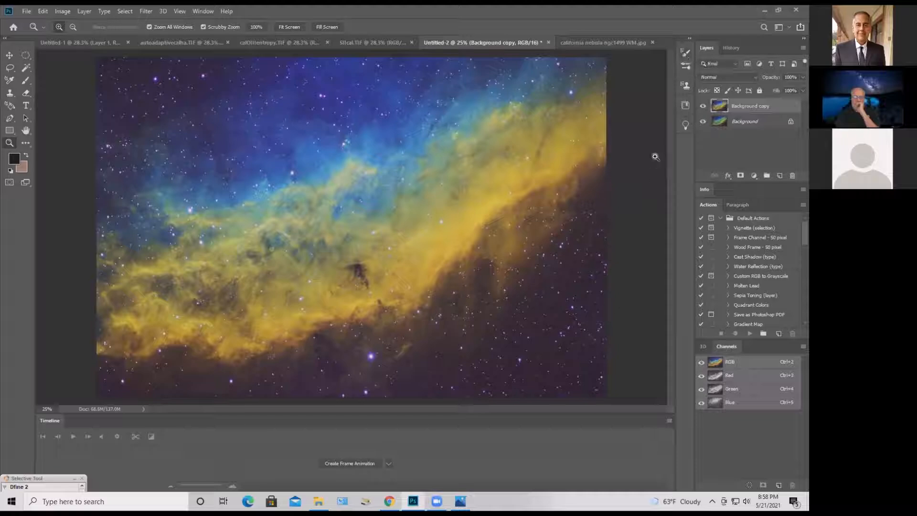
Compare the corrected Background copy with the original Background by hiding and showing the copy
{"action": "left_click", "coordinate": [702, 107]}
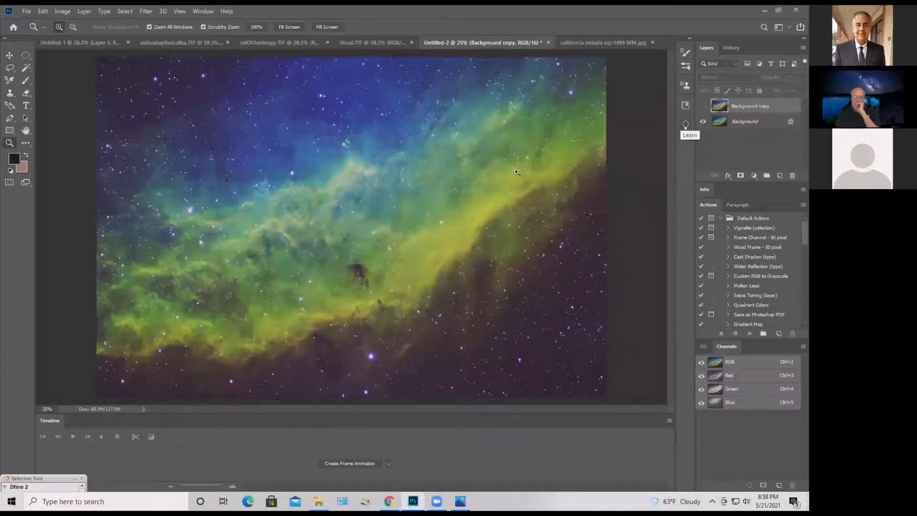
{"action": "left_click", "coordinate": [703, 107]}
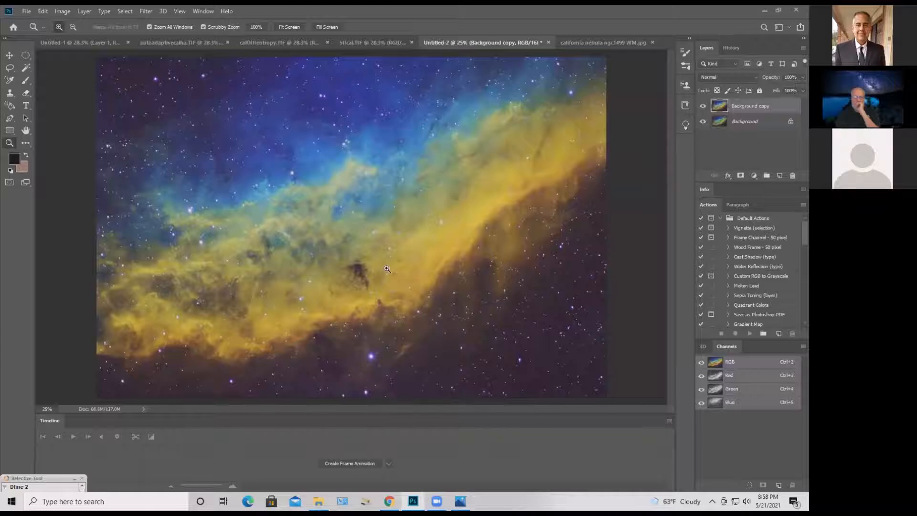
{"action": "left_click_drag", "start_coordinate": [438, 266], "coordinate": [425, 320]}
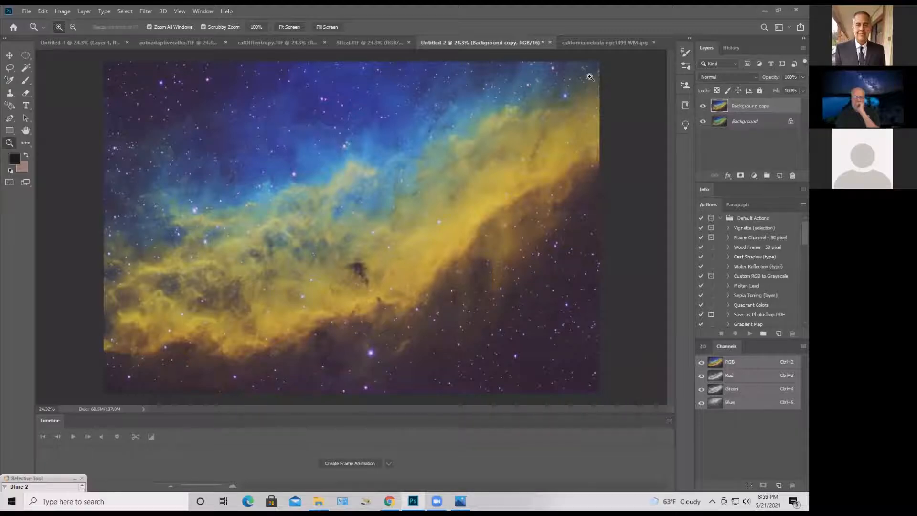
Close the three monochrome source TIF documents, discarding the changes to autoadaptivecalha.TIF
{"action": "left_click", "coordinate": [408, 43]}
{"action": "left_click", "coordinate": [363, 43]}
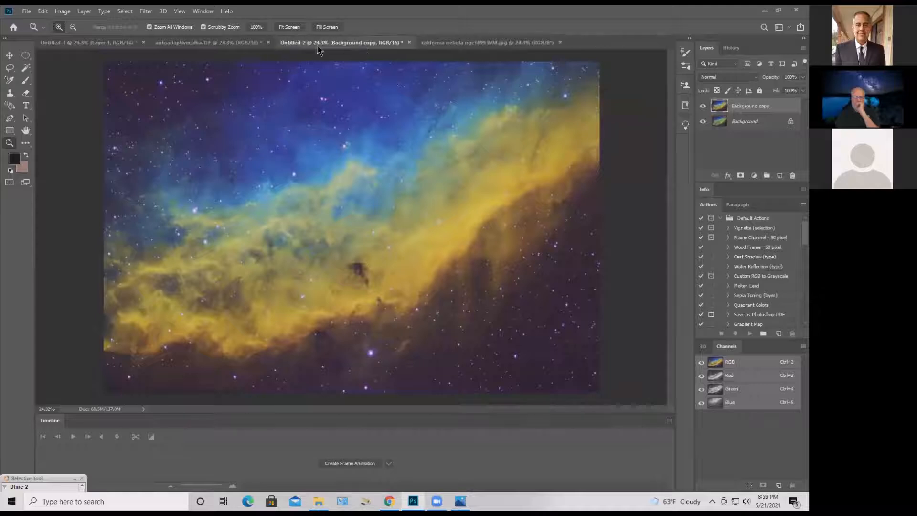
{"action": "left_click", "coordinate": [268, 42]}
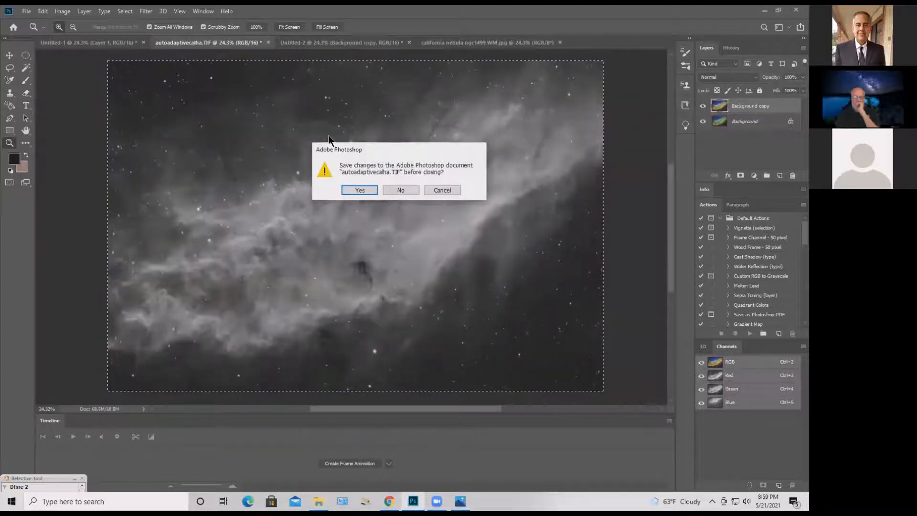
{"action": "left_click", "coordinate": [393, 189]}
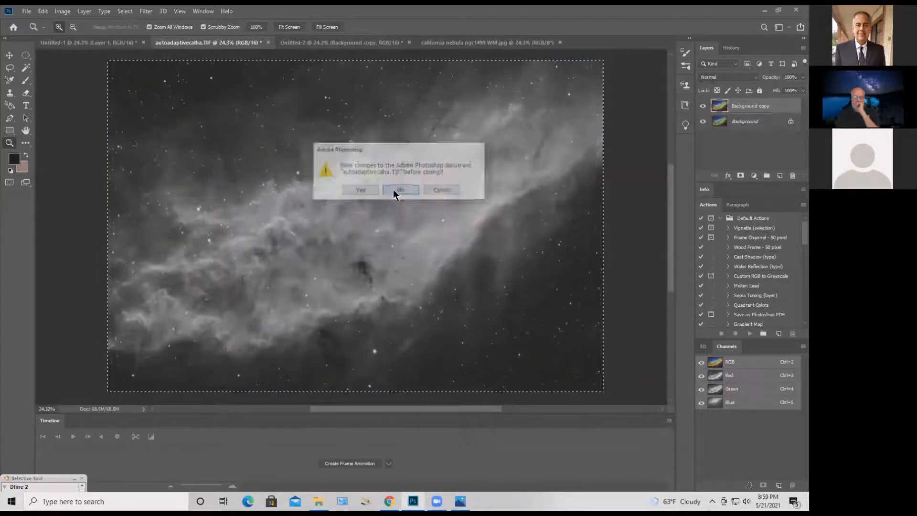
In the Untitled-1 galaxy image, select the white core of the bright star beside the galaxy with the Magic Wand
{"action": "left_click", "coordinate": [109, 43]}
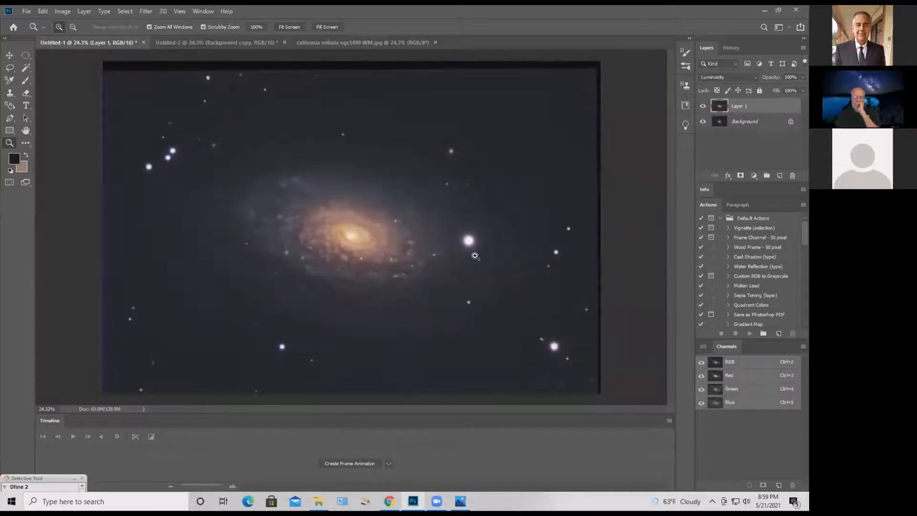
{"action": "left_click_drag", "start_coordinate": [473, 249], "coordinate": [537, 252]}
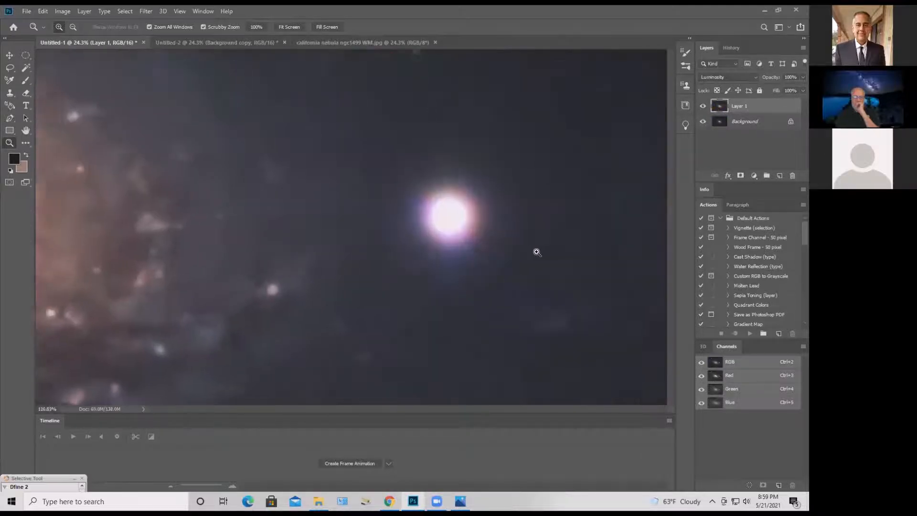
{"action": "left_click", "coordinate": [27, 69]}
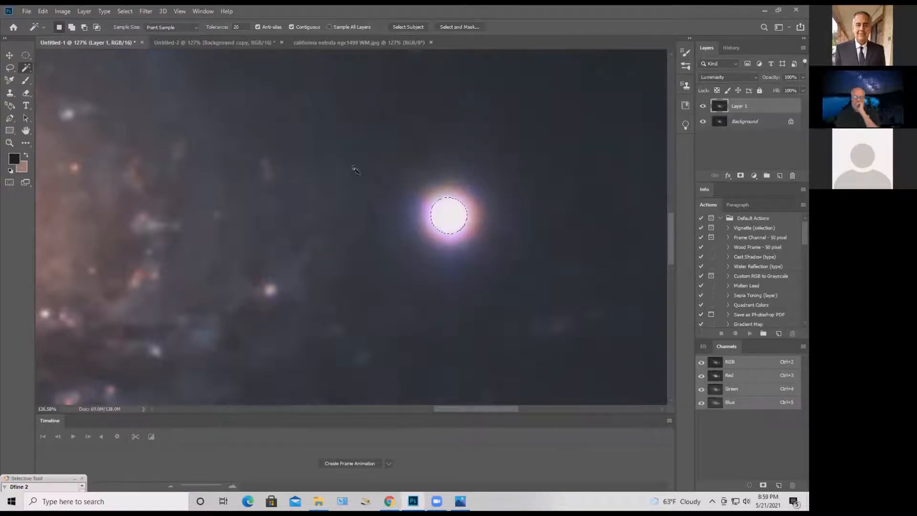
Expand the selection around the bright star's core by 24 pixels
{"action": "left_click", "coordinate": [10, 143]}
{"action": "left_click_drag", "start_coordinate": [289, 197], "coordinate": [202, 205]}
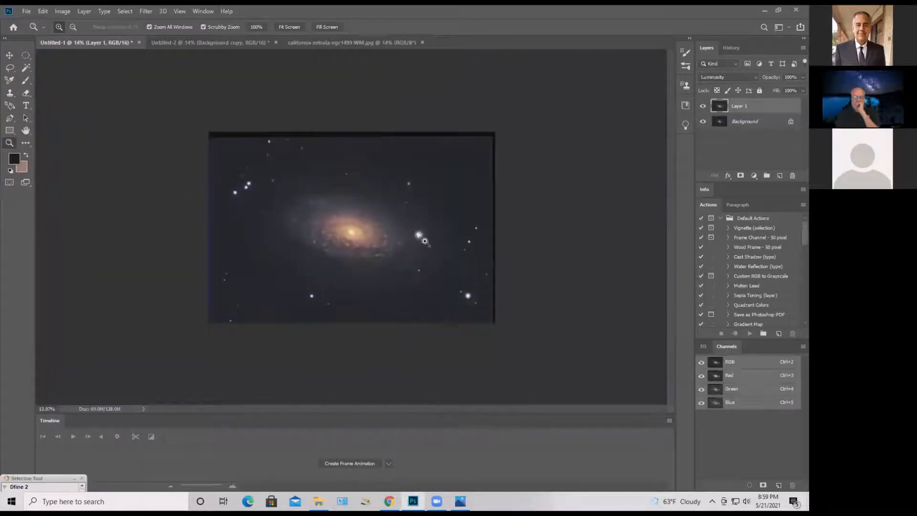
{"action": "left_click_drag", "start_coordinate": [427, 242], "coordinate": [505, 252]}
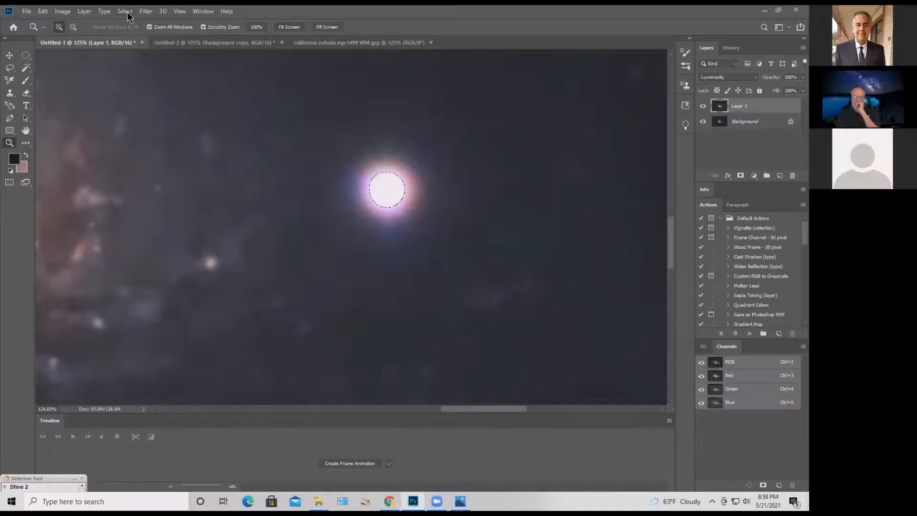
{"action": "left_click", "coordinate": [127, 14]}
{"action": "mouse_move", "coordinate": [141, 151]}
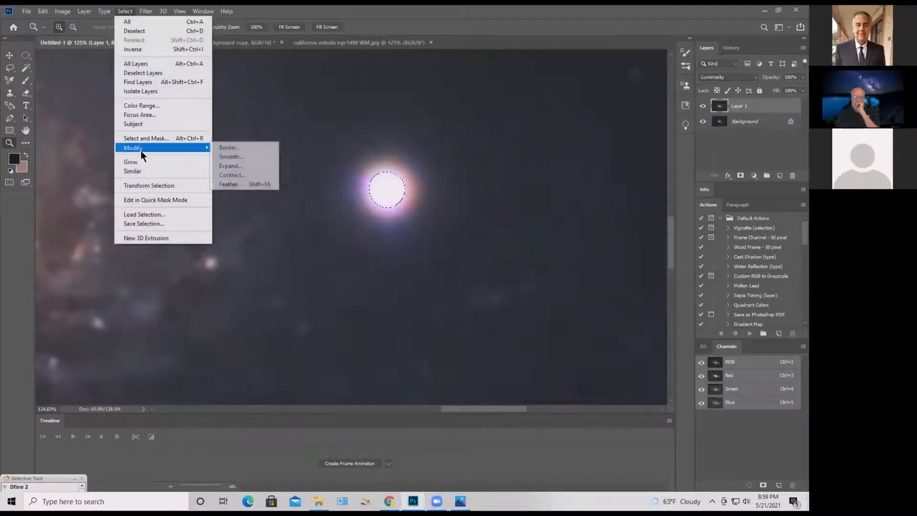
{"action": "left_click", "coordinate": [234, 166]}
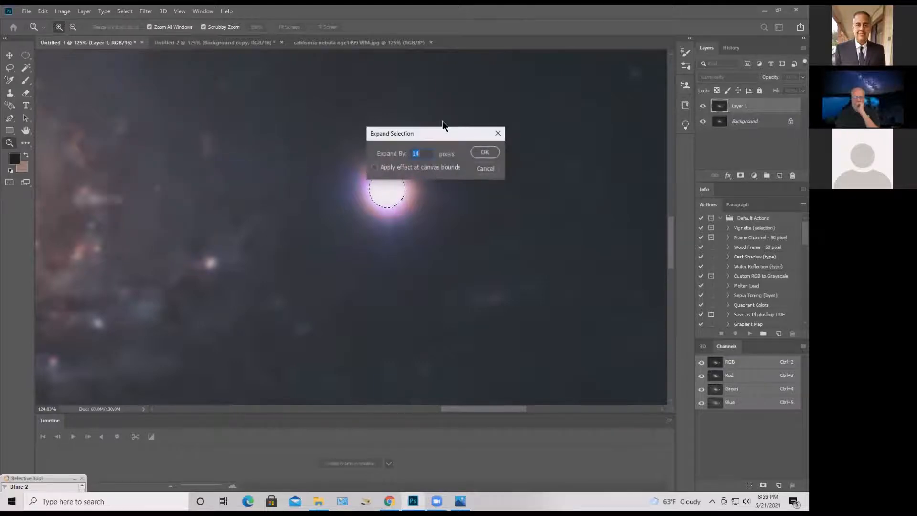
{"action": "left_click_drag", "start_coordinate": [434, 133], "coordinate": [505, 75]}
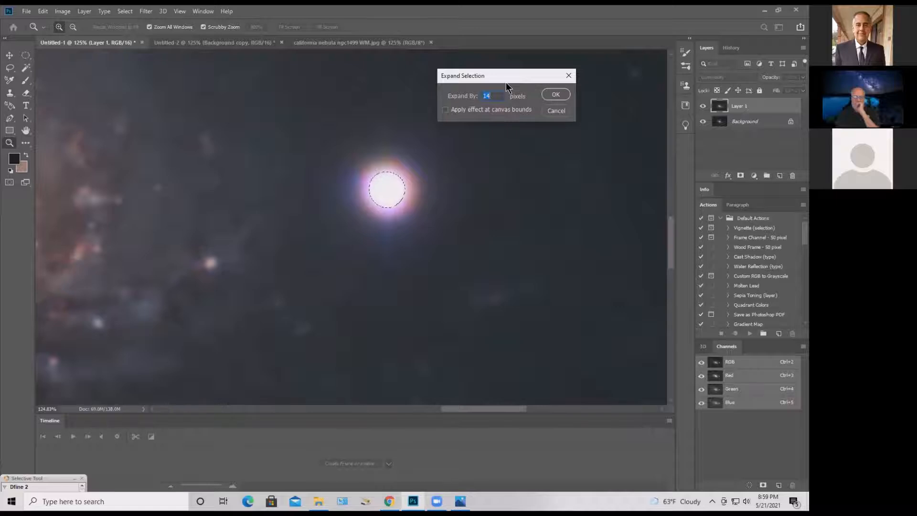
{"action": "type", "text": "24"}
{"action": "key", "text": "Return"}
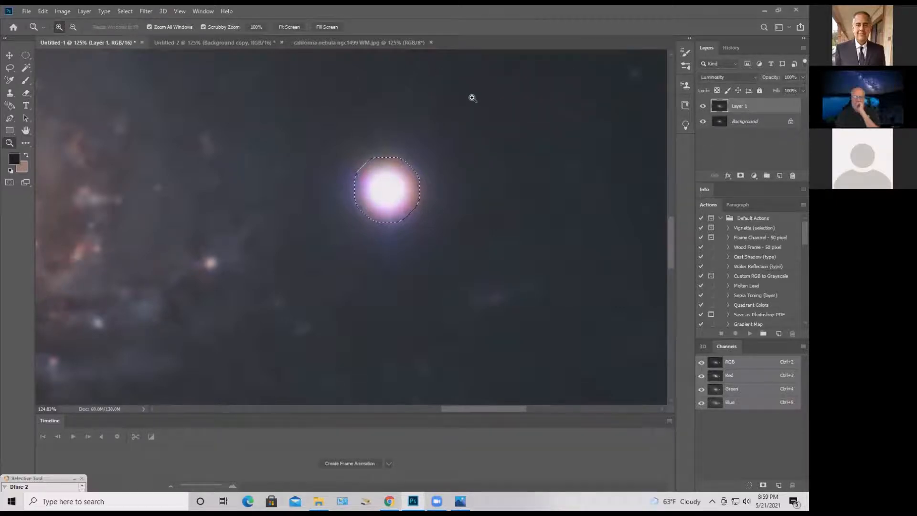
Feather the star selection by 8 pixels and hide its outline
{"action": "key", "text": "shift+F6"}
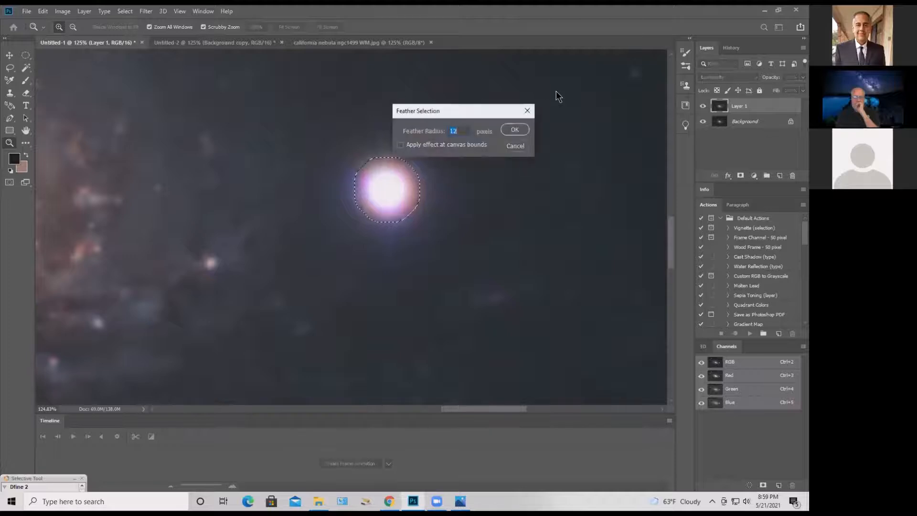
{"action": "type", "text": "8"}
{"action": "key", "text": "Return"}
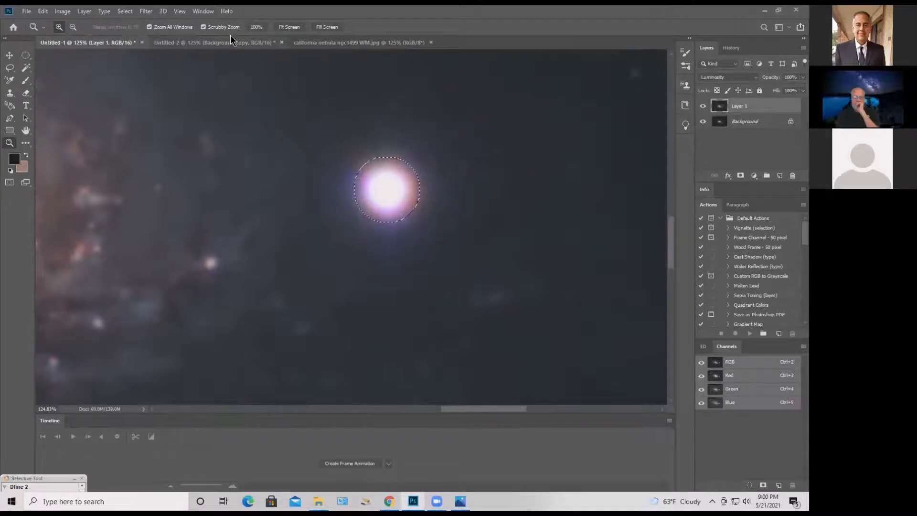
{"action": "key", "text": "ctrl+h"}
Shrink the selected star on Layer 1 with the Pinch distort filter at an amount of 37%
{"action": "left_click", "coordinate": [146, 11]}
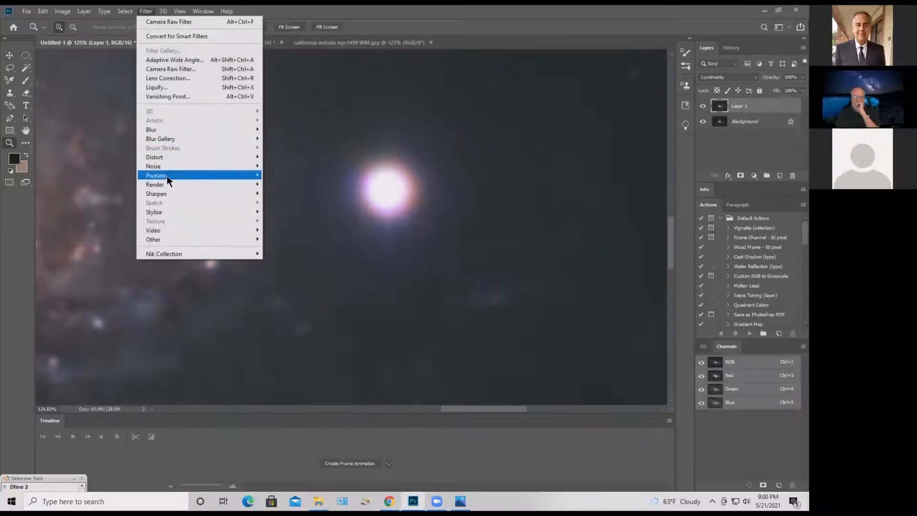
{"action": "mouse_move", "coordinate": [180, 159]}
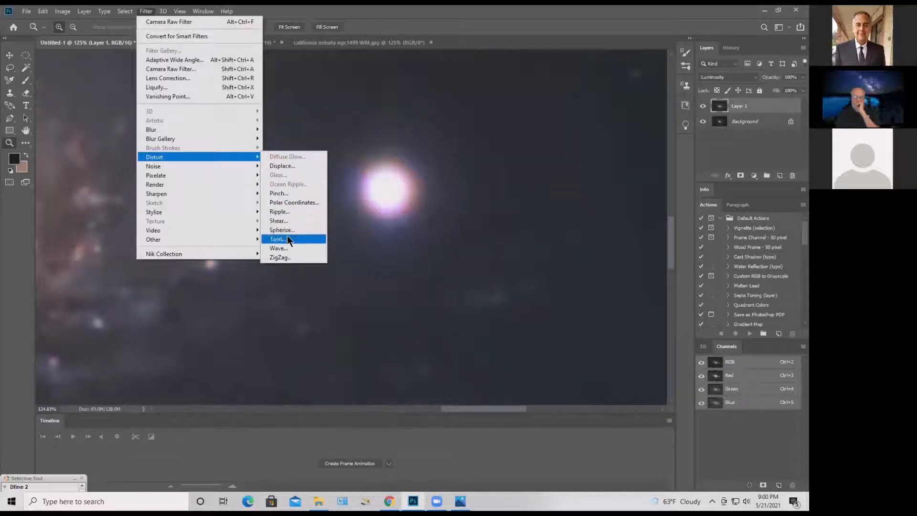
{"action": "left_click", "coordinate": [282, 194]}
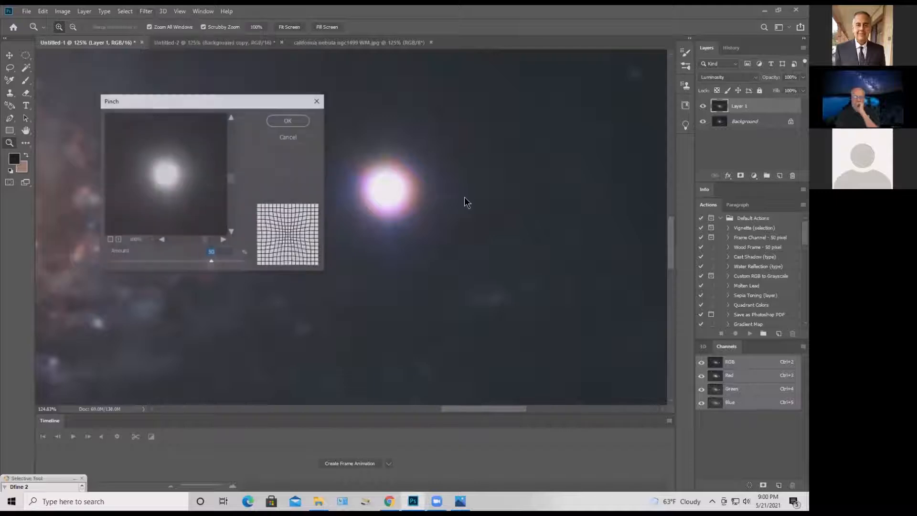
{"action": "left_click_drag", "start_coordinate": [208, 102], "coordinate": [202, 104]}
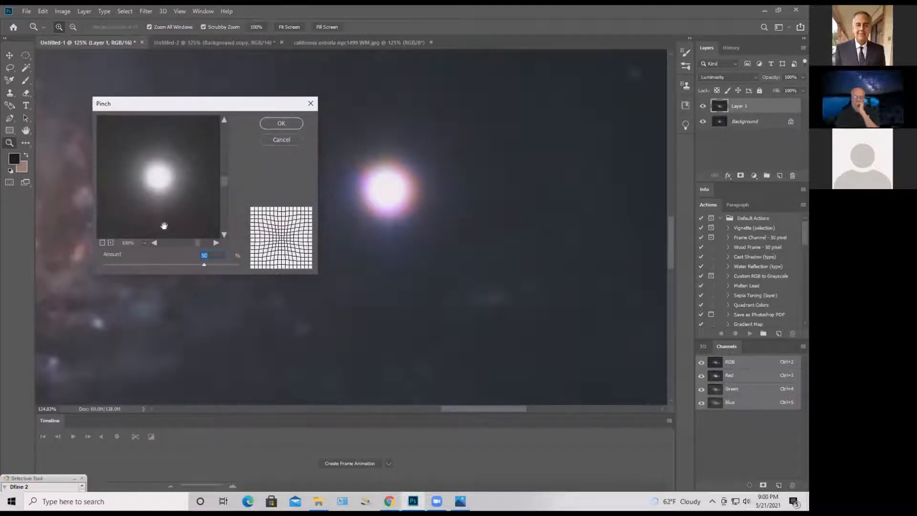
{"action": "mouse_move", "coordinate": [205, 264]}
{"action": "left_mouse_down"}
{"action": "mouse_move", "coordinate": [146, 265]}
{"action": "mouse_move", "coordinate": [197, 277]}
{"action": "left_mouse_up"}
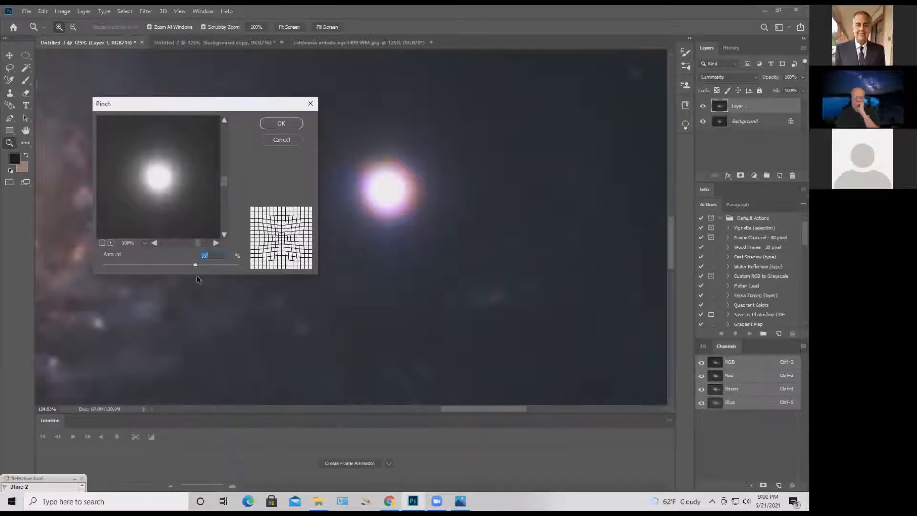
{"action": "left_click", "coordinate": [281, 124]}
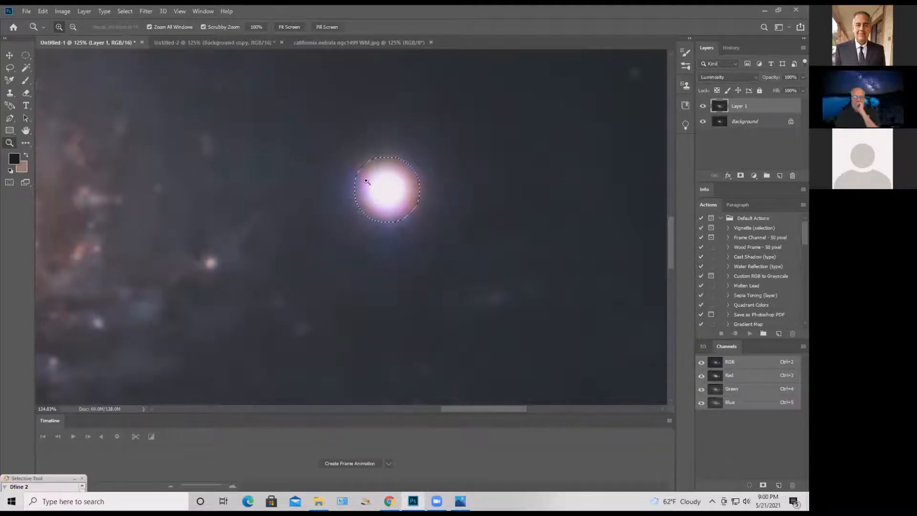
Expand the selection further around the bright star's glow
{"action": "left_click", "coordinate": [124, 12]}
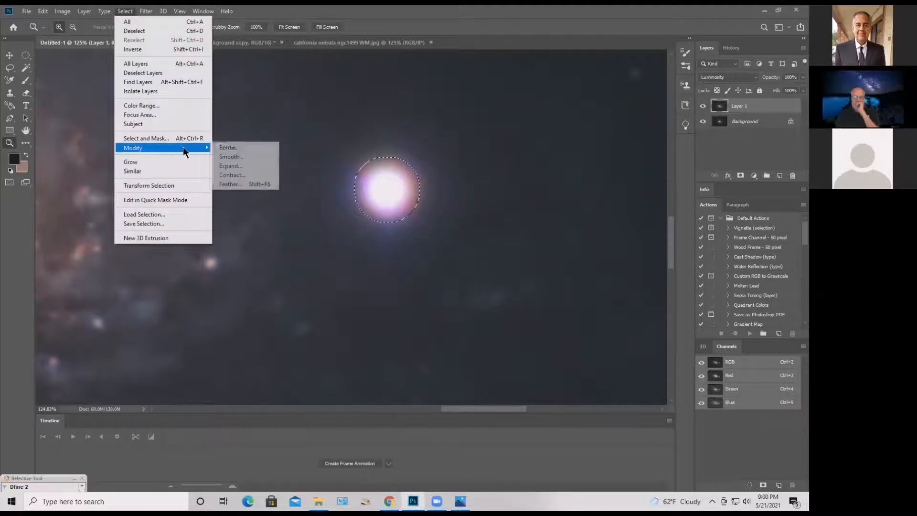
{"action": "left_click", "coordinate": [234, 163]}
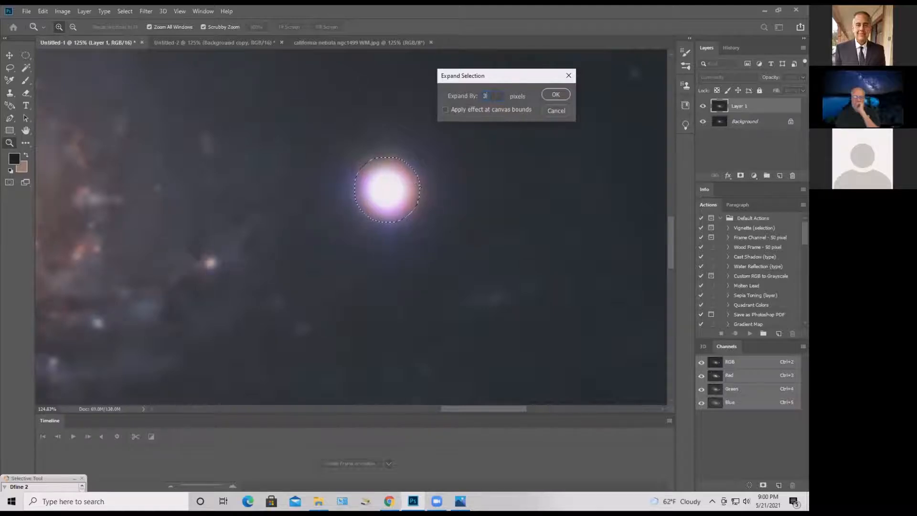
{"action": "key", "text": "Return"}
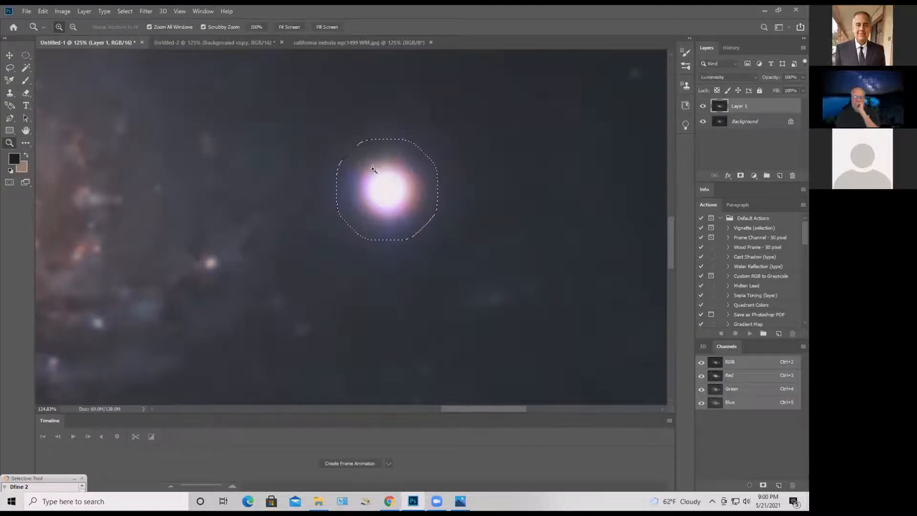
Hide the outline of the expanded star selection and feather the selection by 8 pixels
{"action": "key", "text": "ctrl+d"}
{"action": "left_click", "coordinate": [62, 11]}
{"action": "mouse_move", "coordinate": [104, 11]}
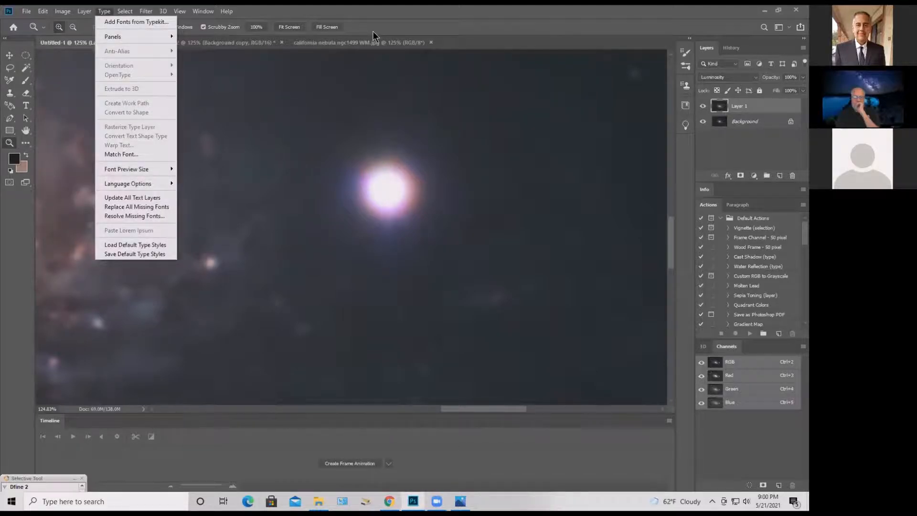
{"action": "key", "text": "shift+F6"}
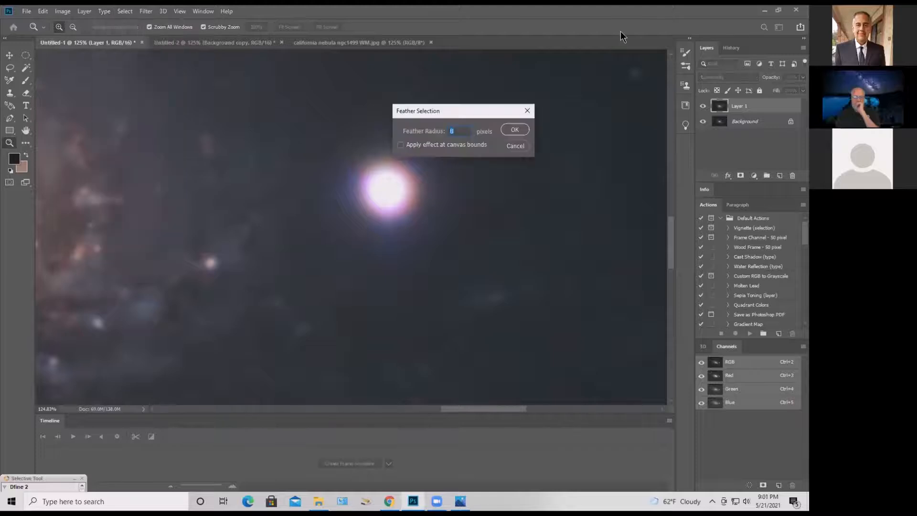
{"action": "key", "text": "Return"}
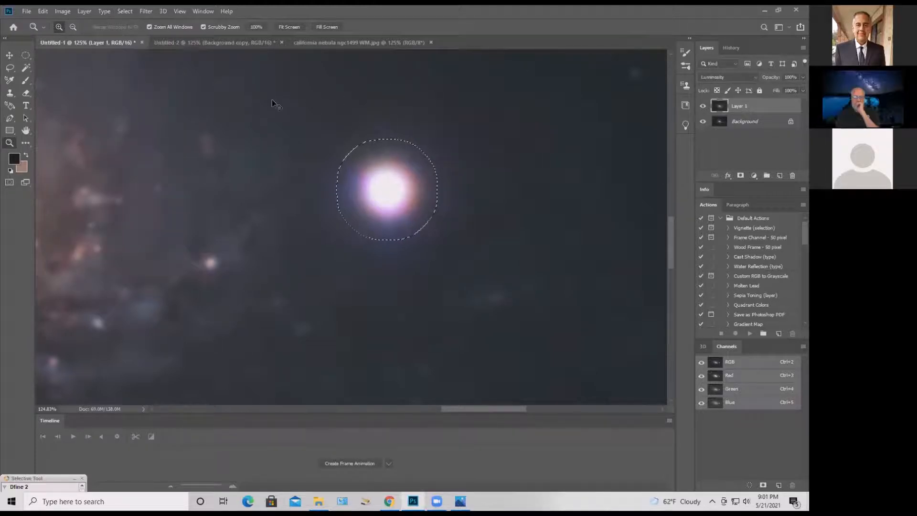
Try the Pinch distort filter on the selected star at an amount of 34%, and undo it
{"action": "left_click", "coordinate": [145, 11]}
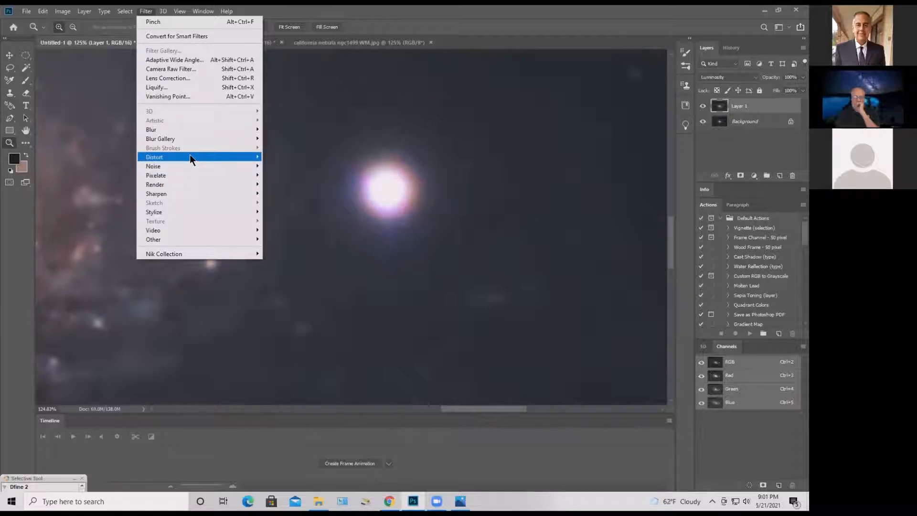
{"action": "mouse_move", "coordinate": [190, 155]}
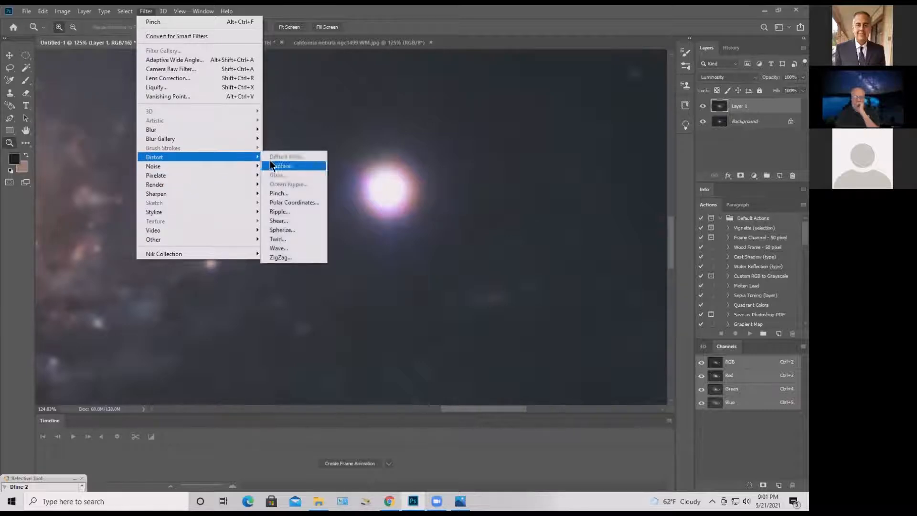
{"action": "left_click", "coordinate": [278, 193]}
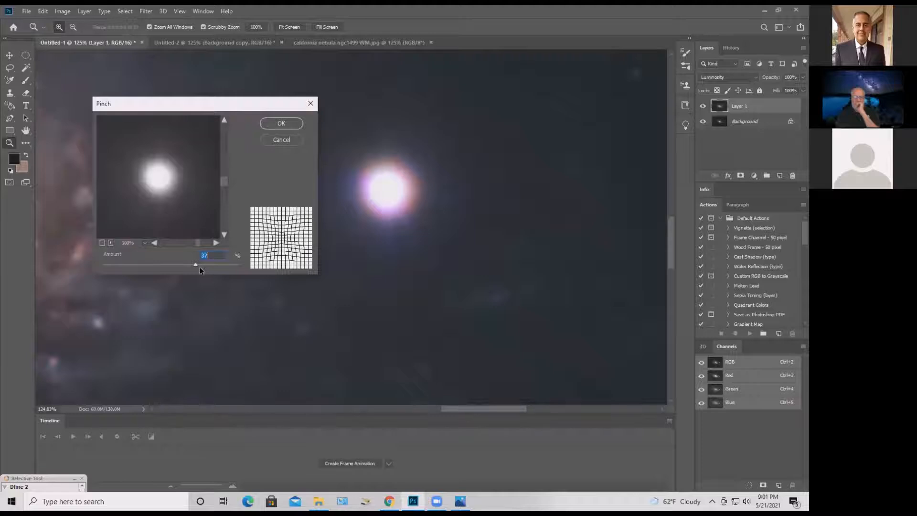
{"action": "key", "text": "Down"}
{"action": "key", "text": "Down"}
{"action": "key", "text": "Down"}
{"action": "left_click", "coordinate": [279, 124]}
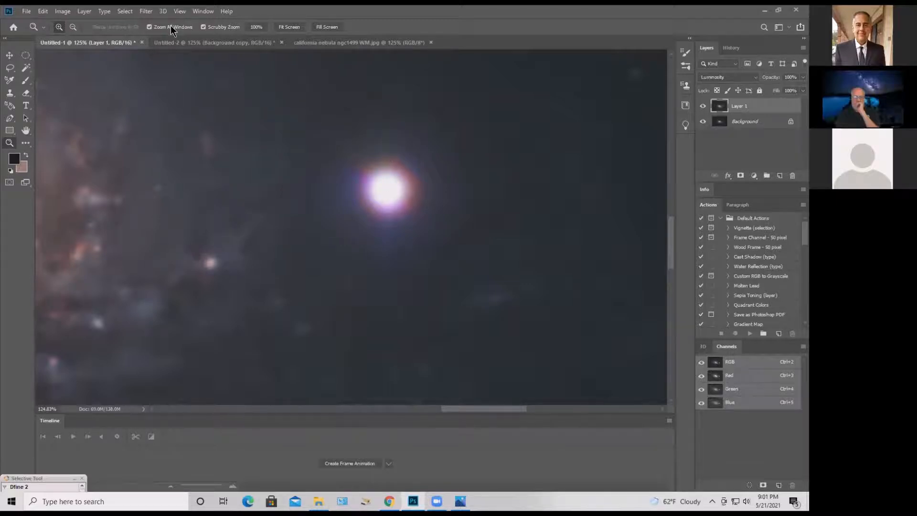
{"action": "key", "text": "ctrl+z"}
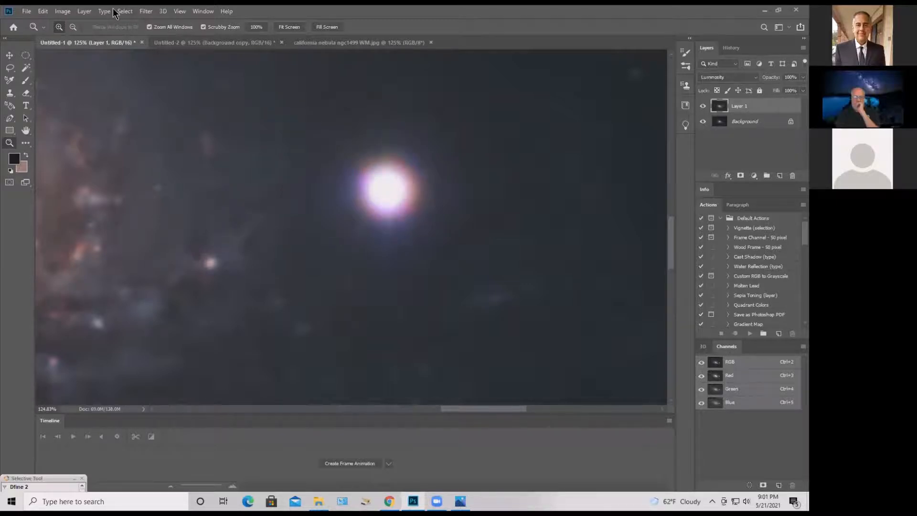
Shrink the selected star on Layer 1 with the Pinch distort filter at a gentler amount of 20%
{"action": "left_click", "coordinate": [145, 12]}
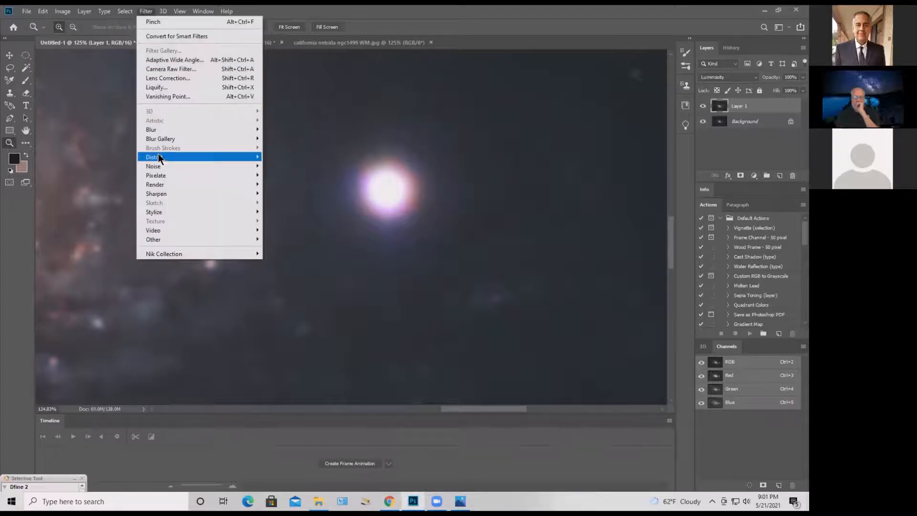
{"action": "mouse_move", "coordinate": [160, 157]}
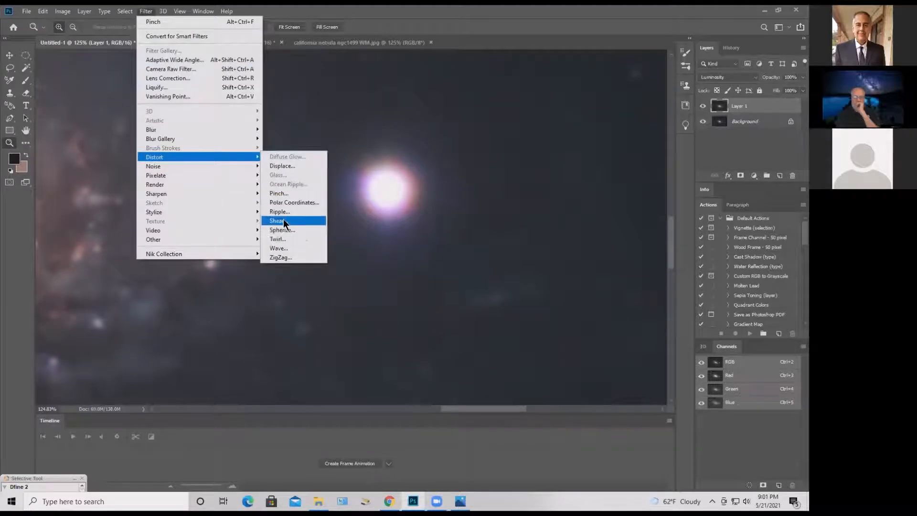
{"action": "left_click", "coordinate": [277, 193]}
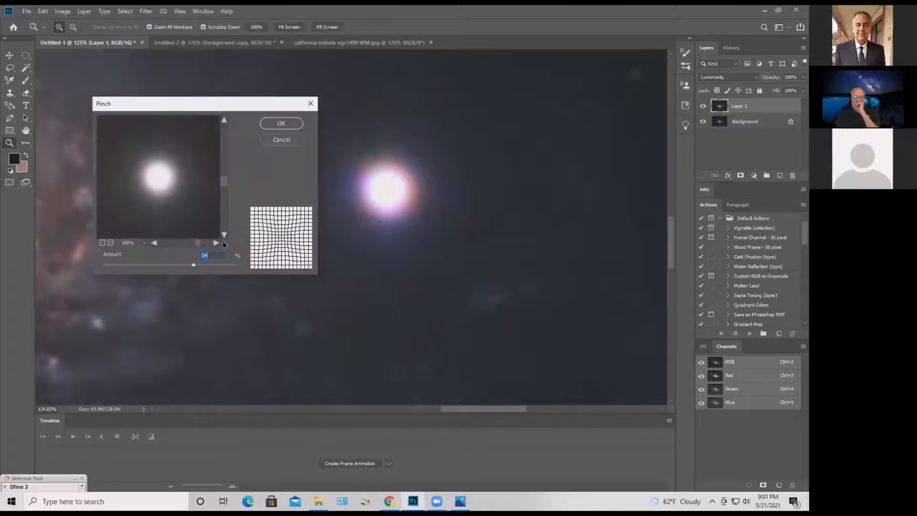
{"action": "left_click_drag", "start_coordinate": [194, 264], "coordinate": [185, 263]}
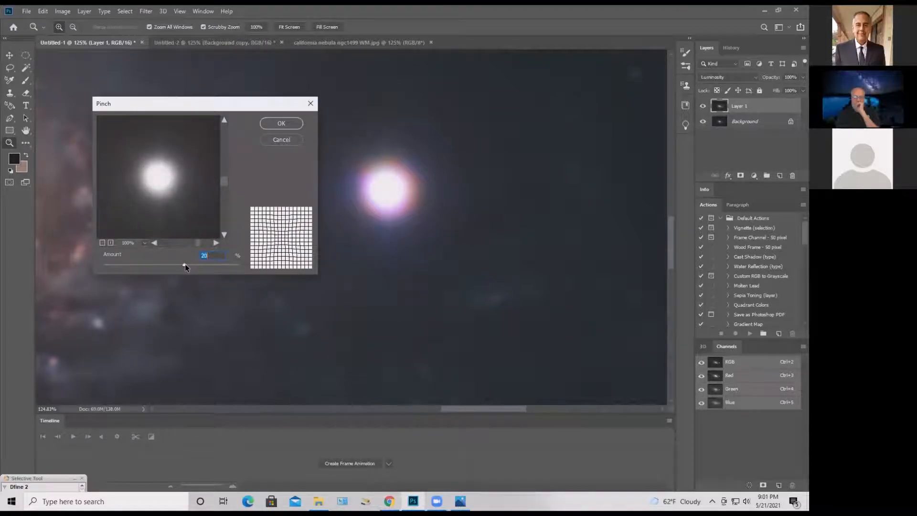
{"action": "left_click", "coordinate": [272, 123]}
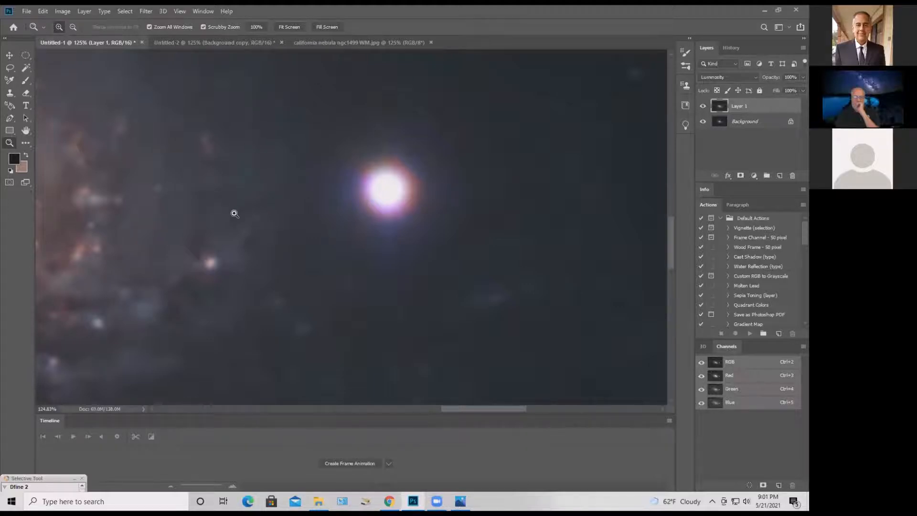
{"action": "left_click_drag", "start_coordinate": [231, 213], "coordinate": [175, 240]}
{"action": "left_click_drag", "start_coordinate": [84, 197], "coordinate": [138, 216]}
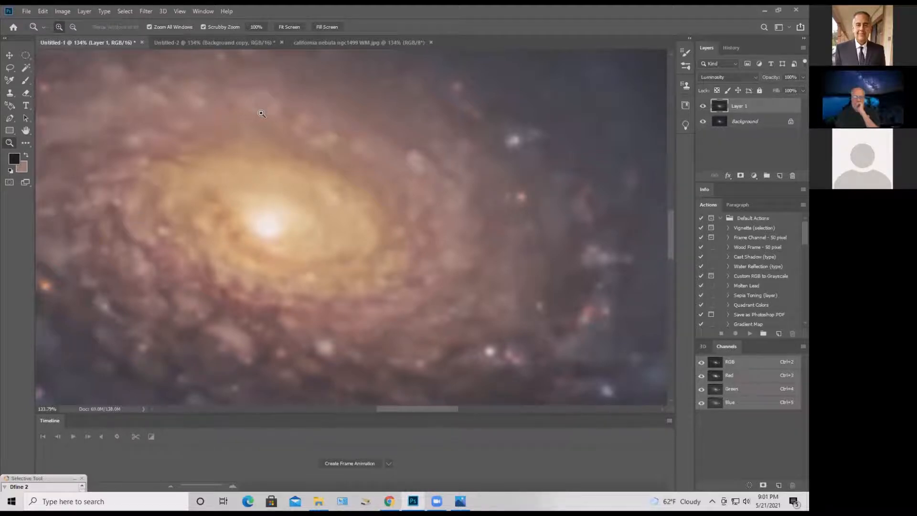
{"action": "left_click_drag", "start_coordinate": [323, 177], "coordinate": [297, 190]}
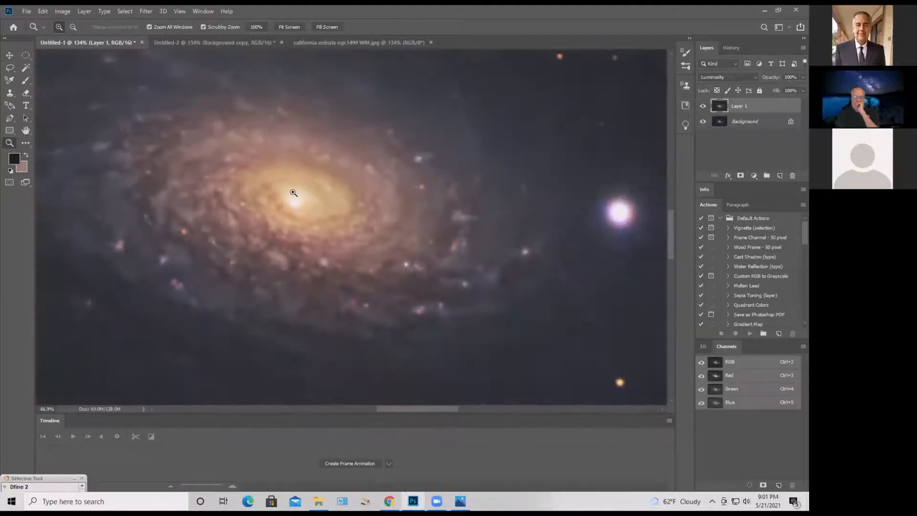
In the Untitled-2 nebula image, darken the Background copy with RGB Curves, mapping input 22 to output 18 and input 132 to output 125
{"action": "left_click", "coordinate": [347, 43]}
{"action": "left_click_drag", "start_coordinate": [355, 213], "coordinate": [371, 223]}
{"action": "left_click", "coordinate": [253, 44]}
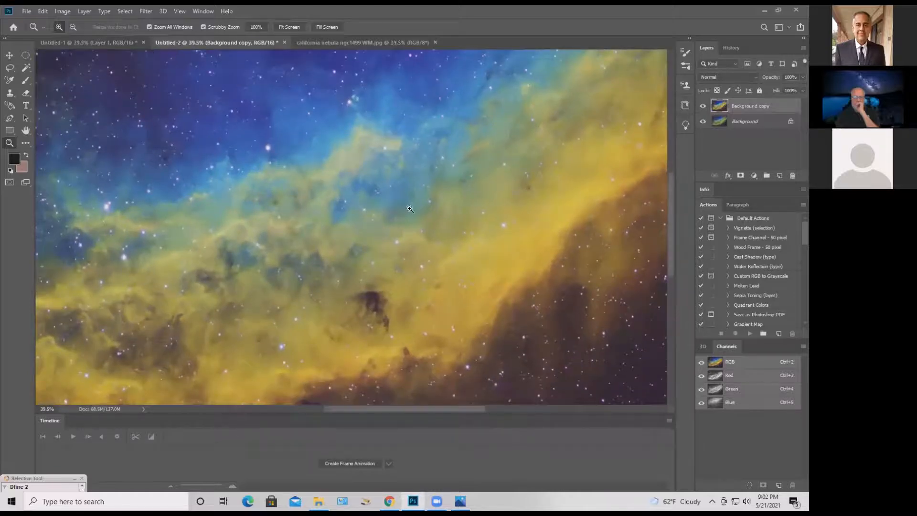
{"action": "key", "text": "ctrl+m"}
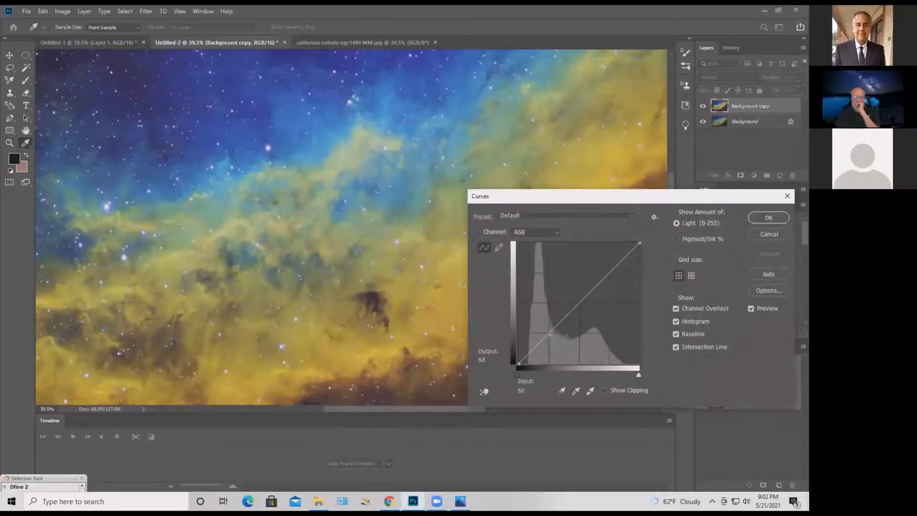
{"action": "mouse_move", "coordinate": [532, 349]}
{"action": "left_mouse_down"}
{"action": "mouse_move", "coordinate": [538, 331]}
{"action": "mouse_move", "coordinate": [529, 354]}
{"action": "left_mouse_up"}
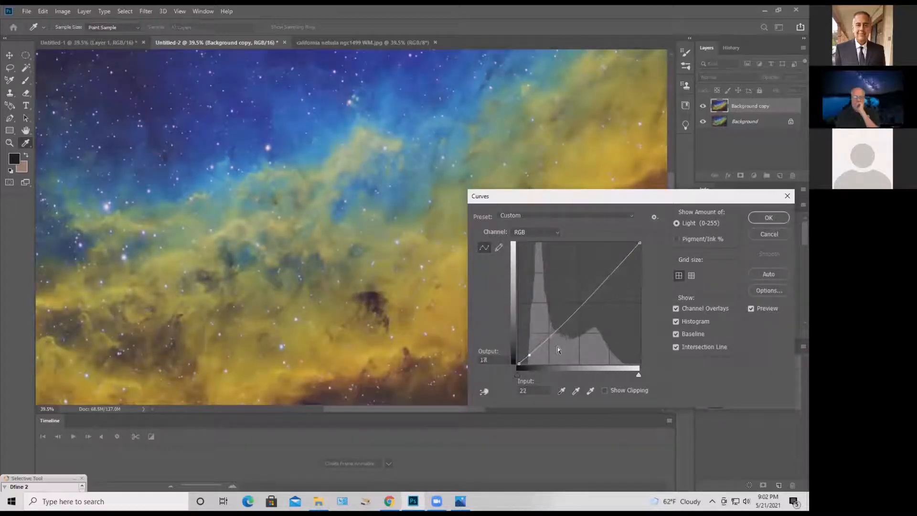
{"action": "left_click", "coordinate": [579, 305]}
{"action": "left_click_drag", "start_coordinate": [579, 304], "coordinate": [581, 304]}
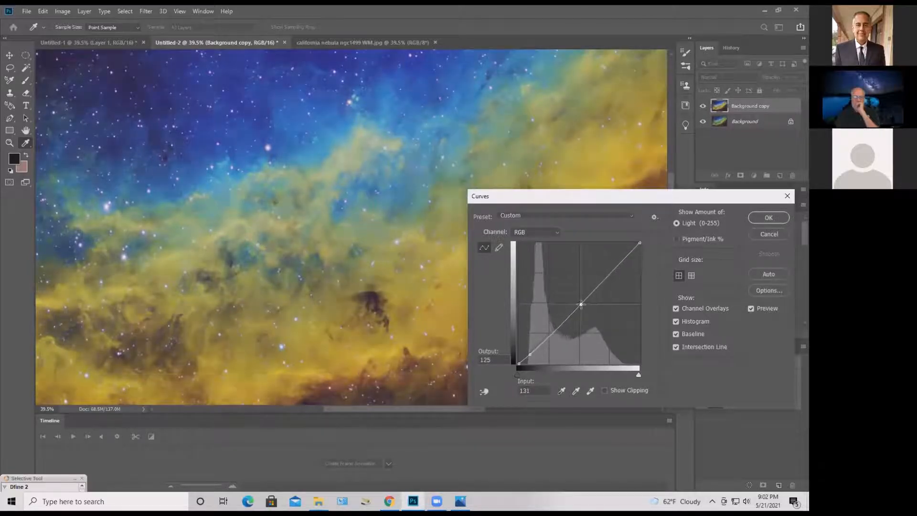
{"action": "left_click", "coordinate": [766, 217]}
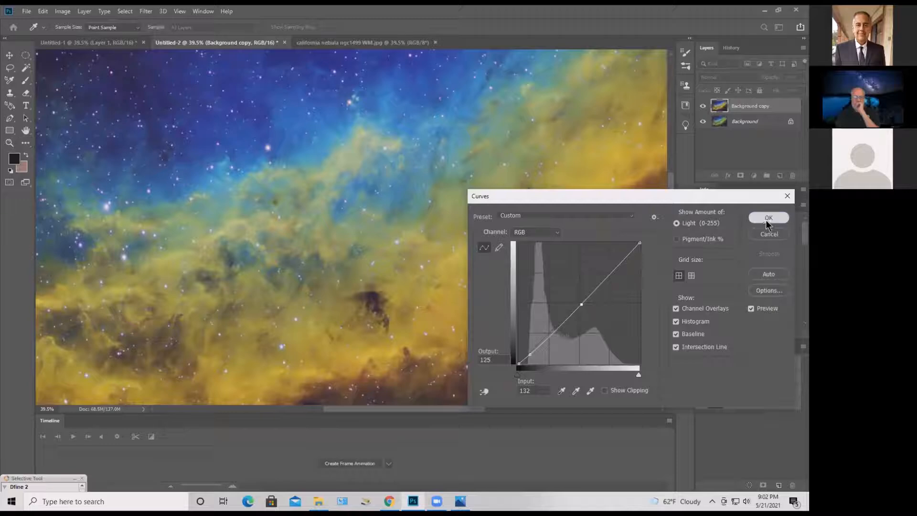
Darken the nebula's Background copy with a second RGB Curves adjustment, using a shadow point near input 30, output 23 and mapping input 130 to 111
{"action": "left_click_drag", "start_coordinate": [415, 238], "coordinate": [362, 232]}
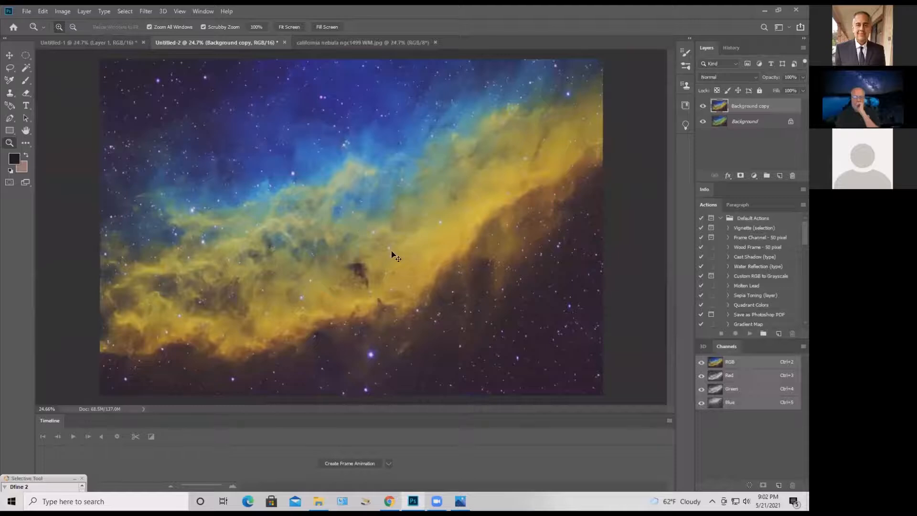
{"action": "key", "text": "ctrl+m"}
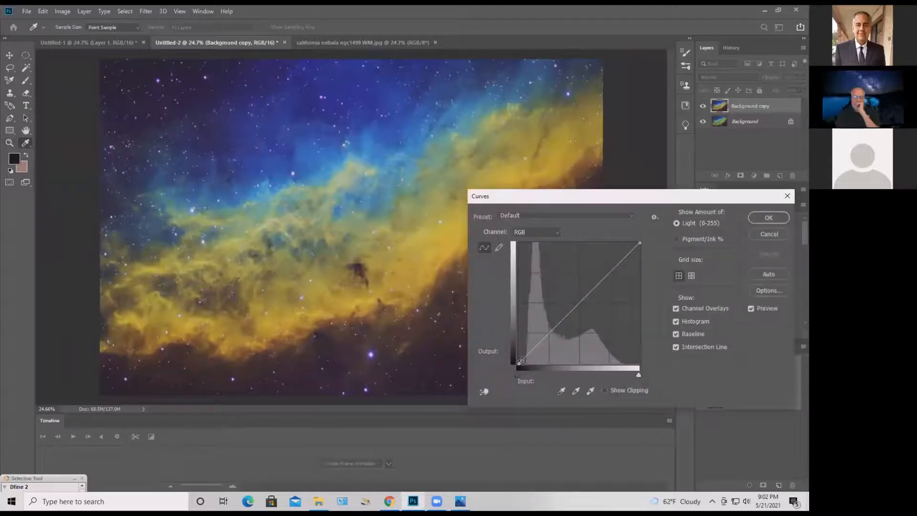
{"action": "left_click", "coordinate": [530, 355]}
{"action": "left_click_drag", "start_coordinate": [530, 355], "coordinate": [532, 353]}
{"action": "key", "text": "Right"}
{"action": "key", "text": "Right"}
{"action": "key", "text": "Right"}
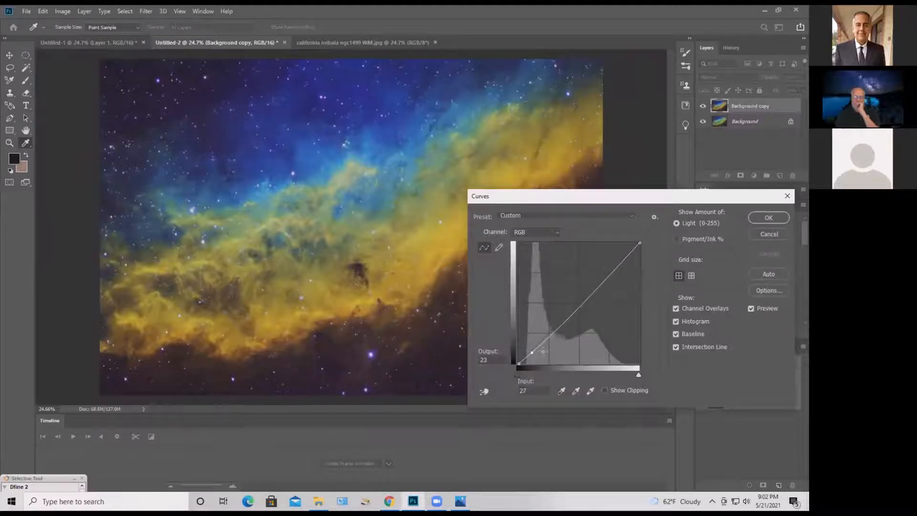
{"action": "key", "text": "Up"}
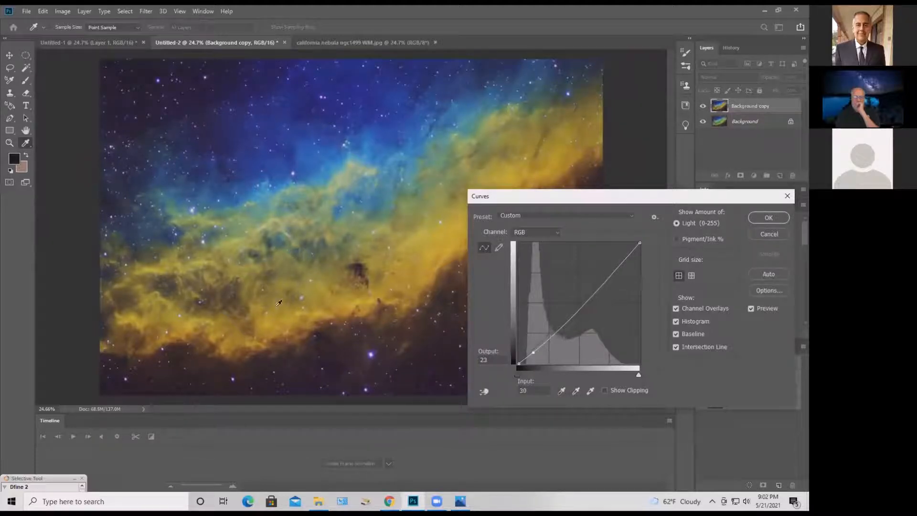
{"action": "key", "text": "Right"}
{"action": "key", "text": "Up"}
{"action": "left_click_drag", "start_coordinate": [577, 311], "coordinate": [580, 311]}
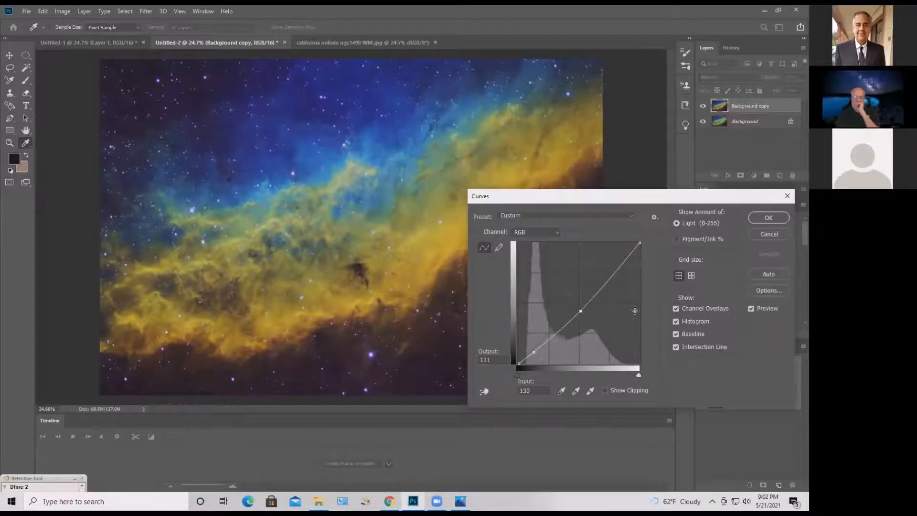
{"action": "left_click", "coordinate": [756, 220]}
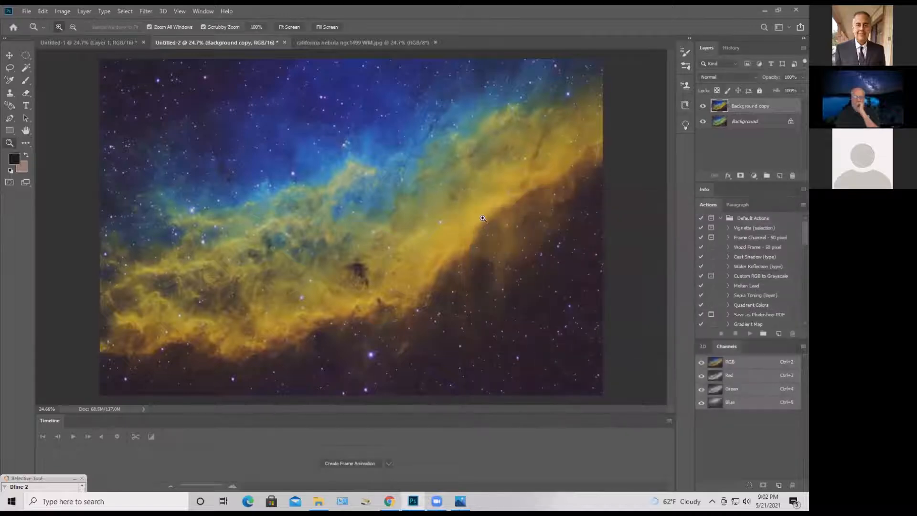
Select the bright gold band along the nebula's lower edge with the Magic Wand in several additive picks, and feather the selection by 14 pixels
{"action": "left_click_drag", "start_coordinate": [483, 218], "coordinate": [507, 220]}
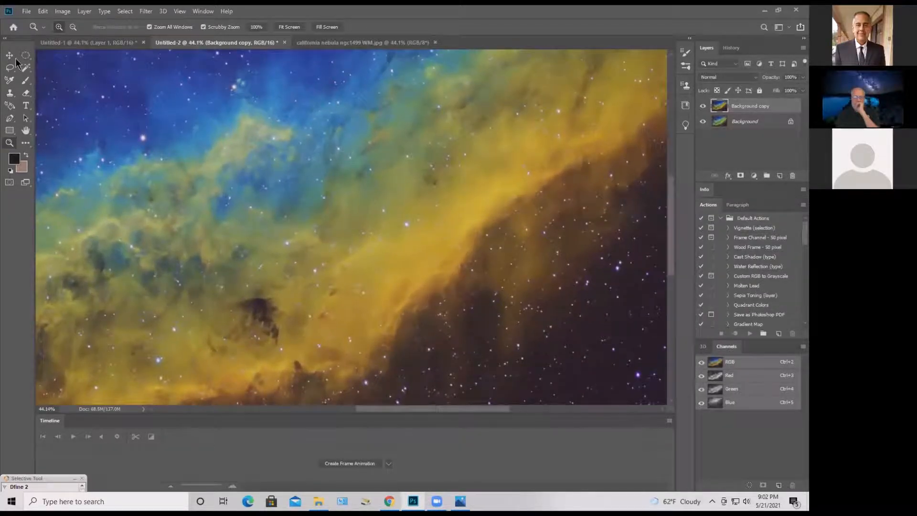
{"action": "left_click", "coordinate": [26, 67]}
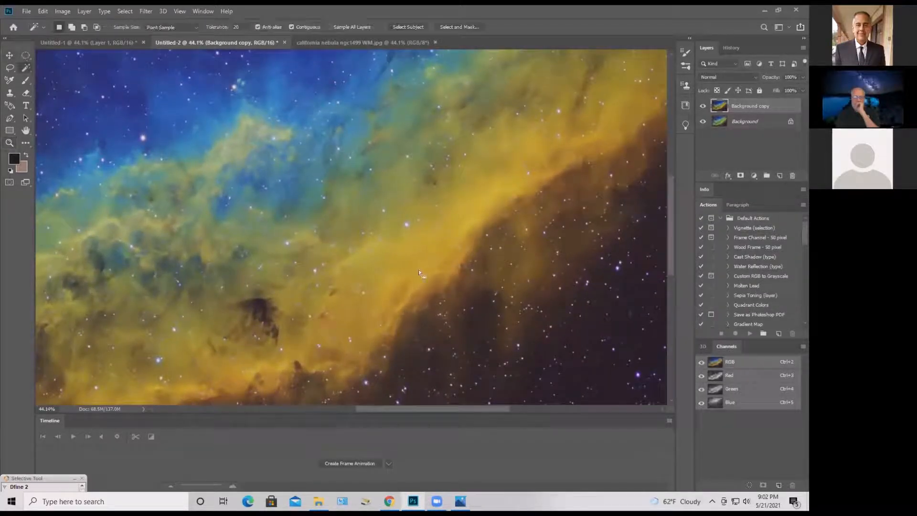
{"action": "left_click", "coordinate": [418, 267]}
{"action": "left_click", "coordinate": [382, 262], "text": "shift"}
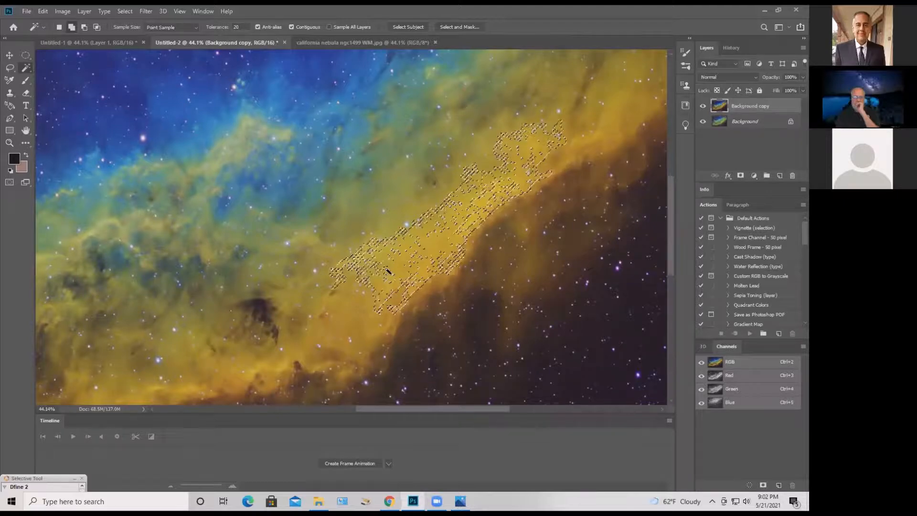
{"action": "left_click", "coordinate": [378, 308], "text": "shift"}
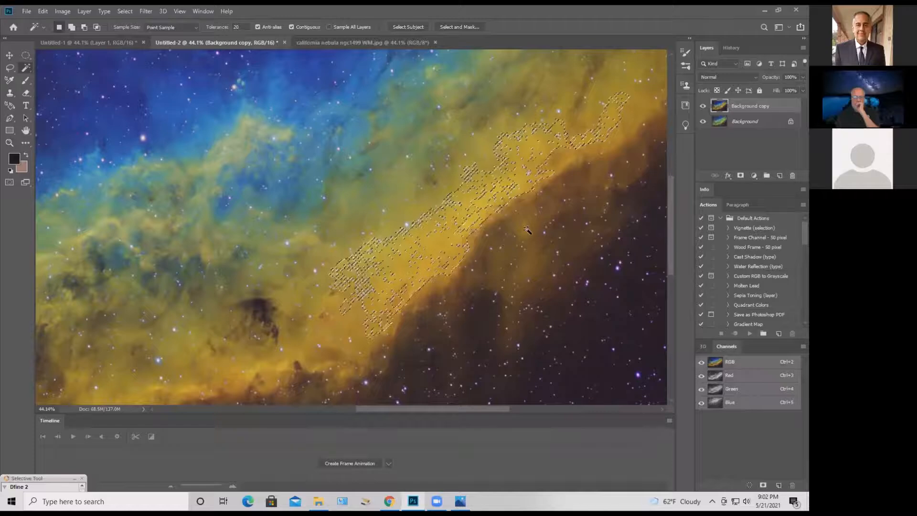
{"action": "key", "text": "shift+F6"}
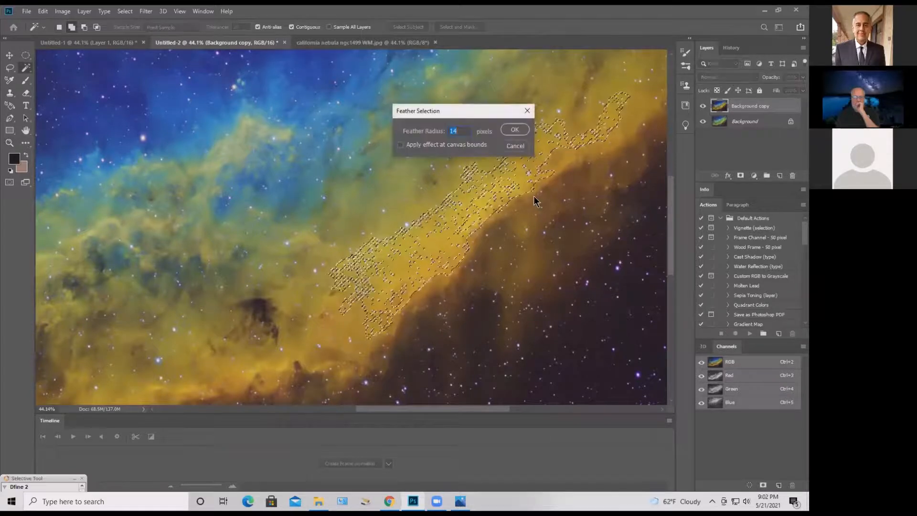
{"action": "key", "text": "Return"}
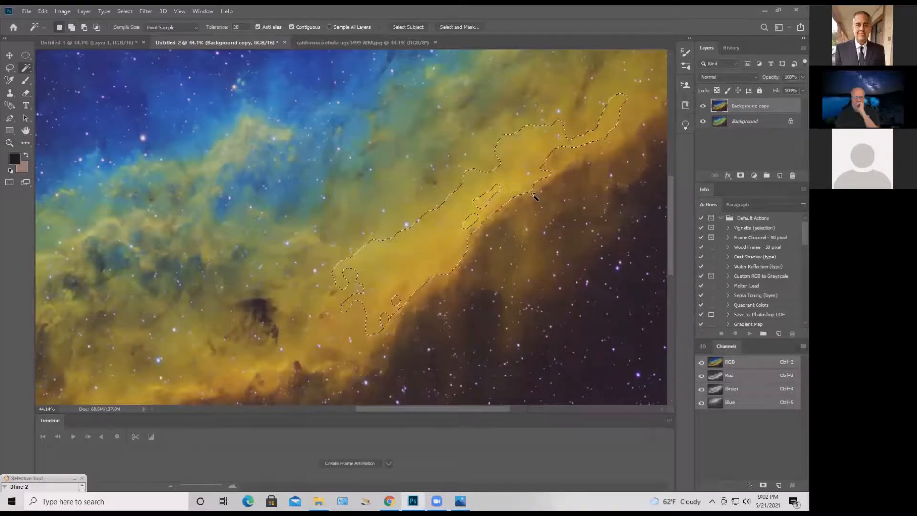
Hide the selection outline and darken the feathered gold band with RGB Curves, using a shadow point near input 50, output 45 and mapping input 145 to 126
{"action": "key", "text": "ctrl+d"}
{"action": "key", "text": "ctrl+m"}
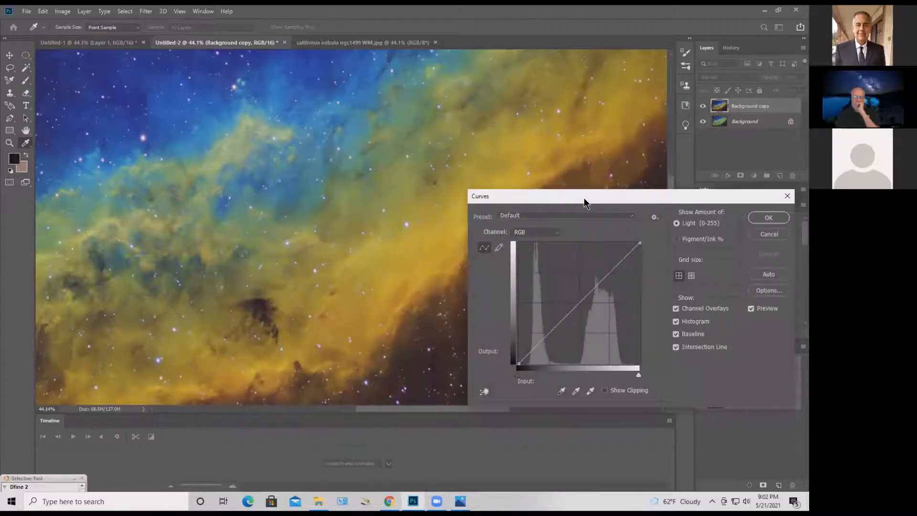
{"action": "left_click_drag", "start_coordinate": [583, 198], "coordinate": [668, 193]}
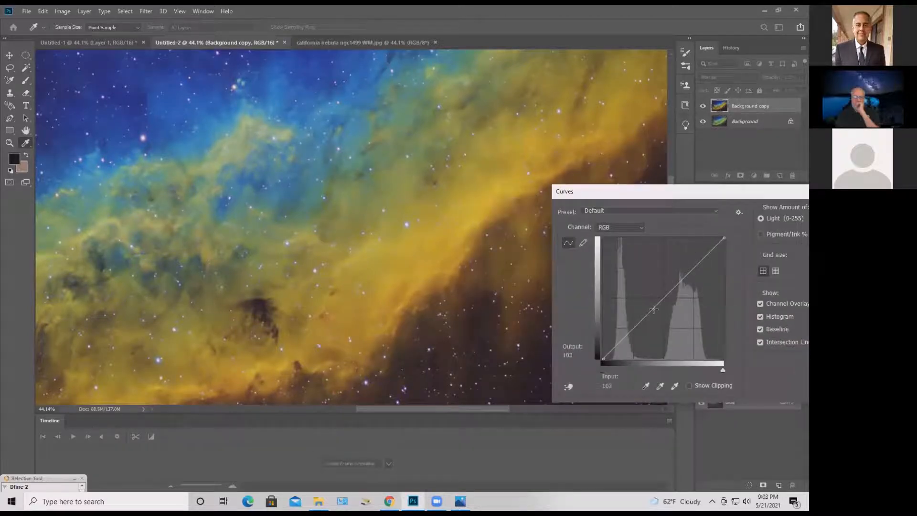
{"action": "left_click_drag", "start_coordinate": [653, 309], "coordinate": [627, 337]}
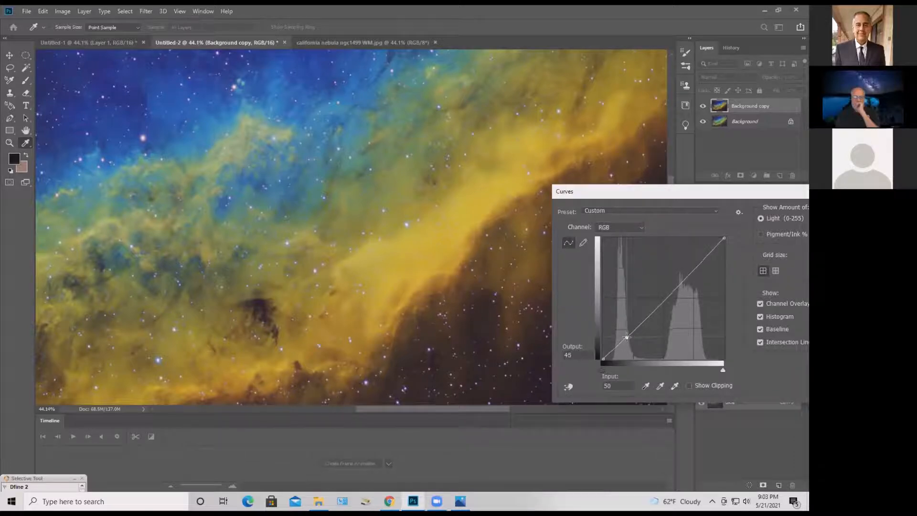
{"action": "left_click", "coordinate": [672, 304]}
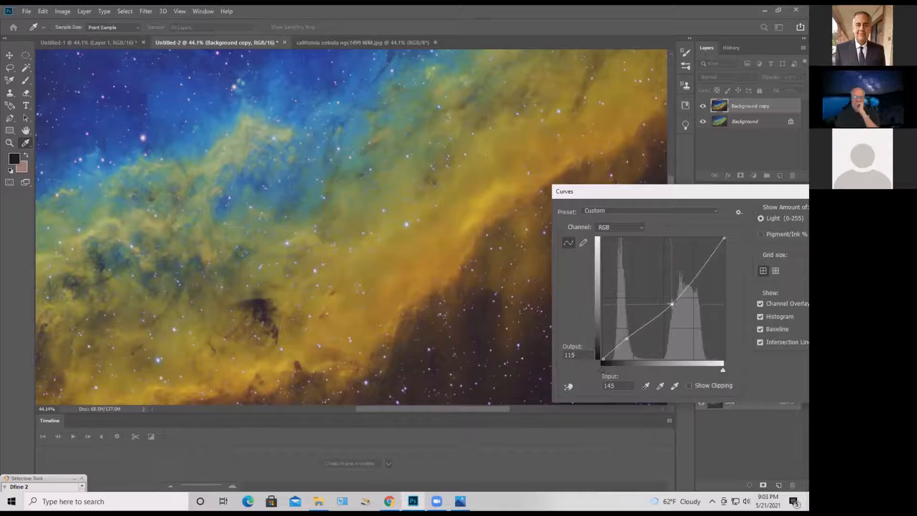
{"action": "left_click_drag", "start_coordinate": [672, 304], "coordinate": [672, 299]}
{"action": "left_click_drag", "start_coordinate": [683, 191], "coordinate": [663, 250]}
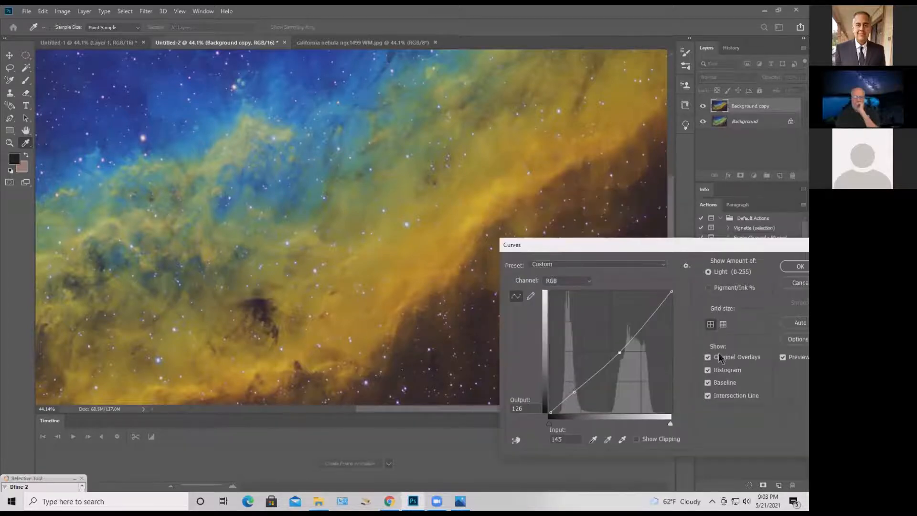
Compare the gold band with and without the curve, raise the midtone point at input 145 to about output 129, and apply the adjustment
{"action": "left_click", "coordinate": [784, 358]}
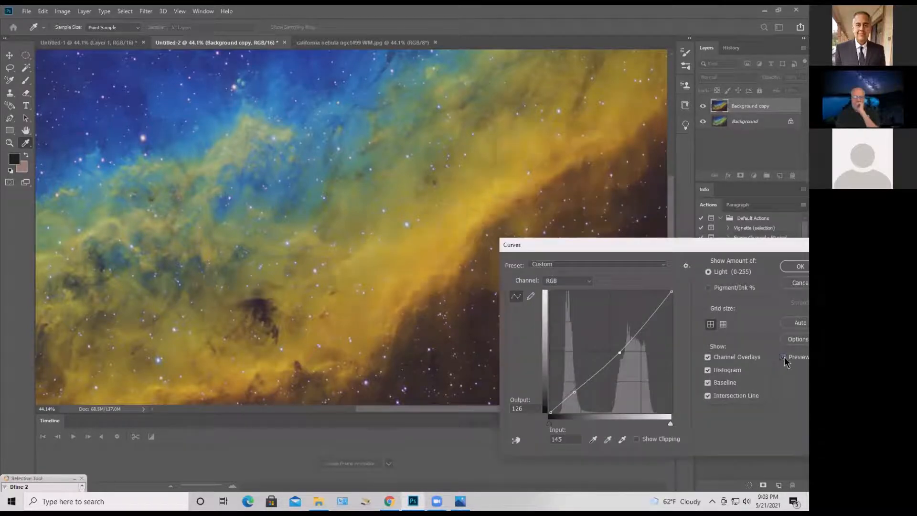
{"action": "left_click", "coordinate": [784, 358]}
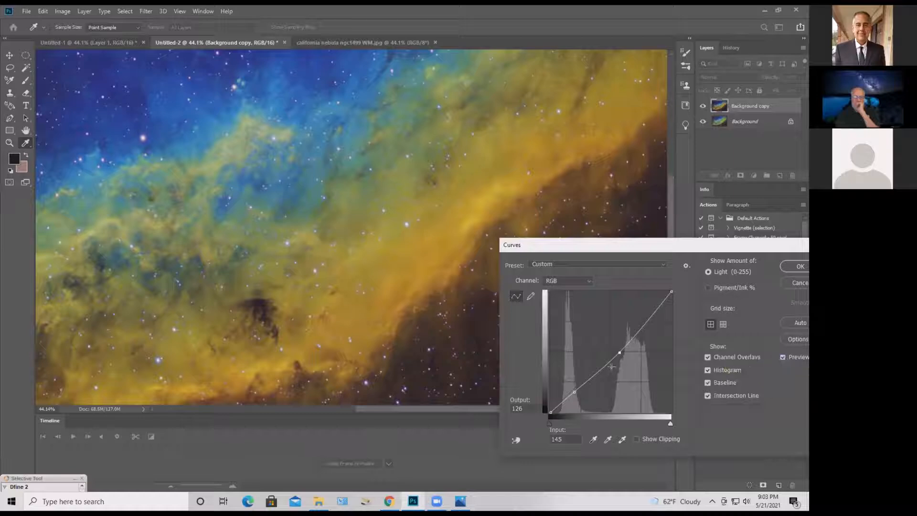
{"action": "left_click", "coordinate": [575, 391]}
{"action": "key", "text": "Down"}
{"action": "key", "text": "Down"}
{"action": "key", "text": "Down"}
{"action": "left_click", "coordinate": [621, 354]}
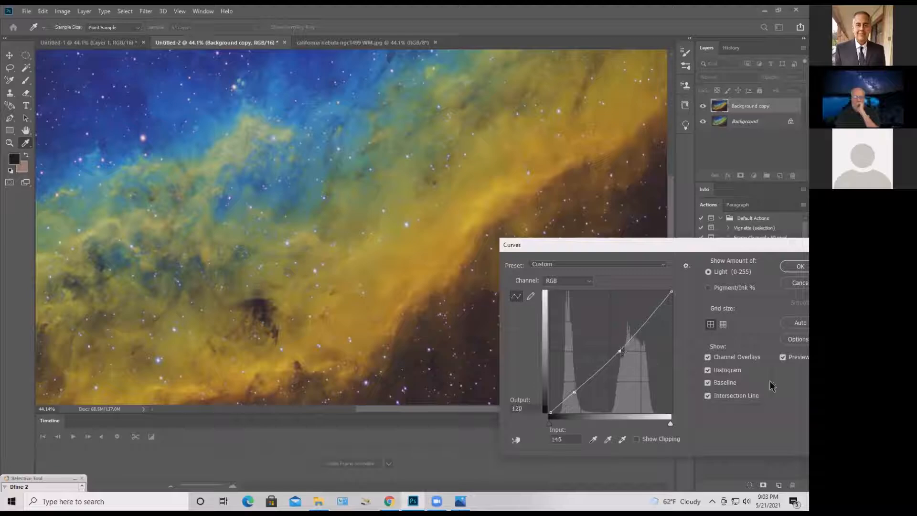
{"action": "left_click", "coordinate": [783, 361]}
{"action": "left_click", "coordinate": [782, 361]}
{"action": "left_click", "coordinate": [795, 268]}
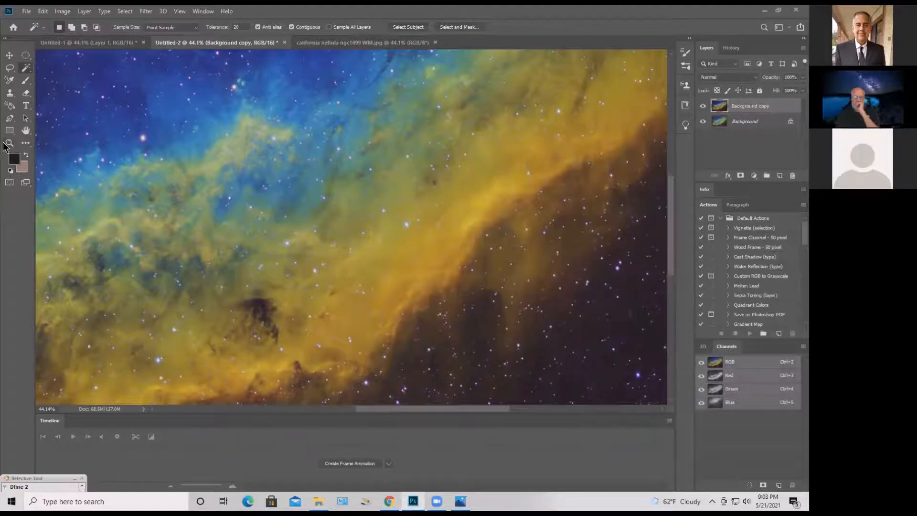
{"action": "left_click", "coordinate": [9, 142]}
{"action": "left_click_drag", "start_coordinate": [336, 188], "coordinate": [305, 196]}
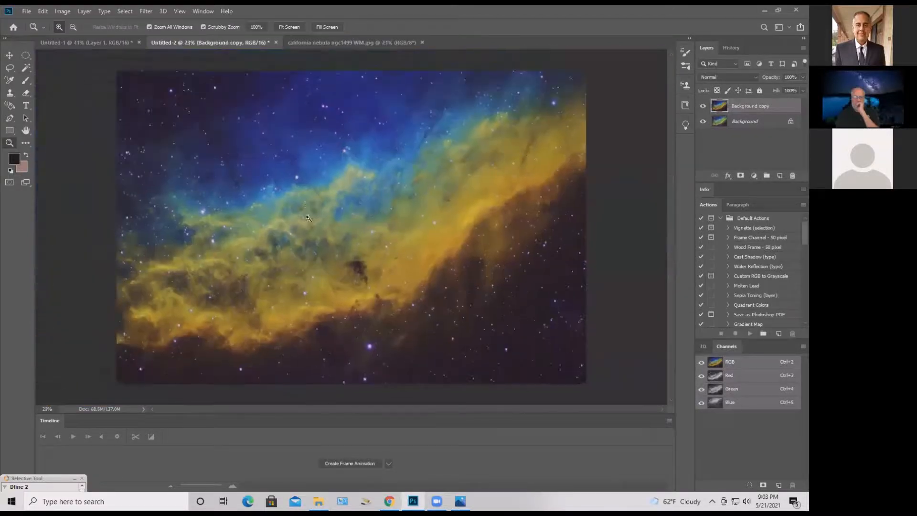
{"action": "left_click_drag", "start_coordinate": [307, 271], "coordinate": [267, 294]}
{"action": "left_click_drag", "start_coordinate": [132, 253], "coordinate": [230, 225]}
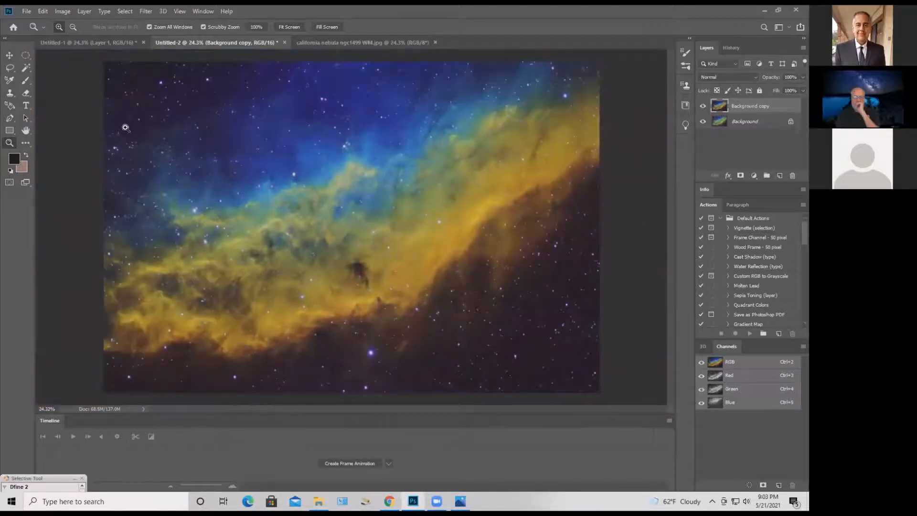
{"action": "left_click", "coordinate": [150, 13]}
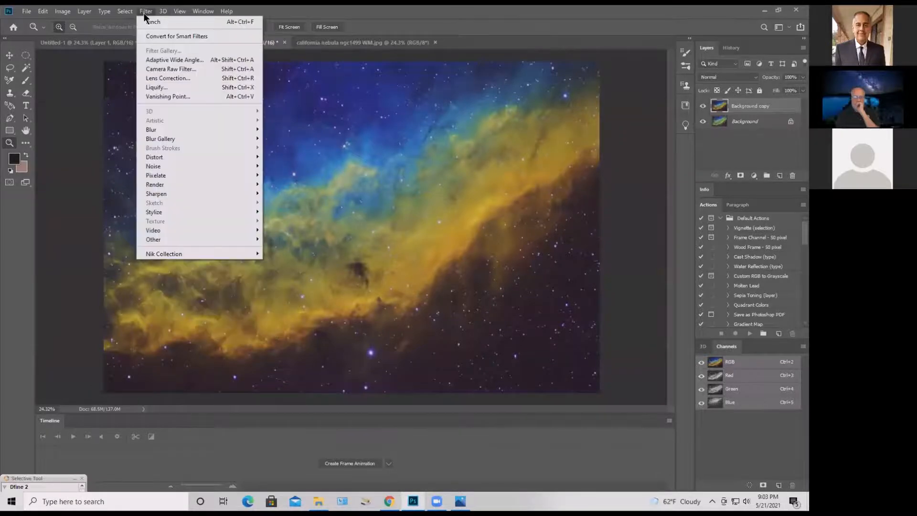
{"action": "left_click", "coordinate": [165, 69]}
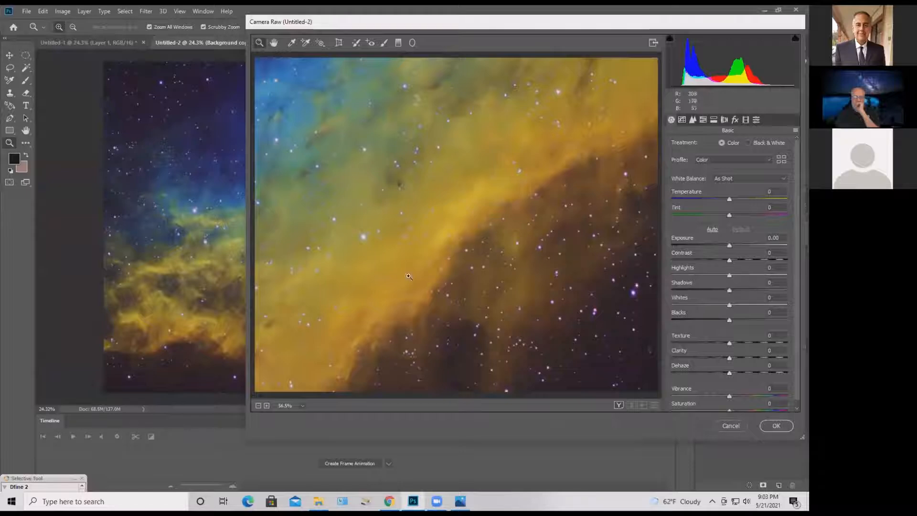
{"action": "left_click", "coordinate": [775, 426]}
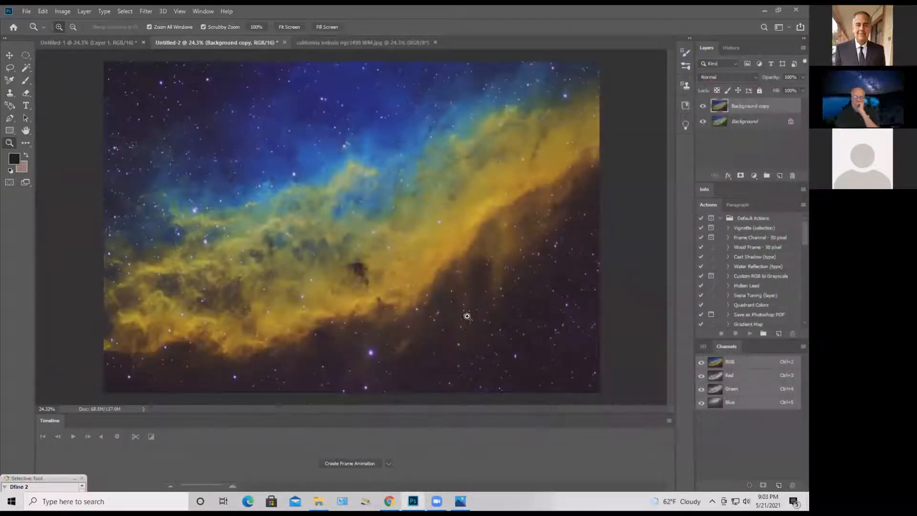
Deselect the gold band, open the Camera Raw filter on the whole Background copy, set Clarity to +30, and compare it with the default settings
{"action": "left_click", "coordinate": [125, 11]}
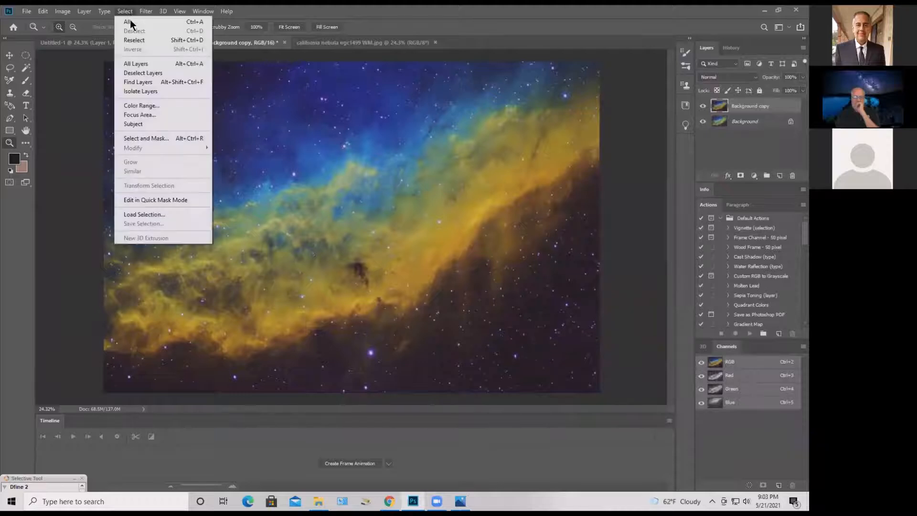
{"action": "mouse_move", "coordinate": [146, 11]}
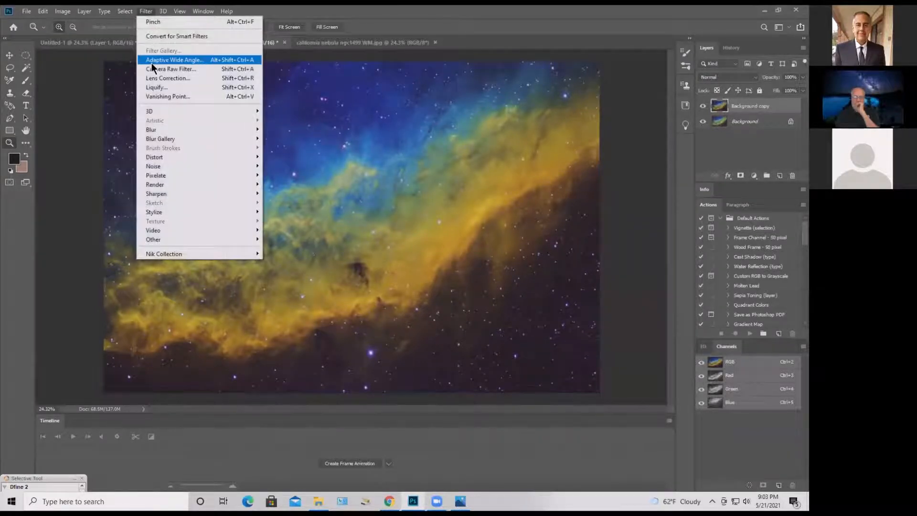
{"action": "left_click", "coordinate": [170, 68]}
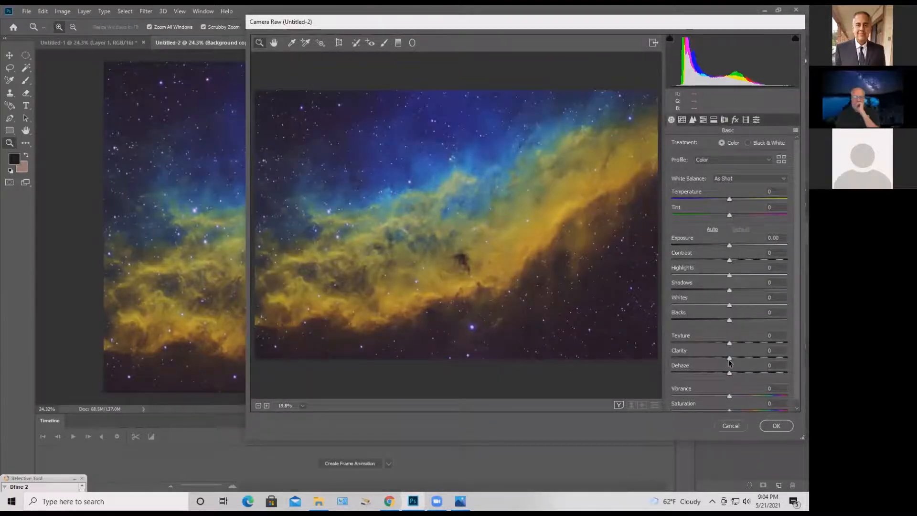
{"action": "left_click_drag", "start_coordinate": [729, 358], "coordinate": [749, 371]}
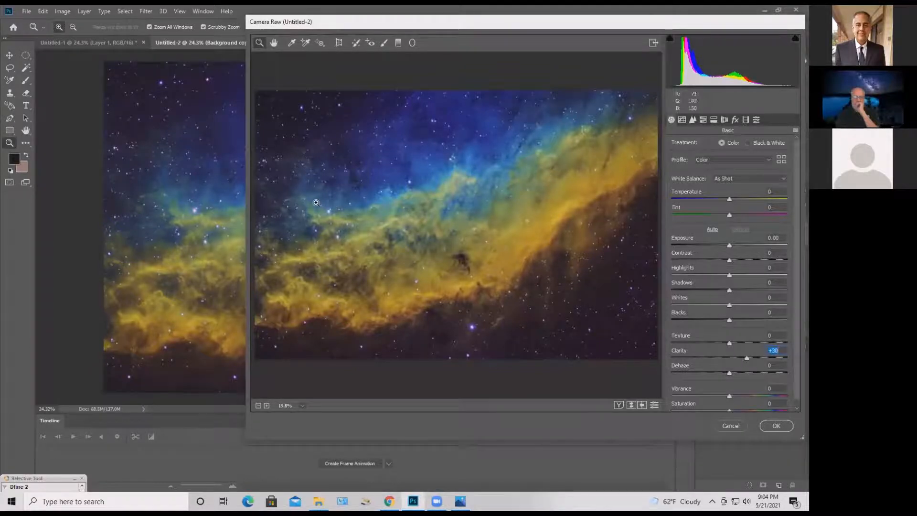
{"action": "left_click_drag", "start_coordinate": [316, 203], "coordinate": [444, 329]}
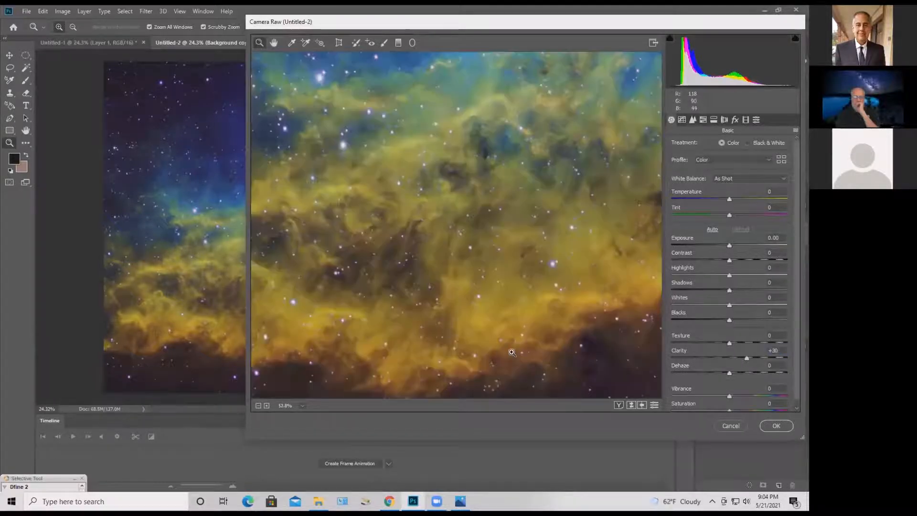
{"action": "left_click", "coordinate": [654, 405]}
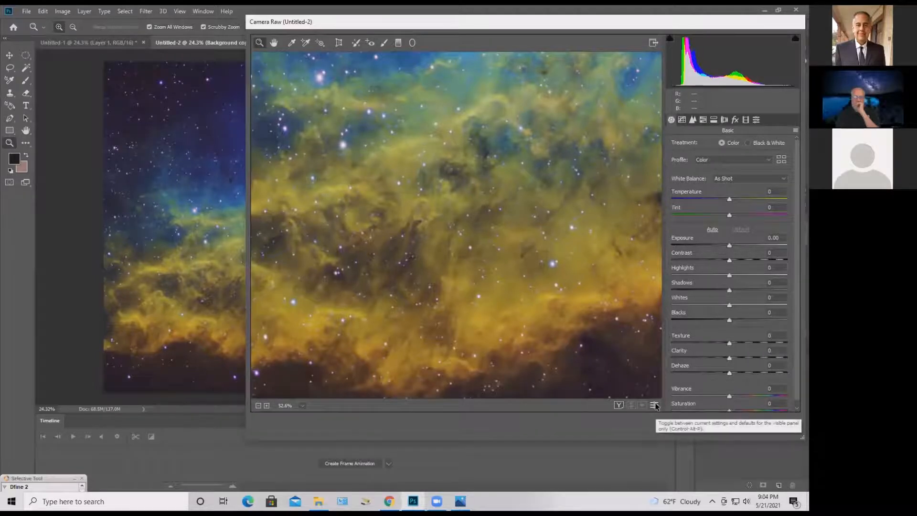
{"action": "left_click", "coordinate": [654, 405]}
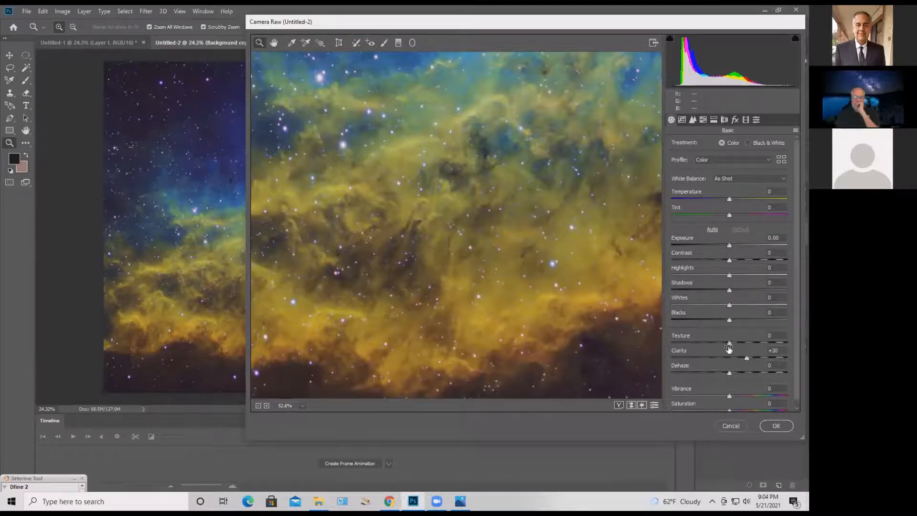
Try Texture at +30 in Camera Raw and reset it to 0
{"action": "left_click_drag", "start_coordinate": [728, 344], "coordinate": [746, 350]}
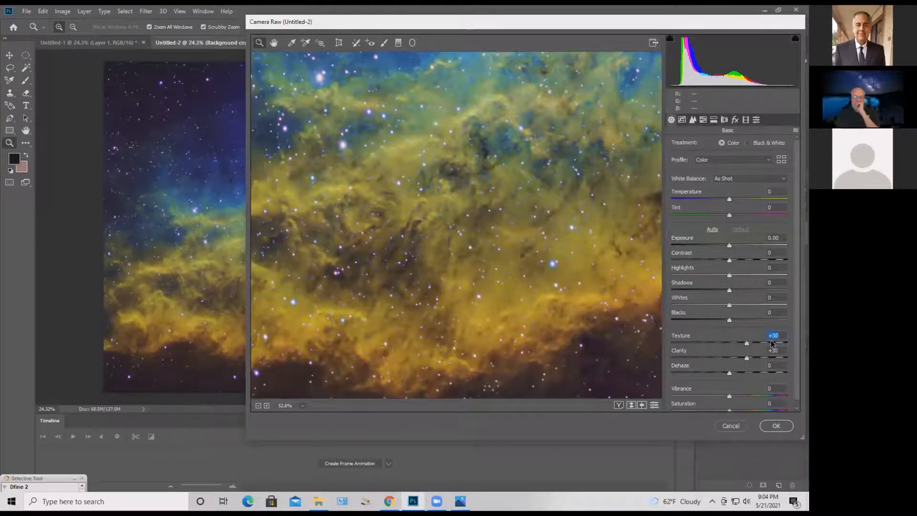
{"action": "type", "text": "0"}
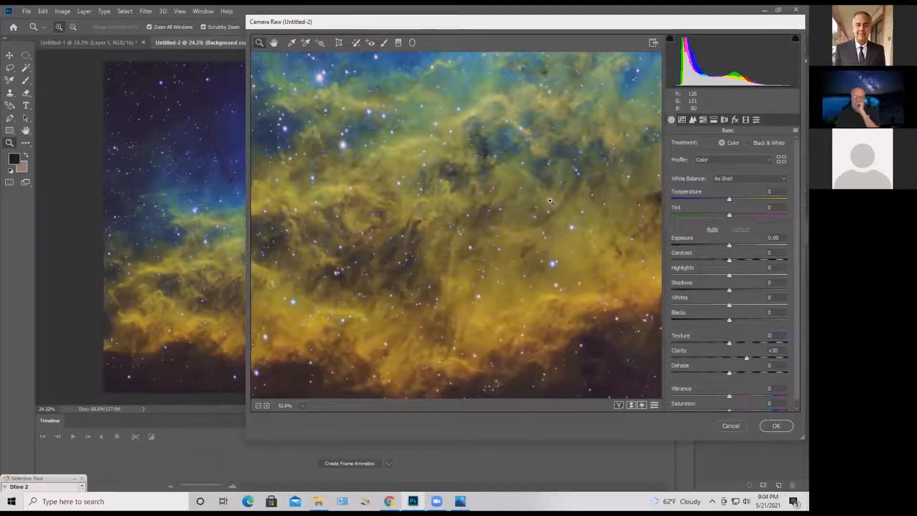
Reduce the nebula's noise in Camera Raw, setting Luminance noise reduction to 4 and Color noise reduction to 100
{"action": "mouse_move", "coordinate": [579, 144]}
{"action": "left_mouse_down"}
{"action": "mouse_move", "coordinate": [510, 251]}
{"action": "mouse_move", "coordinate": [415, 281]}
{"action": "left_mouse_up"}
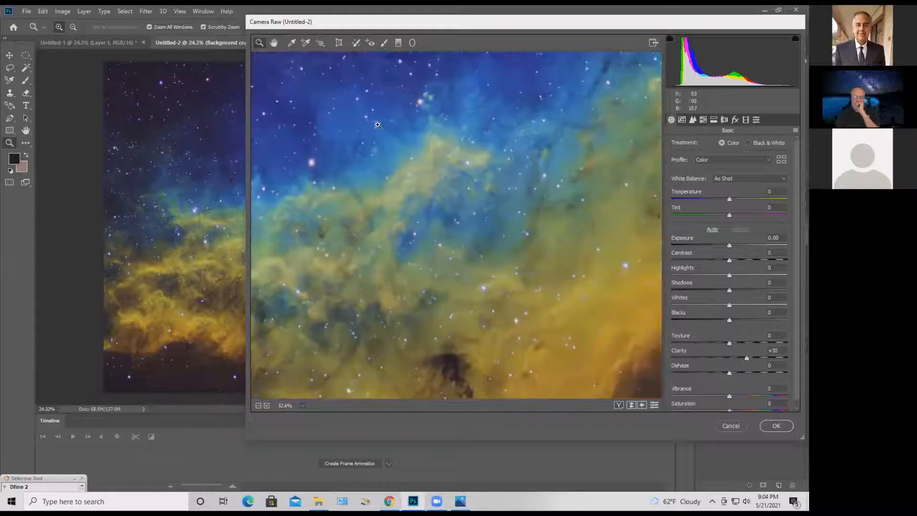
{"action": "left_click_drag", "start_coordinate": [363, 114], "coordinate": [541, 277]}
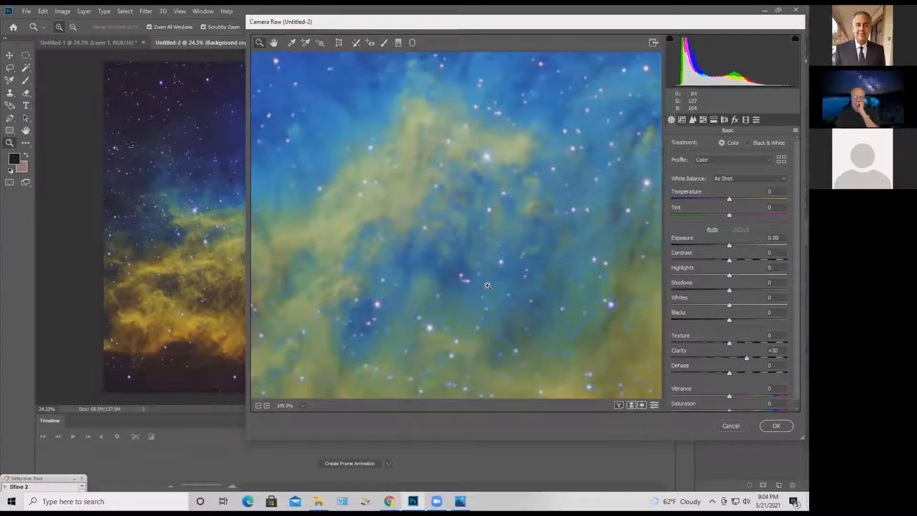
{"action": "left_click", "coordinate": [692, 120]}
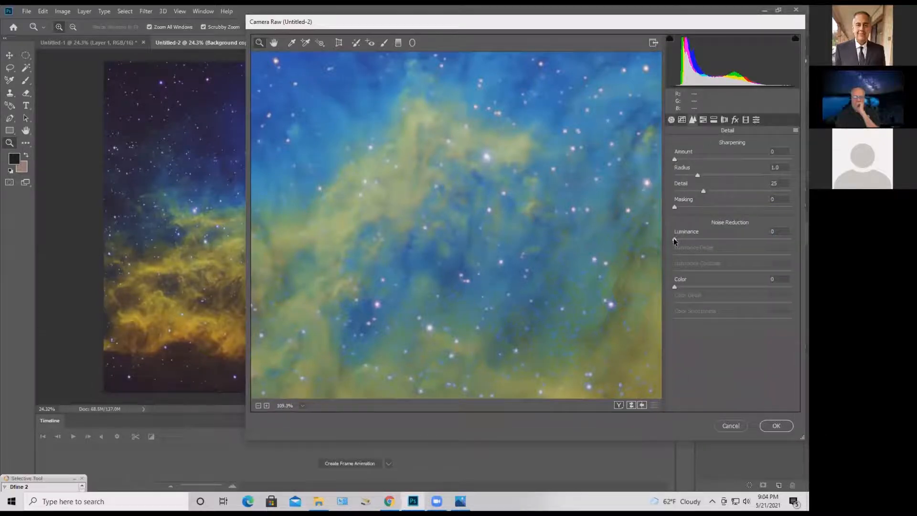
{"action": "left_click_drag", "start_coordinate": [675, 240], "coordinate": [697, 240]}
{"action": "left_click_drag", "start_coordinate": [793, 248], "coordinate": [678, 246]}
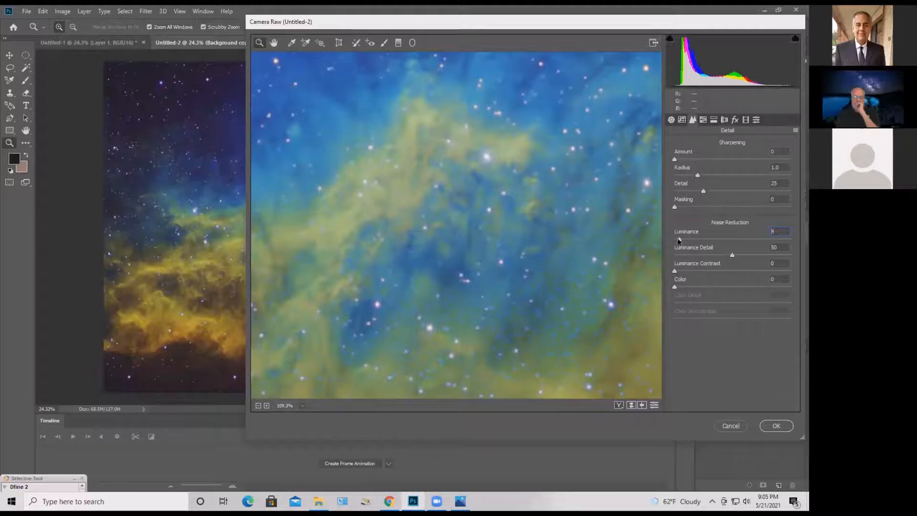
{"action": "left_click", "coordinate": [674, 288]}
{"action": "left_click_drag", "start_coordinate": [674, 288], "coordinate": [793, 299]}
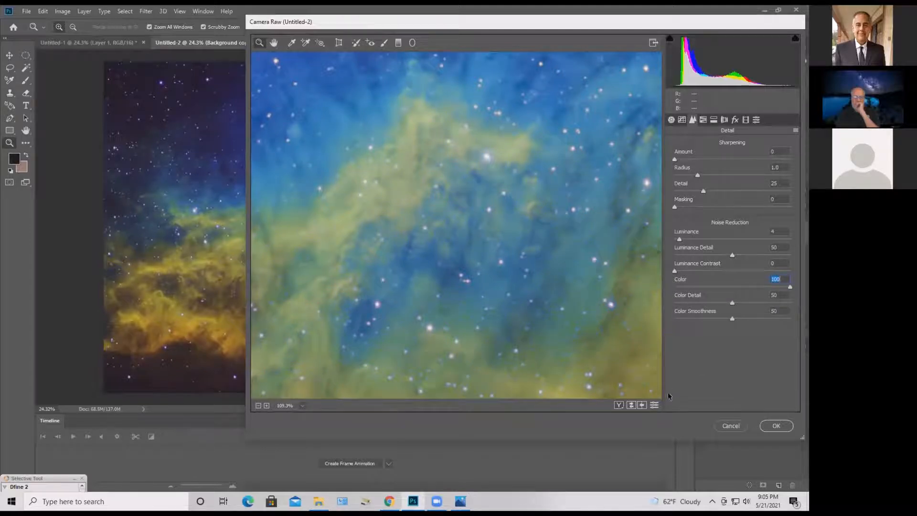
Compare the noise reduction with the default settings at close range in the blue area, and apply the Camera Raw filter
{"action": "left_click", "coordinate": [654, 405]}
{"action": "left_click", "coordinate": [654, 405]}
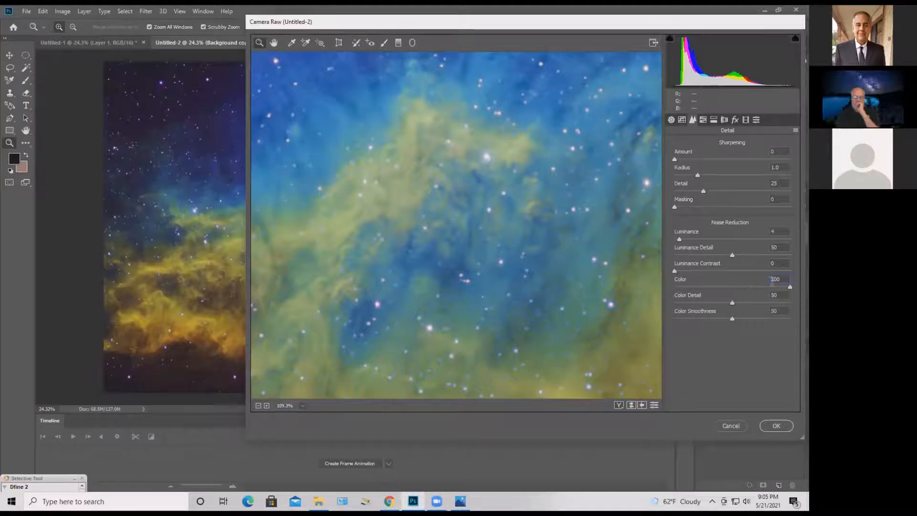
{"action": "left_click_drag", "start_coordinate": [492, 215], "coordinate": [594, 316]}
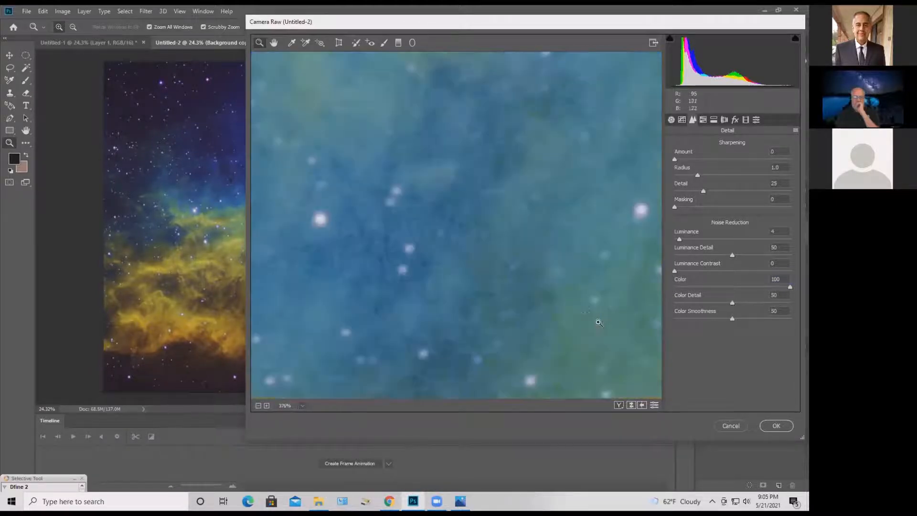
{"action": "left_click", "coordinate": [654, 405]}
{"action": "left_click", "coordinate": [654, 404]}
{"action": "left_click", "coordinate": [655, 404]}
{"action": "left_click", "coordinate": [656, 405]}
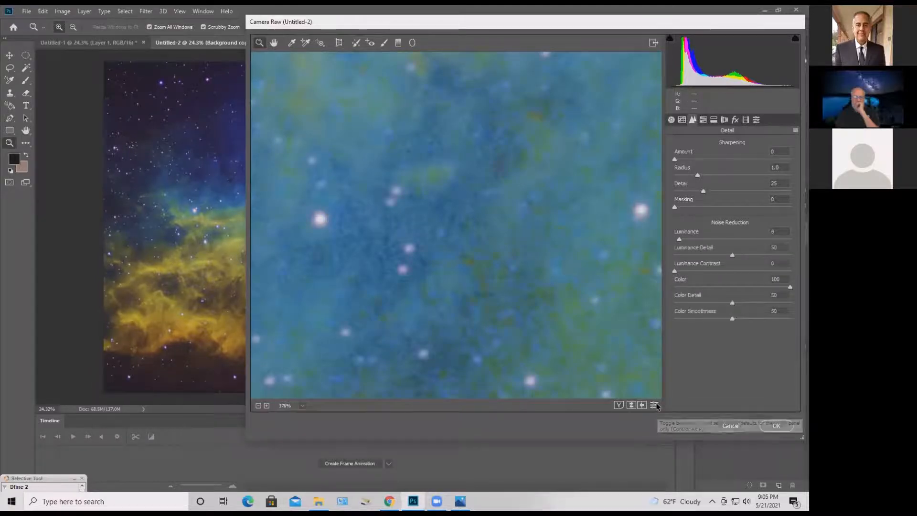
{"action": "left_click", "coordinate": [258, 405]}
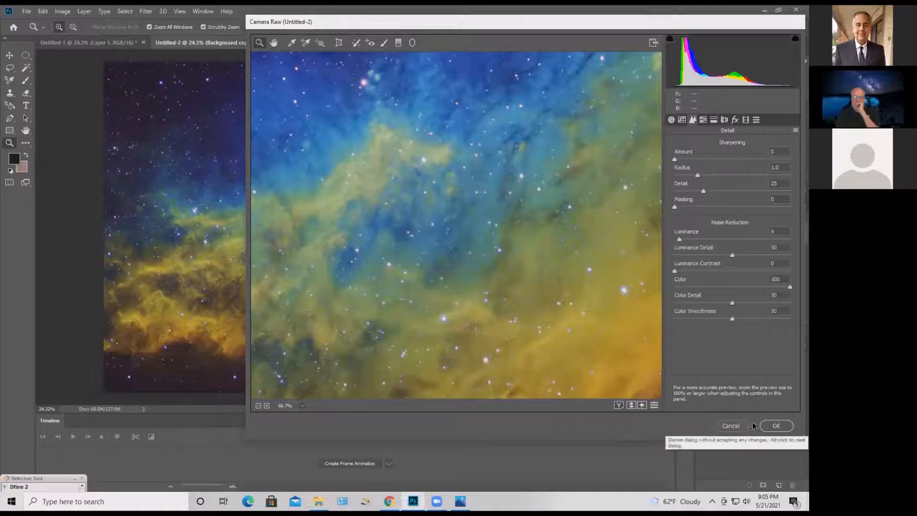
{"action": "left_click", "coordinate": [770, 426]}
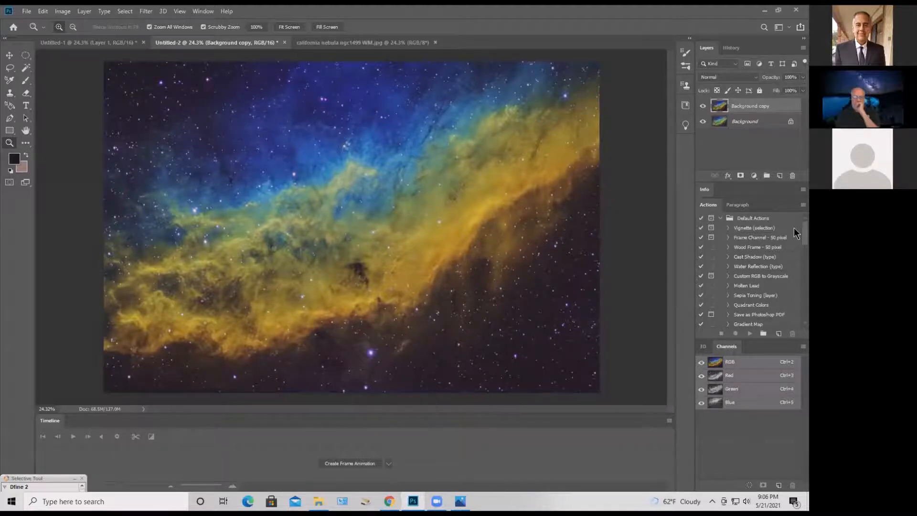
Run the Deep Space Noise Reduction action from Astronomy Tools on the Background copy layer
{"action": "scroll", "coordinate": [794, 229], "scroll_direction": "down", "scroll_amount": 5}
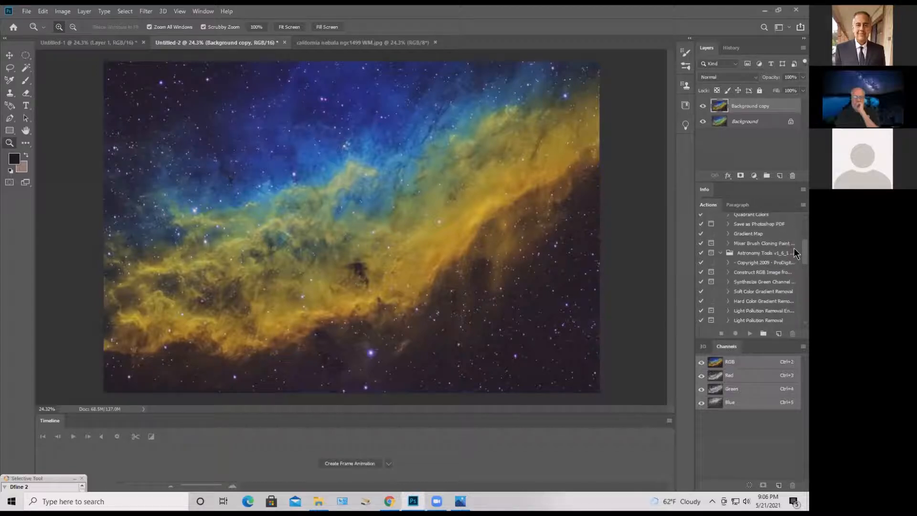
{"action": "scroll", "coordinate": [795, 257], "scroll_direction": "down", "scroll_amount": 2}
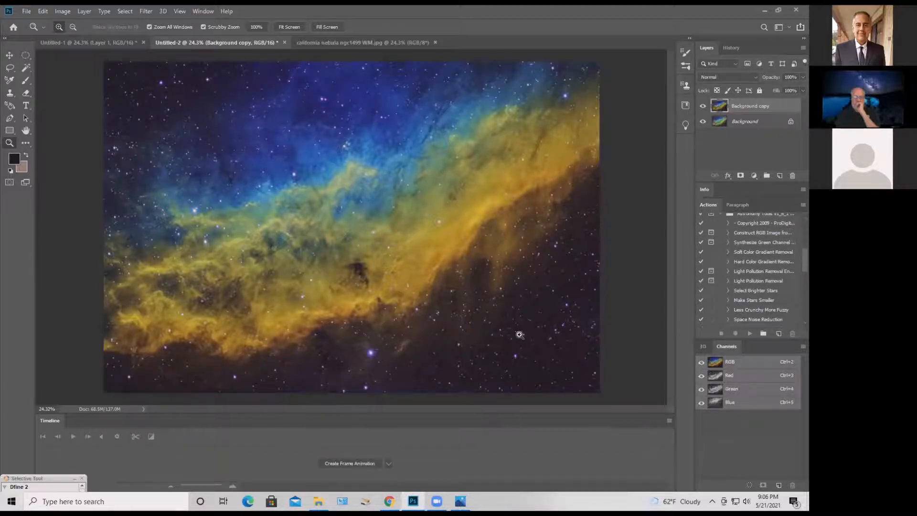
{"action": "left_click_drag", "start_coordinate": [501, 333], "coordinate": [607, 353]}
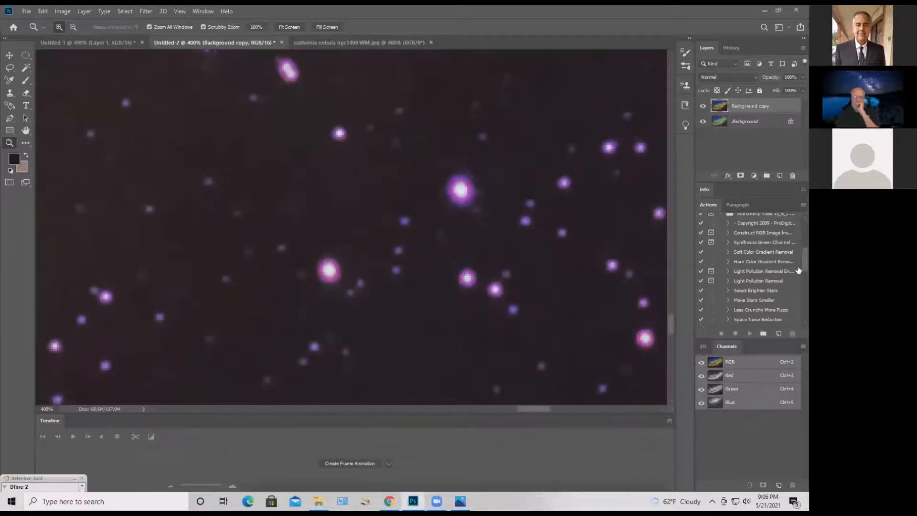
{"action": "scroll", "coordinate": [794, 265], "scroll_direction": "down", "scroll_amount": 1}
{"action": "scroll", "coordinate": [793, 268], "scroll_direction": "down", "scroll_amount": 1}
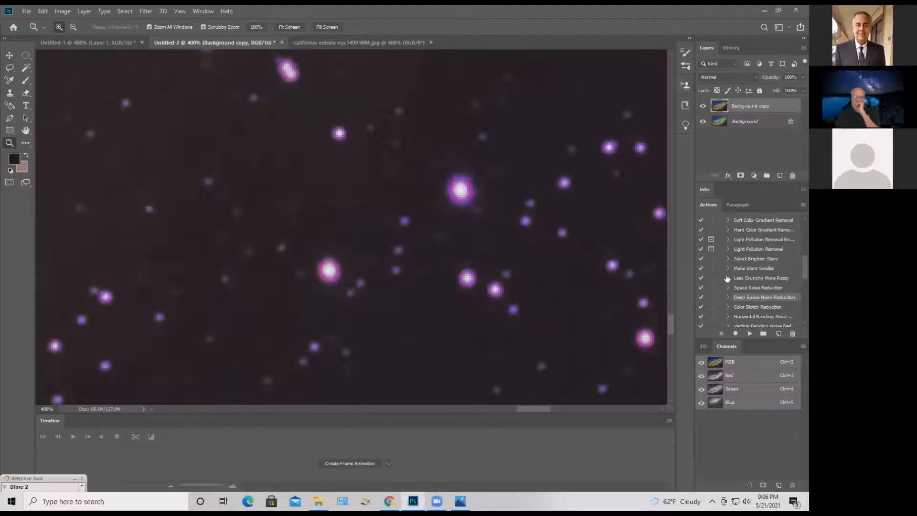
{"action": "left_click", "coordinate": [754, 334]}
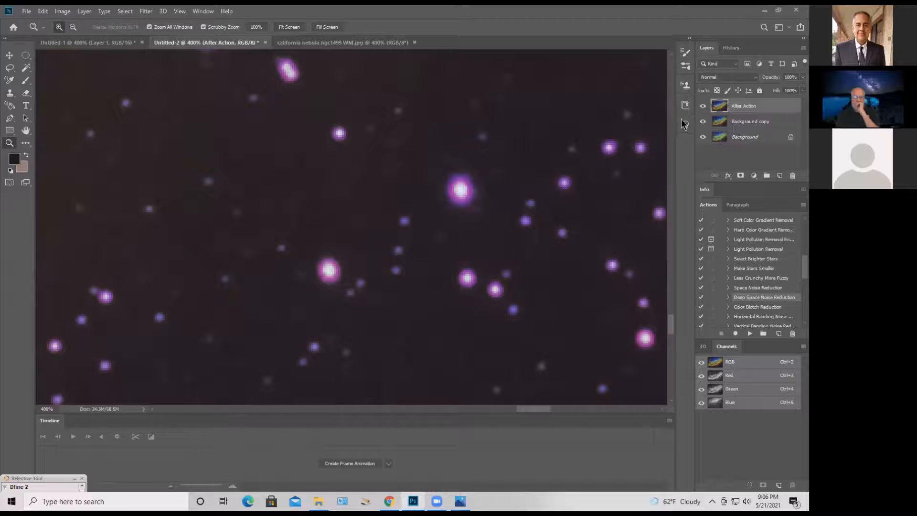
Compare the dark star field with and without the After Action layer at several zoom levels
{"action": "left_click", "coordinate": [703, 107]}
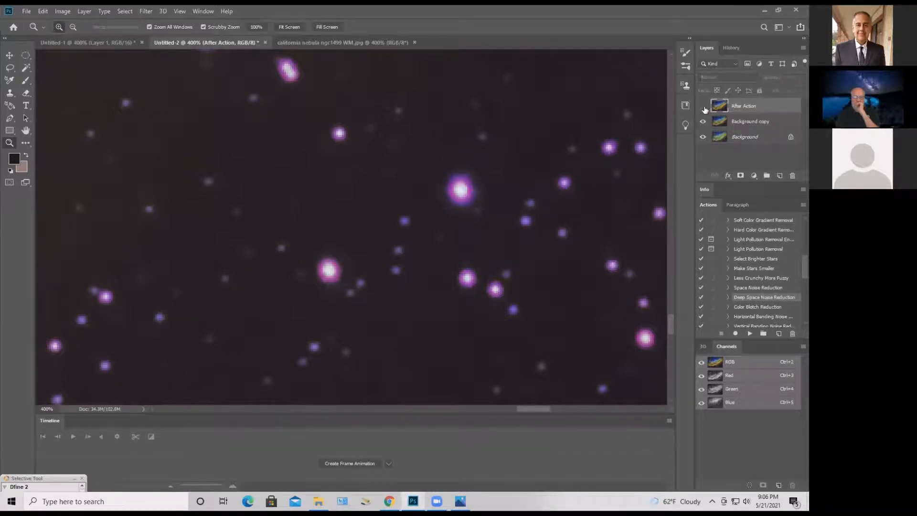
{"action": "left_click", "coordinate": [703, 106]}
{"action": "left_click_drag", "start_coordinate": [522, 244], "coordinate": [562, 247]}
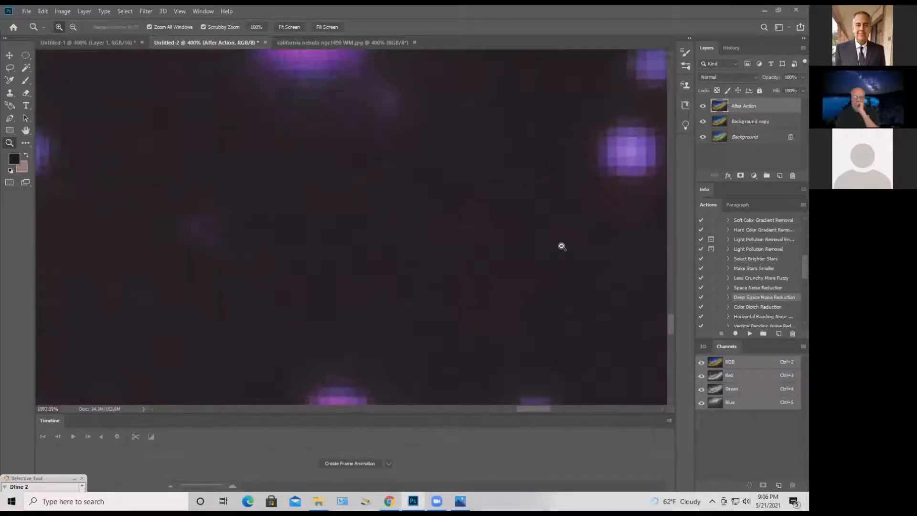
{"action": "left_click", "coordinate": [702, 106]}
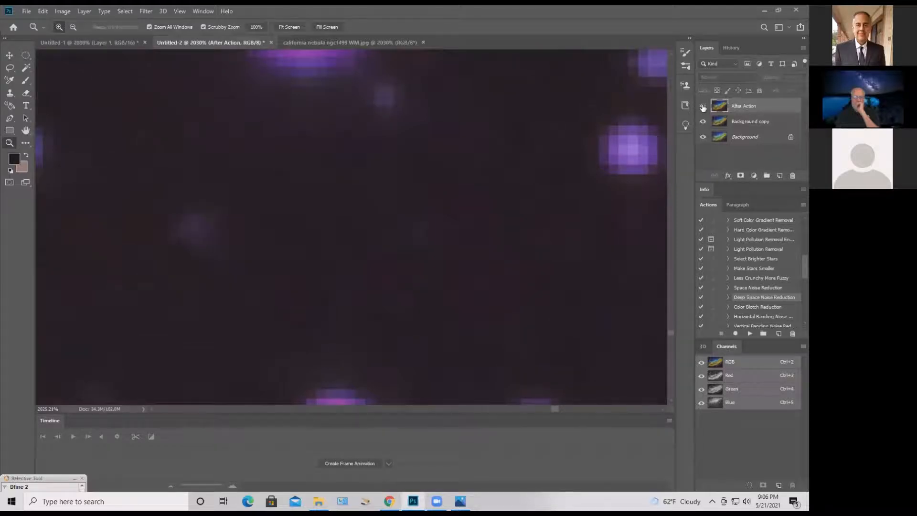
{"action": "left_click", "coordinate": [703, 107]}
{"action": "left_click_drag", "start_coordinate": [561, 168], "coordinate": [444, 240]}
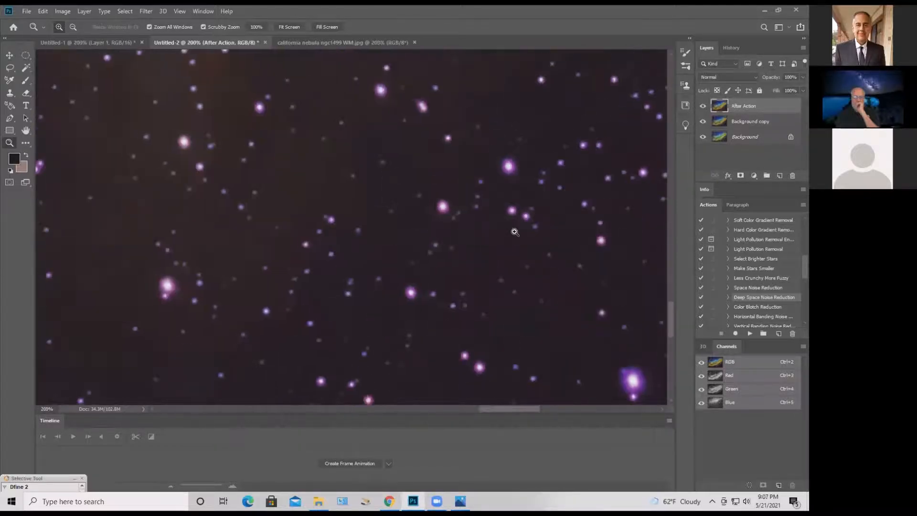
{"action": "left_click", "coordinate": [702, 106]}
{"action": "left_click", "coordinate": [702, 106]}
{"action": "left_click", "coordinate": [702, 107]}
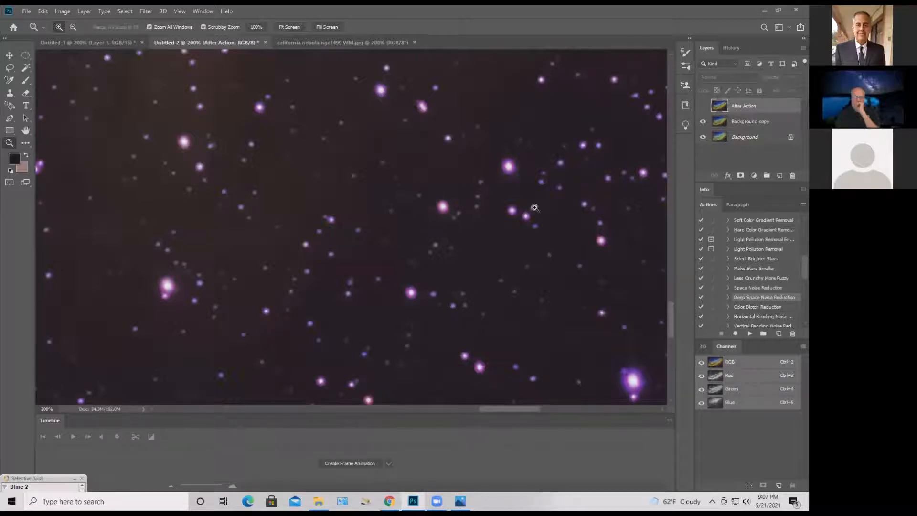
{"action": "left_click", "coordinate": [703, 107]}
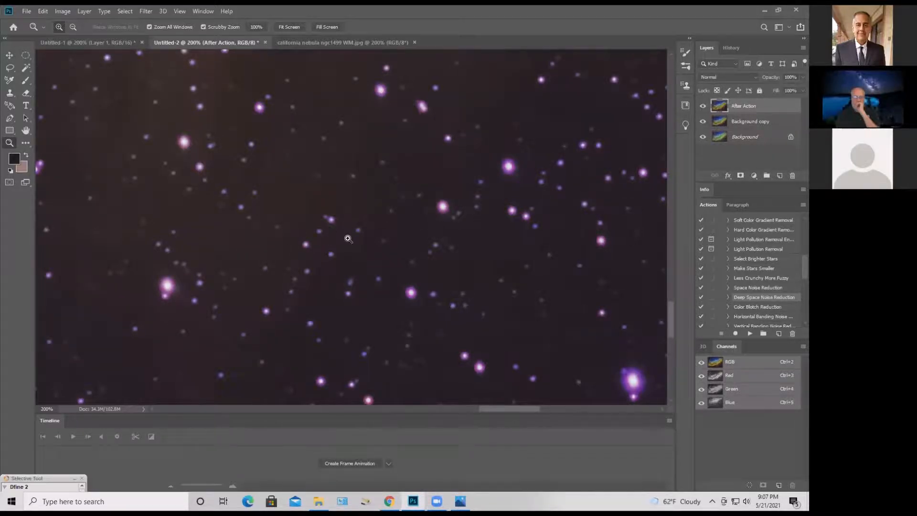
{"action": "mouse_move", "coordinate": [414, 233]}
{"action": "left_mouse_down"}
{"action": "mouse_move", "coordinate": [395, 253]}
{"action": "mouse_move", "coordinate": [415, 250]}
{"action": "left_mouse_up"}
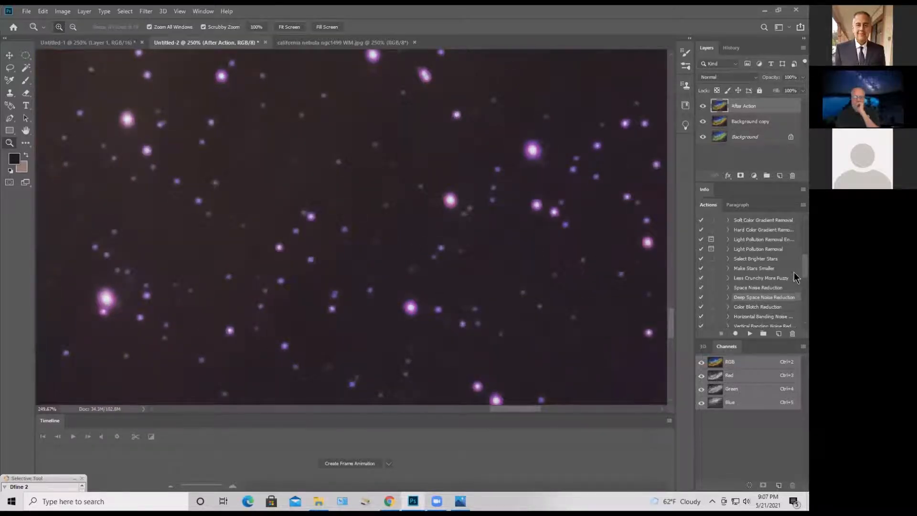
Run the Select Brighter Stars action on the After Action layer and inspect the star selection across the nebula
{"action": "scroll", "coordinate": [794, 271], "scroll_direction": "down", "scroll_amount": 3}
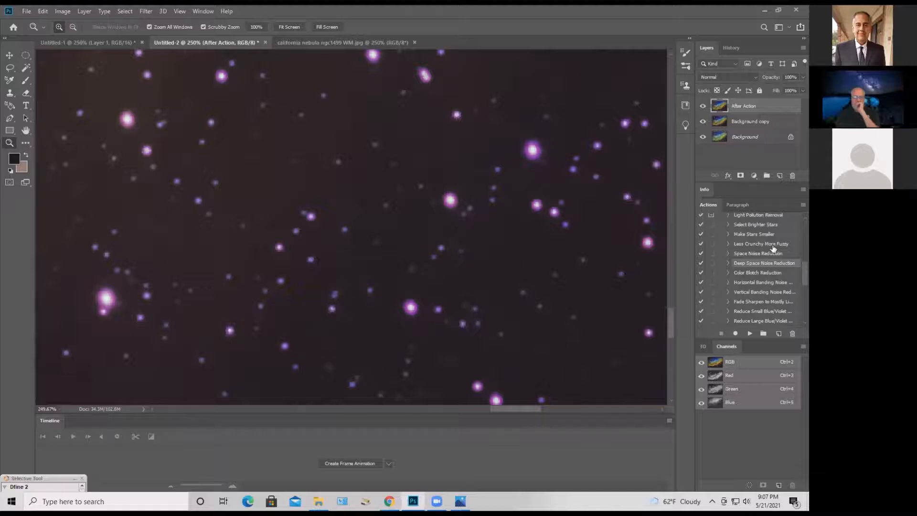
{"action": "left_click", "coordinate": [756, 226]}
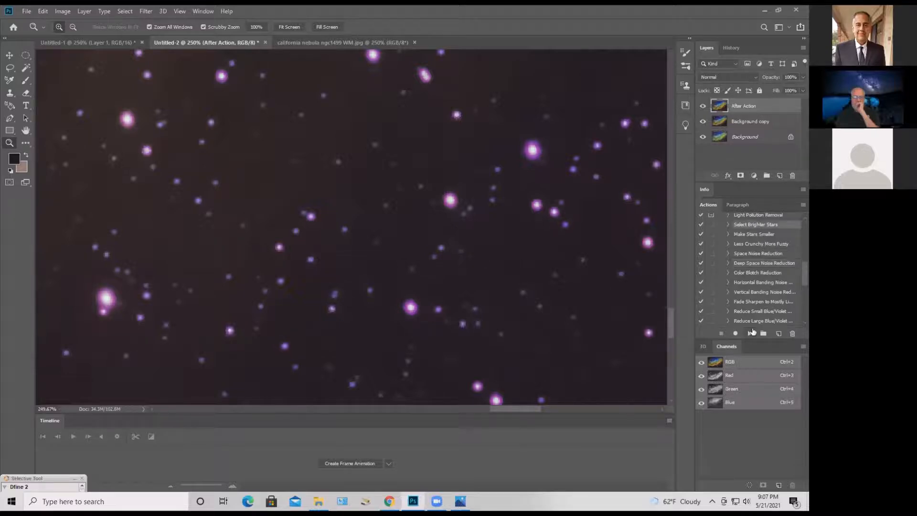
{"action": "left_click", "coordinate": [750, 333]}
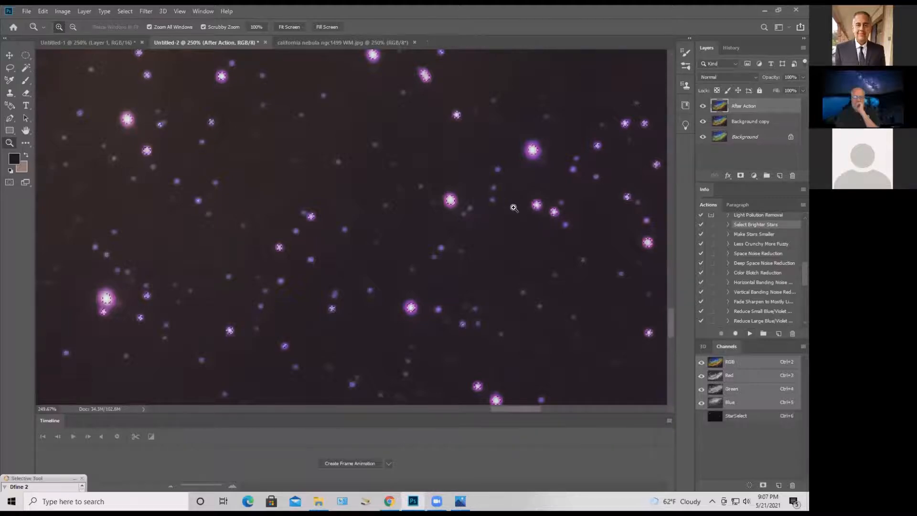
{"action": "left_click_drag", "start_coordinate": [457, 228], "coordinate": [402, 164]}
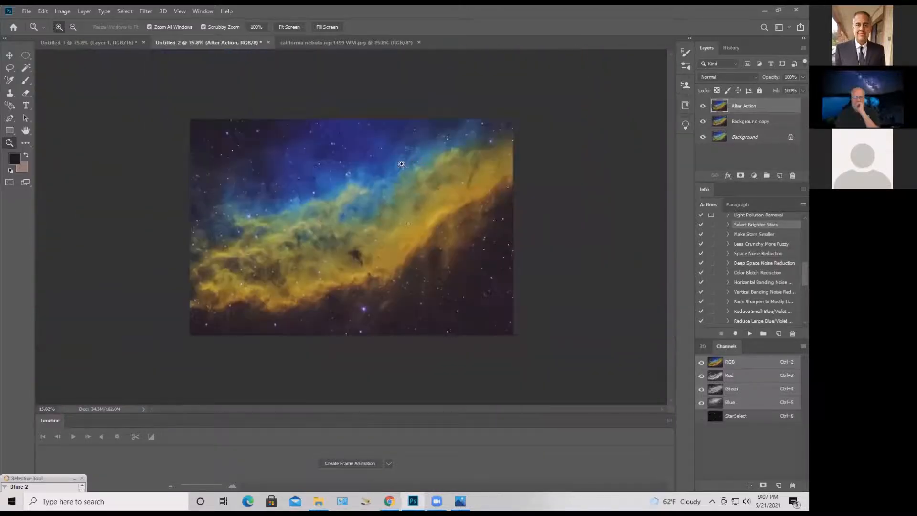
{"action": "left_click_drag", "start_coordinate": [412, 209], "coordinate": [455, 260]}
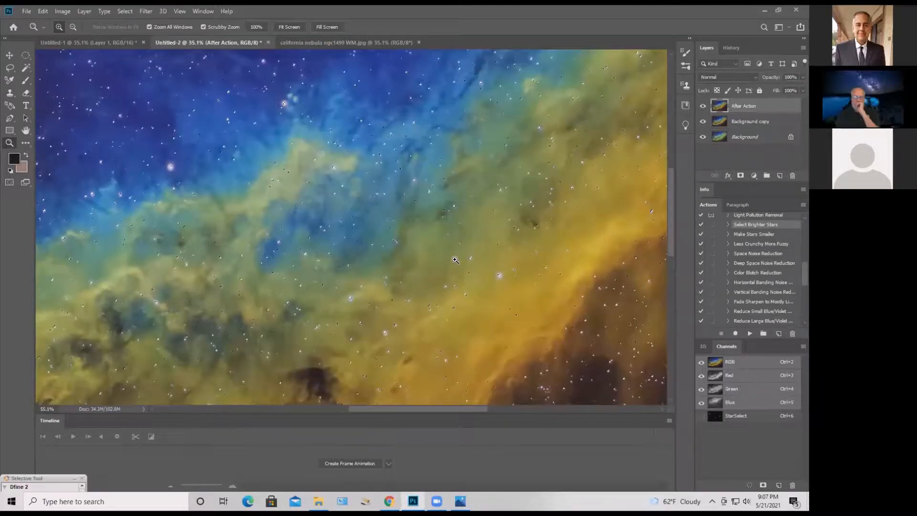
{"action": "left_click_drag", "start_coordinate": [246, 151], "coordinate": [284, 156]}
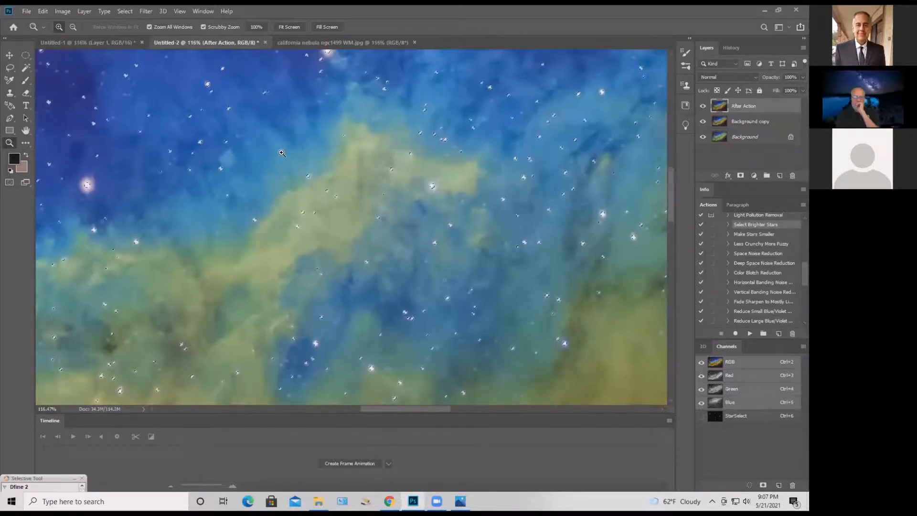
Expand the star selection by 1 pixel, feather it, and hide the selection edges
{"action": "left_click", "coordinate": [123, 13]}
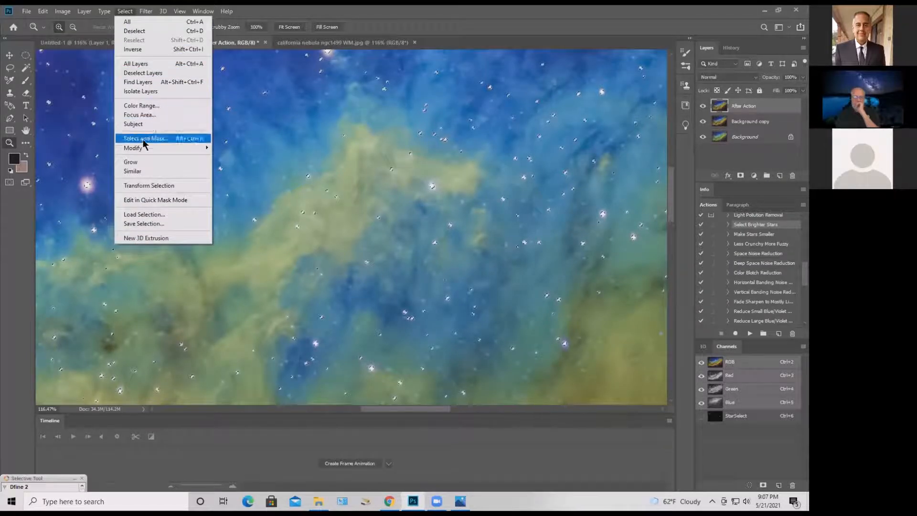
{"action": "mouse_move", "coordinate": [158, 150]}
{"action": "left_click", "coordinate": [237, 168]}
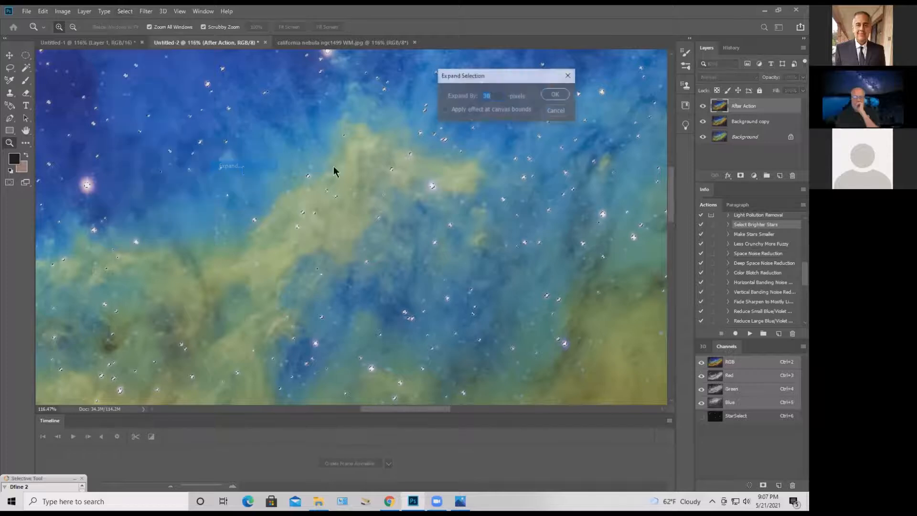
{"action": "type", "text": "1"}
{"action": "key", "text": "Return"}
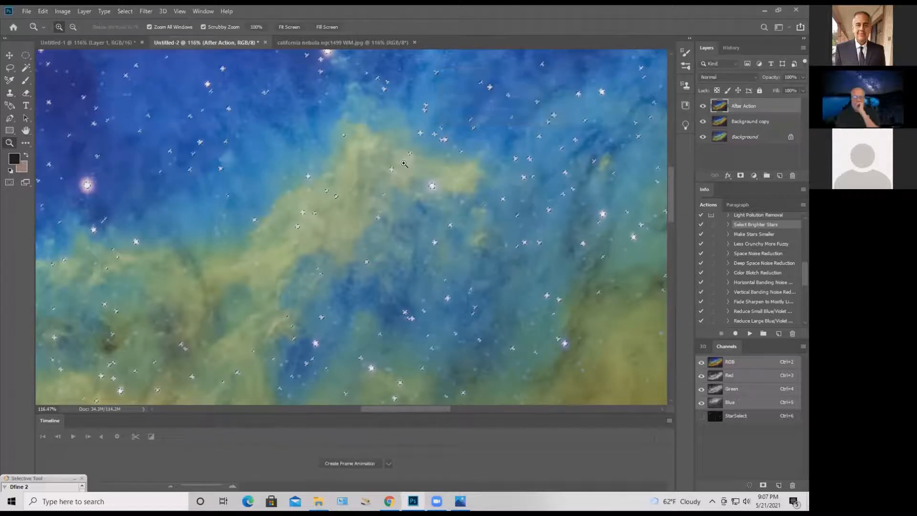
{"action": "key", "text": "shift+F6"}
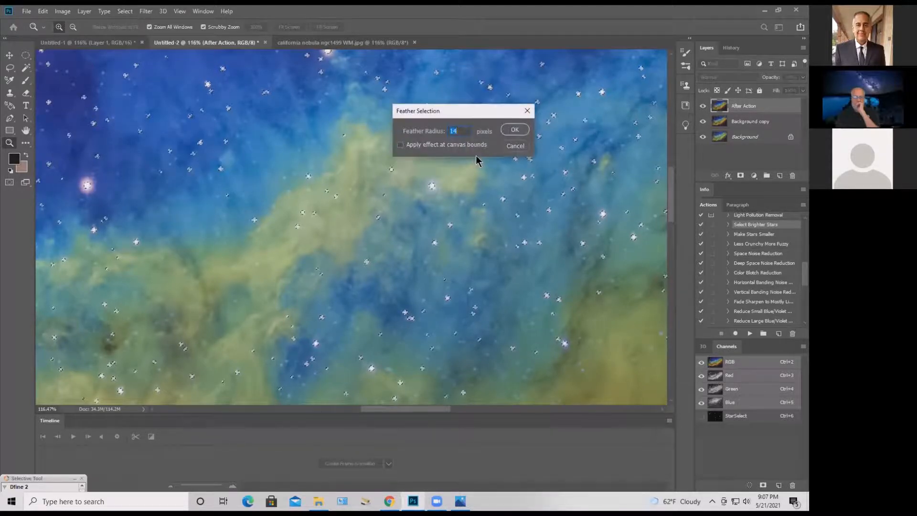
{"action": "key", "text": "Return"}
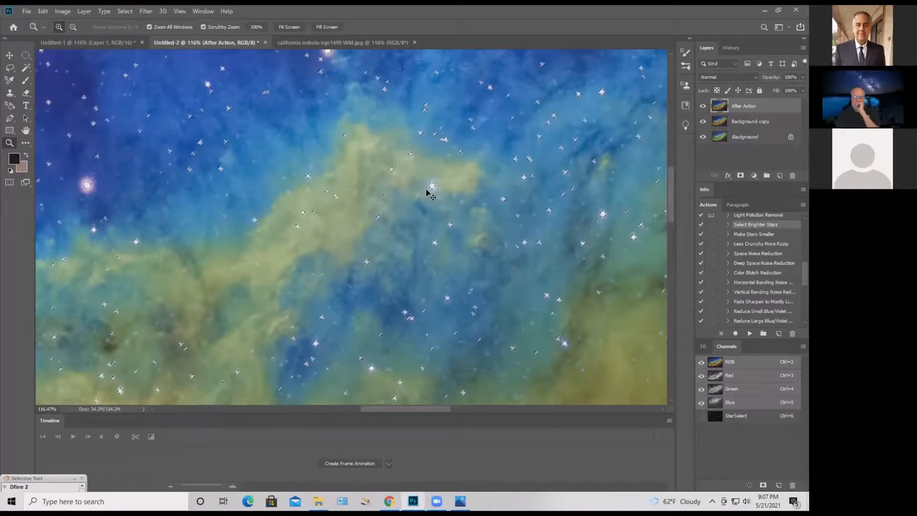
{"action": "key", "text": "ctrl+h"}
Darken the selected stars with Curves by lowering the RGB midtones to about output 111 at input 135, comparing with the preview off
{"action": "left_click_drag", "start_coordinate": [458, 202], "coordinate": [266, 151]}
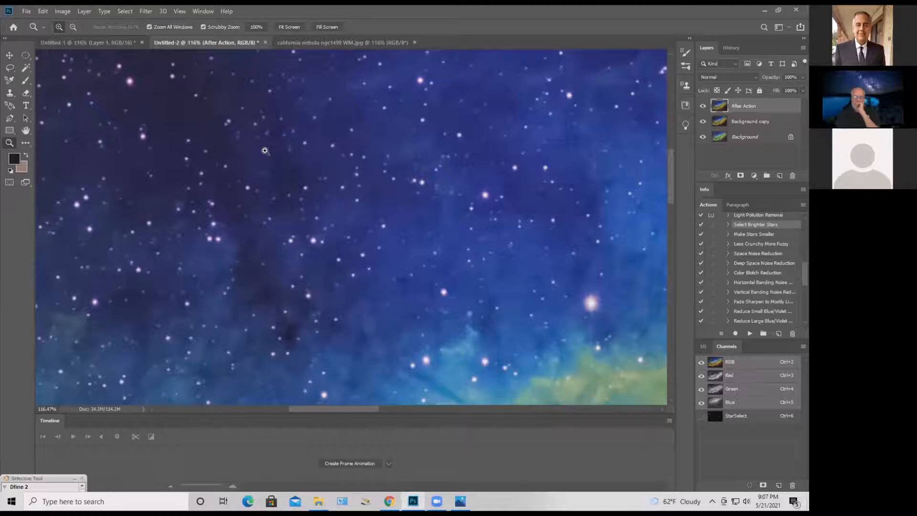
{"action": "key", "text": "ctrl+m"}
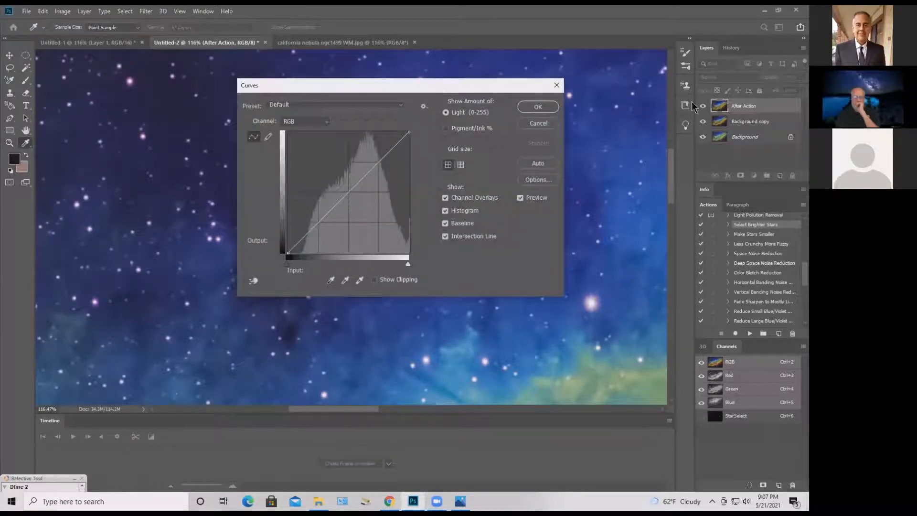
{"action": "left_click_drag", "start_coordinate": [439, 86], "coordinate": [696, 97]}
{"action": "left_click_drag", "start_coordinate": [602, 204], "coordinate": [608, 210]}
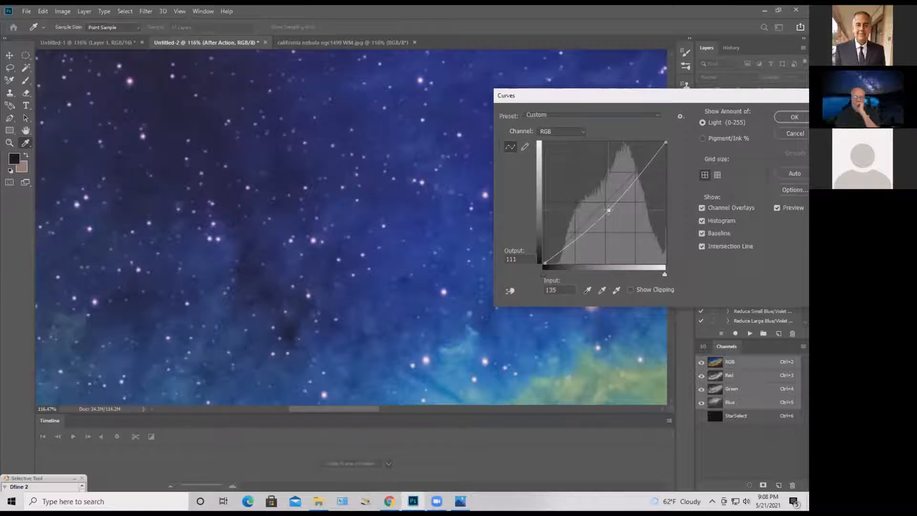
{"action": "left_click", "coordinate": [777, 207]}
{"action": "left_click_drag", "start_coordinate": [609, 211], "coordinate": [610, 210]}
{"action": "left_click", "coordinate": [778, 208]}
{"action": "left_click", "coordinate": [792, 117]}
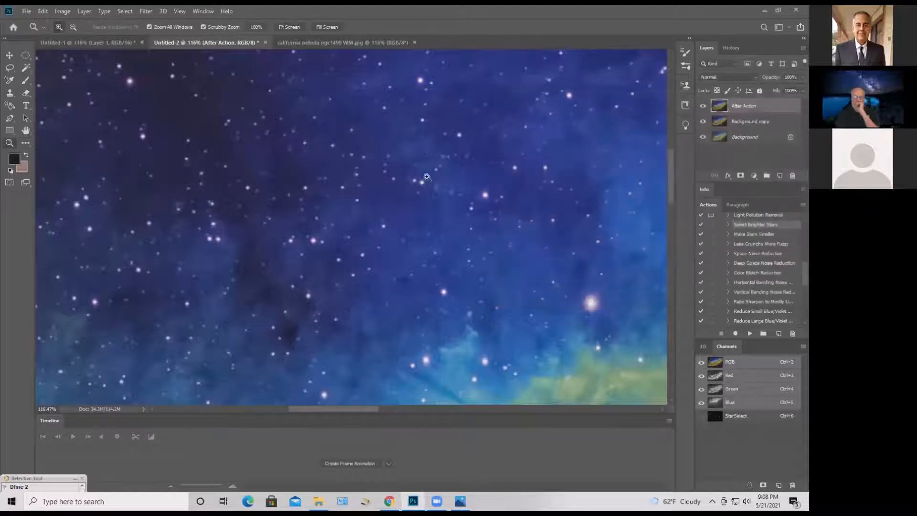
{"action": "left_click_drag", "start_coordinate": [477, 188], "coordinate": [410, 207]}
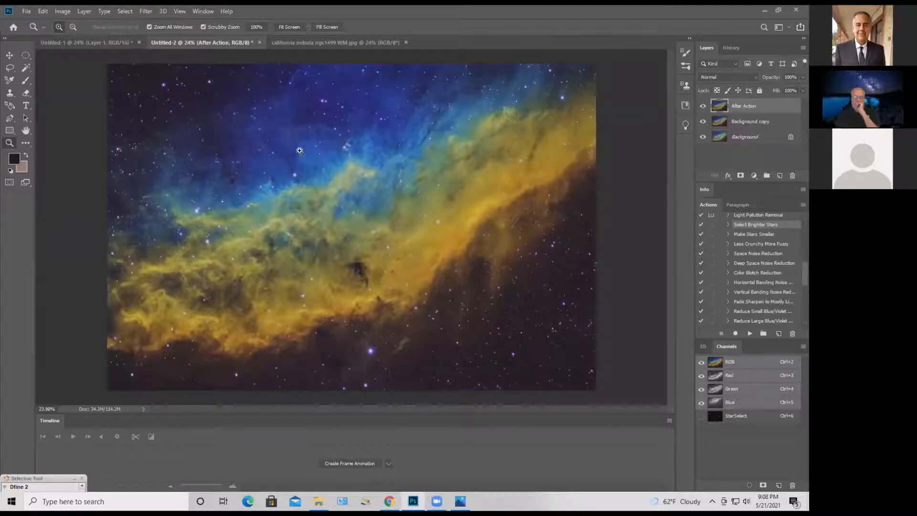
Switch to the galaxy image and start a Color Range selection by sampling the bluish patch in the upper-left spiral arm
{"action": "left_click", "coordinate": [102, 43]}
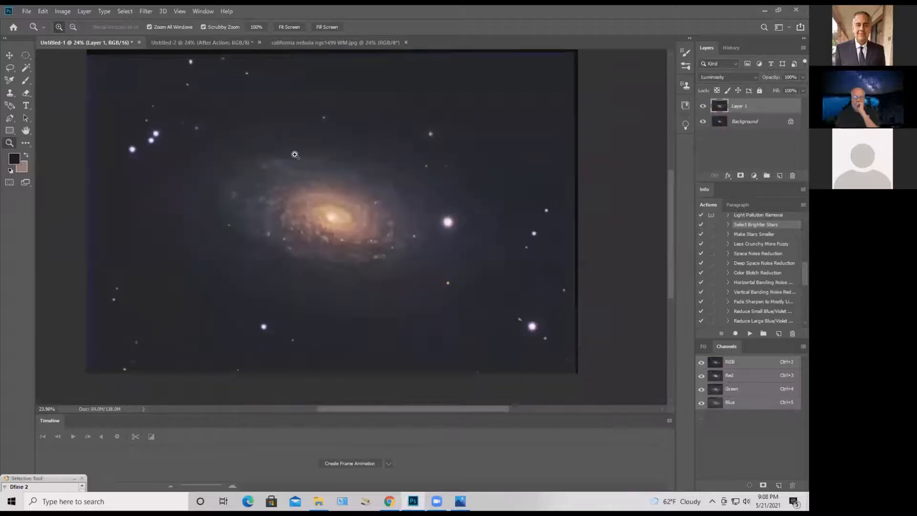
{"action": "left_click", "coordinate": [328, 176]}
{"action": "left_click", "coordinate": [195, 176]}
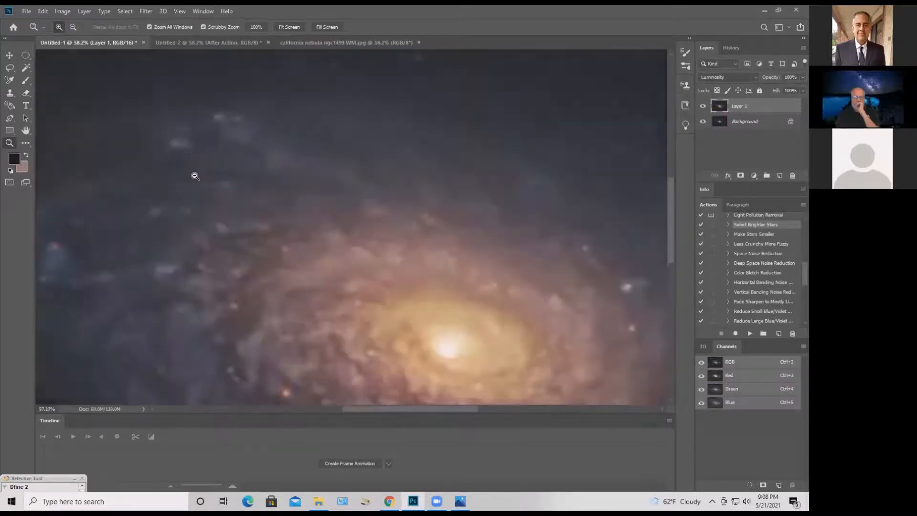
{"action": "left_click_drag", "start_coordinate": [195, 175], "coordinate": [201, 194]}
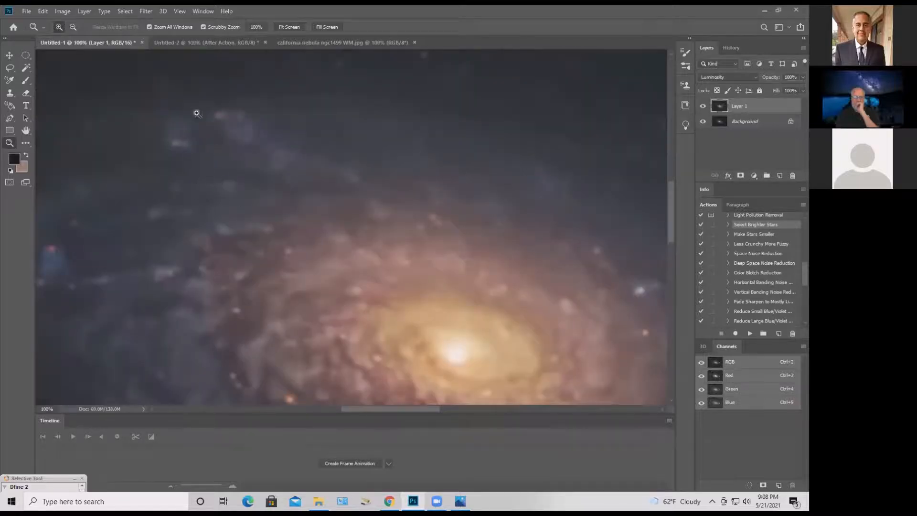
{"action": "left_click", "coordinate": [127, 12]}
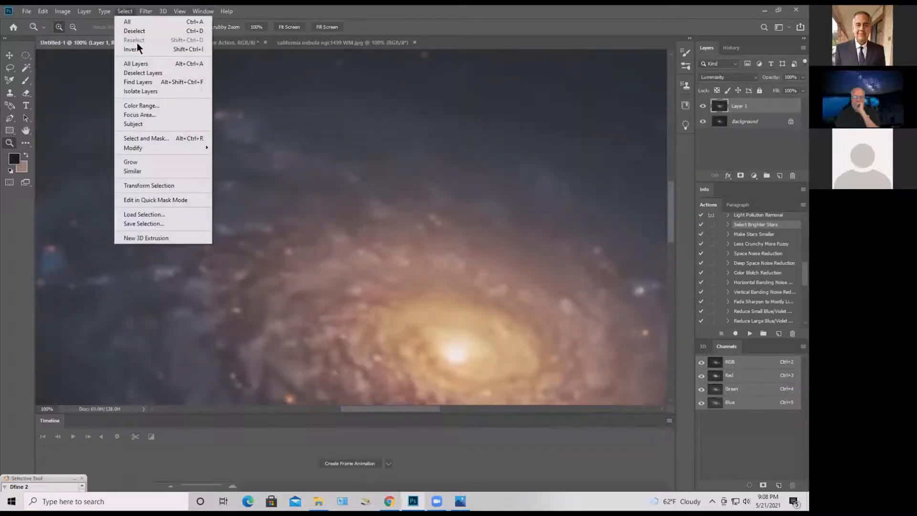
{"action": "left_click", "coordinate": [141, 106]}
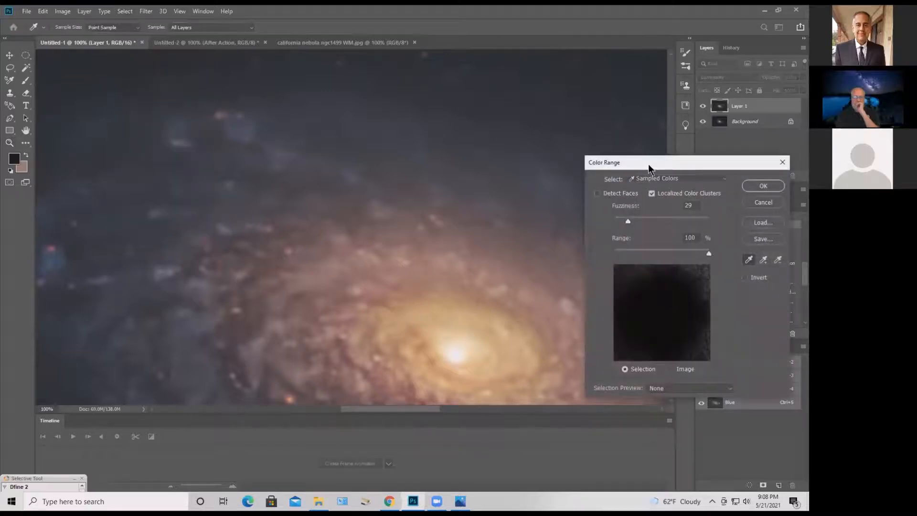
{"action": "left_click_drag", "start_coordinate": [648, 164], "coordinate": [640, 107]}
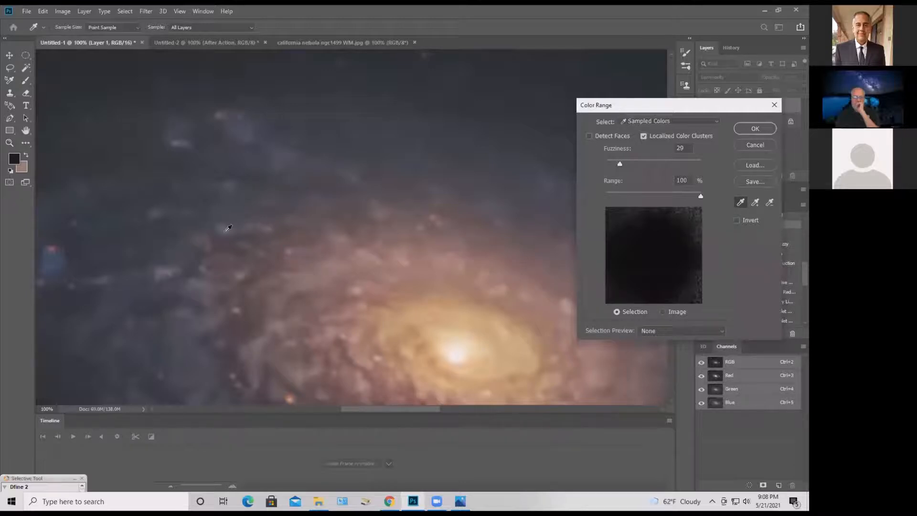
{"action": "left_click", "coordinate": [240, 130]}
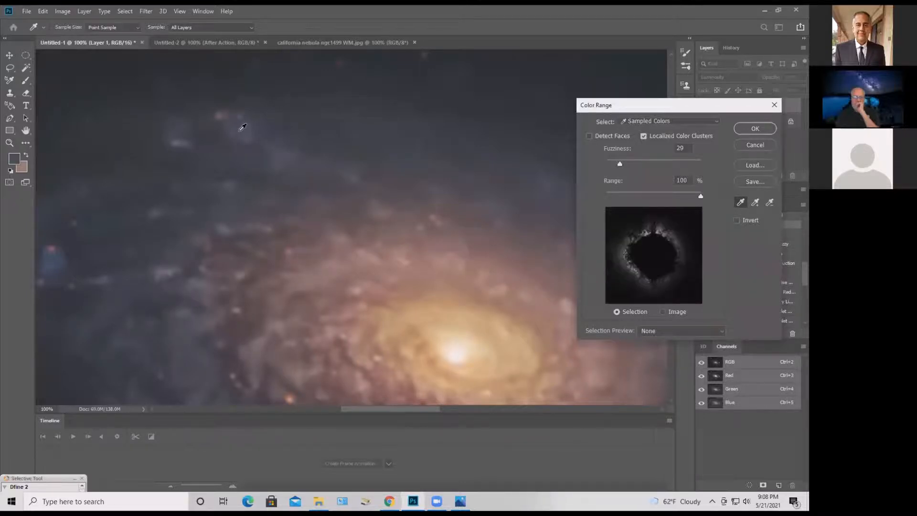
Add further blue tones from the outer spiral arms to the Color Range sample, apply it at fuzziness 29, and inspect the whole galaxy
{"action": "left_click", "coordinate": [756, 202]}
{"action": "left_click", "coordinate": [163, 208]}
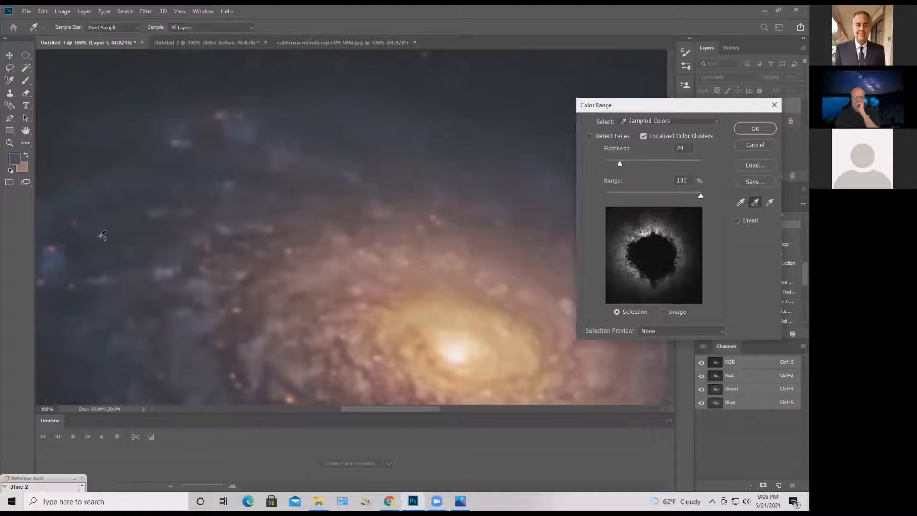
{"action": "left_click", "coordinate": [65, 261]}
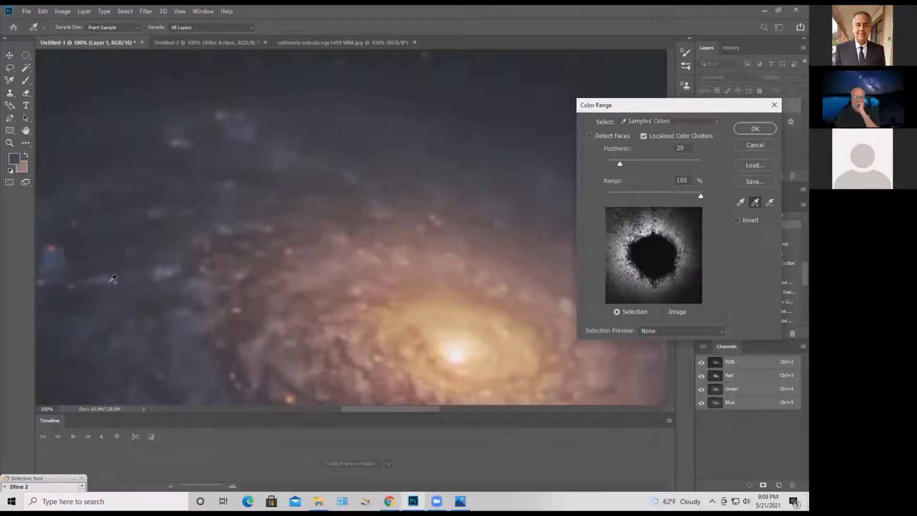
{"action": "left_click", "coordinate": [548, 179]}
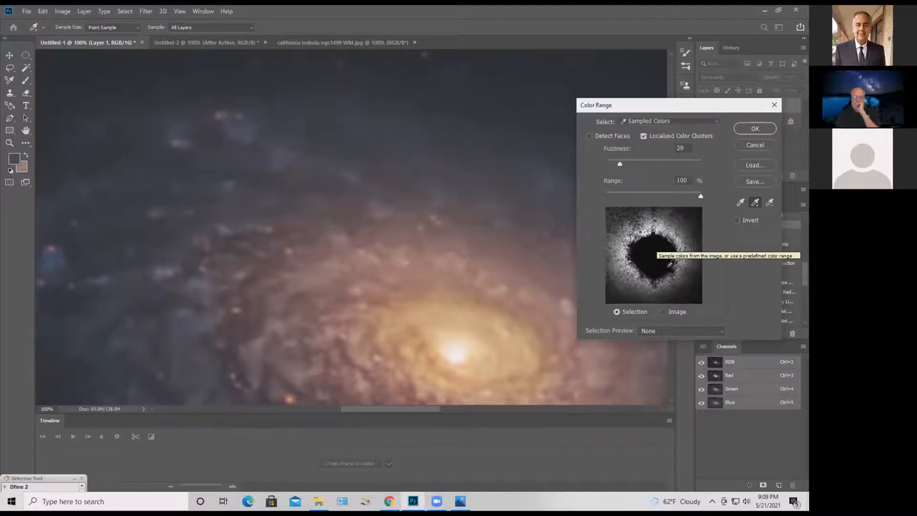
{"action": "left_click", "coordinate": [755, 129]}
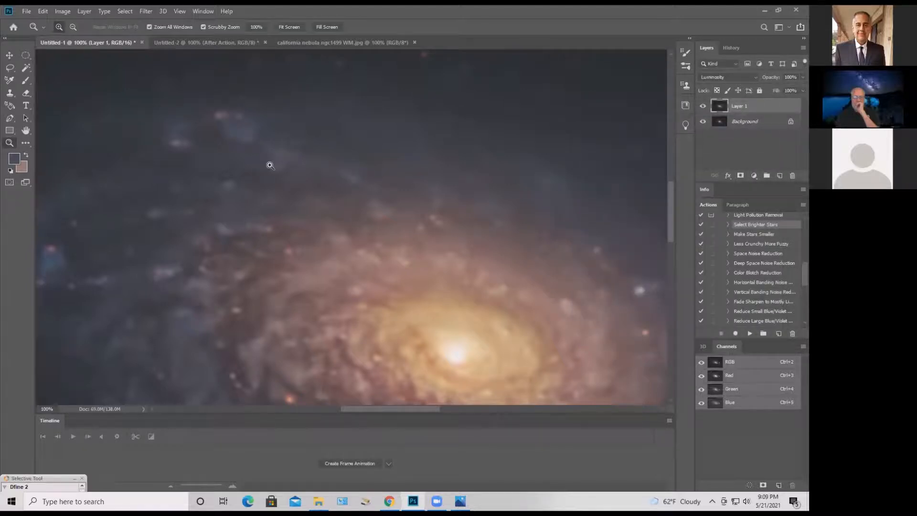
{"action": "left_click_drag", "start_coordinate": [434, 171], "coordinate": [383, 205]}
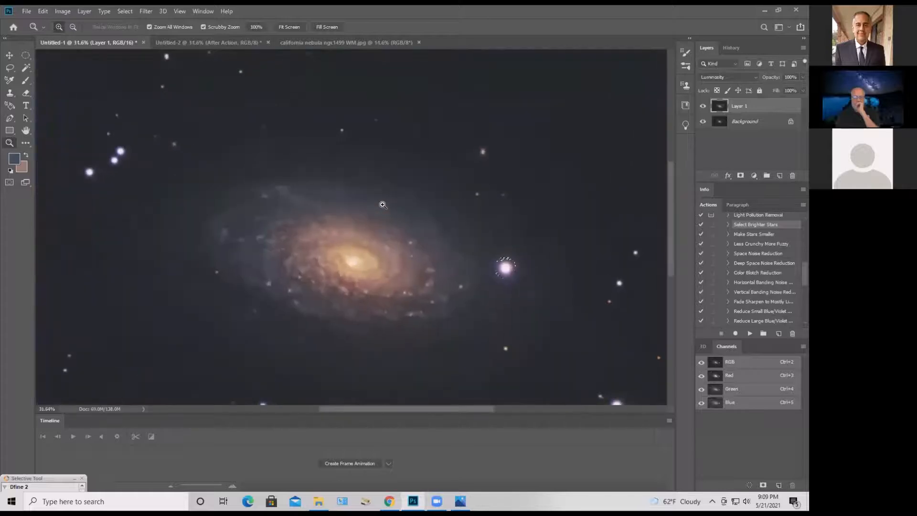
Start another Color Range selection by sampling the dark sky above the galaxy and adding neighbouring background tones
{"action": "left_click", "coordinate": [122, 14]}
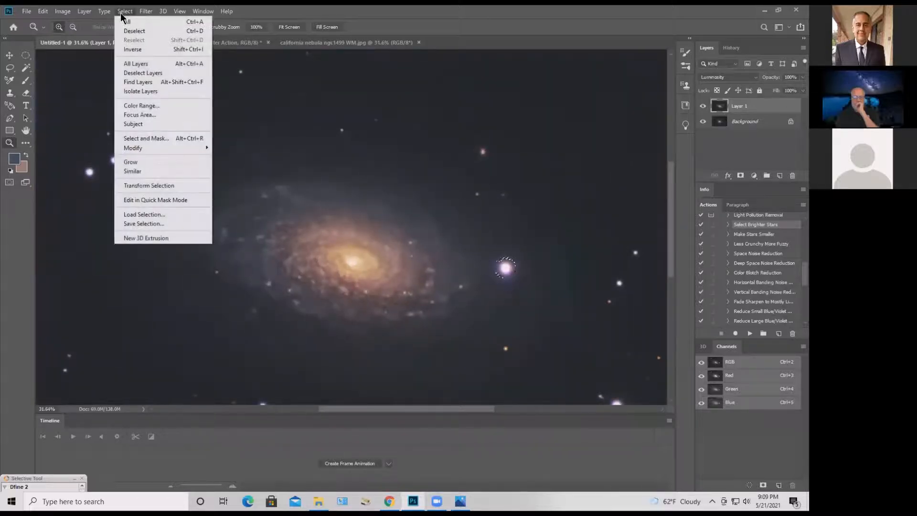
{"action": "left_click", "coordinate": [571, 76]}
{"action": "left_click_drag", "start_coordinate": [579, 96], "coordinate": [668, 112]}
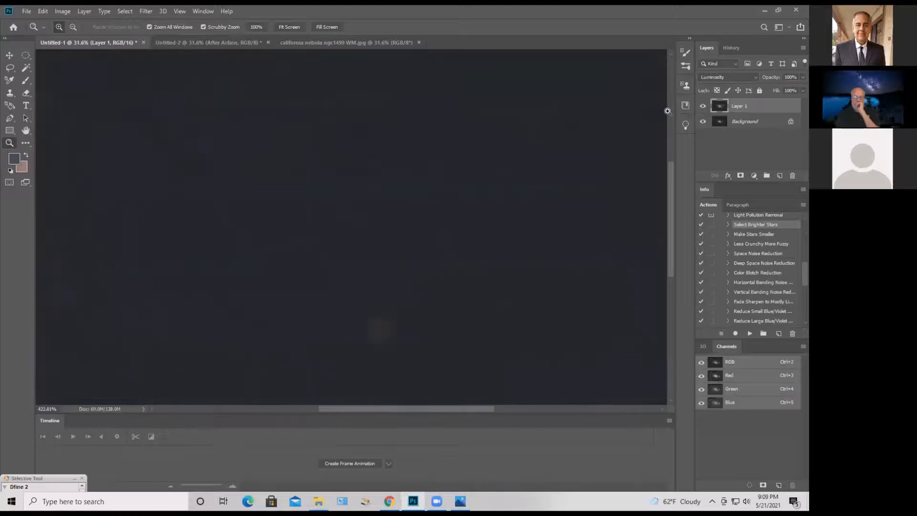
{"action": "left_click_drag", "start_coordinate": [661, 147], "coordinate": [649, 148]}
{"action": "left_click_drag", "start_coordinate": [537, 258], "coordinate": [542, 98]}
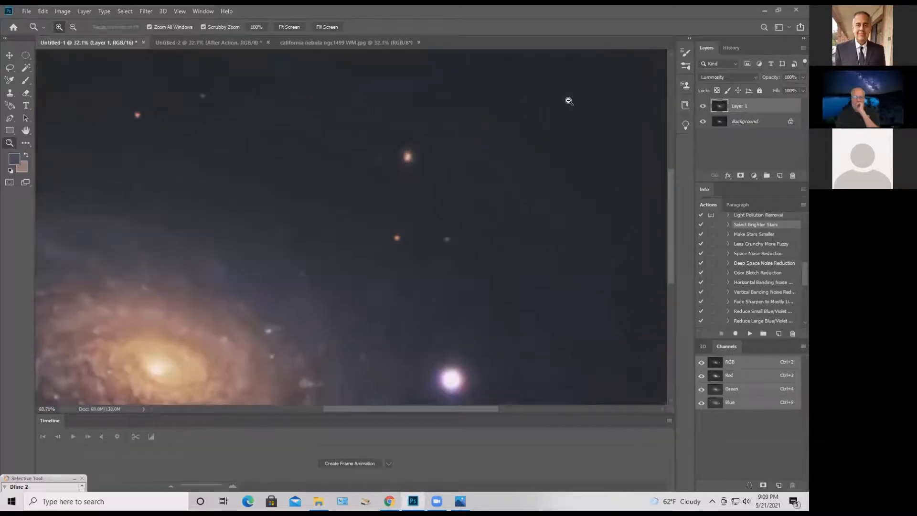
{"action": "left_click", "coordinate": [124, 12]}
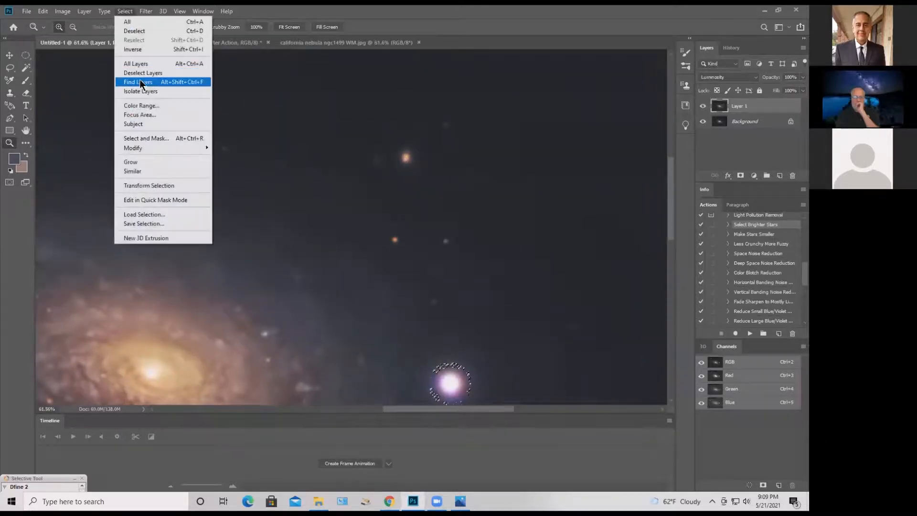
{"action": "left_click", "coordinate": [141, 106]}
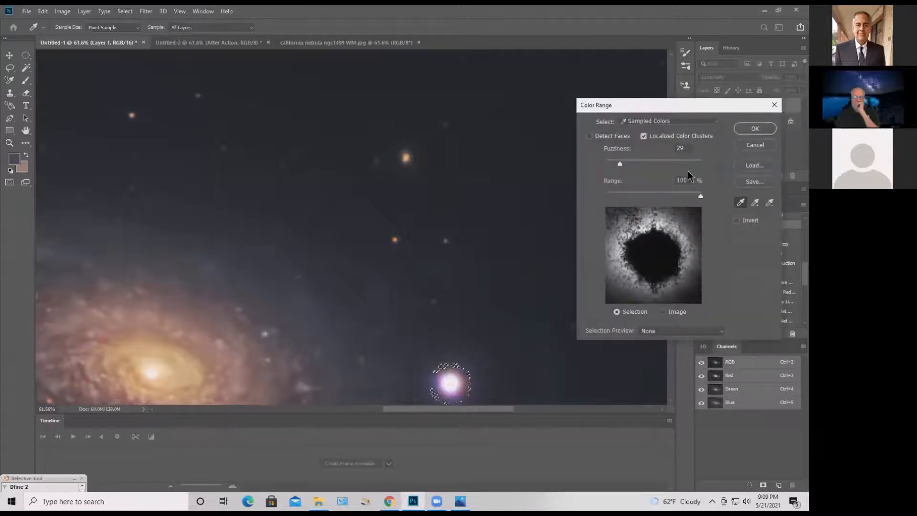
{"action": "left_click", "coordinate": [520, 104]}
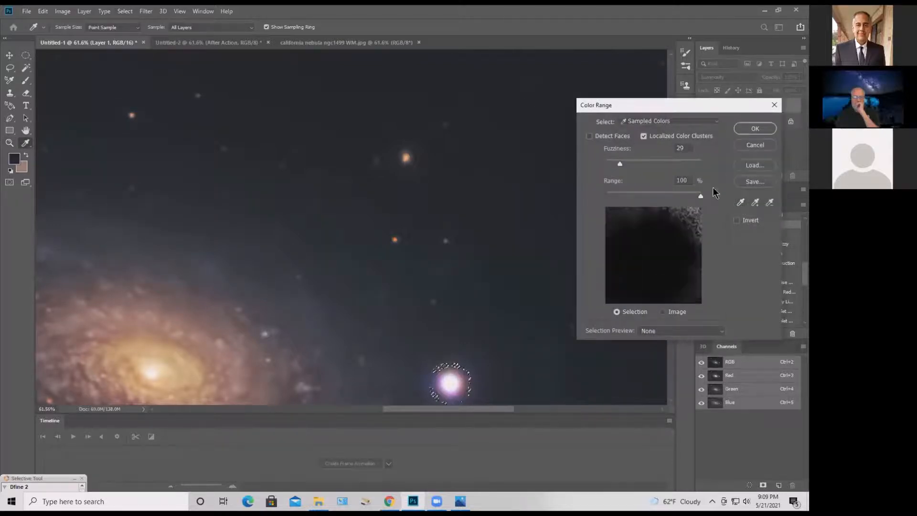
{"action": "left_click", "coordinate": [754, 203]}
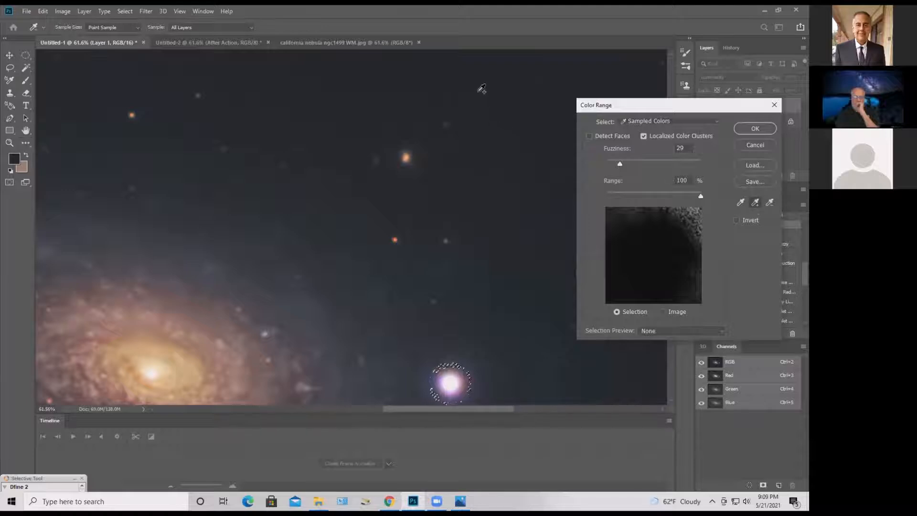
{"action": "left_click_drag", "start_coordinate": [481, 88], "coordinate": [381, 76]}
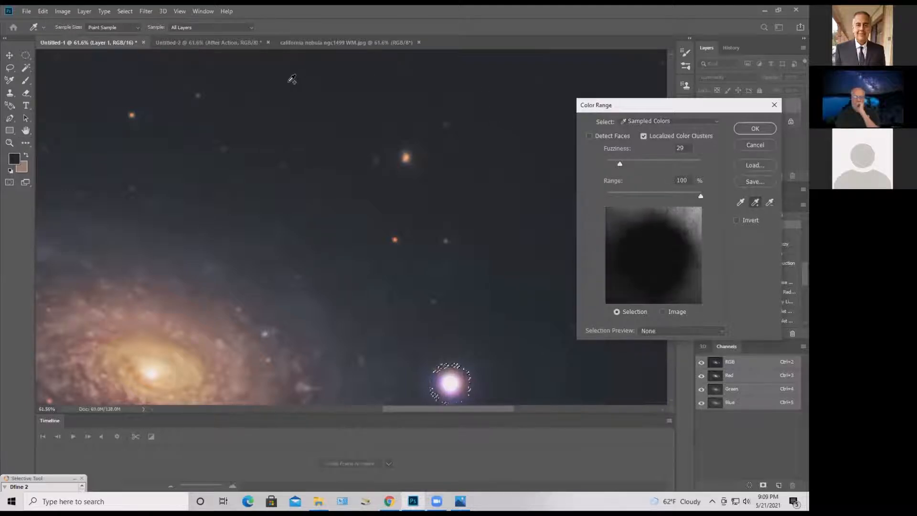
Raise the Color Range fuzziness to 52 and add the dark sky near the image's left edge to the sample
{"action": "left_click_drag", "start_coordinate": [620, 163], "coordinate": [631, 164]}
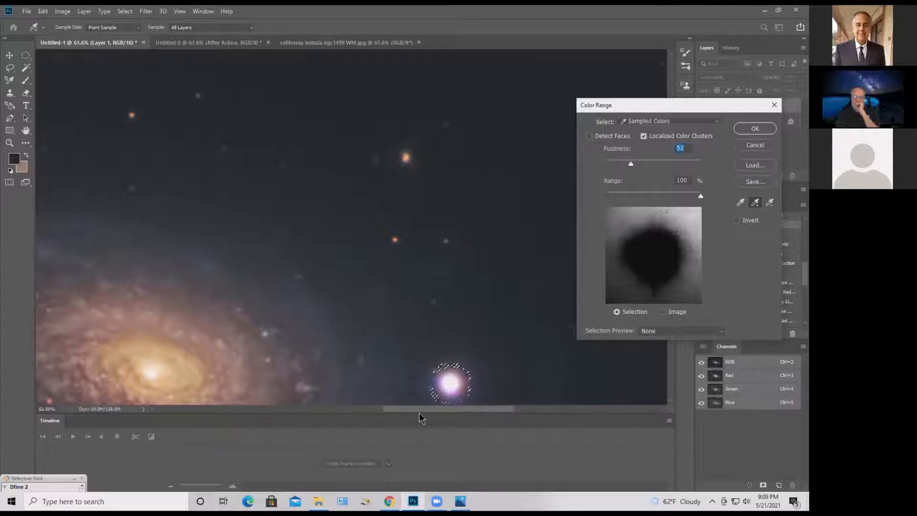
{"action": "scroll", "coordinate": [307, 393], "scroll_direction": "left", "scroll_amount": 10}
{"action": "scroll", "coordinate": [280, 394], "scroll_direction": "right", "scroll_amount": 2}
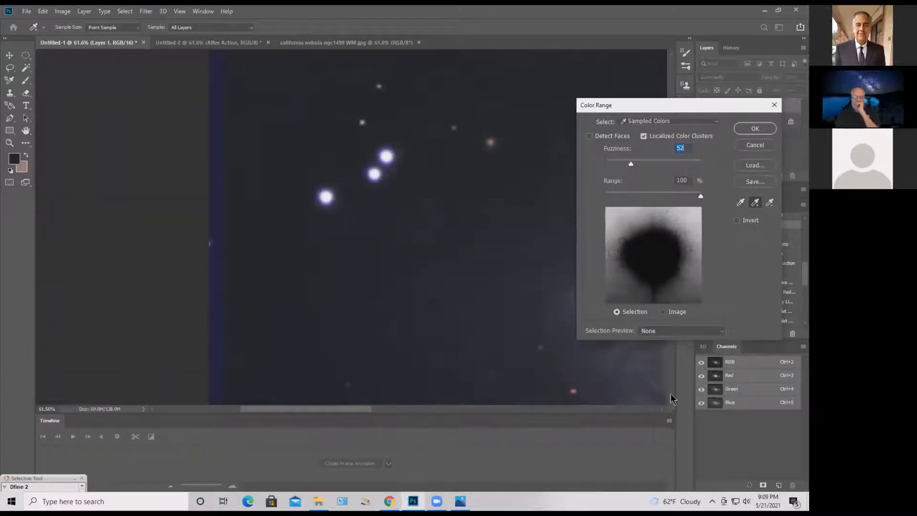
{"action": "scroll", "coordinate": [670, 401], "scroll_direction": "down", "scroll_amount": 5}
{"action": "scroll", "coordinate": [673, 401], "scroll_direction": "down", "scroll_amount": 4}
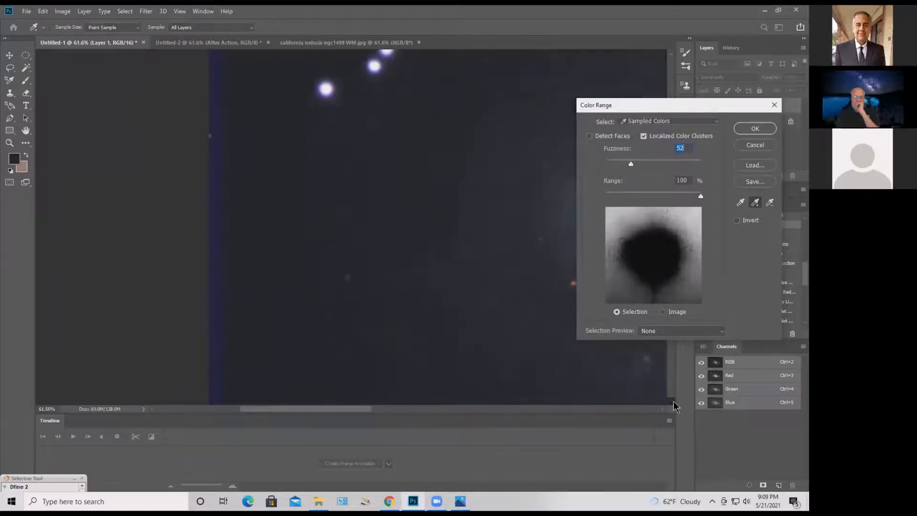
{"action": "left_click", "coordinate": [272, 338]}
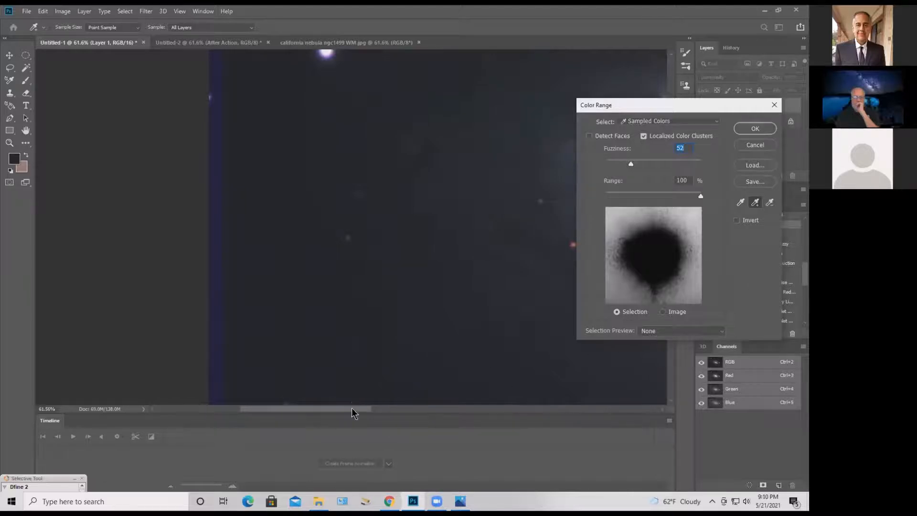
Check the galaxy and the lower sky behind the Color Range dialog, and apply the background selection
{"action": "left_click_drag", "start_coordinate": [356, 411], "coordinate": [445, 423]}
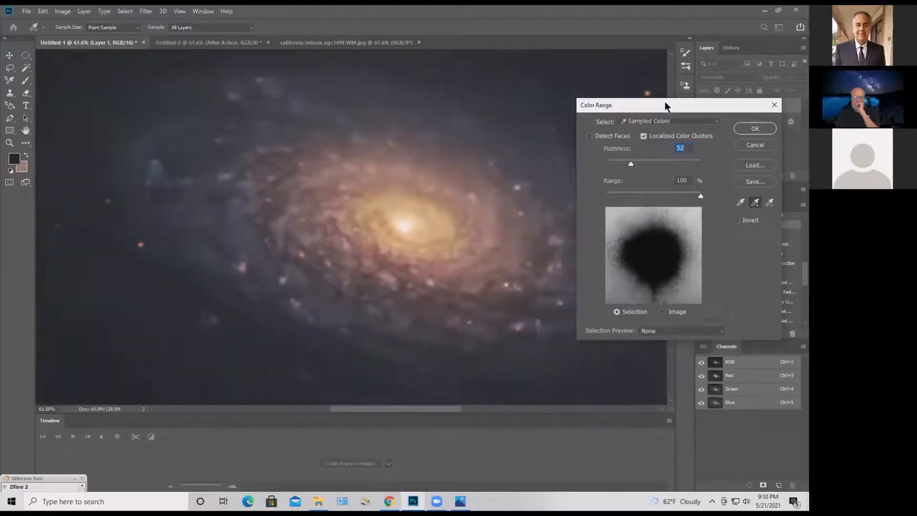
{"action": "left_click_drag", "start_coordinate": [662, 100], "coordinate": [495, 62]}
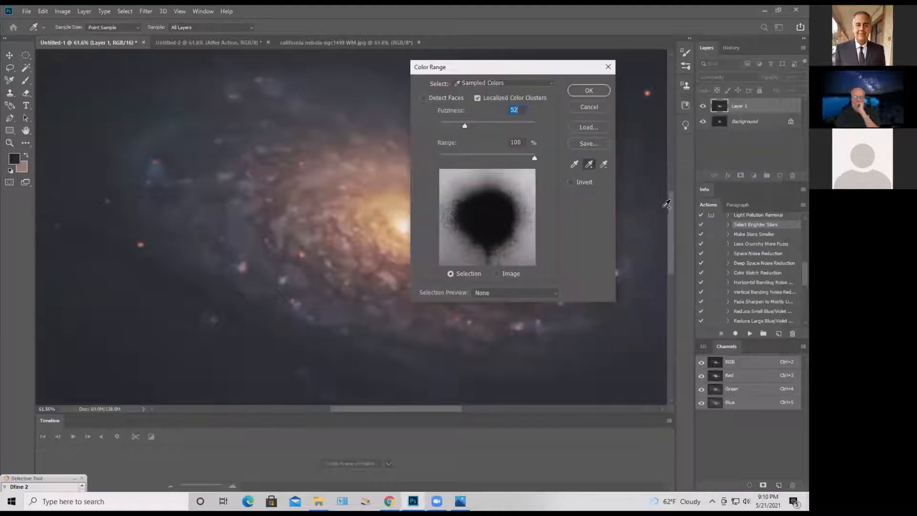
{"action": "left_click_drag", "start_coordinate": [670, 212], "coordinate": [674, 270]}
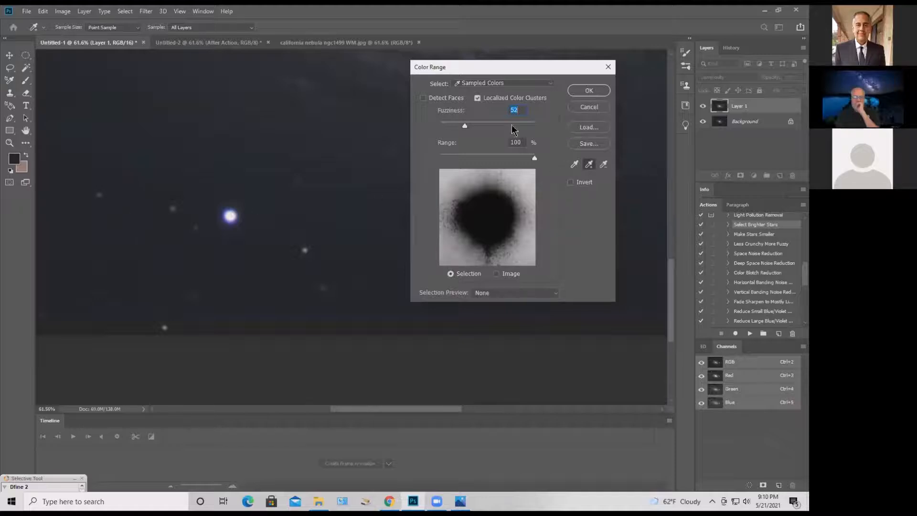
{"action": "left_click", "coordinate": [607, 90]}
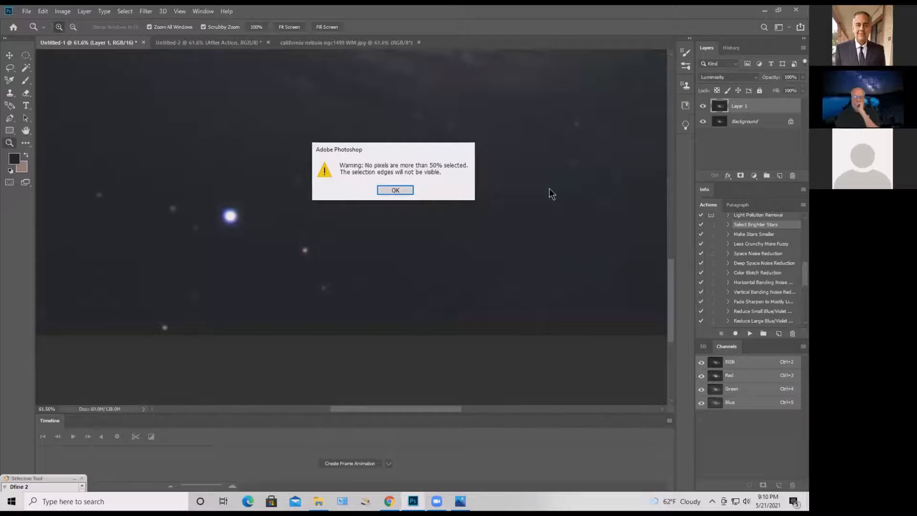
{"action": "left_click", "coordinate": [407, 190]}
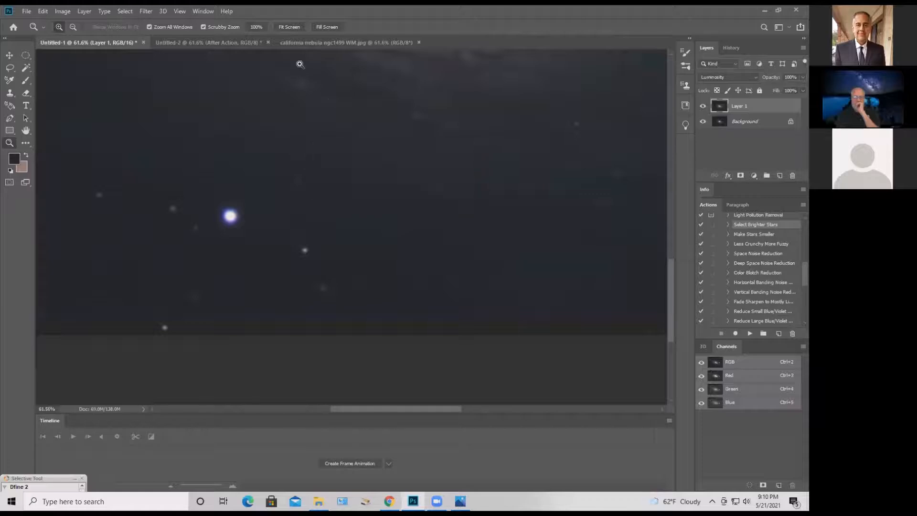
Switch to the edited nebula image Untitled-2 and start a Color Range selection by sampling the green gas beside the blue area
{"action": "left_click", "coordinate": [341, 43]}
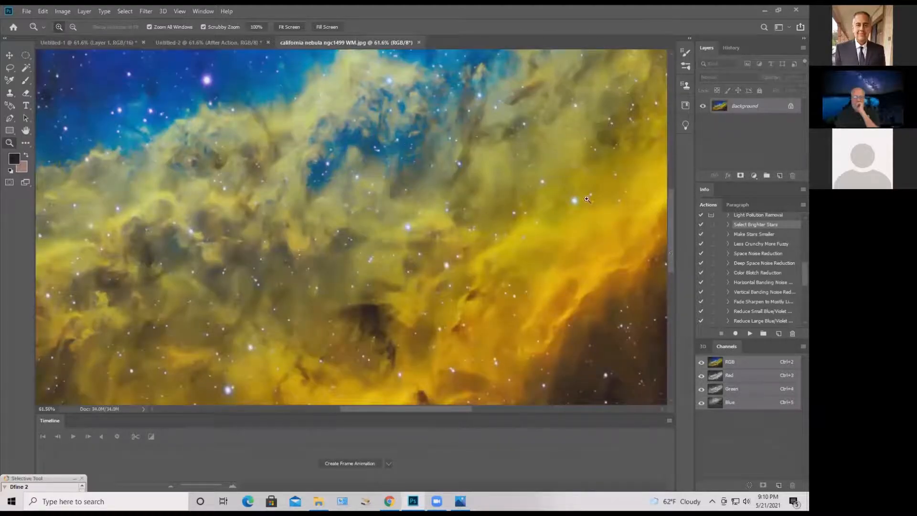
{"action": "left_click", "coordinate": [219, 43]}
{"action": "left_click_drag", "start_coordinate": [385, 173], "coordinate": [424, 225]}
{"action": "left_click", "coordinate": [125, 11]}
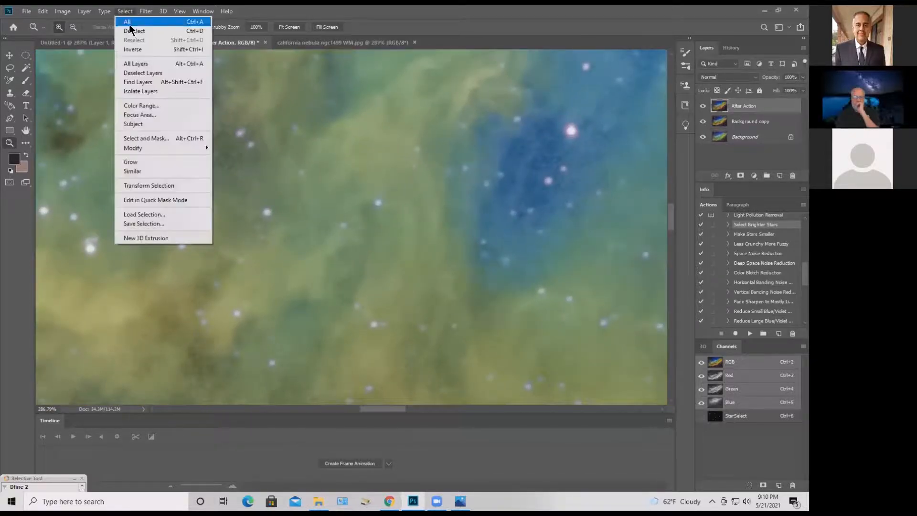
{"action": "left_click", "coordinate": [141, 105]}
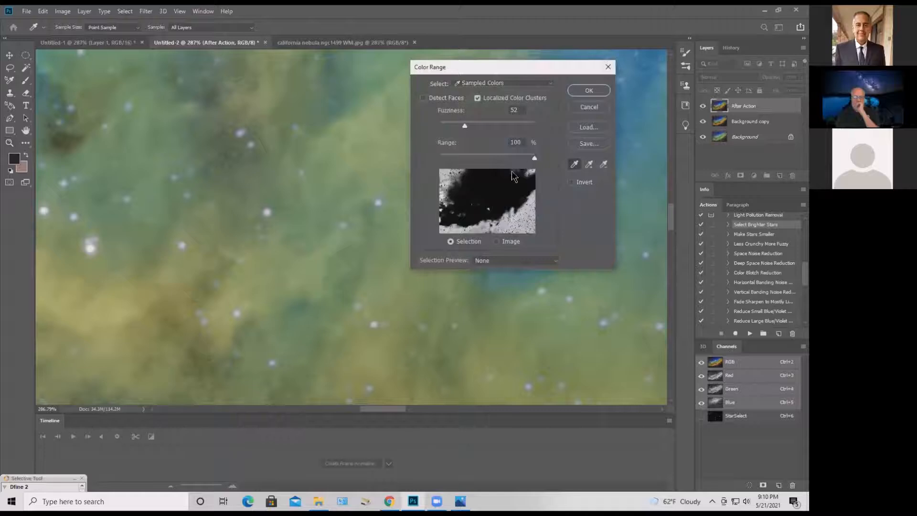
{"action": "left_click", "coordinate": [339, 192]}
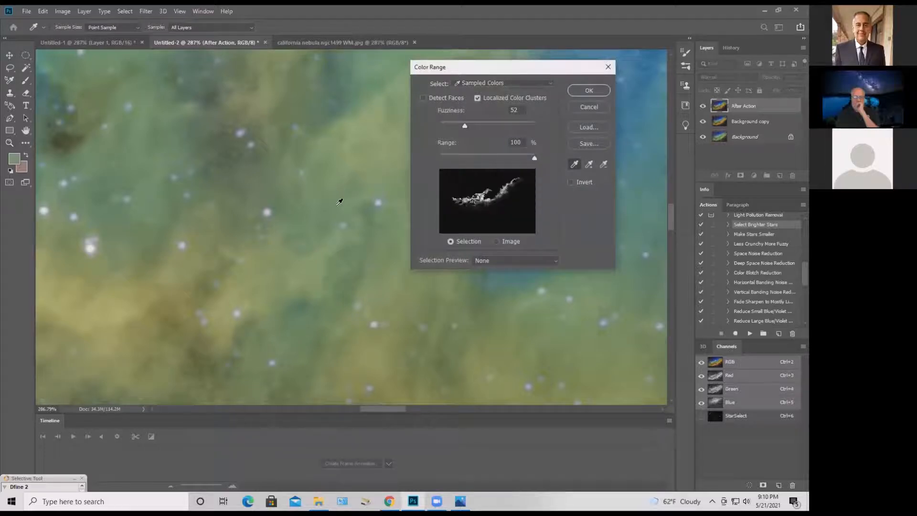
Add further green gas tones from around the nebula close-up to the Color Range sample and apply the selection
{"action": "left_click", "coordinate": [588, 164]}
{"action": "left_click", "coordinate": [152, 172]}
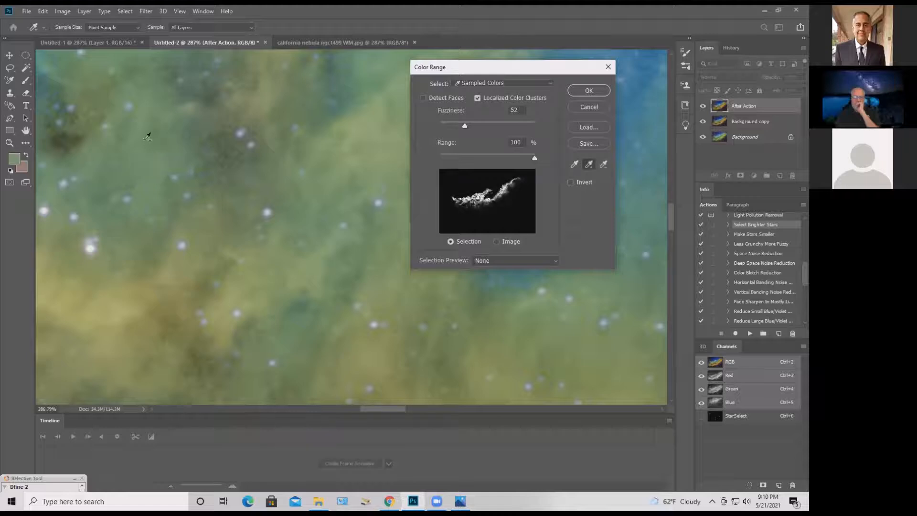
{"action": "left_click", "coordinate": [102, 81]}
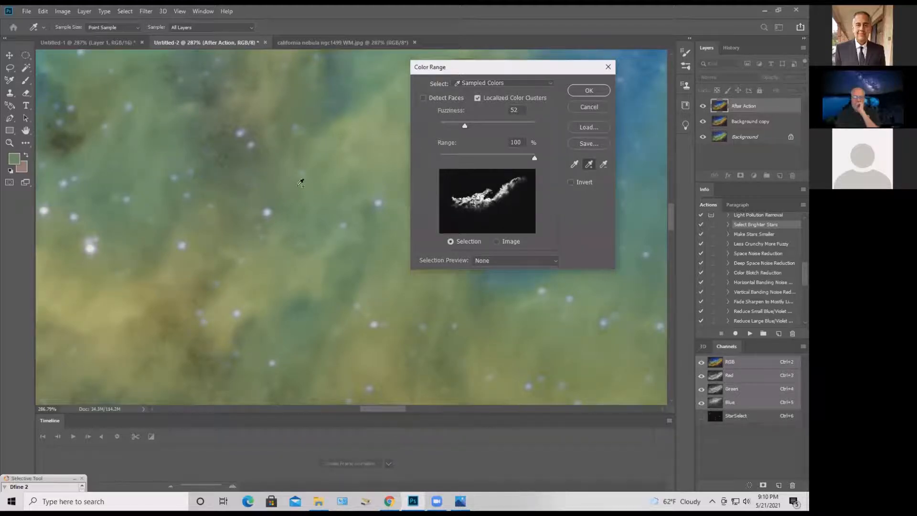
{"action": "left_click", "coordinate": [372, 70]}
{"action": "left_click", "coordinate": [366, 256]}
{"action": "left_click", "coordinate": [594, 89]}
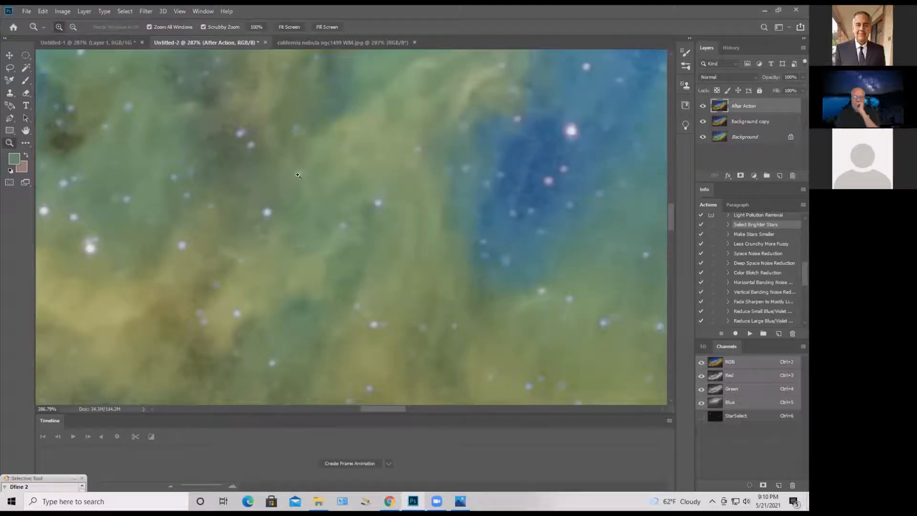
Flatten the After Action layer and the layers beneath it into a single background image
{"action": "left_click_drag", "start_coordinate": [353, 191], "coordinate": [290, 211]}
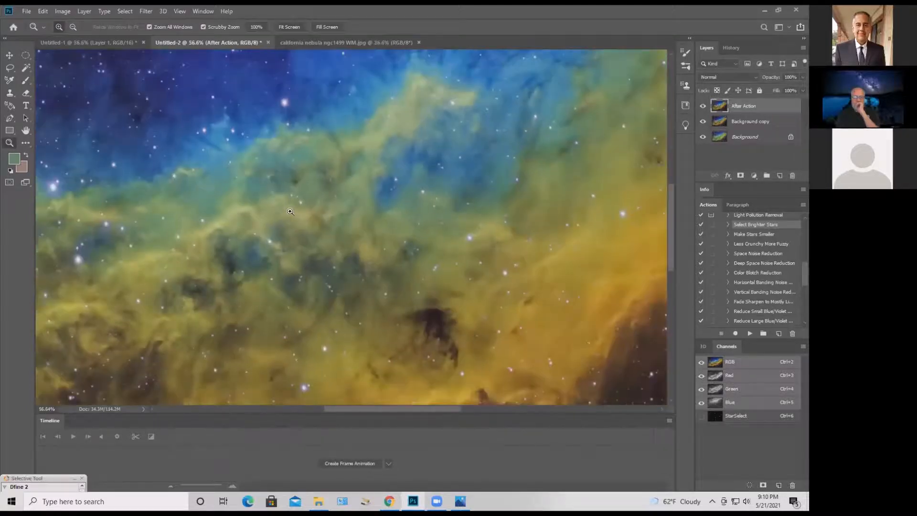
{"action": "mouse_move", "coordinate": [406, 207]}
{"action": "left_mouse_down"}
{"action": "mouse_move", "coordinate": [384, 212]}
{"action": "mouse_move", "coordinate": [392, 210]}
{"action": "left_mouse_up"}
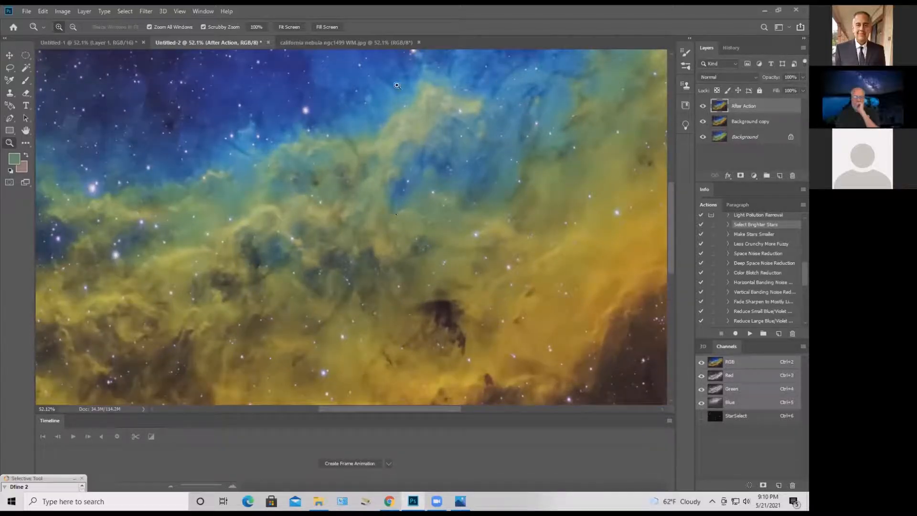
{"action": "left_click_drag", "start_coordinate": [313, 171], "coordinate": [297, 91]}
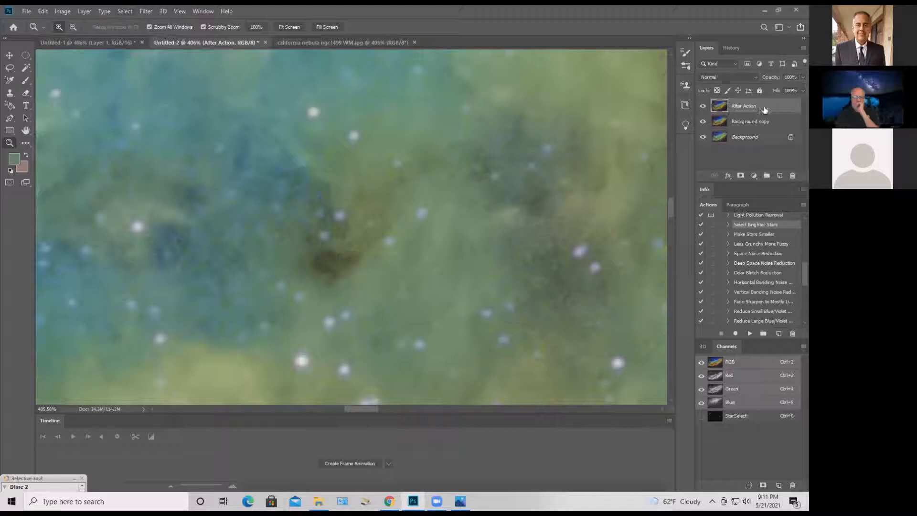
{"action": "left_click", "coordinate": [748, 121]}
{"action": "left_click", "coordinate": [746, 108]}
{"action": "left_click", "coordinate": [84, 11]}
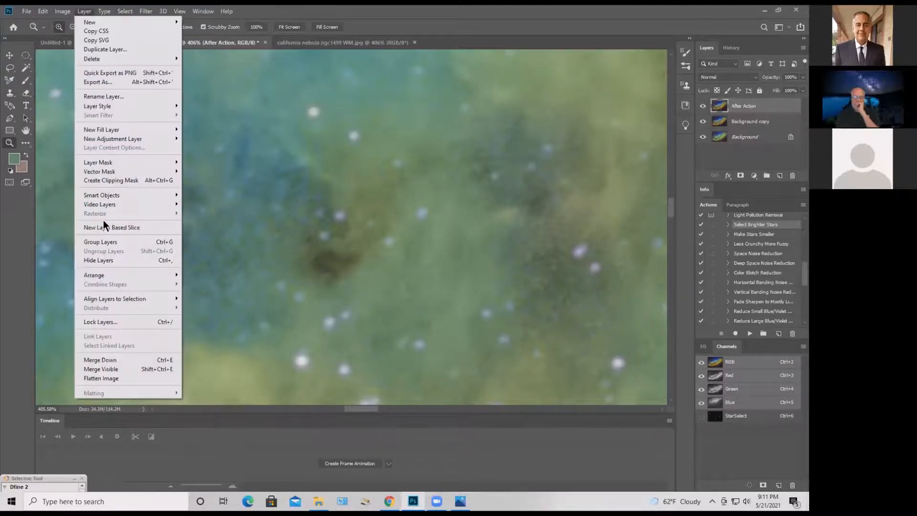
{"action": "left_click", "coordinate": [118, 378]}
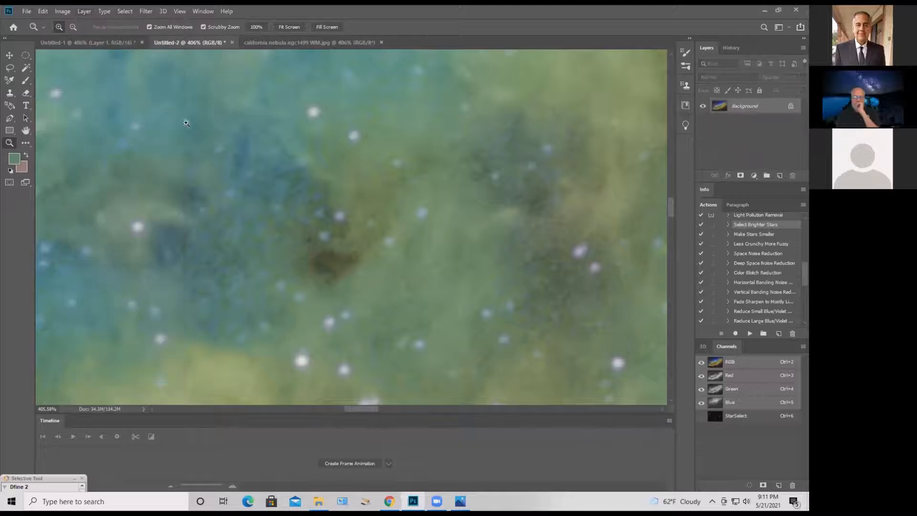
Start a Color Range selection on the flattened nebula and add green tones from around the dark brown spot to the sample
{"action": "left_click", "coordinate": [125, 12]}
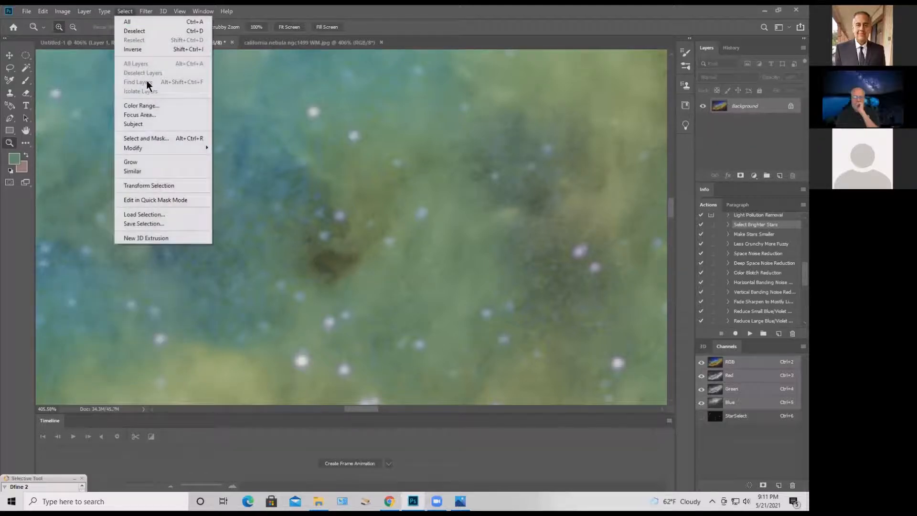
{"action": "left_click", "coordinate": [147, 104]}
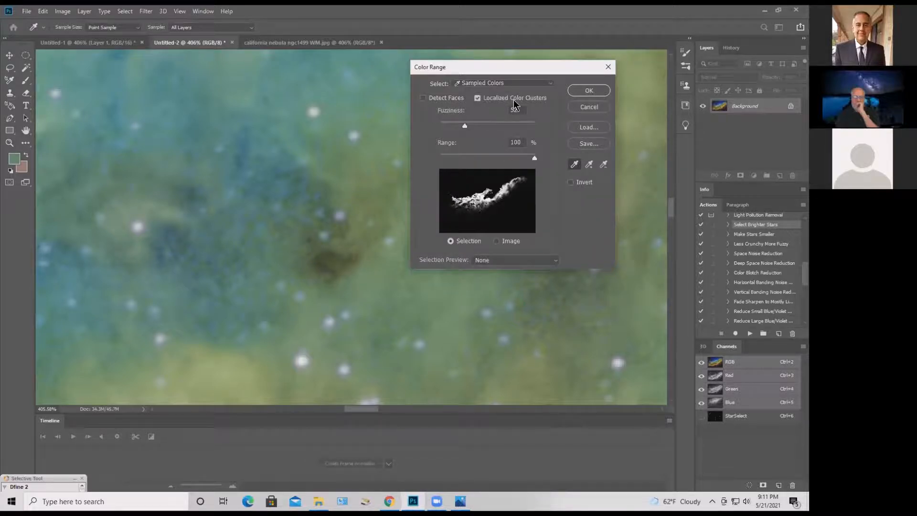
{"action": "left_click", "coordinate": [589, 163]}
{"action": "left_click", "coordinate": [292, 260]}
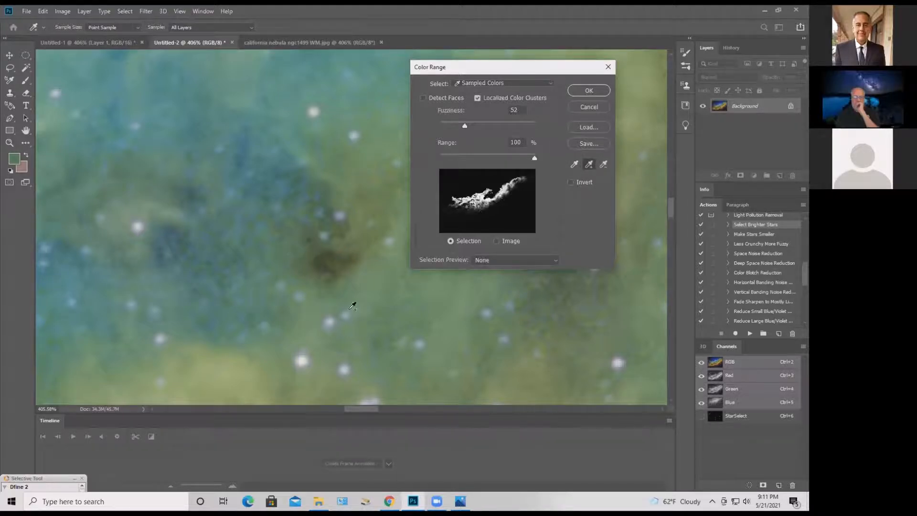
{"action": "left_click", "coordinate": [378, 236]}
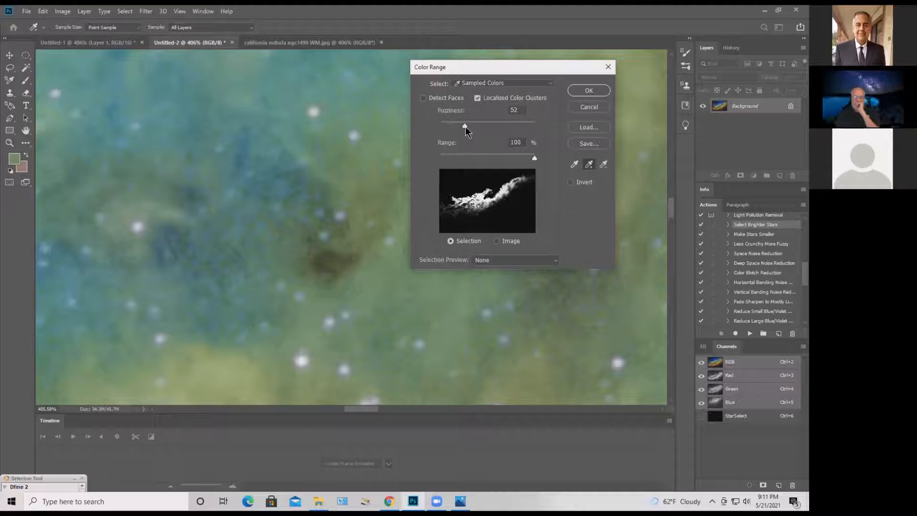
Raise the Color Range fuzziness to 60 and apply the green gas selection
{"action": "mouse_move", "coordinate": [465, 125]}
{"action": "left_mouse_down"}
{"action": "mouse_move", "coordinate": [531, 132]}
{"action": "mouse_move", "coordinate": [469, 125]}
{"action": "left_mouse_up"}
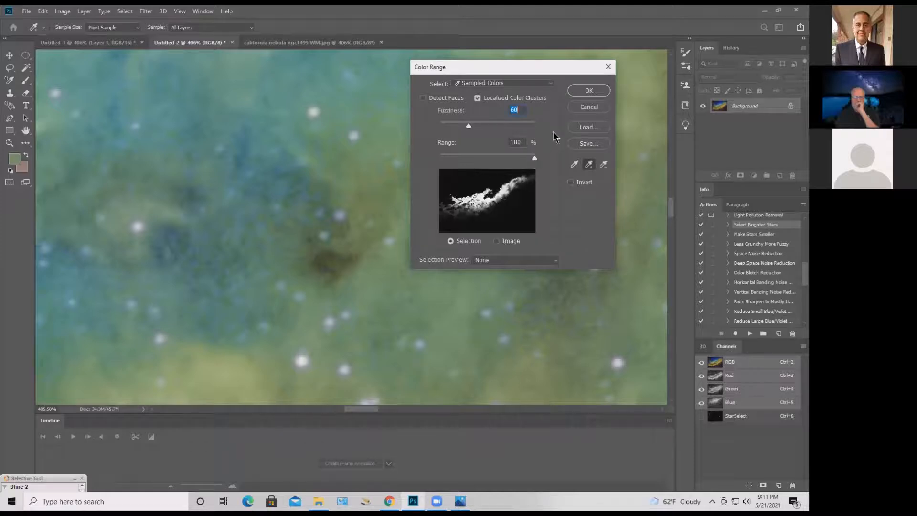
{"action": "left_click", "coordinate": [585, 92]}
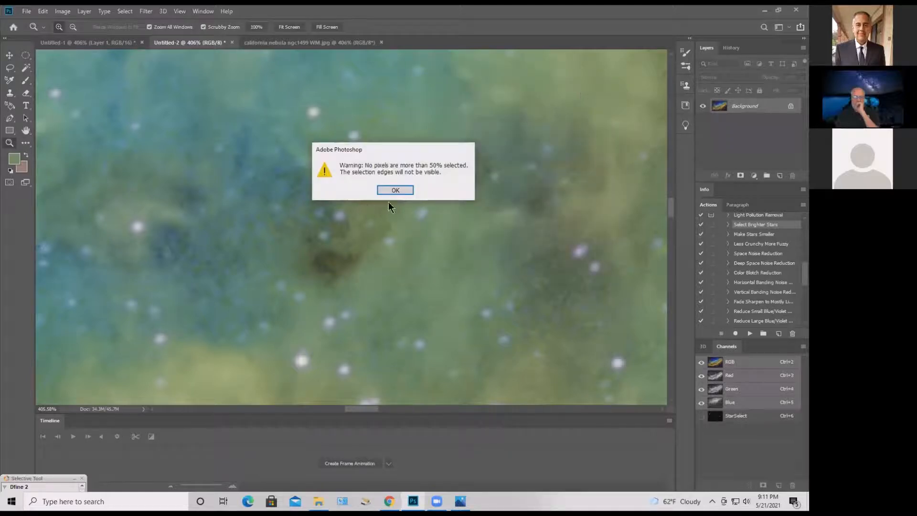
{"action": "left_click", "coordinate": [395, 190]}
Restart Color Range with a fresh green sample above the dark brown spot and add neighbouring green tones from the surrounding gas
{"action": "left_click", "coordinate": [131, 11]}
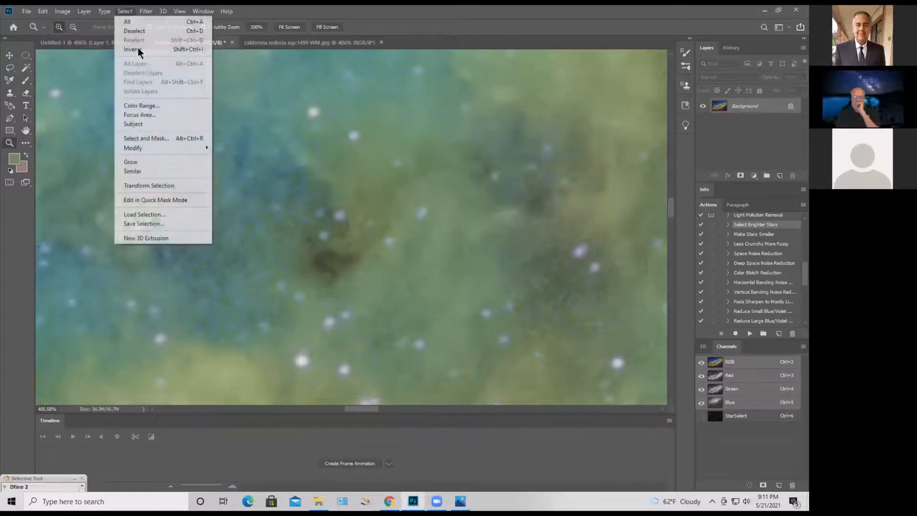
{"action": "left_click", "coordinate": [143, 106]}
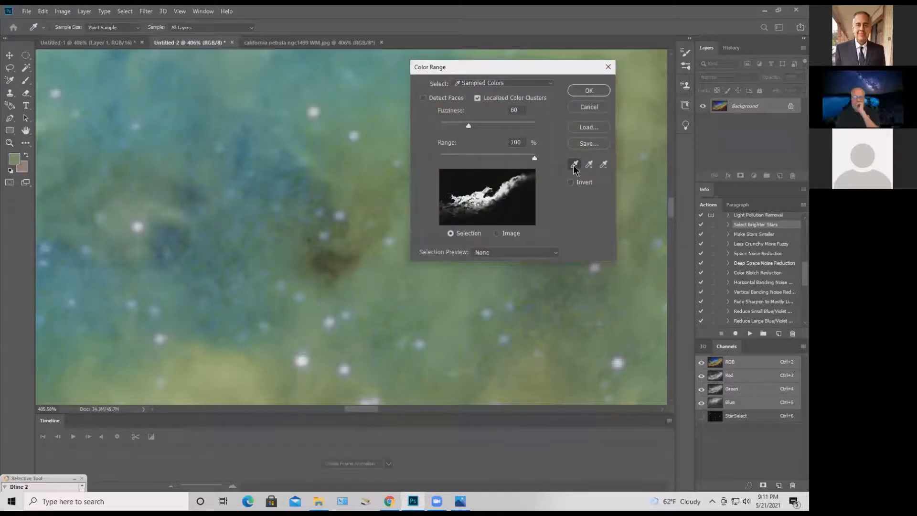
{"action": "left_click", "coordinate": [341, 148]}
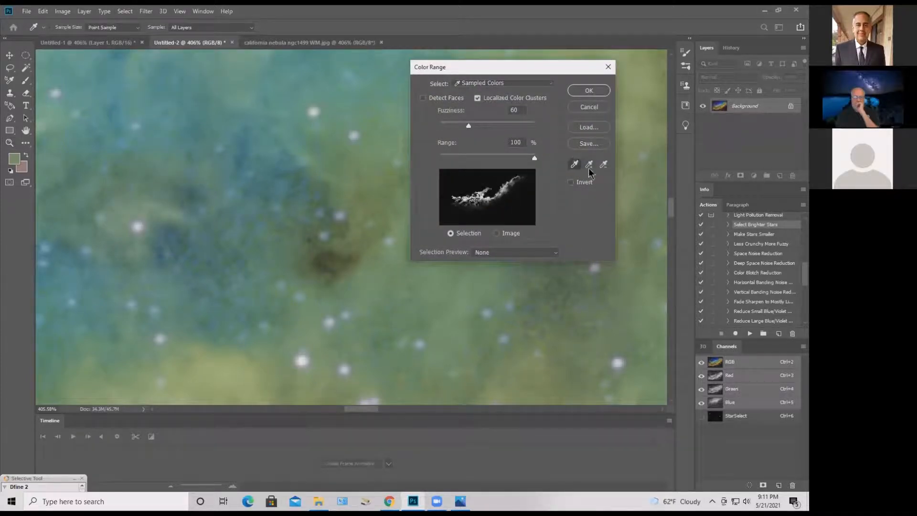
{"action": "left_click", "coordinate": [589, 165]}
{"action": "left_click", "coordinate": [336, 124]}
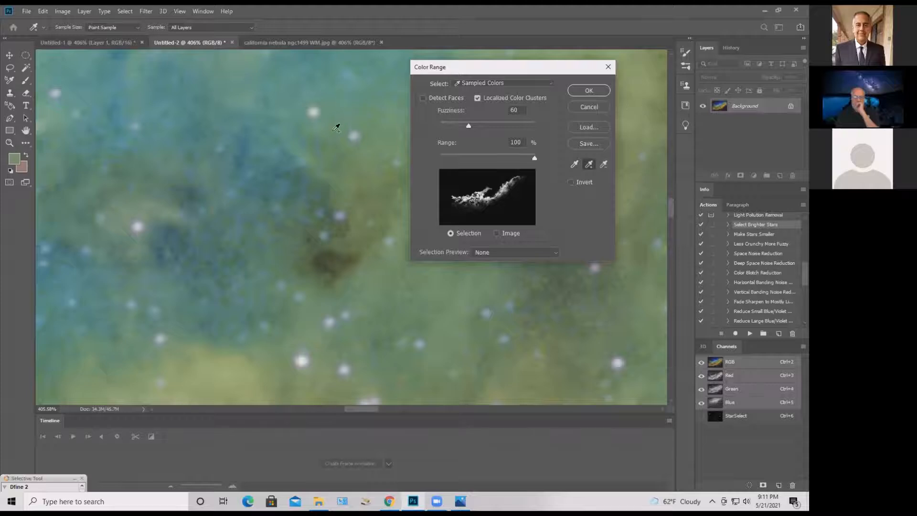
{"action": "left_click", "coordinate": [425, 312]}
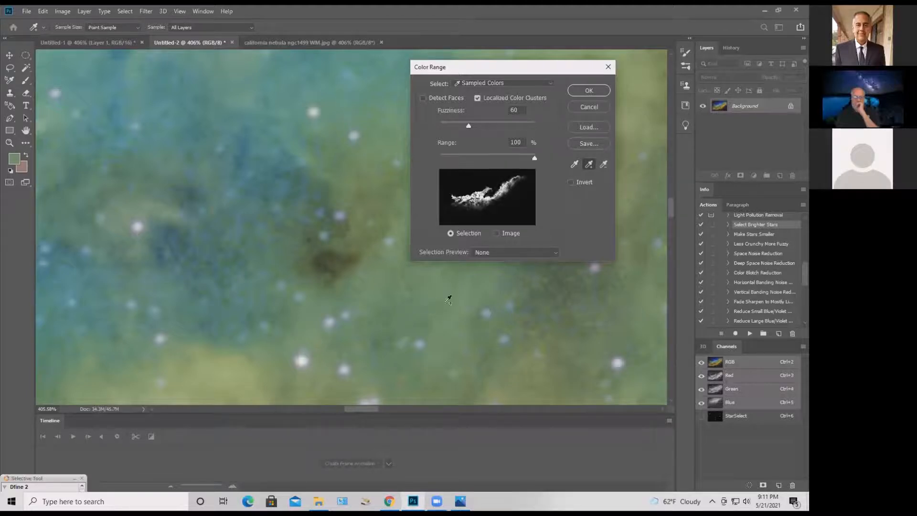
{"action": "left_click", "coordinate": [453, 311]}
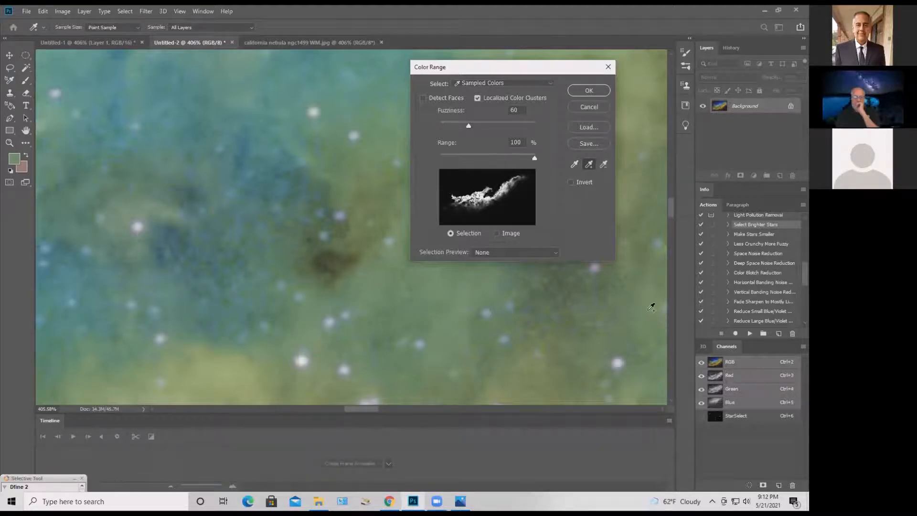
Raise the Color Range fuzziness to 87 and apply the resampled green selection
{"action": "left_click_drag", "start_coordinate": [533, 159], "coordinate": [543, 178]}
{"action": "left_click_drag", "start_coordinate": [471, 128], "coordinate": [481, 128]}
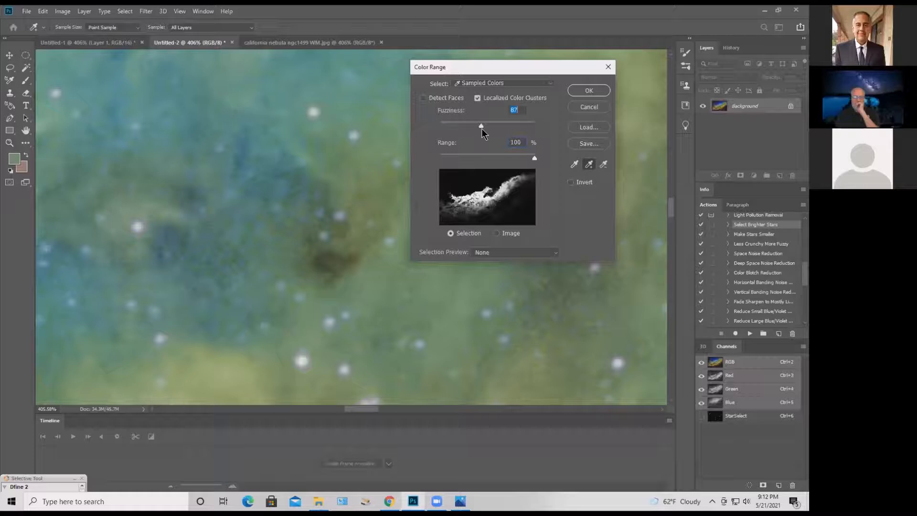
{"action": "left_click", "coordinate": [581, 90]}
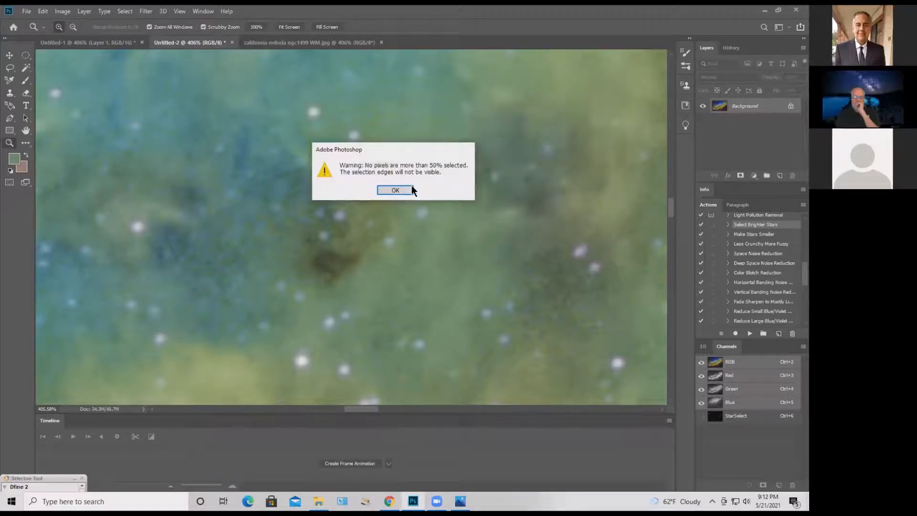
{"action": "left_click", "coordinate": [399, 191]}
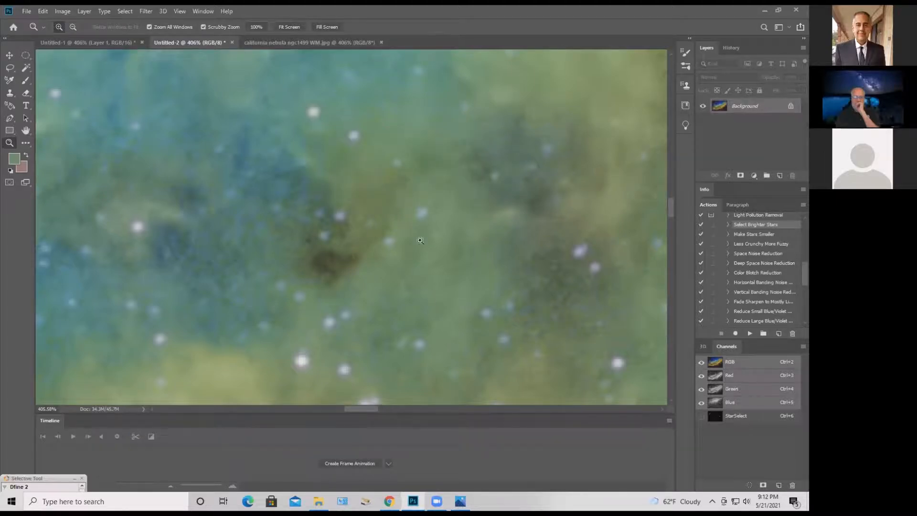
Start a Color Range selection by sampling the nebula's deep blue sky and adding several neighbouring blue tones
{"action": "left_click_drag", "start_coordinate": [416, 236], "coordinate": [399, 251]}
{"action": "left_click_drag", "start_coordinate": [514, 197], "coordinate": [506, 199]}
{"action": "left_click_drag", "start_coordinate": [533, 74], "coordinate": [583, 77]}
{"action": "left_click", "coordinate": [124, 11]}
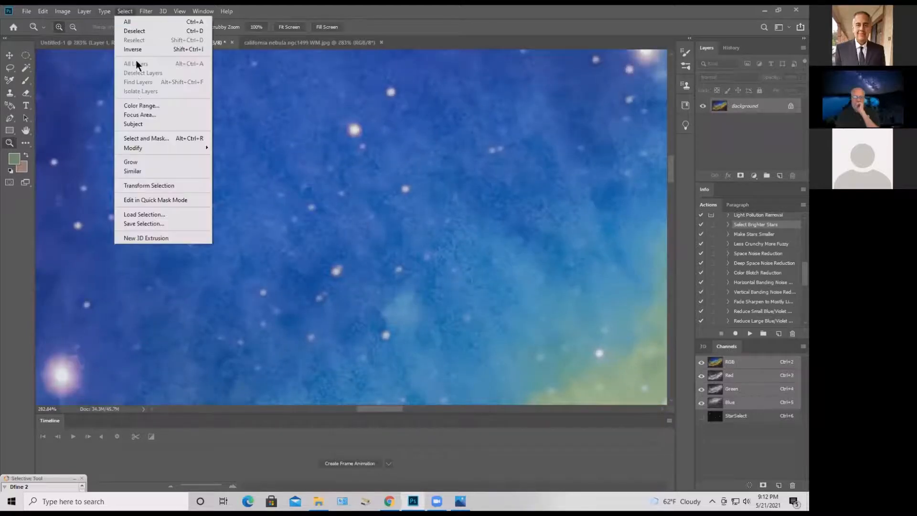
{"action": "left_click", "coordinate": [143, 106]}
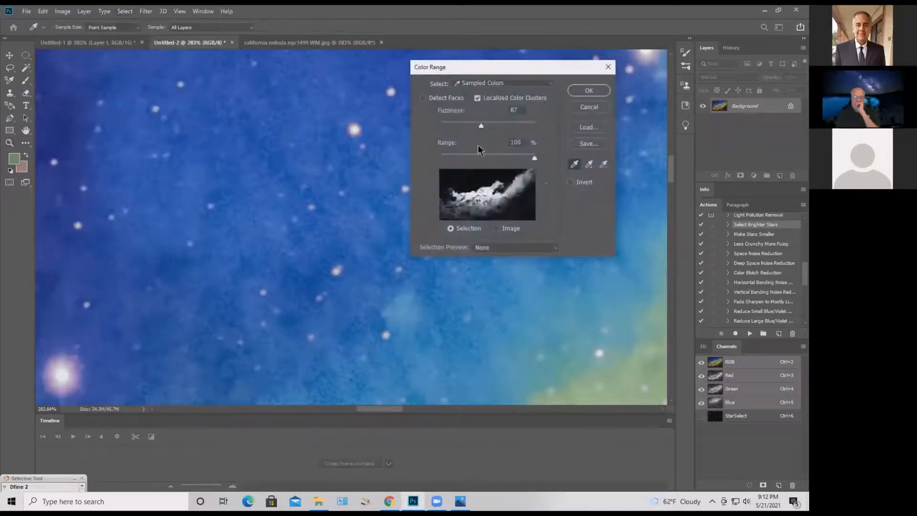
{"action": "left_click", "coordinate": [322, 101]}
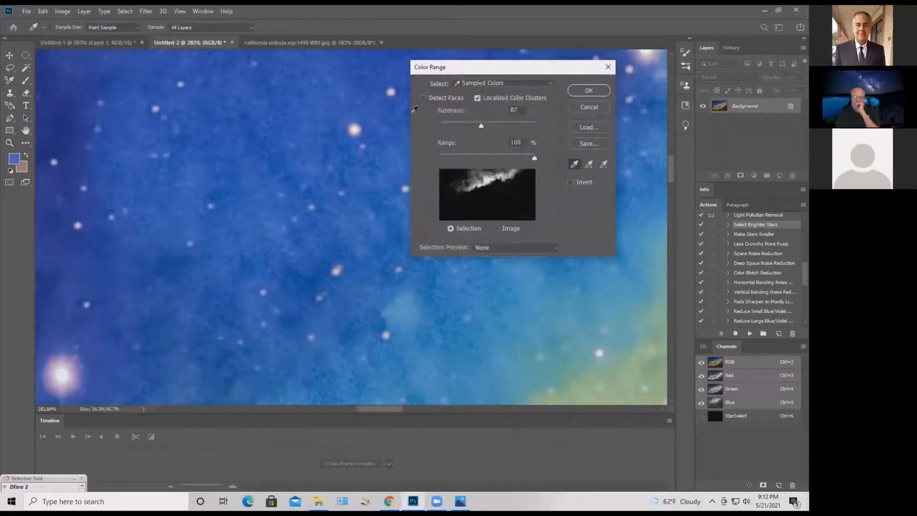
{"action": "left_click", "coordinate": [589, 164]}
{"action": "left_click", "coordinate": [322, 100]}
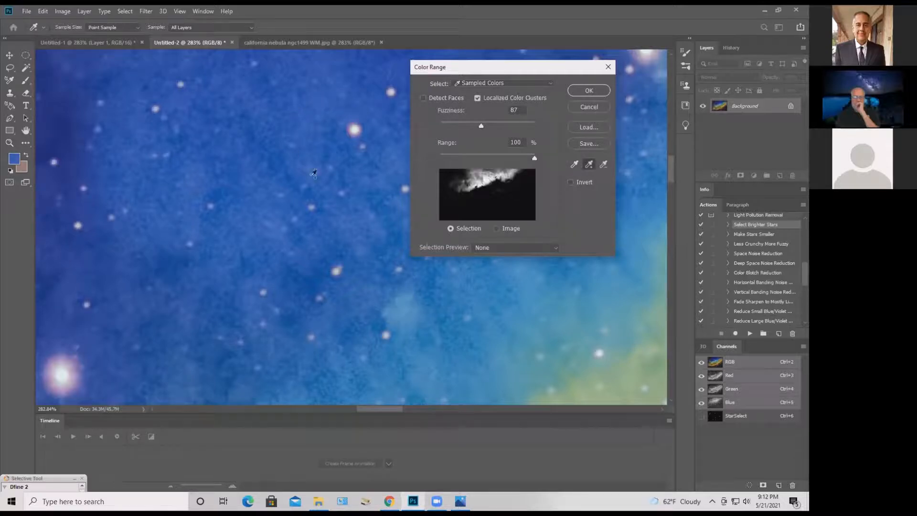
{"action": "left_click", "coordinate": [341, 192]}
{"action": "left_click", "coordinate": [215, 219]}
{"action": "left_click", "coordinate": [184, 256]}
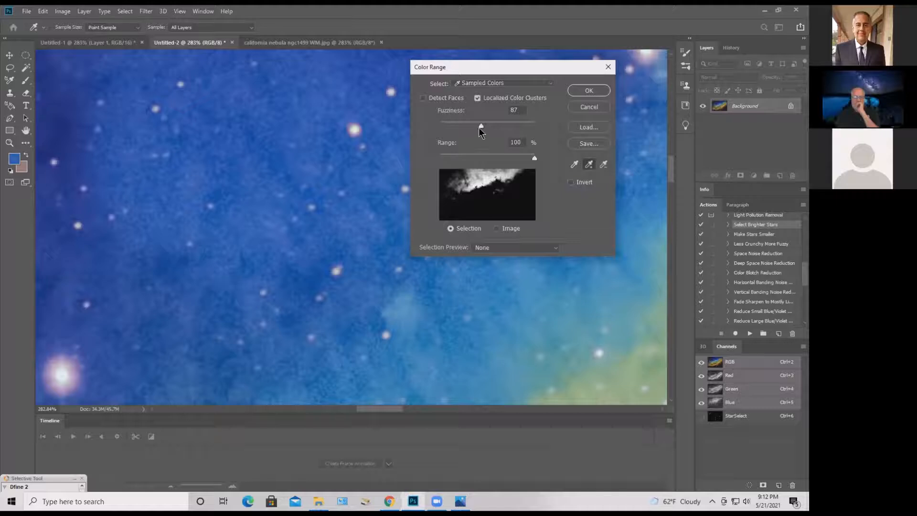
Raise the Color Range fuzziness to 124 and apply the blue sky selection
{"action": "left_click_drag", "start_coordinate": [478, 127], "coordinate": [499, 128]}
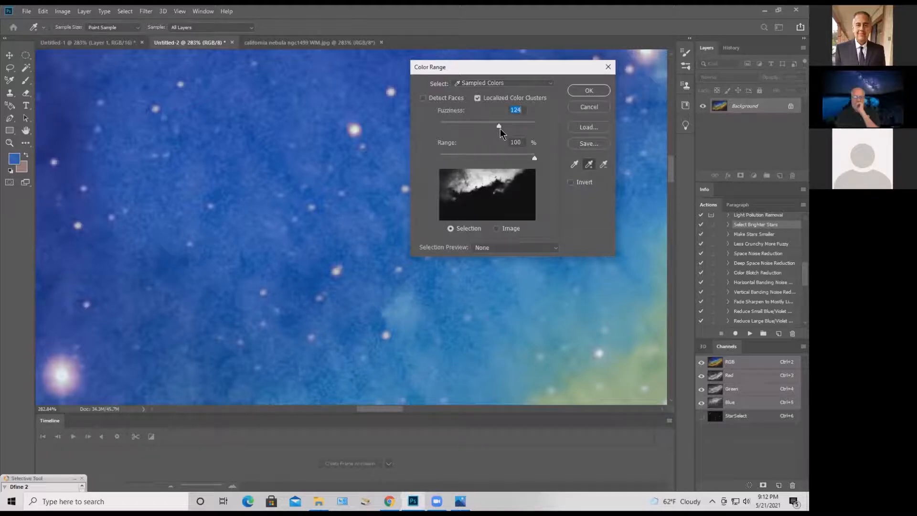
{"action": "left_click", "coordinate": [584, 93]}
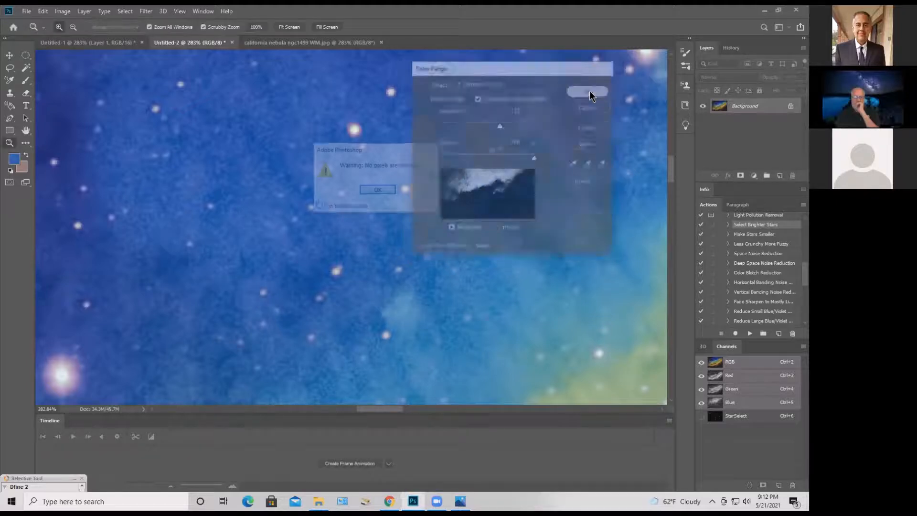
{"action": "left_click", "coordinate": [384, 186]}
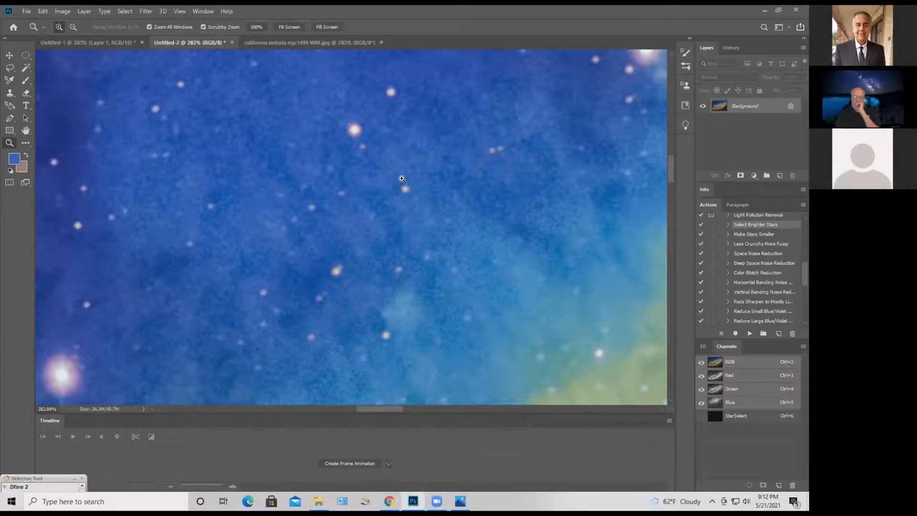
Activate the Sponge tool for the yellow-brown gas in the lower part of the nebula
{"action": "left_click_drag", "start_coordinate": [494, 313], "coordinate": [416, 320]}
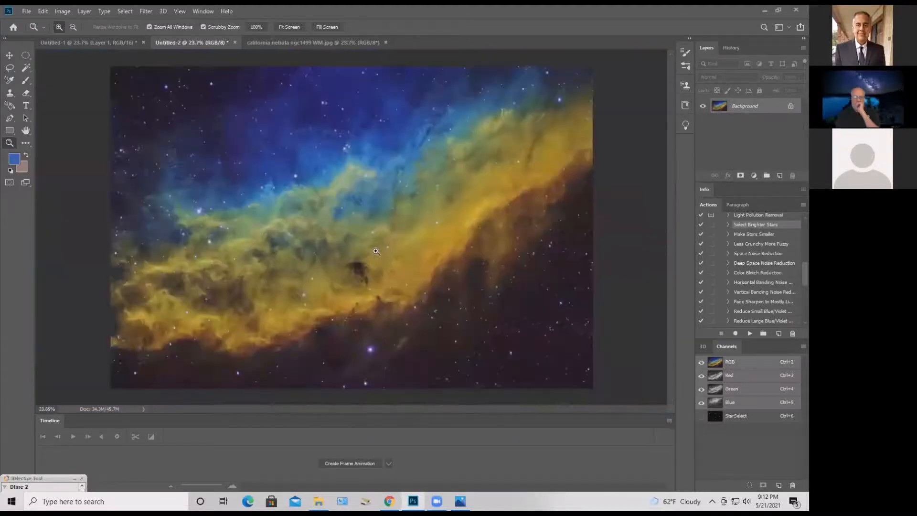
{"action": "left_click_drag", "start_coordinate": [285, 273], "coordinate": [354, 290]}
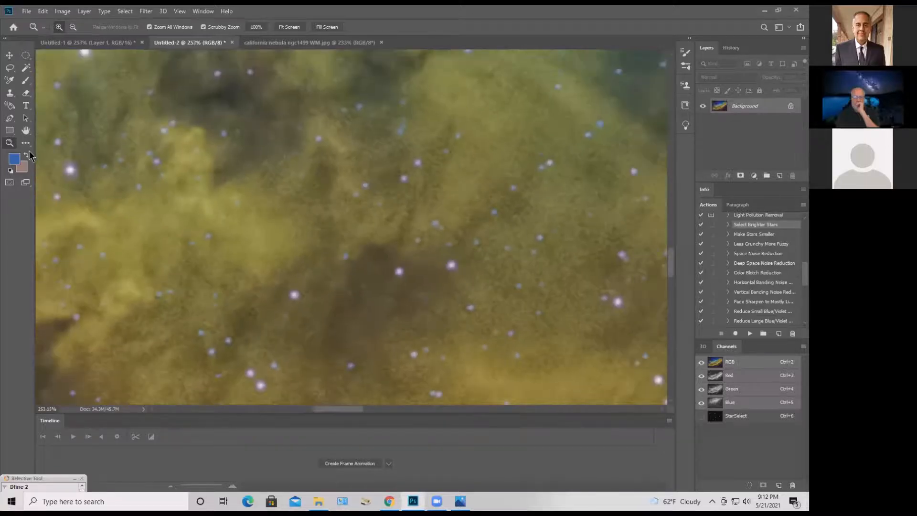
{"action": "left_click", "coordinate": [27, 143]}
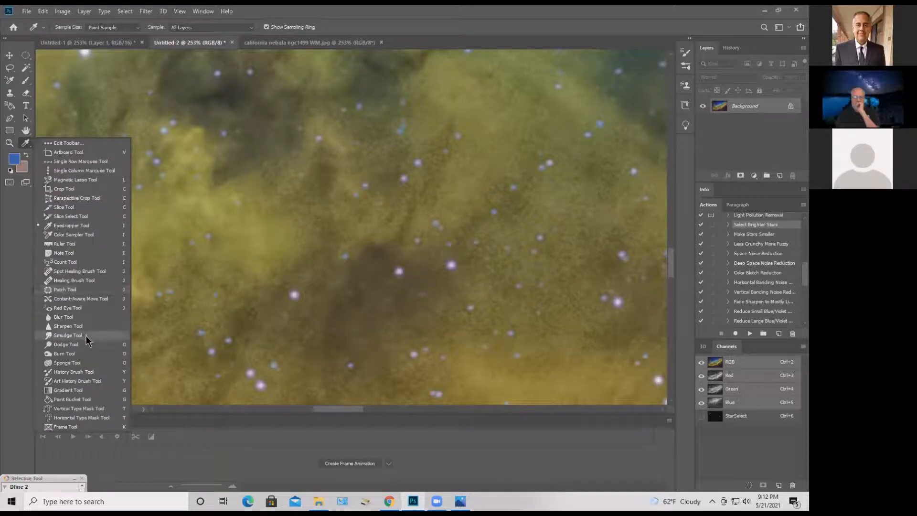
{"action": "left_click", "coordinate": [67, 363]}
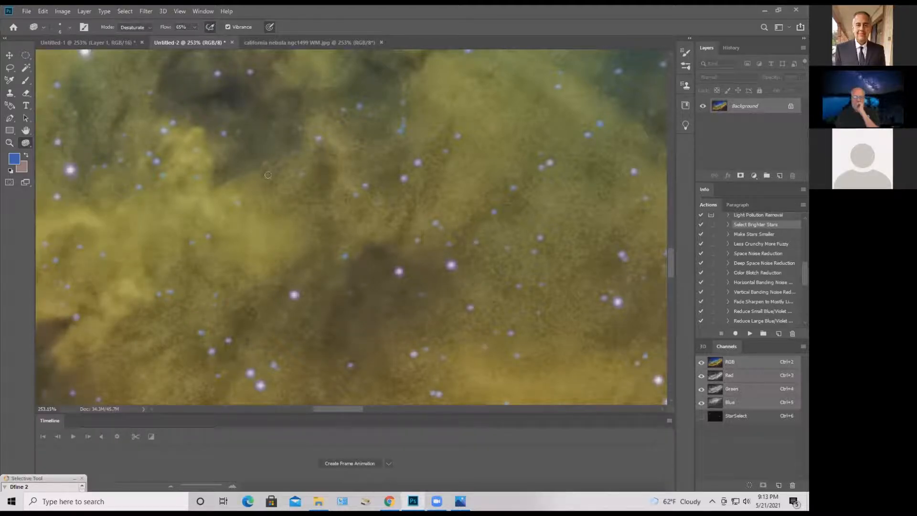
Switch the Sponge tool's mode to Saturate and back to Desaturate
{"action": "left_click", "coordinate": [143, 30]}
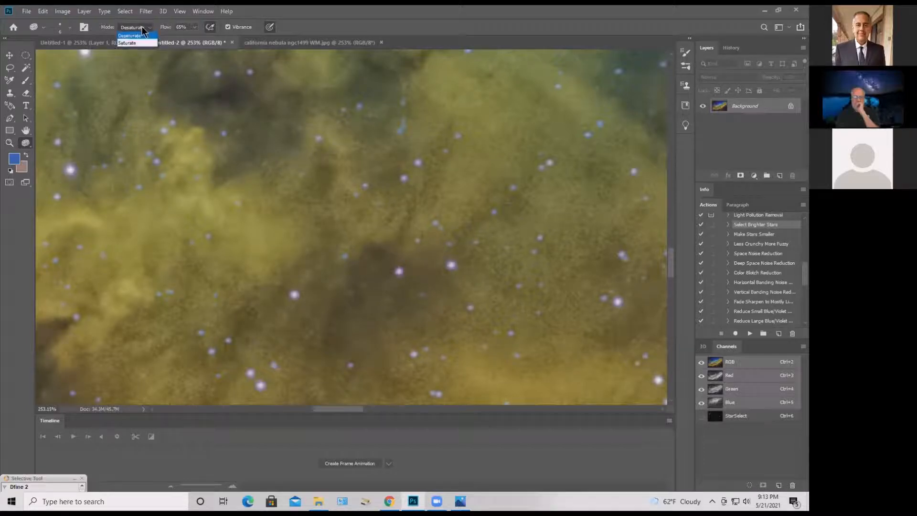
{"action": "left_click", "coordinate": [132, 44]}
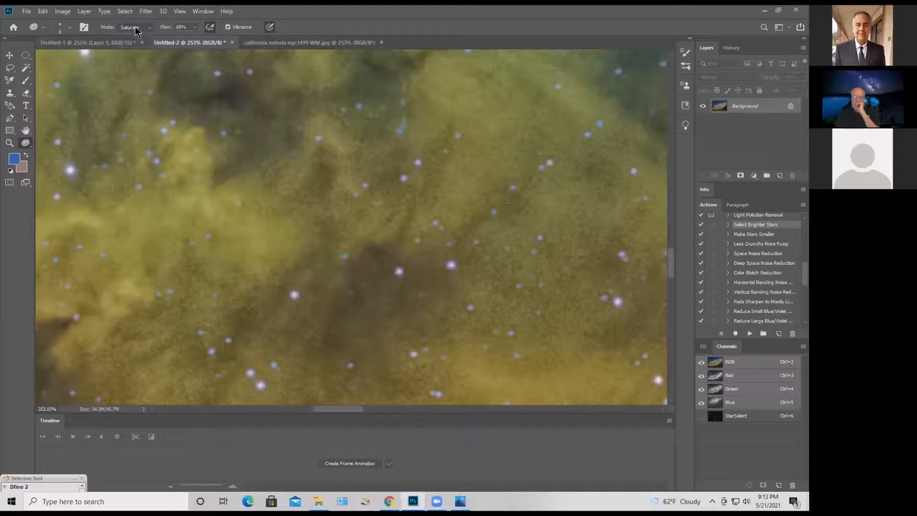
{"action": "left_click", "coordinate": [134, 29]}
{"action": "left_click", "coordinate": [136, 42]}
Set the Sponge tool to Saturate with 37% flow and adjust its brush hardness for the yellow-brown gas in the lower nebula
{"action": "left_click", "coordinate": [8, 146]}
{"action": "left_click", "coordinate": [9, 142]}
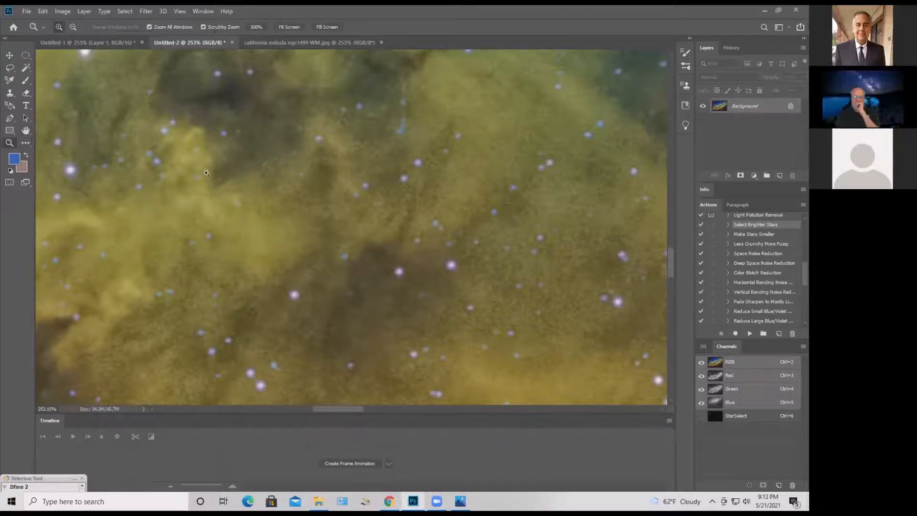
{"action": "key", "text": "ctrl+0"}
{"action": "scroll", "coordinate": [245, 152], "scroll_direction": "down", "scroll_amount": 2}
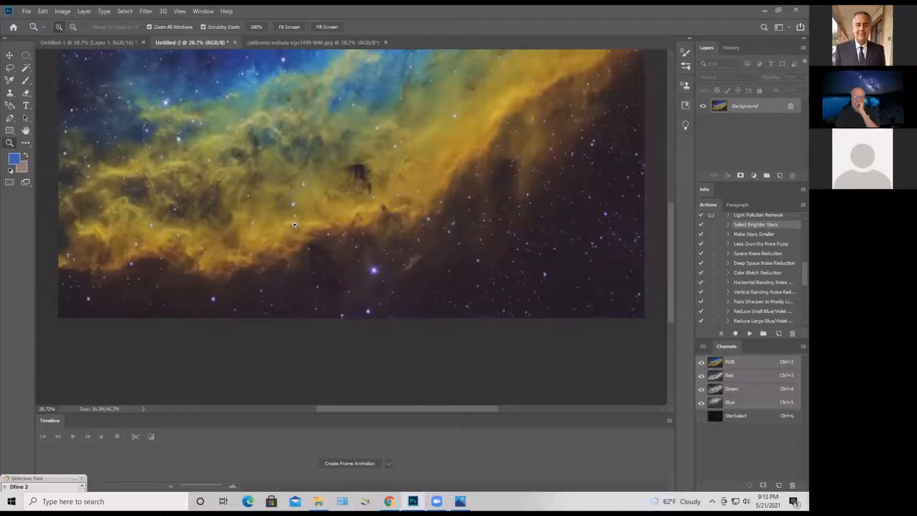
{"action": "left_click_drag", "start_coordinate": [188, 194], "coordinate": [228, 193]}
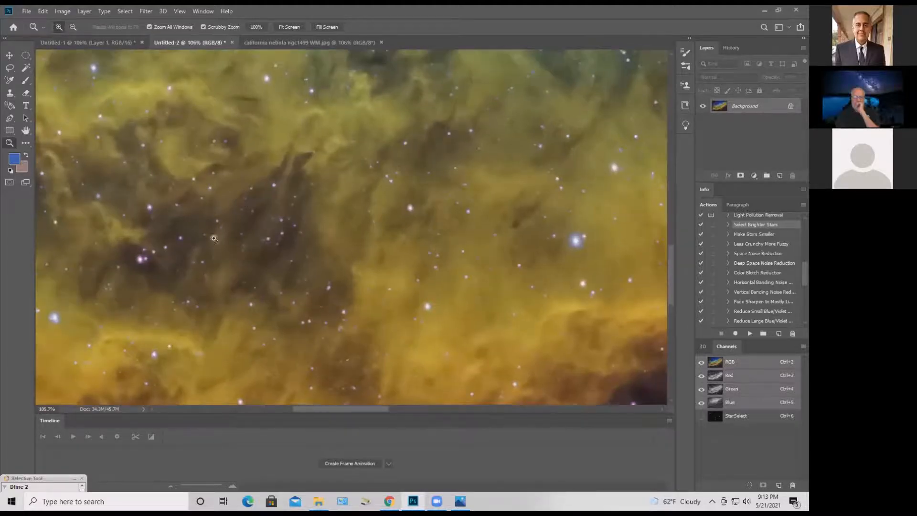
{"action": "left_click_drag", "start_coordinate": [172, 353], "coordinate": [221, 377]}
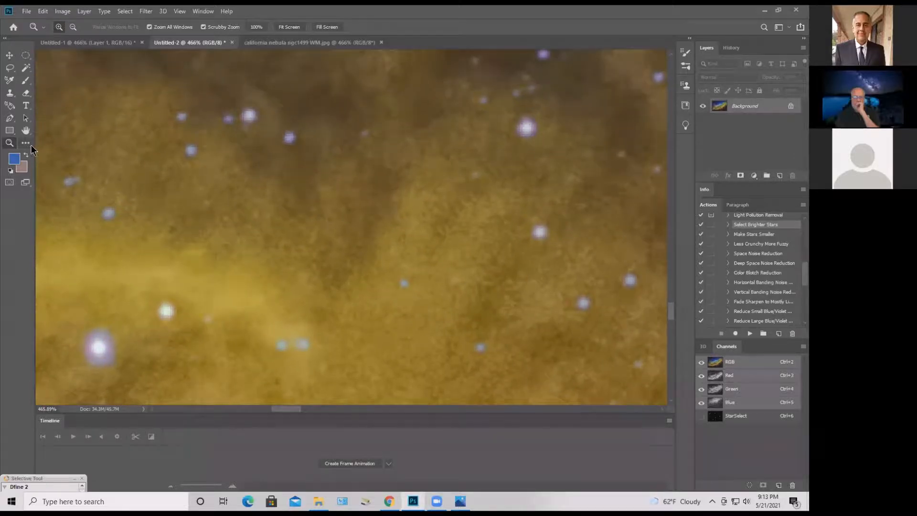
{"action": "left_click", "coordinate": [30, 144]}
{"action": "left_click", "coordinate": [246, 10]}
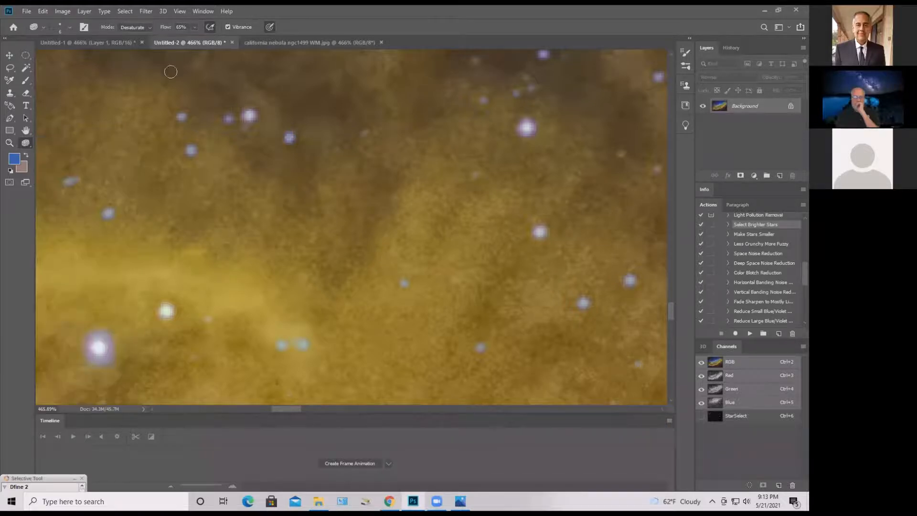
{"action": "left_click", "coordinate": [150, 27]}
{"action": "left_click", "coordinate": [143, 41]}
{"action": "left_click_drag", "start_coordinate": [194, 27], "coordinate": [182, 38]}
{"action": "left_click", "coordinate": [70, 27]}
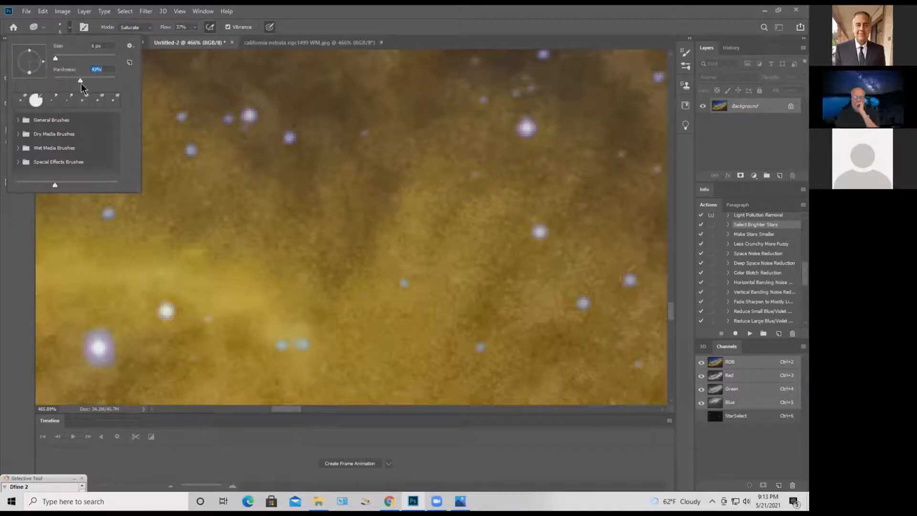
{"action": "left_click", "coordinate": [642, 25]}
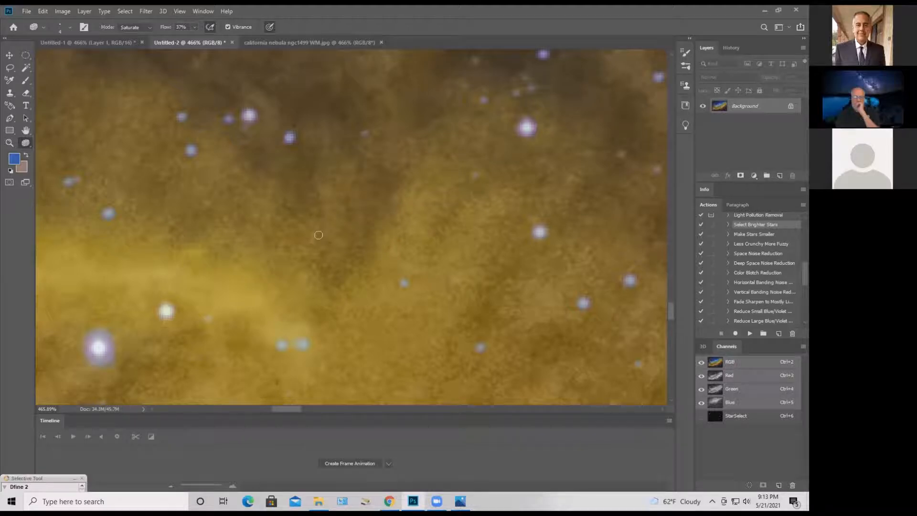
Saturate the yellow-brown gas with a much larger sponge brush, and switch the Sponge mode to Desaturate
{"action": "key", "text": "bracketright"}
{"action": "key", "text": "bracketright"}
{"action": "key", "text": "bracketright"}
{"action": "key", "text": "bracketright"}
{"action": "key", "text": "bracketright"}
{"action": "key", "text": "bracketright"}
{"action": "key", "text": "bracketright"}
{"action": "key", "text": "bracketright"}
{"action": "key", "text": "bracketright"}
{"action": "key", "text": "bracketright"}
{"action": "key", "text": "bracketright"}
{"action": "key", "text": "bracketright"}
{"action": "key", "text": "bracketright"}
{"action": "mouse_move", "coordinate": [194, 212]}
{"action": "left_mouse_down"}
{"action": "mouse_move", "coordinate": [270, 255]}
{"action": "mouse_move", "coordinate": [349, 271]}
{"action": "mouse_move", "coordinate": [255, 211]}
{"action": "mouse_move", "coordinate": [405, 213]}
{"action": "mouse_move", "coordinate": [373, 225]}
{"action": "mouse_move", "coordinate": [428, 175]}
{"action": "mouse_move", "coordinate": [430, 160]}
{"action": "mouse_move", "coordinate": [382, 147]}
{"action": "mouse_move", "coordinate": [406, 136]}
{"action": "mouse_move", "coordinate": [426, 183]}
{"action": "mouse_move", "coordinate": [483, 200]}
{"action": "mouse_move", "coordinate": [494, 233]}
{"action": "mouse_move", "coordinate": [599, 169]}
{"action": "mouse_move", "coordinate": [515, 275]}
{"action": "mouse_move", "coordinate": [533, 282]}
{"action": "mouse_move", "coordinate": [427, 295]}
{"action": "mouse_move", "coordinate": [304, 264]}
{"action": "mouse_move", "coordinate": [356, 270]}
{"action": "left_mouse_up"}
{"action": "key", "text": "]"}
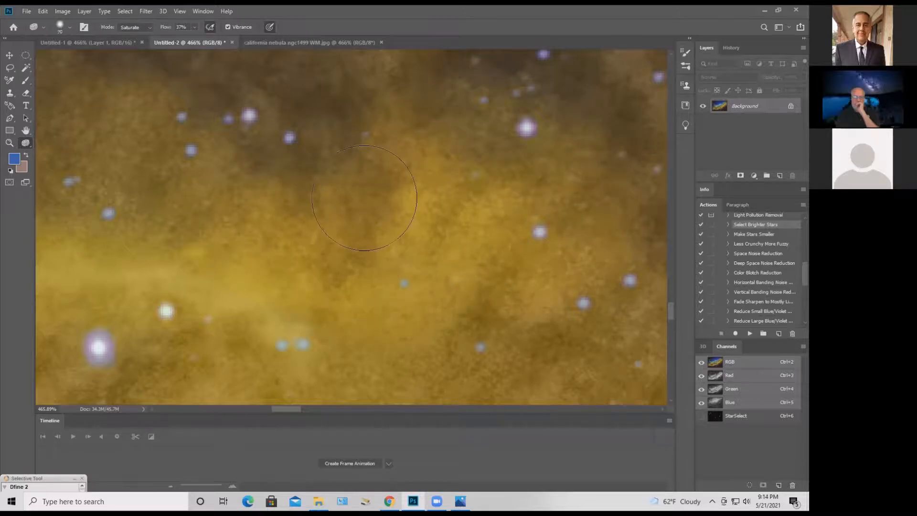
{"action": "left_click_drag", "start_coordinate": [363, 198], "coordinate": [406, 205]}
{"action": "left_click", "coordinate": [135, 27]}
{"action": "left_click", "coordinate": [131, 32]}
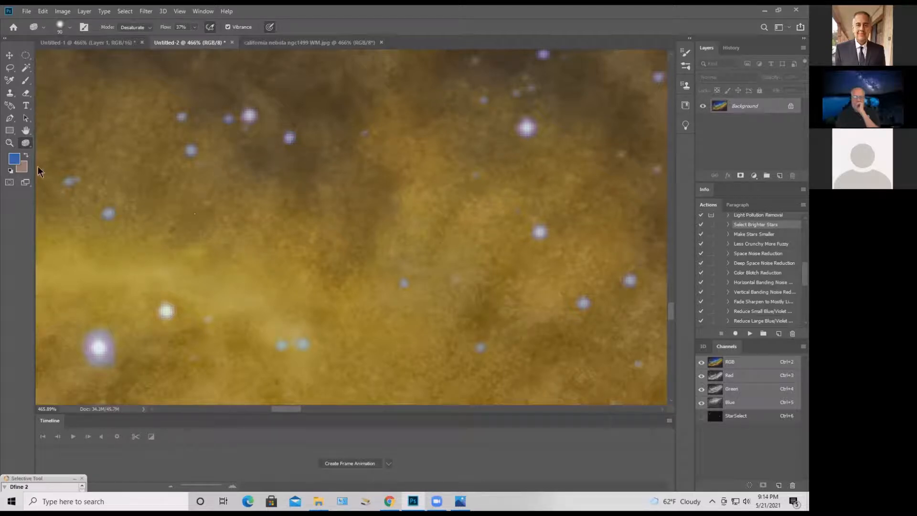
Activate the Smudge tool for the bright yellow gas ridge bordering the dark area in the nebula's lower part
{"action": "left_click", "coordinate": [10, 144]}
{"action": "left_click_drag", "start_coordinate": [216, 190], "coordinate": [175, 215]}
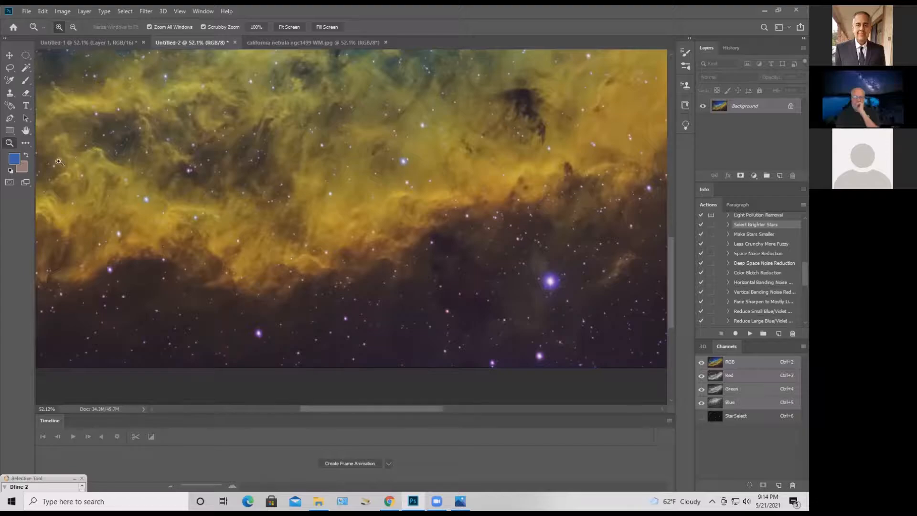
{"action": "left_click_drag", "start_coordinate": [67, 163], "coordinate": [142, 159]}
{"action": "left_click_drag", "start_coordinate": [214, 96], "coordinate": [242, 110]}
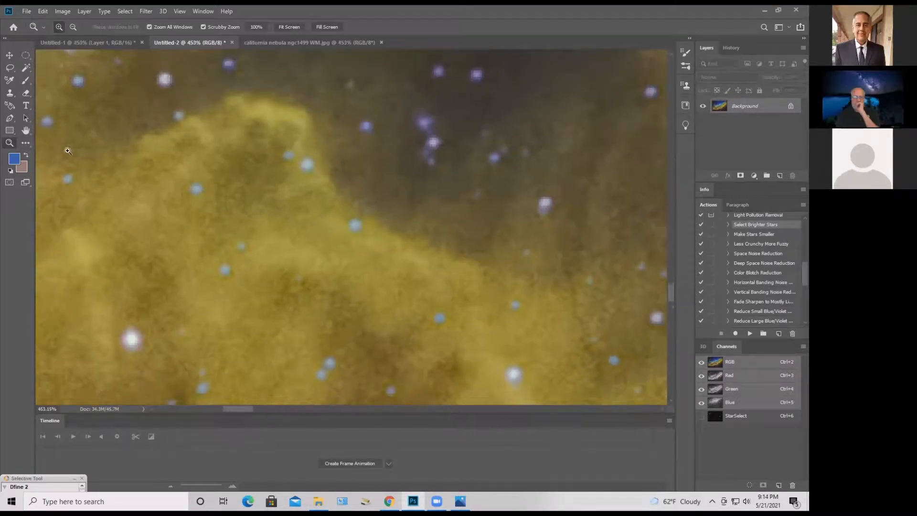
{"action": "left_click", "coordinate": [25, 143]}
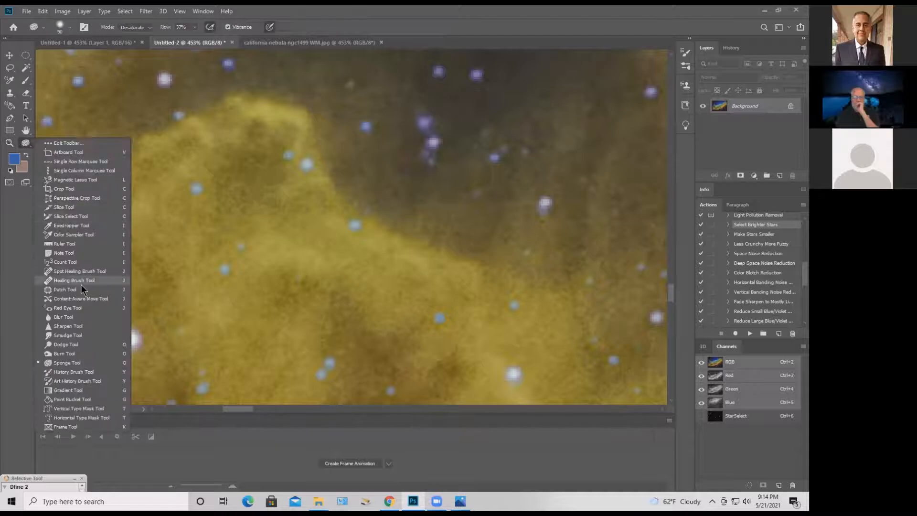
{"action": "left_click", "coordinate": [67, 336]}
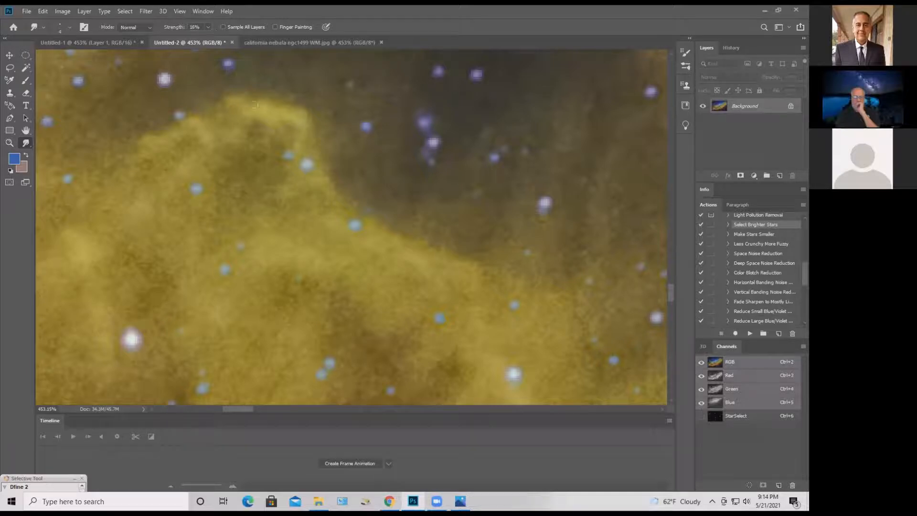
Adjust the Smudge strength, enlarge the brush to 10 px and smudge along the yellow ridge's edge
{"action": "left_click", "coordinate": [208, 29]}
{"action": "left_click_drag", "start_coordinate": [214, 38], "coordinate": [215, 39]}
{"action": "key", "text": "bracketright"}
{"action": "key", "text": "bracketright"}
{"action": "key", "text": "bracketright"}
{"action": "mouse_move", "coordinate": [466, 264]}
{"action": "left_mouse_down"}
{"action": "mouse_move", "coordinate": [356, 215]}
{"action": "mouse_move", "coordinate": [324, 170]}
{"action": "mouse_move", "coordinate": [303, 108]}
{"action": "mouse_move", "coordinate": [260, 101]}
{"action": "left_mouse_up"}
Set the Smudge strength to 6%, lower the brush hardness and smudge the crest of the yellow ridge
{"action": "left_click", "coordinate": [207, 27]}
{"action": "left_click_drag", "start_coordinate": [199, 47], "coordinate": [198, 48]}
{"action": "left_click", "coordinate": [70, 28]}
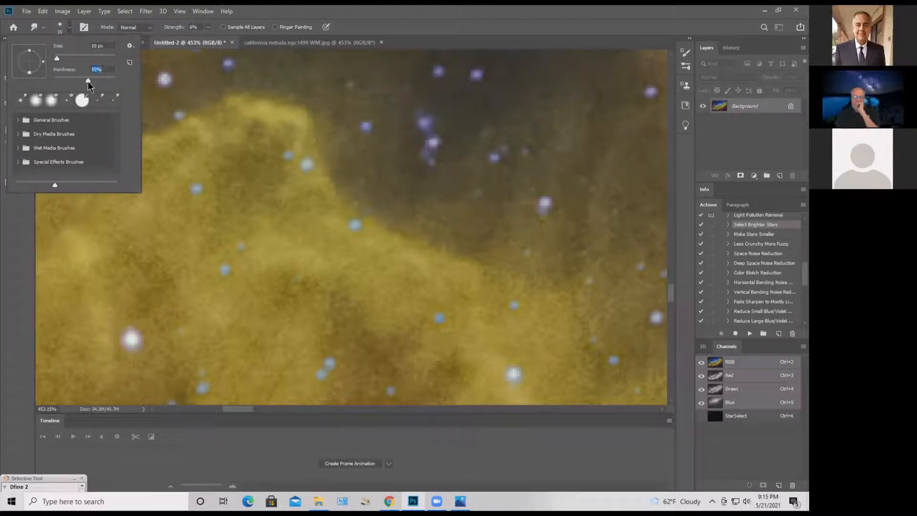
{"action": "left_click_drag", "start_coordinate": [62, 83], "coordinate": [60, 83]}
{"action": "left_click", "coordinate": [241, 103]}
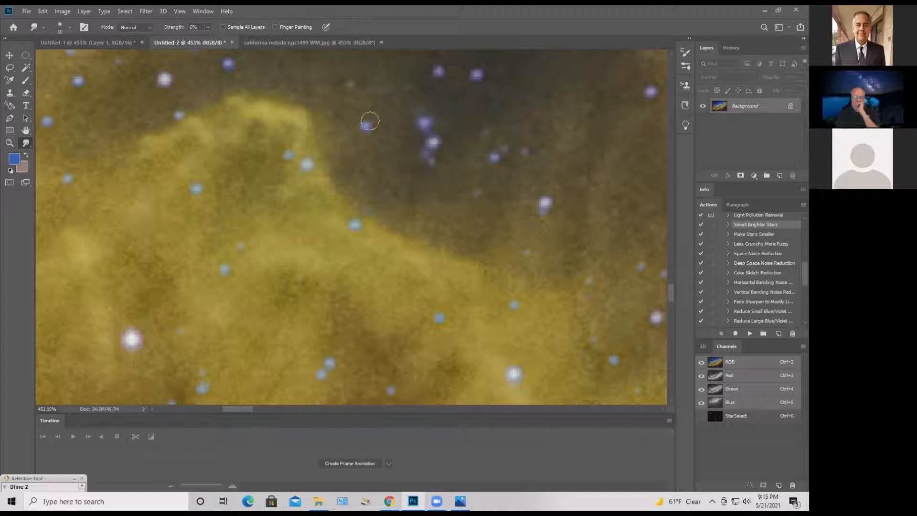
Switch to the Untitled-1 galaxy image, frame the bright star beside the galaxy closely and activate the Magic Wand tool
{"action": "left_click", "coordinate": [346, 42]}
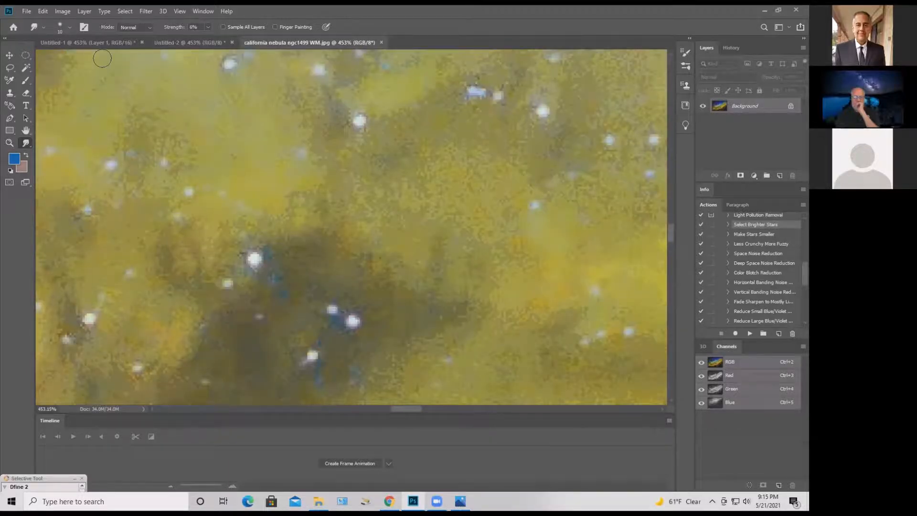
{"action": "left_click", "coordinate": [102, 43]}
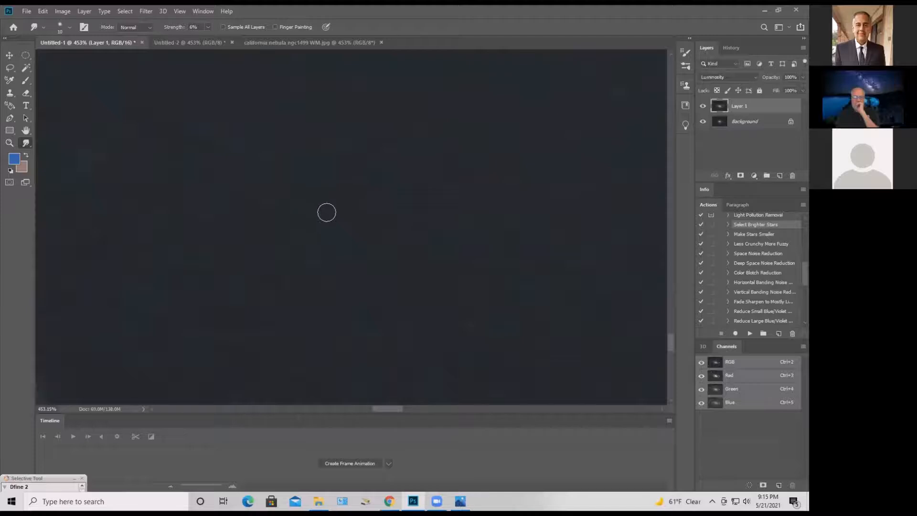
{"action": "left_click", "coordinate": [9, 143]}
{"action": "left_click_drag", "start_coordinate": [309, 198], "coordinate": [256, 224]}
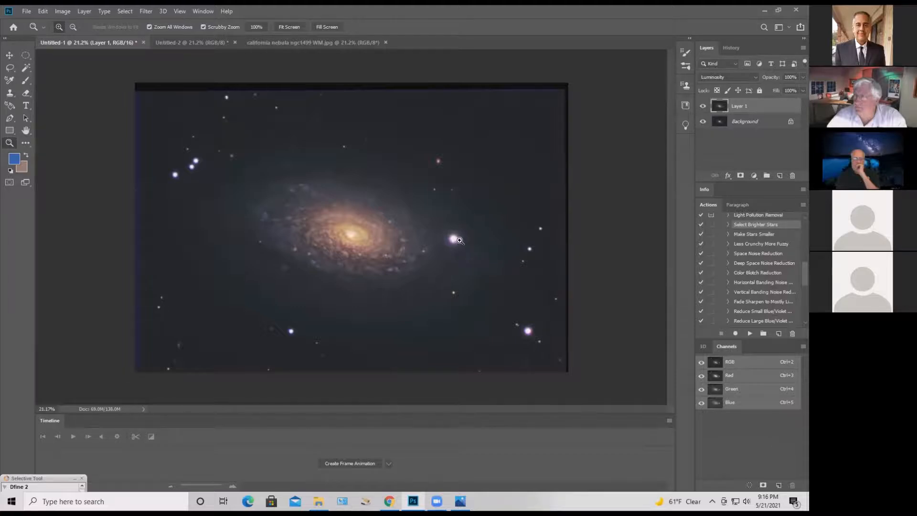
{"action": "left_click_drag", "start_coordinate": [459, 241], "coordinate": [533, 251]}
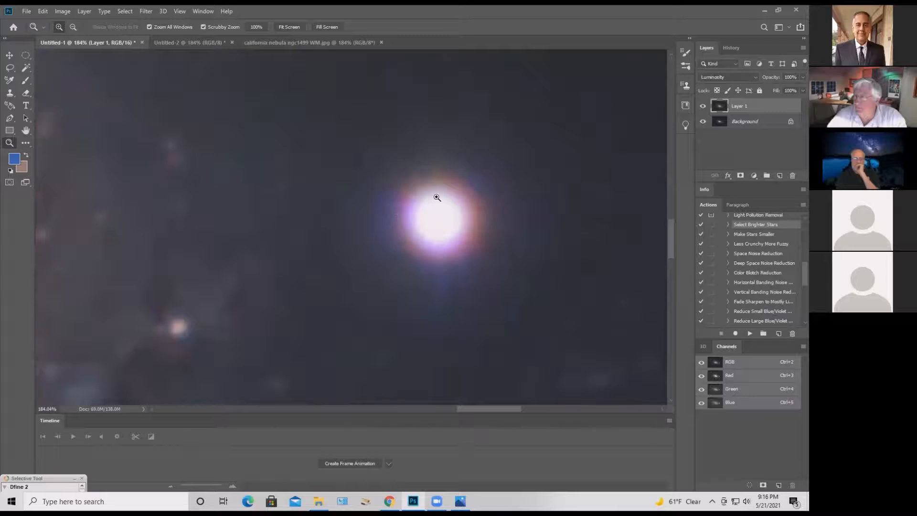
{"action": "left_click_drag", "start_coordinate": [472, 213], "coordinate": [491, 221]}
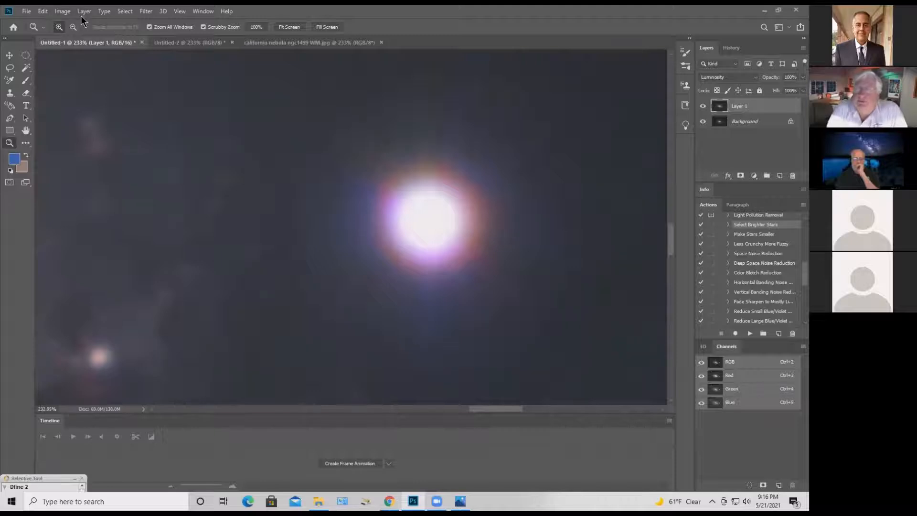
{"action": "left_click", "coordinate": [26, 67]}
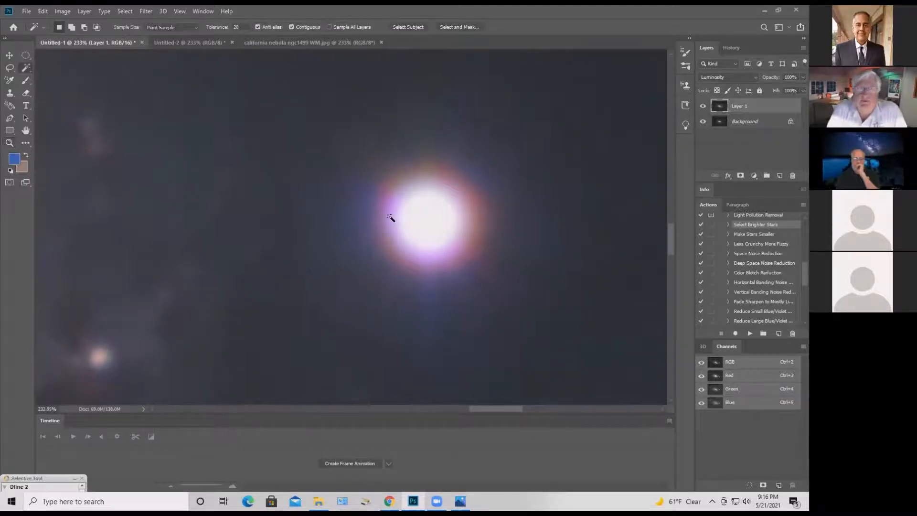
Try to select the coloured ring around the bright star by adding Magic Wand samples at tolerance 20, undoing the last addition
{"action": "left_click", "coordinate": [443, 179]}
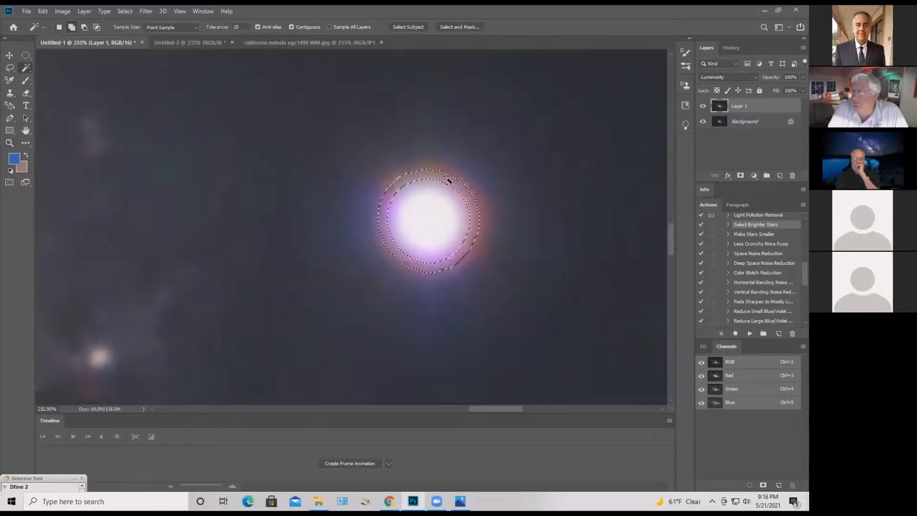
{"action": "left_click", "coordinate": [459, 186], "text": "shift"}
{"action": "left_click", "coordinate": [466, 189], "text": "shift"}
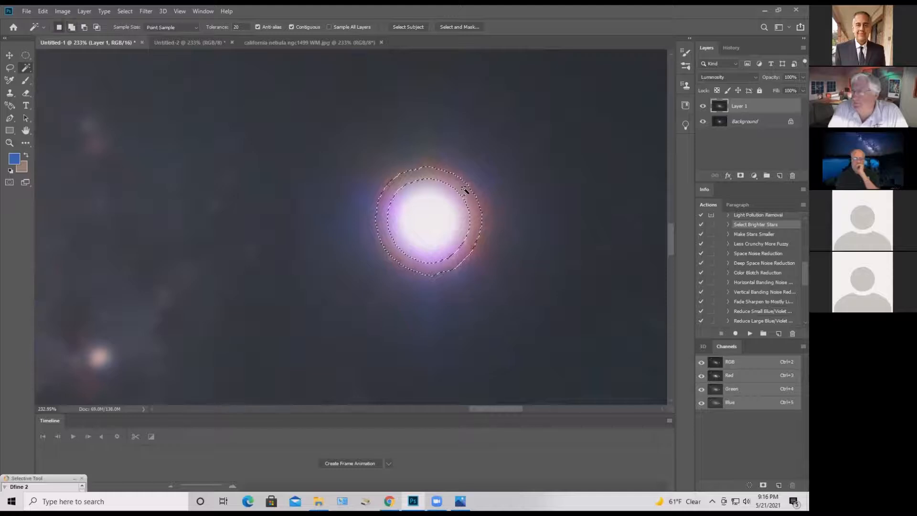
{"action": "left_click", "coordinate": [483, 211], "text": "shift"}
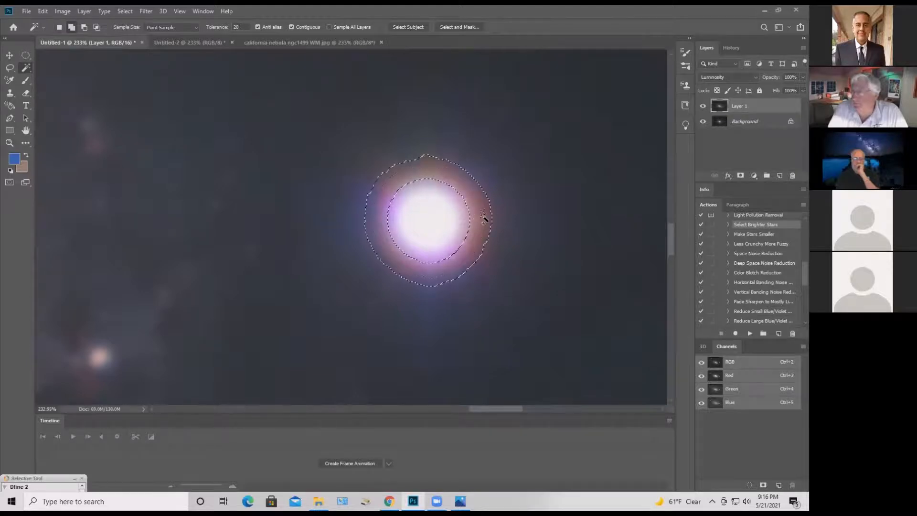
{"action": "key", "text": "ctrl+z"}
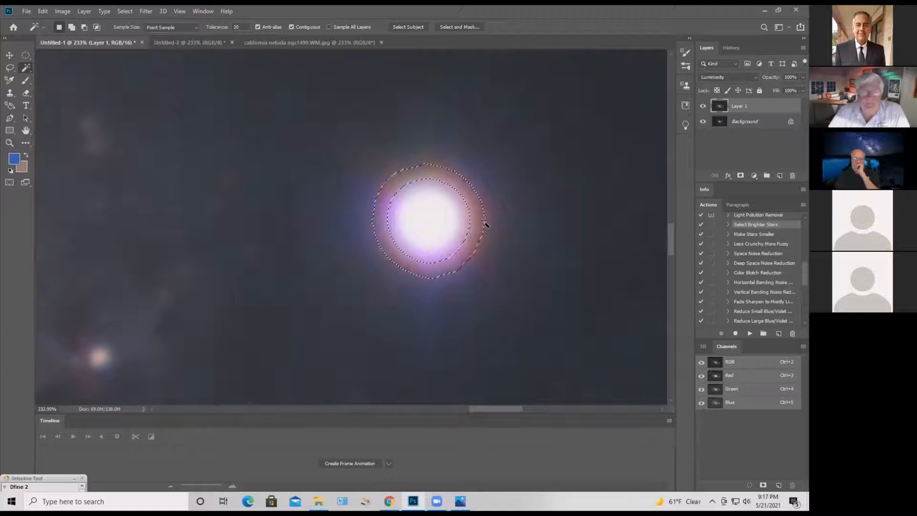
Set the Magic Wand tolerance to 11, clear the old selection and reselect the star's coloured ring with several added samples
{"action": "left_click", "coordinate": [236, 26]}
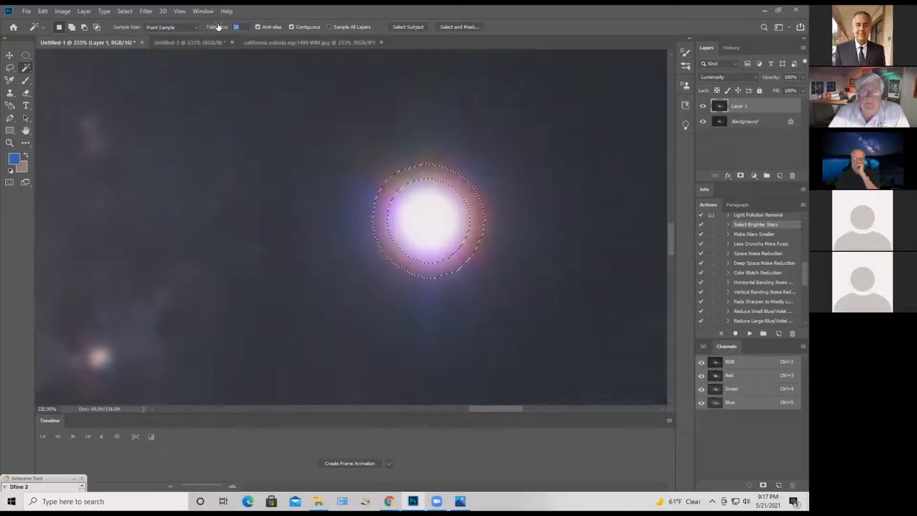
{"action": "type", "text": "14"}
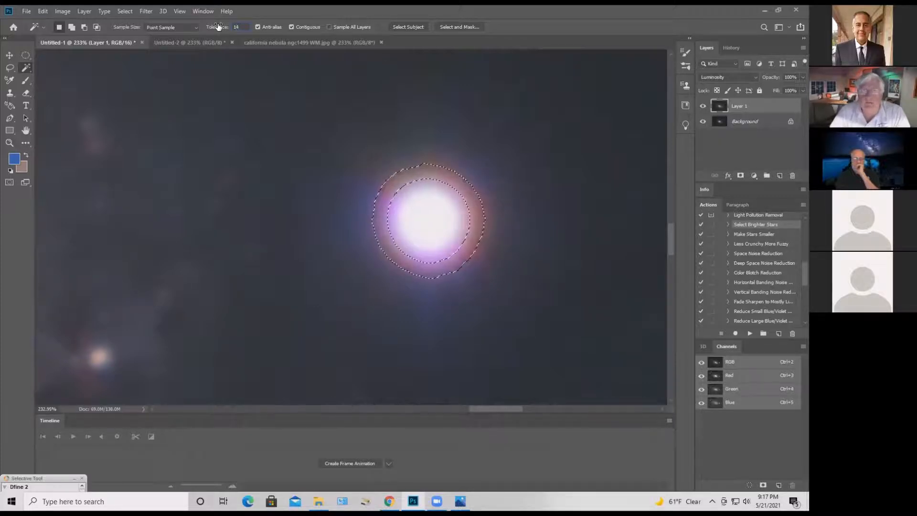
{"action": "key", "text": "BackSpace"}
{"action": "type", "text": "1"}
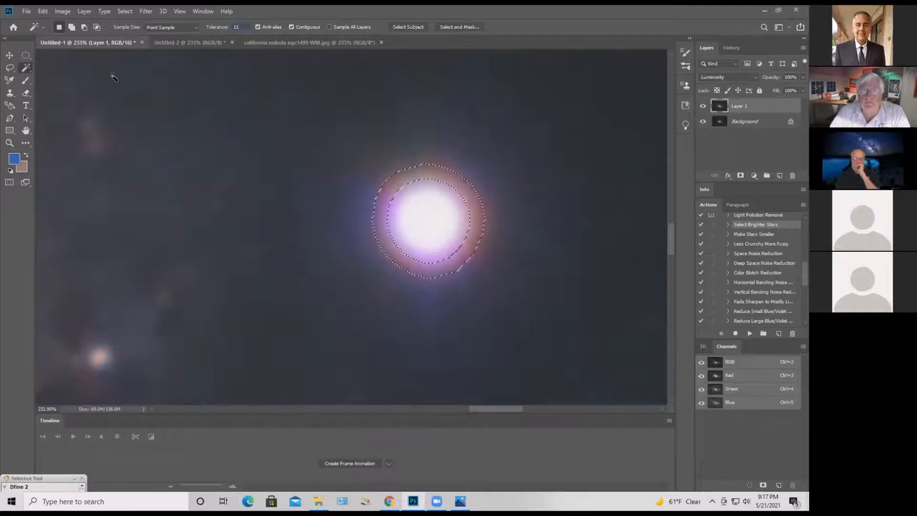
{"action": "key", "text": "ctrl+d"}
{"action": "left_click", "coordinate": [461, 187]}
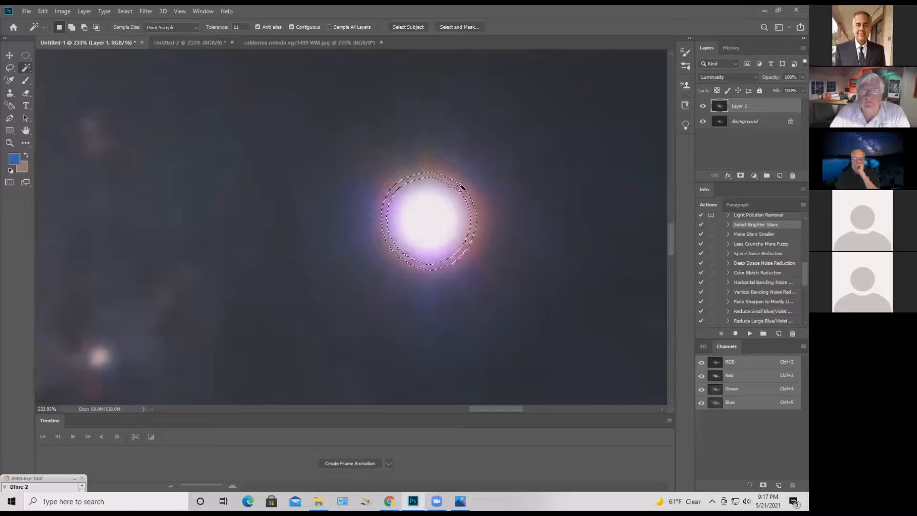
{"action": "left_click", "coordinate": [480, 211], "text": "shift"}
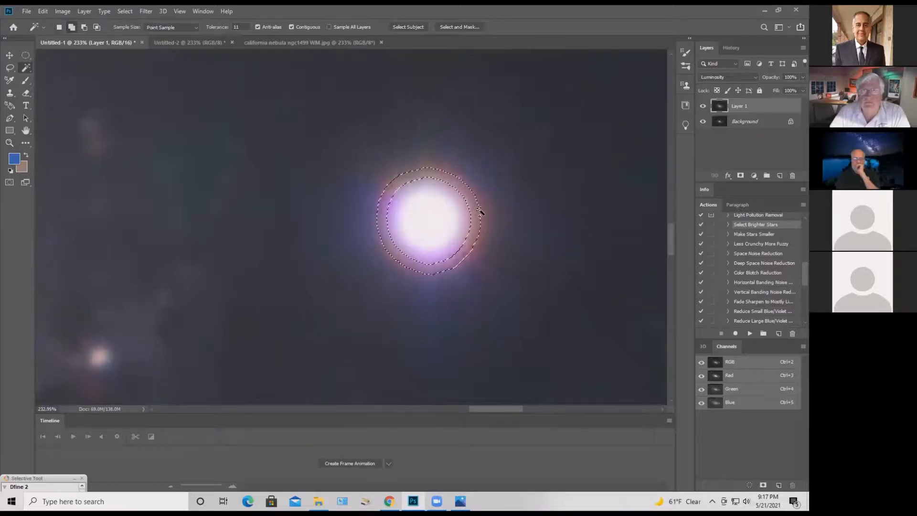
{"action": "left_click", "coordinate": [482, 214], "text": "shift"}
{"action": "left_click", "coordinate": [463, 194], "text": "shift"}
{"action": "left_click", "coordinate": [468, 200], "text": "shift"}
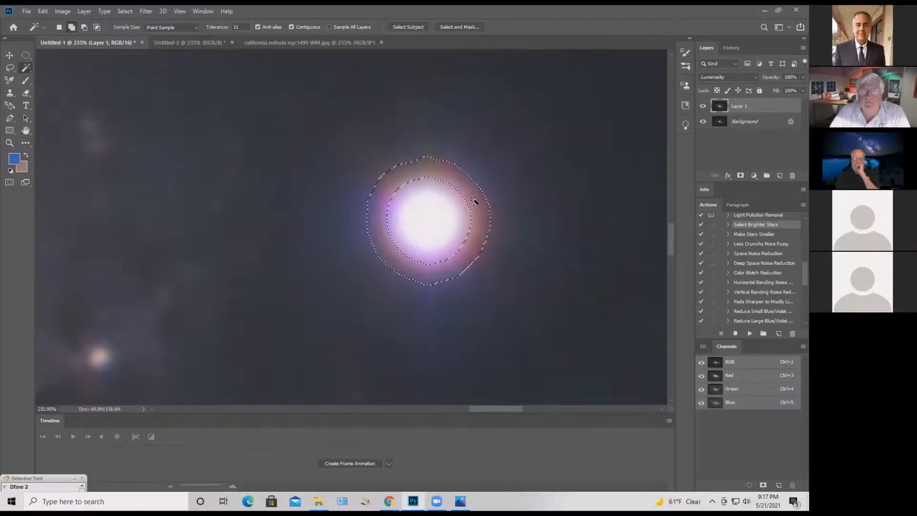
Feather the star ring selection by 1 pixel and hide its outline
{"action": "key", "text": "shift+F6"}
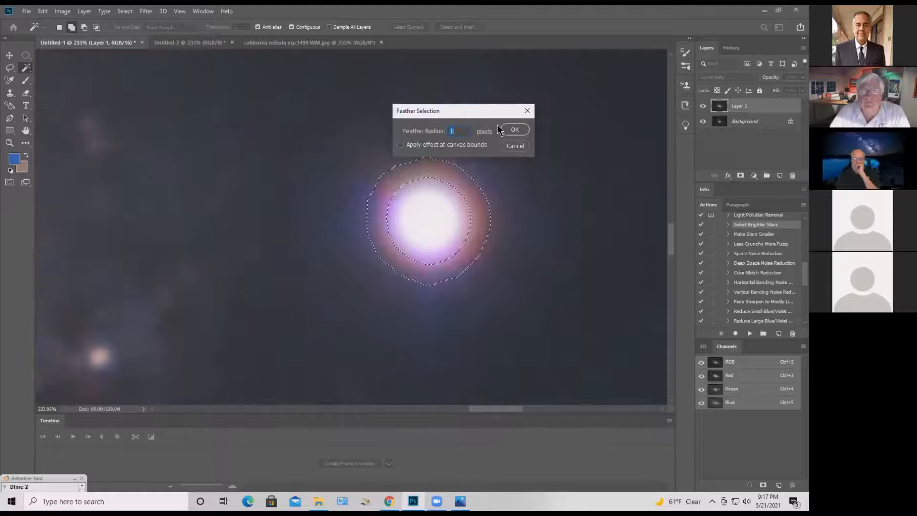
{"action": "left_click", "coordinate": [514, 130]}
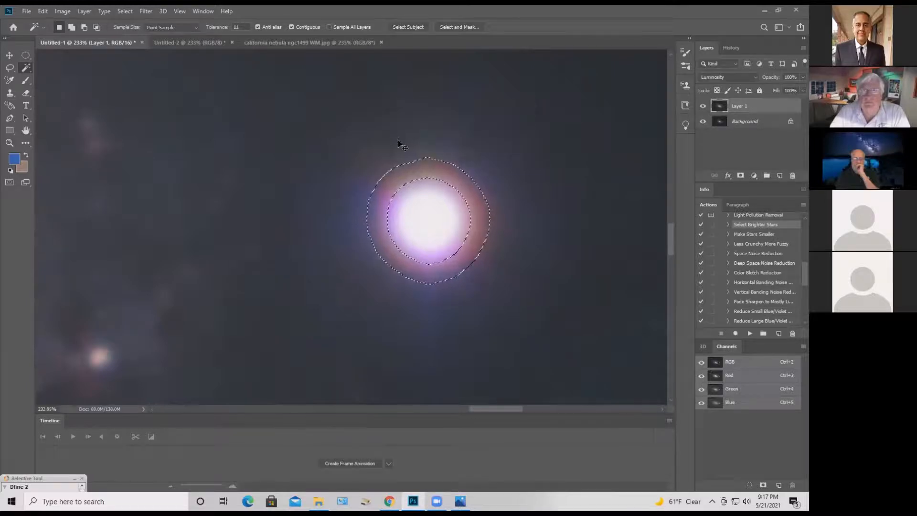
{"action": "key", "text": "ctrl+h"}
Bring up the image adjustment commands for the feathered star ring
{"action": "left_click", "coordinate": [62, 13]}
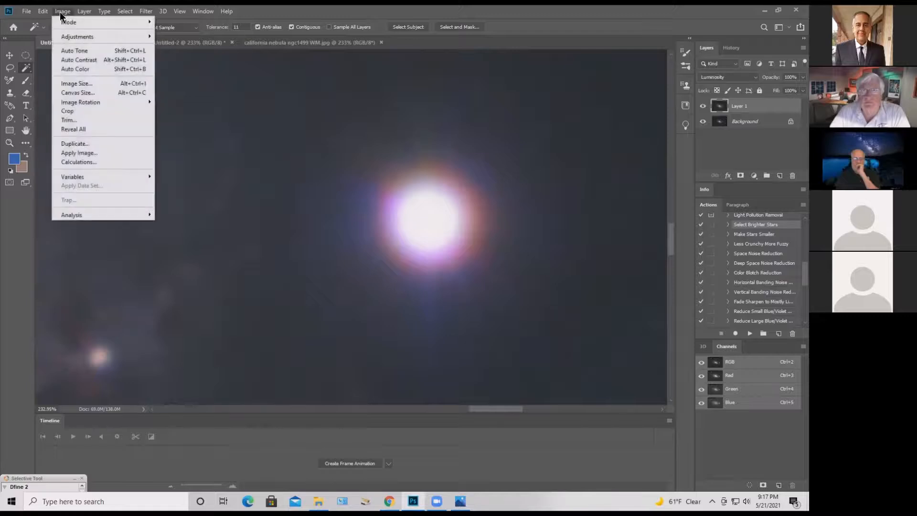
{"action": "mouse_move", "coordinate": [94, 38]}
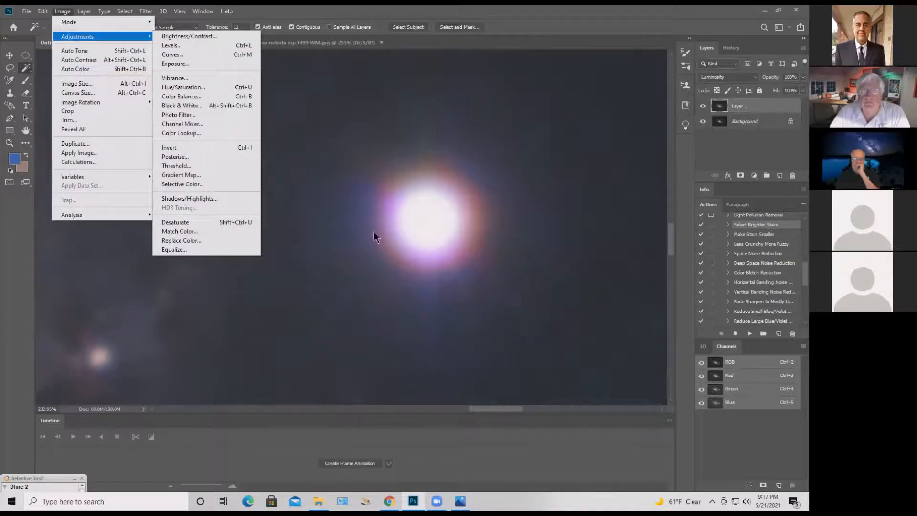
{"action": "left_click", "coordinate": [62, 13]}
{"action": "left_click", "coordinate": [62, 13]}
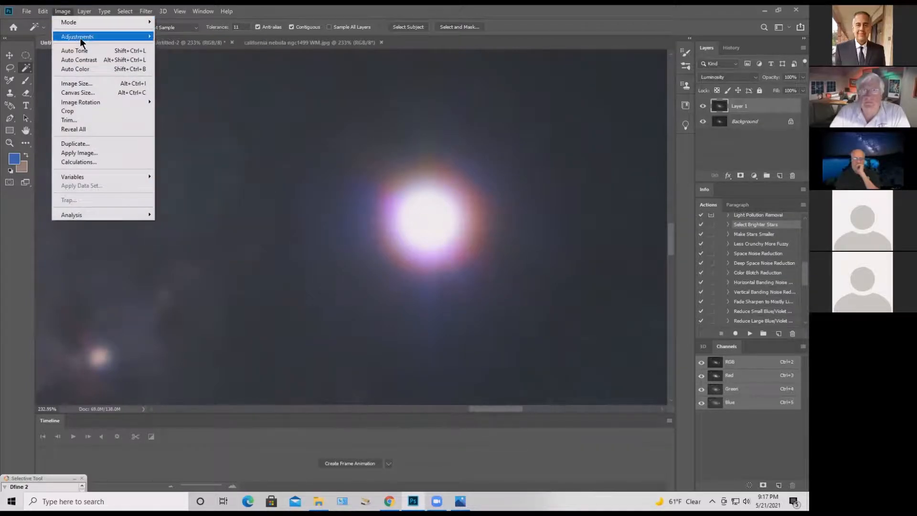
Try Selective Color on Layer 1, raising Cyan and Black in the Reds to the maximum
{"action": "mouse_move", "coordinate": [81, 39]}
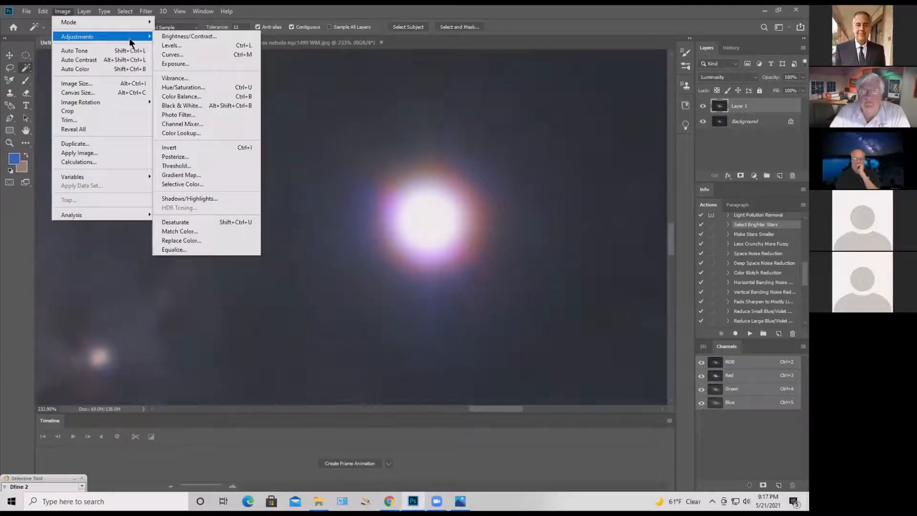
{"action": "mouse_move", "coordinate": [123, 36]}
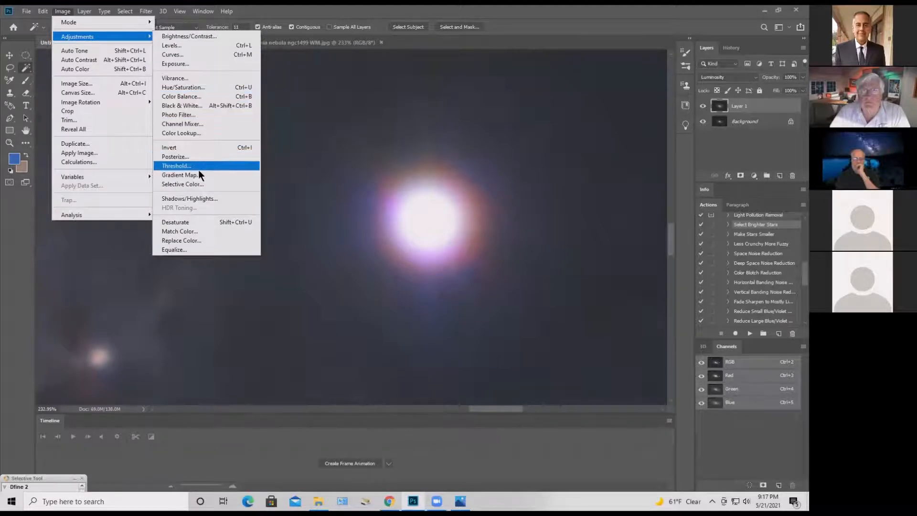
{"action": "left_click", "coordinate": [196, 183]}
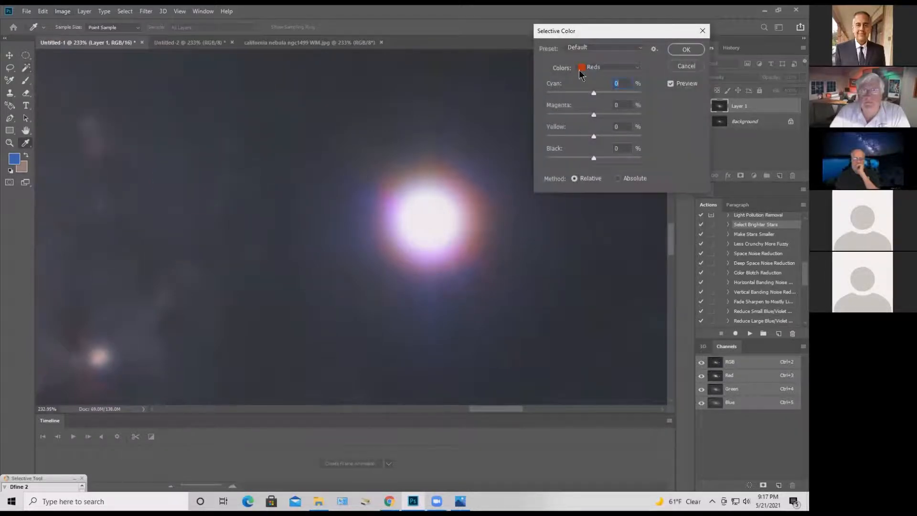
{"action": "left_click_drag", "start_coordinate": [607, 34], "coordinate": [633, 77]}
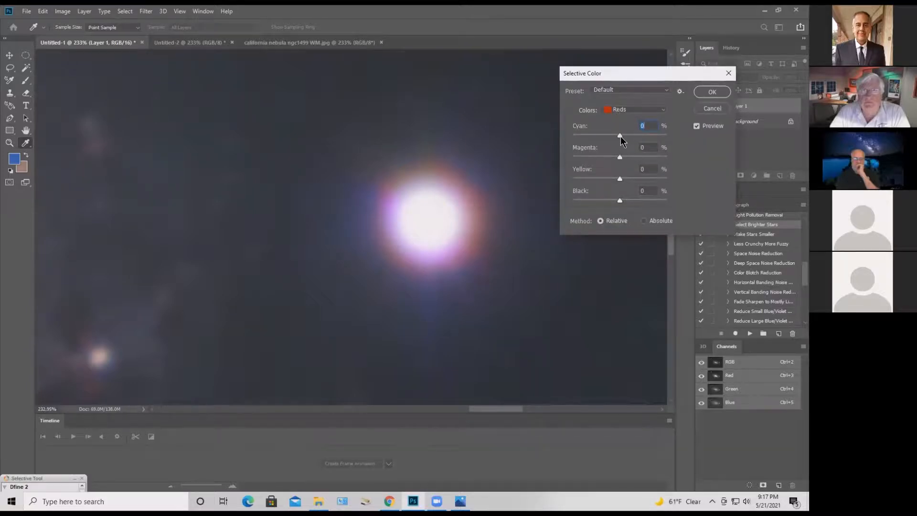
{"action": "left_click", "coordinate": [620, 136]}
{"action": "left_click_drag", "start_coordinate": [626, 136], "coordinate": [634, 137]}
{"action": "left_click", "coordinate": [633, 136]}
{"action": "left_click", "coordinate": [696, 127]}
{"action": "left_click_drag", "start_coordinate": [621, 202], "coordinate": [636, 205]}
Try reducing Magenta in the Magentas range, reset the Reds' Cyan and Black to 0, and cancel Selective Color
{"action": "left_click", "coordinate": [649, 110]}
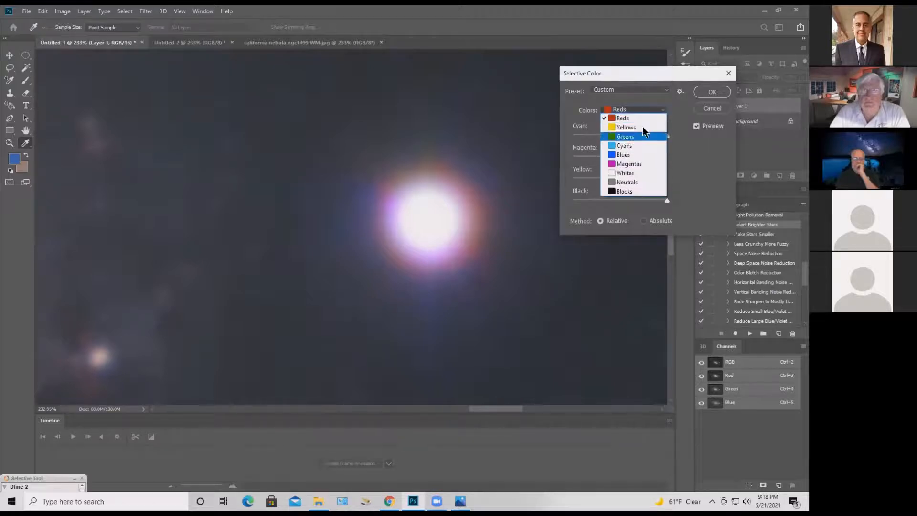
{"action": "left_click", "coordinate": [637, 162]}
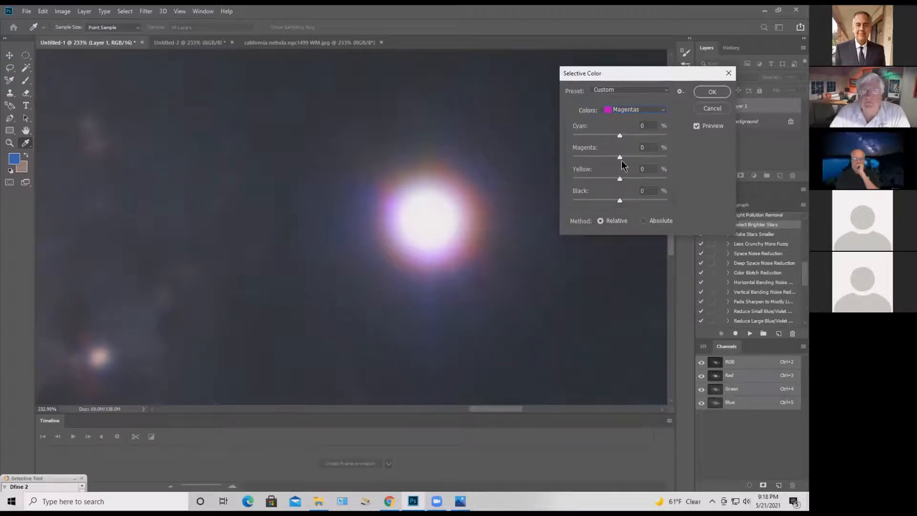
{"action": "left_click_drag", "start_coordinate": [620, 157], "coordinate": [517, 163]}
{"action": "left_click", "coordinate": [639, 111]}
{"action": "left_click", "coordinate": [629, 123]}
{"action": "type", "text": "0"}
{"action": "left_click_drag", "start_coordinate": [656, 189], "coordinate": [629, 191]}
{"action": "type", "text": "0"}
{"action": "left_click", "coordinate": [643, 109]}
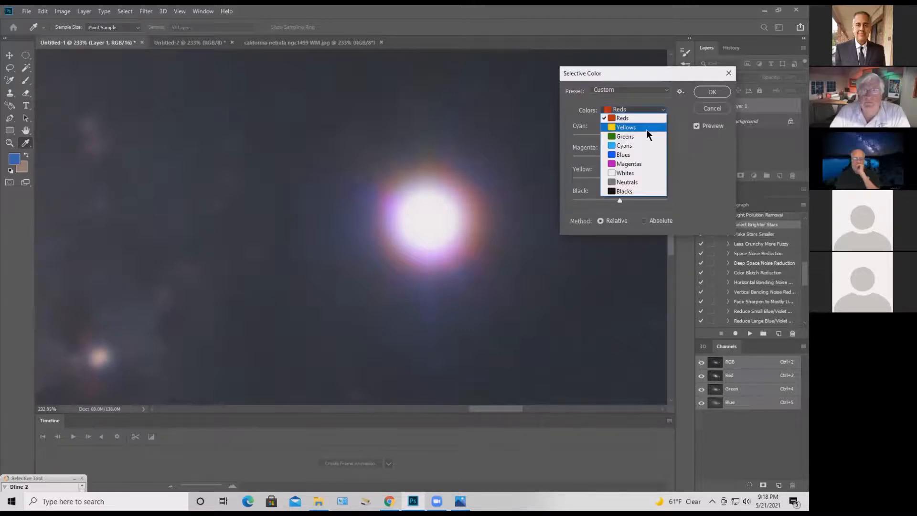
{"action": "left_click", "coordinate": [583, 130]}
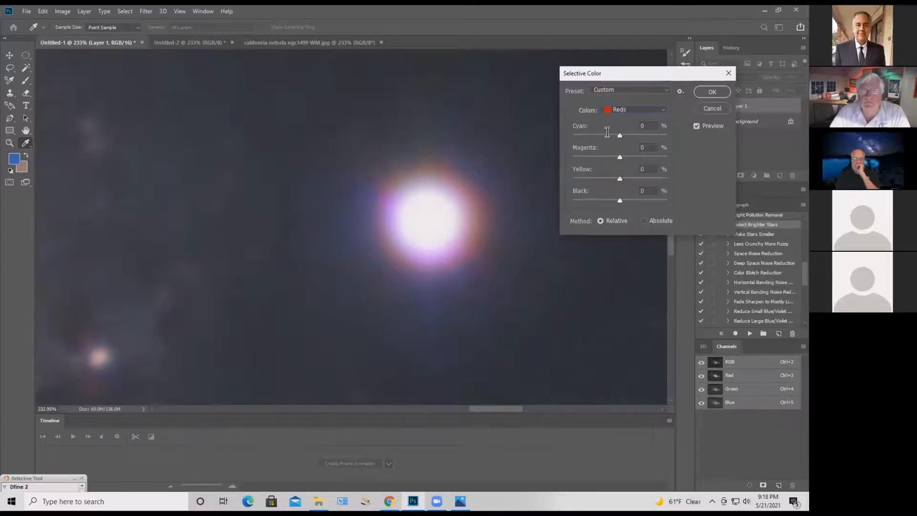
{"action": "left_click", "coordinate": [702, 110]}
Start a Curves adjustment on Layer 1 and reshape the Red curve, lowering its midtones to about output 111 at input 135
{"action": "key", "text": "ctrl+m"}
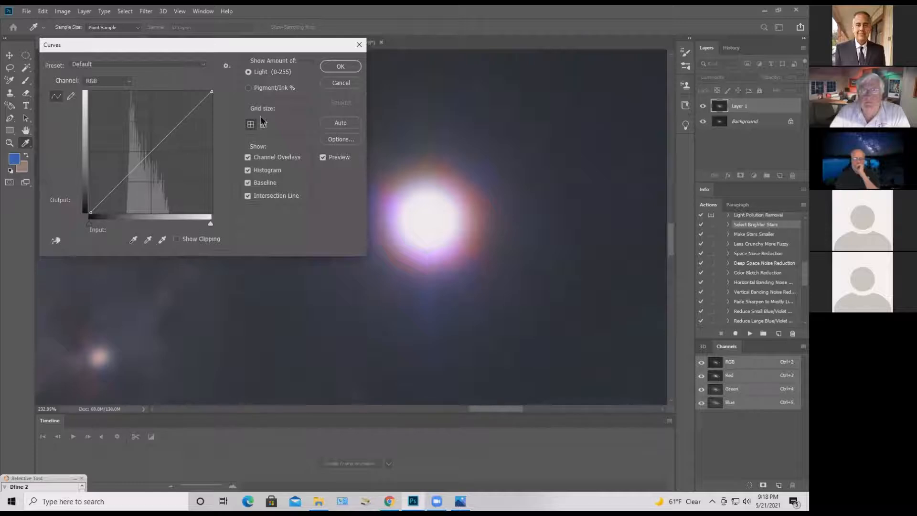
{"action": "left_click", "coordinate": [100, 82]}
{"action": "left_click", "coordinate": [102, 97]}
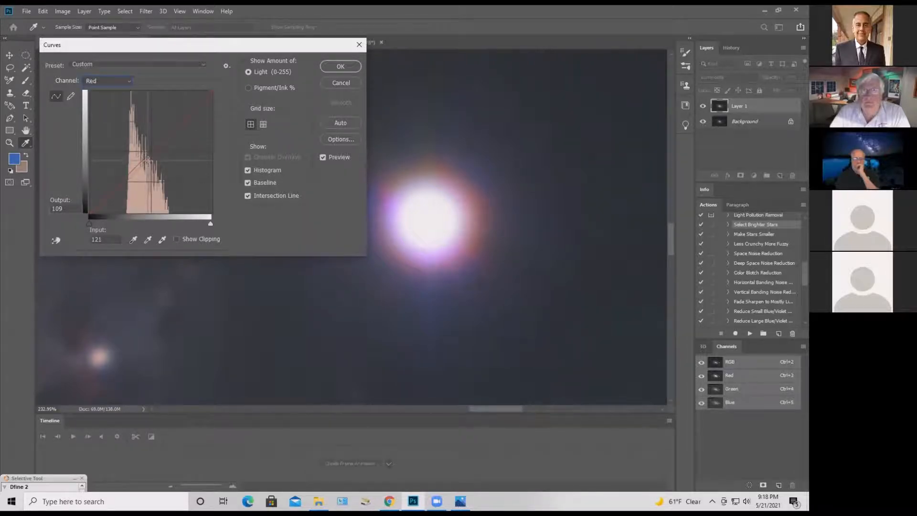
{"action": "left_click_drag", "start_coordinate": [147, 161], "coordinate": [155, 163]}
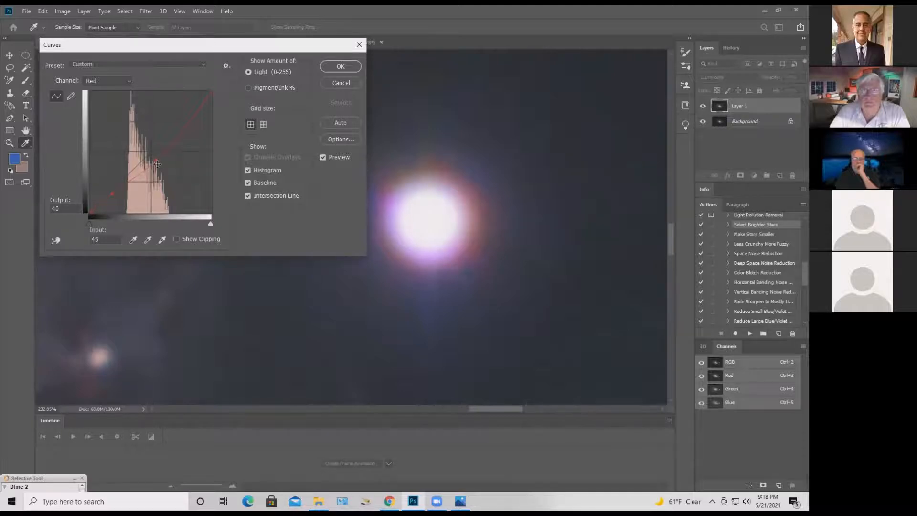
{"action": "left_click_drag", "start_coordinate": [112, 191], "coordinate": [121, 179]}
{"action": "left_click", "coordinate": [154, 158]}
Raise the midtones of the Blue channel curve strongly
{"action": "left_click", "coordinate": [128, 81]}
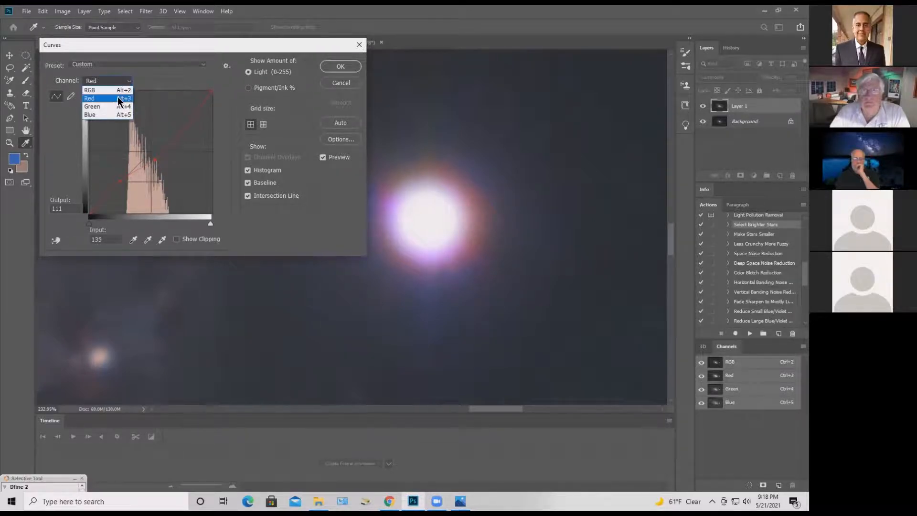
{"action": "left_click", "coordinate": [110, 114]}
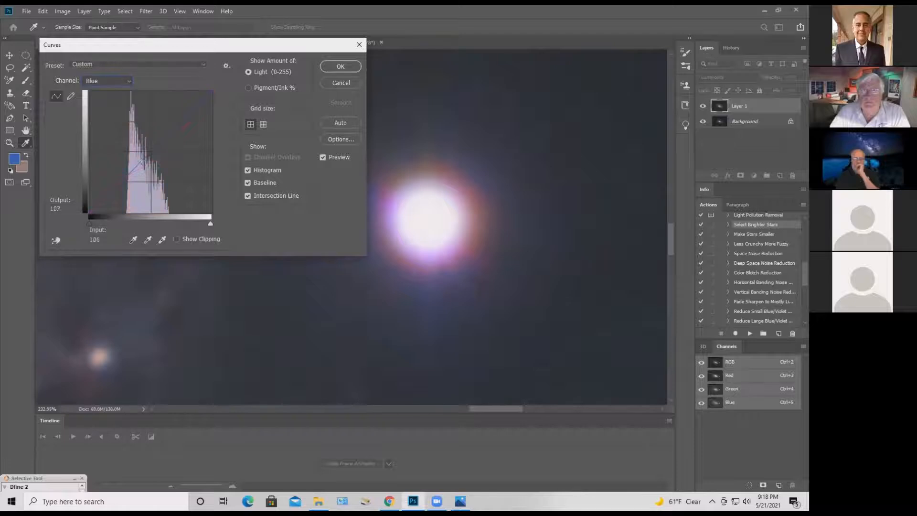
{"action": "left_click_drag", "start_coordinate": [141, 163], "coordinate": [132, 124]}
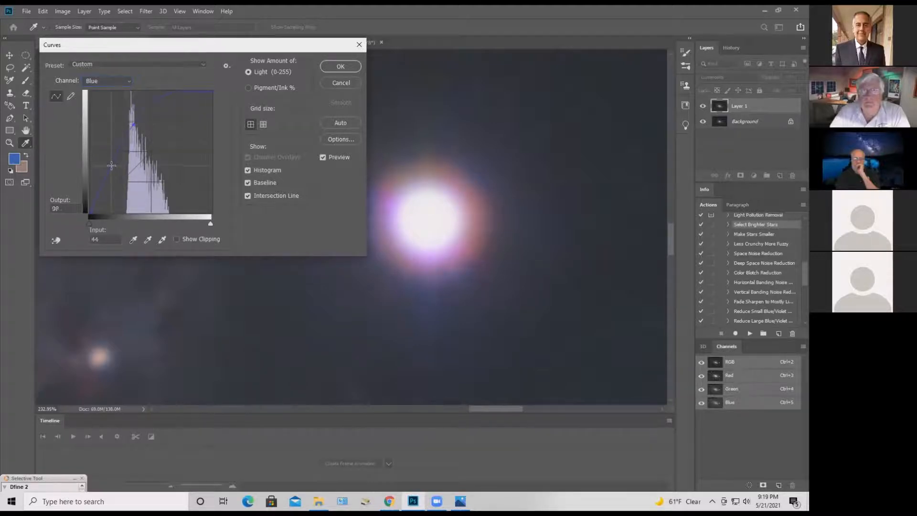
Lower the RGB curve's midpoint to output 121 at input 134 and apply the Curves adjustment
{"action": "left_click", "coordinate": [122, 80]}
{"action": "left_click", "coordinate": [124, 92]}
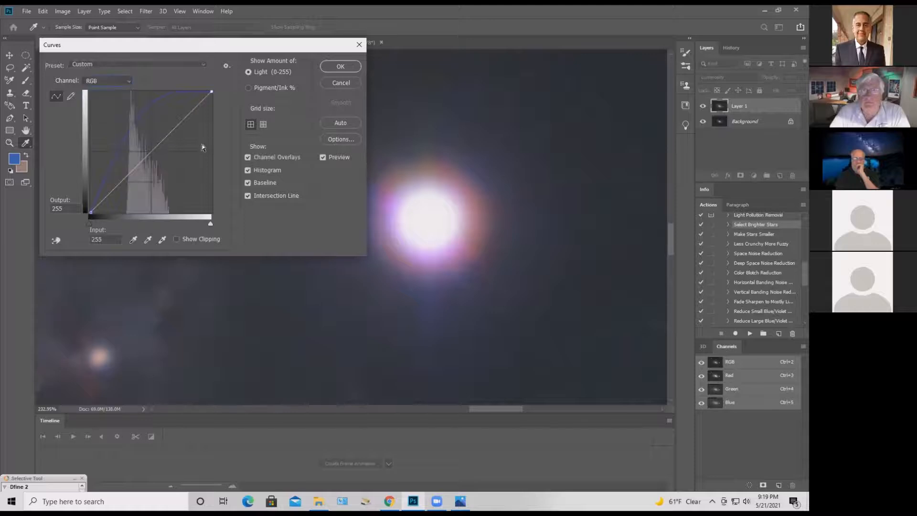
{"action": "mouse_move", "coordinate": [147, 155]}
{"action": "left_mouse_down"}
{"action": "mouse_move", "coordinate": [140, 125]}
{"action": "mouse_move", "coordinate": [155, 155]}
{"action": "left_mouse_up"}
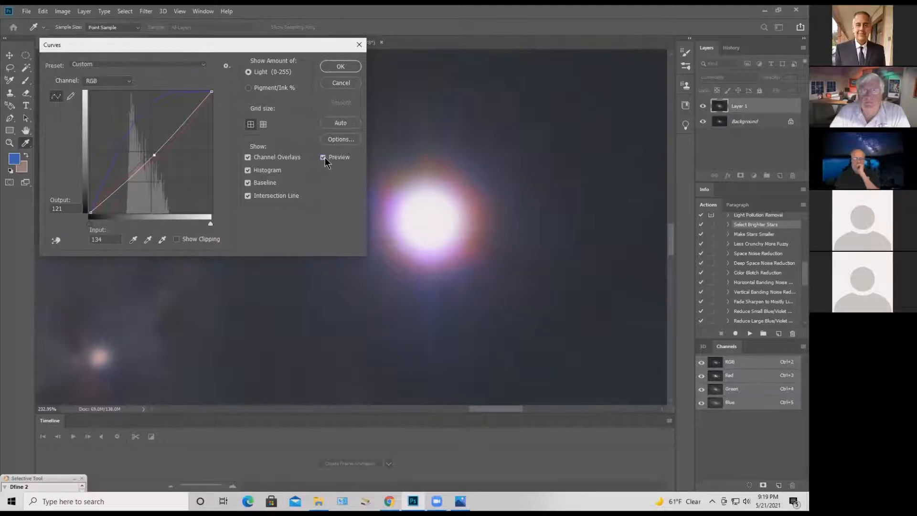
{"action": "left_click", "coordinate": [341, 67]}
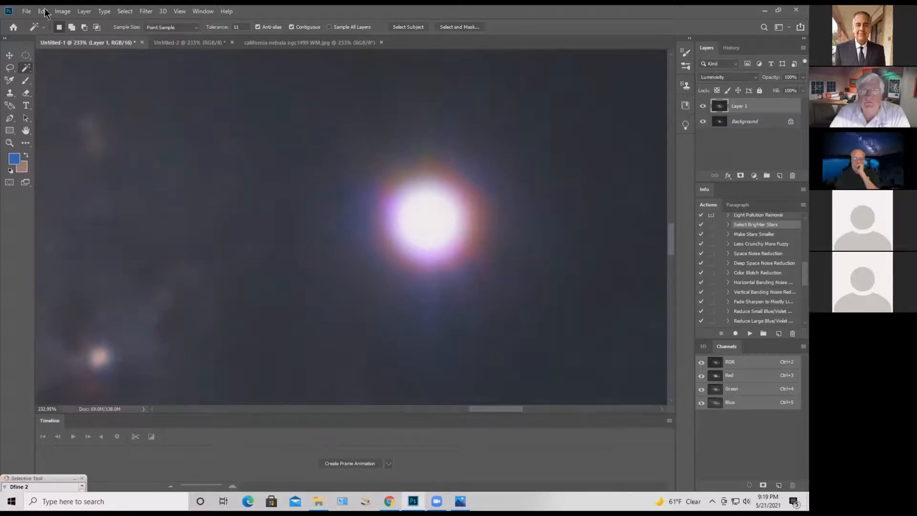
{"action": "left_click", "coordinate": [61, 12]}
{"action": "mouse_move", "coordinate": [79, 36]}
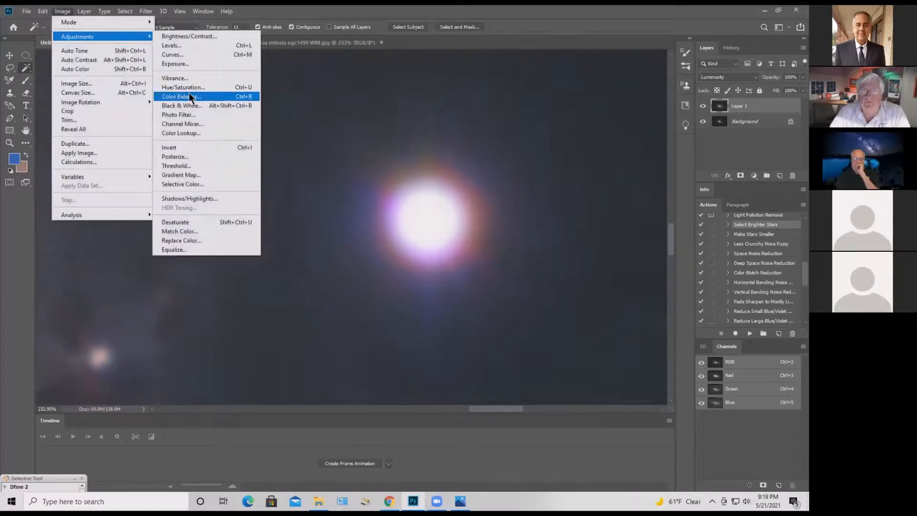
{"action": "key", "text": "Escape"}
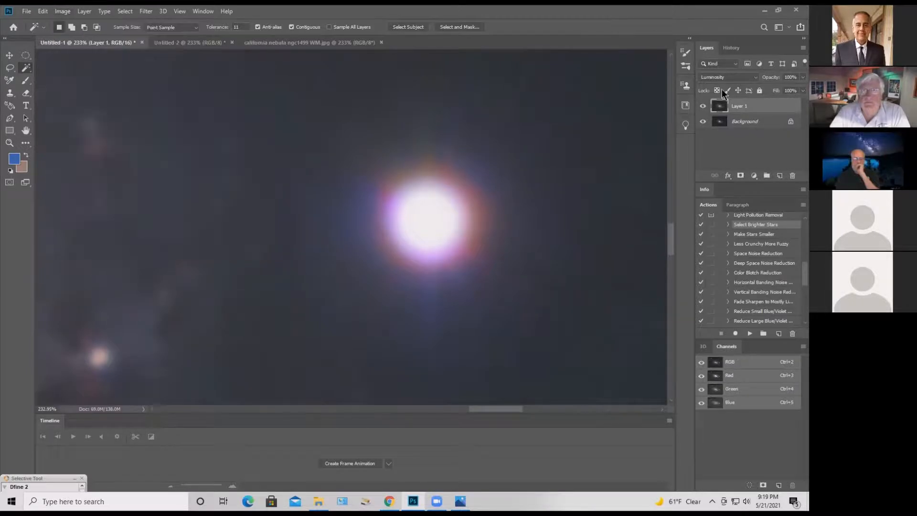
Duplicate Layer 1 as "Layer 1 copy" in the same document
{"action": "right_click", "coordinate": [748, 110]}
{"action": "left_click", "coordinate": [713, 138]}
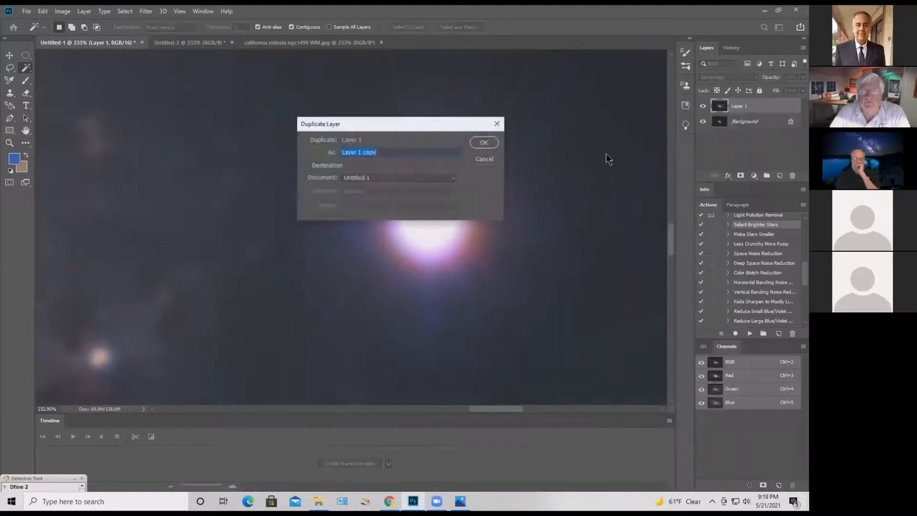
{"action": "left_click", "coordinate": [483, 143]}
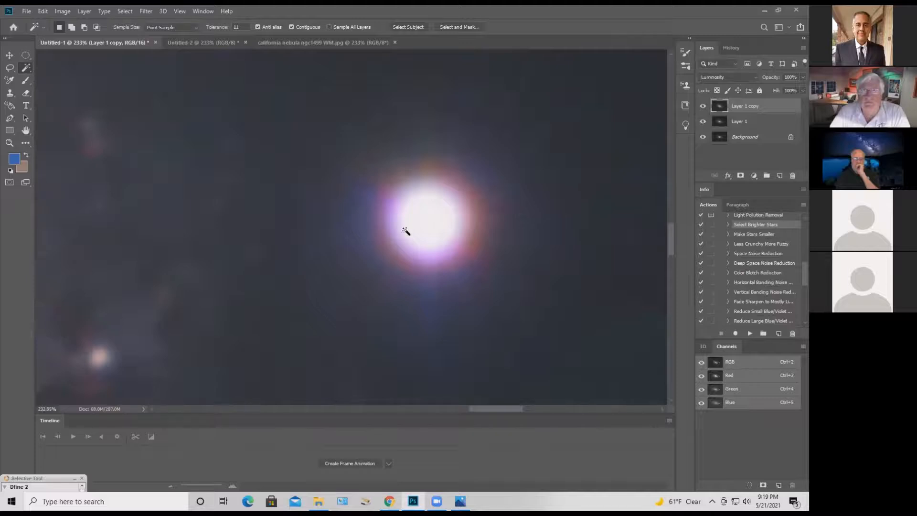
Try a freehand Lasso selection around the bright star and its halo with a 4-pixel feather
{"action": "left_click", "coordinate": [471, 228]}
{"action": "left_click", "coordinate": [9, 67]}
{"action": "mouse_move", "coordinate": [398, 119]}
{"action": "left_mouse_down"}
{"action": "mouse_move", "coordinate": [352, 126]}
{"action": "mouse_move", "coordinate": [309, 228]}
{"action": "mouse_move", "coordinate": [405, 325]}
{"action": "mouse_move", "coordinate": [588, 301]}
{"action": "mouse_move", "coordinate": [568, 168]}
{"action": "mouse_move", "coordinate": [472, 116]}
{"action": "mouse_move", "coordinate": [379, 143]}
{"action": "left_mouse_up"}
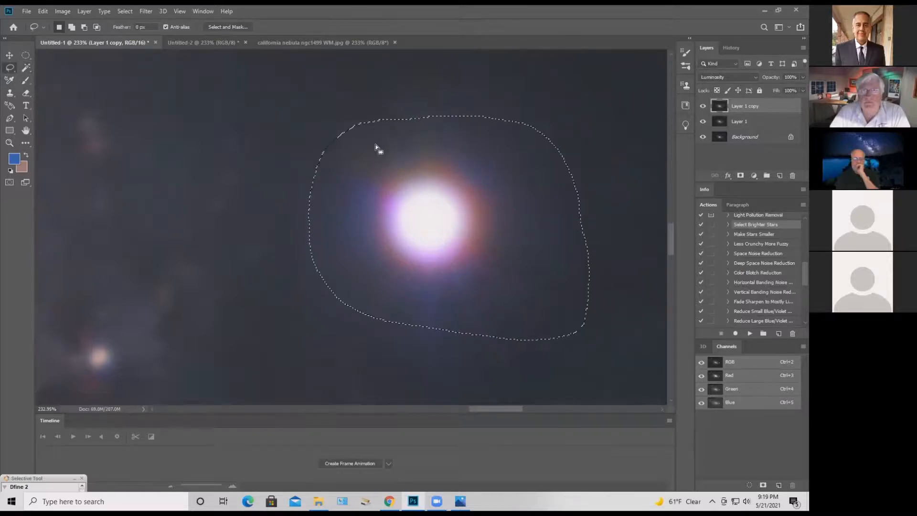
{"action": "key", "text": "shift+F6"}
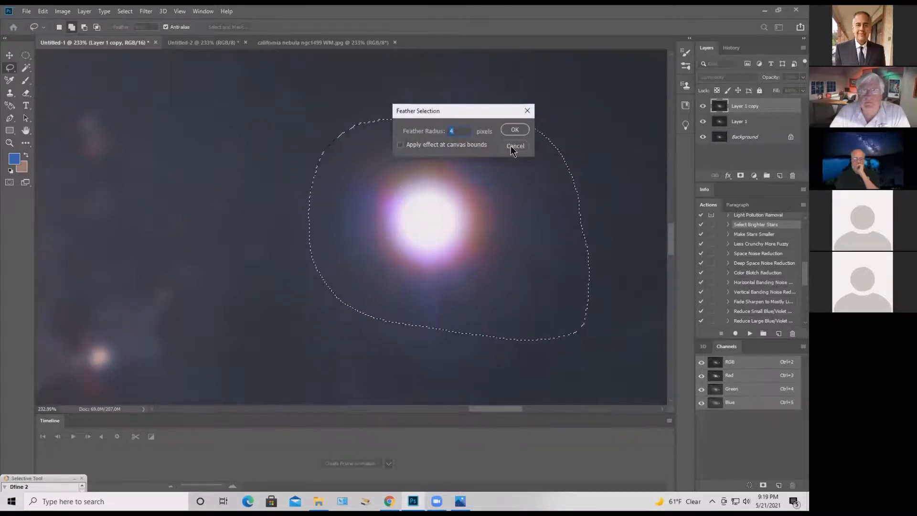
{"action": "left_click", "coordinate": [515, 147]}
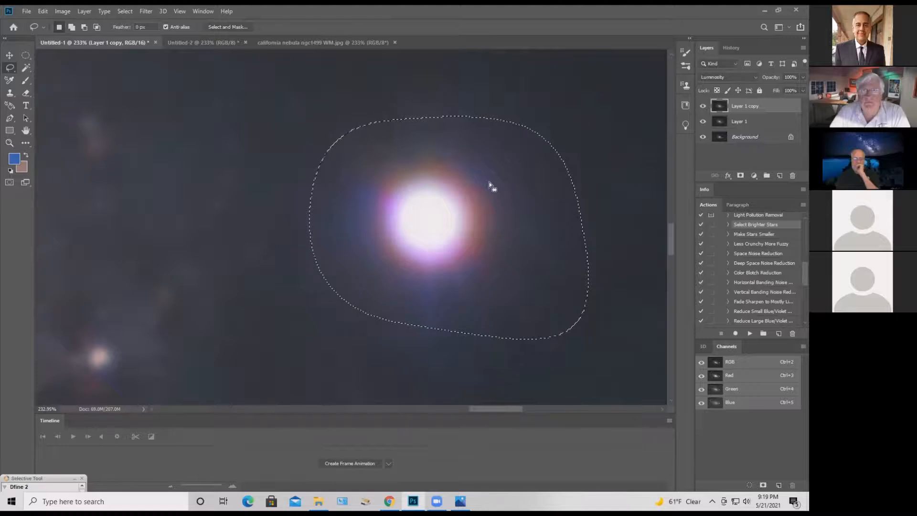
{"action": "key", "text": "ctrl+d"}
Try Selective Color on Layer 1 copy, reducing Cyan in the Reds and Magenta in the Magentas
{"action": "left_click", "coordinate": [63, 11]}
{"action": "mouse_move", "coordinate": [72, 36]}
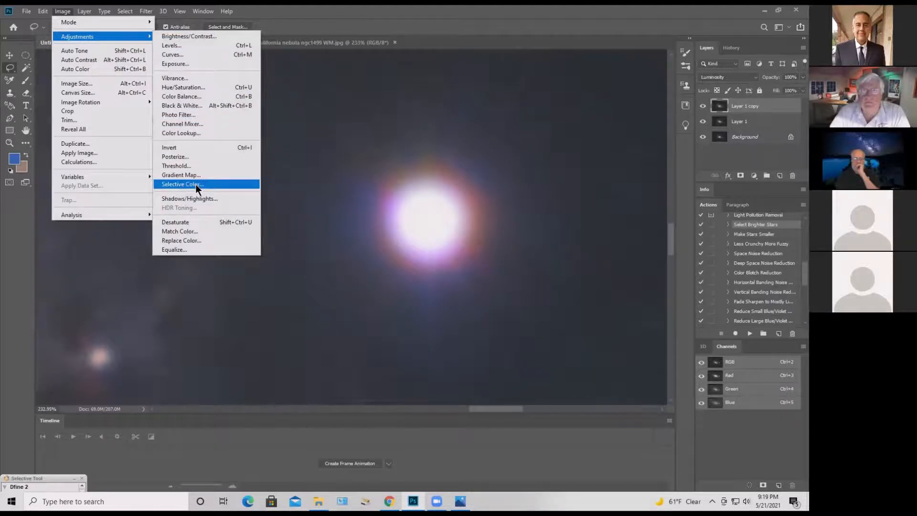
{"action": "left_click", "coordinate": [196, 184]}
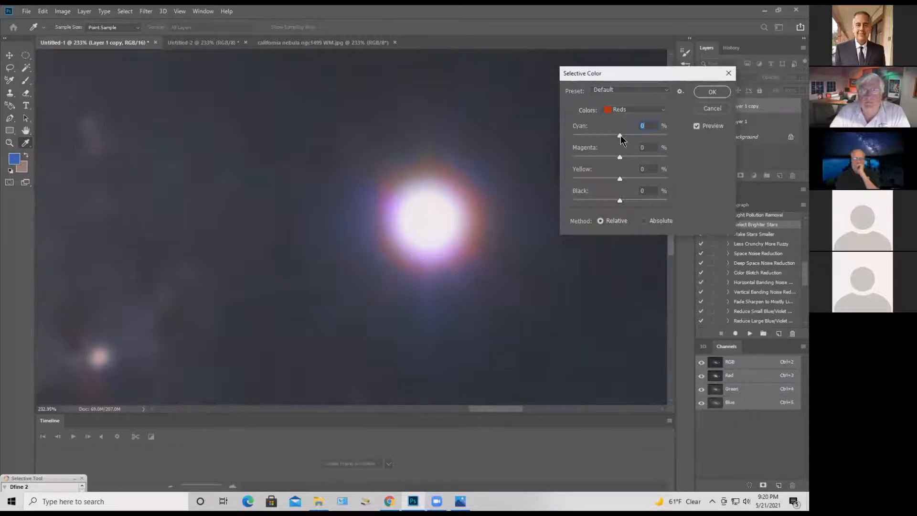
{"action": "mouse_move", "coordinate": [621, 136]}
{"action": "left_mouse_down"}
{"action": "mouse_move", "coordinate": [698, 142]}
{"action": "mouse_move", "coordinate": [609, 135]}
{"action": "left_mouse_up"}
{"action": "left_click", "coordinate": [643, 109]}
{"action": "left_click", "coordinate": [630, 163]}
{"action": "left_click_drag", "start_coordinate": [620, 157], "coordinate": [545, 158]}
{"action": "mouse_move", "coordinate": [620, 180]}
{"action": "left_mouse_down"}
{"action": "mouse_move", "coordinate": [570, 181]}
{"action": "mouse_move", "coordinate": [584, 180]}
{"action": "mouse_move", "coordinate": [585, 158]}
{"action": "mouse_move", "coordinate": [618, 161]}
{"action": "left_mouse_up"}
Try setting Magenta to +61 in the Yellows range, and cancel Selective Color
{"action": "left_click", "coordinate": [644, 111]}
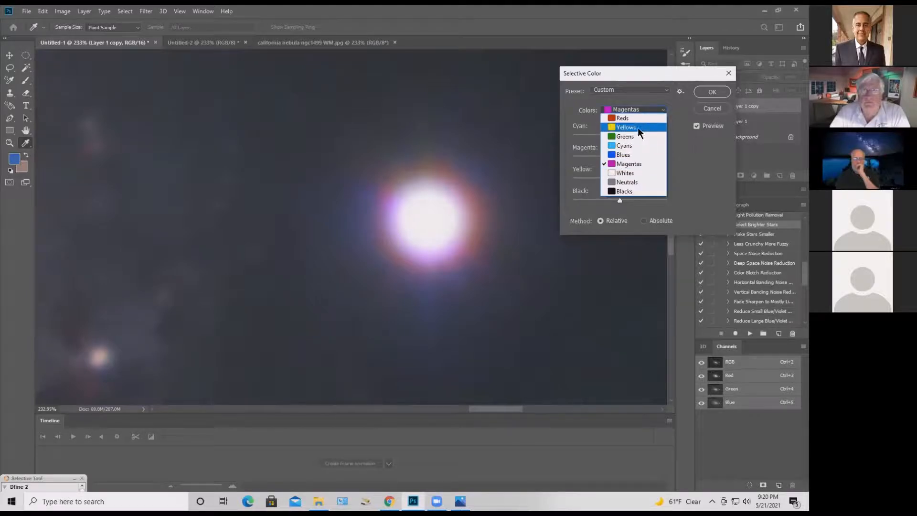
{"action": "left_click", "coordinate": [624, 127]}
{"action": "left_click_drag", "start_coordinate": [619, 158], "coordinate": [653, 164]}
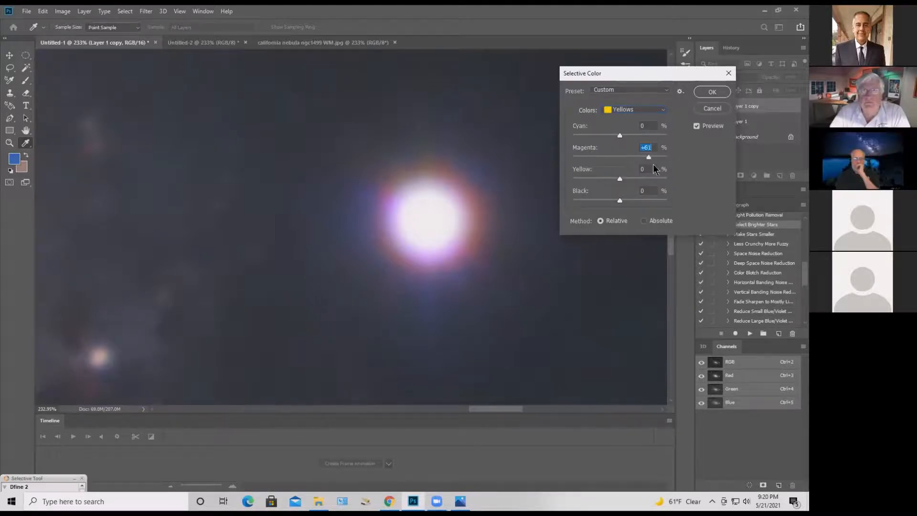
{"action": "left_click", "coordinate": [705, 108]}
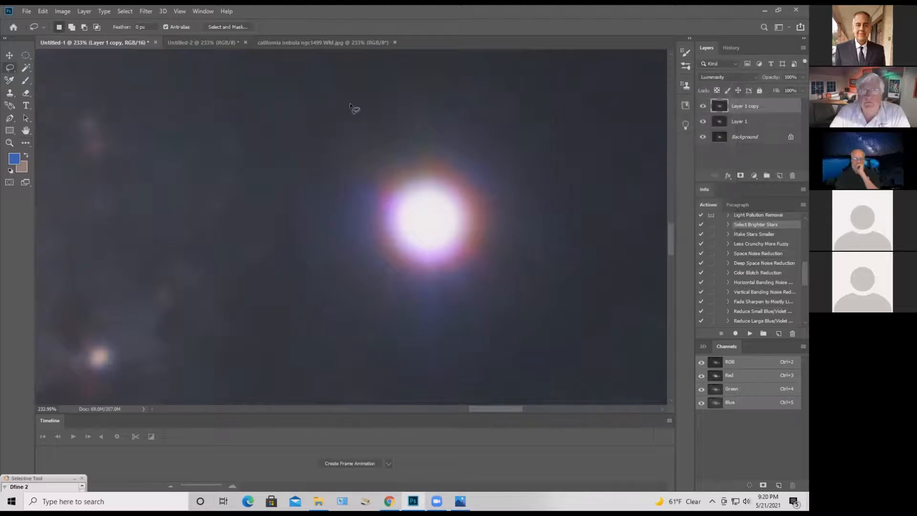
Select the coloured fringe ring around the bright star with the Magic Wand, adding areas until the ring is complete
{"action": "left_click", "coordinate": [26, 67]}
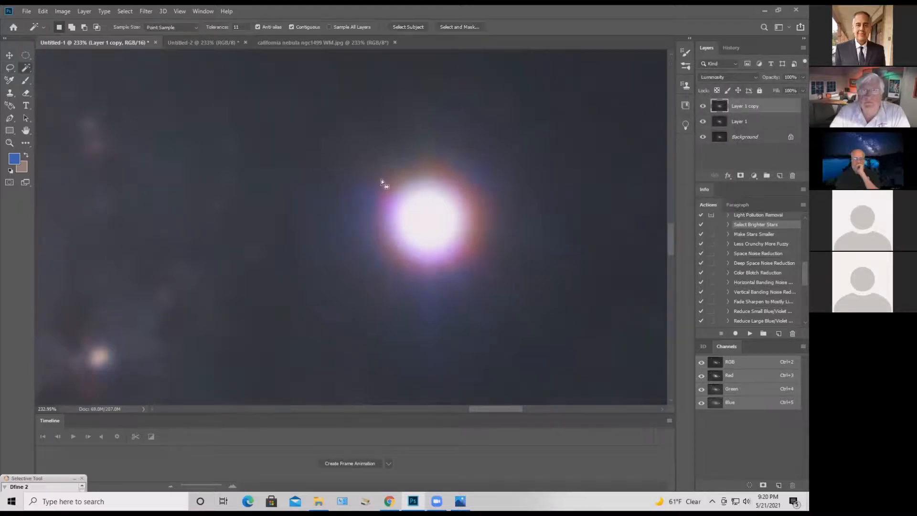
{"action": "left_click", "coordinate": [392, 183]}
{"action": "left_click", "coordinate": [462, 192], "text": "shift"}
{"action": "left_click", "coordinate": [462, 195], "text": "shift"}
{"action": "left_click", "coordinate": [464, 195], "text": "shift"}
{"action": "left_click", "coordinate": [474, 196], "text": "shift"}
{"action": "left_click", "coordinate": [479, 202], "text": "shift"}
{"action": "left_click", "coordinate": [486, 217], "text": "shift"}
{"action": "left_click", "coordinate": [487, 216], "text": "shift"}
Feather the ring selection by 4 pixels and hide its outline
{"action": "key", "text": "shift+F6"}
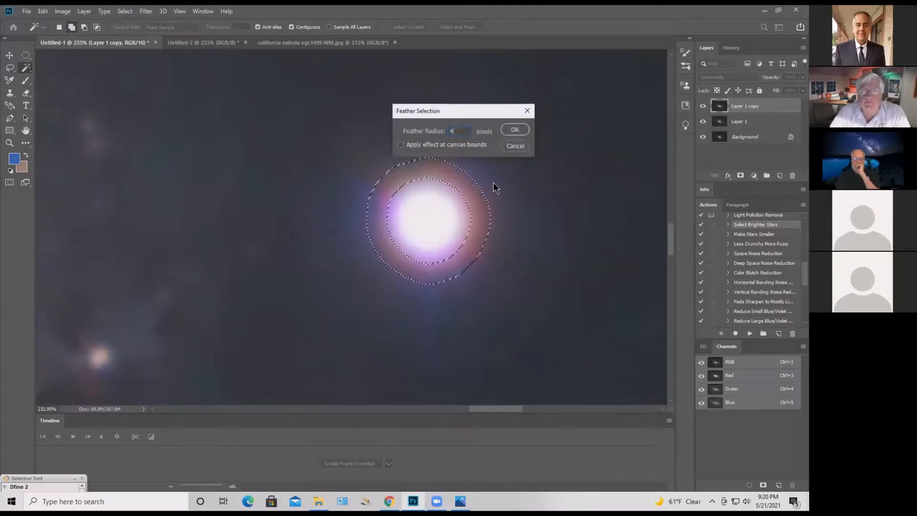
{"action": "key", "text": "Return"}
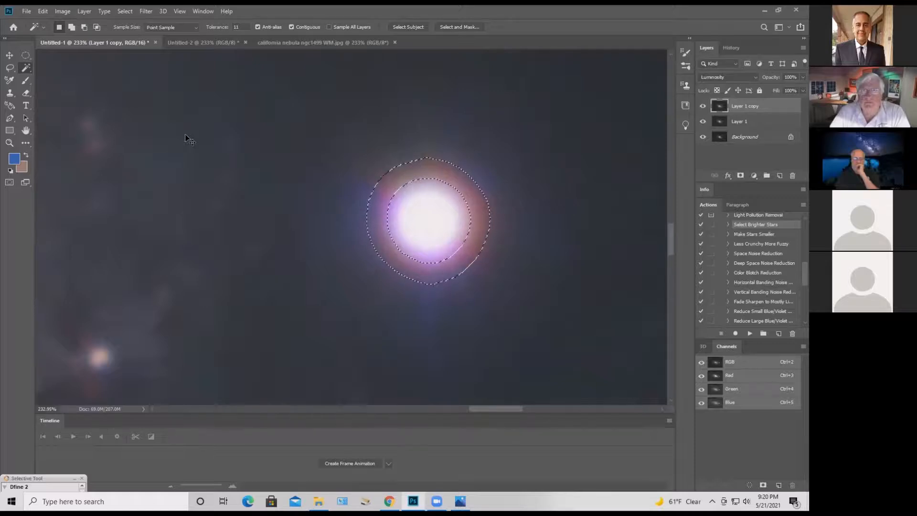
{"action": "key", "text": "ctrl+d"}
Shift the midtones of Layer 1 copy toward cyan with Color Balance and apply the adjustment
{"action": "left_click", "coordinate": [63, 11]}
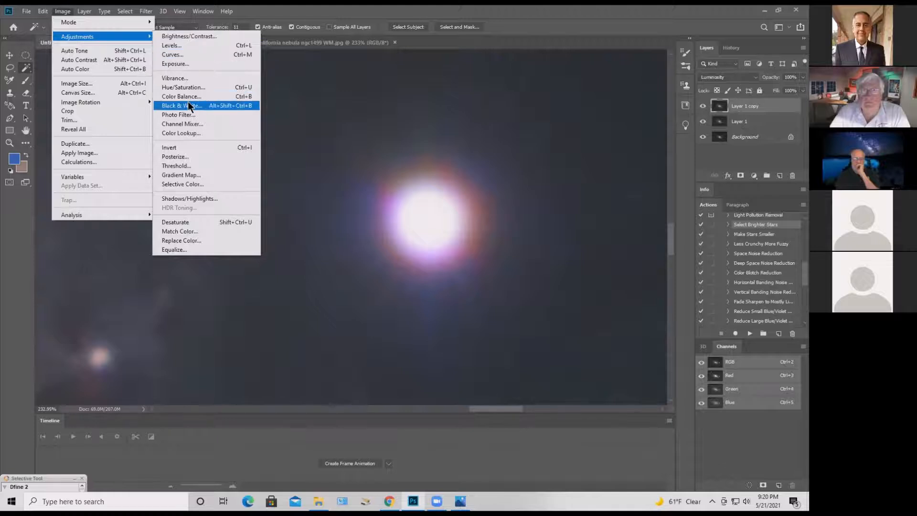
{"action": "left_click", "coordinate": [196, 97]}
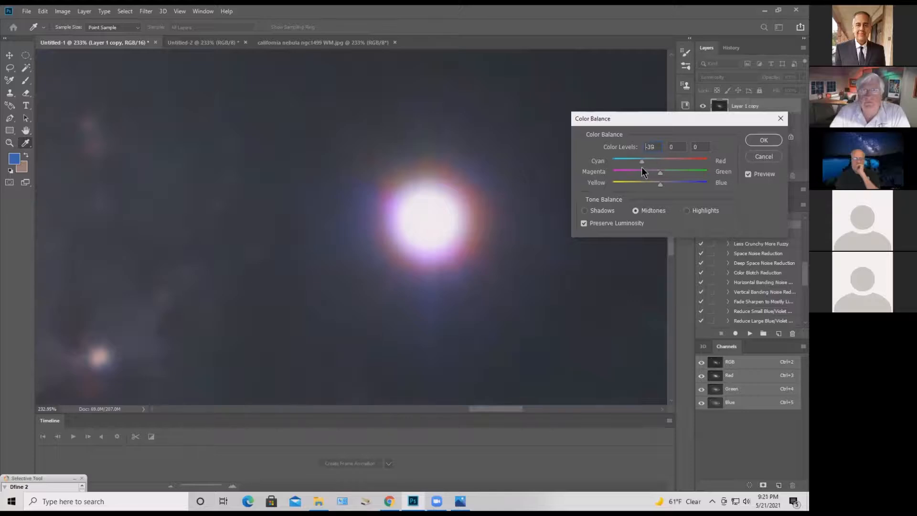
{"action": "mouse_move", "coordinate": [613, 161]}
{"action": "left_mouse_down"}
{"action": "mouse_move", "coordinate": [651, 163]}
{"action": "mouse_move", "coordinate": [631, 163]}
{"action": "left_mouse_up"}
{"action": "left_click", "coordinate": [763, 140]}
Try lowering the Red curve from input 138 to output 120 and raising the Blue curve's midtones, and cancel Curves
{"action": "key", "text": "ctrl+m"}
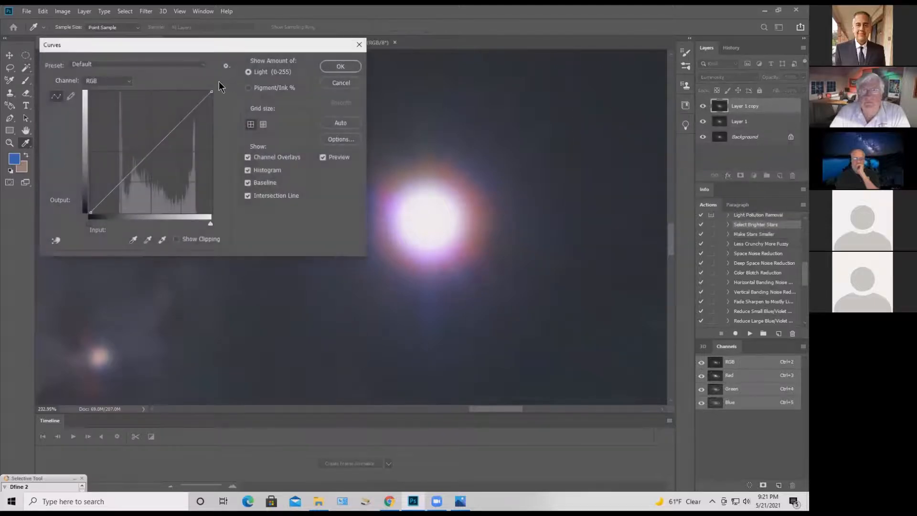
{"action": "left_click", "coordinate": [104, 82]}
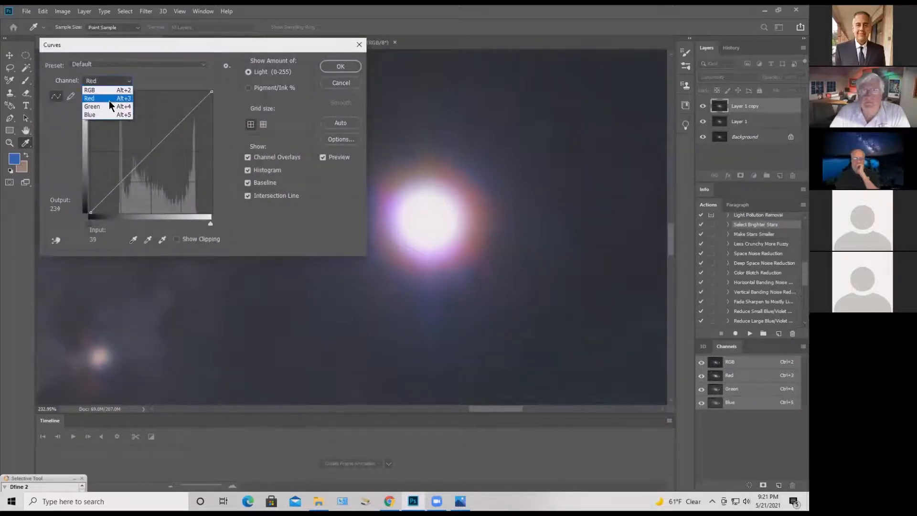
{"action": "left_click", "coordinate": [109, 92]}
{"action": "left_click", "coordinate": [156, 154]}
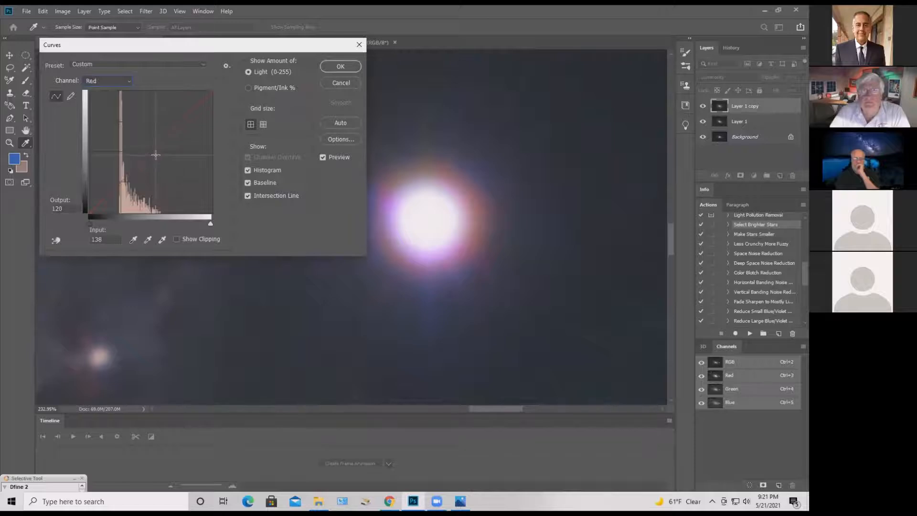
{"action": "left_click", "coordinate": [117, 184]}
{"action": "left_click", "coordinate": [128, 83]}
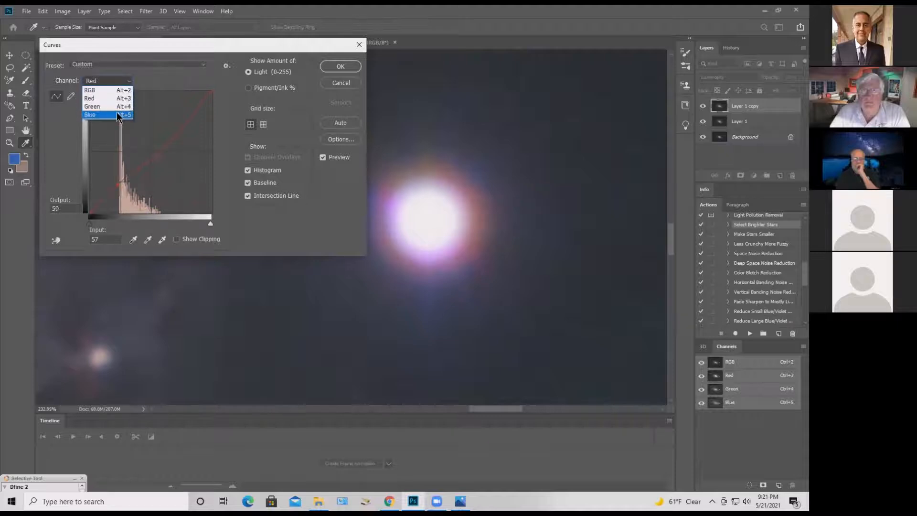
{"action": "left_click", "coordinate": [108, 115]}
{"action": "mouse_move", "coordinate": [151, 152]}
{"action": "left_mouse_down"}
{"action": "mouse_move", "coordinate": [150, 129]}
{"action": "mouse_move", "coordinate": [139, 132]}
{"action": "mouse_move", "coordinate": [146, 152]}
{"action": "left_mouse_up"}
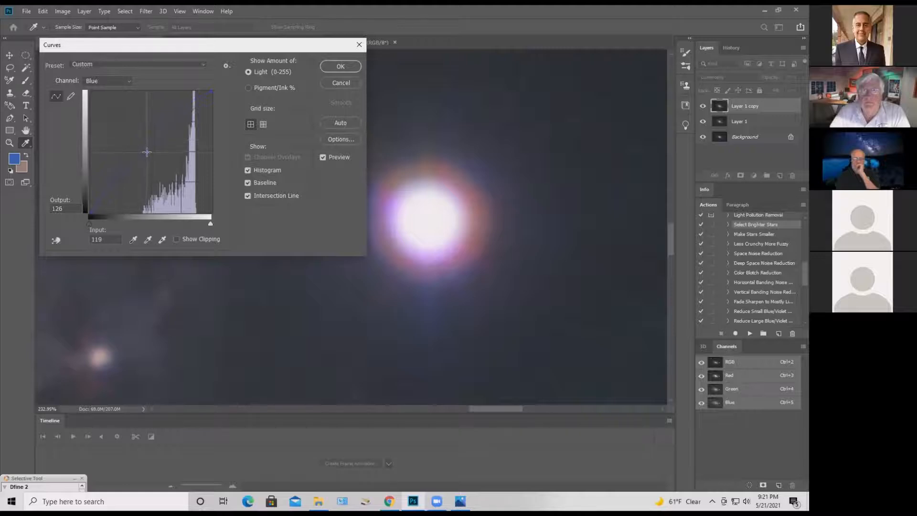
{"action": "left_click", "coordinate": [341, 84]}
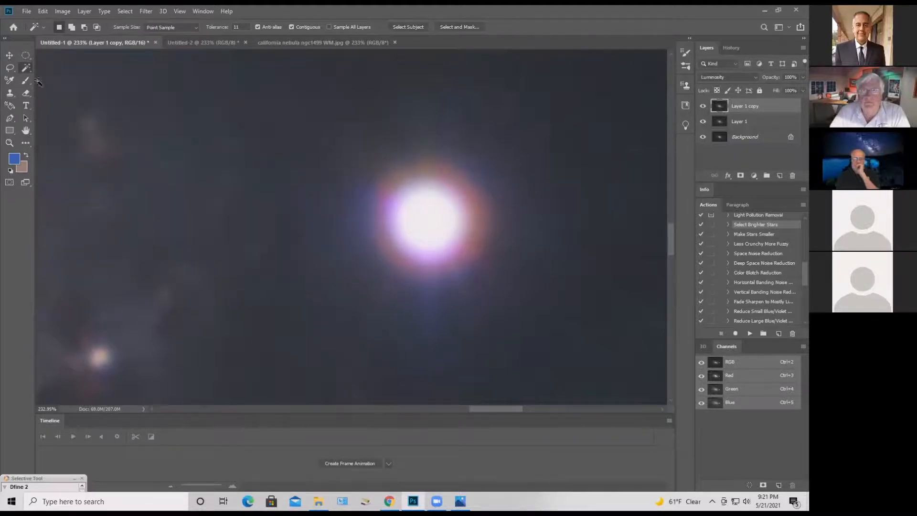
Select the bright star's white core with the Magic Wand
{"action": "left_click", "coordinate": [26, 78]}
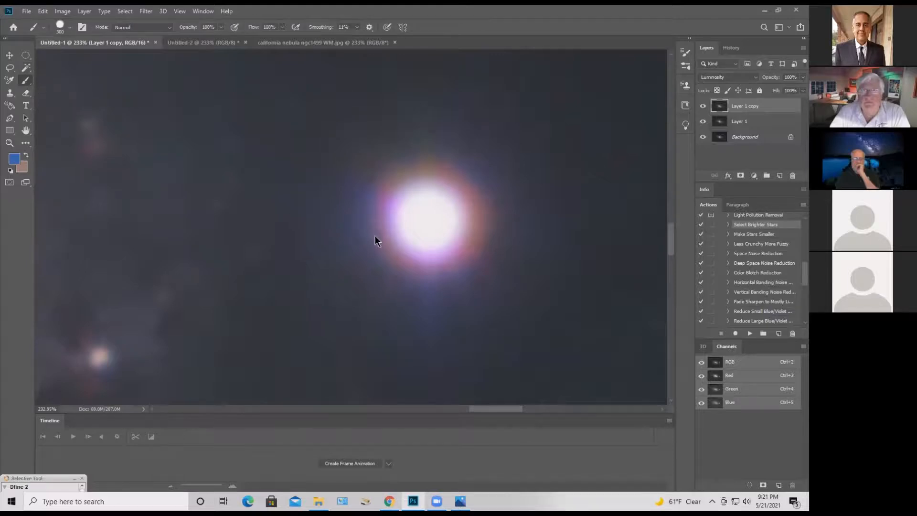
{"action": "left_click", "coordinate": [26, 68]}
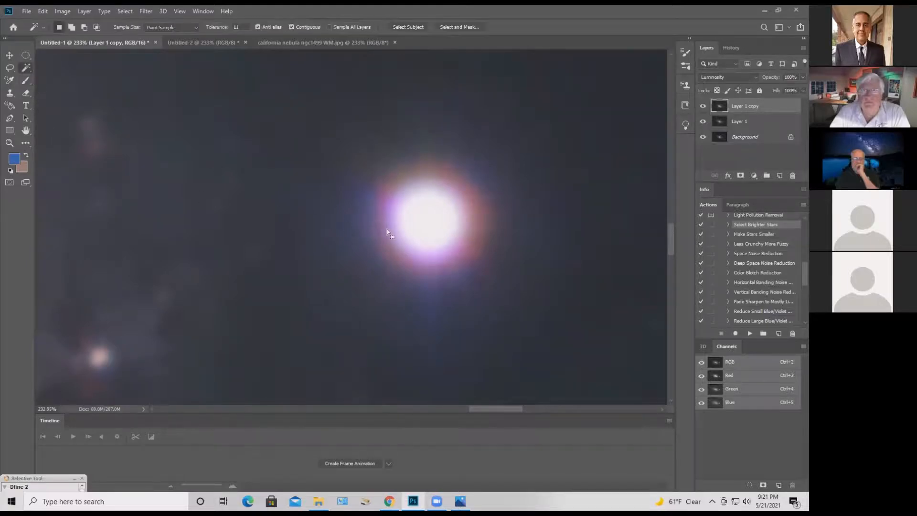
{"action": "left_click", "coordinate": [420, 228], "text": "shift"}
{"action": "left_click", "coordinate": [411, 192], "text": "shift"}
{"action": "left_click", "coordinate": [409, 190], "text": "shift"}
{"action": "left_click", "coordinate": [406, 187], "text": "shift"}
Expand the star core selection by 23 pixels to take in the coloured fringe
{"action": "left_click", "coordinate": [127, 11]}
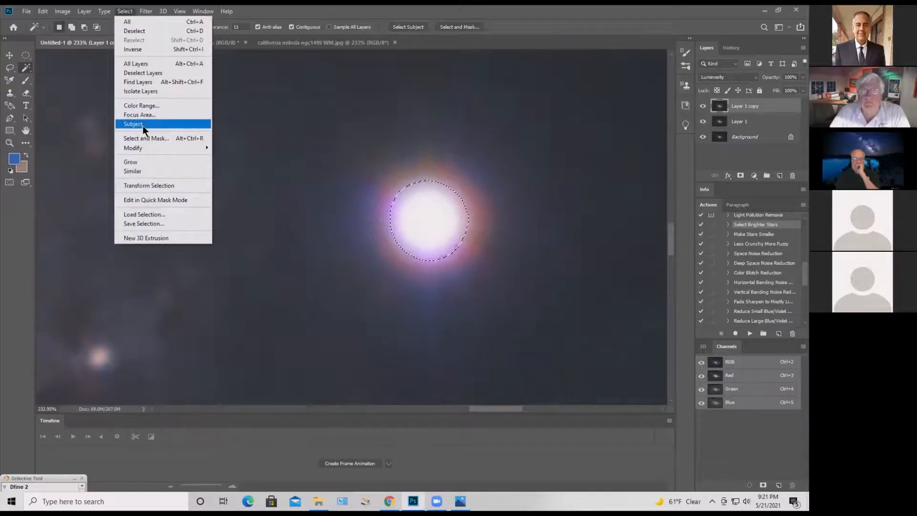
{"action": "mouse_move", "coordinate": [144, 148]}
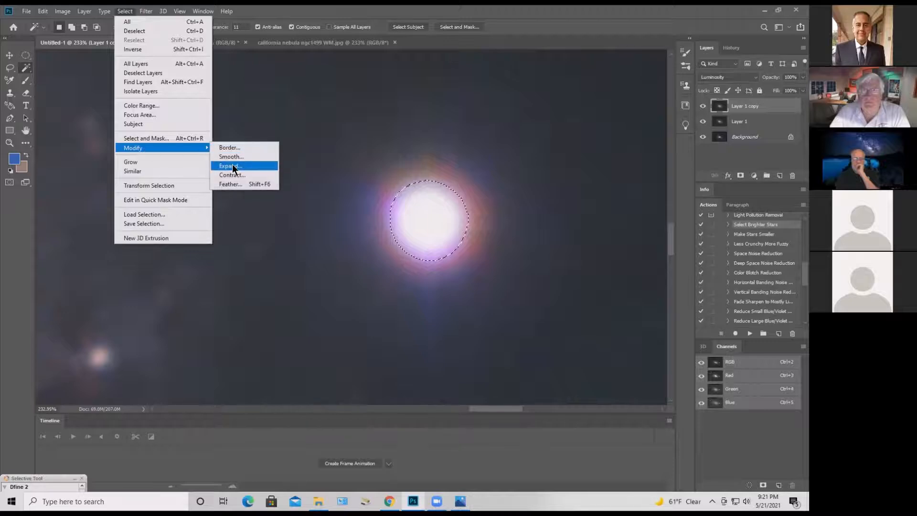
{"action": "left_click", "coordinate": [232, 166]}
{"action": "type", "text": "23"}
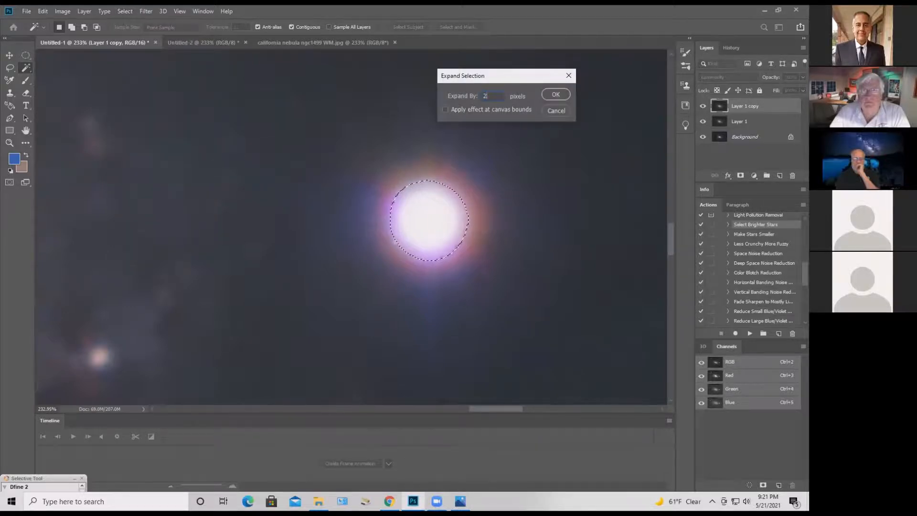
{"action": "key", "text": "Return"}
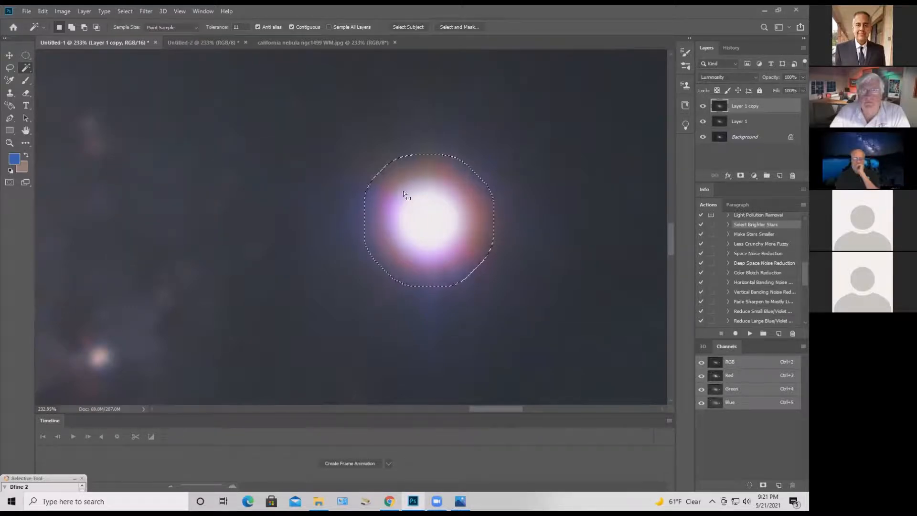
Expand the star selection further beyond the fringe and feather it by 12 pixels
{"action": "left_click", "coordinate": [70, 11]}
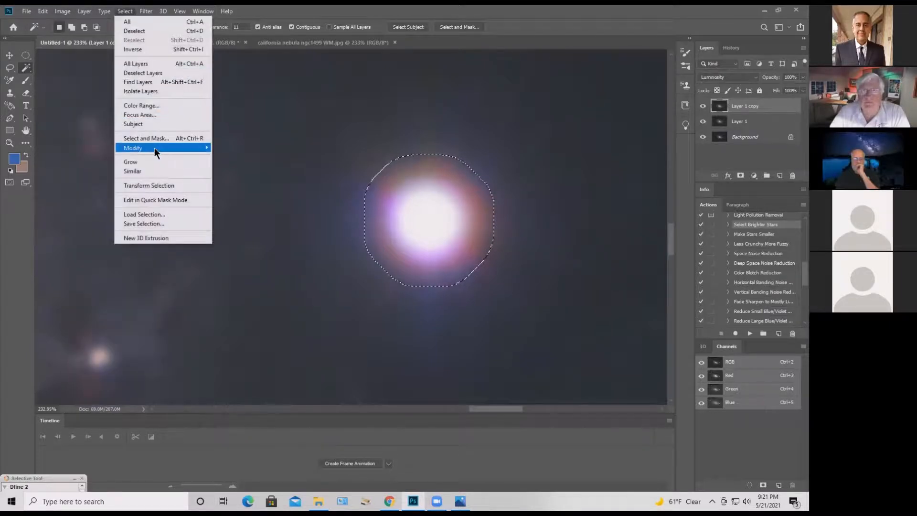
{"action": "mouse_move", "coordinate": [154, 148]}
{"action": "left_click", "coordinate": [235, 167]}
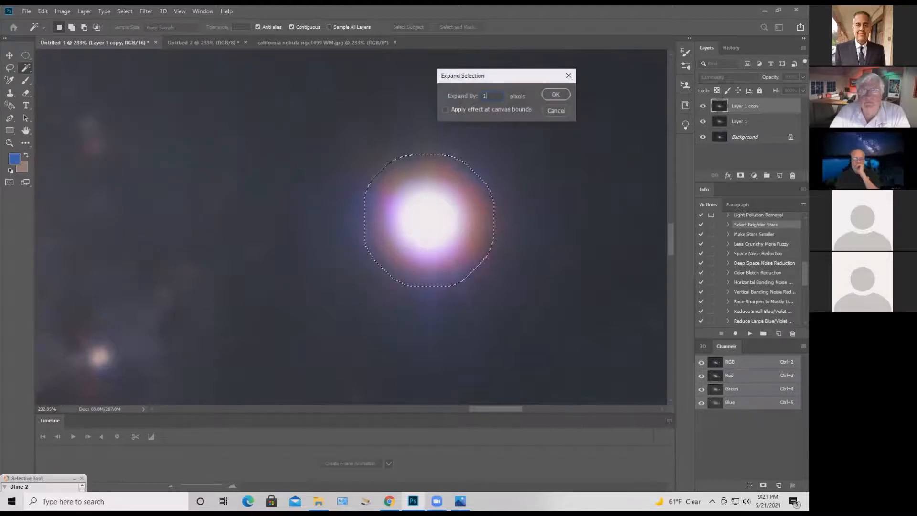
{"action": "key", "text": "Return"}
{"action": "key", "text": "shift+F6"}
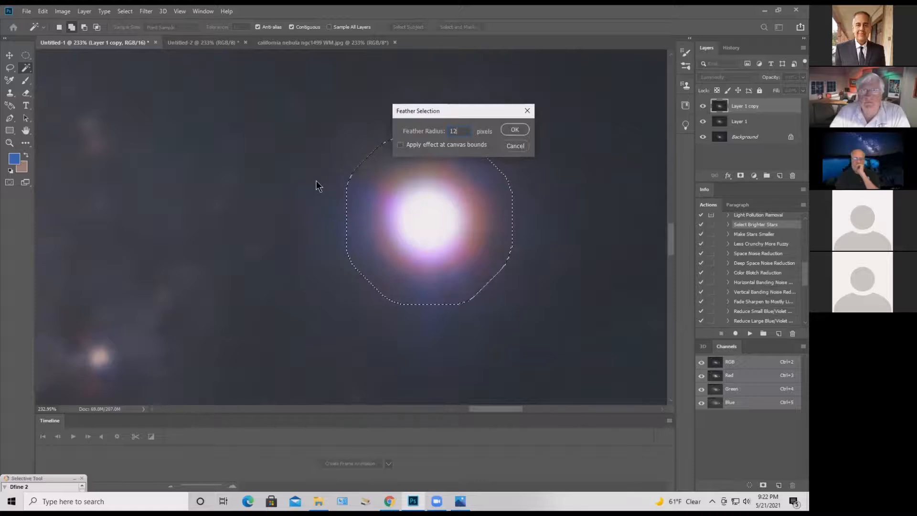
{"action": "key", "text": "Return"}
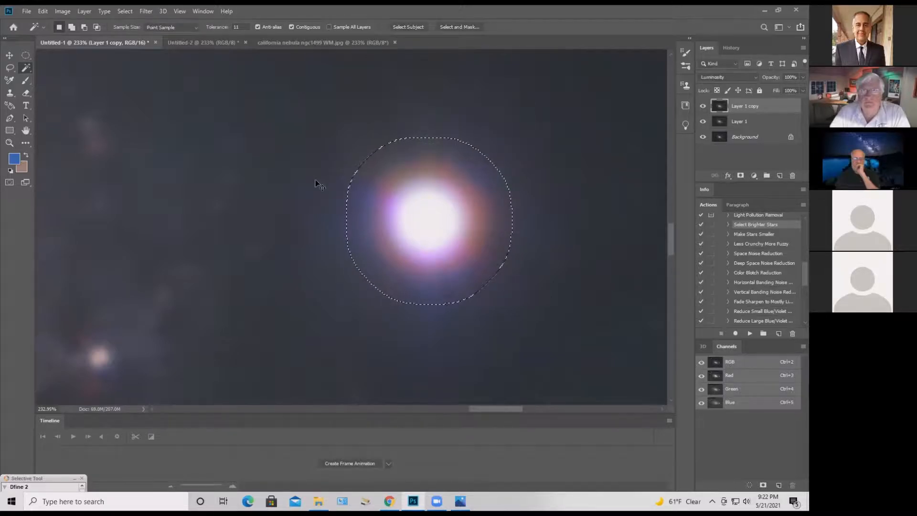
Try darkening the RGB curve's midtones with an anchor at 43 and adjusting the Blue curve, and cancel Curves
{"action": "key", "text": "ctrl+m"}
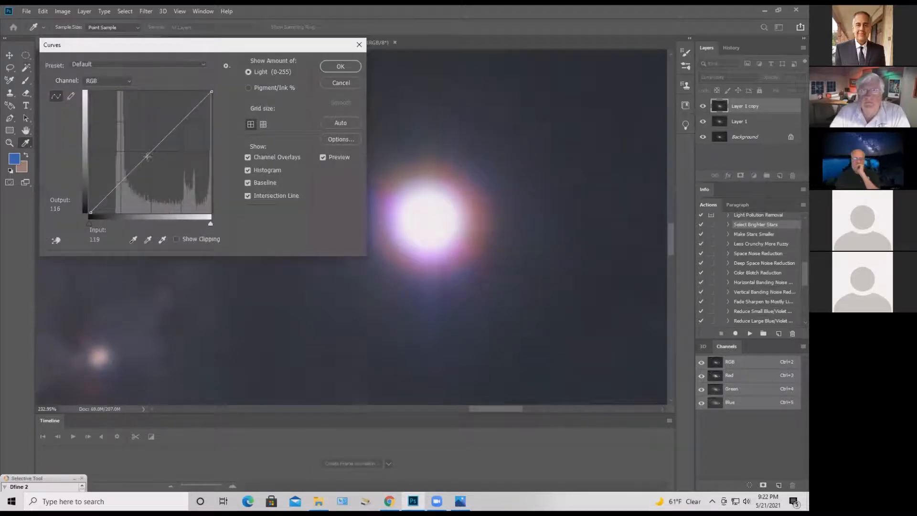
{"action": "left_click_drag", "start_coordinate": [147, 157], "coordinate": [156, 153]}
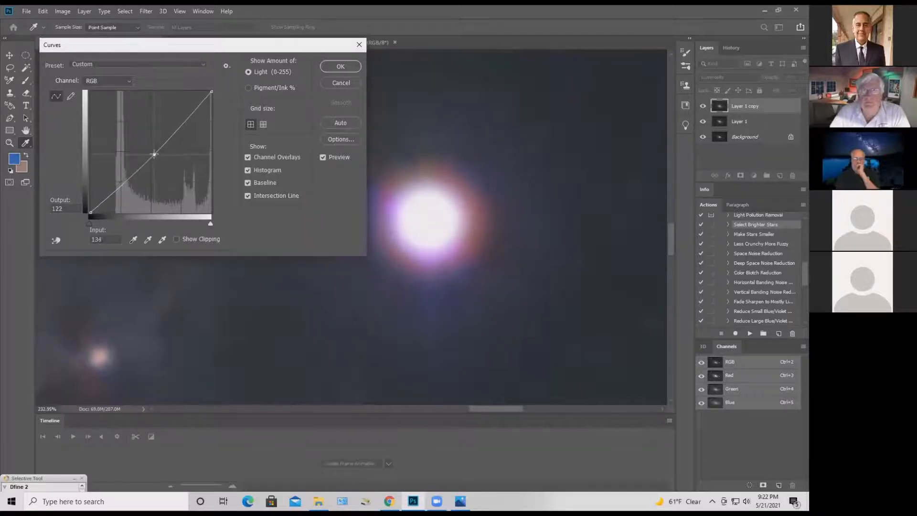
{"action": "left_click", "coordinate": [115, 192]}
{"action": "left_click_drag", "start_coordinate": [114, 191], "coordinate": [113, 192]}
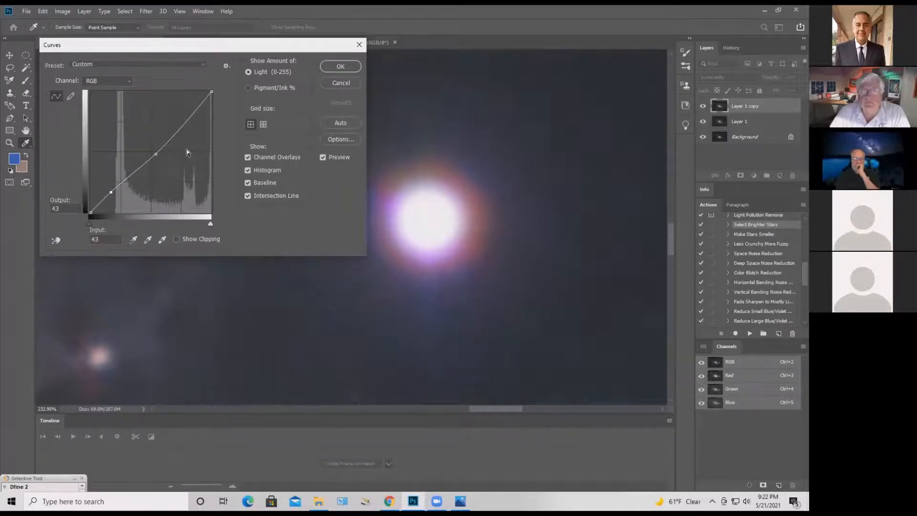
{"action": "left_click", "coordinate": [119, 82]}
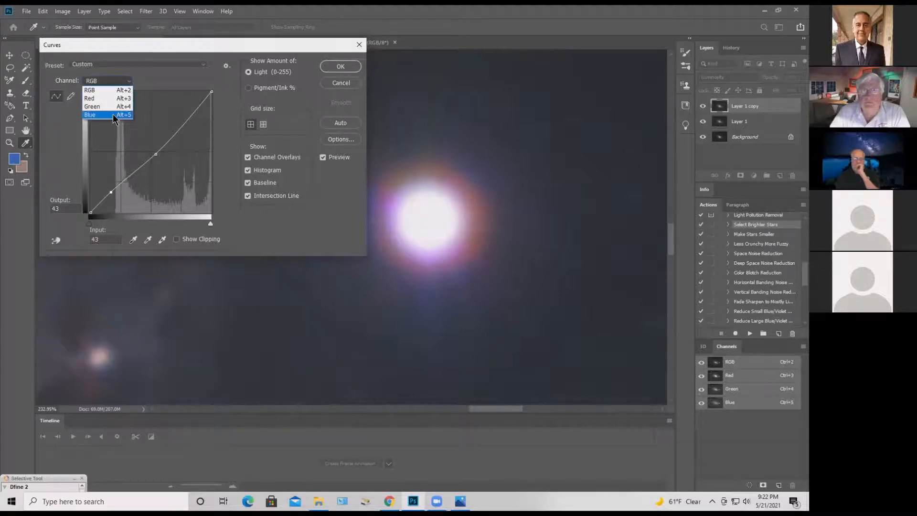
{"action": "left_click", "coordinate": [111, 114]}
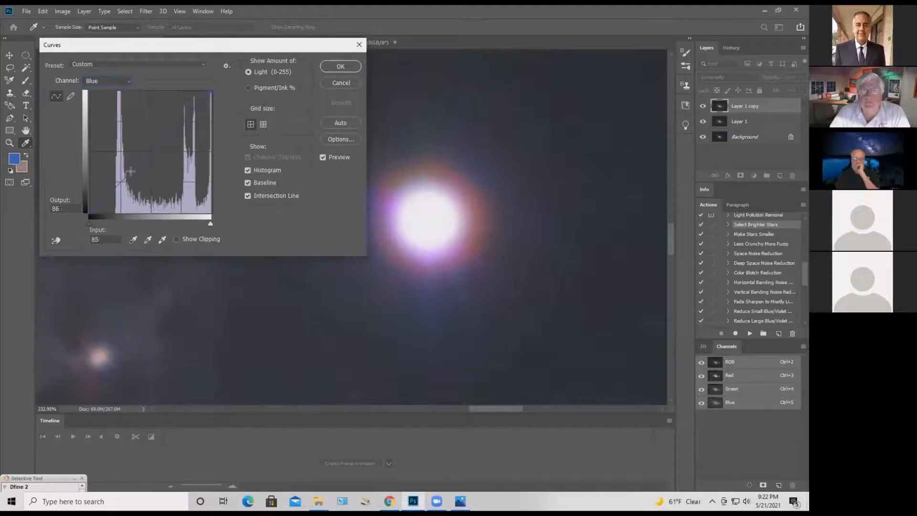
{"action": "mouse_move", "coordinate": [156, 148]}
{"action": "left_mouse_down"}
{"action": "mouse_move", "coordinate": [158, 128]}
{"action": "mouse_move", "coordinate": [171, 150]}
{"action": "mouse_move", "coordinate": [159, 125]}
{"action": "mouse_move", "coordinate": [164, 132]}
{"action": "left_mouse_up"}
{"action": "left_click", "coordinate": [341, 85]}
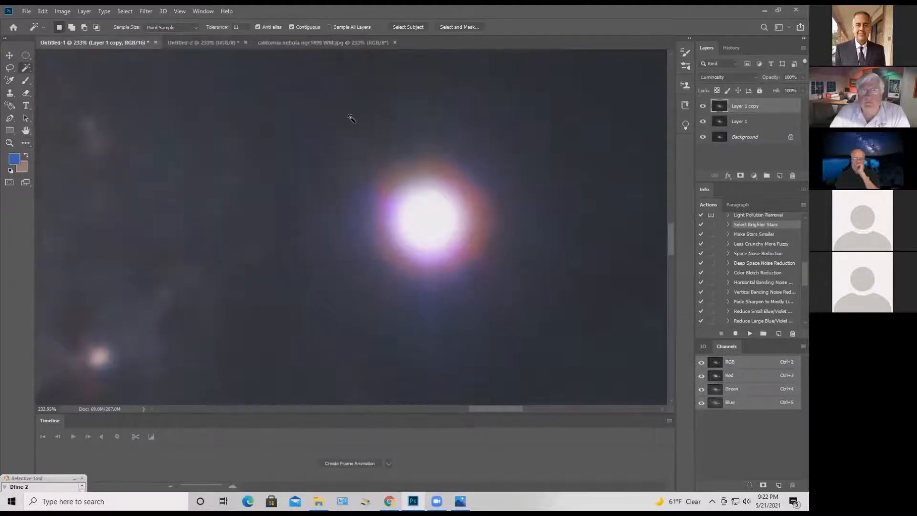
Try Selective Color on the star with Magenta at -100% in the Magentas range, and compare the preview
{"action": "left_click", "coordinate": [71, 13]}
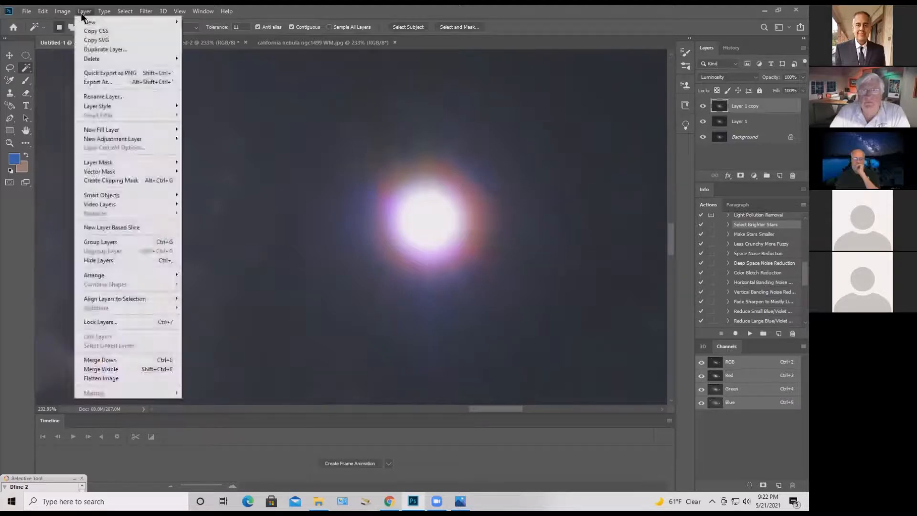
{"action": "mouse_move", "coordinate": [143, 14]}
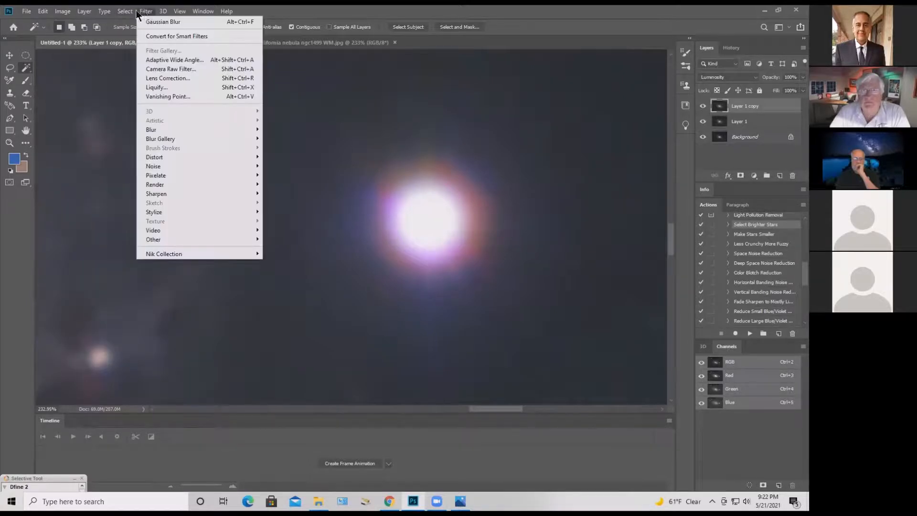
{"action": "mouse_move", "coordinate": [67, 11]}
{"action": "mouse_move", "coordinate": [101, 37]}
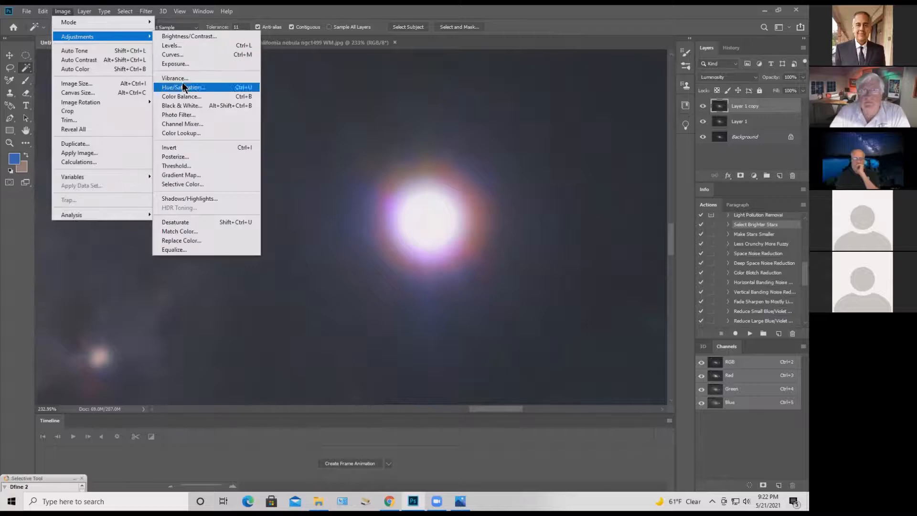
{"action": "left_click", "coordinate": [187, 181]}
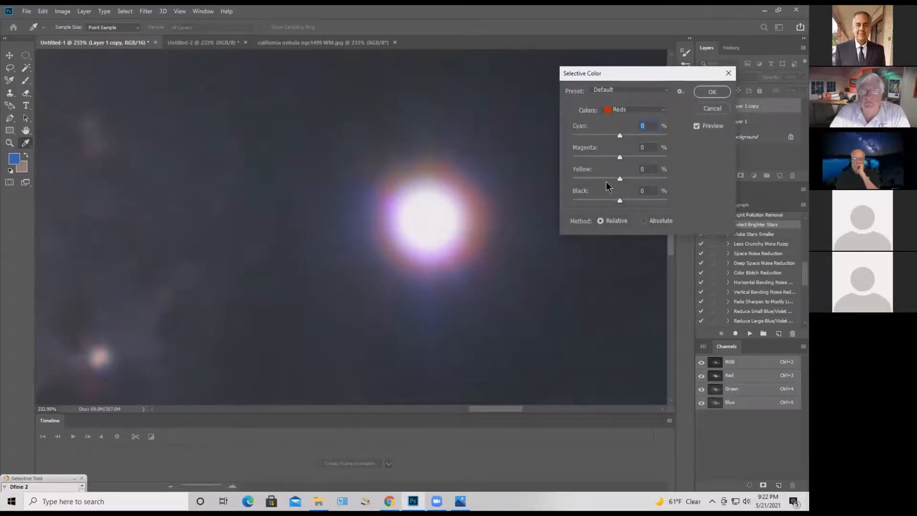
{"action": "left_click", "coordinate": [651, 111]}
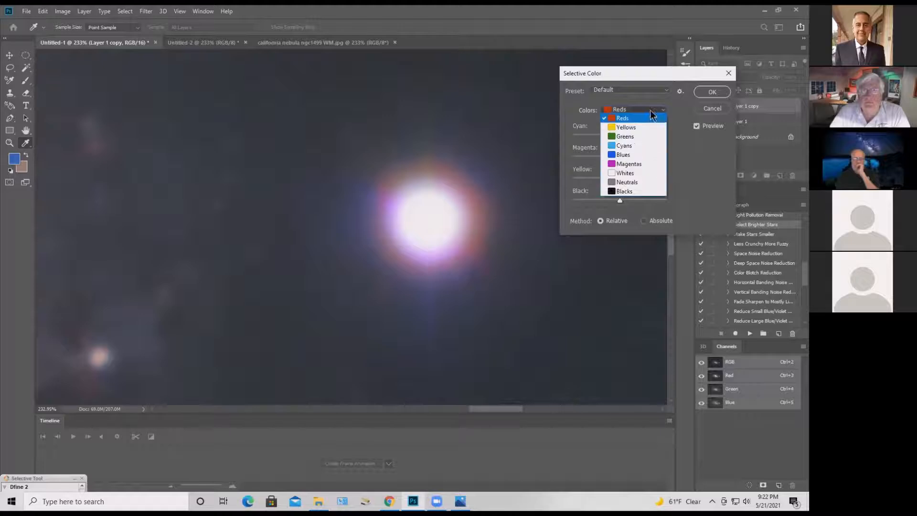
{"action": "left_click", "coordinate": [637, 163]}
{"action": "left_click_drag", "start_coordinate": [620, 158], "coordinate": [520, 158]}
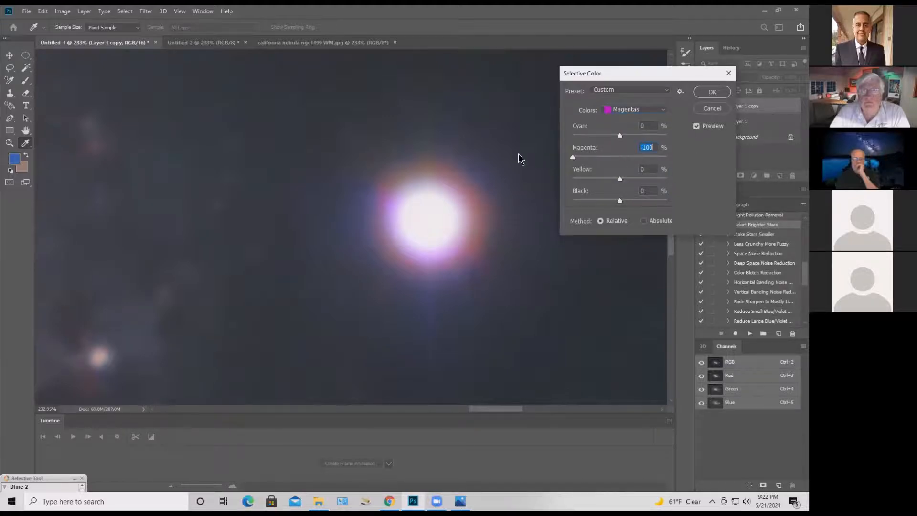
{"action": "left_click", "coordinate": [697, 127]}
Try adjusting Black in the Neutrals range, and cancel Selective Color
{"action": "left_click", "coordinate": [634, 110]}
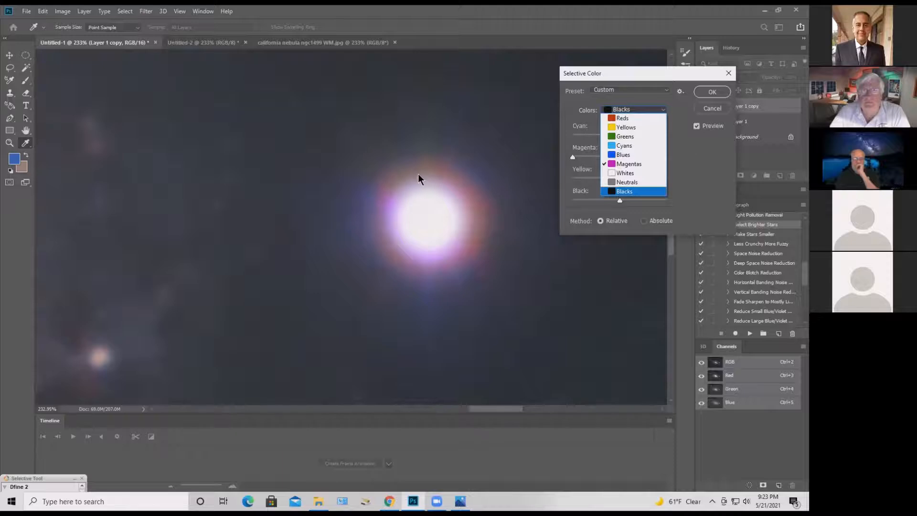
{"action": "left_click", "coordinate": [631, 182]}
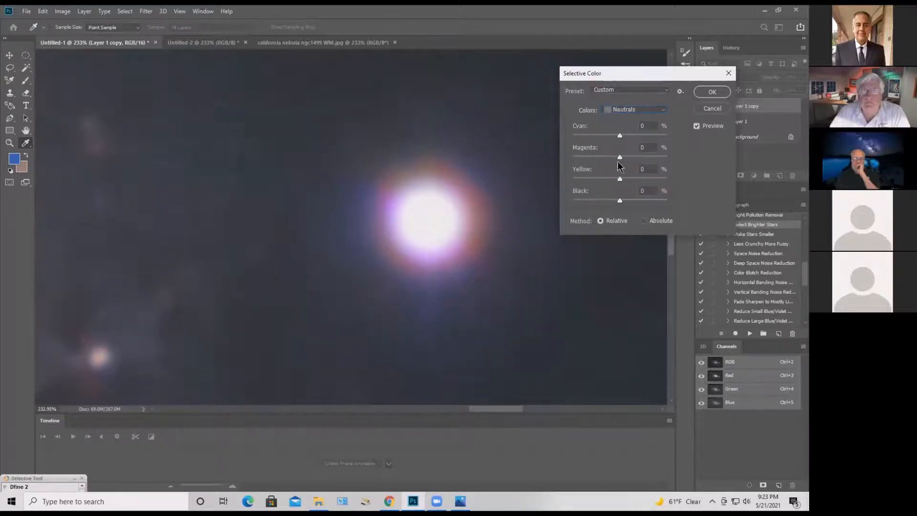
{"action": "mouse_move", "coordinate": [620, 198]}
{"action": "left_mouse_down"}
{"action": "mouse_move", "coordinate": [605, 206]}
{"action": "mouse_move", "coordinate": [618, 205]}
{"action": "left_mouse_up"}
{"action": "left_click", "coordinate": [709, 108]}
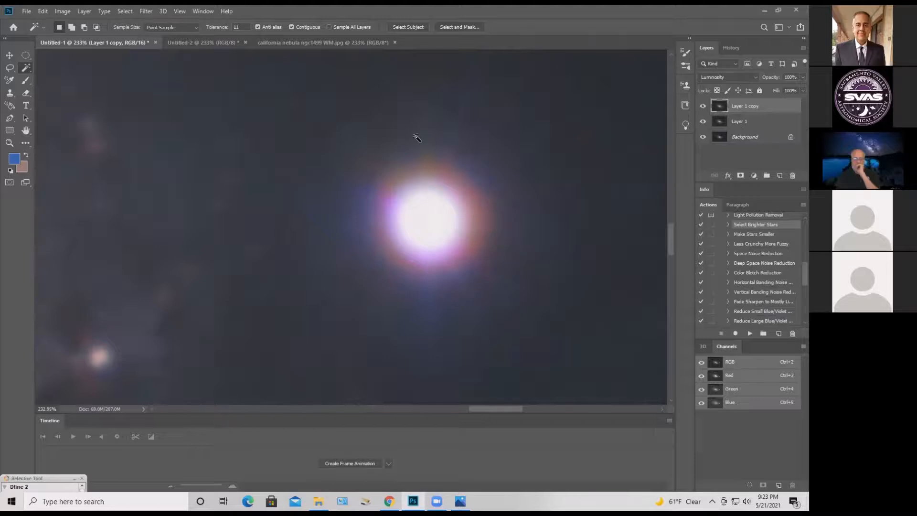
Zoom out to view the whole galaxy image, and switch to the Untitled-2 nebula document
{"action": "left_click", "coordinate": [9, 144]}
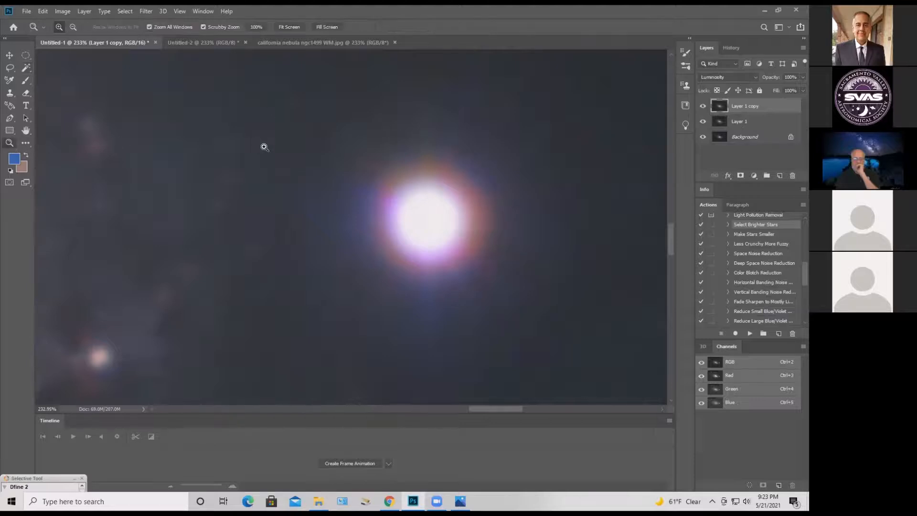
{"action": "left_click_drag", "start_coordinate": [264, 147], "coordinate": [180, 187]}
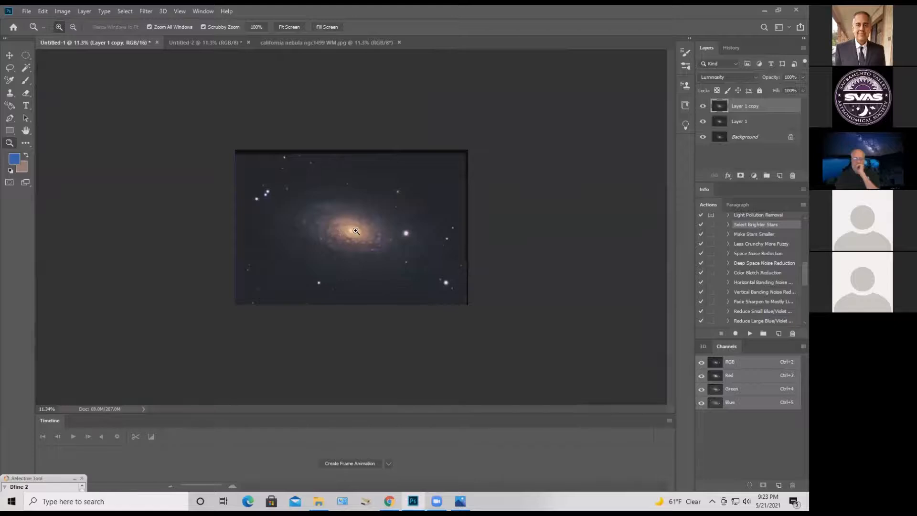
{"action": "left_click_drag", "start_coordinate": [355, 231], "coordinate": [388, 236]}
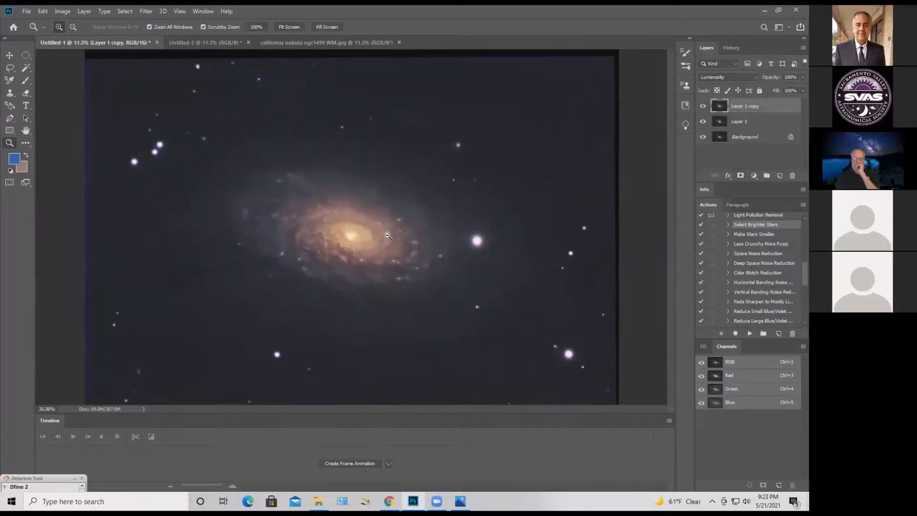
{"action": "left_click", "coordinate": [212, 44]}
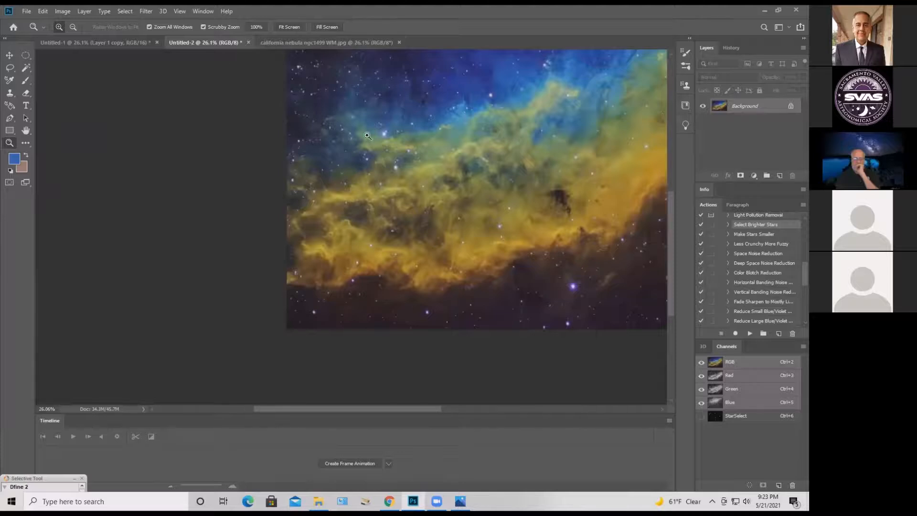
View the whole nebula in Untitled-2, and compare its colors with the galaxy image in Untitled-1
{"action": "left_click_drag", "start_coordinate": [367, 135], "coordinate": [317, 154]}
{"action": "left_click_drag", "start_coordinate": [348, 208], "coordinate": [399, 227]}
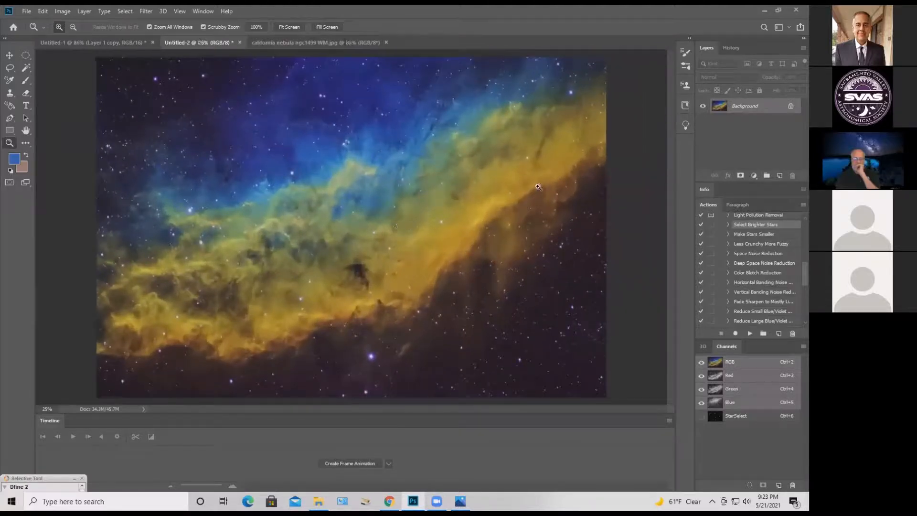
{"action": "left_click_drag", "start_coordinate": [551, 153], "coordinate": [553, 193]}
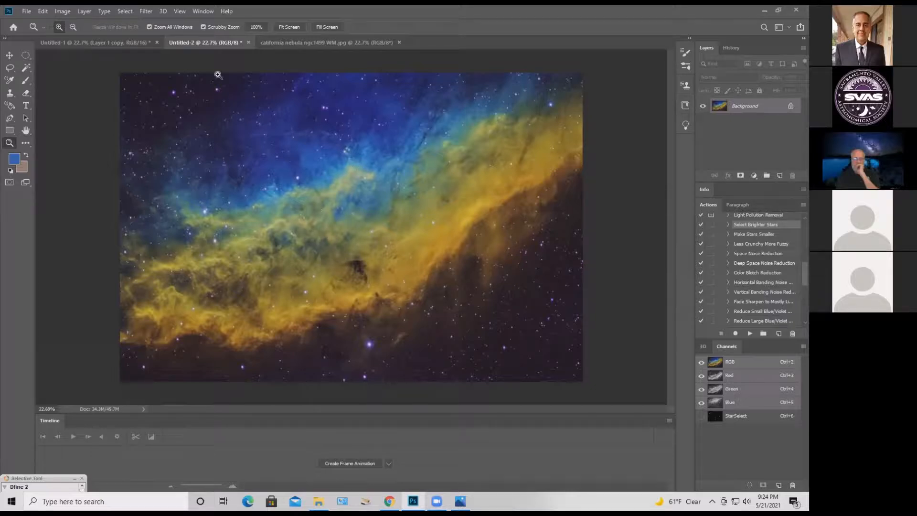
{"action": "left_click", "coordinate": [119, 42]}
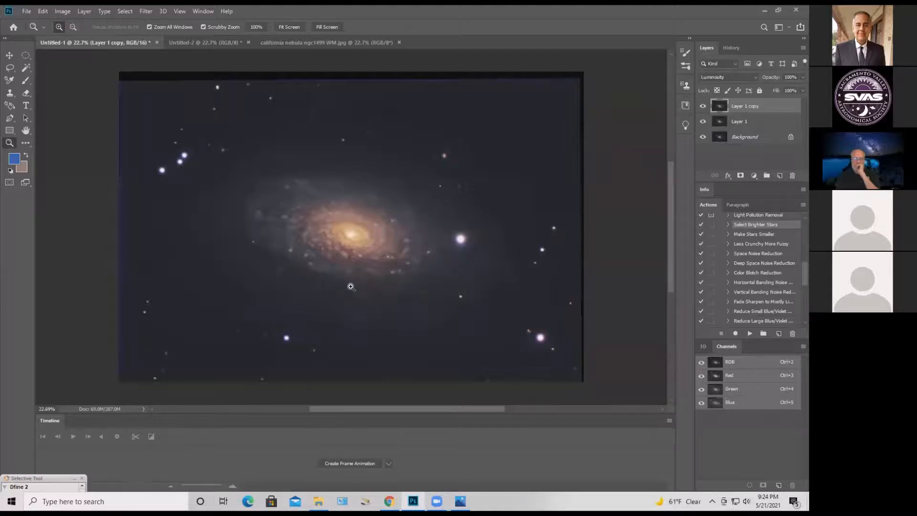
{"action": "left_click", "coordinate": [212, 45]}
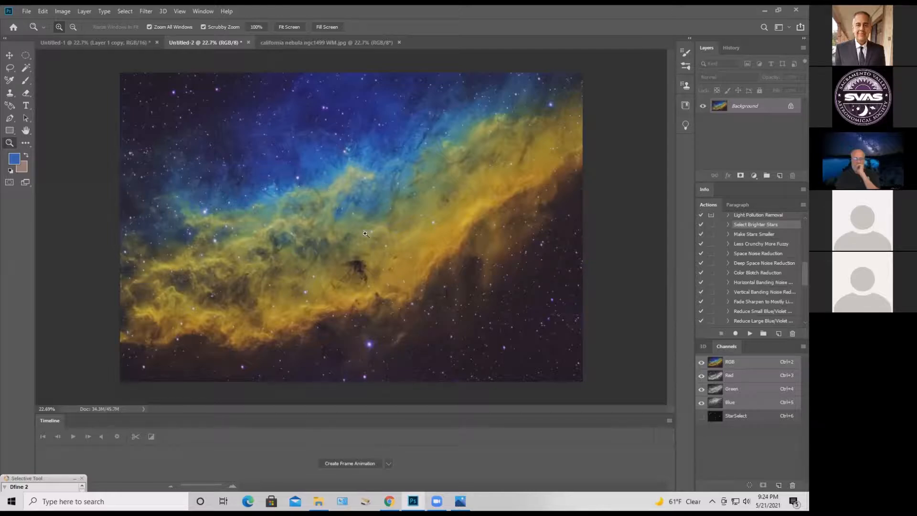
{"action": "left_click", "coordinate": [80, 42]}
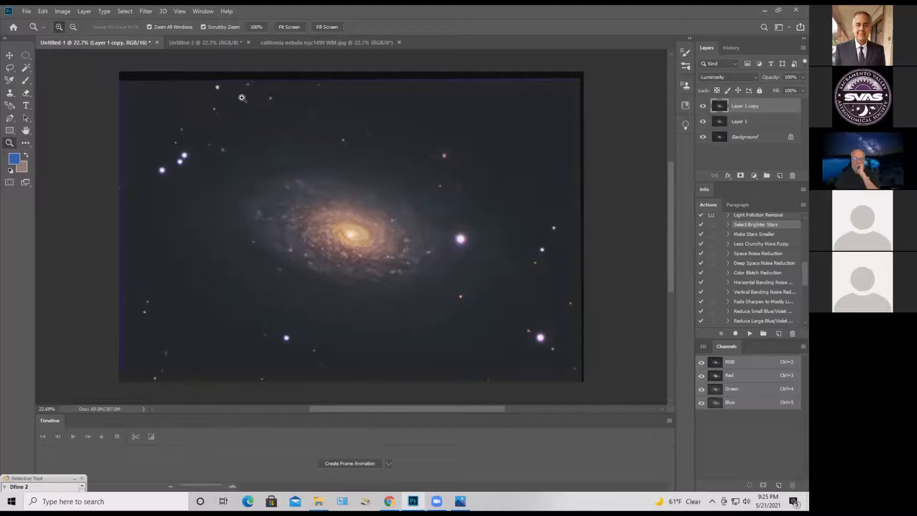
{"action": "key", "text": "ctrl+Tab"}
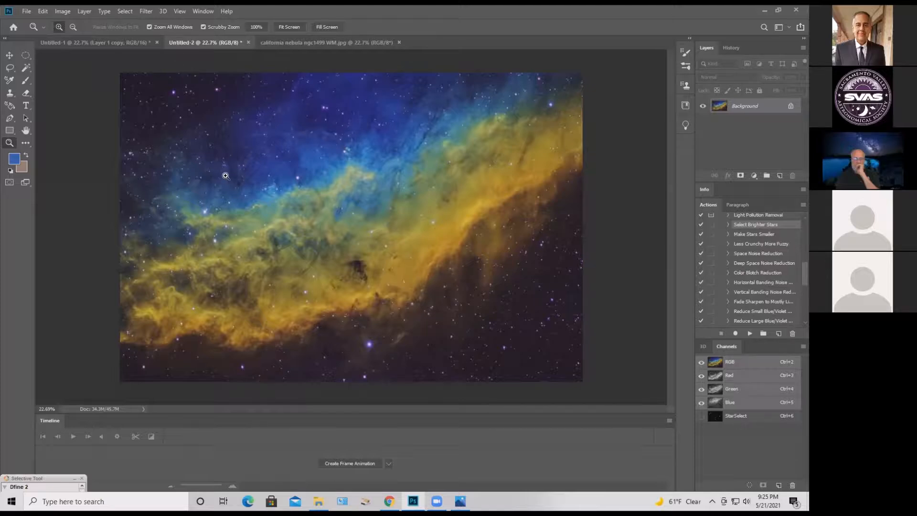
{"action": "left_click", "coordinate": [121, 44]}
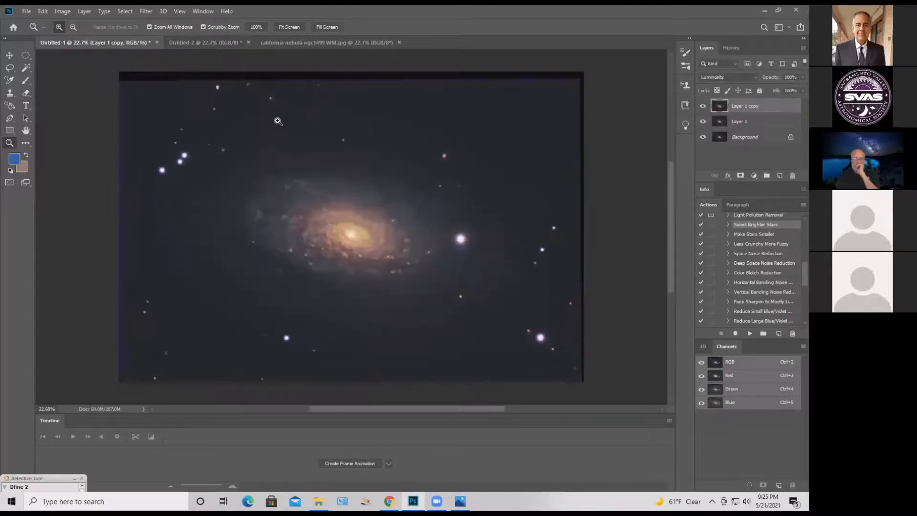
Examine the galaxy's core and spiral arms in Untitled-1 close up and as a whole
{"action": "mouse_move", "coordinate": [354, 234]}
{"action": "left_mouse_down"}
{"action": "mouse_move", "coordinate": [387, 232]}
{"action": "mouse_move", "coordinate": [358, 258]}
{"action": "mouse_move", "coordinate": [356, 227]}
{"action": "left_mouse_up"}
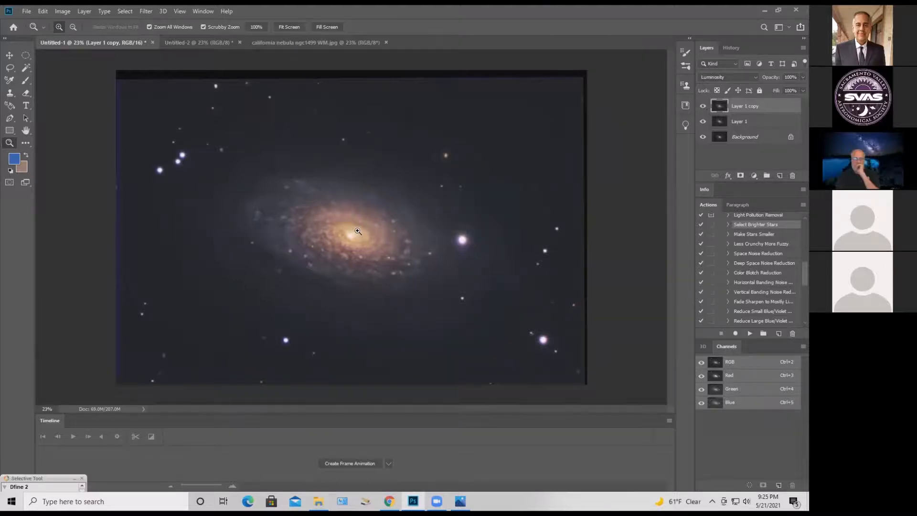
{"action": "mouse_move", "coordinate": [356, 237]}
{"action": "left_mouse_down"}
{"action": "mouse_move", "coordinate": [404, 242]}
{"action": "mouse_move", "coordinate": [356, 221]}
{"action": "mouse_move", "coordinate": [359, 234]}
{"action": "left_mouse_up"}
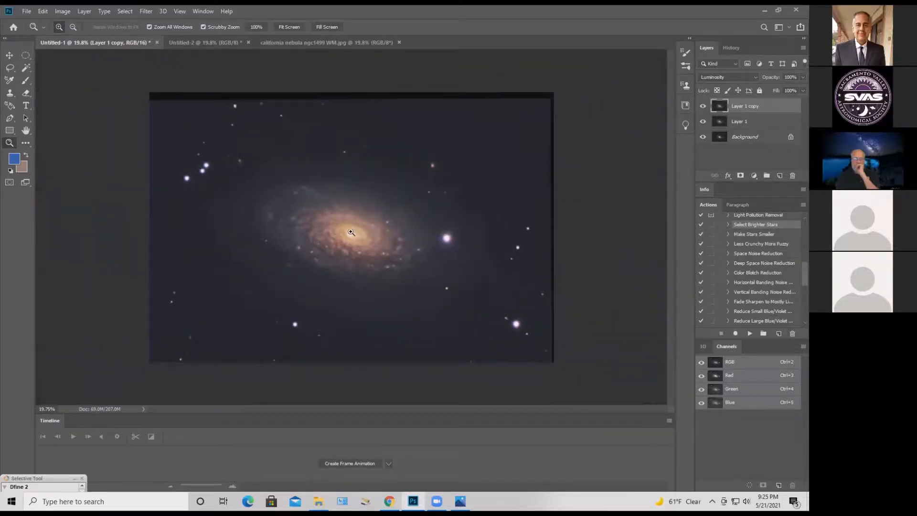
{"action": "left_click_drag", "start_coordinate": [336, 225], "coordinate": [430, 223]}
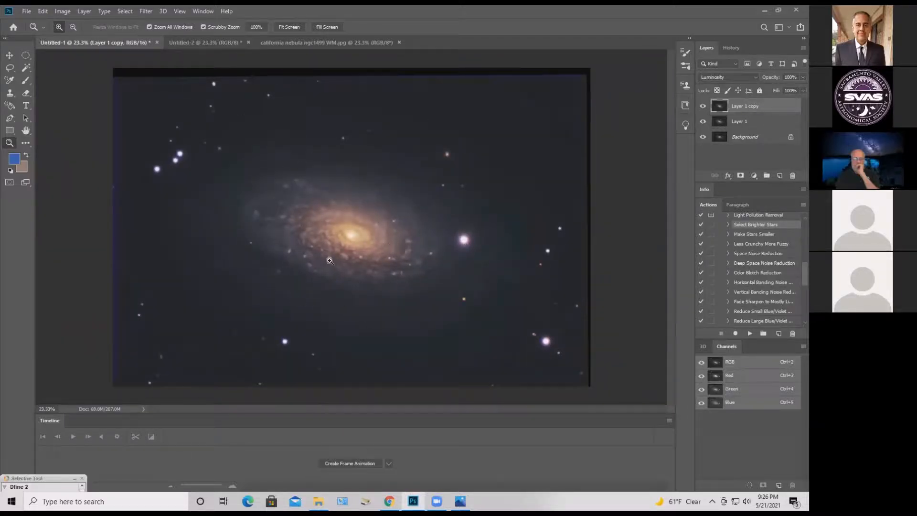
{"action": "left_click_drag", "start_coordinate": [319, 221], "coordinate": [350, 241]}
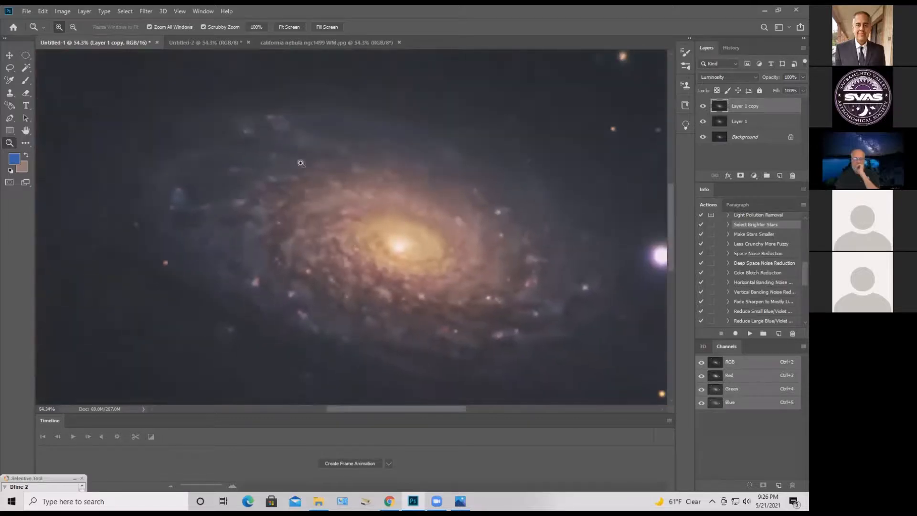
{"action": "left_click_drag", "start_coordinate": [307, 206], "coordinate": [246, 250]}
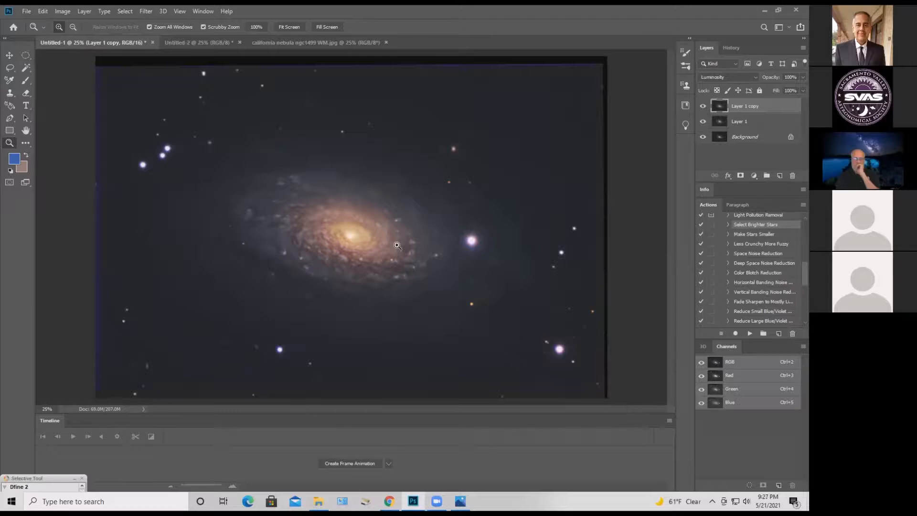
{"action": "left_click_drag", "start_coordinate": [354, 239], "coordinate": [336, 247]}
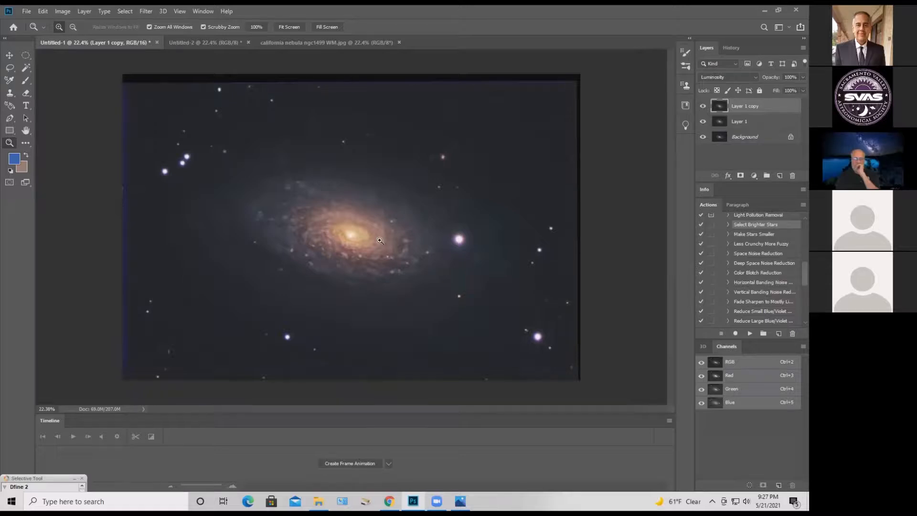
Select the reddish ring around the galaxy's bright core with the Magic Wand at tolerance 11, adding neighbouring areas
{"action": "left_click_drag", "start_coordinate": [352, 235], "coordinate": [395, 254]}
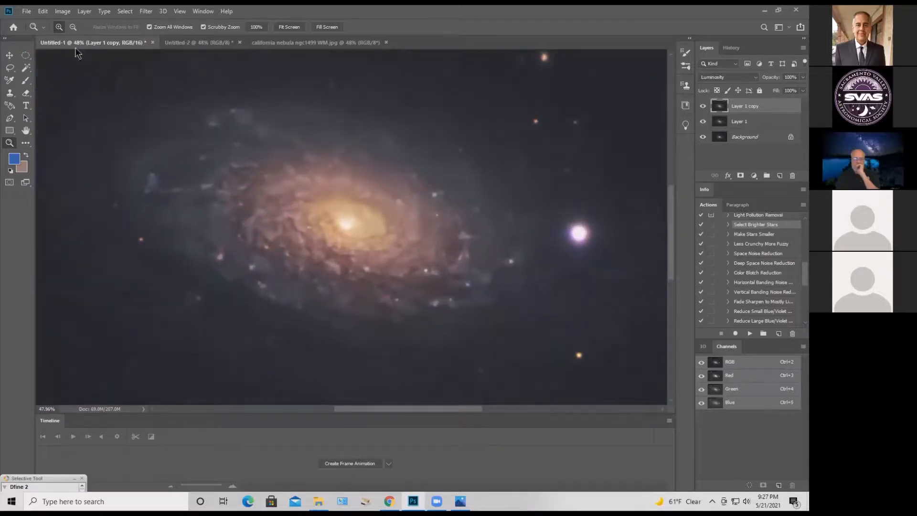
{"action": "left_click", "coordinate": [27, 68]}
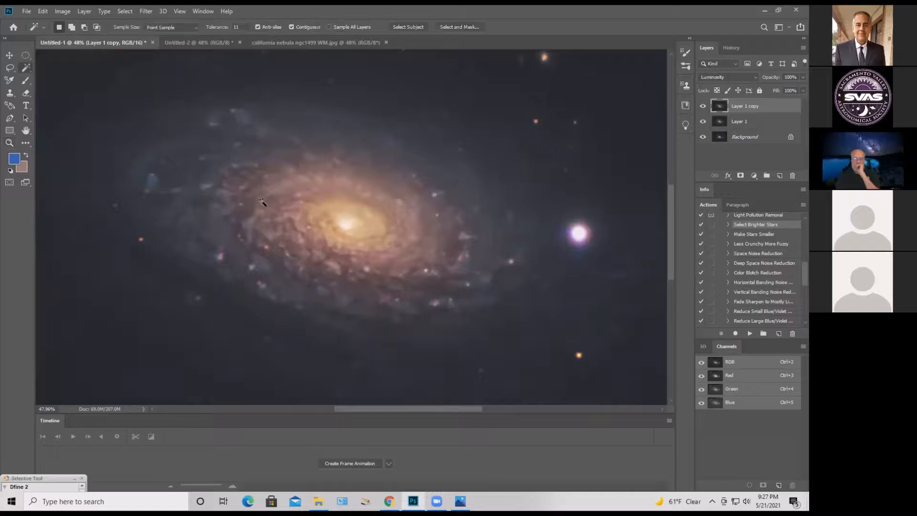
{"action": "left_click", "coordinate": [286, 215]}
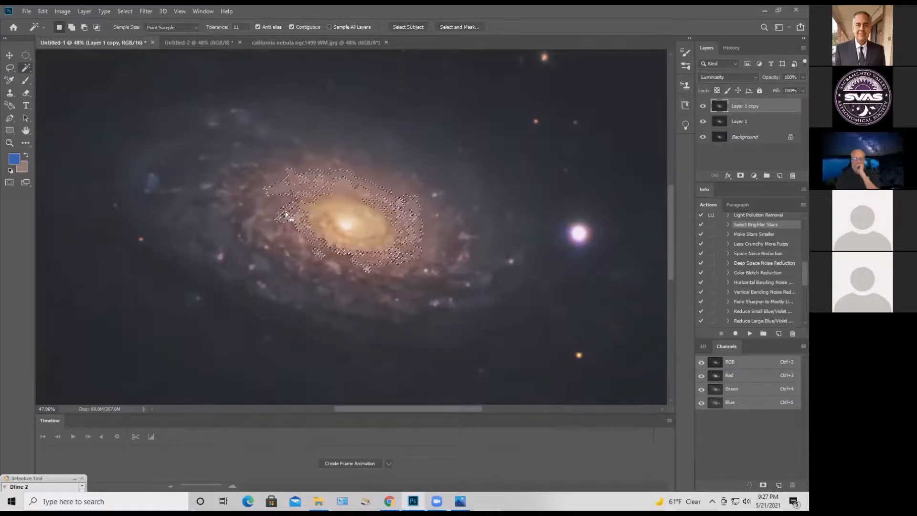
{"action": "left_click", "coordinate": [271, 209], "text": "shift"}
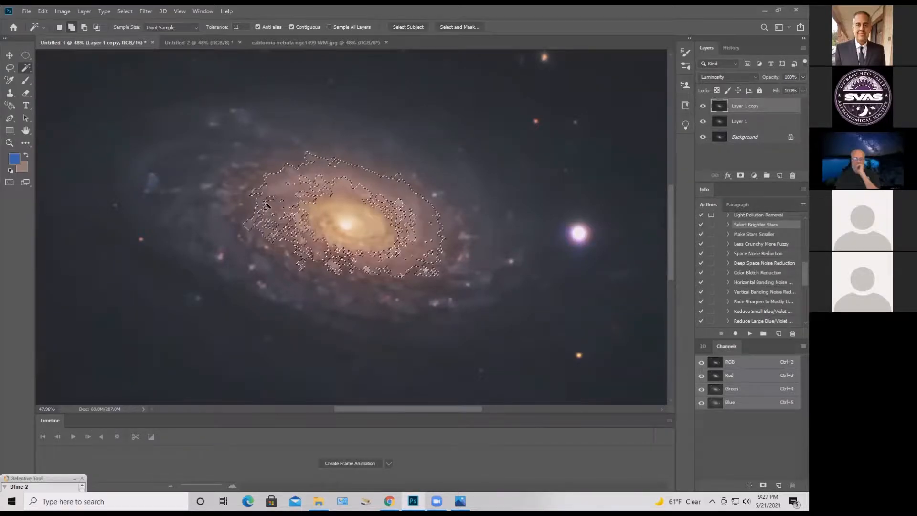
{"action": "left_click", "coordinate": [270, 203], "text": "shift"}
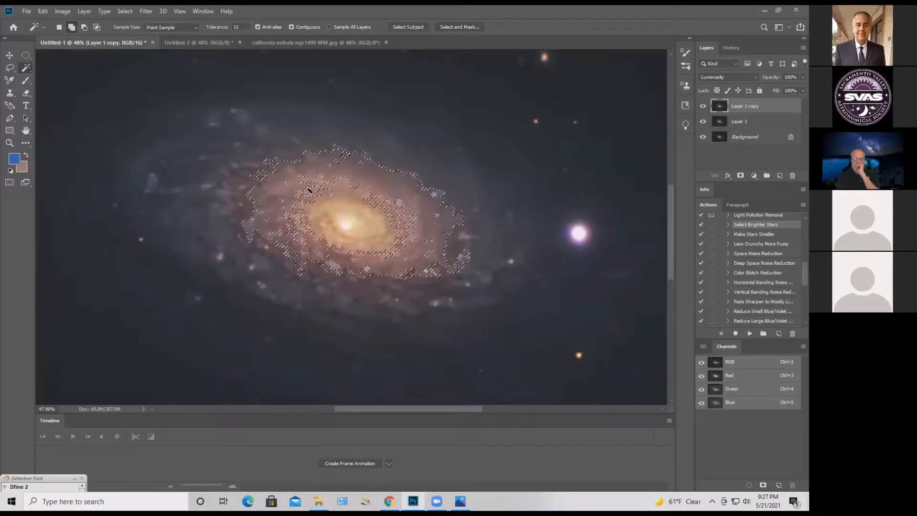
{"action": "left_click", "coordinate": [318, 187], "text": "shift"}
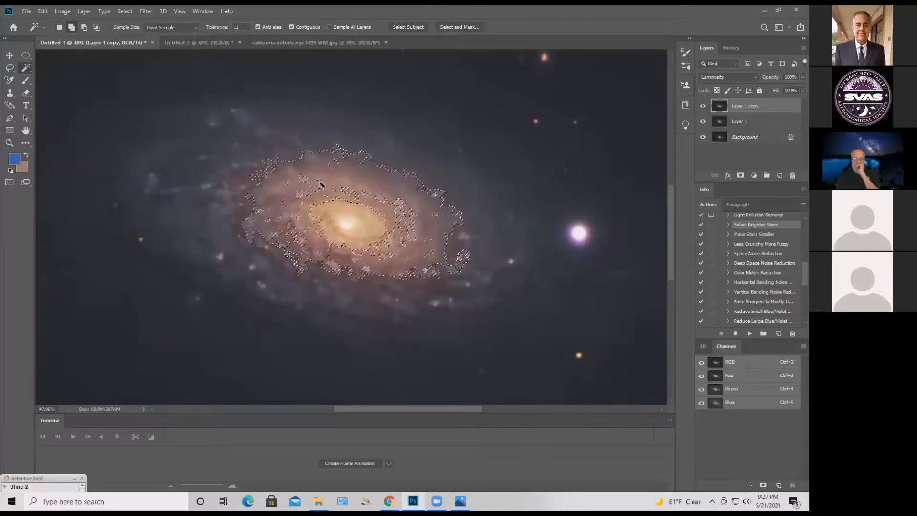
Expand the ring selection by 12 pixels, feather it by 20 pixels, and hide the selection edges
{"action": "left_click", "coordinate": [128, 12]}
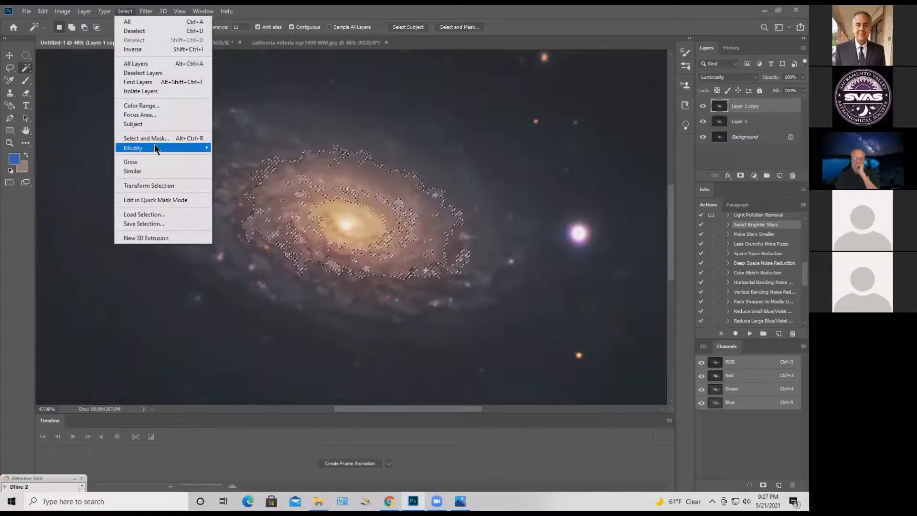
{"action": "mouse_move", "coordinate": [154, 145]}
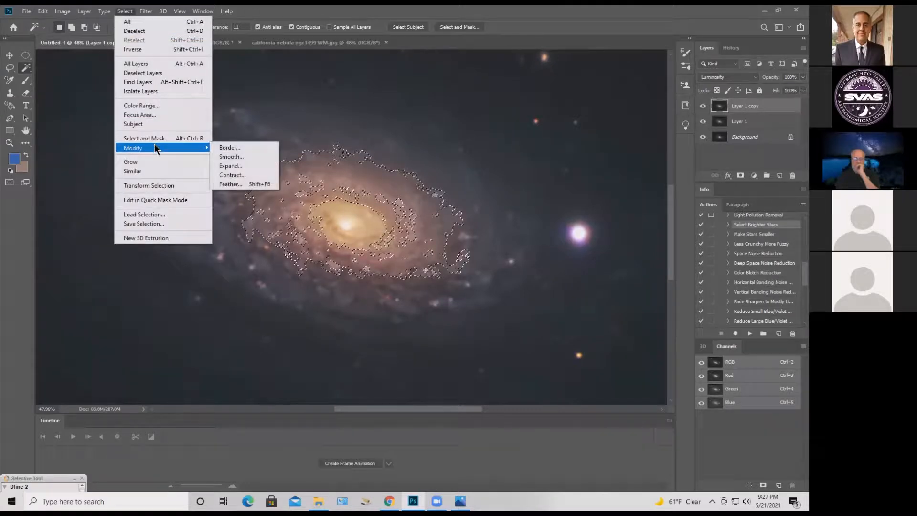
{"action": "left_click", "coordinate": [236, 165]}
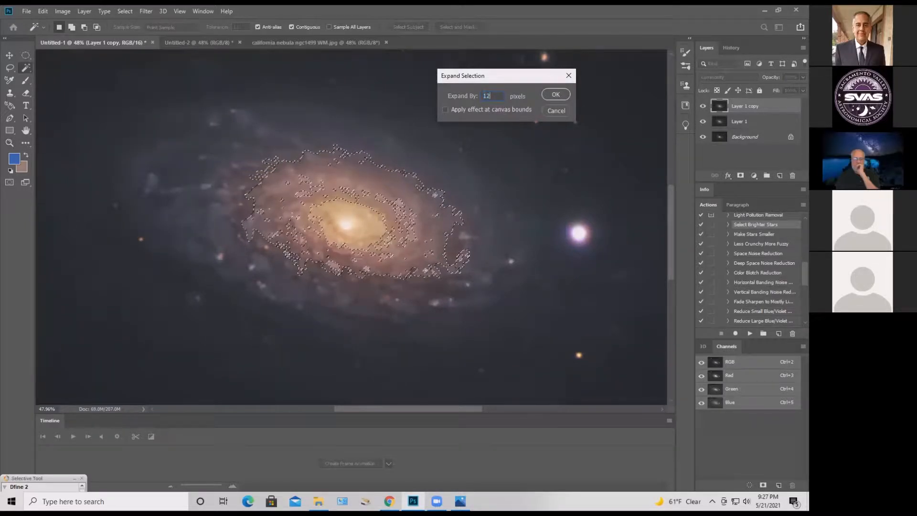
{"action": "key", "text": "Return"}
{"action": "key", "text": "shift+F6"}
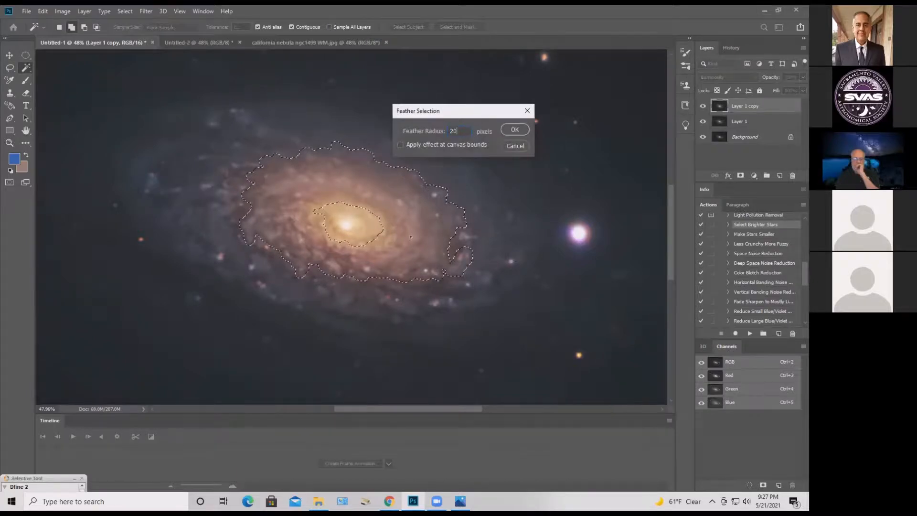
{"action": "key", "text": "Return"}
{"action": "key", "text": "ctrl+h"}
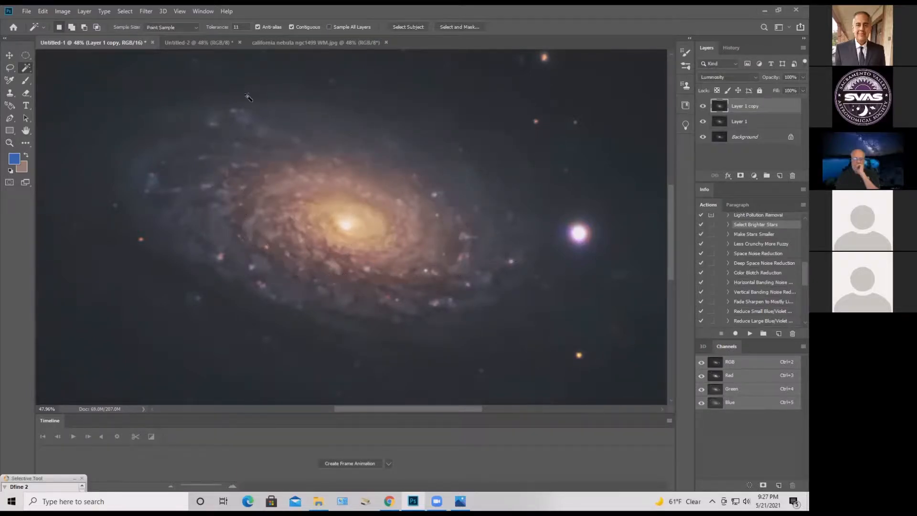
Try Selective Color on the selected ring with Magenta at -100% and Yellow at +100% in the Reds range, and cancel it
{"action": "left_click", "coordinate": [66, 12]}
{"action": "mouse_move", "coordinate": [84, 36]}
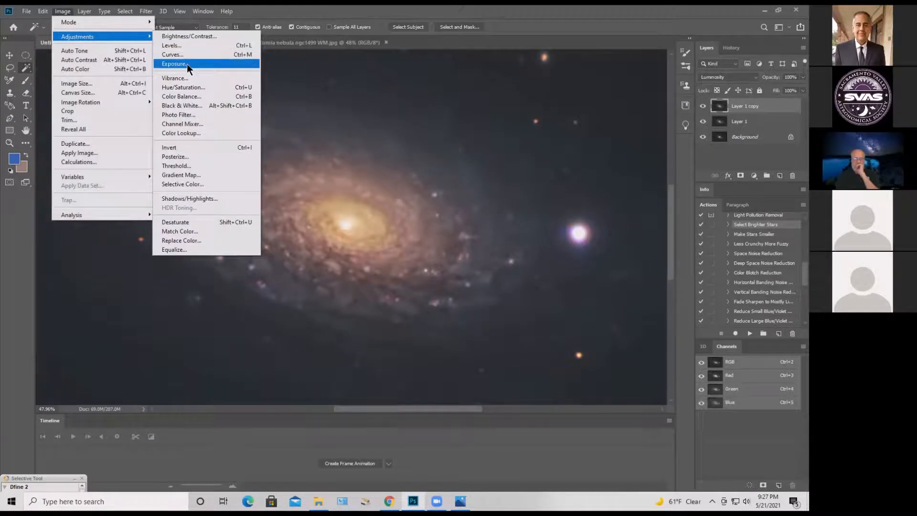
{"action": "left_click", "coordinate": [193, 186]}
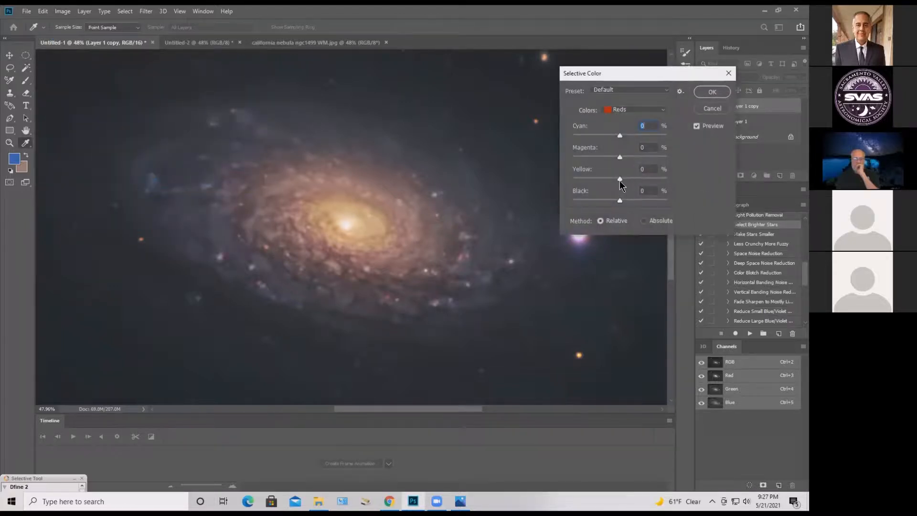
{"action": "left_click_drag", "start_coordinate": [620, 179], "coordinate": [699, 194]}
{"action": "left_click_drag", "start_coordinate": [620, 159], "coordinate": [569, 167]}
{"action": "left_click_drag", "start_coordinate": [619, 136], "coordinate": [645, 144]}
{"action": "left_click", "coordinate": [717, 110]}
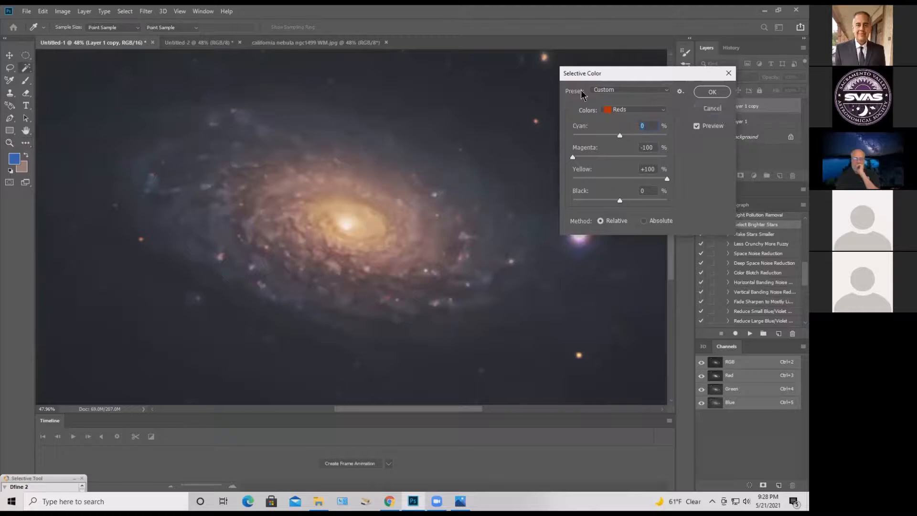
Shift the selected ring's midtones toward yellow with Color Balance, comparing the preview and applying a Yellow–Blue level of -10
{"action": "left_click", "coordinate": [63, 11]}
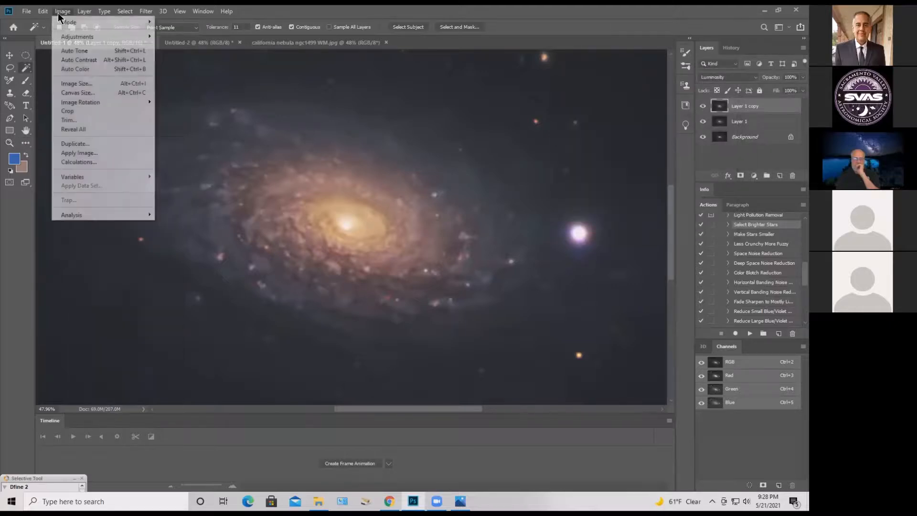
{"action": "mouse_move", "coordinate": [70, 37]}
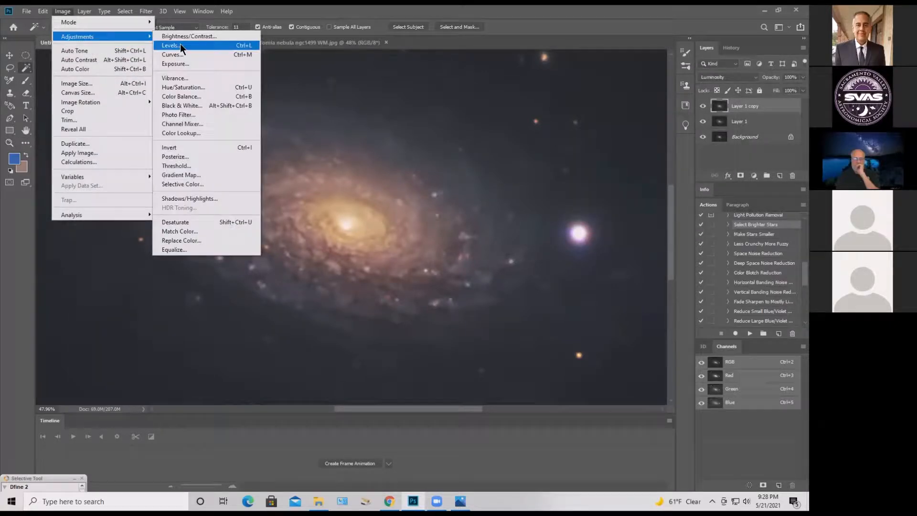
{"action": "left_click", "coordinate": [191, 97]}
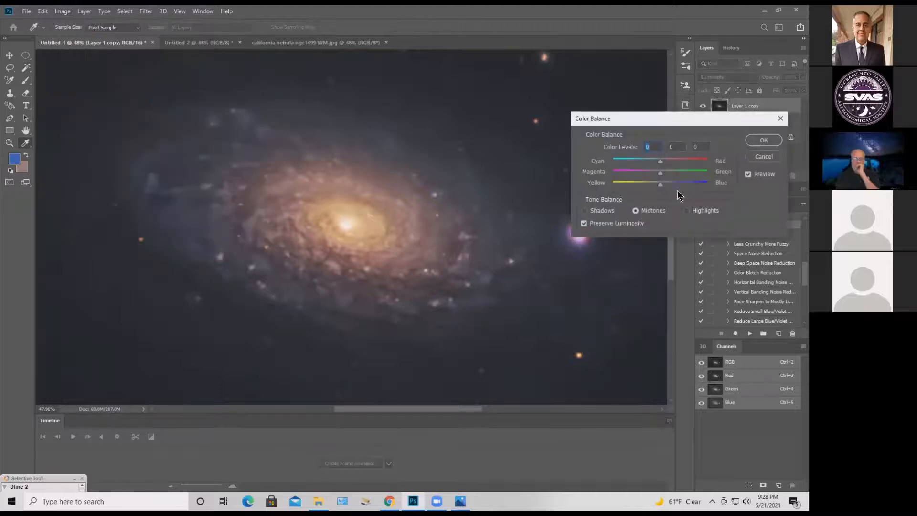
{"action": "left_click", "coordinate": [662, 184]}
{"action": "scroll", "coordinate": [741, 197], "scroll_direction": "down", "scroll_amount": 13}
{"action": "left_click", "coordinate": [747, 174]}
{"action": "scroll", "coordinate": [705, 146], "scroll_direction": "up", "scroll_amount": 1}
{"action": "key", "text": "Down"}
{"action": "key", "text": "Down"}
{"action": "key", "text": "Down"}
{"action": "key", "text": "Down"}
{"action": "key", "text": "Down"}
{"action": "key", "text": "Down"}
{"action": "key", "text": "Down"}
{"action": "key", "text": "Down"}
{"action": "key", "text": "Down"}
{"action": "key", "text": "Down"}
{"action": "key", "text": "Down"}
{"action": "key", "text": "Down"}
{"action": "key", "text": "Down"}
{"action": "key", "text": "Down"}
{"action": "key", "text": "Down"}
{"action": "key", "text": "Down"}
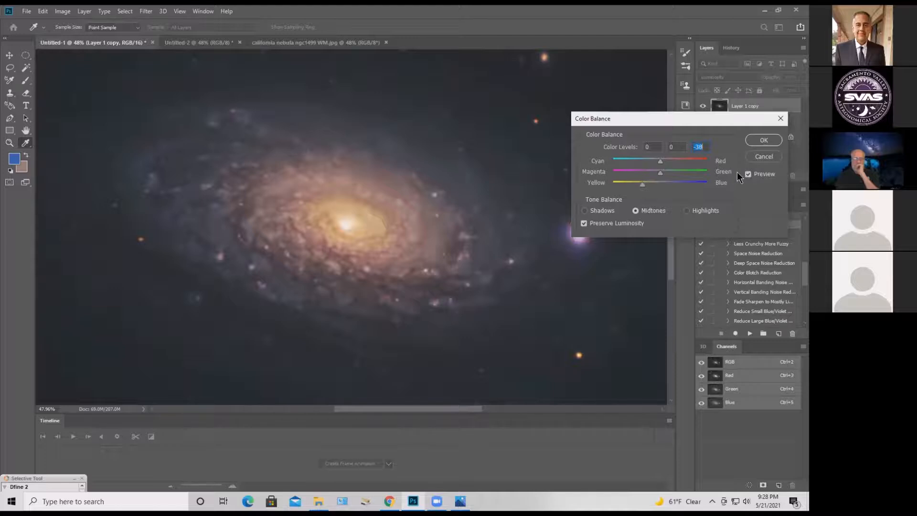
{"action": "key", "text": "Up"}
{"action": "key", "text": "Up"}
{"action": "key", "text": "Up"}
{"action": "key", "text": "Up"}
{"action": "key", "text": "Up"}
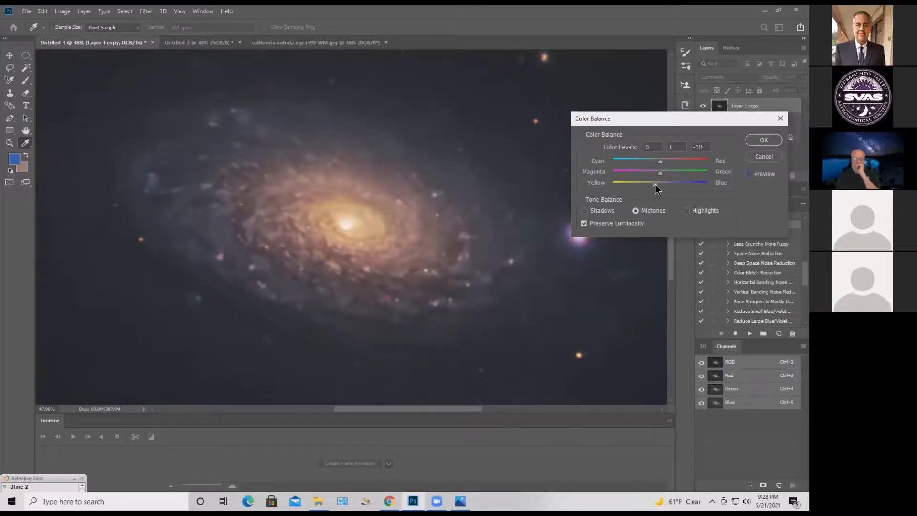
{"action": "left_click", "coordinate": [763, 140]}
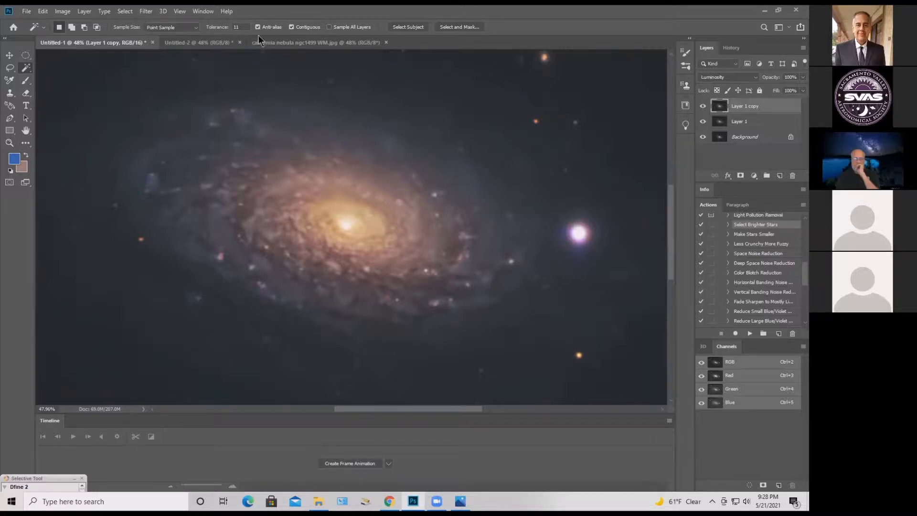
Look at the California nebula JPG for comparison, and switch to the Untitled-2 nebula document
{"action": "left_click", "coordinate": [282, 42]}
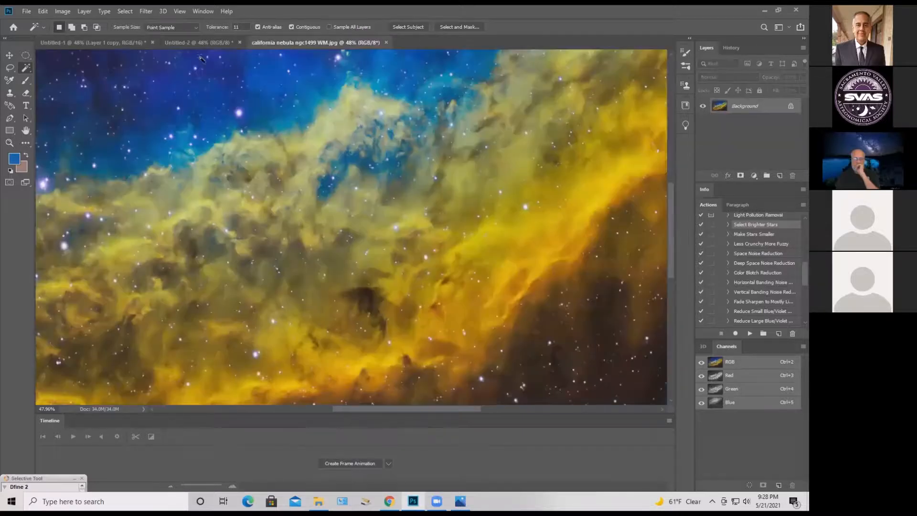
{"action": "left_click", "coordinate": [202, 44]}
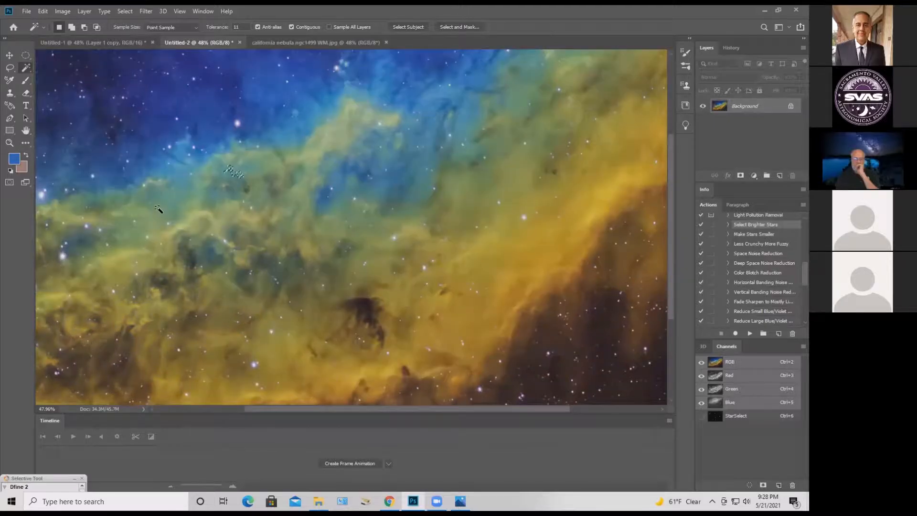
Look through the M63 pics folder in File Explorer and return to Photoshop
{"action": "left_click", "coordinate": [9, 143]}
{"action": "left_click_drag", "start_coordinate": [228, 170], "coordinate": [196, 185]}
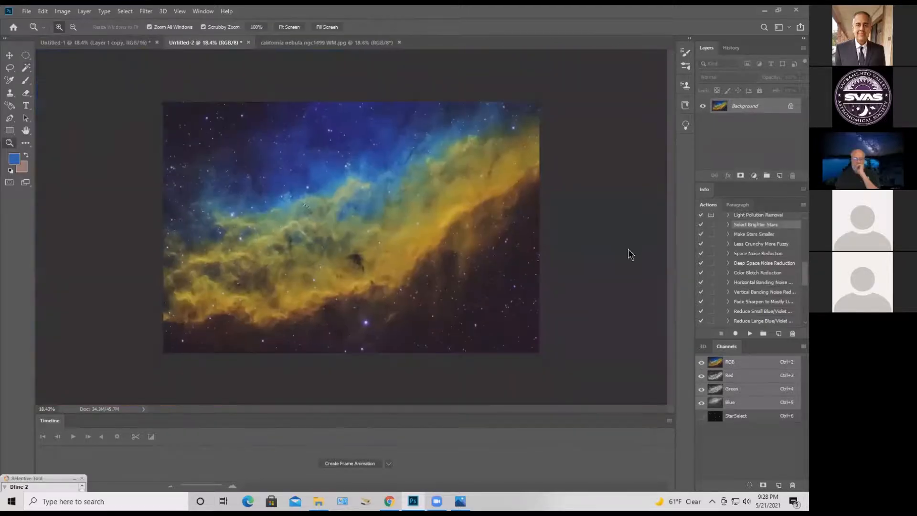
{"action": "left_click", "coordinate": [767, 12]}
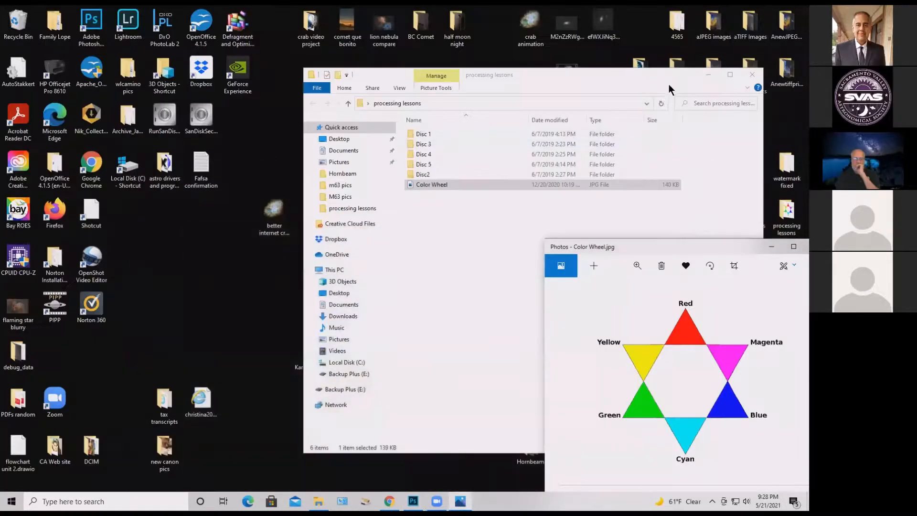
{"action": "left_click", "coordinate": [667, 82]}
{"action": "left_click_drag", "start_coordinate": [667, 82], "coordinate": [529, 86]}
{"action": "double_click", "coordinate": [645, 69]}
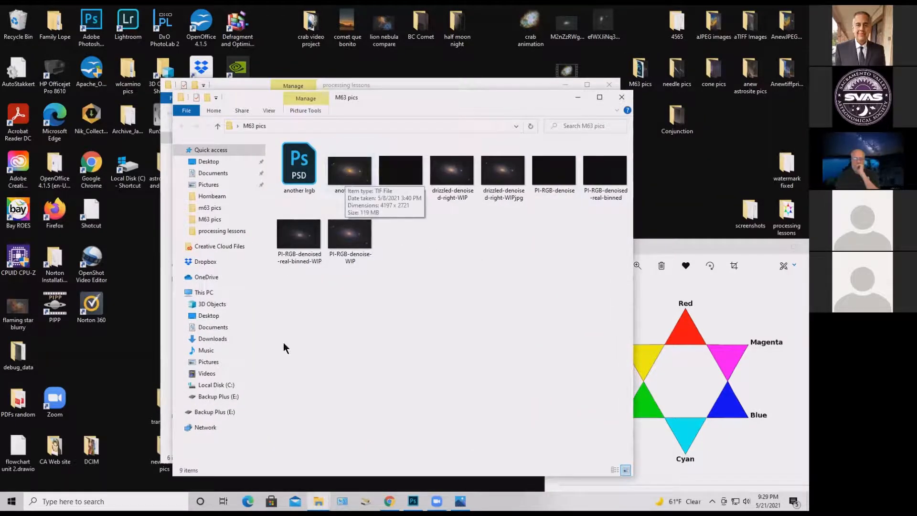
{"action": "left_click", "coordinate": [115, 502]}
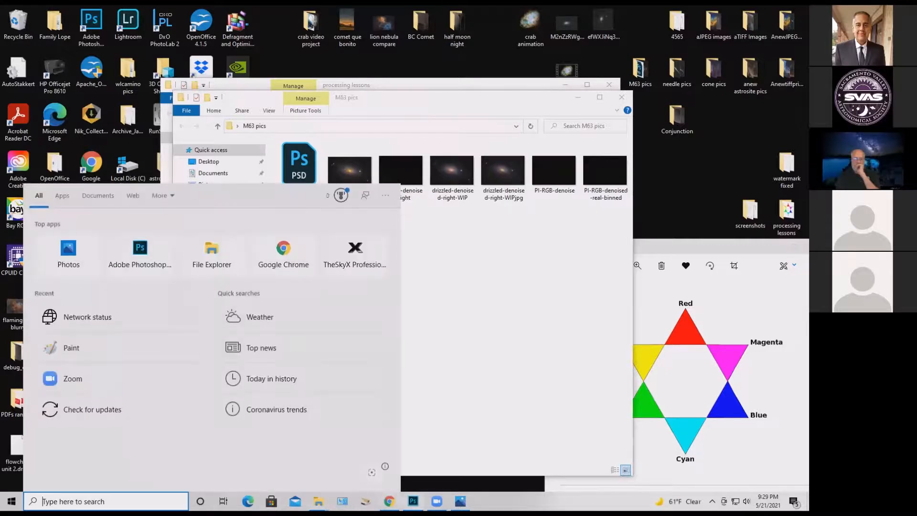
{"action": "left_click", "coordinate": [413, 501]}
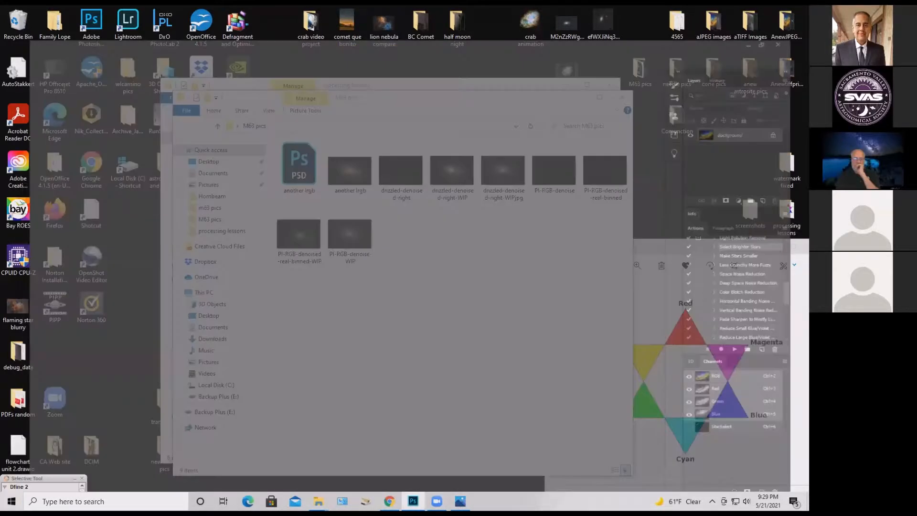
Open the another lrgb TIFF image from the M63 pics folder on the Desktop
{"action": "left_click", "coordinate": [27, 12]}
{"action": "left_click", "coordinate": [38, 32]}
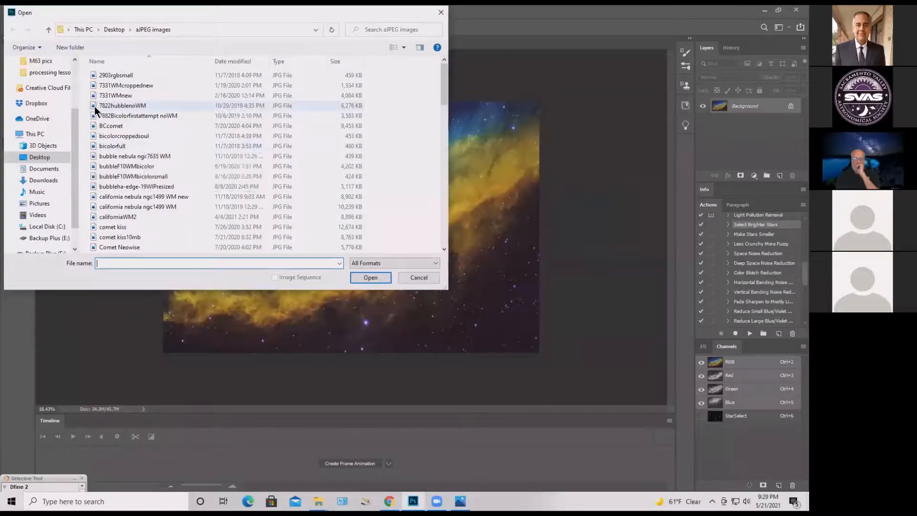
{"action": "left_click_drag", "start_coordinate": [75, 144], "coordinate": [76, 119]}
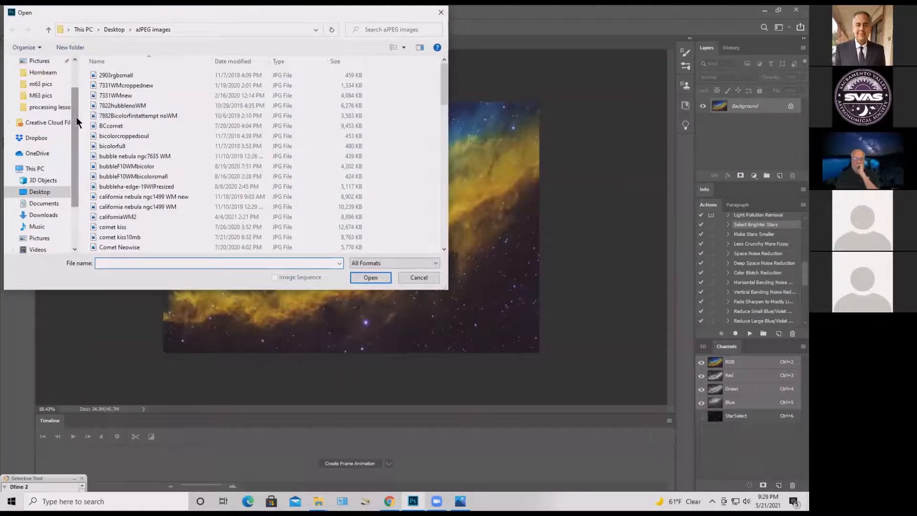
{"action": "left_click", "coordinate": [46, 85]}
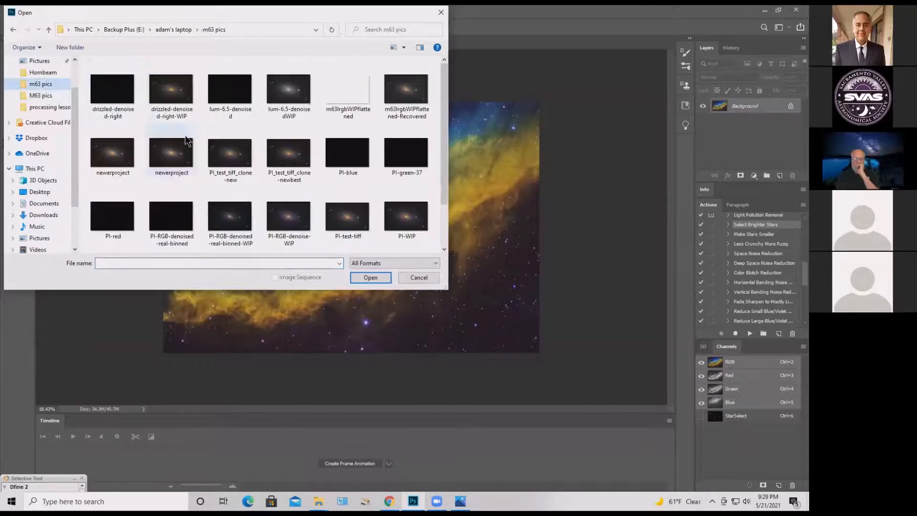
{"action": "left_click", "coordinate": [44, 99]}
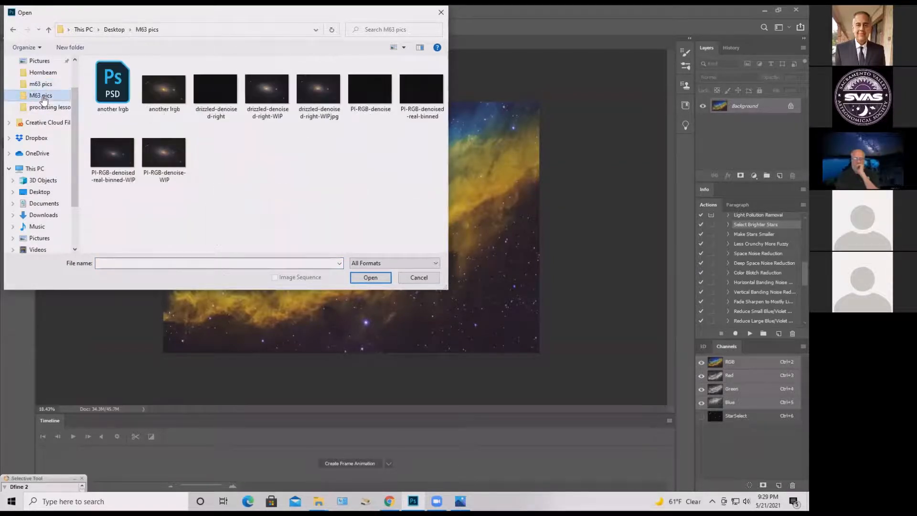
{"action": "double_click", "coordinate": [162, 96]}
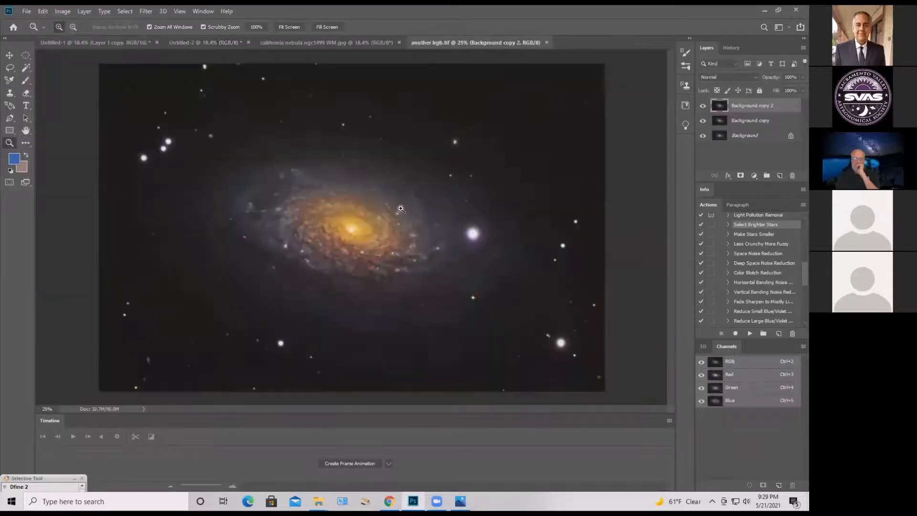
Examine the color fringes around the bright star beside the galaxy and around the close star pair
{"action": "scroll", "coordinate": [402, 233], "scroll_direction": "down", "scroll_amount": 3}
{"action": "scroll", "coordinate": [401, 237], "scroll_direction": "up", "scroll_amount": 3}
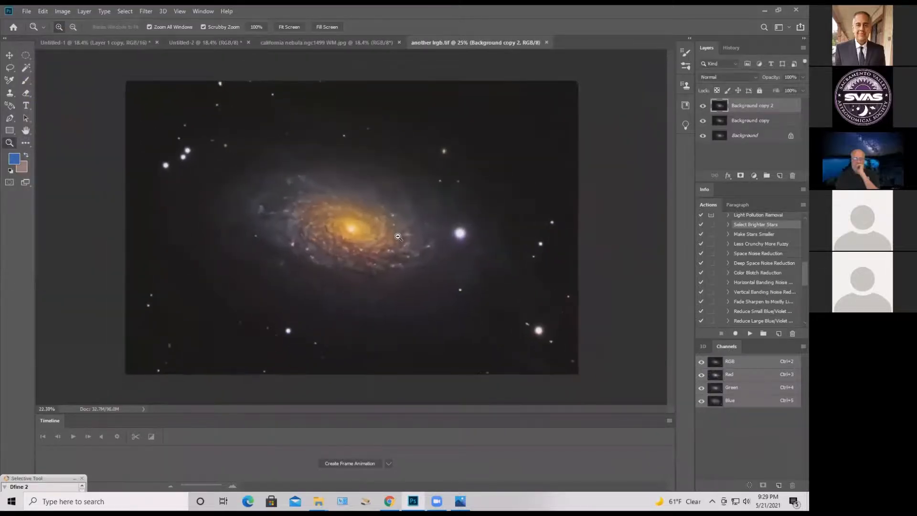
{"action": "scroll", "coordinate": [402, 238], "scroll_direction": "up", "scroll_amount": 1}
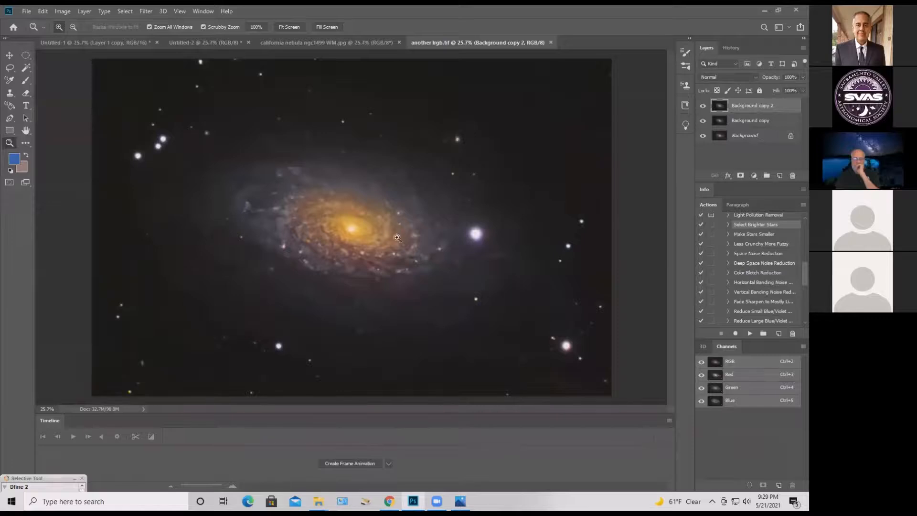
{"action": "mouse_move", "coordinate": [352, 240]}
{"action": "left_mouse_down"}
{"action": "mouse_move", "coordinate": [380, 240]}
{"action": "mouse_move", "coordinate": [363, 240]}
{"action": "left_mouse_up"}
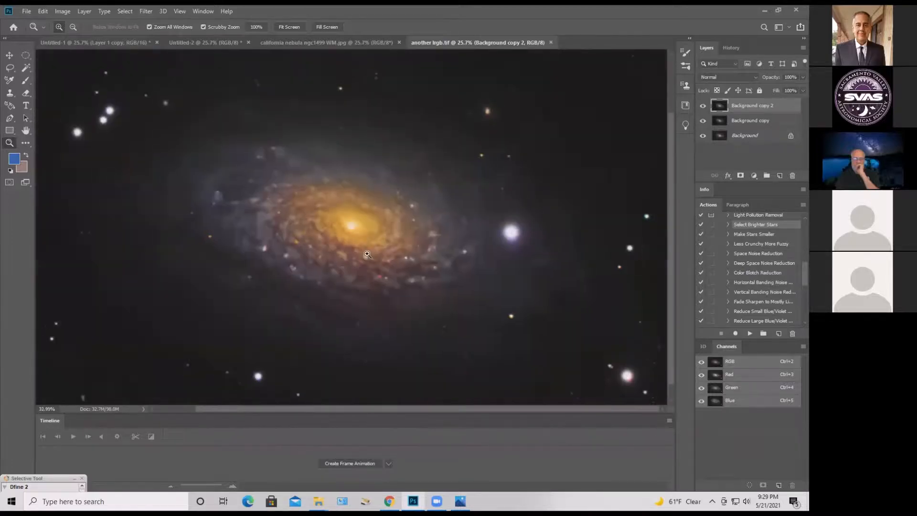
{"action": "left_click_drag", "start_coordinate": [522, 234], "coordinate": [587, 246]}
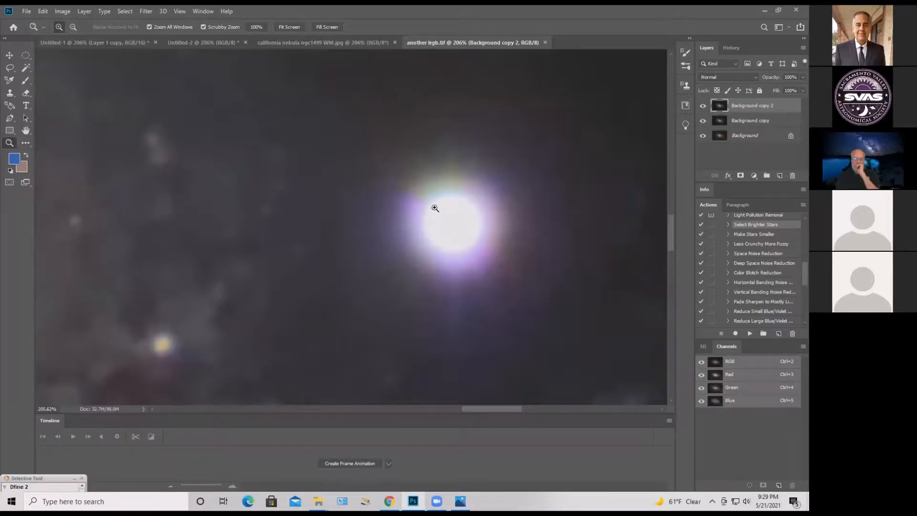
{"action": "left_click_drag", "start_coordinate": [405, 208], "coordinate": [331, 88]}
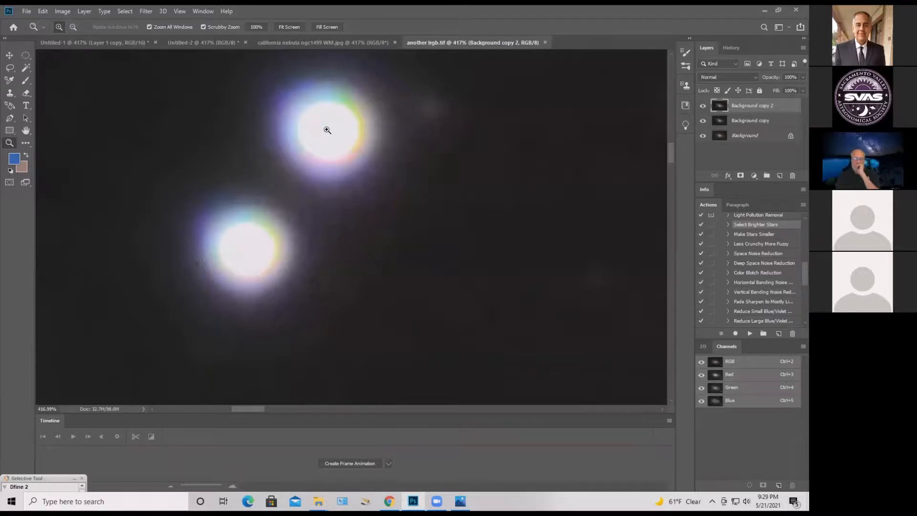
{"action": "left_click_drag", "start_coordinate": [321, 130], "coordinate": [334, 113]}
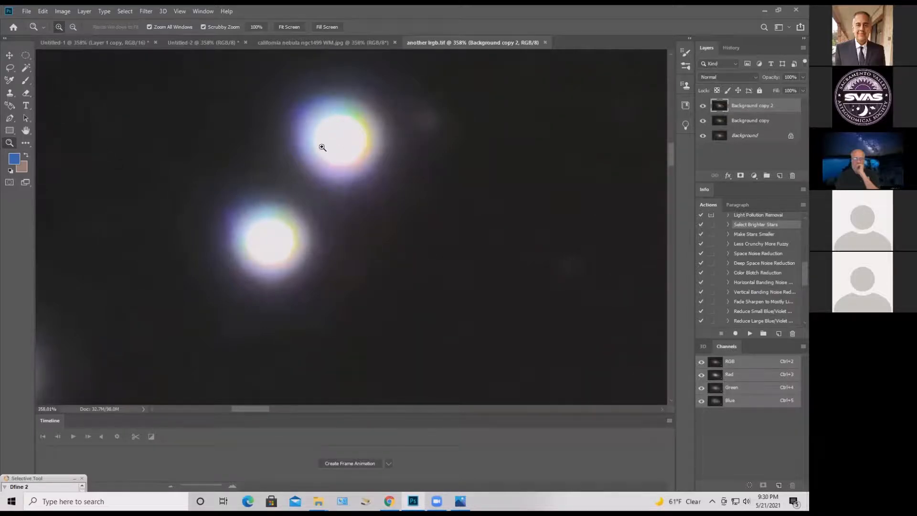
Inspect the colors of the smaller stars on both sides of the galaxy against the whole image
{"action": "scroll", "coordinate": [315, 150], "scroll_direction": "down", "scroll_amount": 3}
{"action": "scroll", "coordinate": [356, 162], "scroll_direction": "down", "scroll_amount": 2}
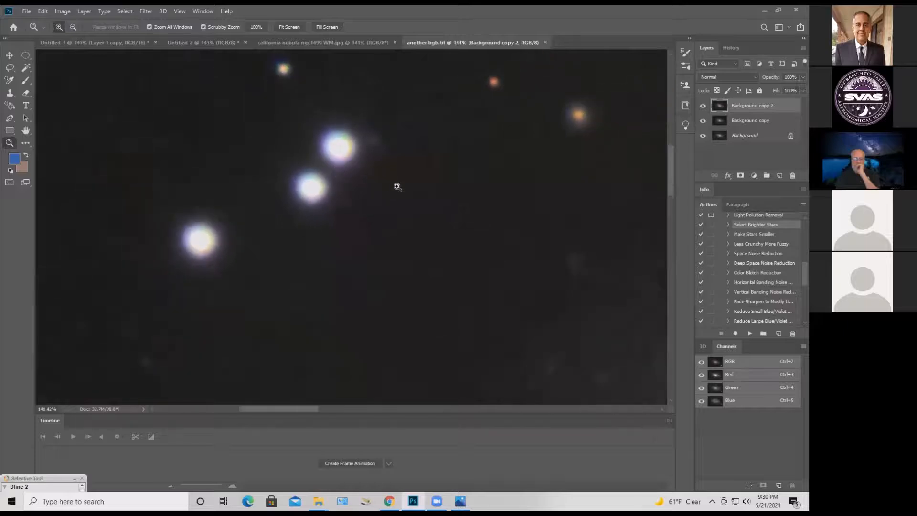
{"action": "scroll", "coordinate": [397, 186], "scroll_direction": "down", "scroll_amount": 3}
{"action": "scroll", "coordinate": [360, 188], "scroll_direction": "up", "scroll_amount": 4}
{"action": "scroll", "coordinate": [381, 180], "scroll_direction": "down", "scroll_amount": 4}
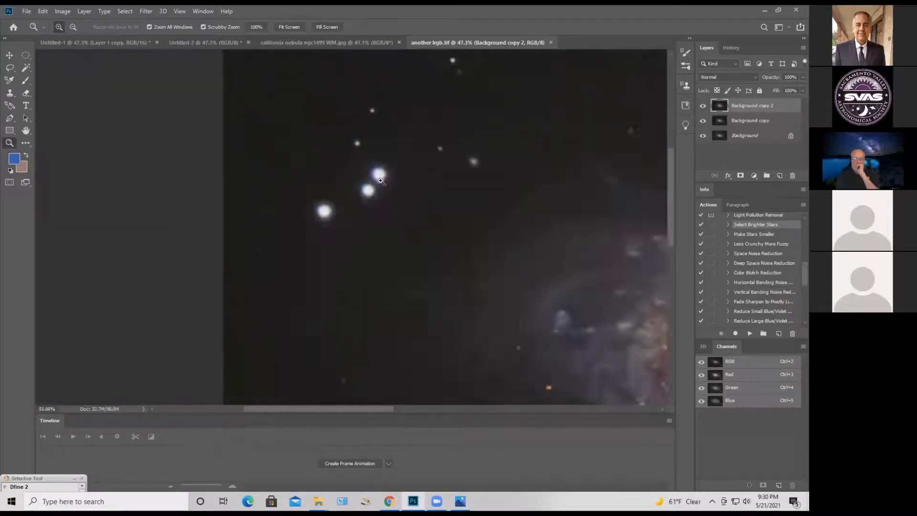
{"action": "scroll", "coordinate": [381, 180], "scroll_direction": "down", "scroll_amount": 2}
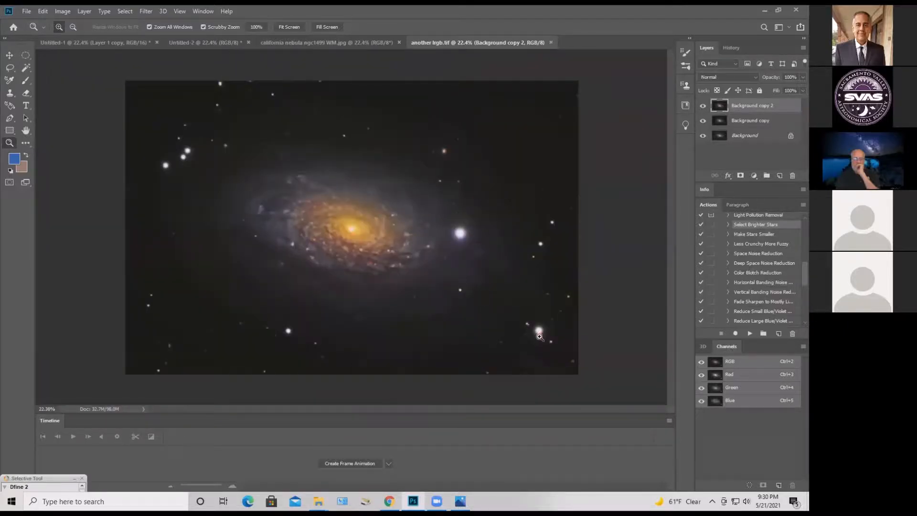
{"action": "scroll", "coordinate": [536, 245], "scroll_direction": "up", "scroll_amount": 5}
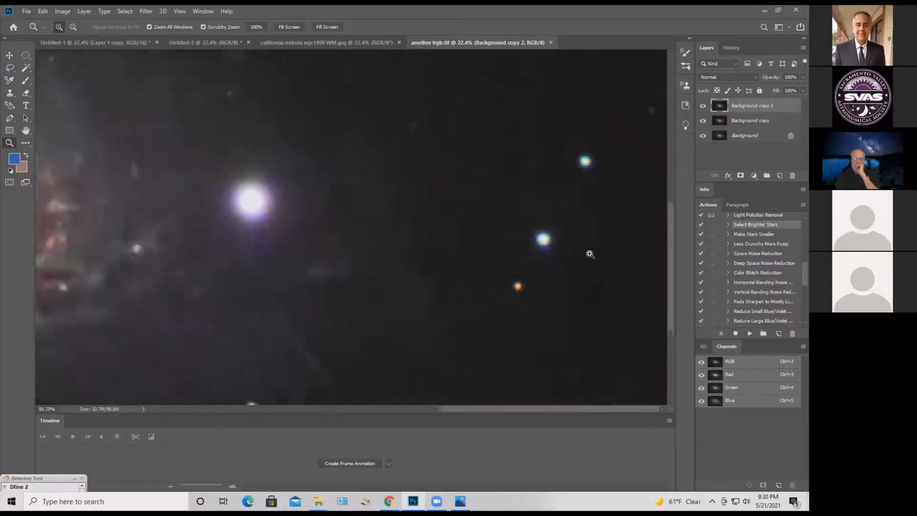
{"action": "scroll", "coordinate": [590, 254], "scroll_direction": "down", "scroll_amount": 4}
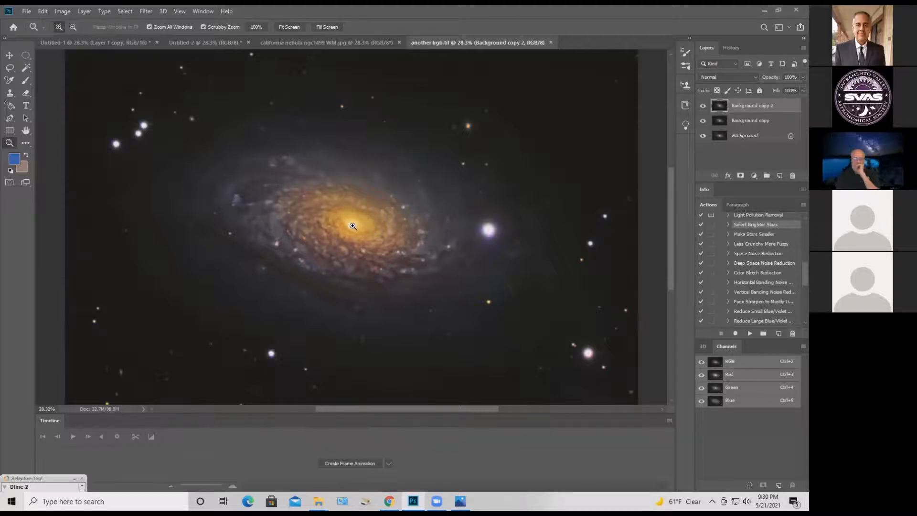
Examine the colors of the galaxy's golden core and spiral arms at several magnifications
{"action": "left_click_drag", "start_coordinate": [353, 225], "coordinate": [363, 257]}
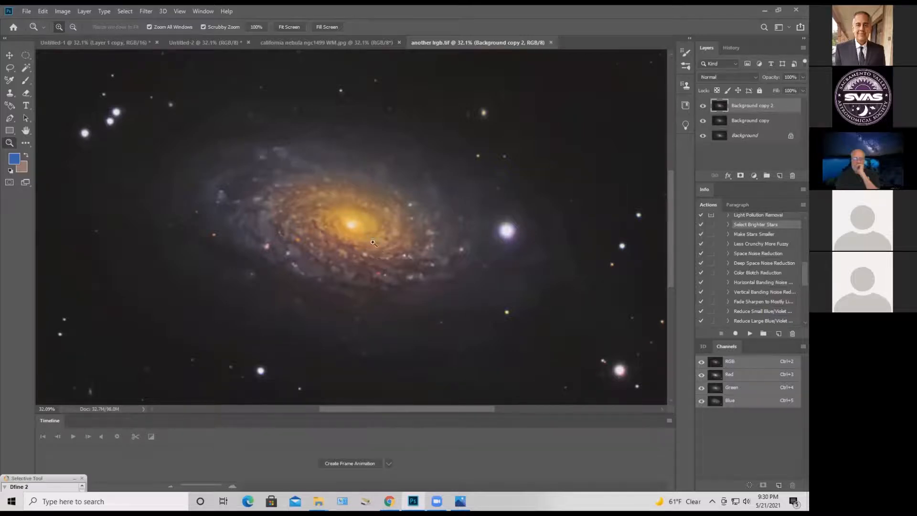
{"action": "left_click_drag", "start_coordinate": [368, 246], "coordinate": [356, 251]}
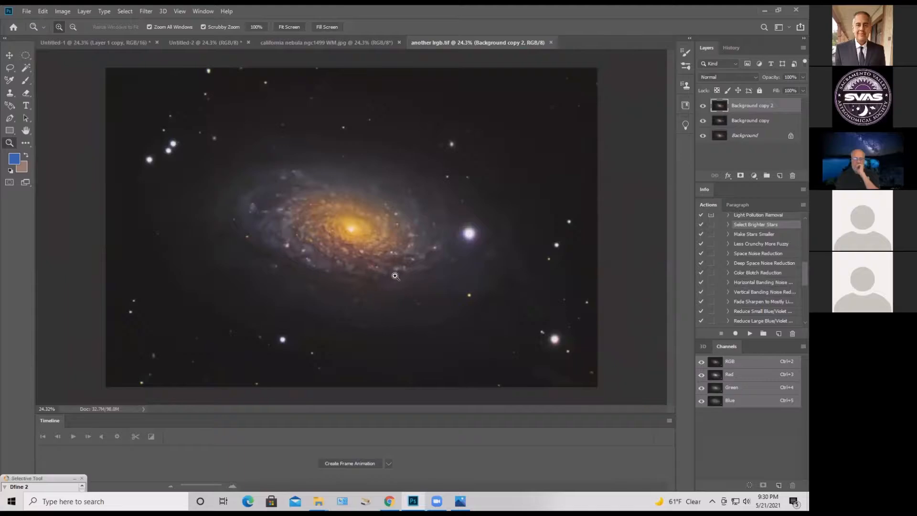
{"action": "left_click_drag", "start_coordinate": [375, 268], "coordinate": [389, 288]}
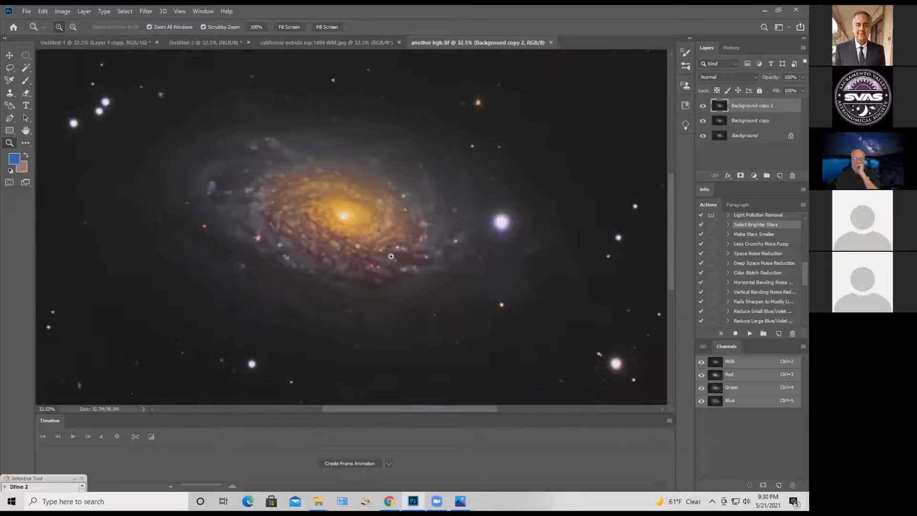
{"action": "left_click_drag", "start_coordinate": [389, 237], "coordinate": [359, 232]}
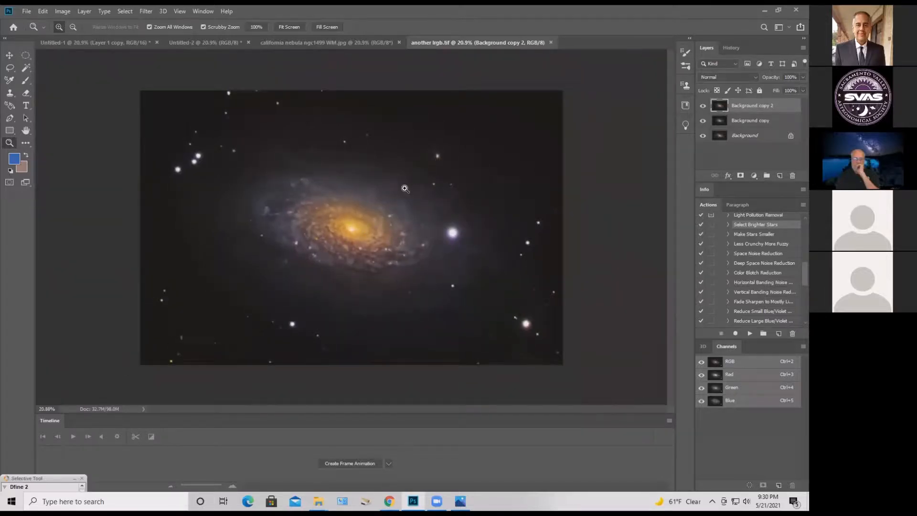
{"action": "left_click_drag", "start_coordinate": [372, 192], "coordinate": [382, 216]}
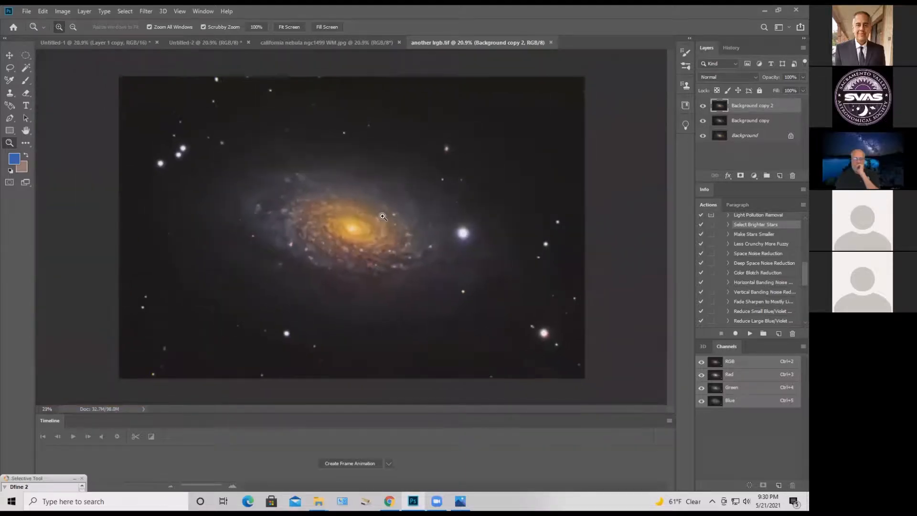
View the Untitled-1 galaxy document for comparison and return to the Untitled-2 nebula document
{"action": "left_click", "coordinate": [303, 42]}
{"action": "left_click", "coordinate": [207, 42]}
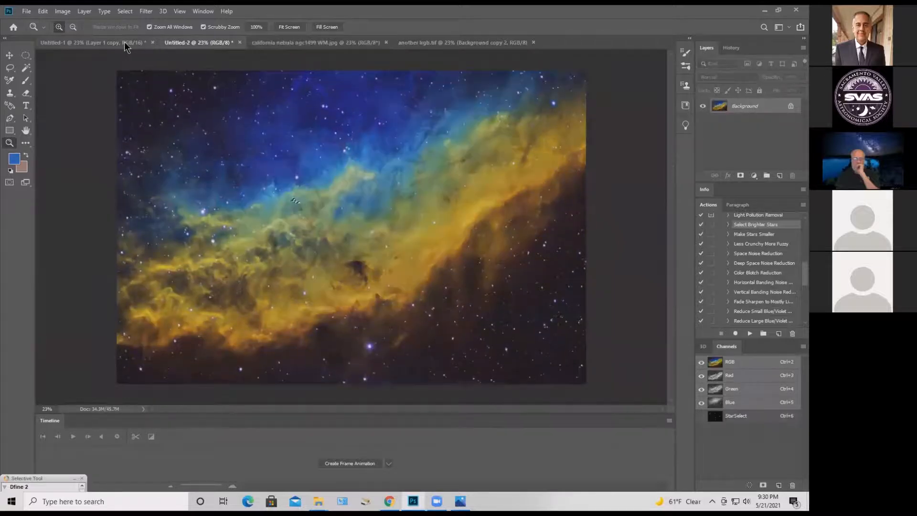
{"action": "left_click", "coordinate": [123, 42]}
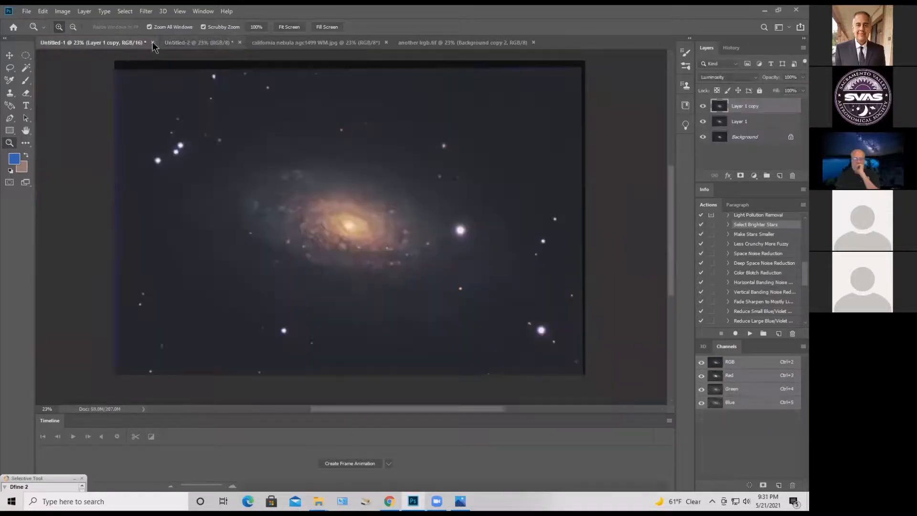
{"action": "left_click", "coordinate": [209, 42]}
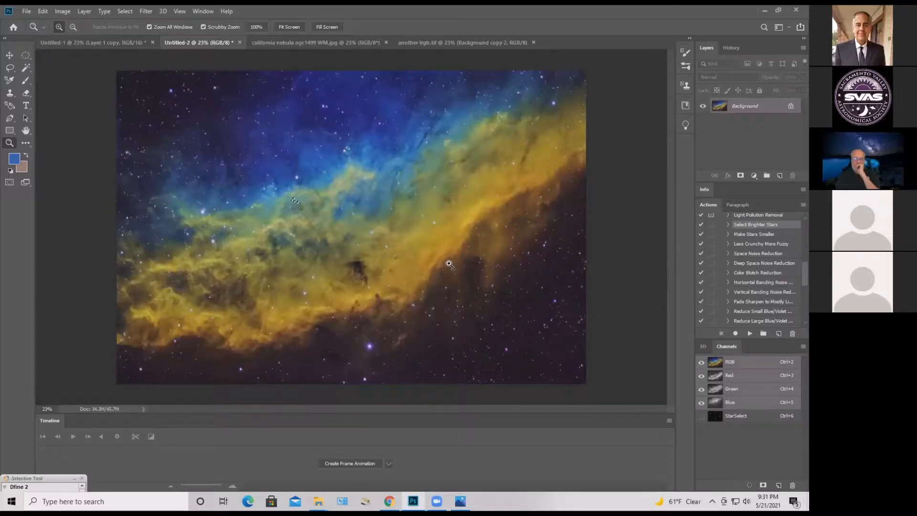
Outline the greenish area between the blue region and the golden ridge in the nebula's upper part with the Lasso tool
{"action": "left_click_drag", "start_coordinate": [488, 167], "coordinate": [525, 210]}
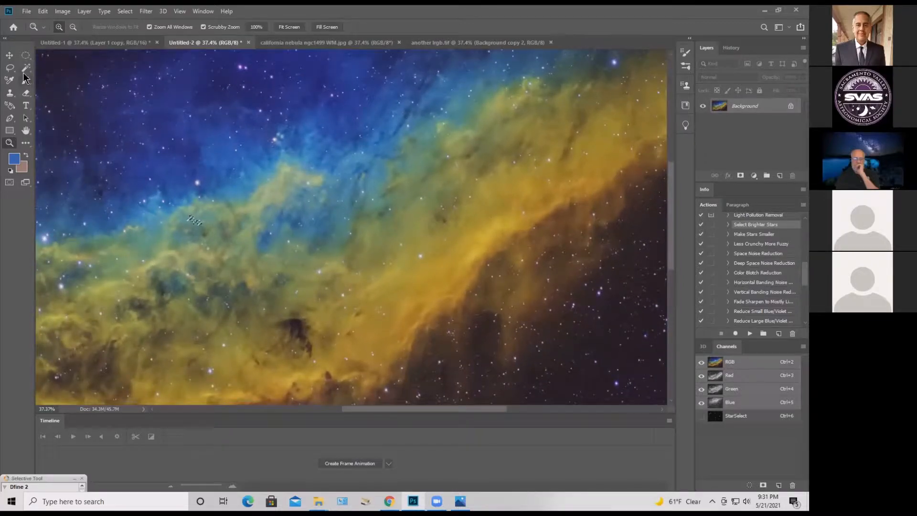
{"action": "key", "text": "l"}
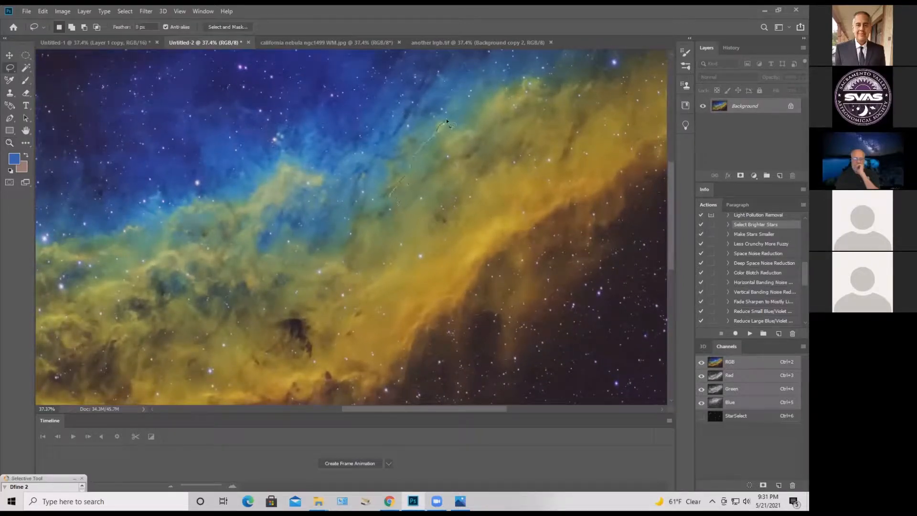
{"action": "mouse_move", "coordinate": [446, 121]}
{"action": "left_mouse_down"}
{"action": "mouse_move", "coordinate": [506, 86]}
{"action": "mouse_move", "coordinate": [610, 73]}
{"action": "mouse_move", "coordinate": [604, 110]}
{"action": "mouse_move", "coordinate": [556, 157]}
{"action": "left_mouse_up"}
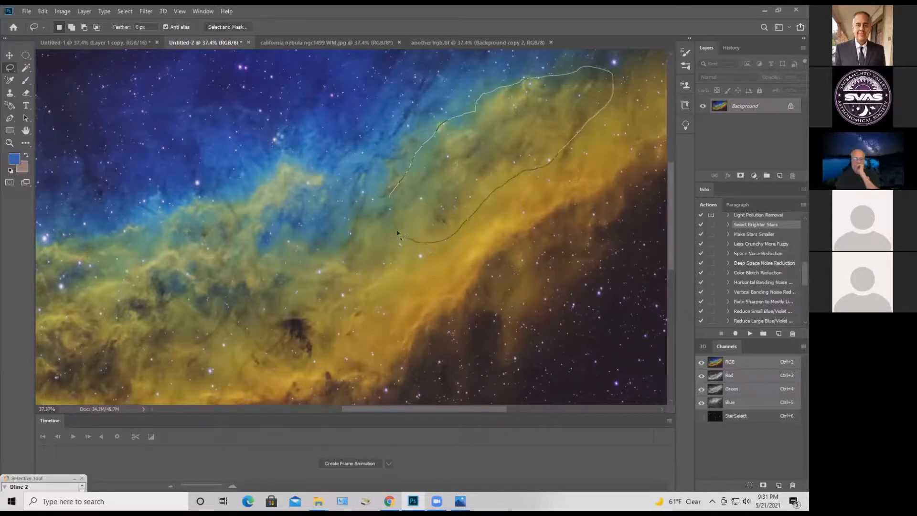
{"action": "left_click_drag", "start_coordinate": [397, 230], "coordinate": [389, 188]}
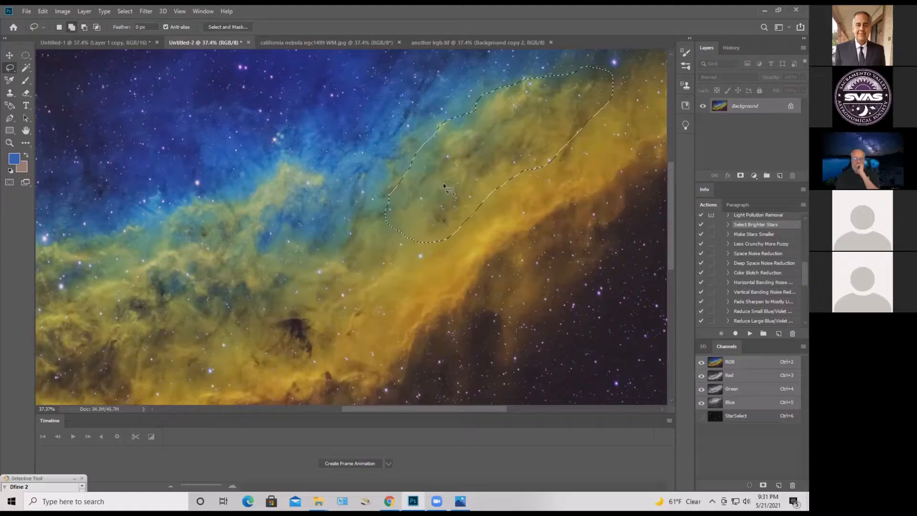
Feather the lassoed nebula selection and hide the selection edges
{"action": "key", "text": "shift+F6"}
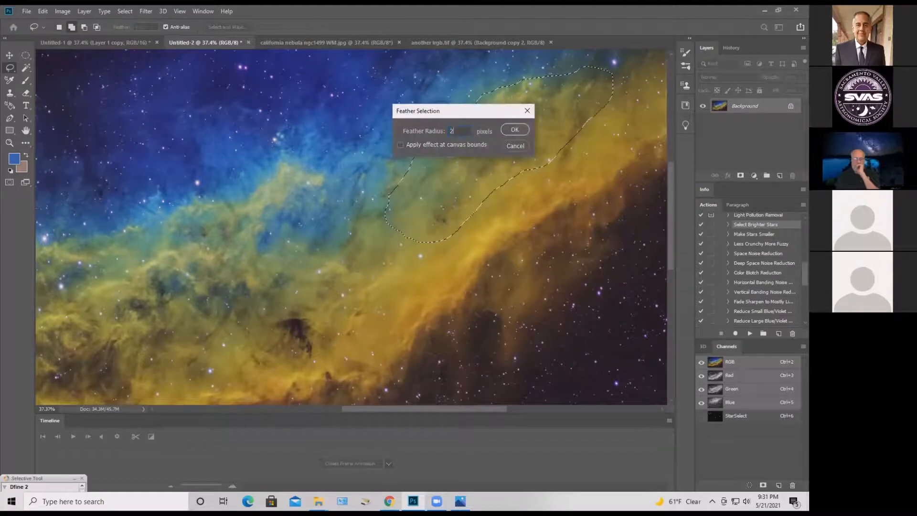
{"action": "key", "text": "Return"}
{"action": "key", "text": "ctrl+h"}
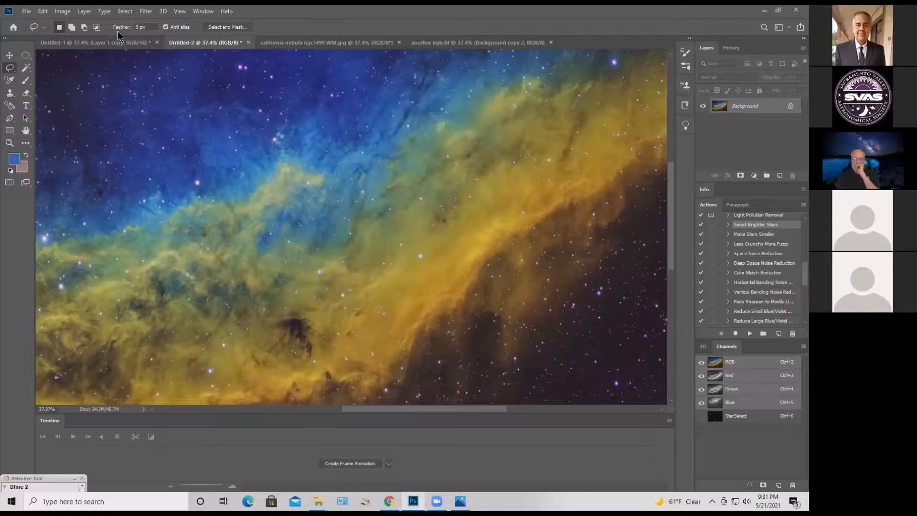
{"action": "left_click", "coordinate": [63, 11]}
{"action": "mouse_move", "coordinate": [79, 36]}
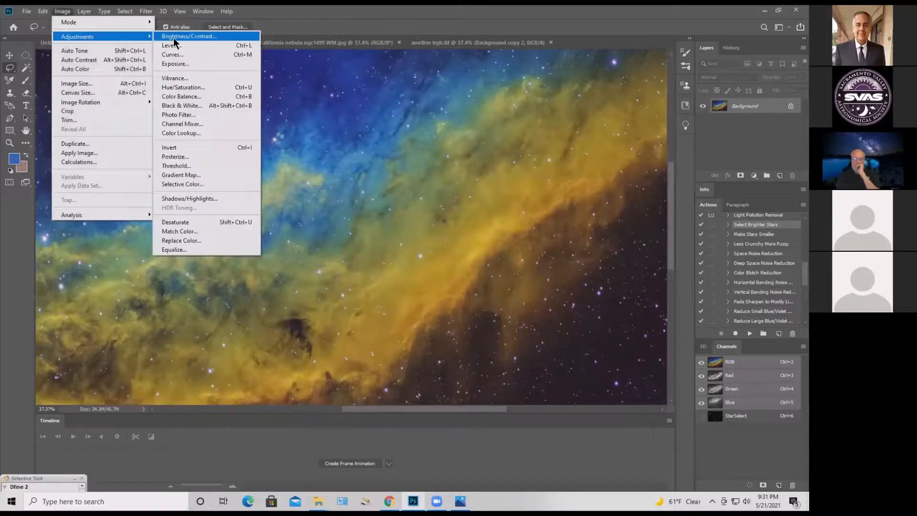
{"action": "left_click", "coordinate": [179, 38]}
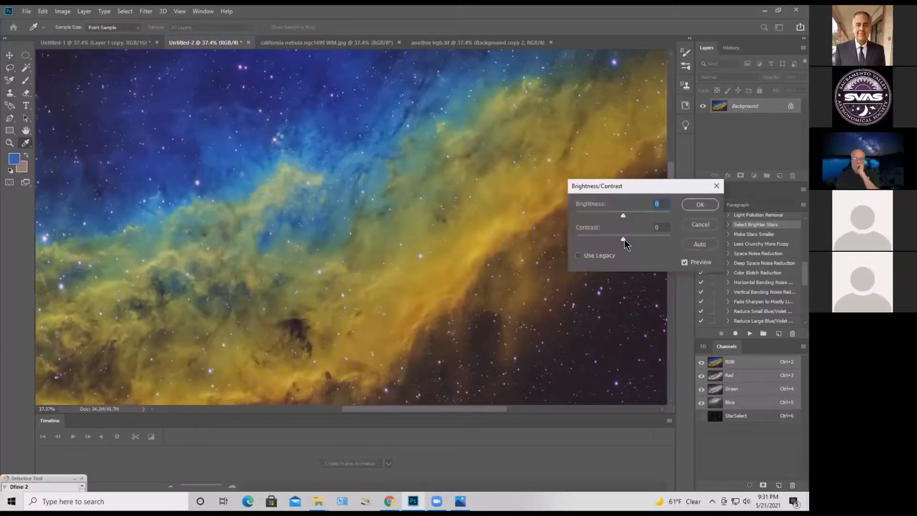
{"action": "left_click_drag", "start_coordinate": [624, 239], "coordinate": [622, 216]}
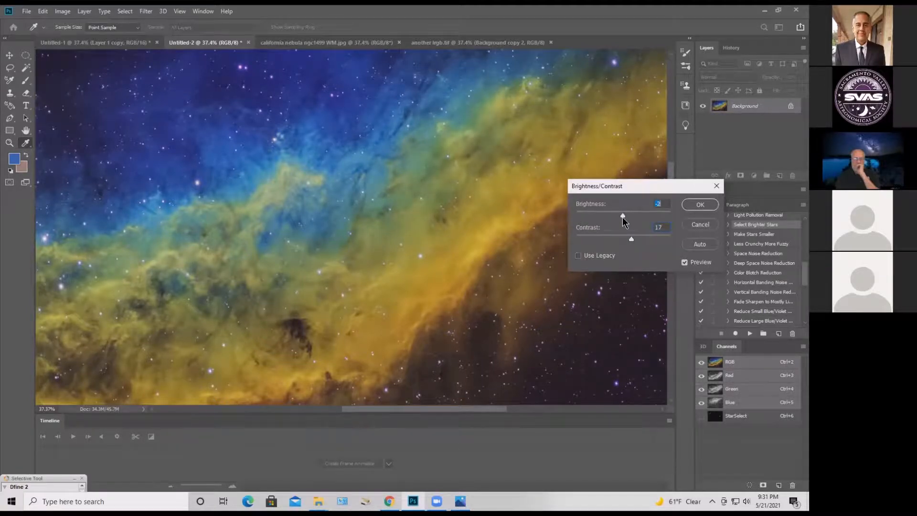
{"action": "left_click", "coordinate": [706, 223]}
Start an RGB Curves adjustment on the nebula selection, placing a shadow point at input 53, output 48 and a midtone point at input 142, output 152
{"action": "key", "text": "ctrl+m"}
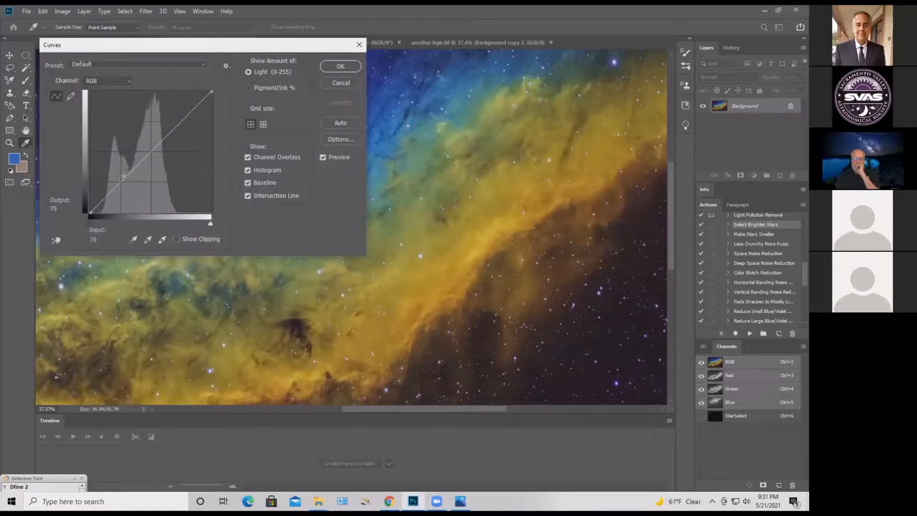
{"action": "left_click_drag", "start_coordinate": [123, 180], "coordinate": [117, 190]}
{"action": "key", "text": "Left"}
{"action": "key", "text": "Left"}
{"action": "key", "text": "Left"}
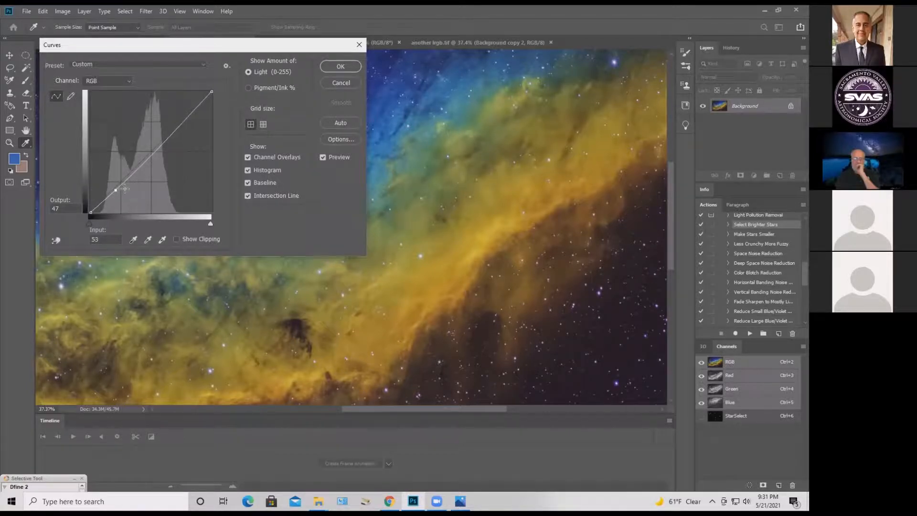
{"action": "left_click_drag", "start_coordinate": [143, 160], "coordinate": [158, 140]}
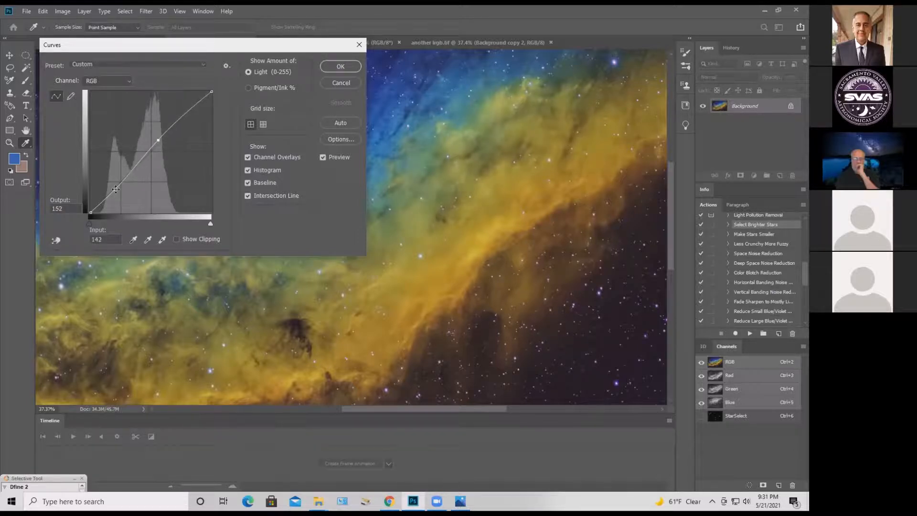
{"action": "left_click", "coordinate": [115, 189]}
{"action": "left_click", "coordinate": [115, 191]}
{"action": "left_click_drag", "start_coordinate": [127, 187], "coordinate": [241, 222]}
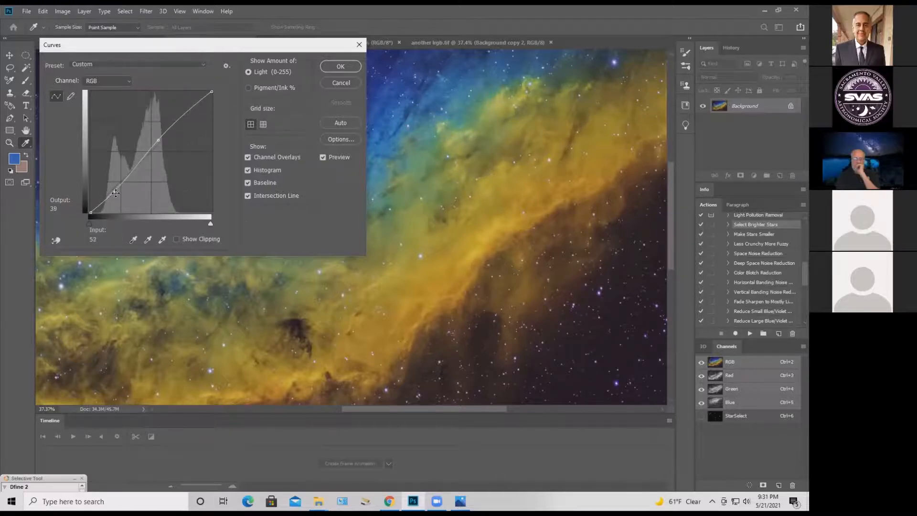
{"action": "left_click_drag", "start_coordinate": [115, 192], "coordinate": [116, 191]}
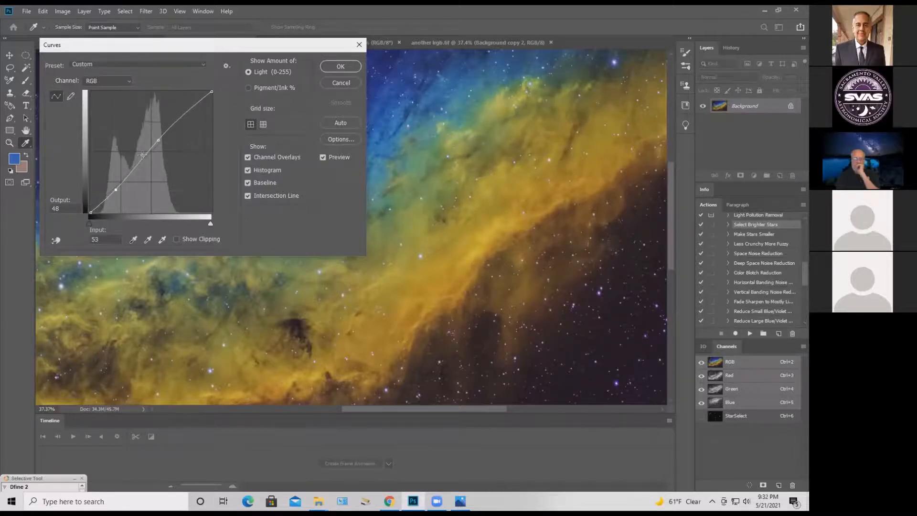
Fine-tune the curve's upper midtone point, compare using the preview, and apply the Curves adjustment to the nebula selection
{"action": "left_click_drag", "start_coordinate": [158, 140], "coordinate": [162, 138]}
{"action": "left_click", "coordinate": [117, 189]}
{"action": "left_click", "coordinate": [163, 138]}
{"action": "key", "text": "Left"}
{"action": "key", "text": "Down"}
{"action": "key", "text": "Down"}
{"action": "left_click", "coordinate": [322, 157]}
{"action": "left_click", "coordinate": [339, 68]}
{"action": "left_click", "coordinate": [11, 143]}
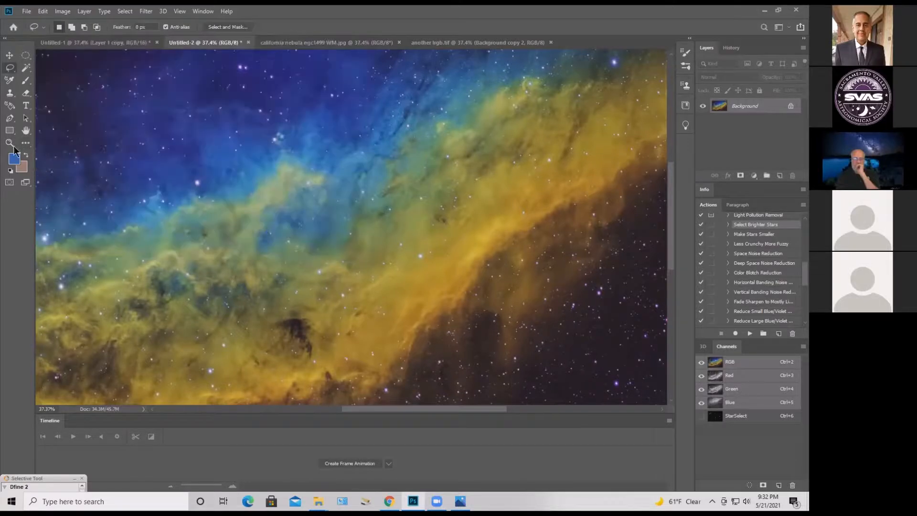
{"action": "left_click_drag", "start_coordinate": [345, 204], "coordinate": [321, 242]}
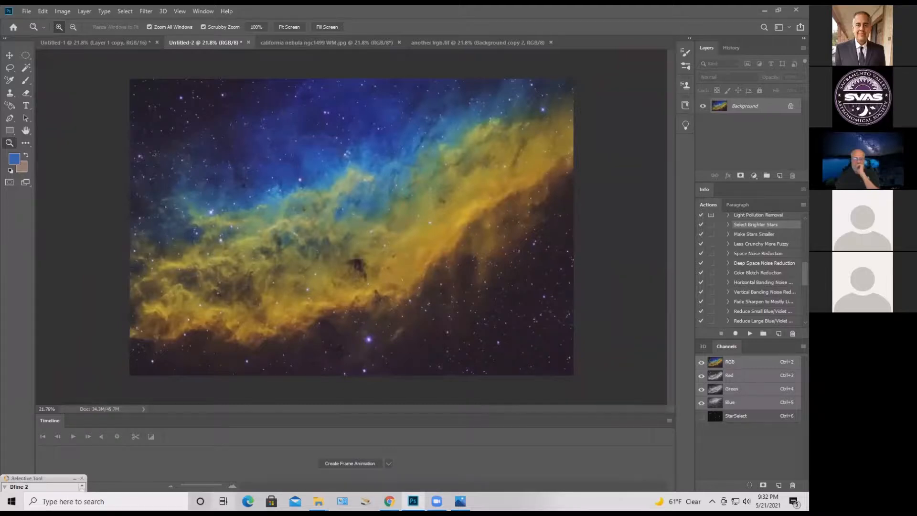
Start opening another image and browse to the aJPEG images folder on the Desktop
{"action": "left_click", "coordinate": [27, 11]}
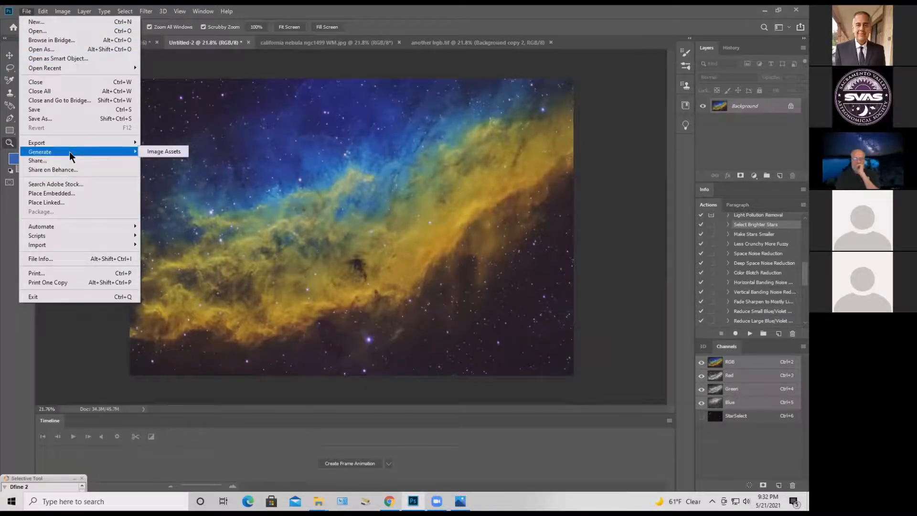
{"action": "left_click", "coordinate": [26, 11]}
{"action": "left_click", "coordinate": [26, 11]}
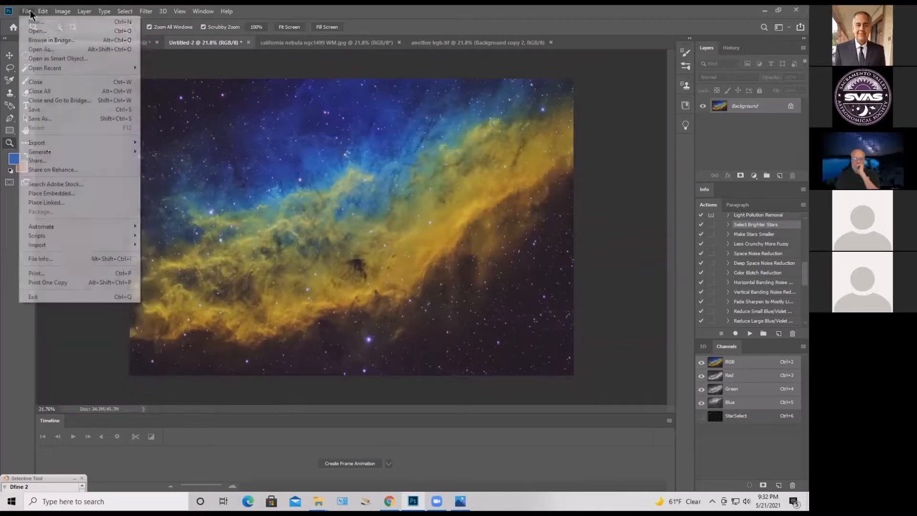
{"action": "left_click", "coordinate": [32, 32]}
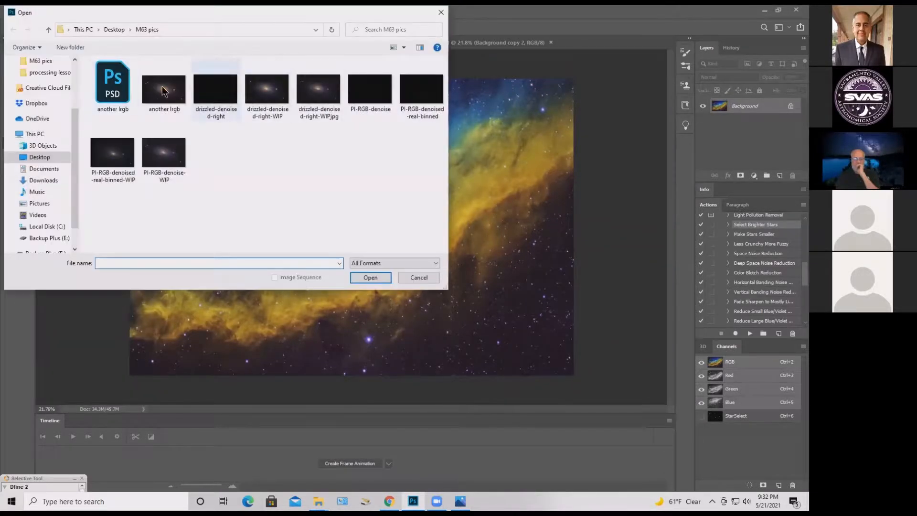
{"action": "left_click_drag", "start_coordinate": [73, 153], "coordinate": [73, 97]}
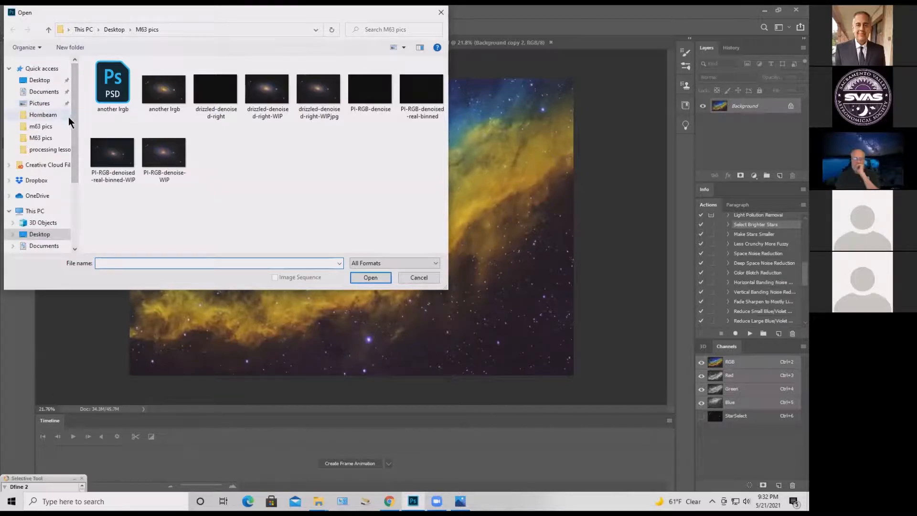
{"action": "left_click", "coordinate": [50, 81]}
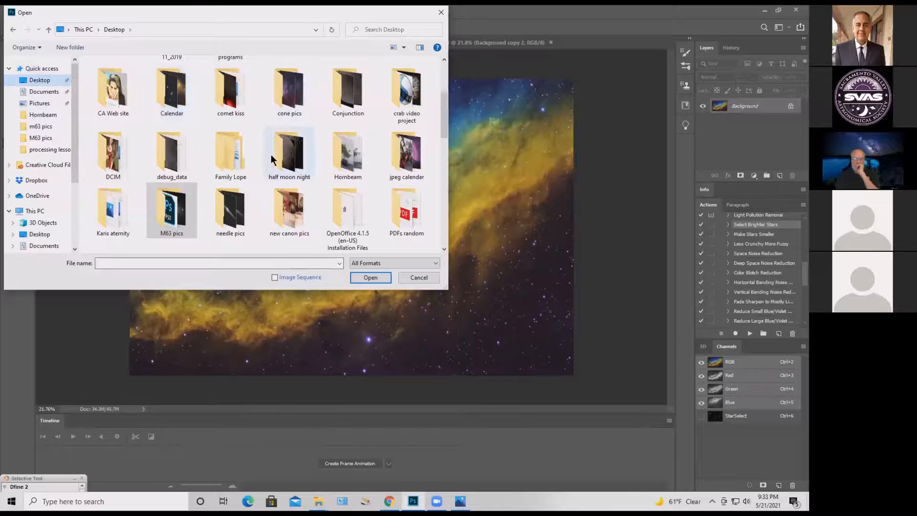
{"action": "scroll", "coordinate": [271, 127], "scroll_direction": "up", "scroll_amount": 3}
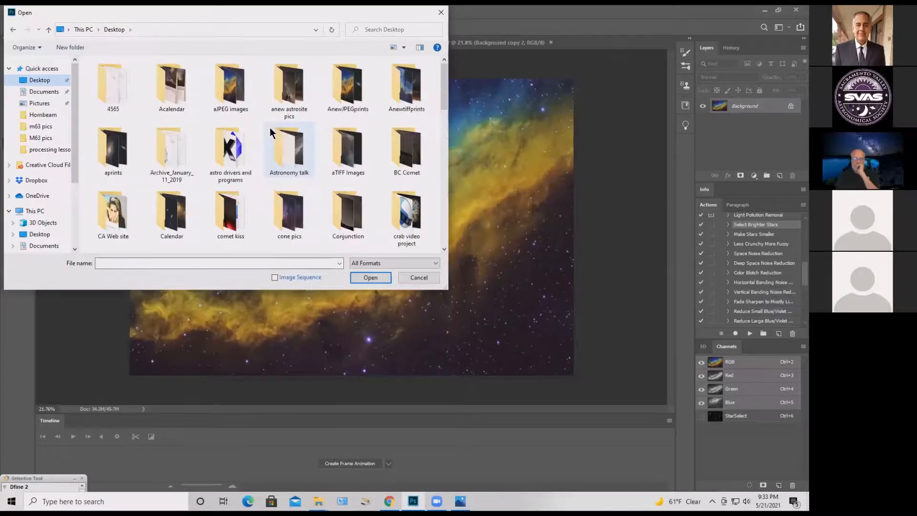
{"action": "double_click", "coordinate": [235, 80]}
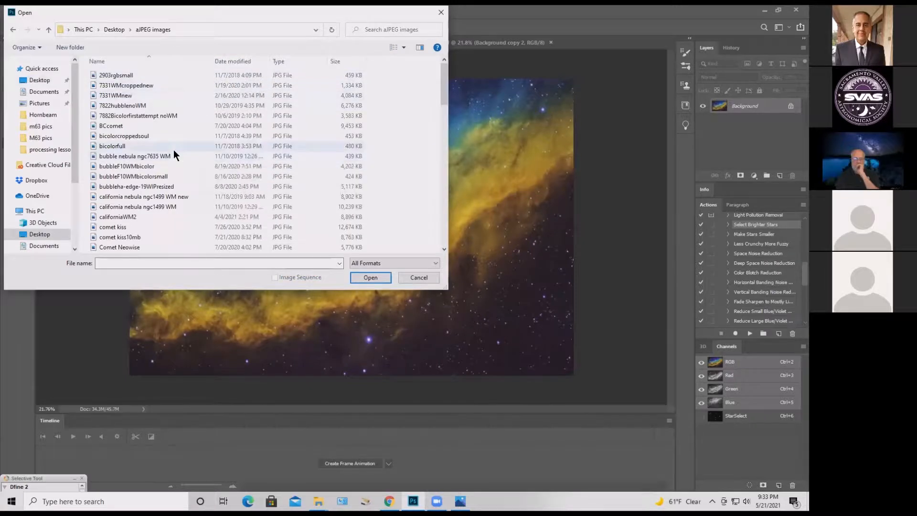
Find and open the M13 wm image from the aJPEG images folder
{"action": "scroll", "coordinate": [174, 150], "scroll_direction": "down", "scroll_amount": 3}
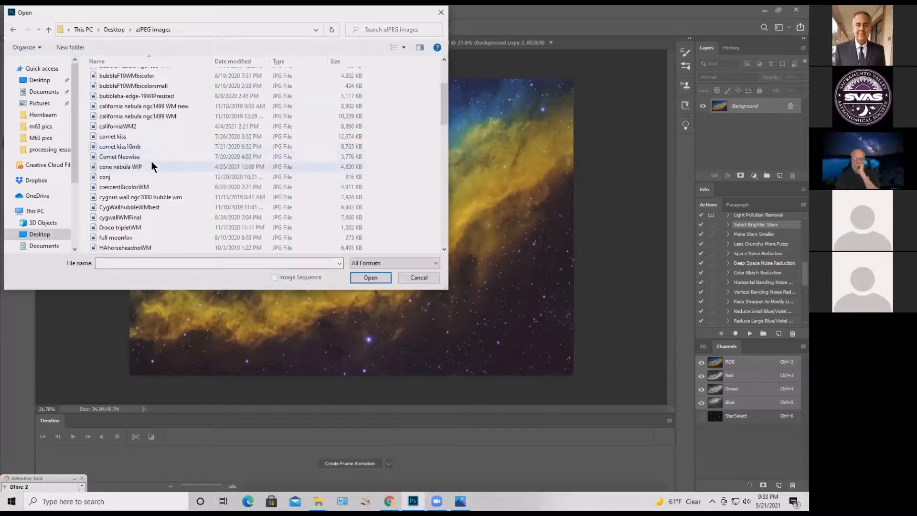
{"action": "scroll", "coordinate": [151, 161], "scroll_direction": "down", "scroll_amount": 1}
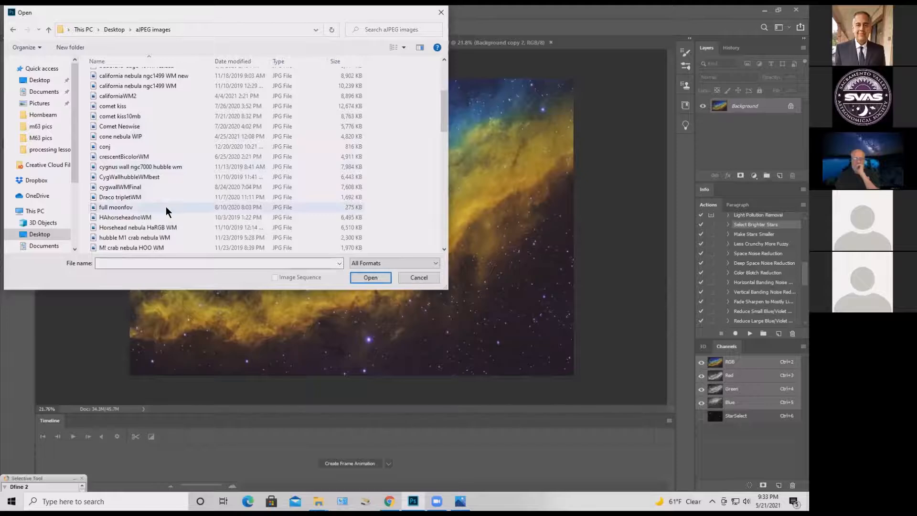
{"action": "scroll", "coordinate": [165, 206], "scroll_direction": "down", "scroll_amount": 1}
{"action": "left_click", "coordinate": [115, 228]}
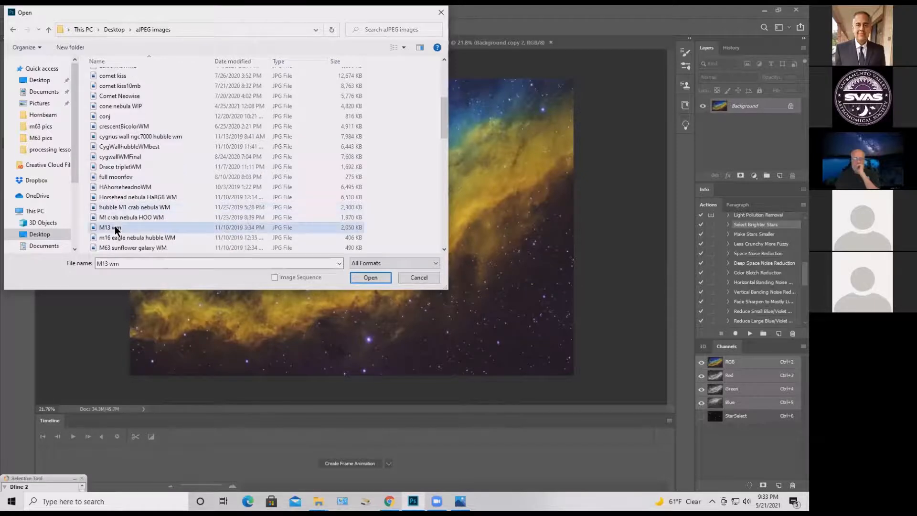
{"action": "double_click", "coordinate": [116, 228]}
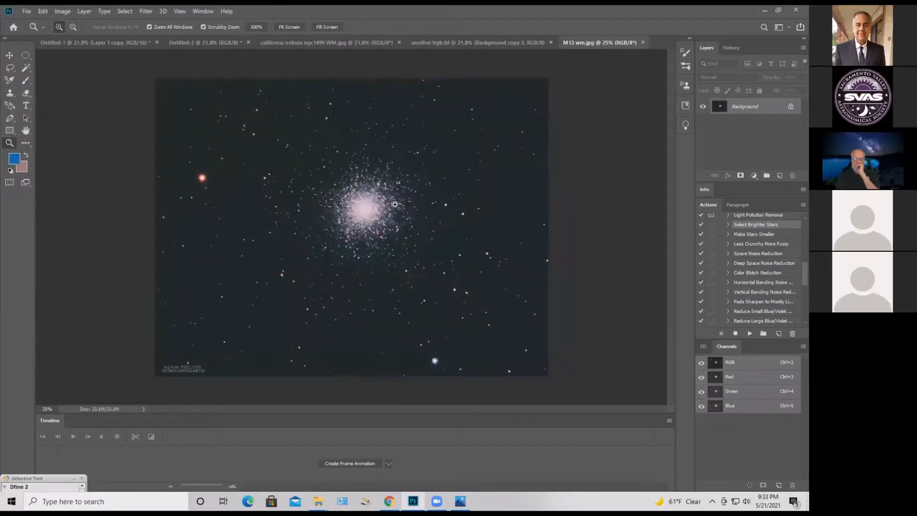
Examine the colors of the individual stars around the M13 cluster's core and of the bright outlying star at several magnifications
{"action": "scroll", "coordinate": [368, 208], "scroll_direction": "up", "scroll_amount": 3}
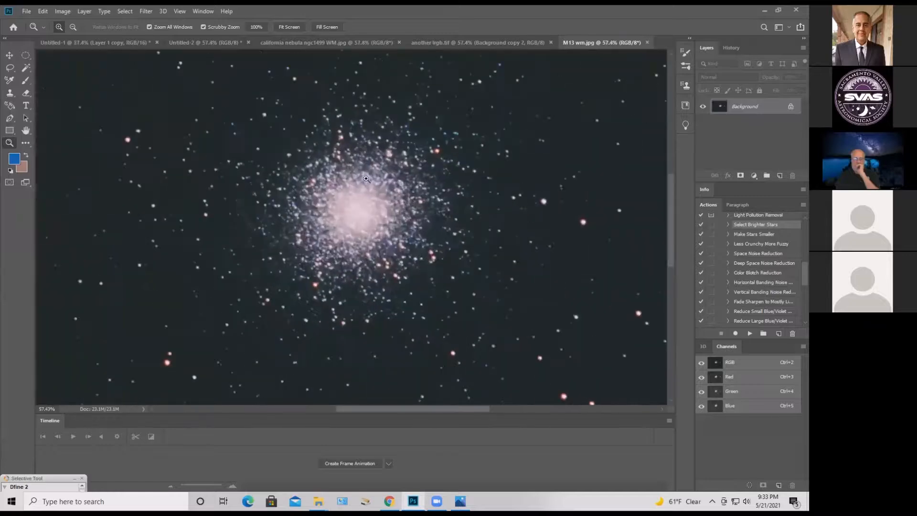
{"action": "left_click_drag", "start_coordinate": [361, 155], "coordinate": [411, 171]}
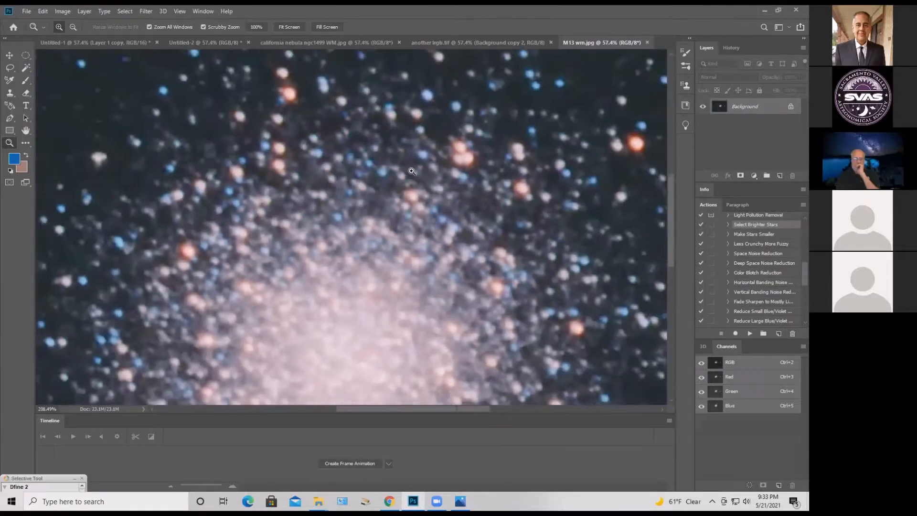
{"action": "left_click_drag", "start_coordinate": [415, 108], "coordinate": [315, 156]}
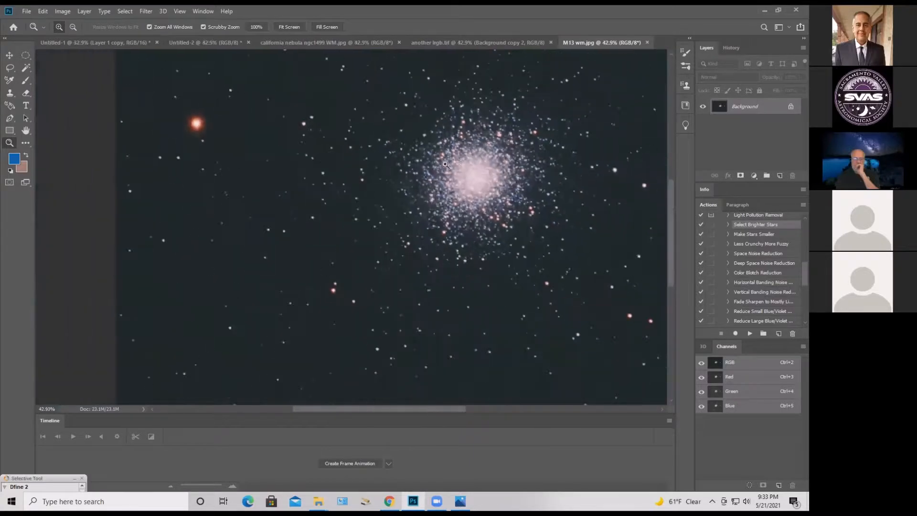
{"action": "left_click_drag", "start_coordinate": [446, 164], "coordinate": [431, 168]}
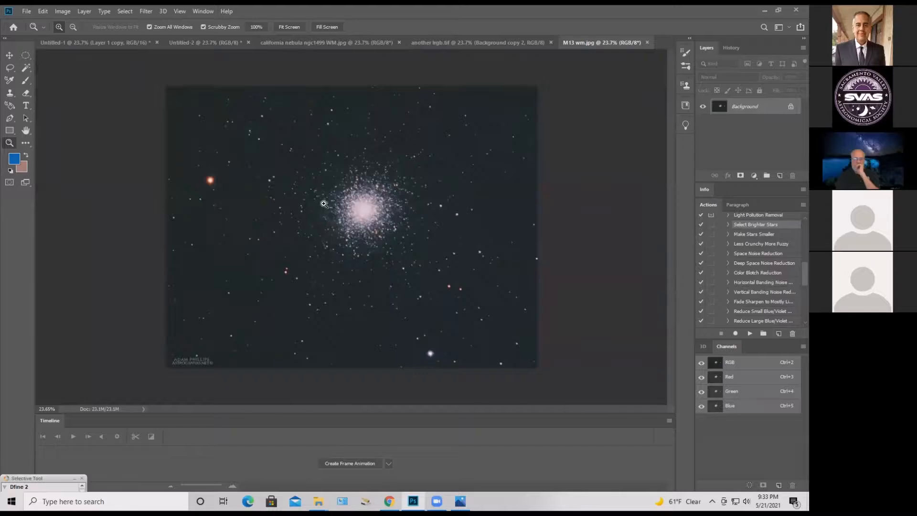
{"action": "left_click_drag", "start_coordinate": [323, 204], "coordinate": [342, 223]}
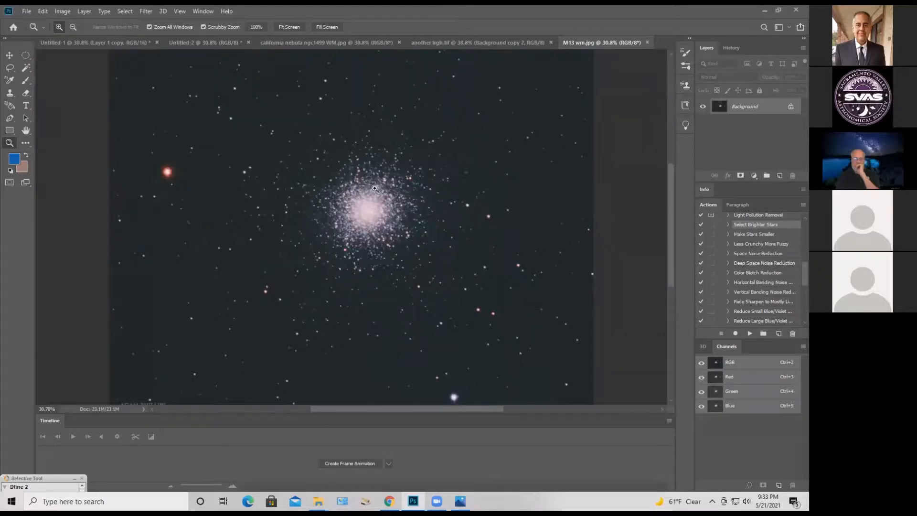
{"action": "left_click_drag", "start_coordinate": [392, 208], "coordinate": [378, 237]}
{"action": "left_click_drag", "start_coordinate": [162, 171], "coordinate": [160, 222]}
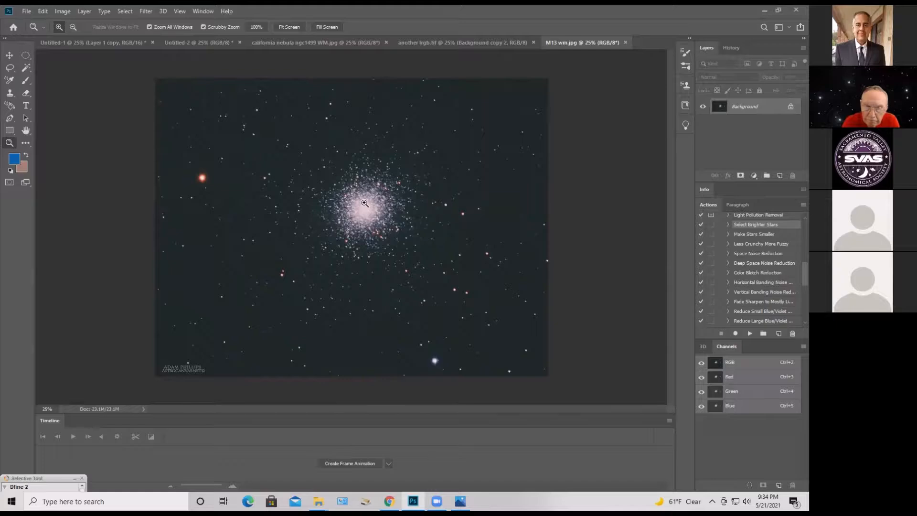
Inspect the M13 cluster's dense core up to 100% magnification and switch back to the Untitled-1 galaxy document
{"action": "mouse_move", "coordinate": [365, 203]}
{"action": "left_mouse_down"}
{"action": "mouse_move", "coordinate": [406, 216]}
{"action": "mouse_move", "coordinate": [372, 216]}
{"action": "left_mouse_up"}
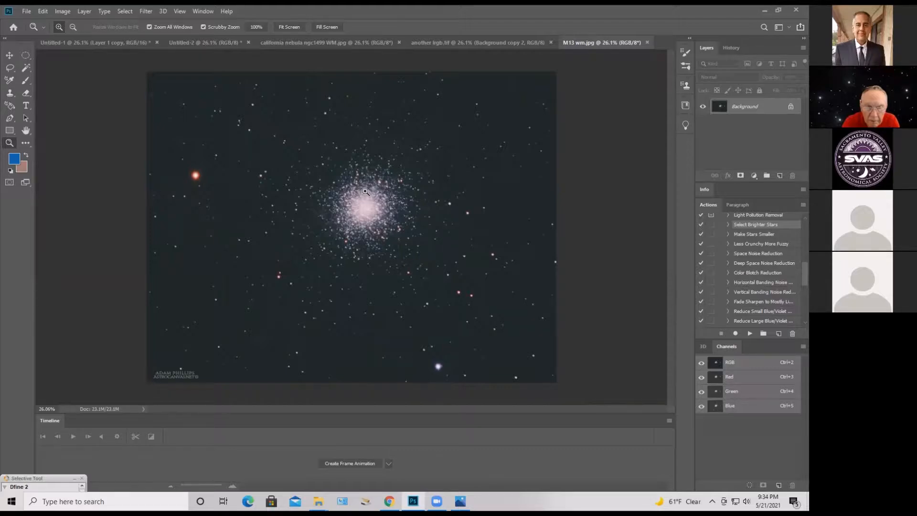
{"action": "left_click_drag", "start_coordinate": [367, 194], "coordinate": [414, 224]}
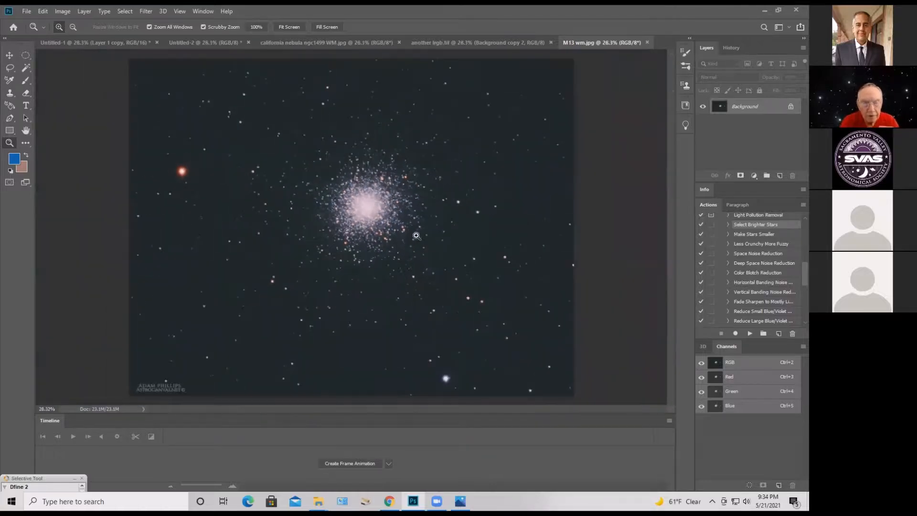
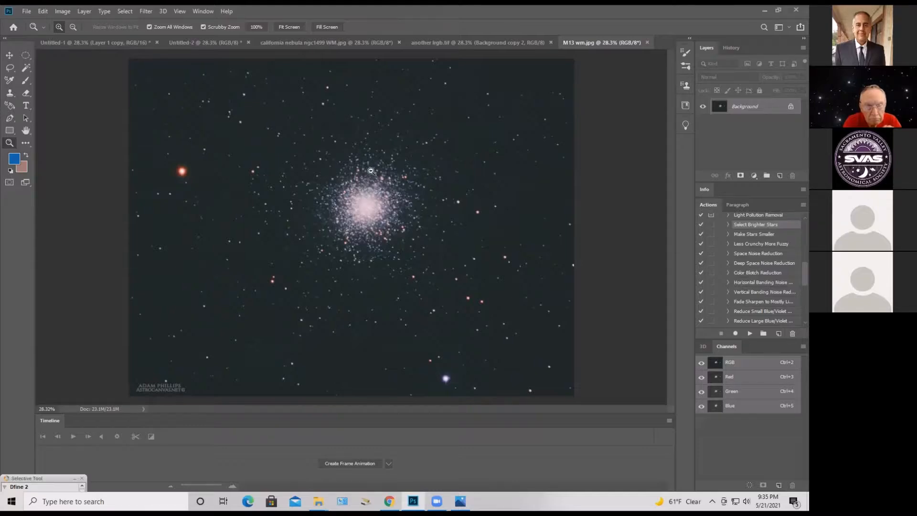
{"action": "left_click_drag", "start_coordinate": [367, 170], "coordinate": [380, 202]}
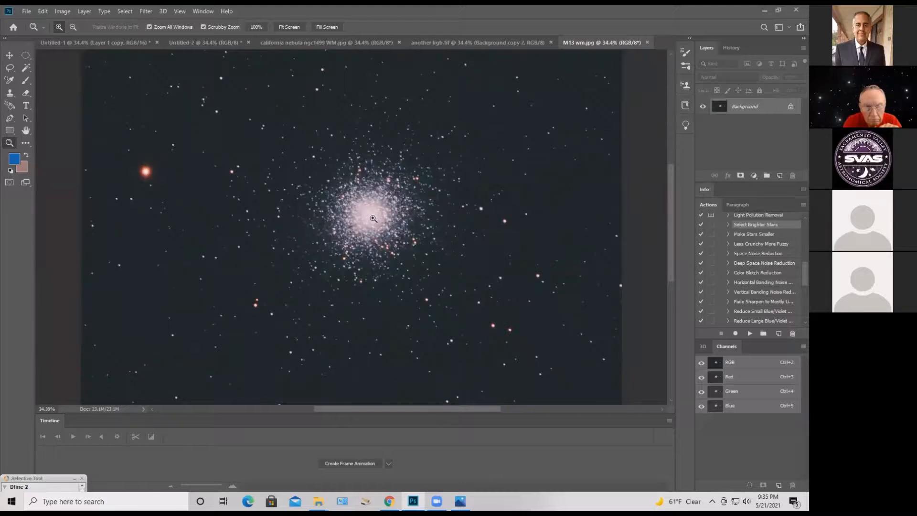
{"action": "left_click_drag", "start_coordinate": [372, 218], "coordinate": [404, 239]}
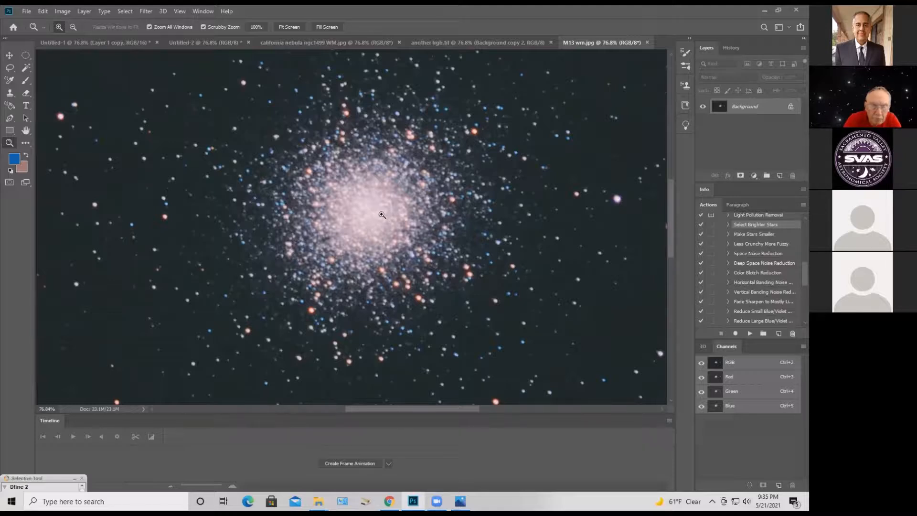
{"action": "left_click_drag", "start_coordinate": [371, 213], "coordinate": [349, 229]}
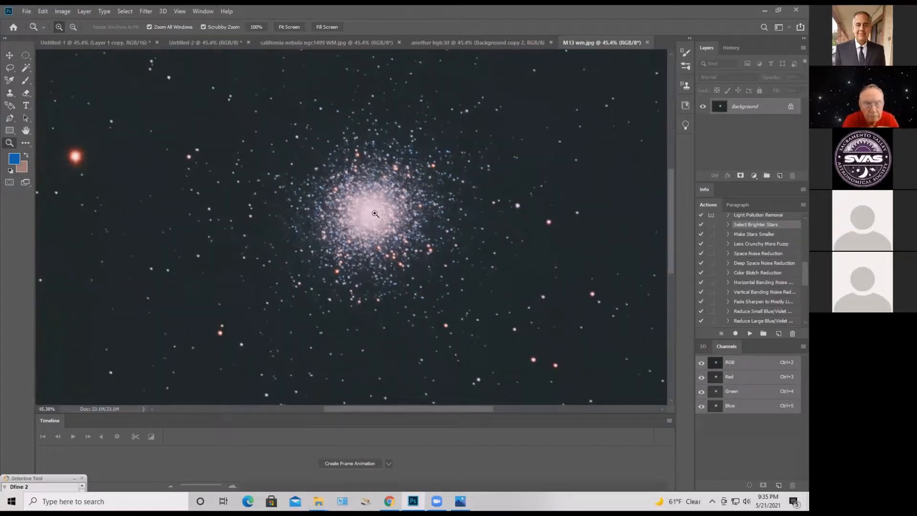
{"action": "left_click_drag", "start_coordinate": [372, 212], "coordinate": [409, 201]}
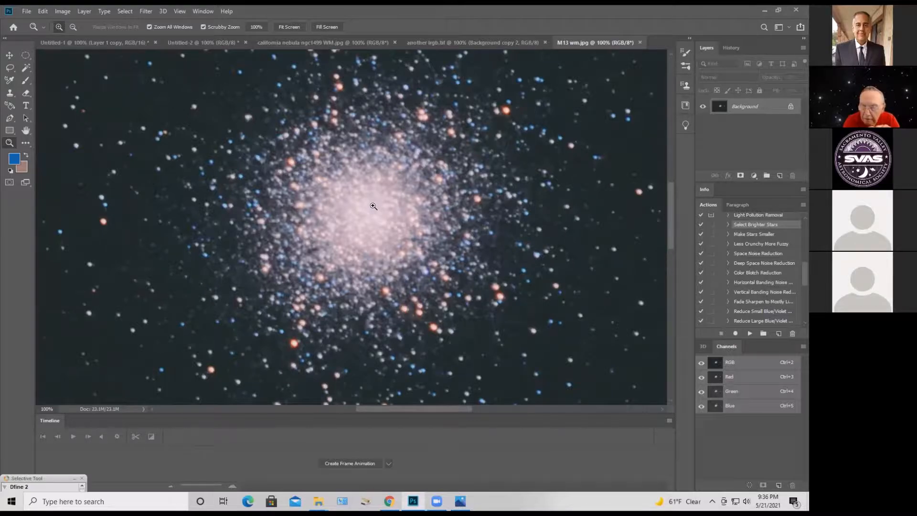
{"action": "left_click", "coordinate": [134, 47]}
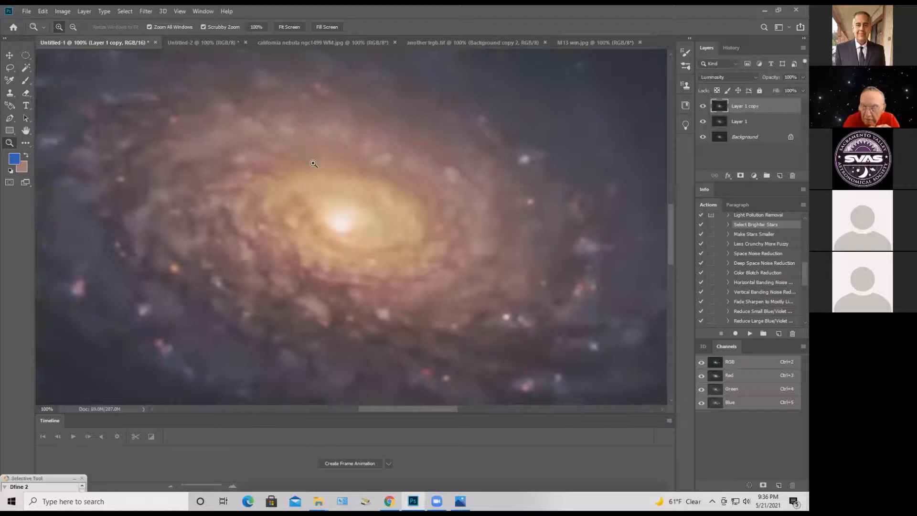
Inspect the galaxy's core in close-up, and compare the Untitled-2 nebula version with the finished California nebula image
{"action": "left_click_drag", "start_coordinate": [313, 163], "coordinate": [269, 171]}
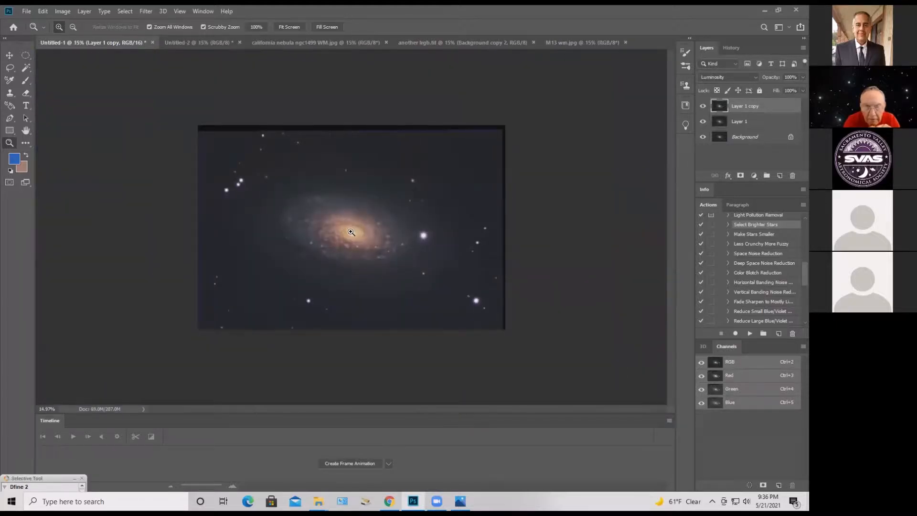
{"action": "left_click_drag", "start_coordinate": [351, 232], "coordinate": [421, 243]}
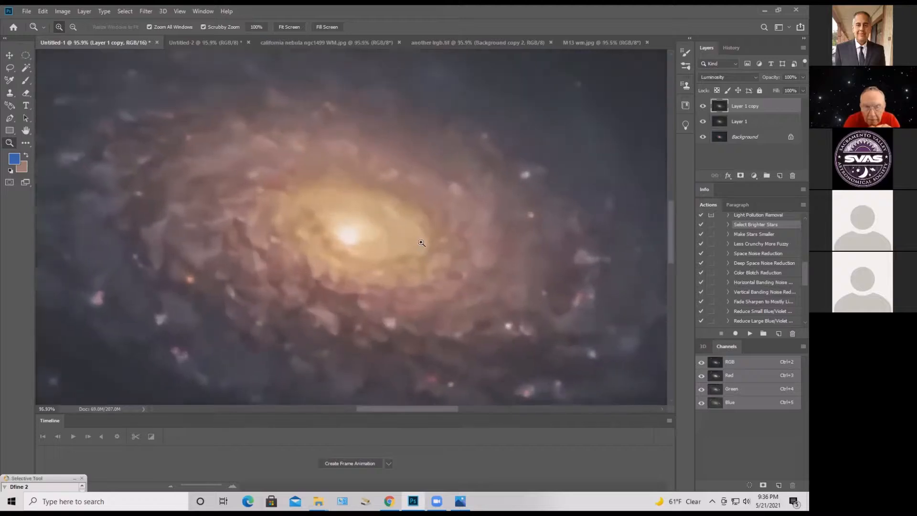
{"action": "left_click", "coordinate": [225, 45]}
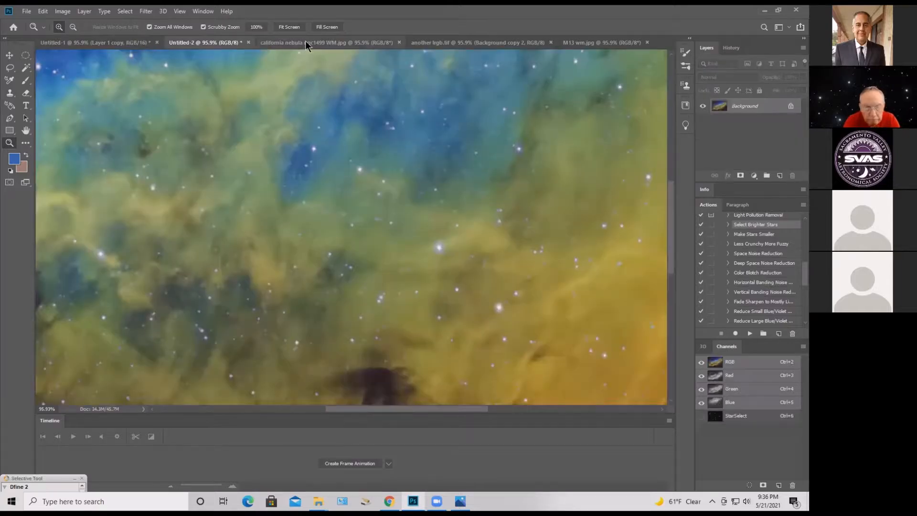
{"action": "left_click", "coordinate": [305, 41]}
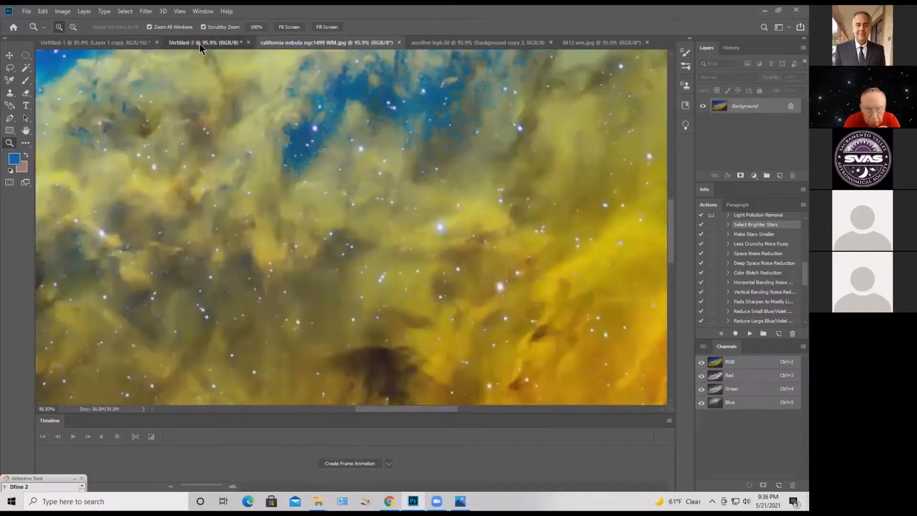
{"action": "left_click", "coordinate": [199, 44]}
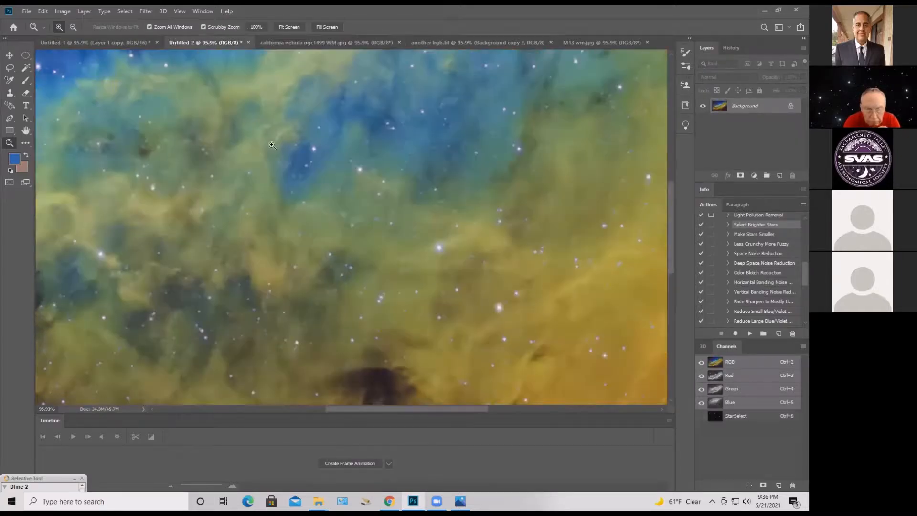
Return to the Untitled-1 galaxy and examine the spiral structure beside its core at up to 200% magnification
{"action": "left_click", "coordinate": [115, 43]}
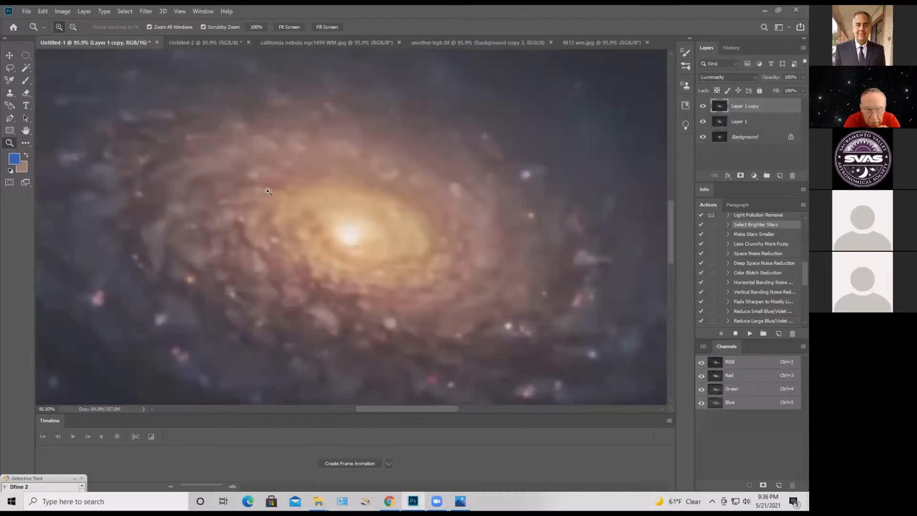
{"action": "left_click_drag", "start_coordinate": [147, 217], "coordinate": [268, 220]}
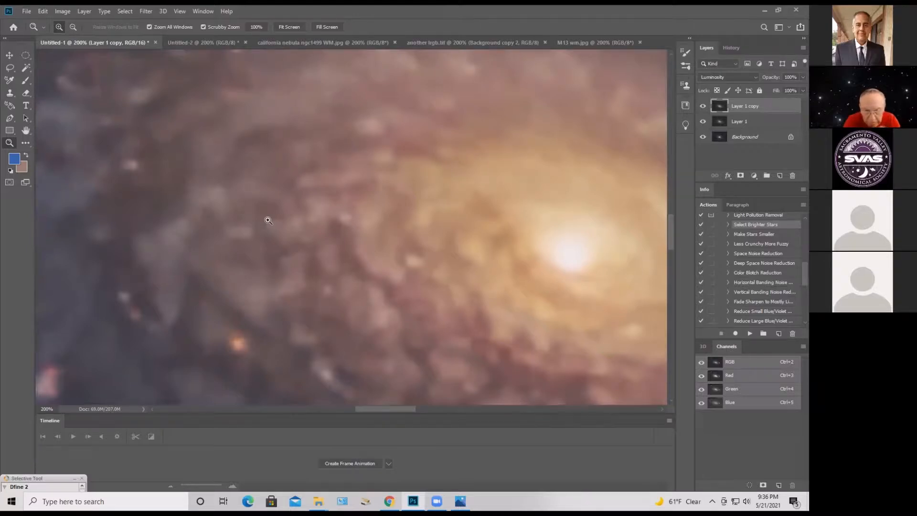
{"action": "left_click_drag", "start_coordinate": [311, 200], "coordinate": [303, 222]}
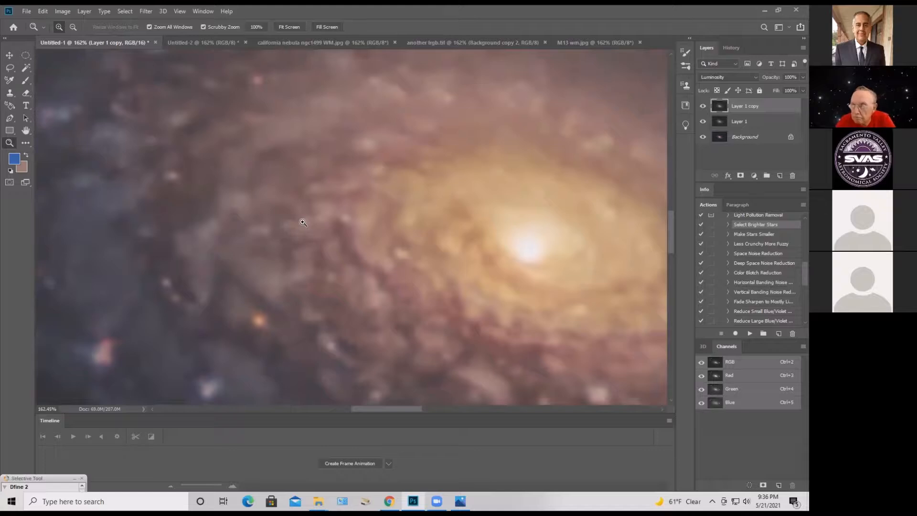
{"action": "left_click_drag", "start_coordinate": [445, 224], "coordinate": [382, 220]}
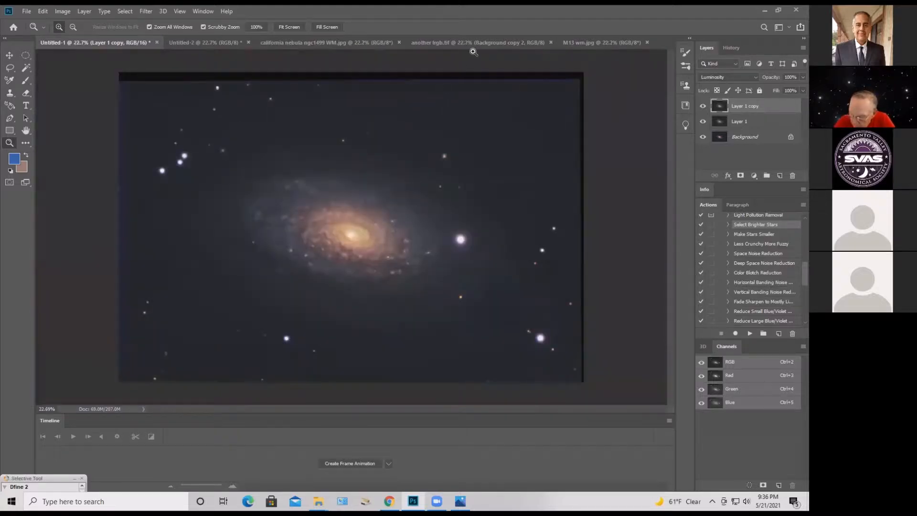
Close the M13 wm image and view the Untitled-1 galaxy slightly enlarged
{"action": "left_click", "coordinate": [648, 43]}
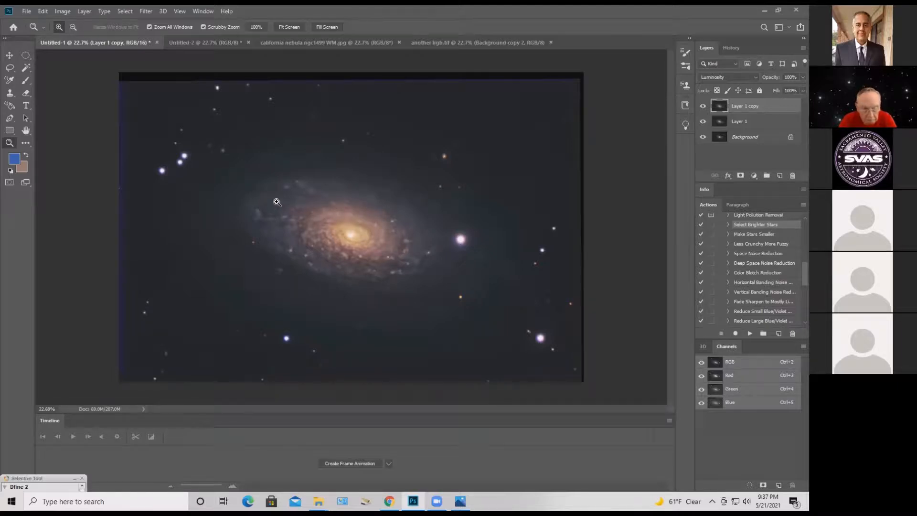
{"action": "mouse_move", "coordinate": [279, 205]}
{"action": "left_mouse_down"}
{"action": "mouse_move", "coordinate": [394, 207]}
{"action": "mouse_move", "coordinate": [362, 219]}
{"action": "mouse_move", "coordinate": [289, 217]}
{"action": "left_mouse_up"}
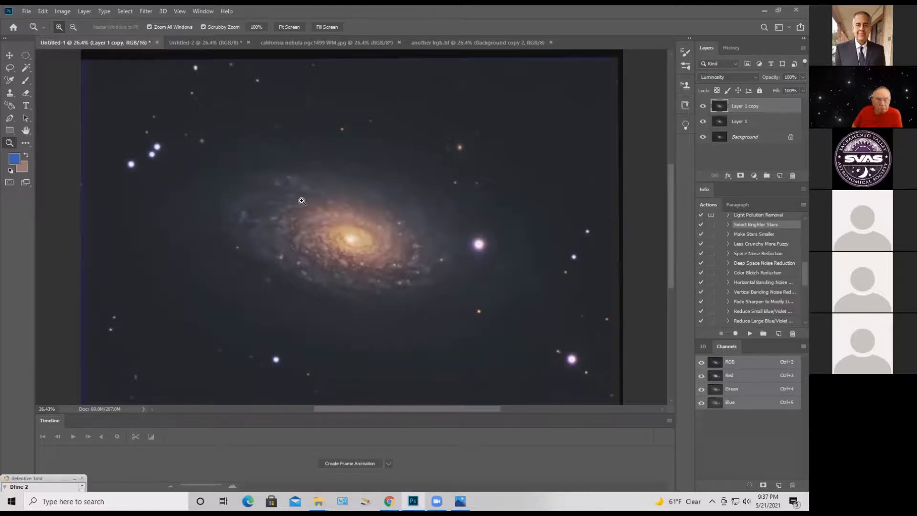
{"action": "mouse_move", "coordinate": [301, 200]}
{"action": "left_mouse_down"}
{"action": "mouse_move", "coordinate": [376, 210]}
{"action": "mouse_move", "coordinate": [305, 202]}
{"action": "left_mouse_up"}
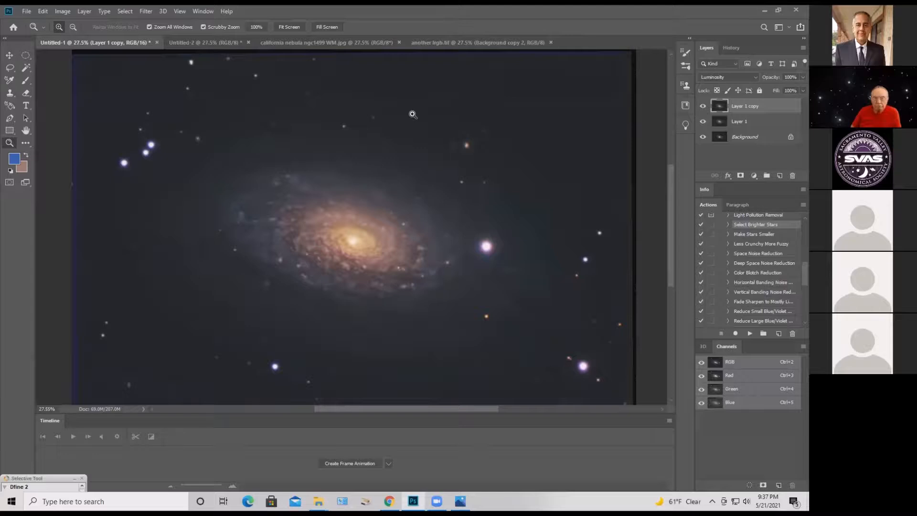
Switch to the California nebula ngc1499 WM image and examine its overall colors and cloud structure at several magnifications
{"action": "left_click", "coordinate": [323, 44]}
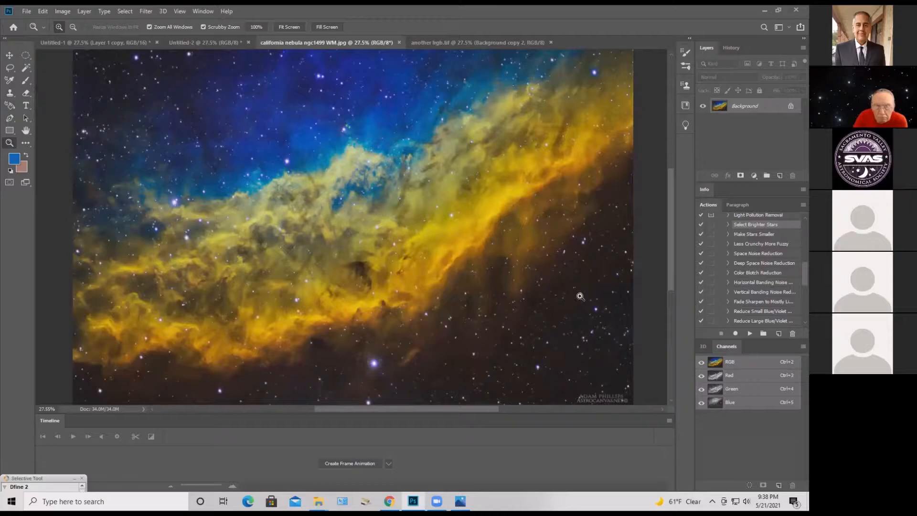
{"action": "left_click_drag", "start_coordinate": [278, 225], "coordinate": [300, 228]}
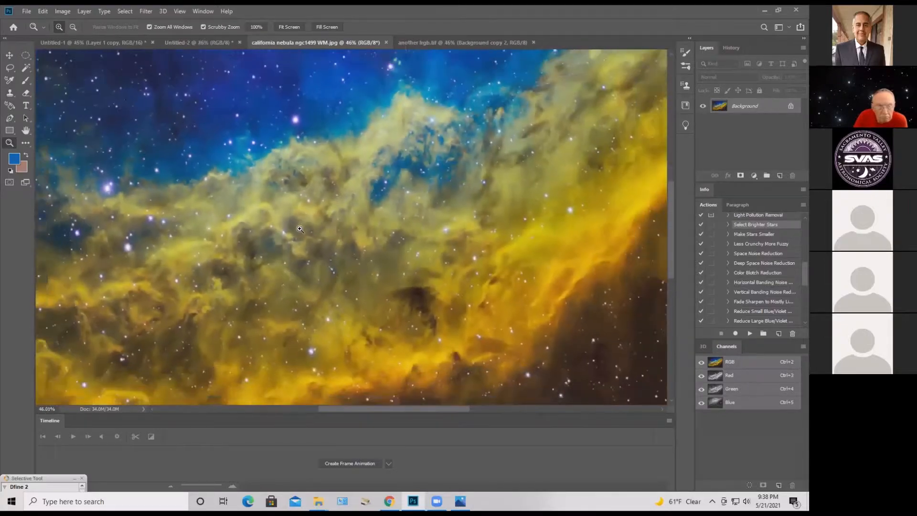
{"action": "left_click_drag", "start_coordinate": [379, 233], "coordinate": [365, 239]}
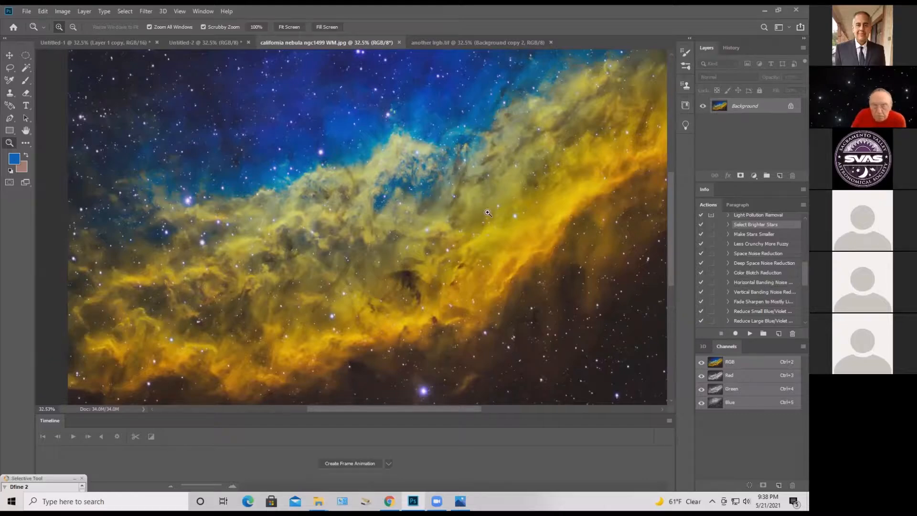
{"action": "left_click_drag", "start_coordinate": [485, 213], "coordinate": [462, 222]}
{"action": "left_click_drag", "start_coordinate": [390, 226], "coordinate": [421, 229]}
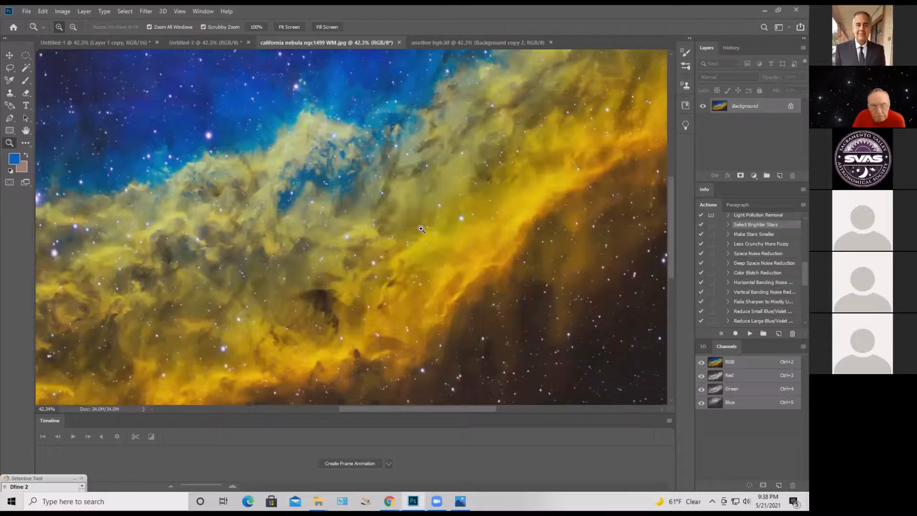
{"action": "left_click_drag", "start_coordinate": [421, 230], "coordinate": [390, 238]}
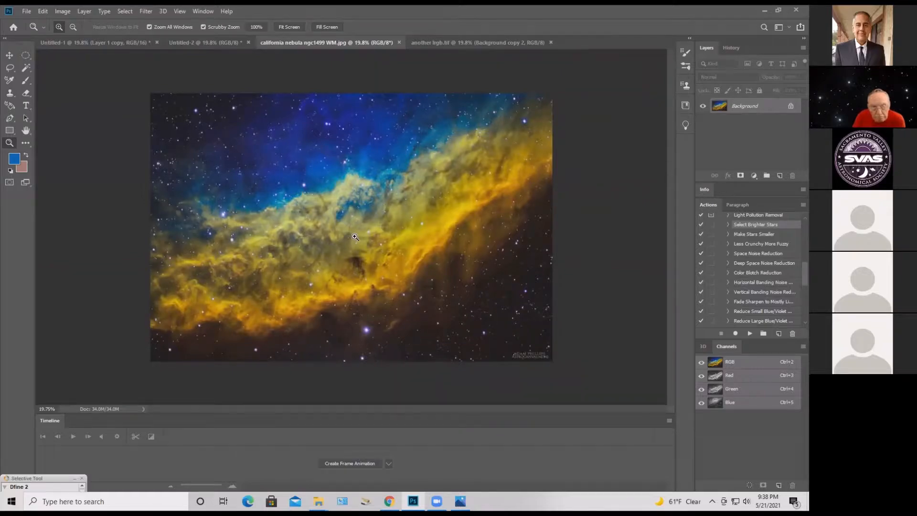
{"action": "left_click_drag", "start_coordinate": [412, 255], "coordinate": [424, 274]}
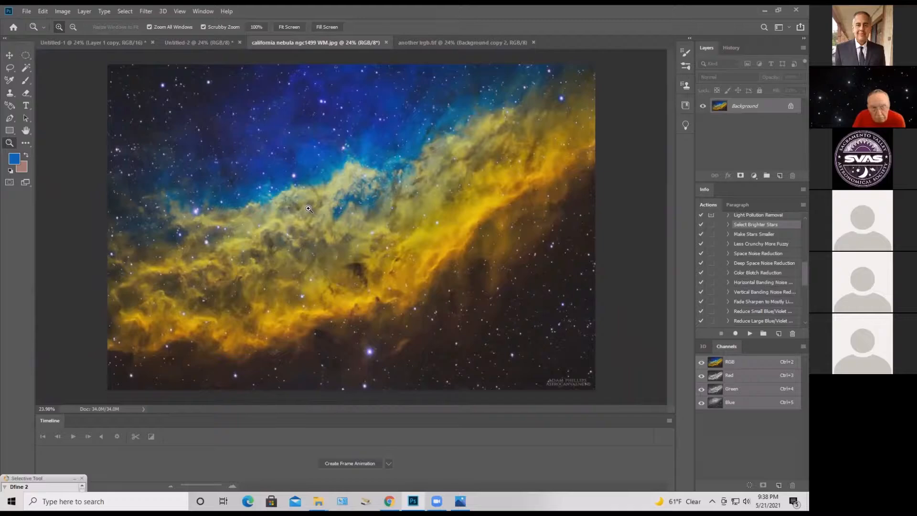
{"action": "left_click_drag", "start_coordinate": [294, 210], "coordinate": [300, 237]}
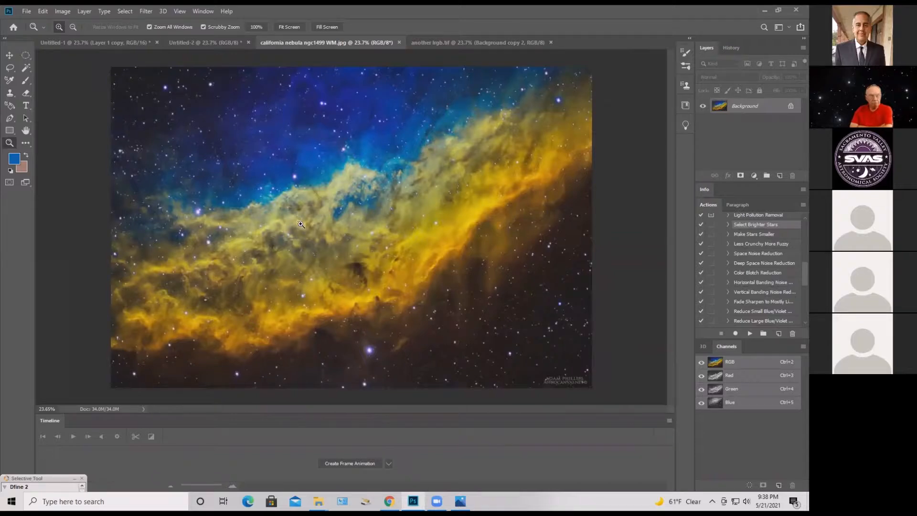
{"action": "left_click_drag", "start_coordinate": [300, 221], "coordinate": [324, 225]}
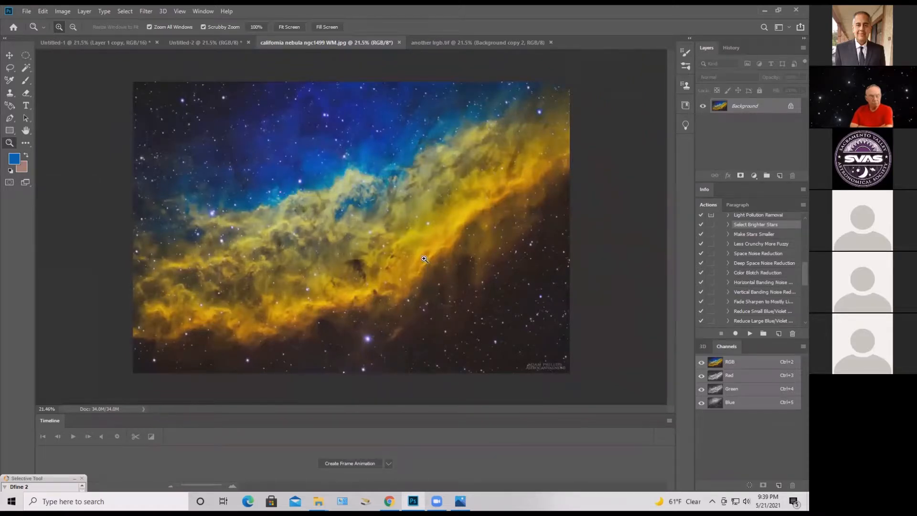
Inspect the nebula's bright orange ridge in close-up and compare it with the view of the whole frame
{"action": "left_click_drag", "start_coordinate": [423, 259], "coordinate": [436, 252]}
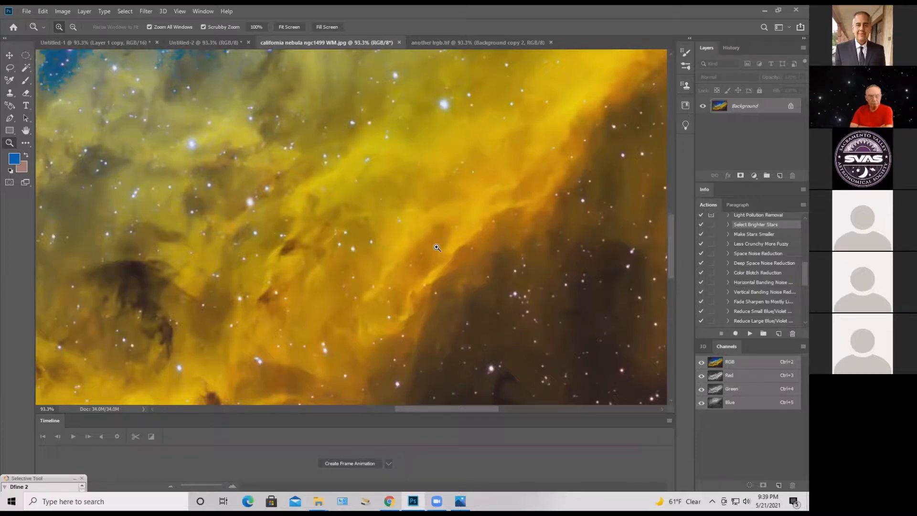
{"action": "scroll", "coordinate": [451, 247], "scroll_direction": "down", "scroll_amount": 10}
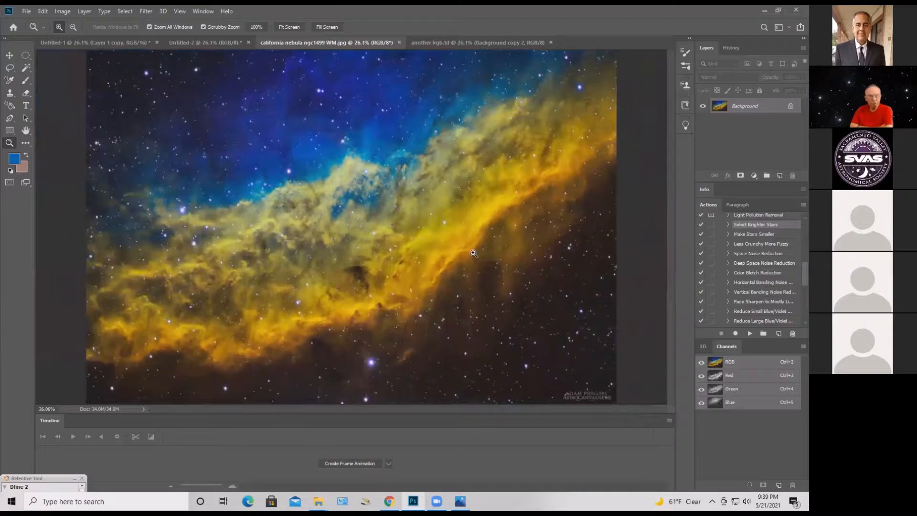
{"action": "scroll", "coordinate": [473, 253], "scroll_direction": "up", "scroll_amount": 5}
{"action": "scroll", "coordinate": [462, 258], "scroll_direction": "down", "scroll_amount": 7}
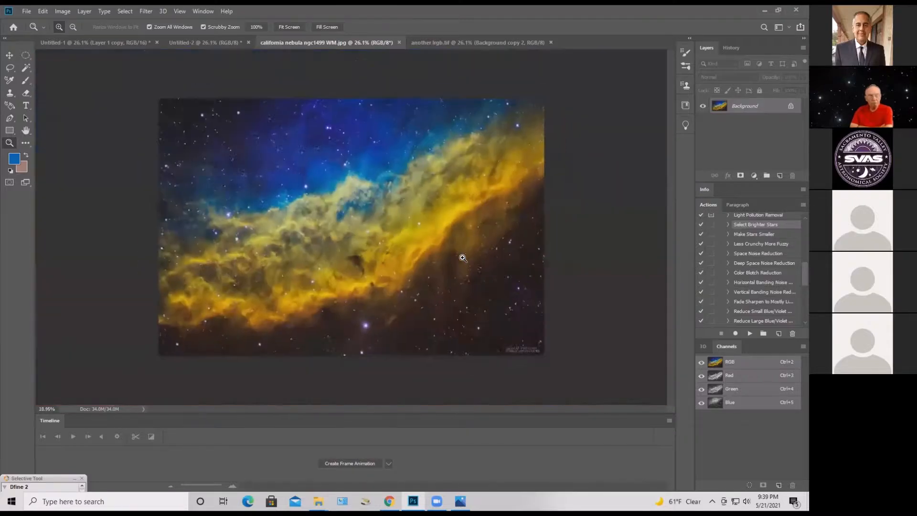
{"action": "scroll", "coordinate": [463, 258], "scroll_direction": "down", "scroll_amount": 1}
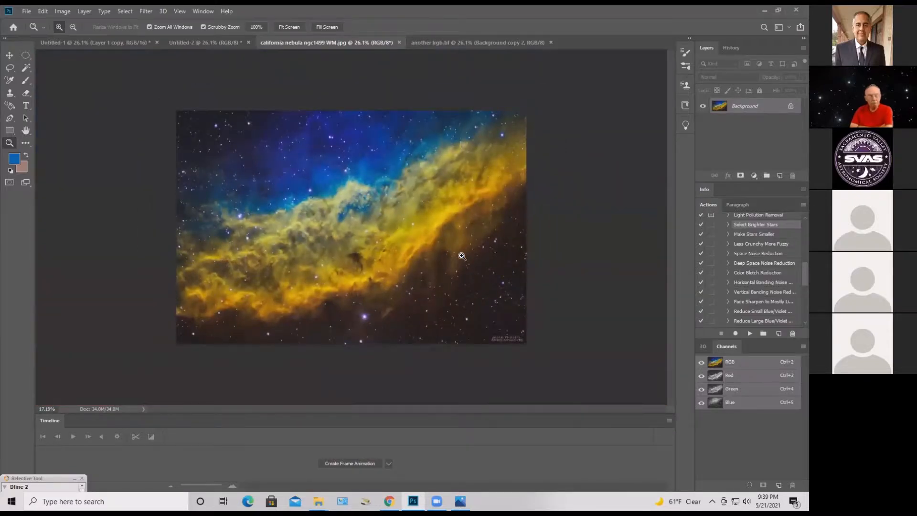
{"action": "scroll", "coordinate": [461, 256], "scroll_direction": "up", "scroll_amount": 2}
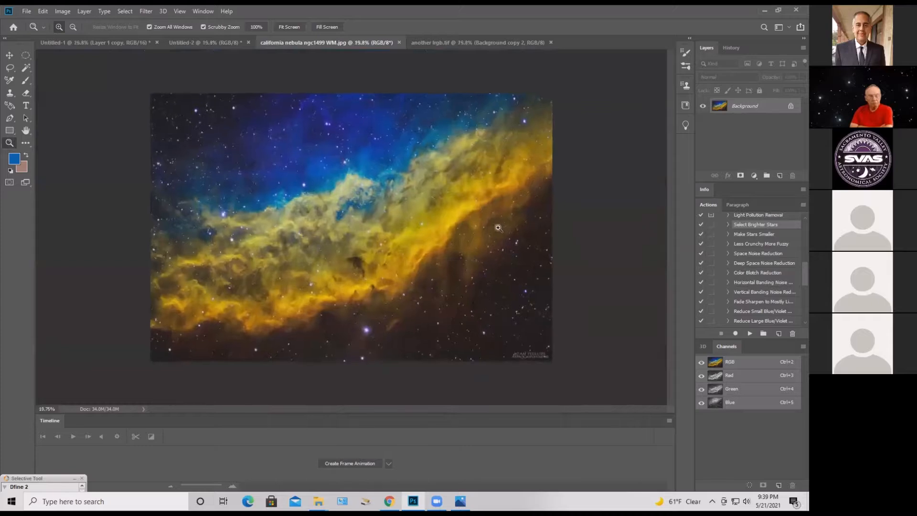
Examine the blue background above the California nebula and the dark star field below it at different magnifications
{"action": "left_click_drag", "start_coordinate": [506, 193], "coordinate": [508, 254]}
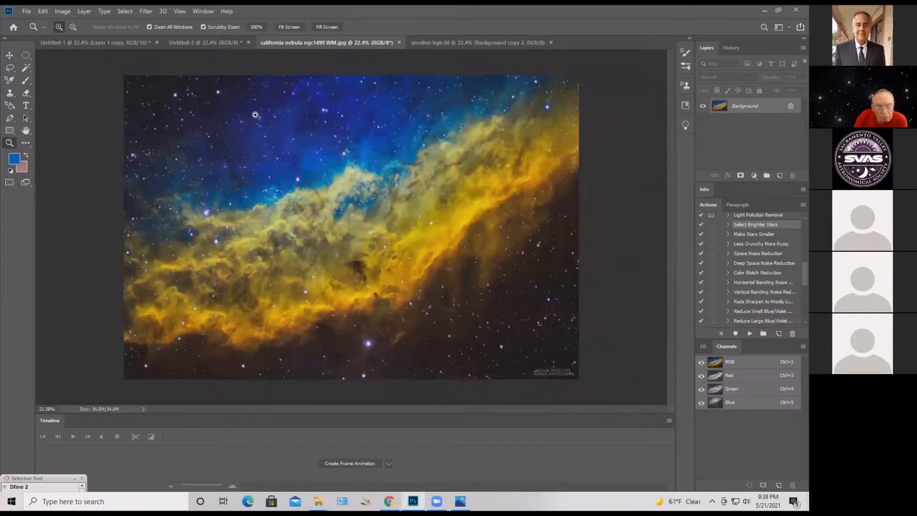
{"action": "left_click_drag", "start_coordinate": [262, 119], "coordinate": [262, 163]}
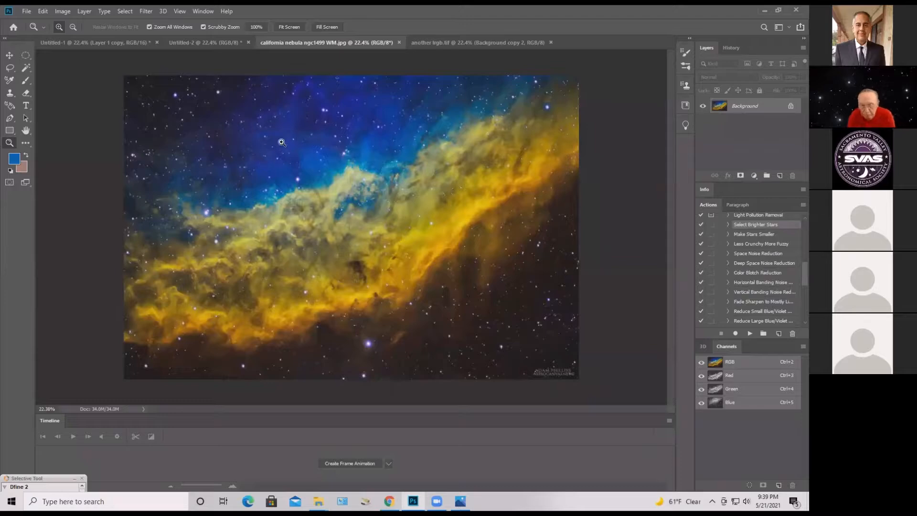
{"action": "left_click_drag", "start_coordinate": [294, 142], "coordinate": [285, 207]}
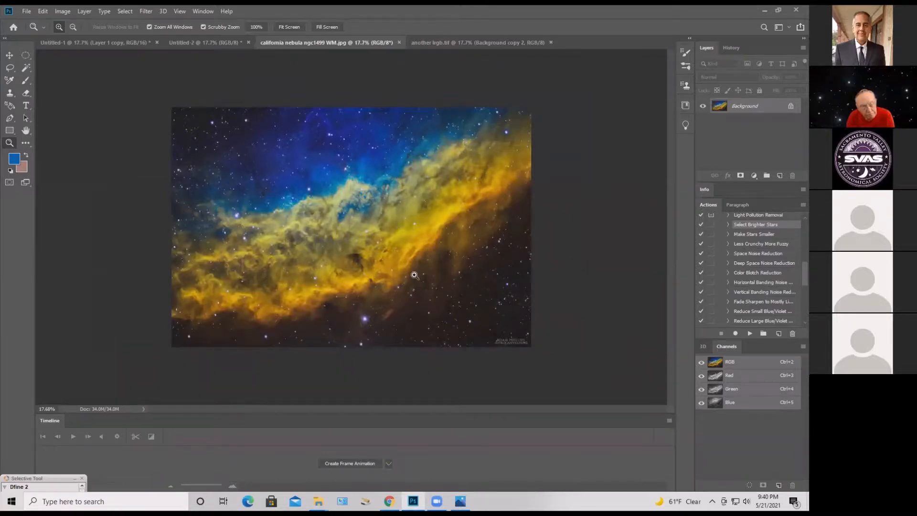
{"action": "left_click_drag", "start_coordinate": [418, 281], "coordinate": [453, 285]}
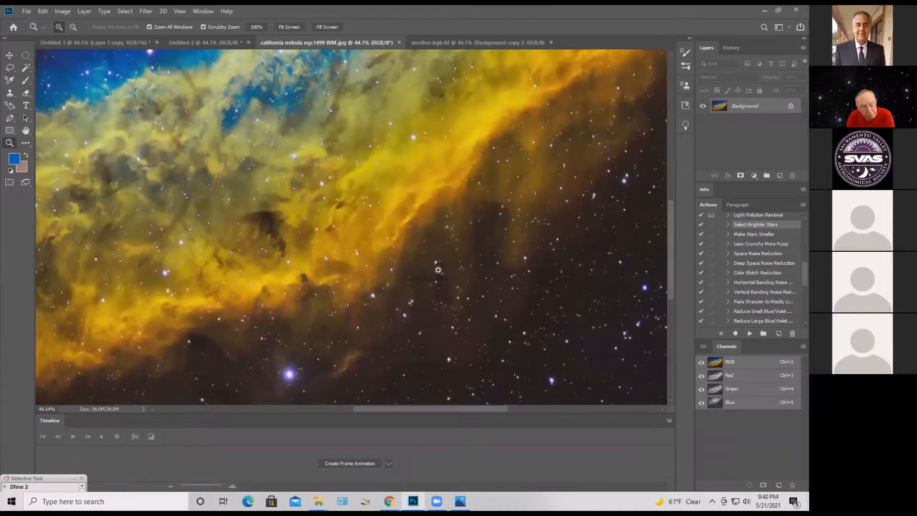
{"action": "mouse_move", "coordinate": [436, 267]}
{"action": "left_mouse_down"}
{"action": "mouse_move", "coordinate": [527, 279]}
{"action": "mouse_move", "coordinate": [433, 297]}
{"action": "mouse_move", "coordinate": [435, 265]}
{"action": "left_mouse_up"}
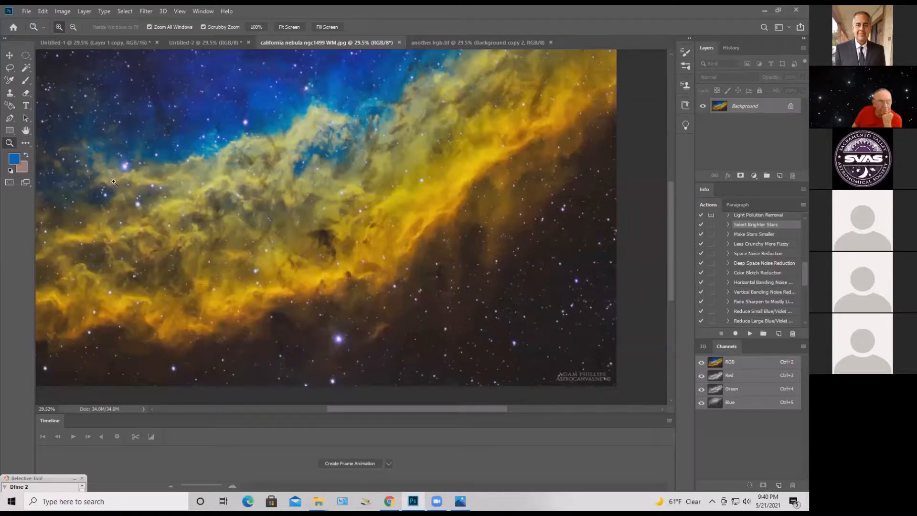
{"action": "left_click_drag", "start_coordinate": [332, 188], "coordinate": [310, 214]}
{"action": "left_click_drag", "start_coordinate": [362, 225], "coordinate": [382, 229]}
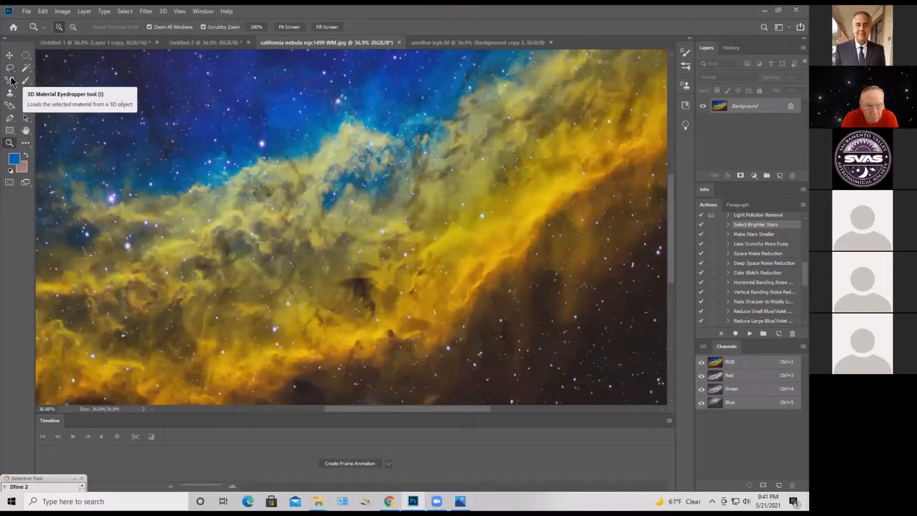
{"action": "left_click", "coordinate": [63, 13]}
{"action": "left_click", "coordinate": [73, 13]}
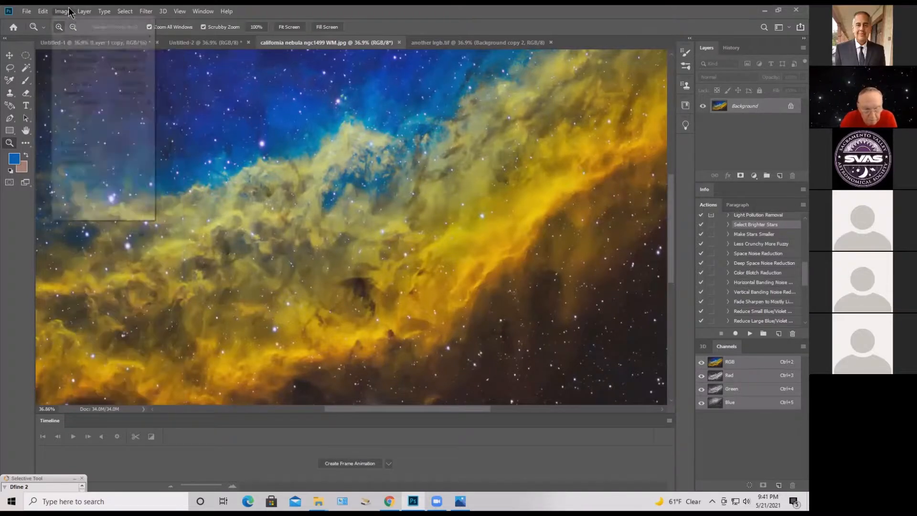
{"action": "left_click", "coordinate": [71, 12]}
{"action": "mouse_move", "coordinate": [147, 40]}
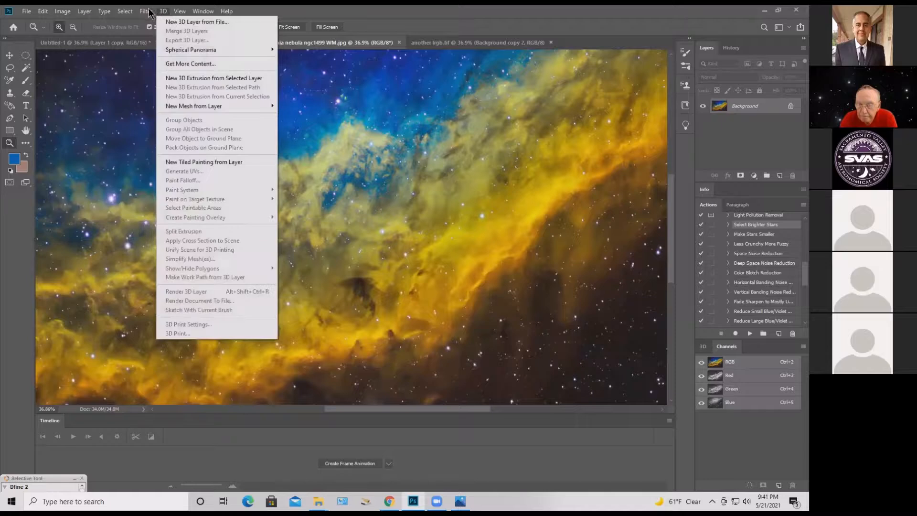
{"action": "mouse_move", "coordinate": [148, 12]}
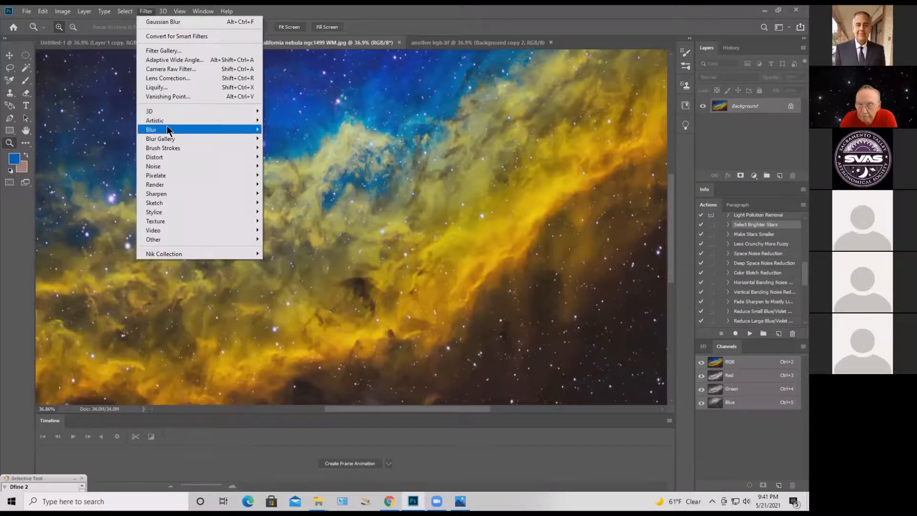
{"action": "mouse_move", "coordinate": [168, 127]}
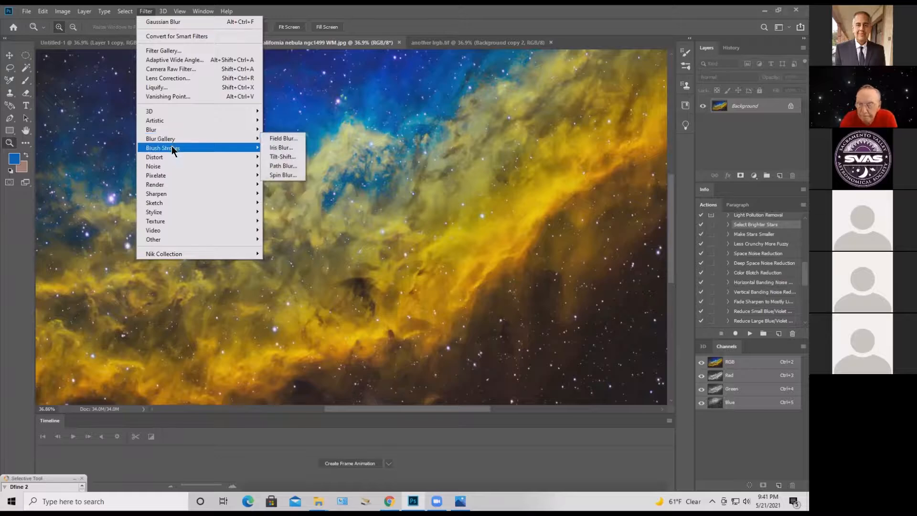
{"action": "mouse_move", "coordinate": [171, 158]}
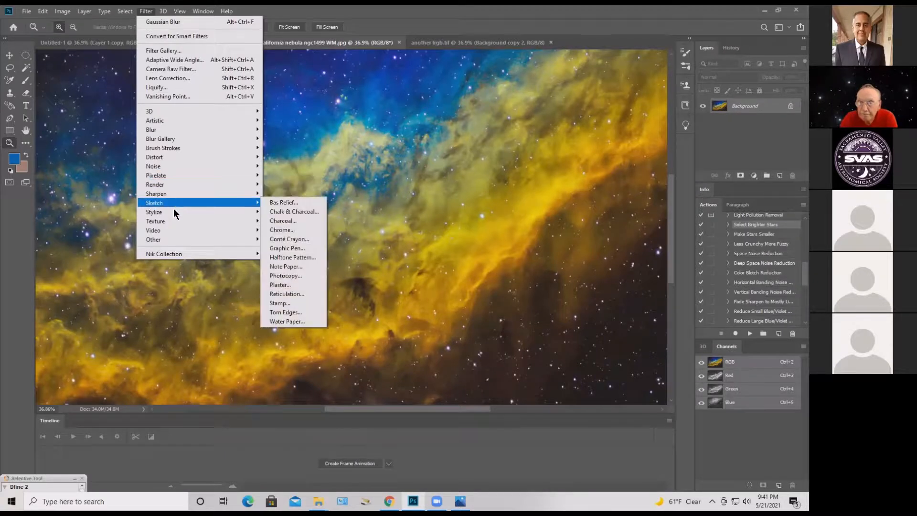
{"action": "mouse_move", "coordinate": [173, 240]}
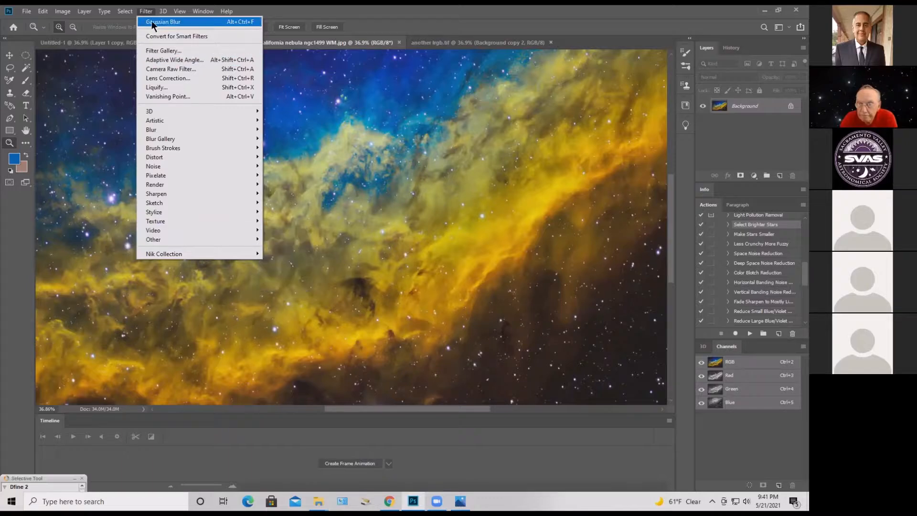
{"action": "mouse_move", "coordinate": [84, 13]}
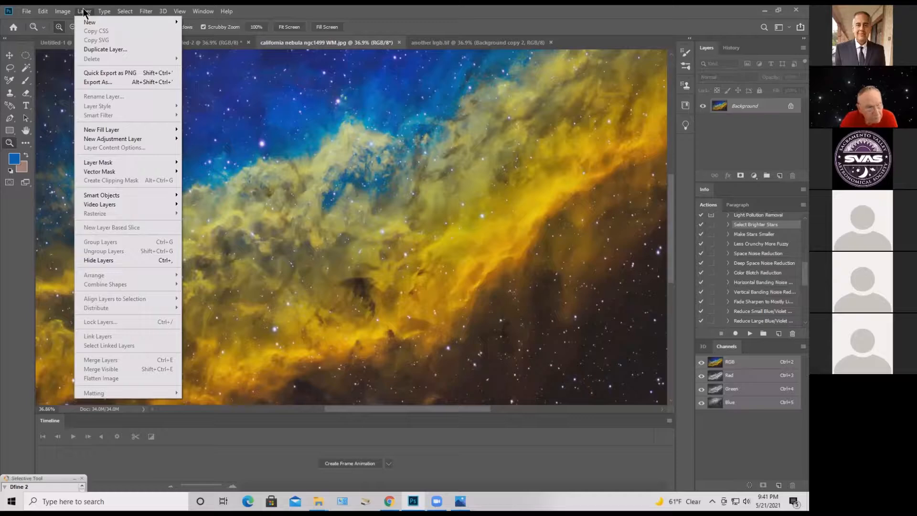
{"action": "mouse_move", "coordinate": [217, 13]}
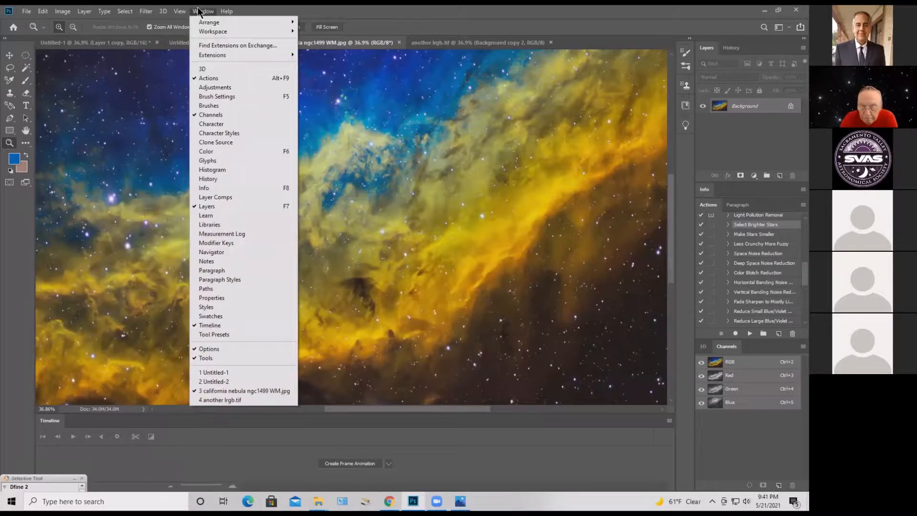
{"action": "left_click", "coordinate": [199, 12]}
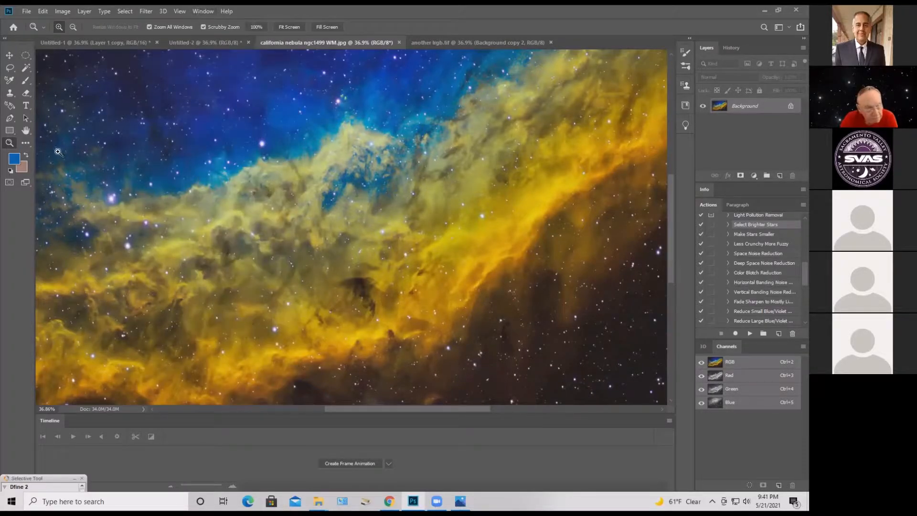
View the whole California nebula frame and compare its colors with the Untitled-2 version of the same nebula
{"action": "left_click_drag", "start_coordinate": [186, 229], "coordinate": [154, 235]}
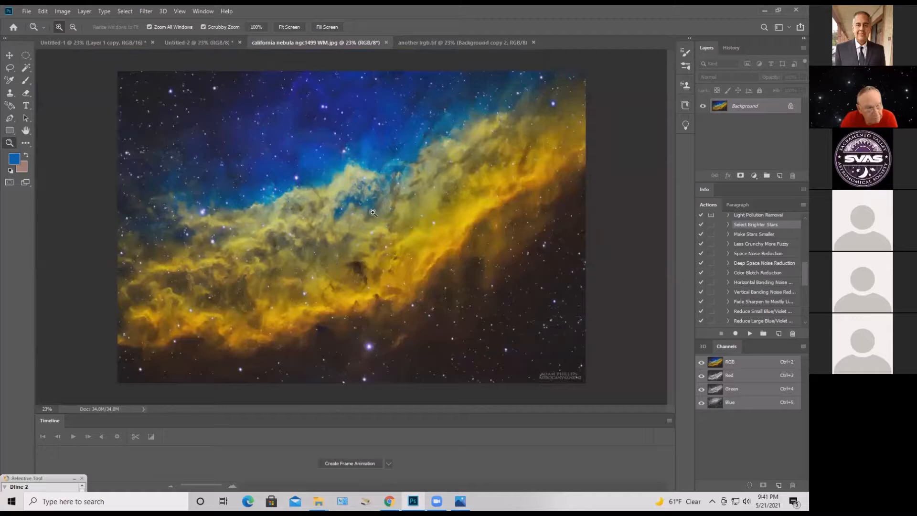
{"action": "left_click", "coordinate": [205, 44]}
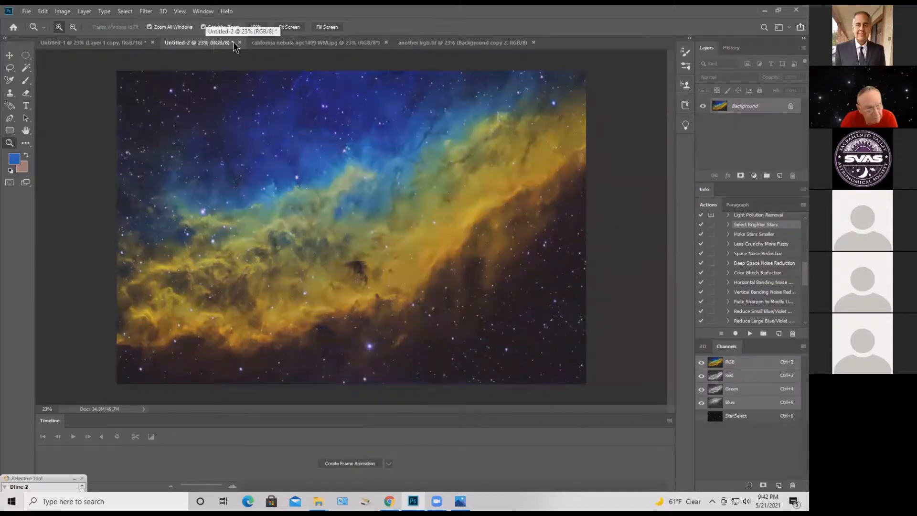
{"action": "left_click", "coordinate": [282, 42]}
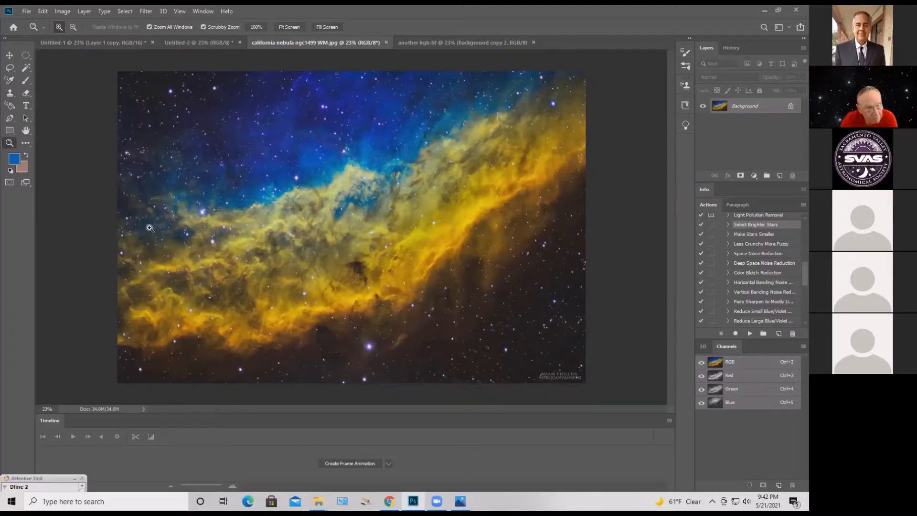
Switch to the another lrgb.tif galaxy image and examine the galaxy and its surrounding stars at different magnifications
{"action": "left_click", "coordinate": [446, 42]}
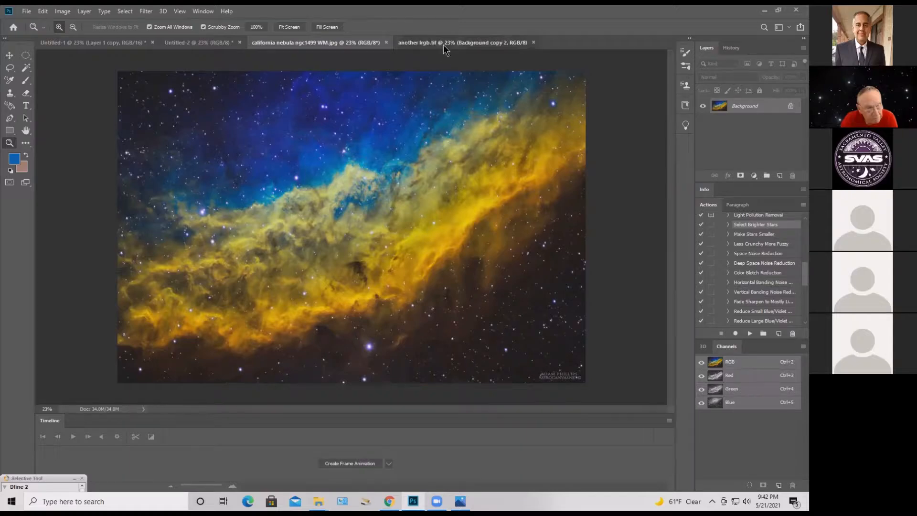
{"action": "left_click_drag", "start_coordinate": [326, 221], "coordinate": [322, 311]}
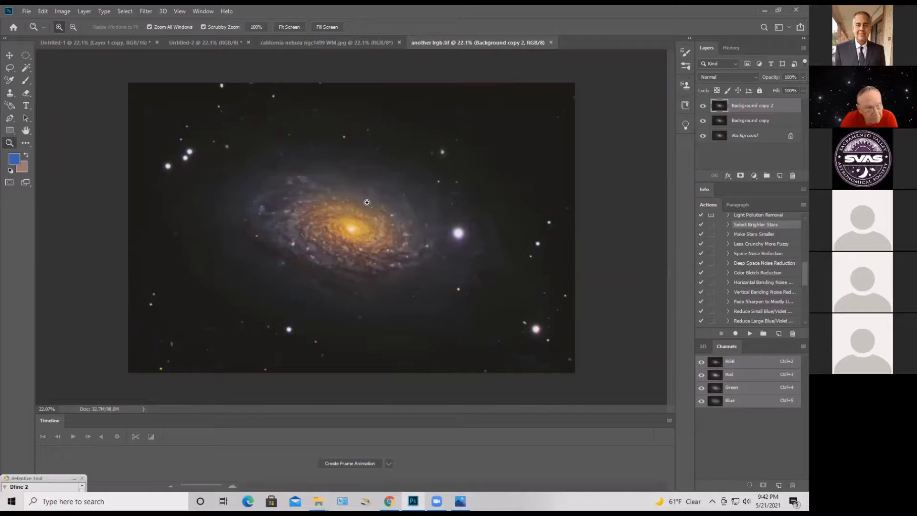
{"action": "left_click", "coordinate": [189, 155]}
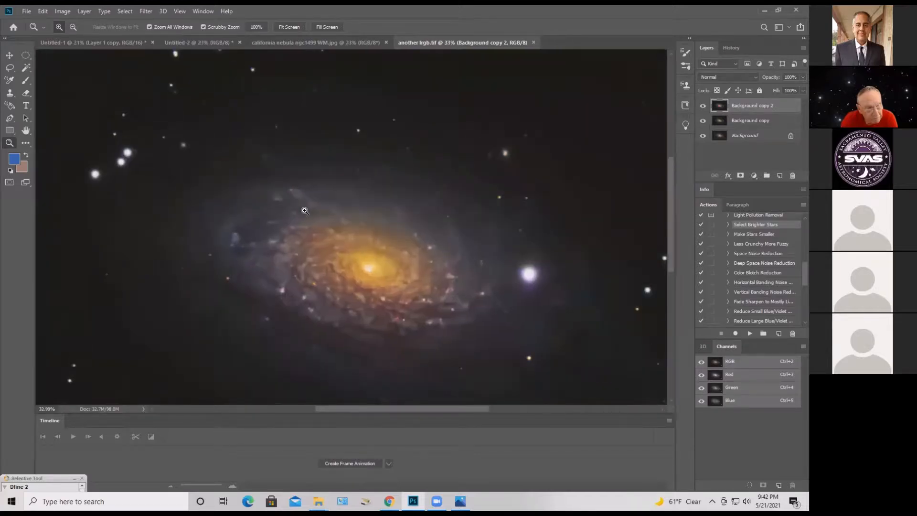
{"action": "left_click_drag", "start_coordinate": [360, 241], "coordinate": [348, 248]}
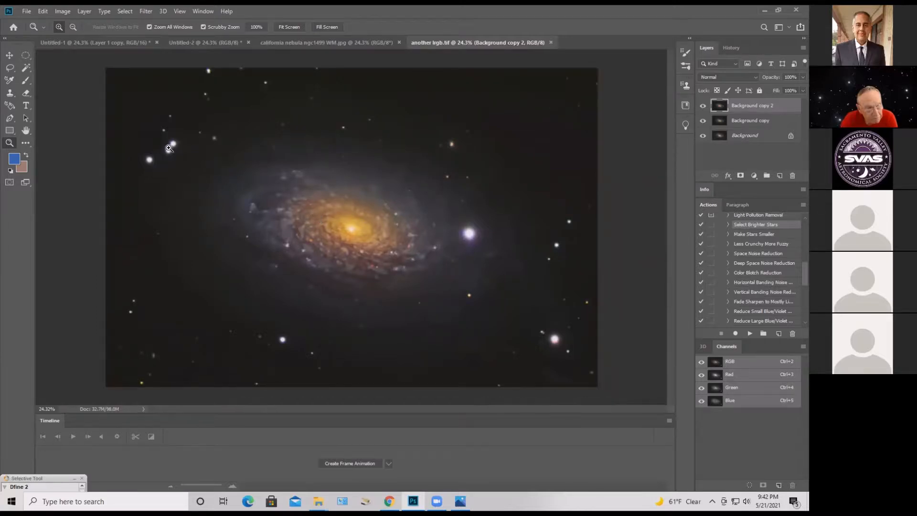
{"action": "left_click_drag", "start_coordinate": [168, 147], "coordinate": [206, 153]}
{"action": "left_click_drag", "start_coordinate": [417, 221], "coordinate": [363, 235]}
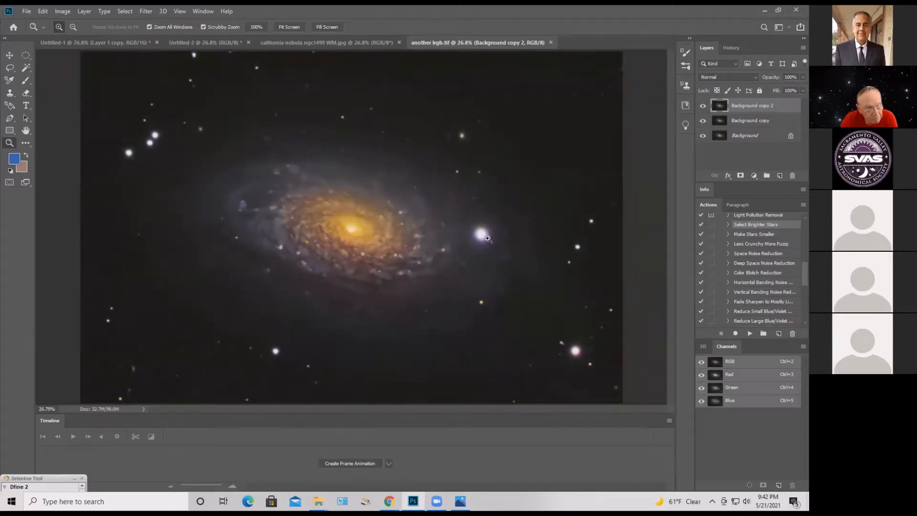
Inspect the galaxy's golden core and the bright star beside it in close-up, then return to the whole frame
{"action": "left_click_drag", "start_coordinate": [488, 239], "coordinate": [348, 197]}
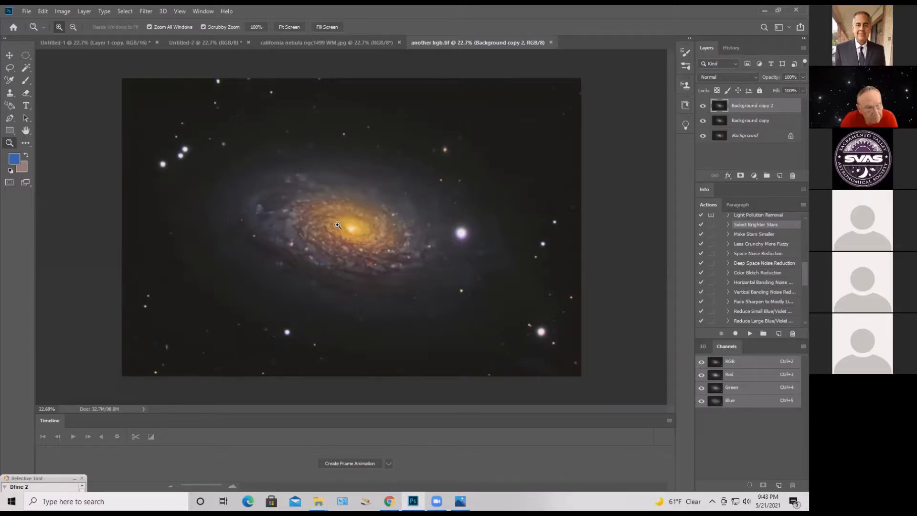
{"action": "left_click_drag", "start_coordinate": [339, 225], "coordinate": [357, 253]}
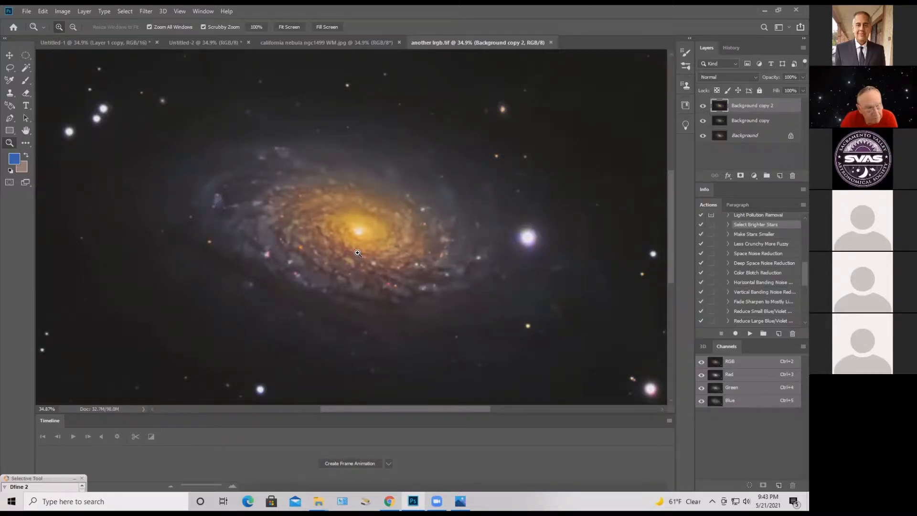
{"action": "mouse_move", "coordinate": [363, 253]}
{"action": "left_mouse_down"}
{"action": "mouse_move", "coordinate": [373, 238]}
{"action": "mouse_move", "coordinate": [404, 237]}
{"action": "mouse_move", "coordinate": [369, 242]}
{"action": "left_mouse_up"}
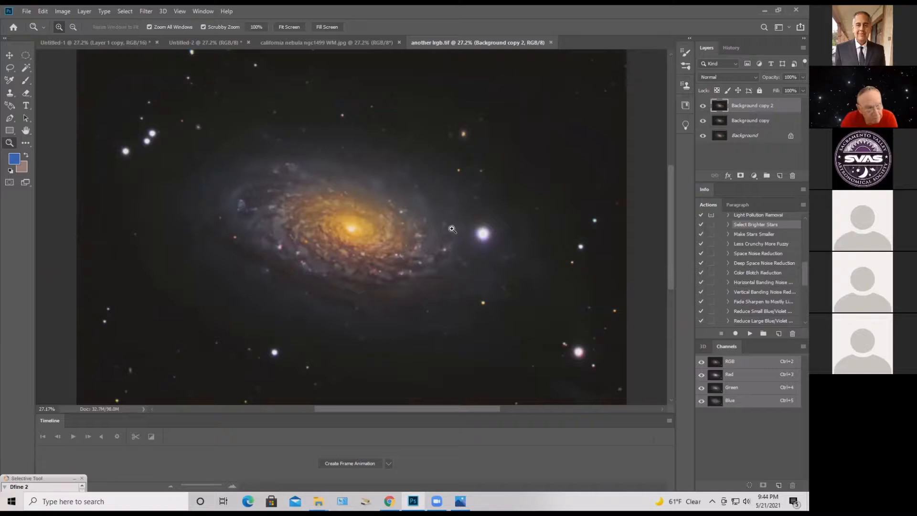
{"action": "left_click_drag", "start_coordinate": [486, 237], "coordinate": [471, 268]}
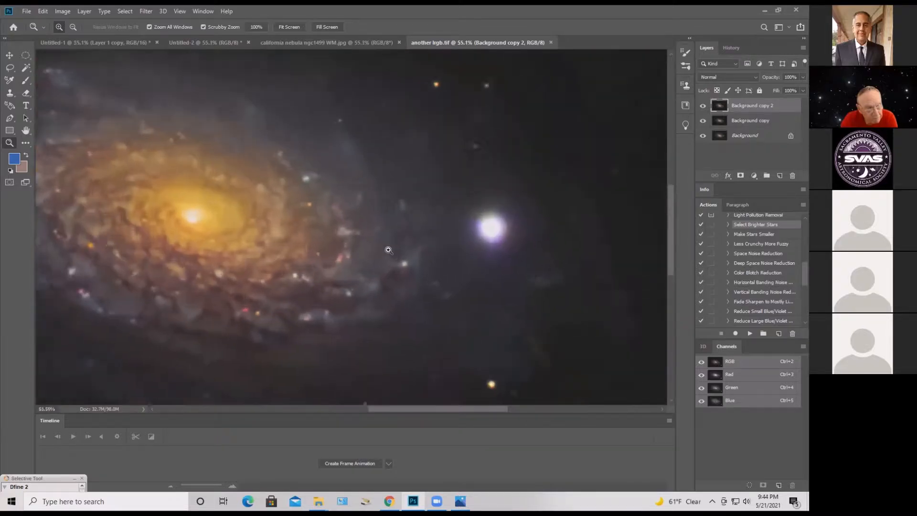
{"action": "left_click_drag", "start_coordinate": [372, 248], "coordinate": [282, 236]}
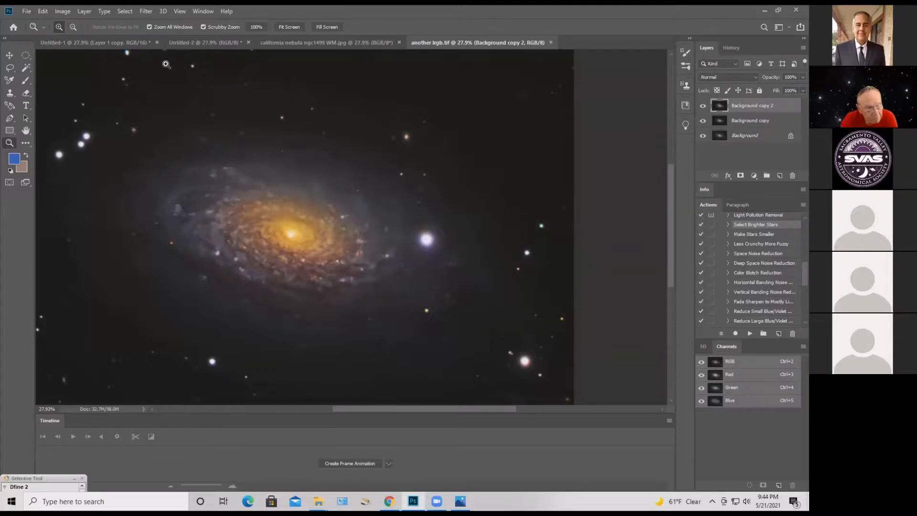
{"action": "left_click_drag", "start_coordinate": [304, 236], "coordinate": [288, 252]}
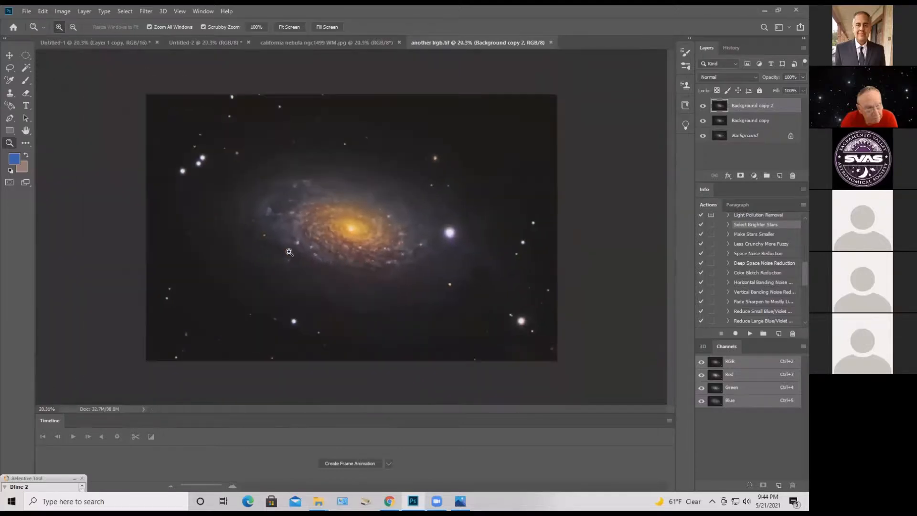
{"action": "left_click_drag", "start_coordinate": [354, 233], "coordinate": [360, 272]}
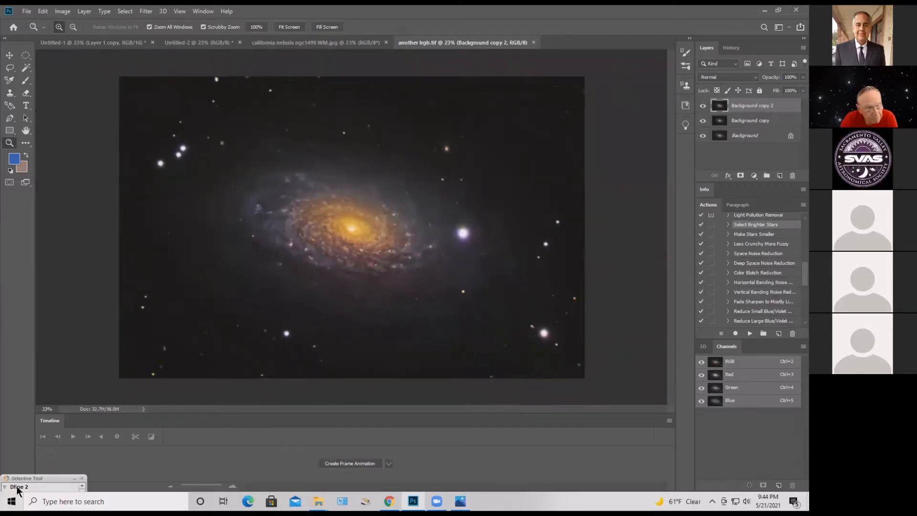
Switch to File Explorer, open the m63 pics folder on the Backup Plus (E:) drive and examine its image thumbnails
{"action": "left_click", "coordinate": [11, 501]}
{"action": "mouse_move", "coordinate": [16, 477]}
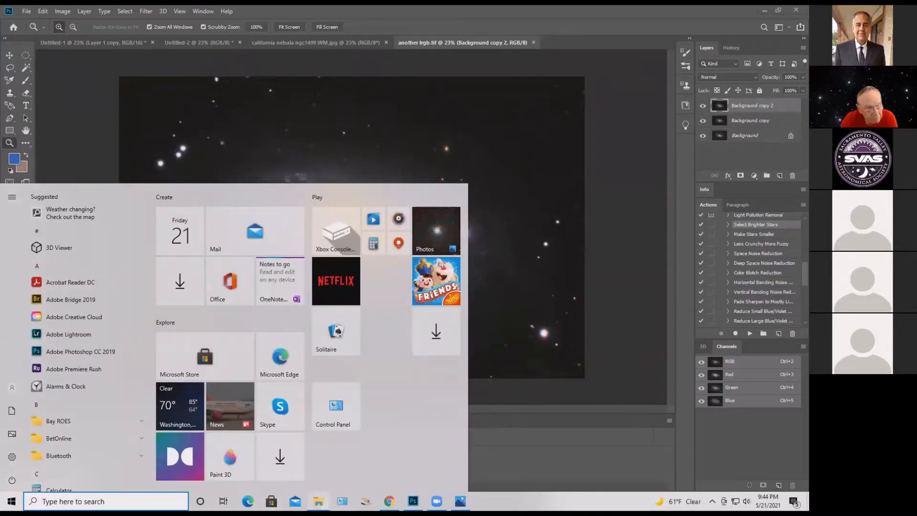
{"action": "mouse_move", "coordinate": [318, 501]}
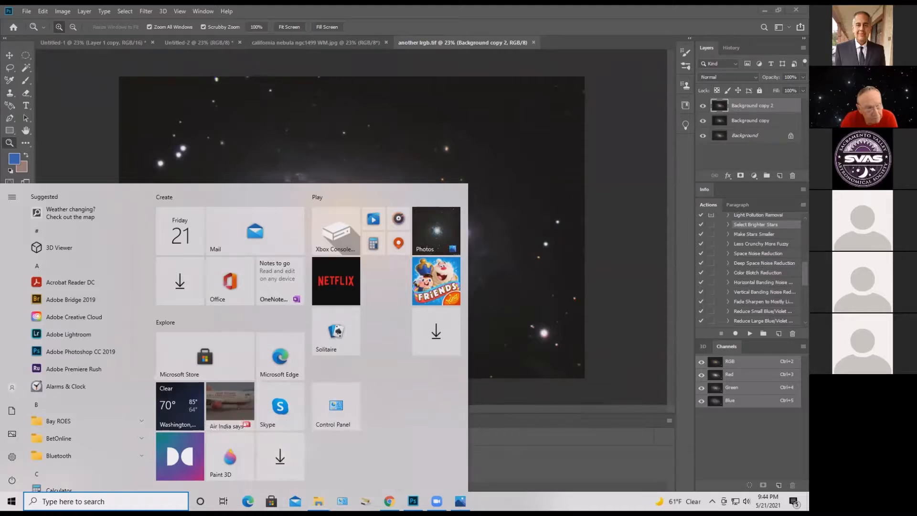
{"action": "left_click", "coordinate": [300, 483]}
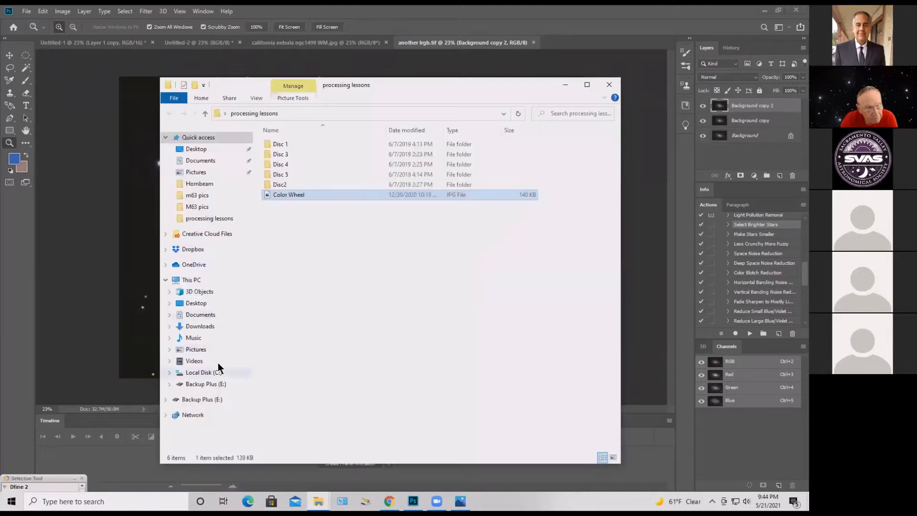
{"action": "left_click", "coordinate": [212, 399]}
{"action": "double_click", "coordinate": [285, 157]}
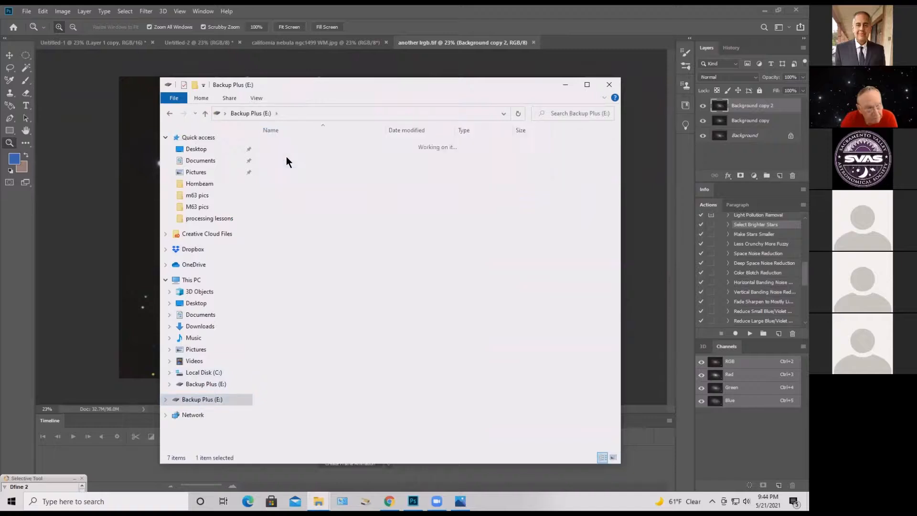
{"action": "double_click", "coordinate": [308, 202]}
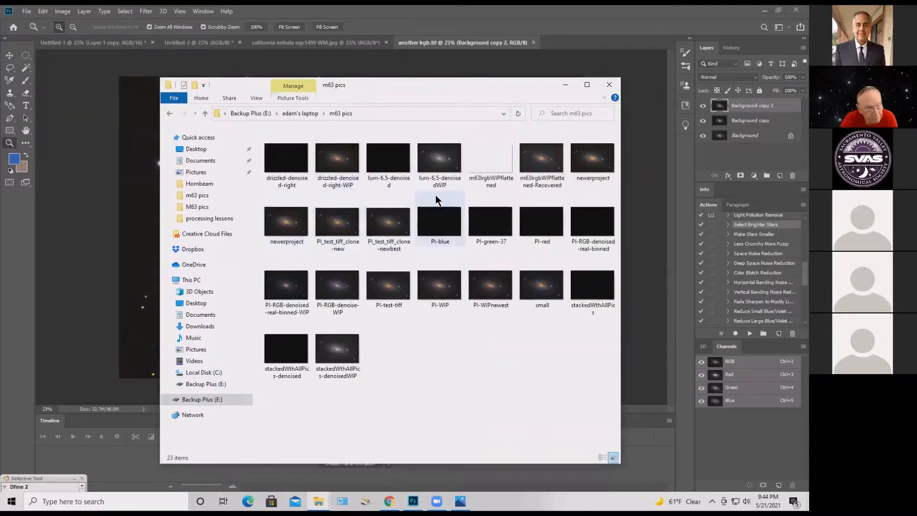
{"action": "mouse_move", "coordinate": [440, 167]}
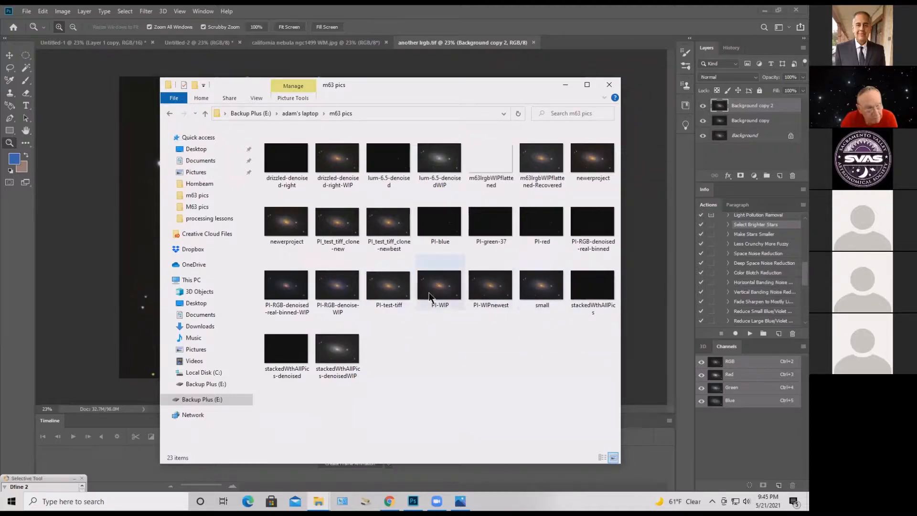
{"action": "mouse_move", "coordinate": [431, 295]}
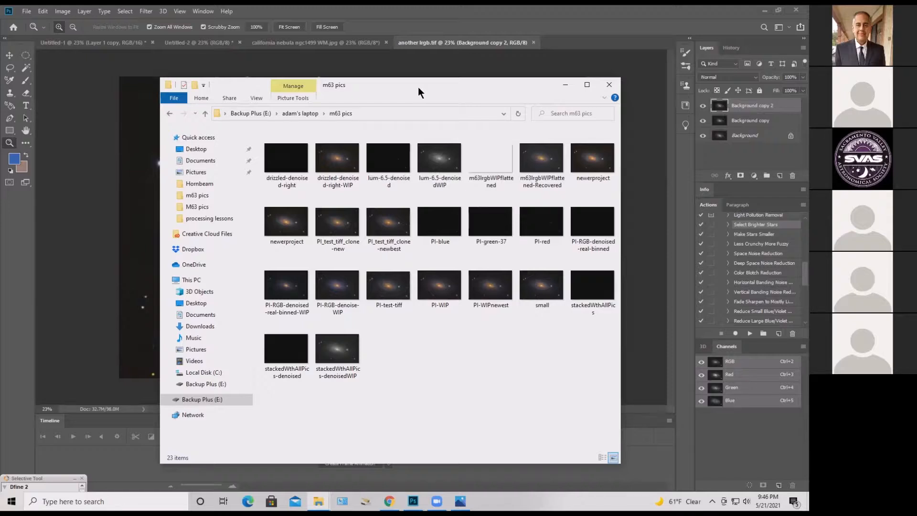
Reposition the File Explorer window and open the aJPEG images folder on the Desktop
{"action": "left_click_drag", "start_coordinate": [421, 87], "coordinate": [423, 86]}
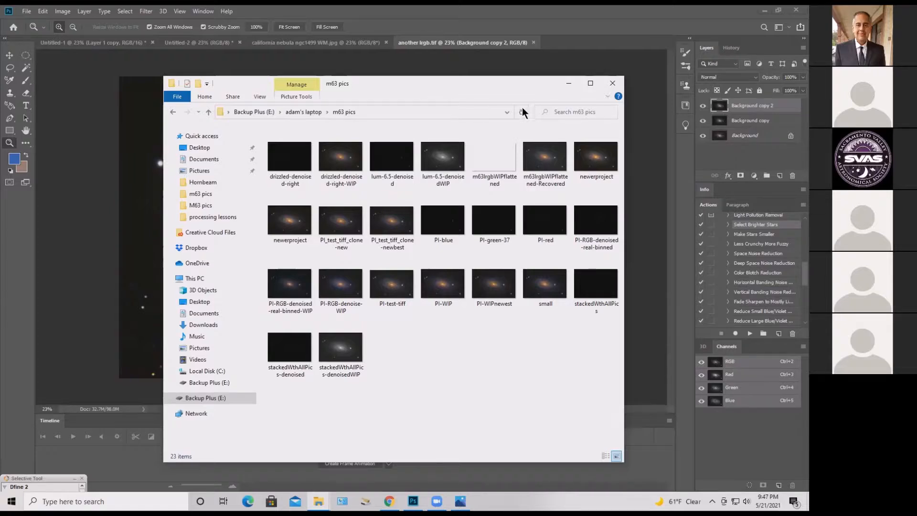
{"action": "left_click_drag", "start_coordinate": [515, 86], "coordinate": [538, 78]}
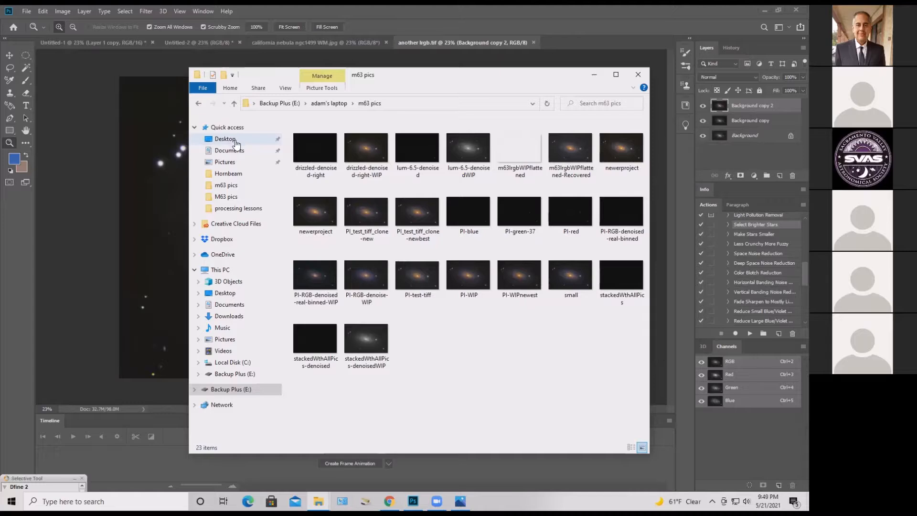
{"action": "left_click", "coordinate": [234, 144]}
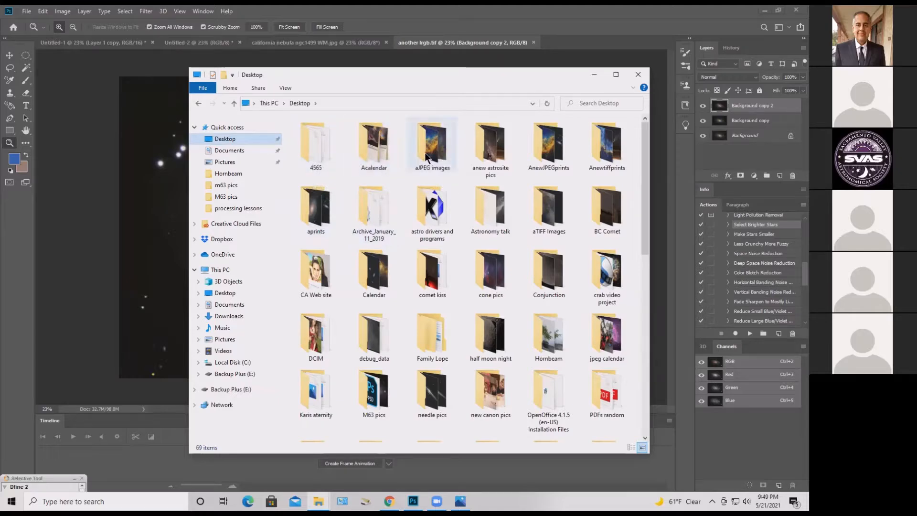
{"action": "double_click", "coordinate": [436, 145]}
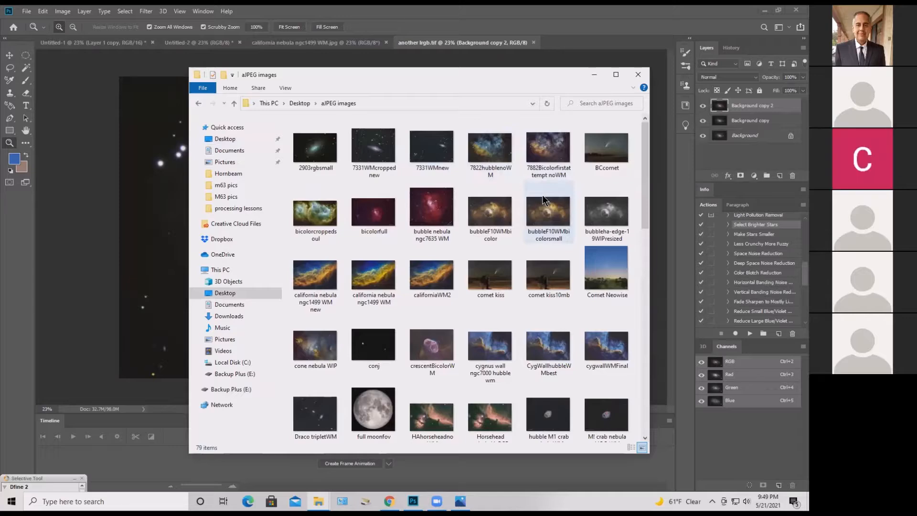
Browse the aJPEG images folder and place cygwallWMFinal as a new layer in the another lrgb.tif image
{"action": "scroll", "coordinate": [544, 200], "scroll_direction": "down", "scroll_amount": 3}
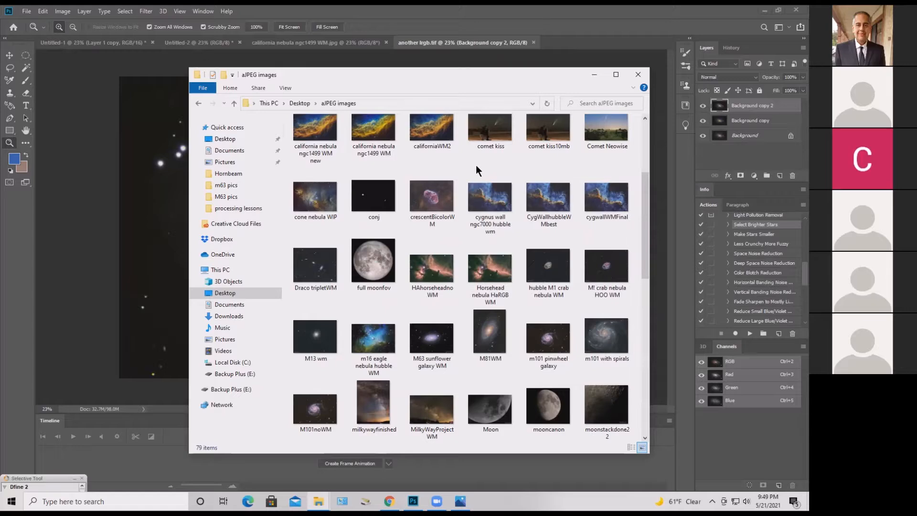
{"action": "left_click", "coordinate": [413, 501]}
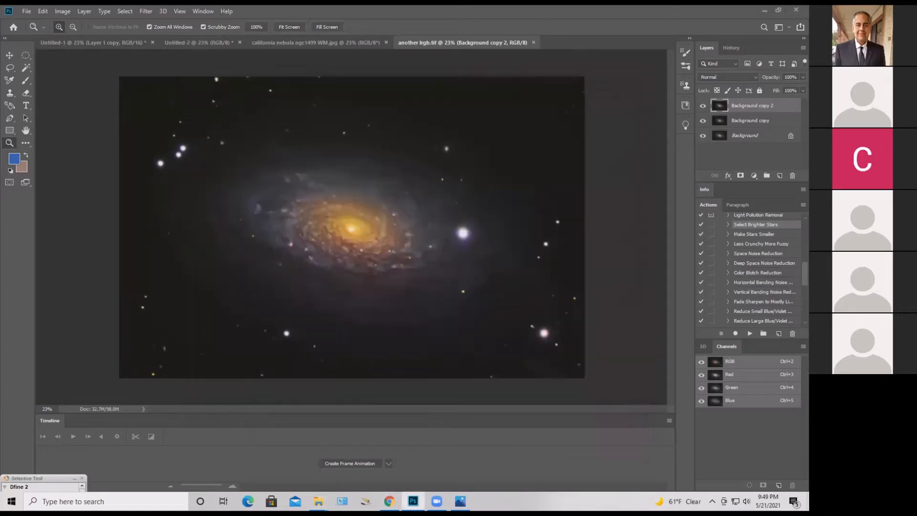
{"action": "left_click", "coordinate": [413, 501]}
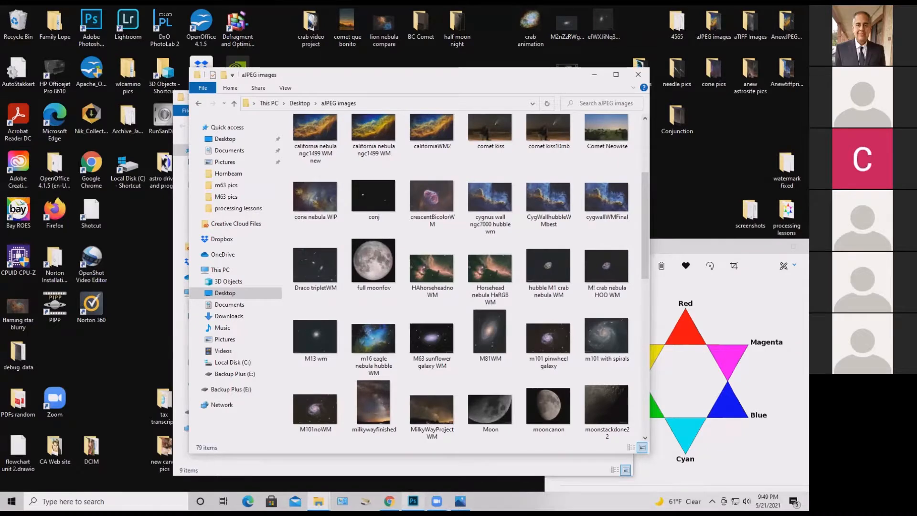
{"action": "left_click", "coordinate": [413, 501]}
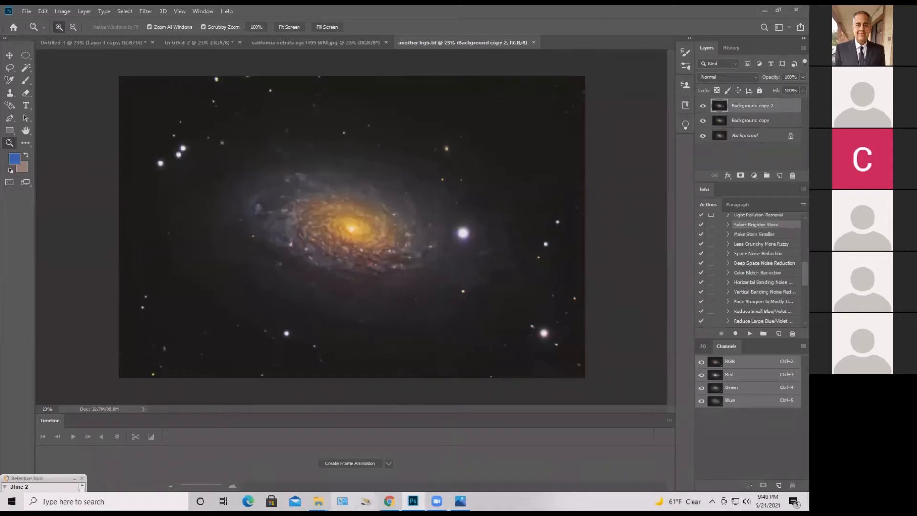
{"action": "mouse_move", "coordinate": [318, 501]}
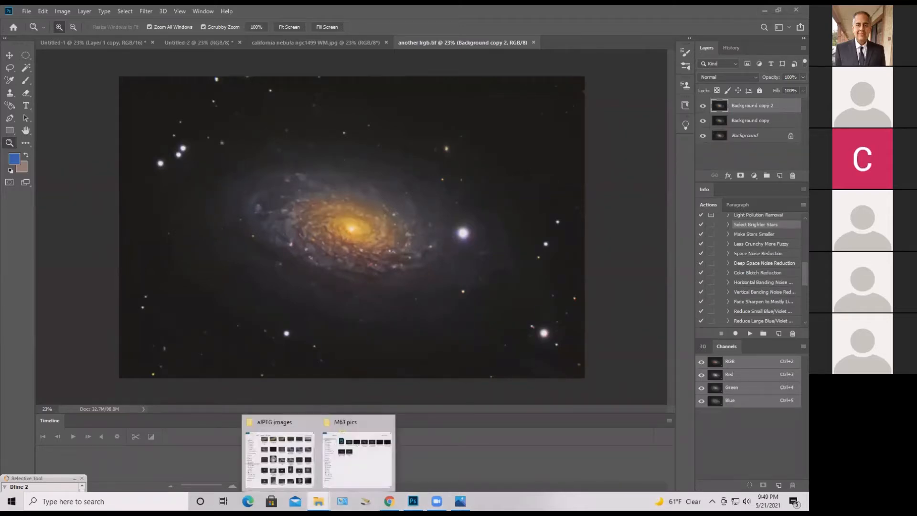
{"action": "left_click", "coordinate": [308, 473]}
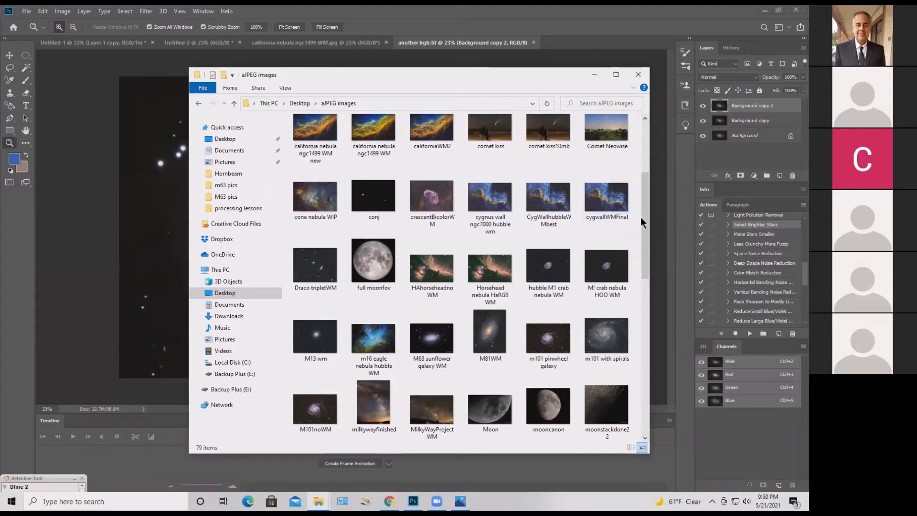
{"action": "left_click_drag", "start_coordinate": [606, 205], "coordinate": [107, 181]}
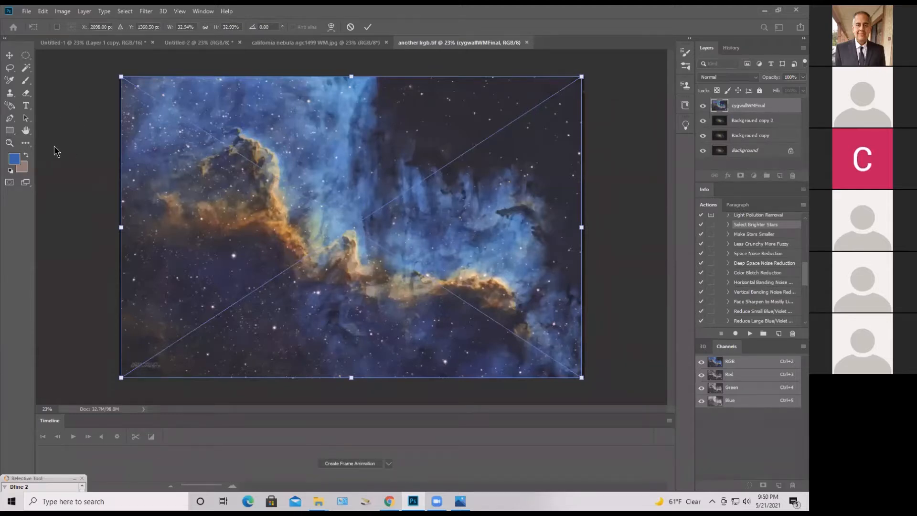
{"action": "left_click", "coordinate": [10, 143]}
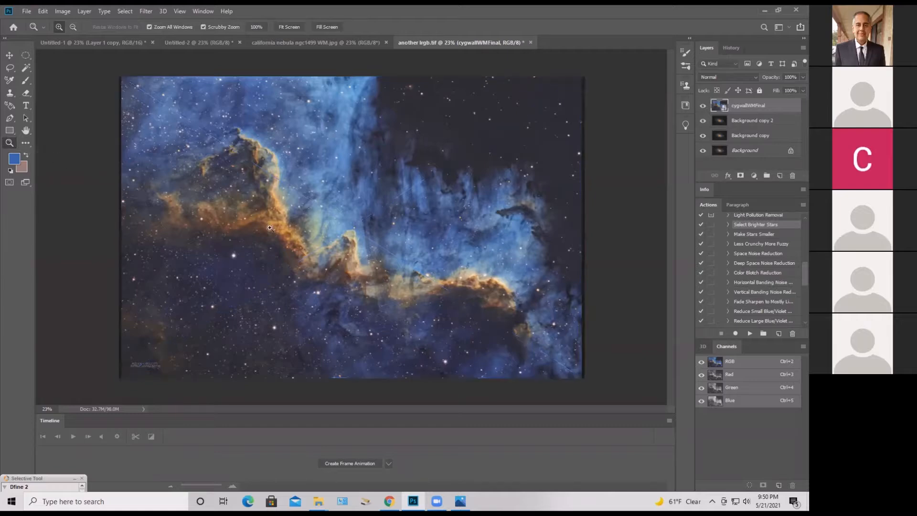
Examine the nebula's golden ridge and surrounding blue gas at different magnifications, ending on the whole frame
{"action": "left_click_drag", "start_coordinate": [290, 201], "coordinate": [307, 103]}
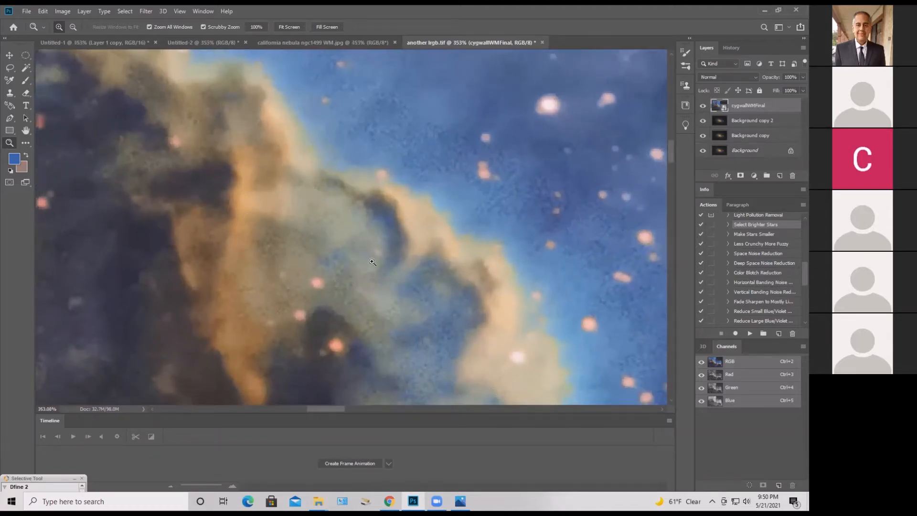
{"action": "left_click_drag", "start_coordinate": [383, 251], "coordinate": [316, 294]}
{"action": "left_click_drag", "start_coordinate": [375, 308], "coordinate": [340, 308]}
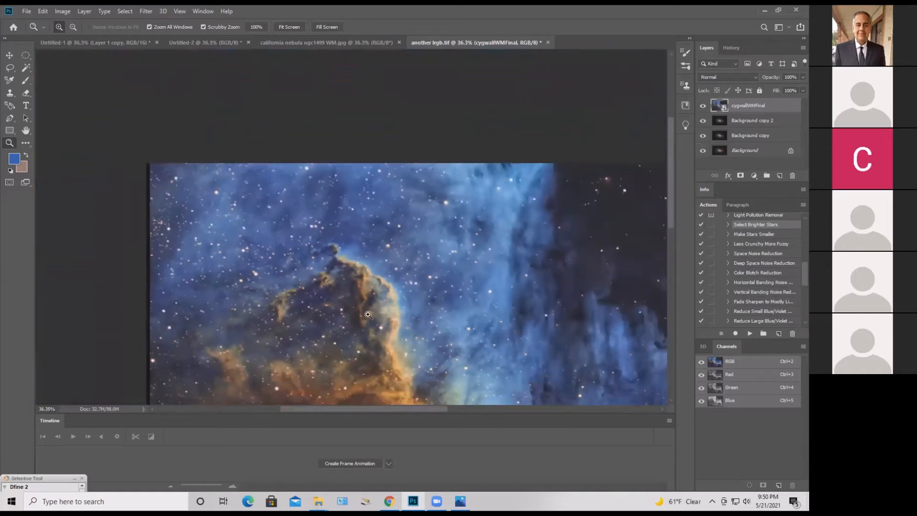
{"action": "left_click_drag", "start_coordinate": [405, 314], "coordinate": [371, 313]}
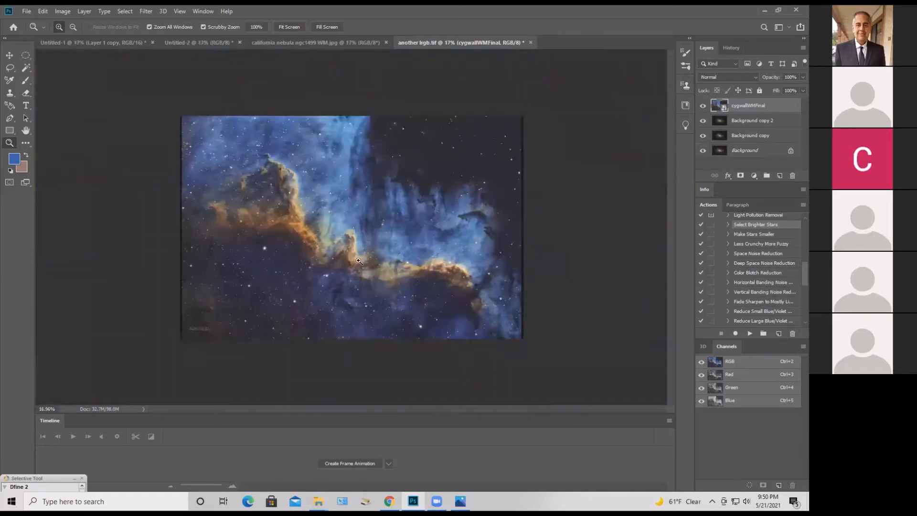
{"action": "left_click_drag", "start_coordinate": [352, 237], "coordinate": [372, 258]}
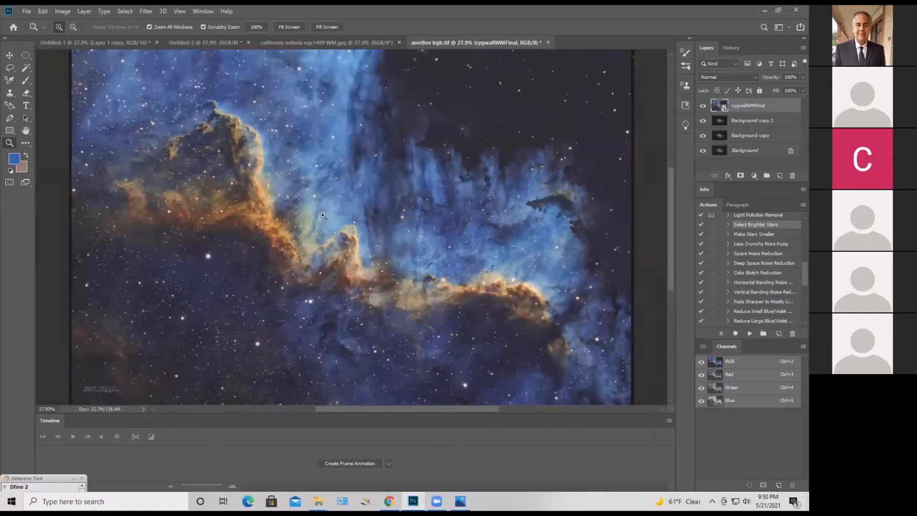
{"action": "left_click_drag", "start_coordinate": [324, 216], "coordinate": [311, 202]}
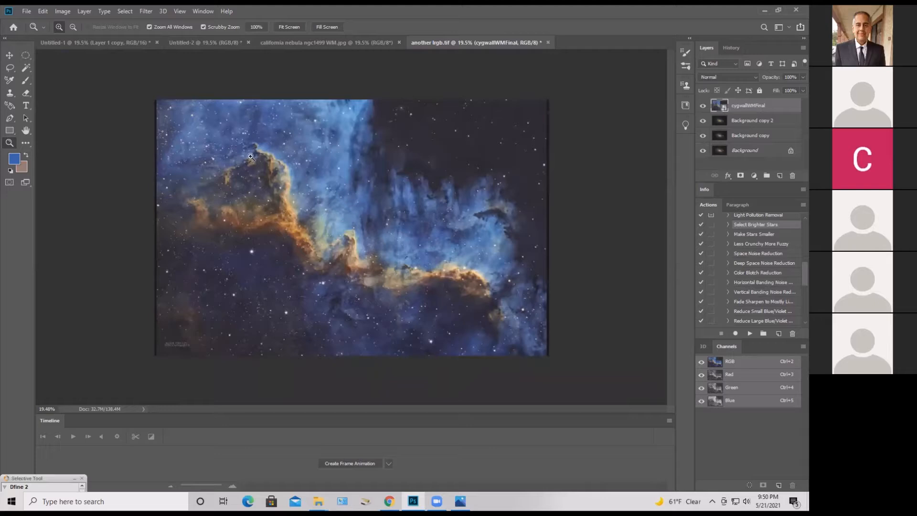
{"action": "left_click_drag", "start_coordinate": [251, 157], "coordinate": [268, 156]}
{"action": "left_click", "coordinate": [268, 157], "text": "alt"}
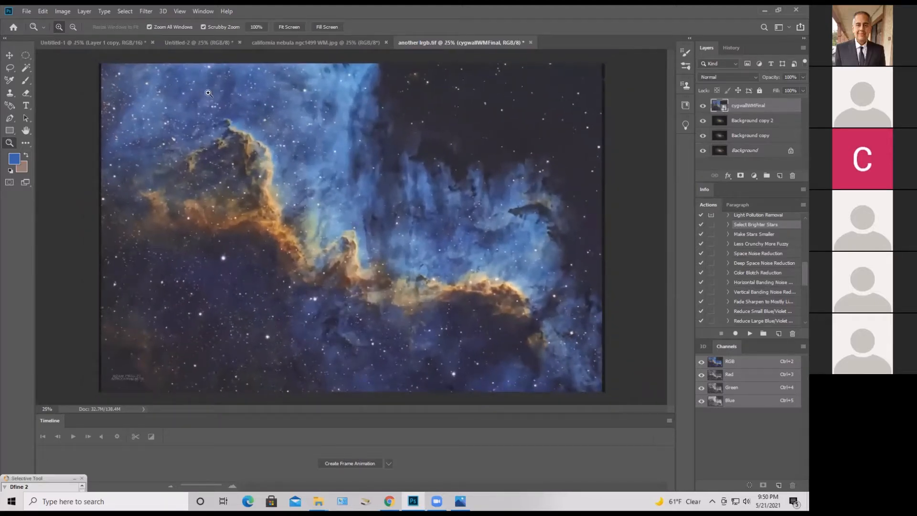
Bring up Color Wheel.jpg in Photos beside the nebula to compare its opposing colors, and close it again
{"action": "left_click", "coordinate": [28, 11]}
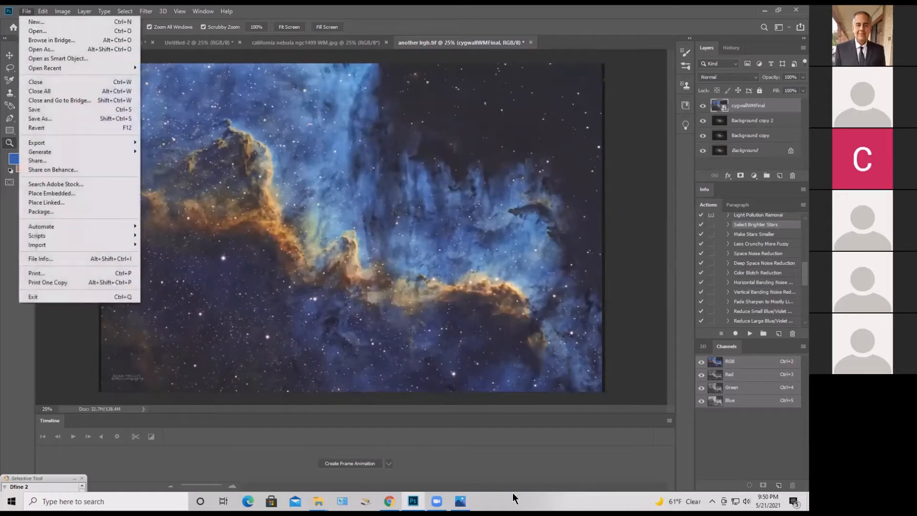
{"action": "left_click", "coordinate": [460, 501]}
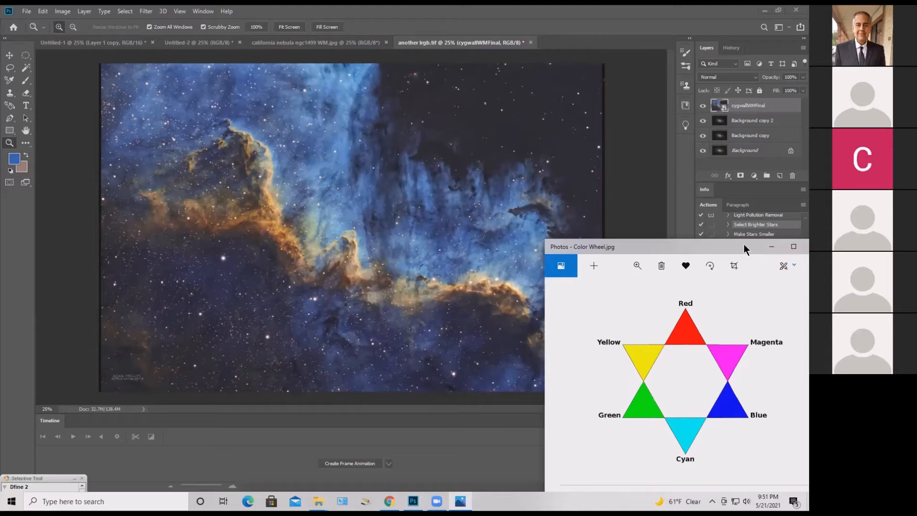
{"action": "left_click_drag", "start_coordinate": [752, 251], "coordinate": [662, 241]}
{"action": "left_click", "coordinate": [726, 237]}
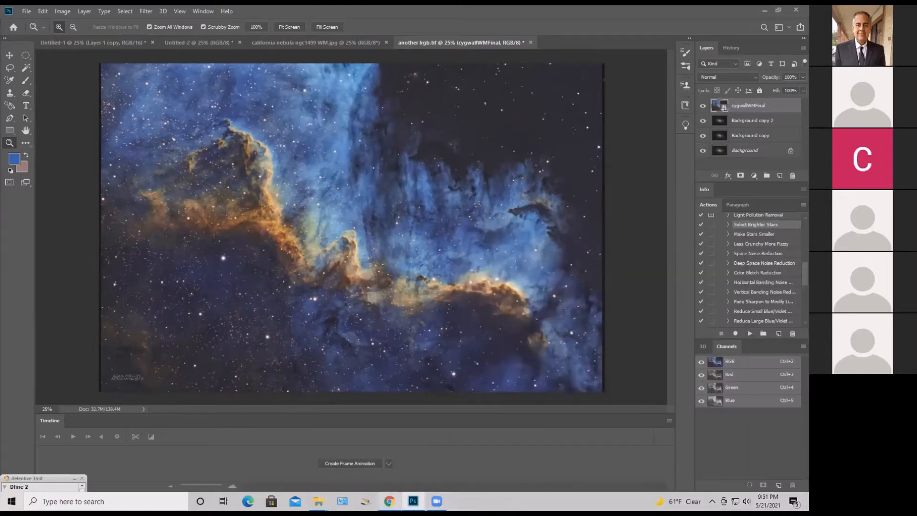
Place m101 with spirals from the aJPEG images folder over the nebula image and enlarge it to about 161%
{"action": "mouse_move", "coordinate": [318, 500]}
{"action": "left_click", "coordinate": [318, 456]}
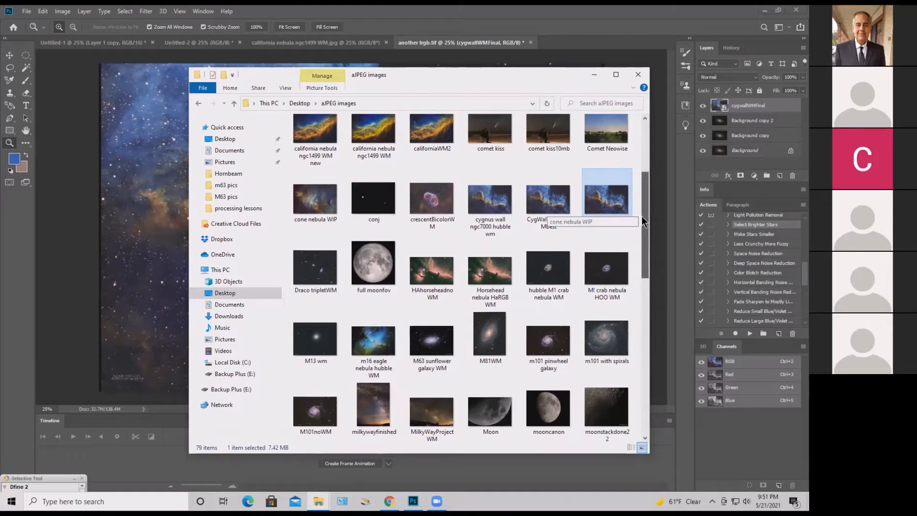
{"action": "scroll", "coordinate": [641, 216], "scroll_direction": "up", "scroll_amount": 1}
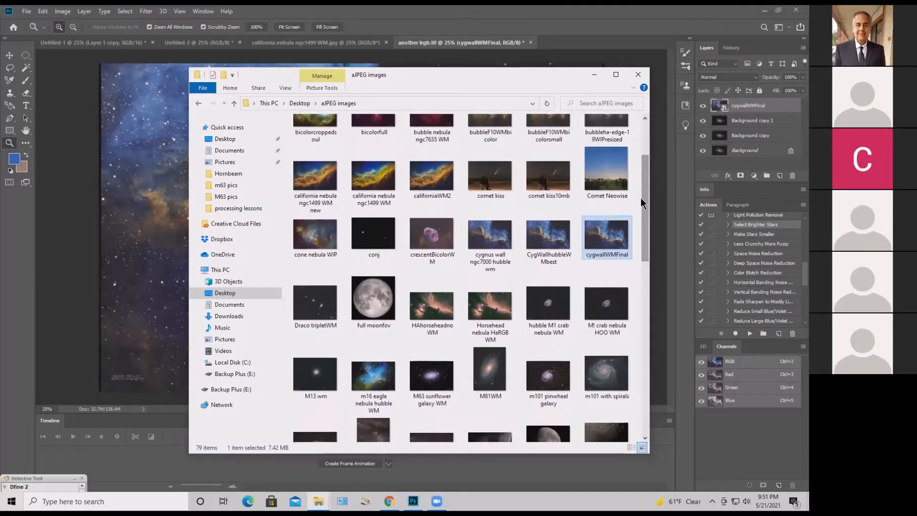
{"action": "left_click_drag", "start_coordinate": [643, 196], "coordinate": [643, 206]}
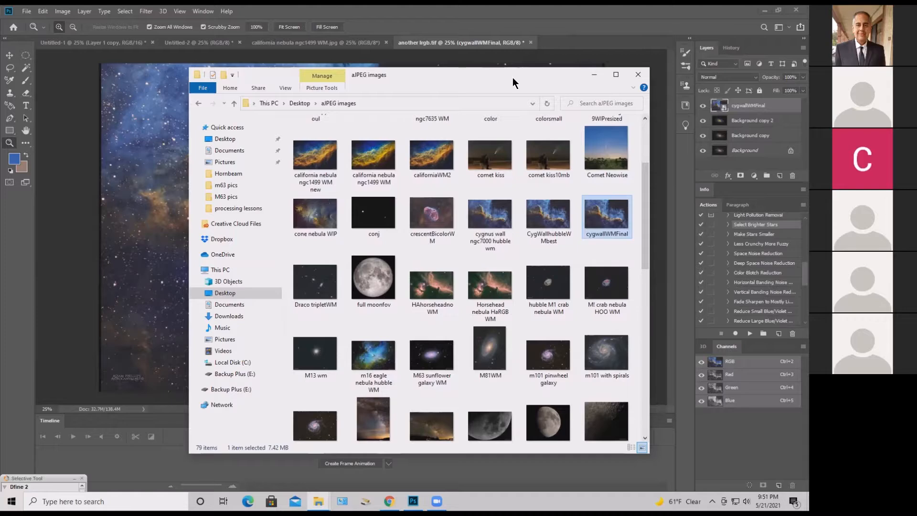
{"action": "left_click_drag", "start_coordinate": [512, 77], "coordinate": [616, 87]}
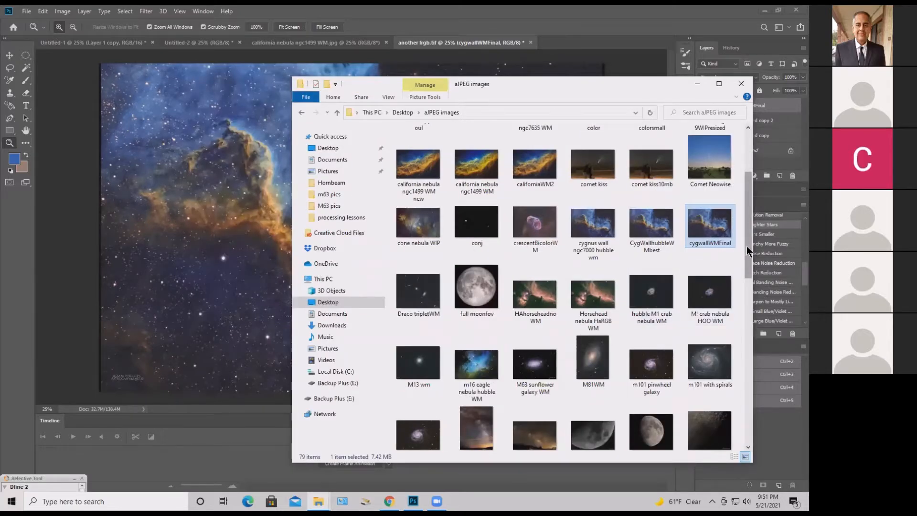
{"action": "left_click_drag", "start_coordinate": [747, 251], "coordinate": [747, 258]}
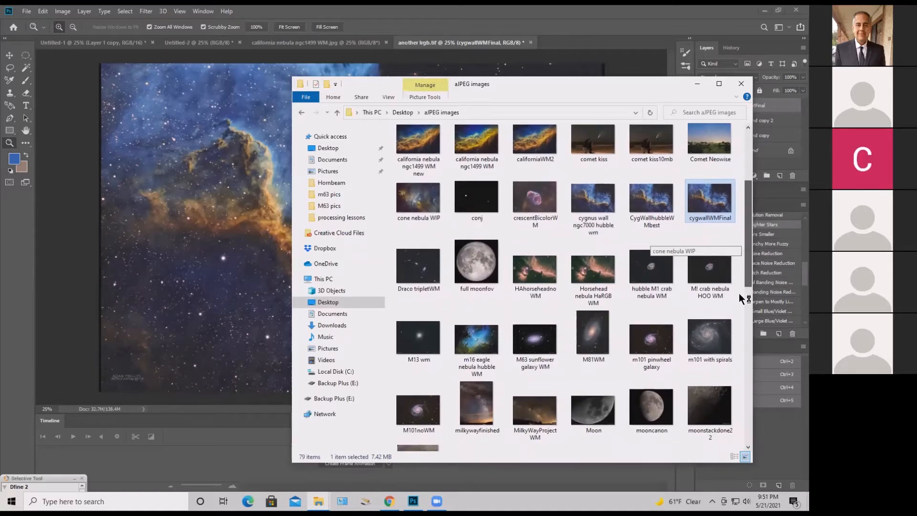
{"action": "mouse_move", "coordinate": [727, 345]}
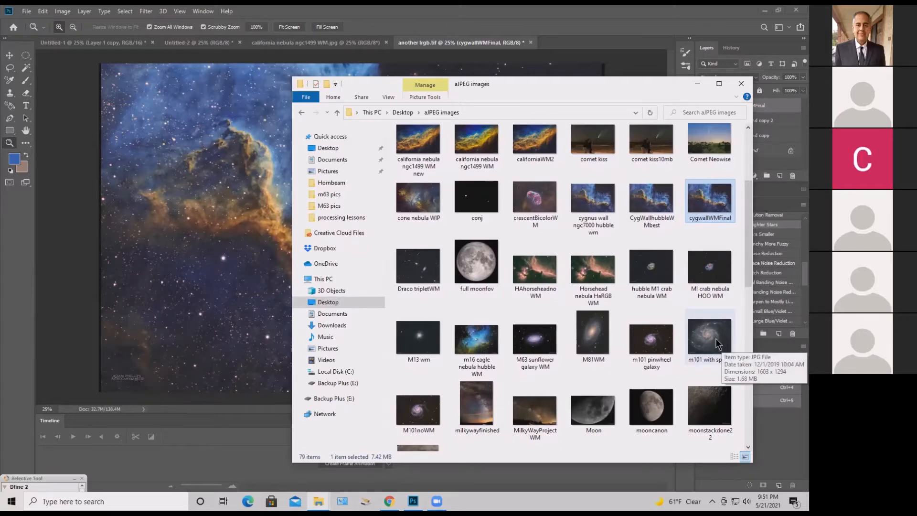
{"action": "left_click_drag", "start_coordinate": [707, 337], "coordinate": [191, 188]}
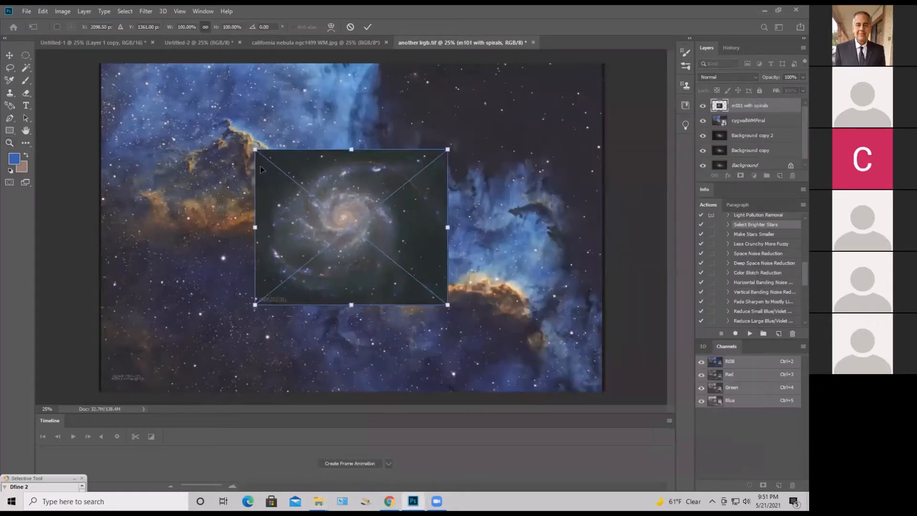
{"action": "left_click_drag", "start_coordinate": [255, 149], "coordinate": [138, 54]}
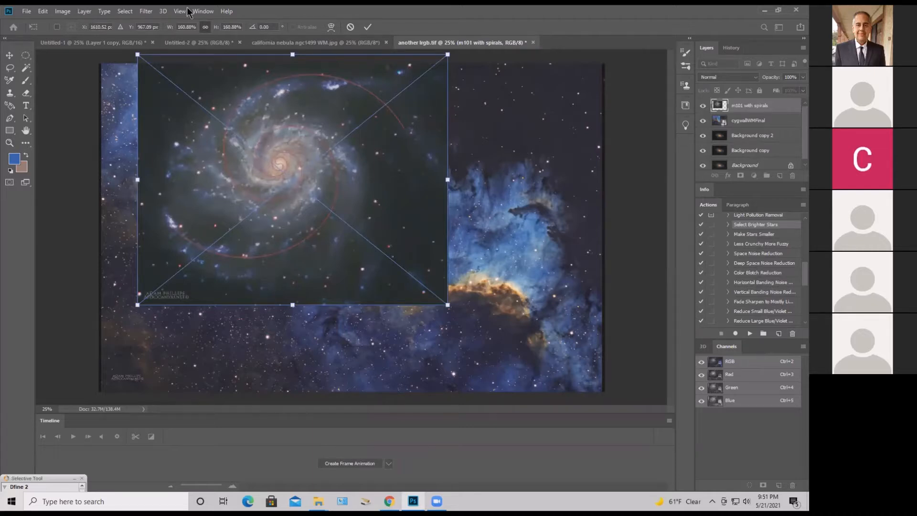
Finish the transform and delete the m101 with spirals layer from the nebula image
{"action": "left_click", "coordinate": [26, 11]}
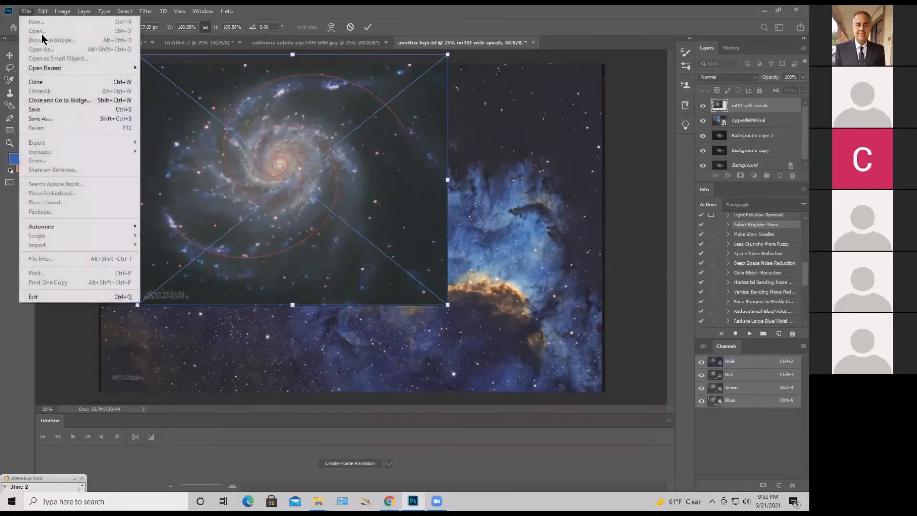
{"action": "left_click", "coordinate": [33, 13]}
{"action": "left_click", "coordinate": [41, 12]}
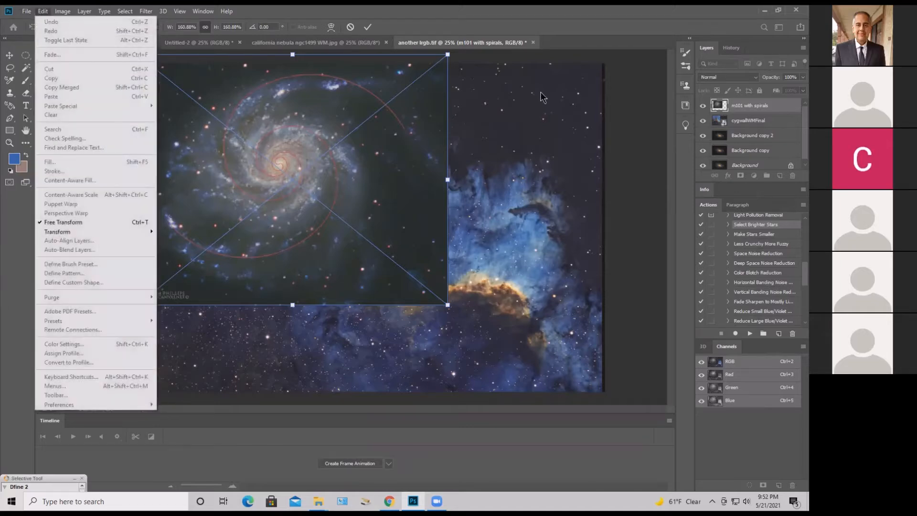
{"action": "right_click", "coordinate": [746, 107]}
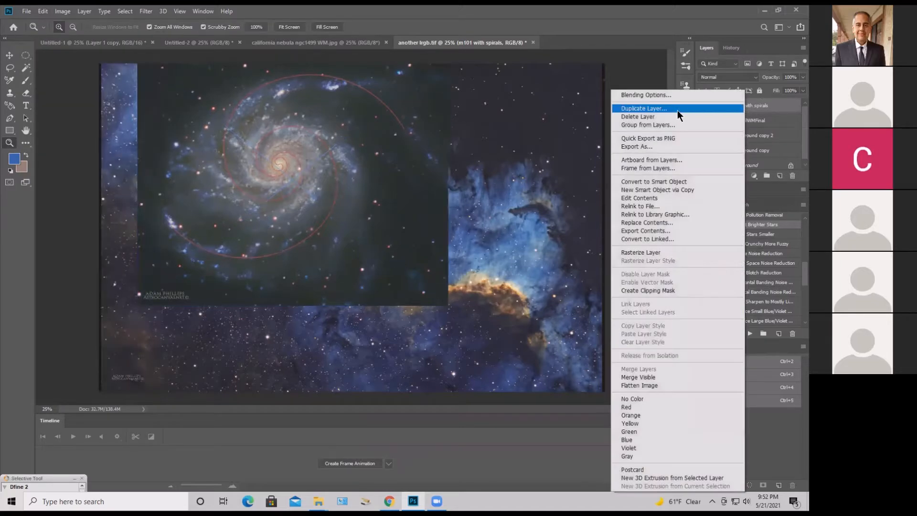
{"action": "left_click", "coordinate": [653, 116]}
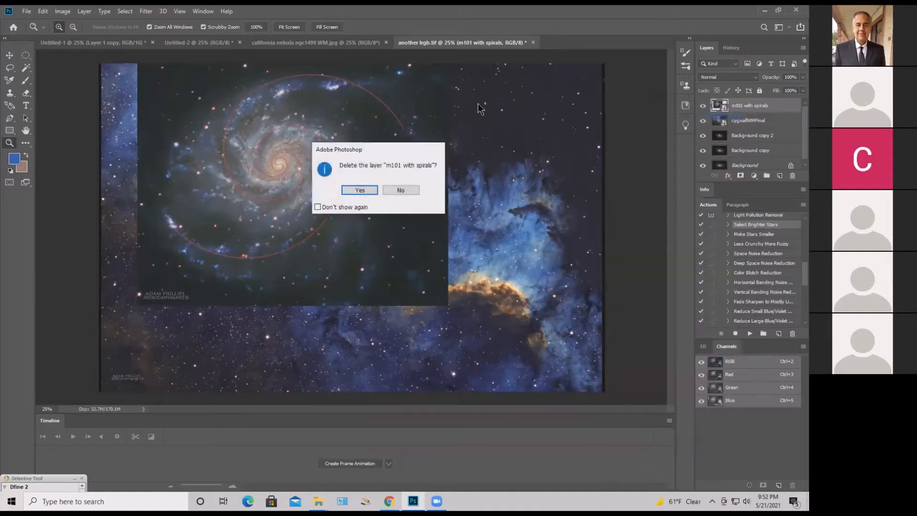
{"action": "left_click", "coordinate": [356, 190]}
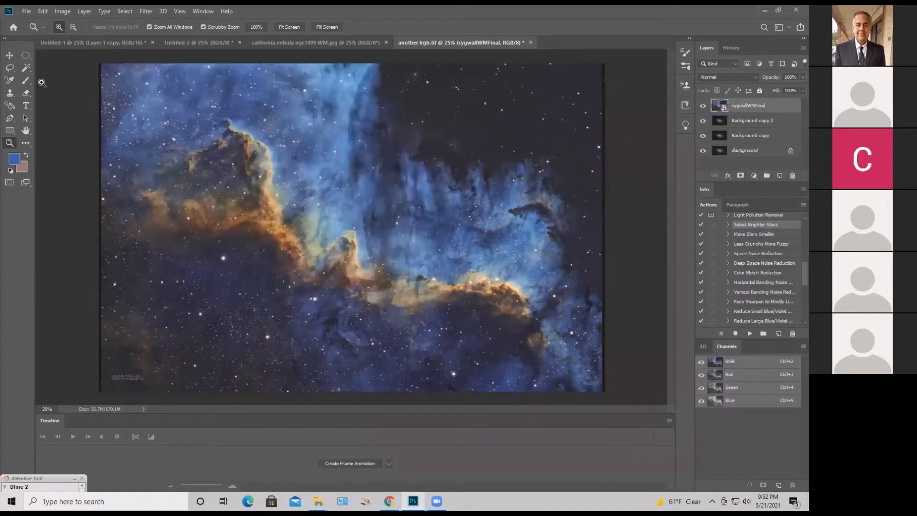
Open m101 with spirals from the Desktop's aJPEG images folder as its own document and enlarge the view of its spiral core
{"action": "left_click", "coordinate": [25, 12]}
{"action": "left_click", "coordinate": [32, 32]}
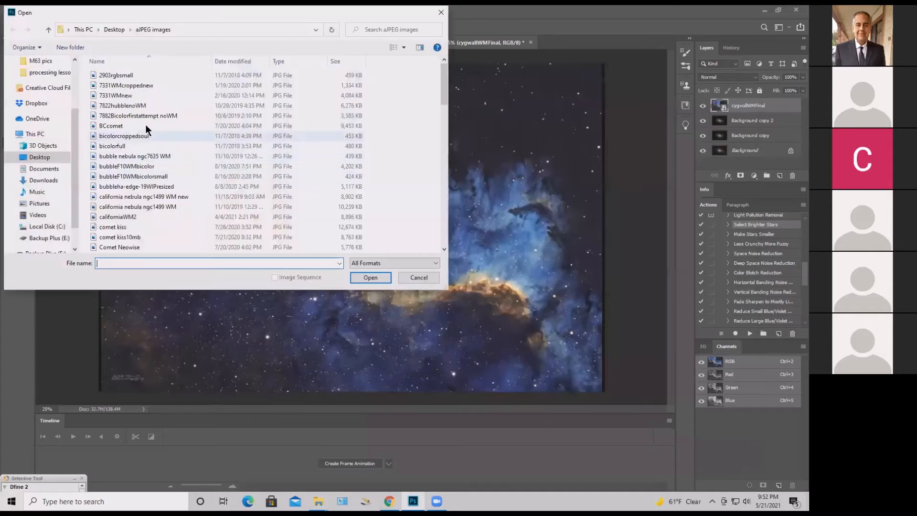
{"action": "left_click", "coordinate": [47, 157]}
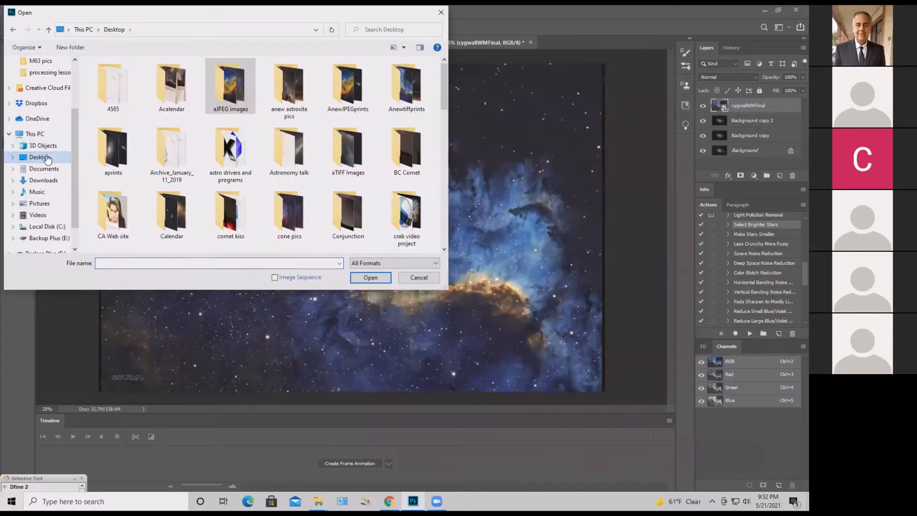
{"action": "double_click", "coordinate": [208, 114]}
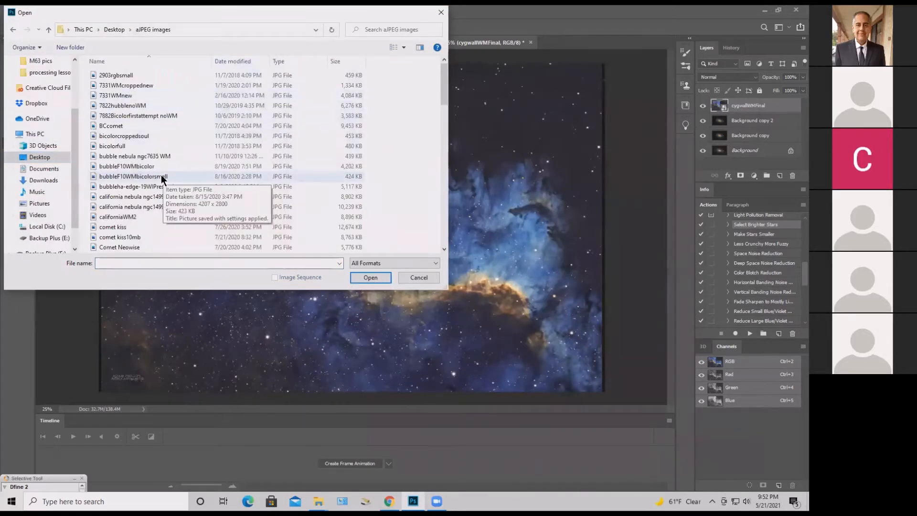
{"action": "scroll", "coordinate": [162, 176], "scroll_direction": "down", "scroll_amount": 4}
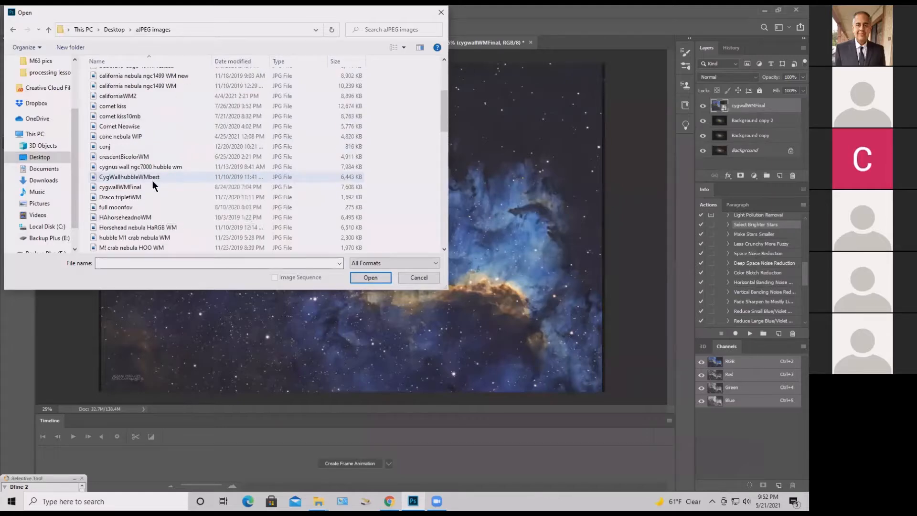
{"action": "scroll", "coordinate": [151, 201], "scroll_direction": "down", "scroll_amount": 2}
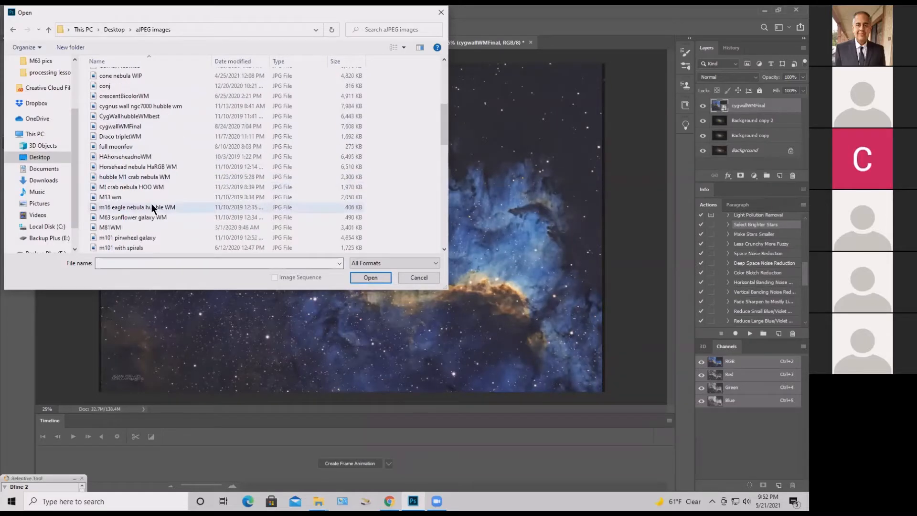
{"action": "left_click", "coordinate": [154, 250]}
{"action": "left_click", "coordinate": [370, 277]}
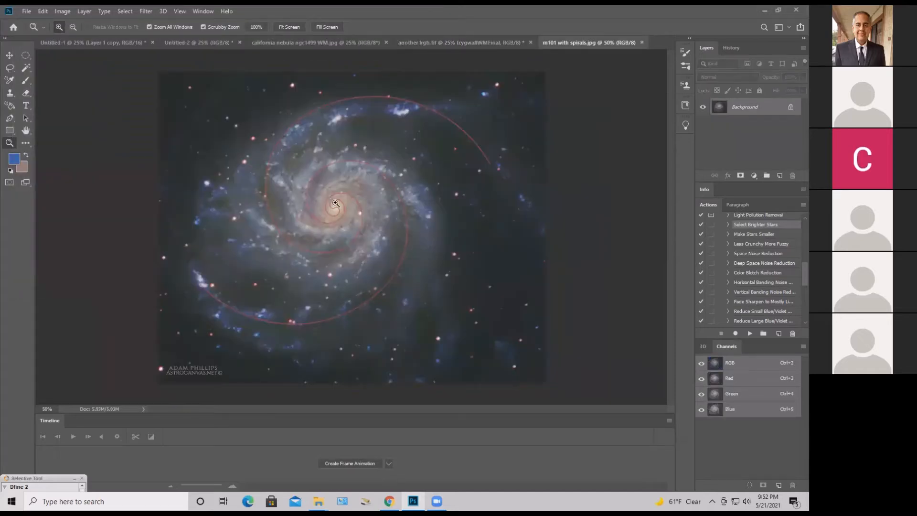
{"action": "left_click_drag", "start_coordinate": [327, 201], "coordinate": [342, 209]}
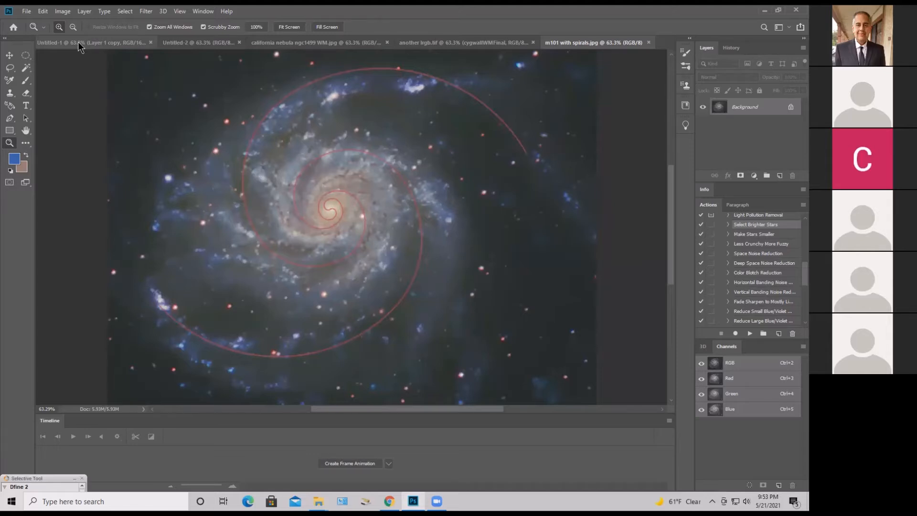
Open M63 sunflower galaxy WM from the aJPEG images folder and take a closer look at the galaxy's core
{"action": "left_click", "coordinate": [25, 12]}
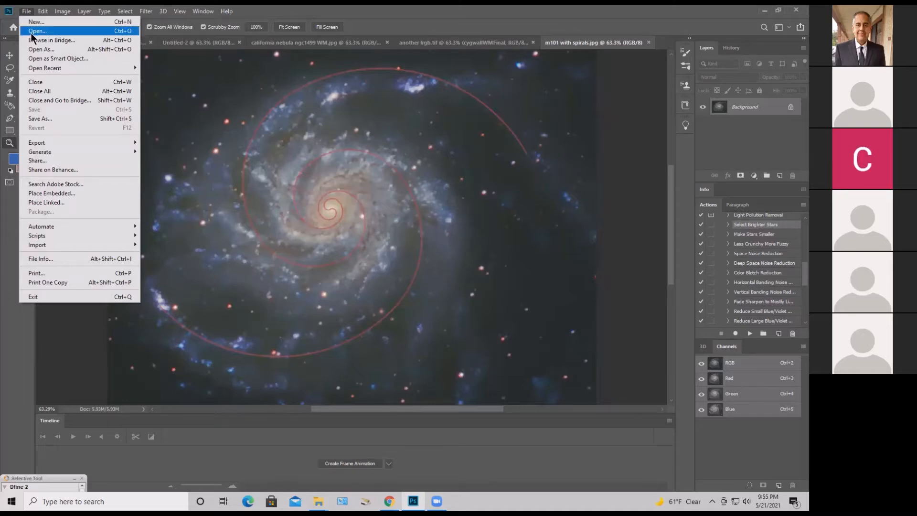
{"action": "left_click", "coordinate": [31, 31]}
{"action": "scroll", "coordinate": [232, 190], "scroll_direction": "down", "scroll_amount": 3}
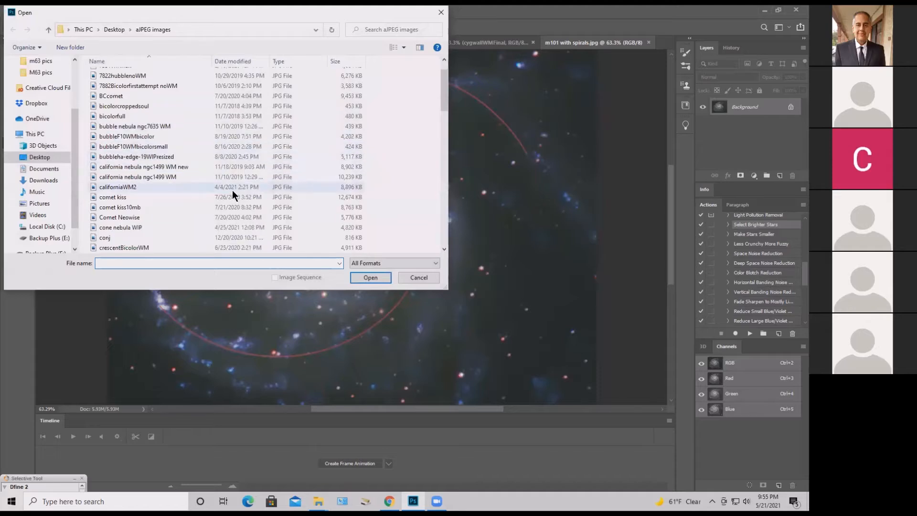
{"action": "scroll", "coordinate": [220, 188], "scroll_direction": "down", "scroll_amount": 1}
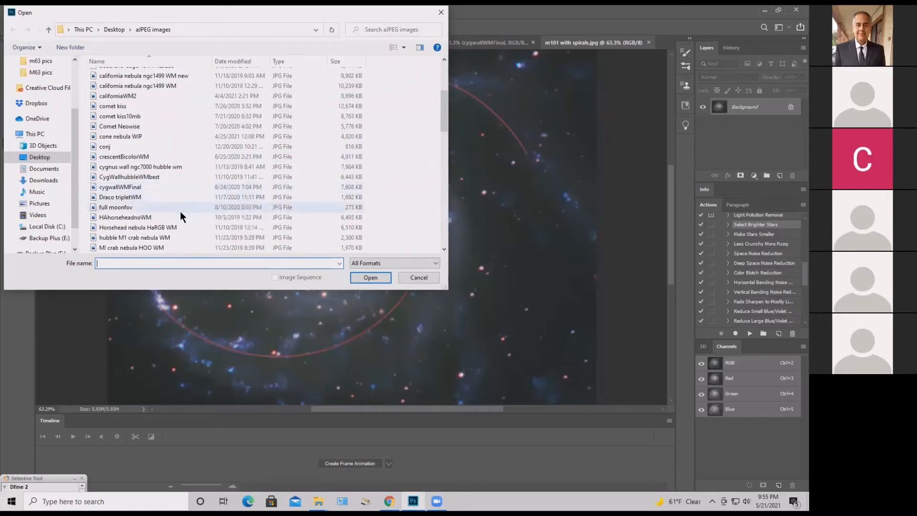
{"action": "scroll", "coordinate": [179, 211], "scroll_direction": "down", "scroll_amount": 1}
{"action": "scroll", "coordinate": [179, 211], "scroll_direction": "down", "scroll_amount": 1}
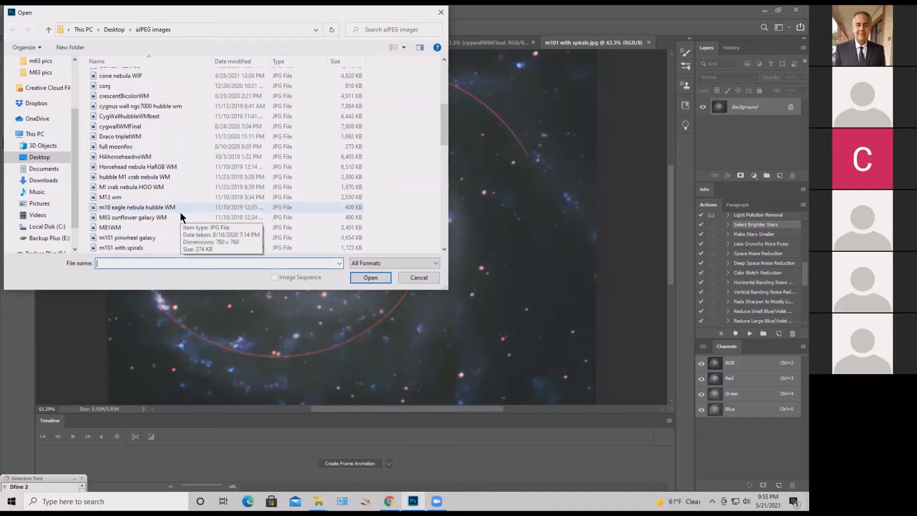
{"action": "scroll", "coordinate": [180, 212], "scroll_direction": "down", "scroll_amount": 1}
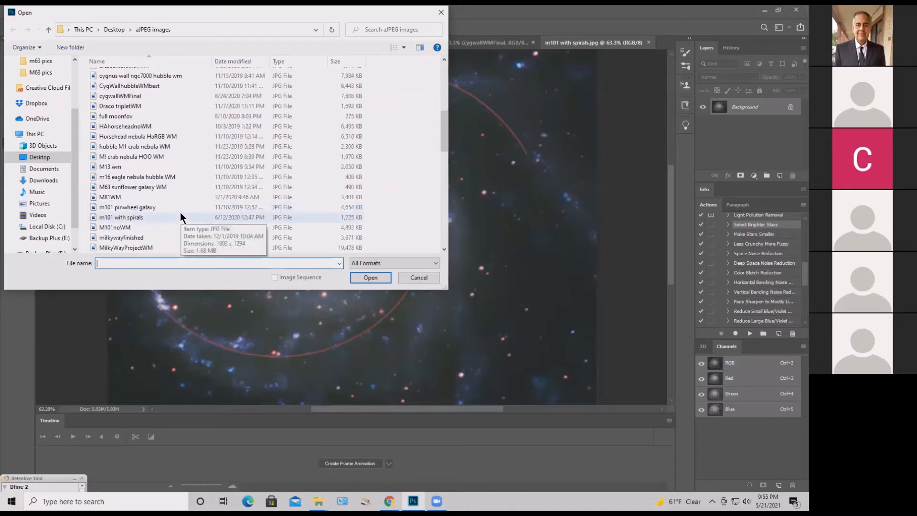
{"action": "left_click", "coordinate": [168, 187]}
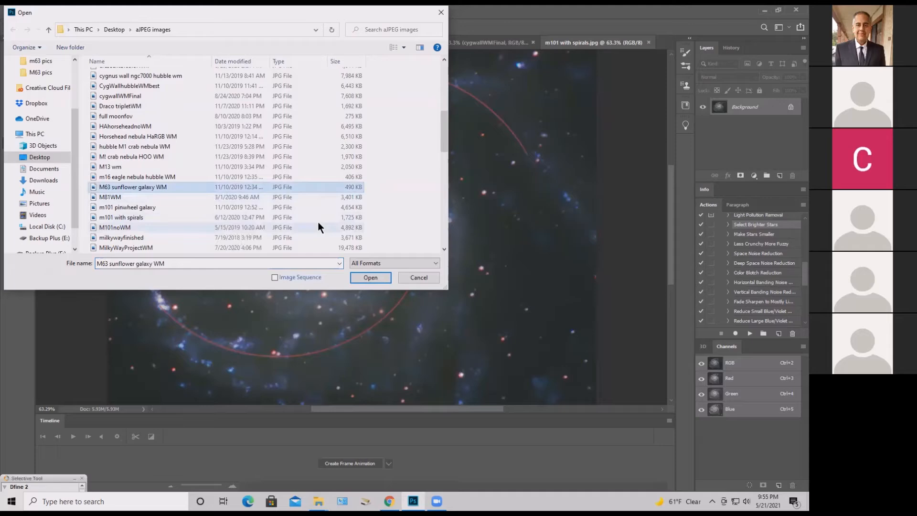
{"action": "left_click", "coordinate": [377, 278]}
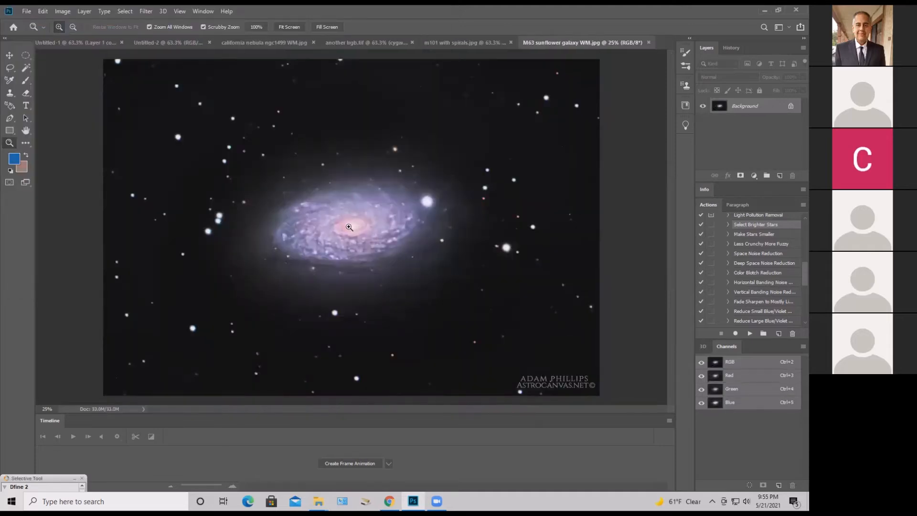
{"action": "left_click_drag", "start_coordinate": [348, 221], "coordinate": [374, 222]}
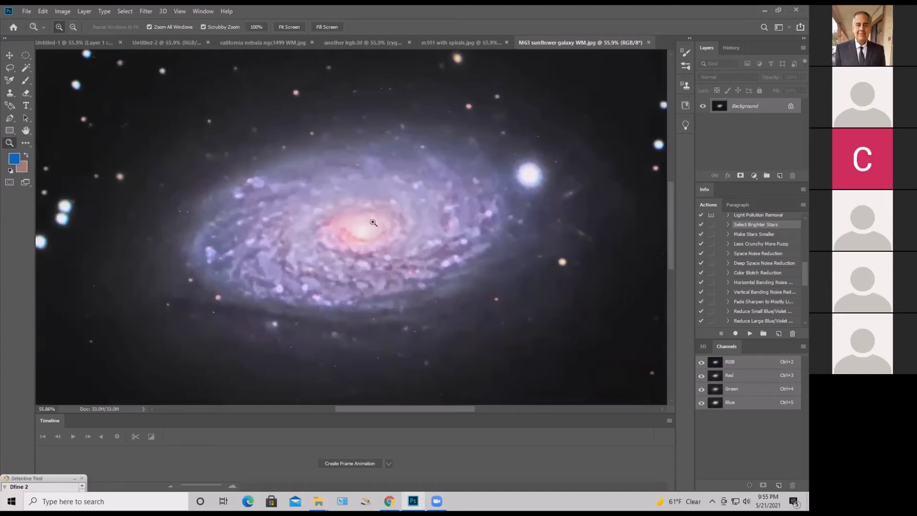
Delete the cygwallWMFinal layer from another lrgb.tif and bring more of the galaxy underneath into view
{"action": "left_click", "coordinate": [156, 43]}
{"action": "left_click", "coordinate": [98, 43]}
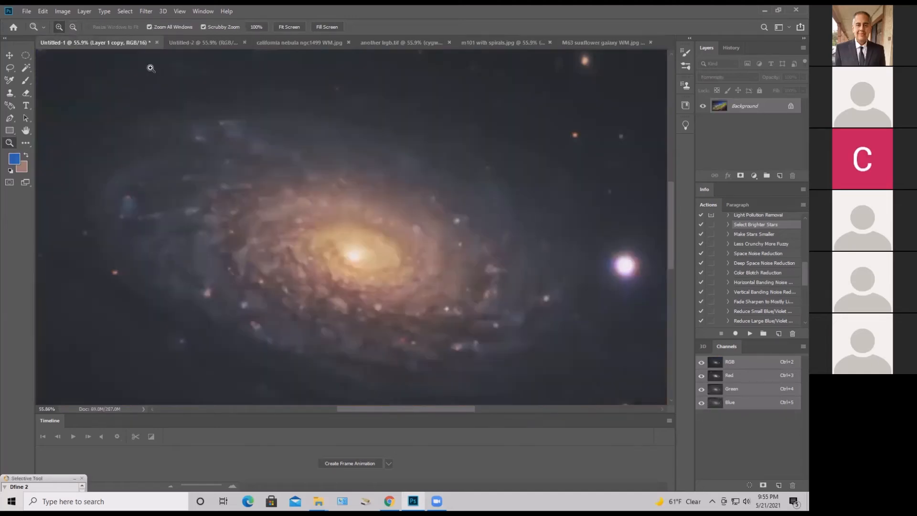
{"action": "left_click", "coordinate": [394, 41]}
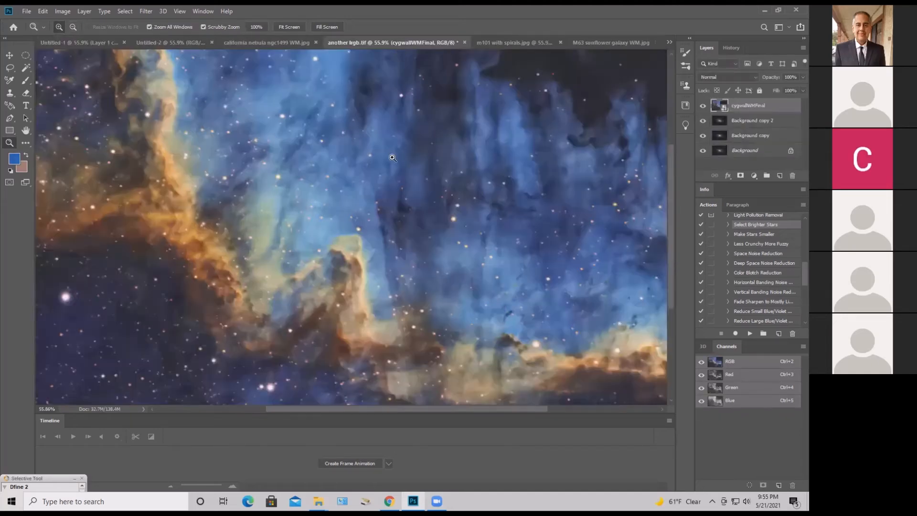
{"action": "right_click", "coordinate": [753, 108]}
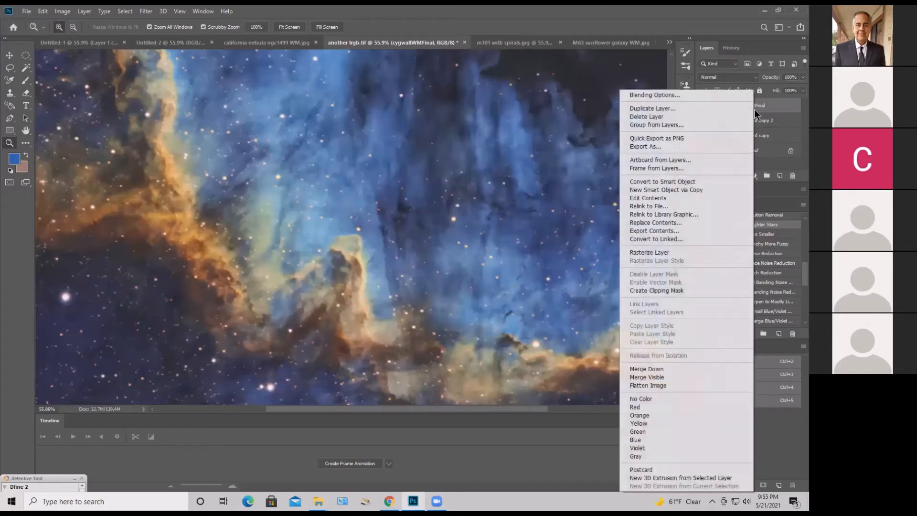
{"action": "left_click", "coordinate": [714, 116]}
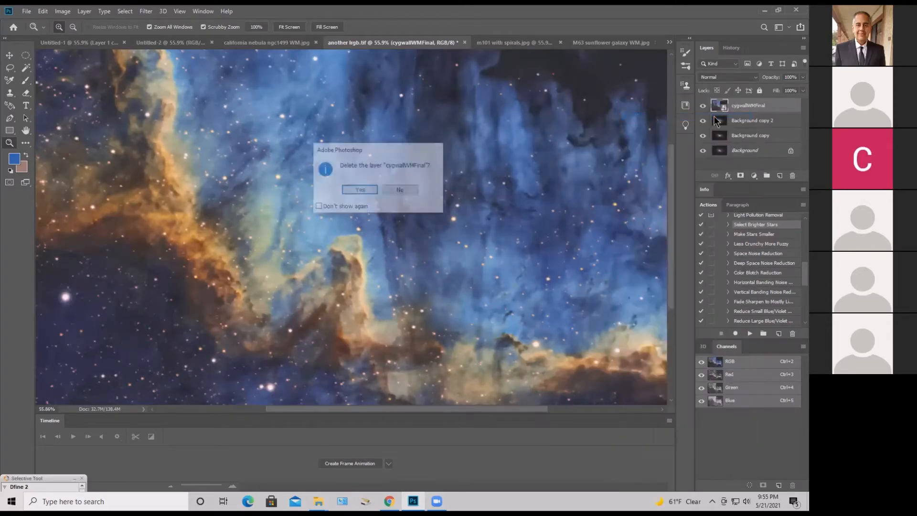
{"action": "left_click", "coordinate": [370, 188]}
{"action": "key", "text": "ctrl+0"}
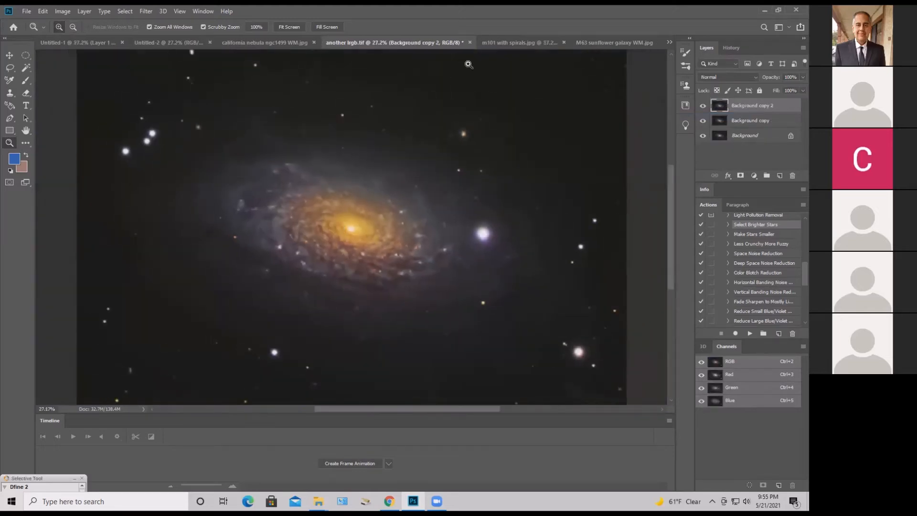
Compare the core and arm colors of M63 sunflower galaxy WM.jpg with the galaxy in another lrgb.tif at different magnifications
{"action": "left_click", "coordinate": [600, 42]}
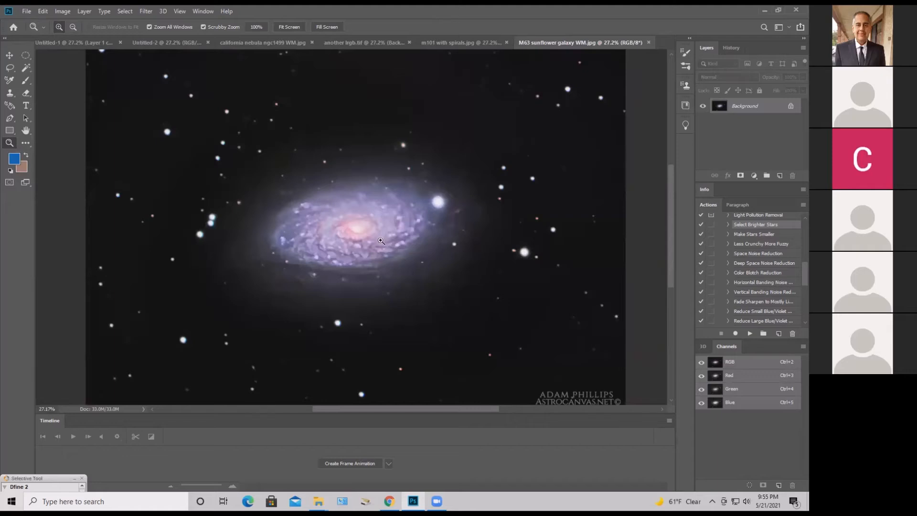
{"action": "mouse_move", "coordinate": [356, 232]}
{"action": "left_mouse_down"}
{"action": "mouse_move", "coordinate": [377, 233]}
{"action": "mouse_move", "coordinate": [365, 234]}
{"action": "left_mouse_up"}
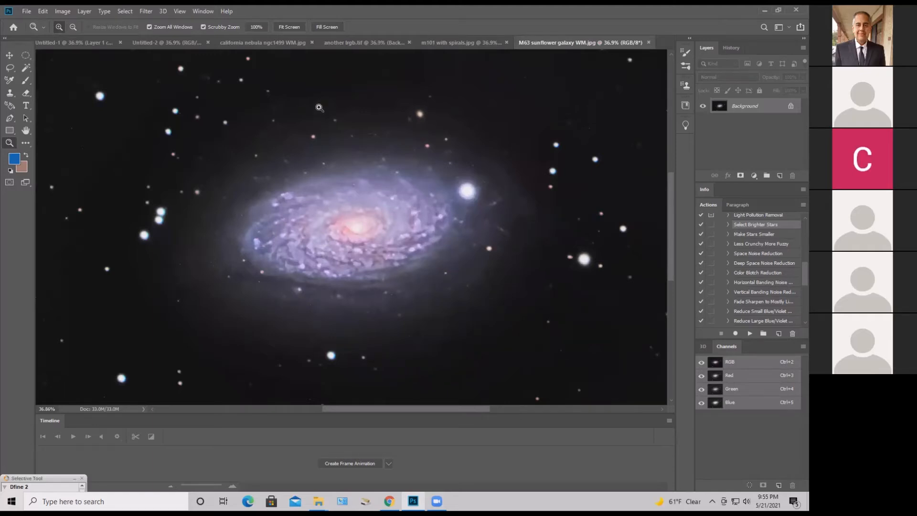
{"action": "left_click", "coordinate": [186, 46]}
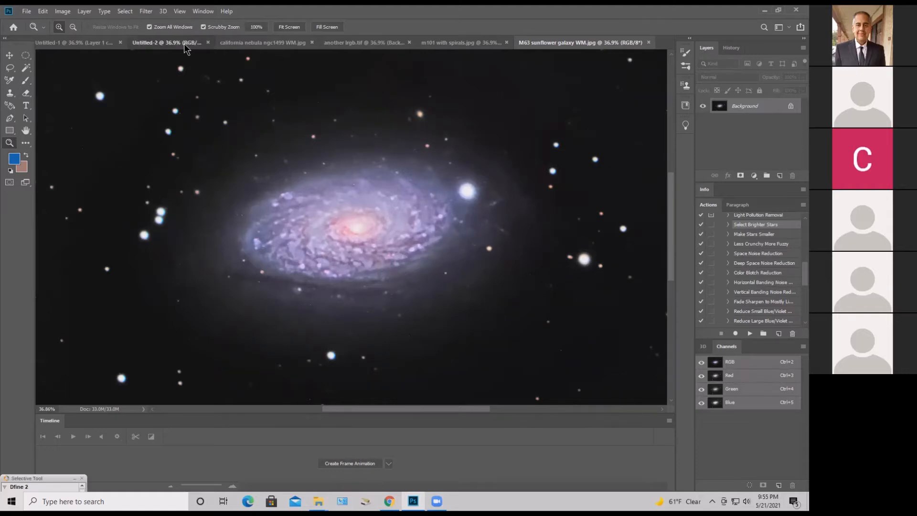
{"action": "left_click", "coordinate": [506, 43]}
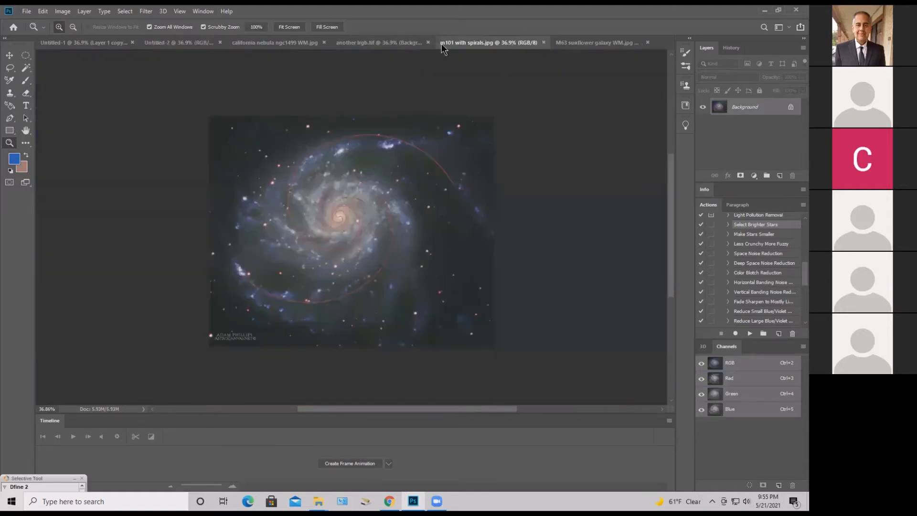
{"action": "left_click", "coordinate": [383, 44]}
{"action": "left_click_drag", "start_coordinate": [378, 203], "coordinate": [366, 211]}
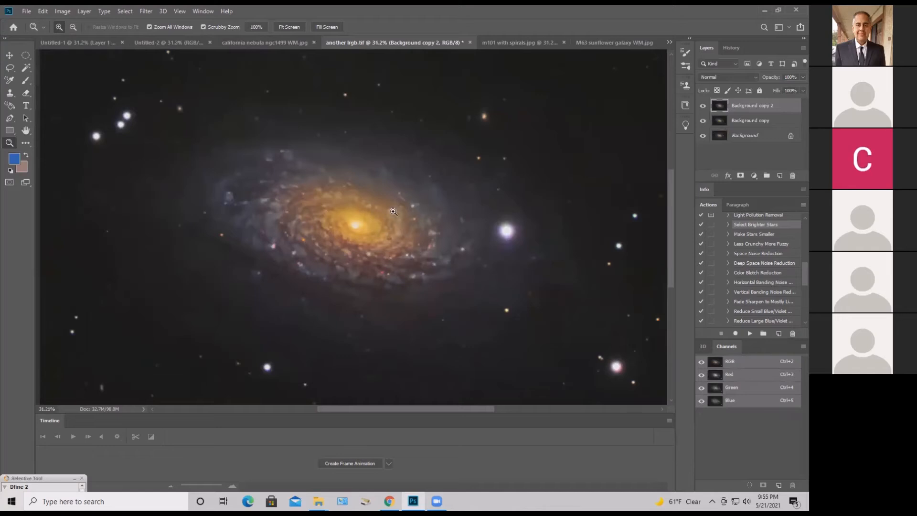
{"action": "left_click", "coordinate": [609, 44]}
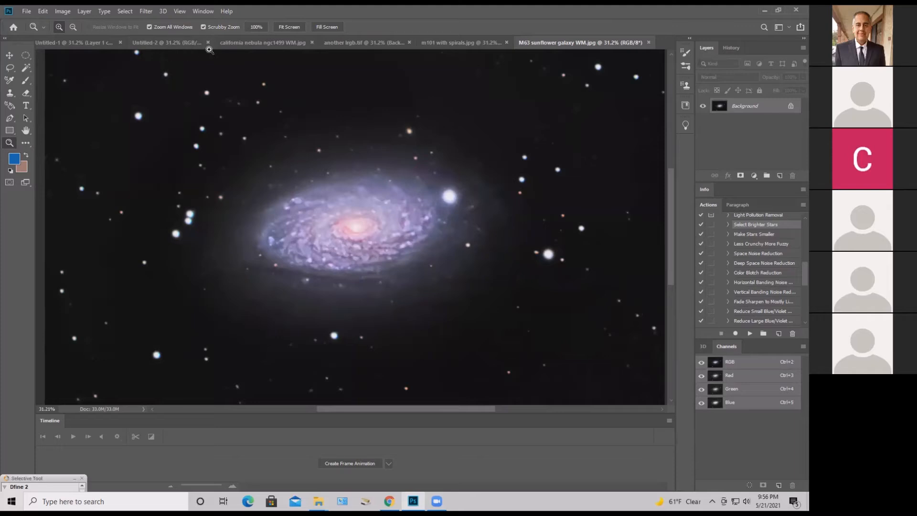
{"action": "left_click", "coordinate": [355, 46]}
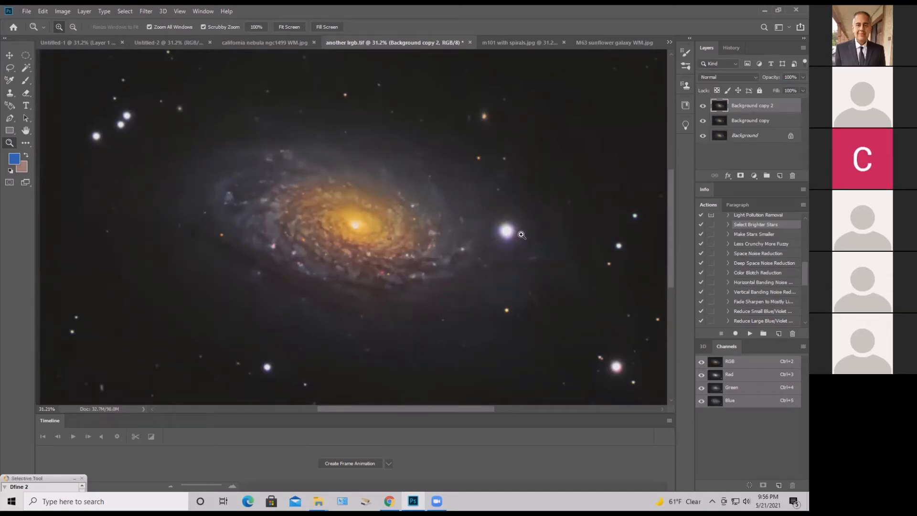
{"action": "left_click_drag", "start_coordinate": [528, 269], "coordinate": [520, 282]}
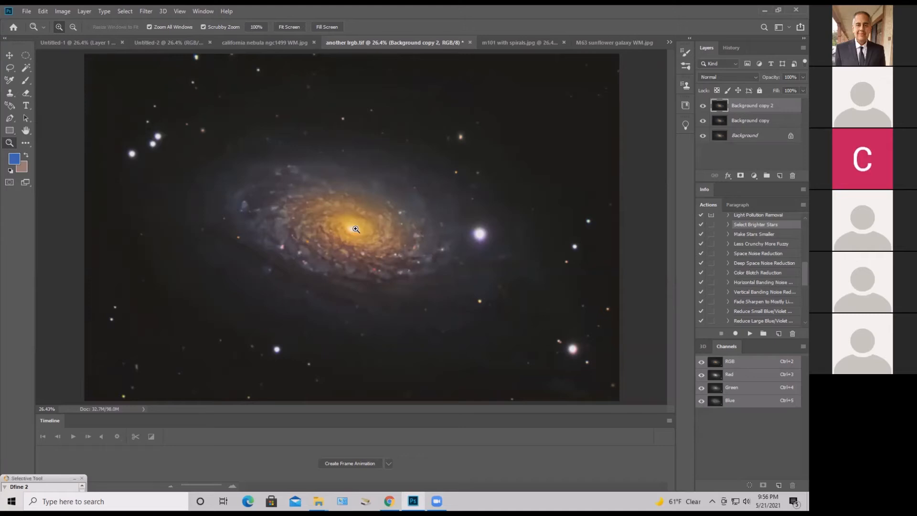
{"action": "left_click_drag", "start_coordinate": [356, 231], "coordinate": [366, 230]}
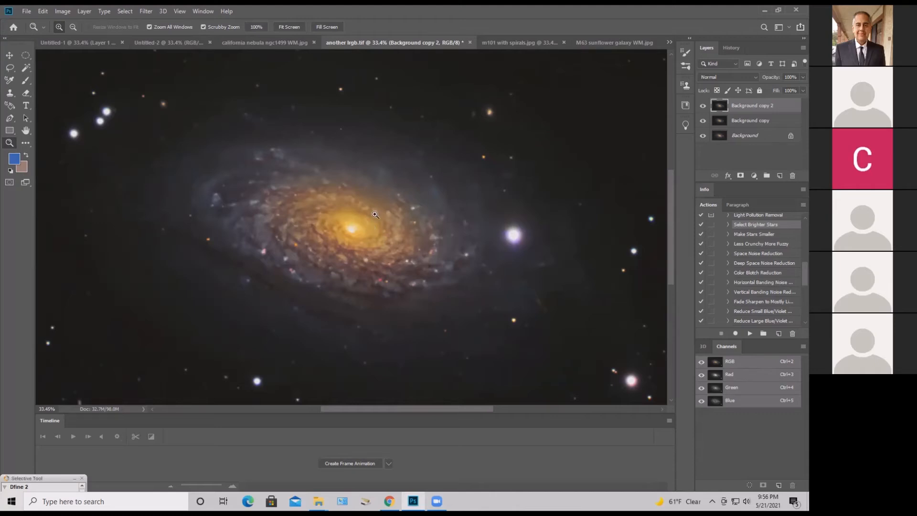
{"action": "left_click_drag", "start_coordinate": [373, 210], "coordinate": [353, 228]}
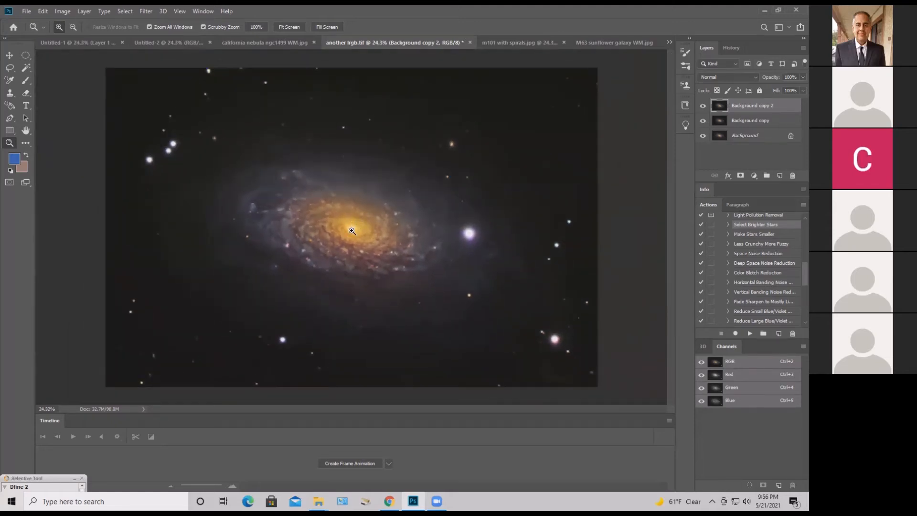
{"action": "mouse_move", "coordinate": [351, 230]}
{"action": "left_mouse_down"}
{"action": "mouse_move", "coordinate": [362, 233]}
{"action": "mouse_move", "coordinate": [355, 241]}
{"action": "left_mouse_up"}
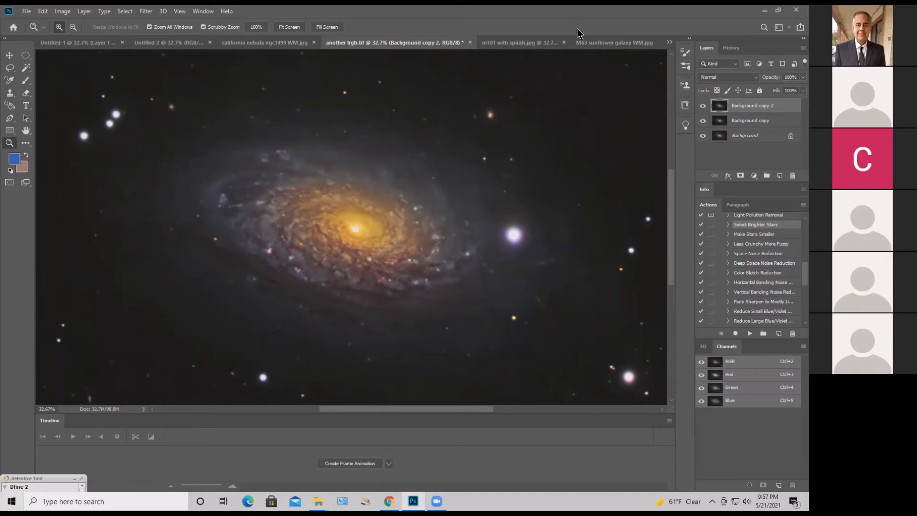
View the whole m101 with spirals image once more and close that document, returning to another lrgb.tif
{"action": "left_click", "coordinate": [544, 45]}
{"action": "mouse_move", "coordinate": [354, 219]}
{"action": "left_mouse_down"}
{"action": "mouse_move", "coordinate": [392, 217]}
{"action": "mouse_move", "coordinate": [343, 217]}
{"action": "mouse_move", "coordinate": [363, 217]}
{"action": "mouse_move", "coordinate": [354, 218]}
{"action": "left_mouse_up"}
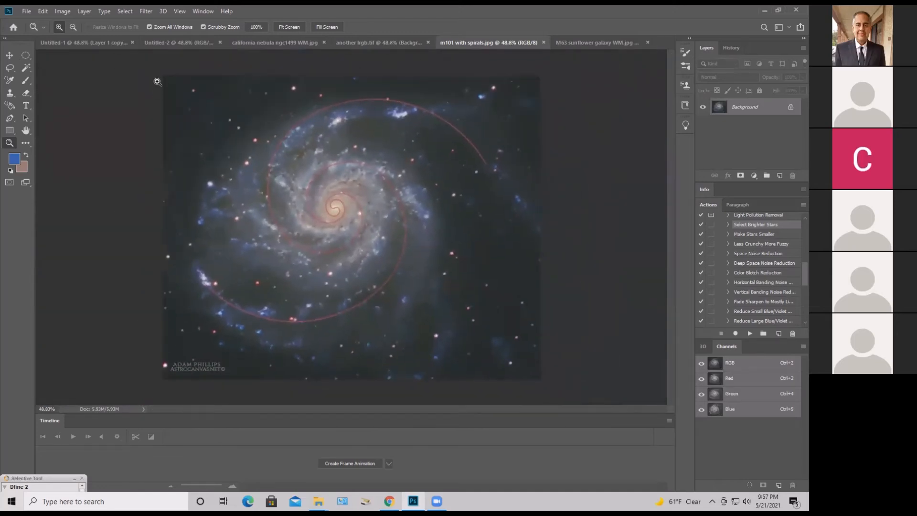
{"action": "left_click", "coordinate": [543, 43]}
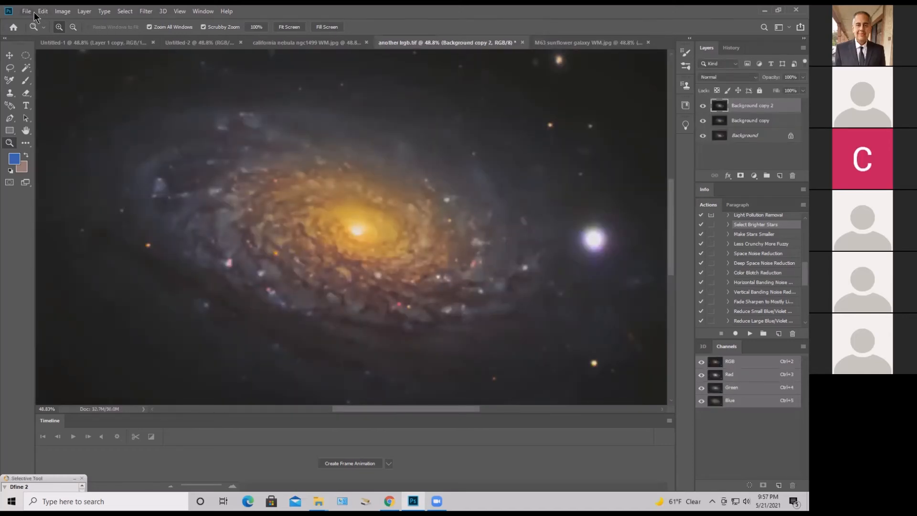
{"action": "left_click", "coordinate": [26, 12]}
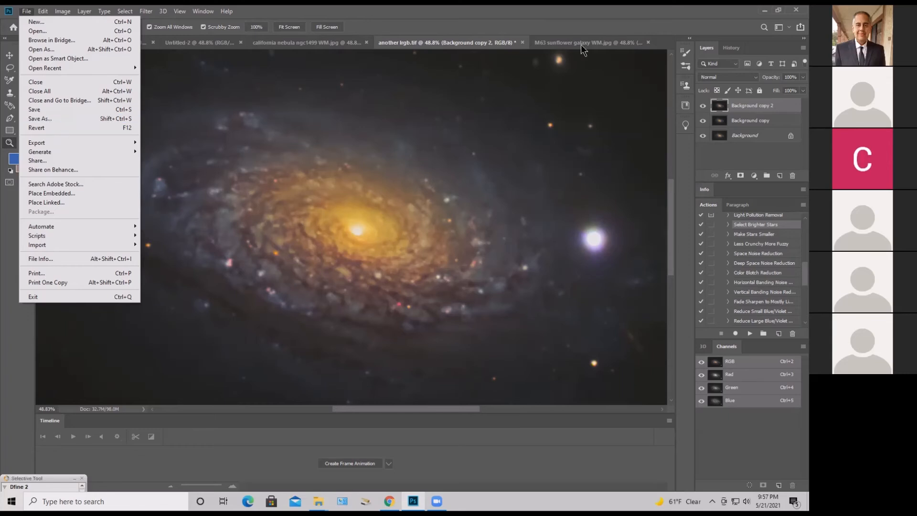
{"action": "left_click", "coordinate": [631, 13]}
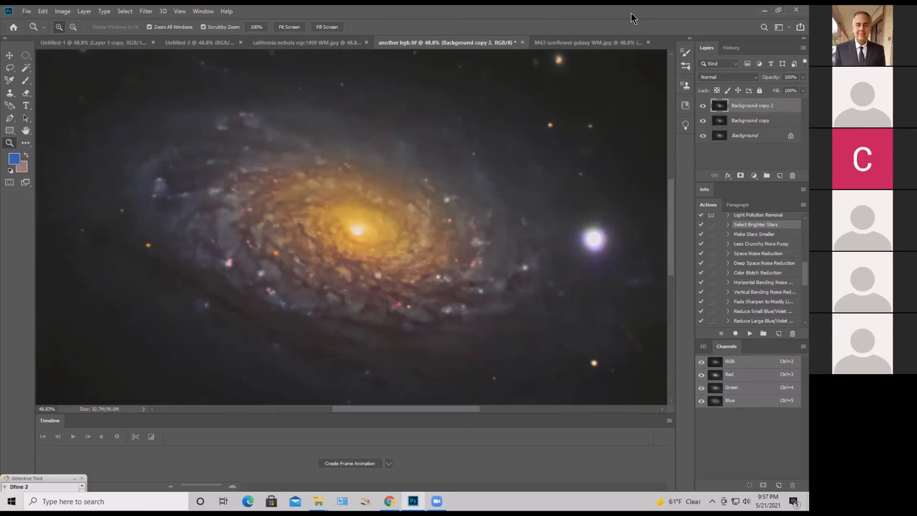